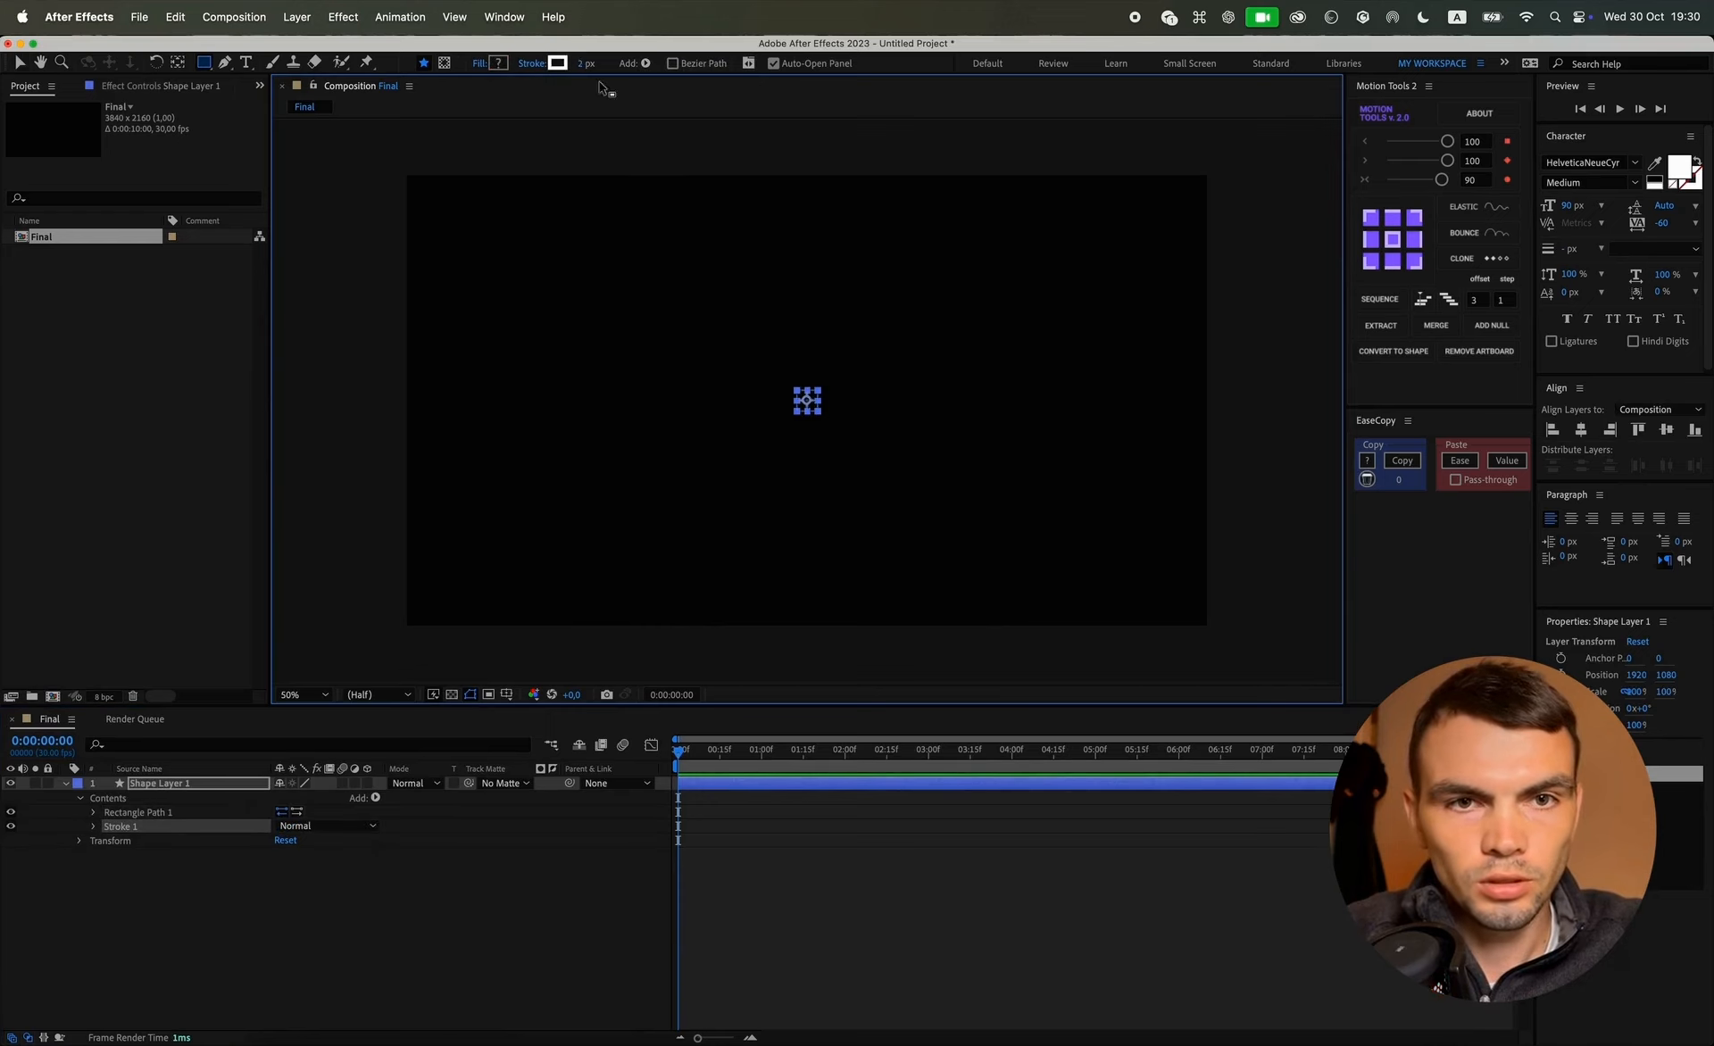
# Step: Rename the square's shape layer to 01
pyautogui.click(585, 63)
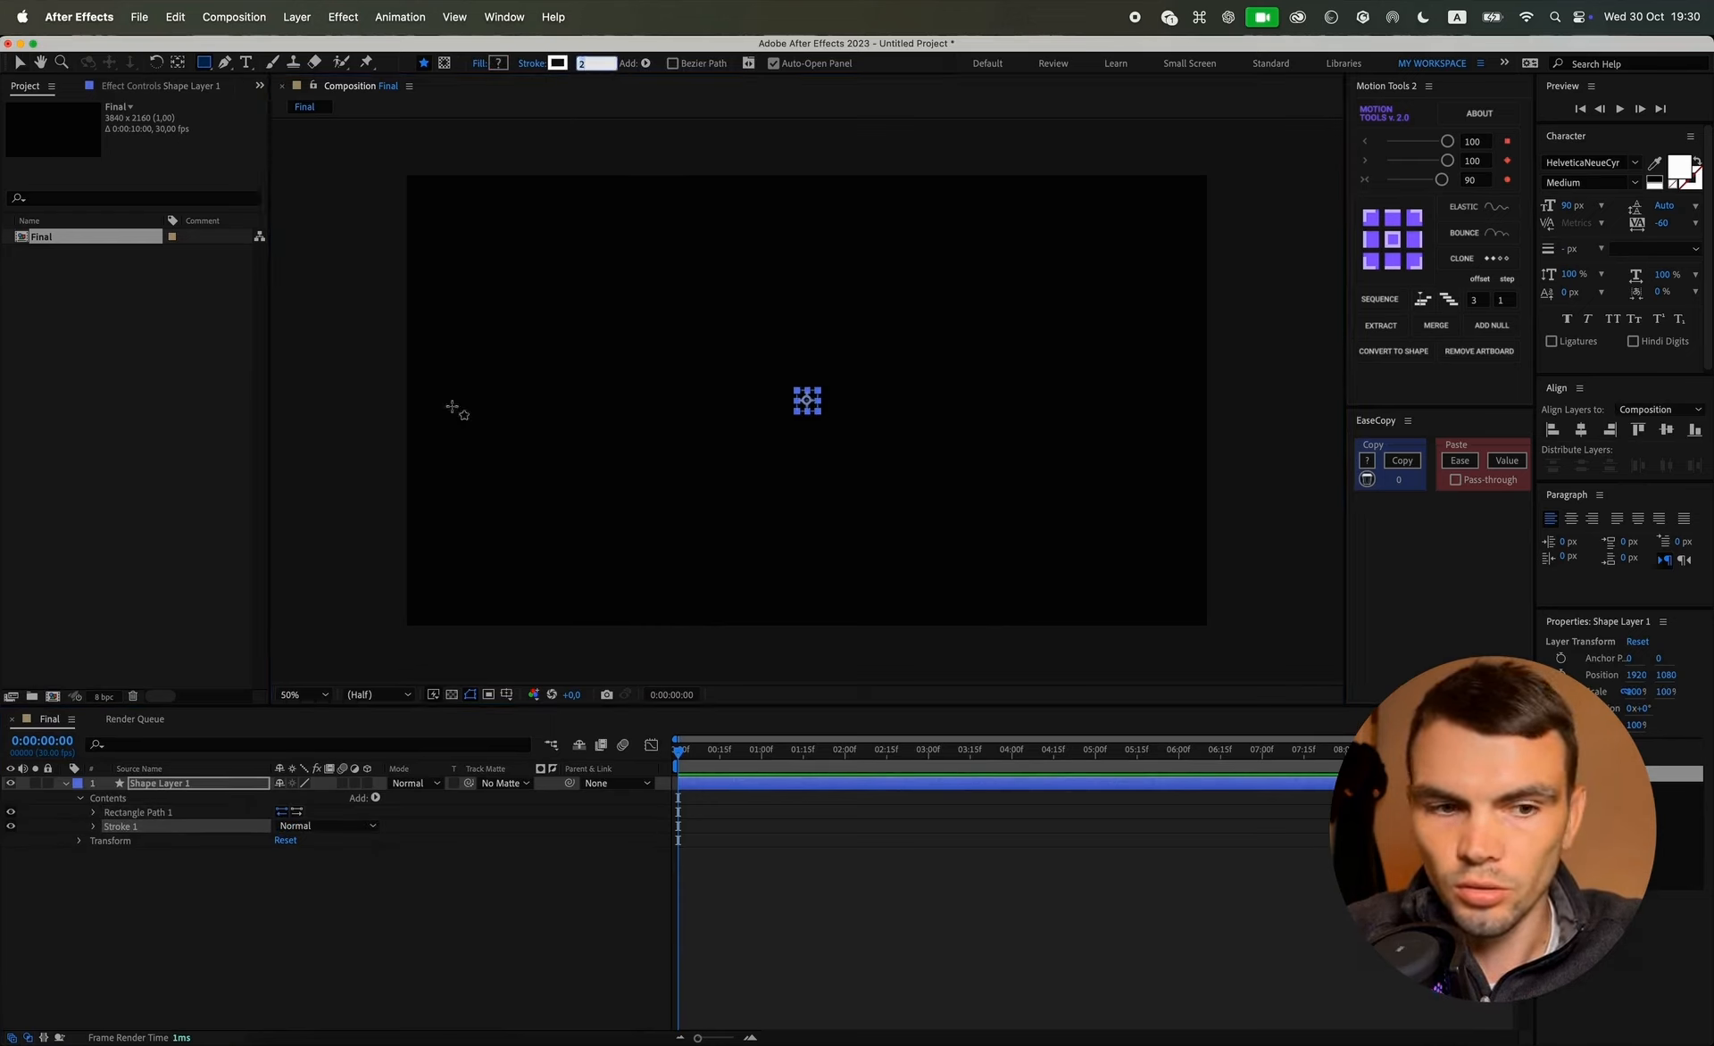
pyautogui.click(174, 785)
pyautogui.press('Return')
pyautogui.write('01')
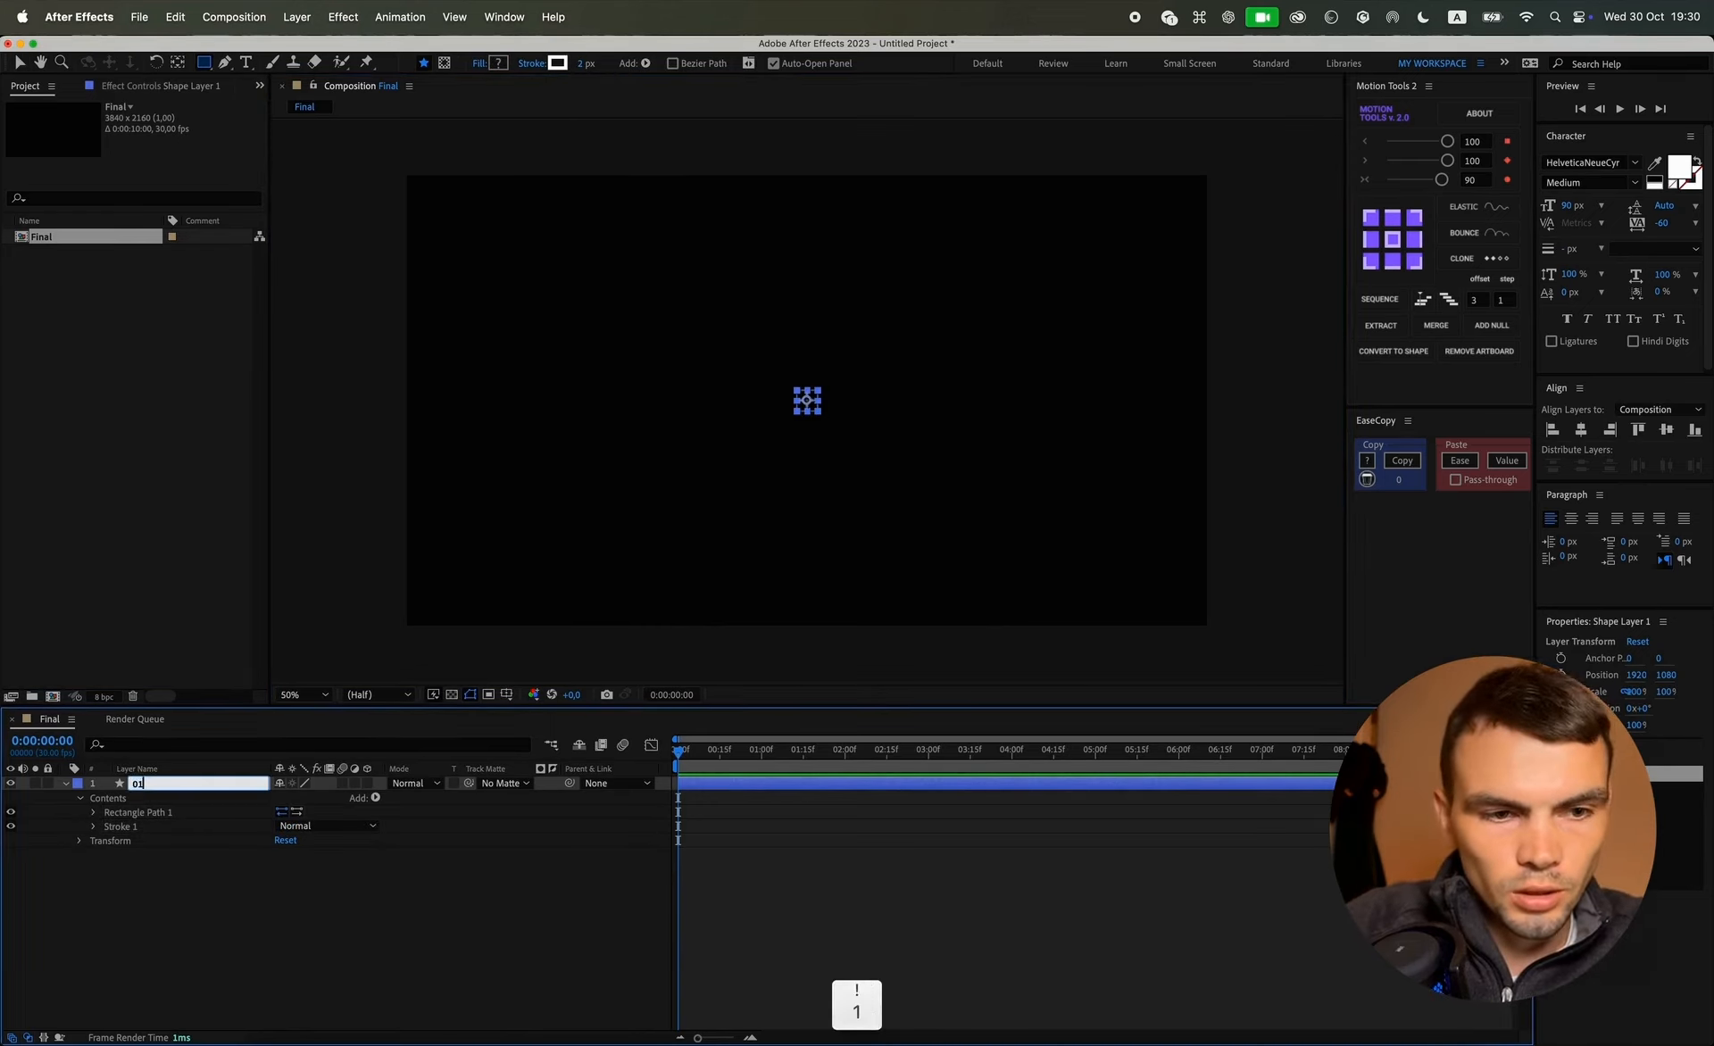
pyautogui.press('Return')
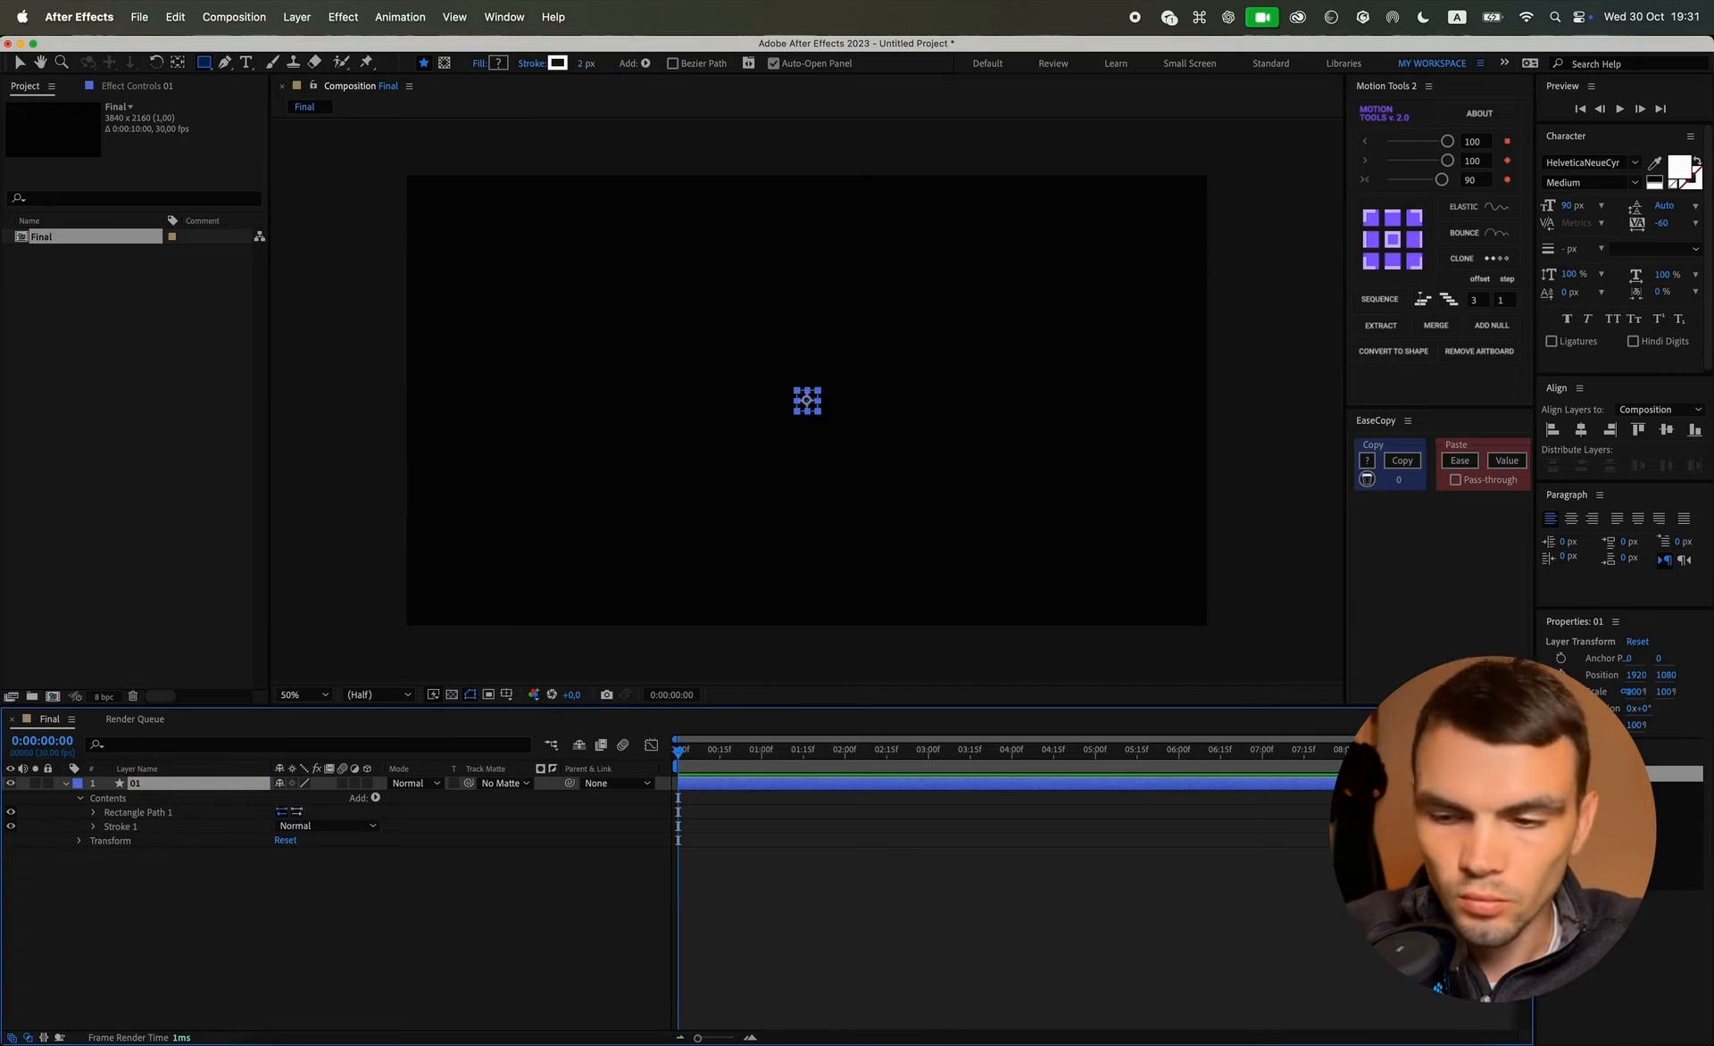
# Step: Set the rectangle path of layer 01 to a size of 1000 × 1000
pyautogui.click(94, 813)
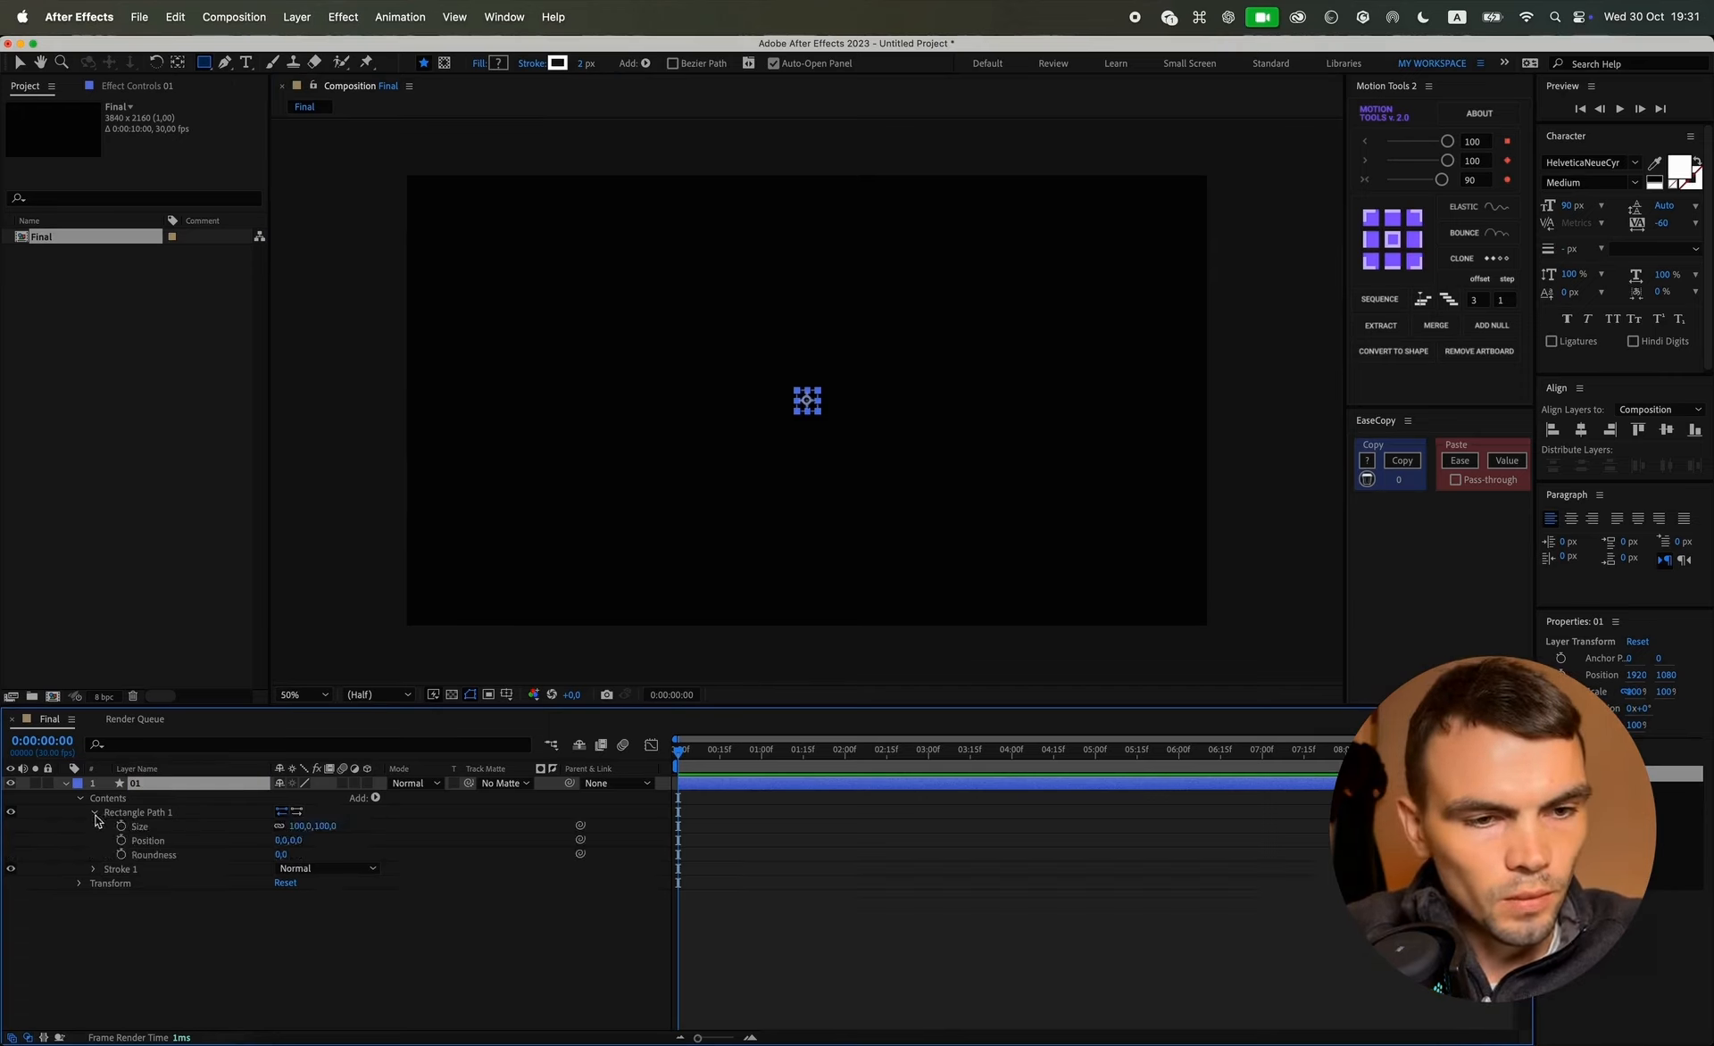
pyautogui.click(300, 827)
pyautogui.write('1000')
pyautogui.press('Return')
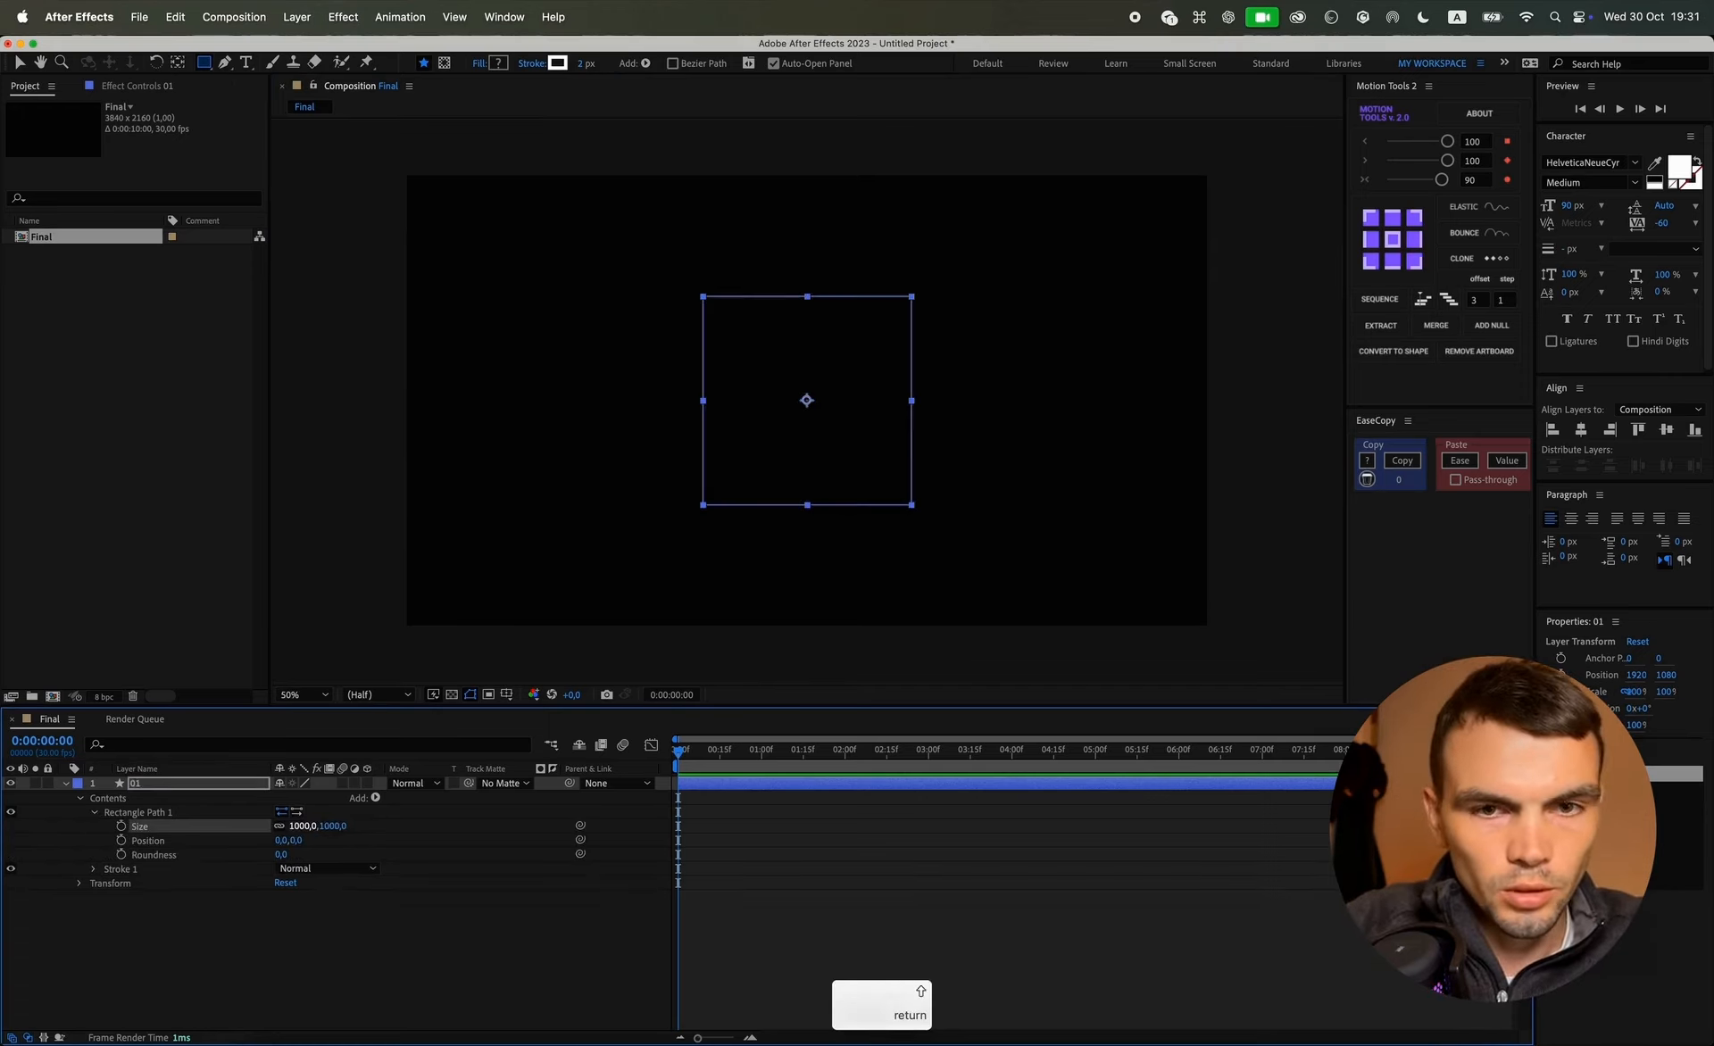
pyautogui.click(357, 893)
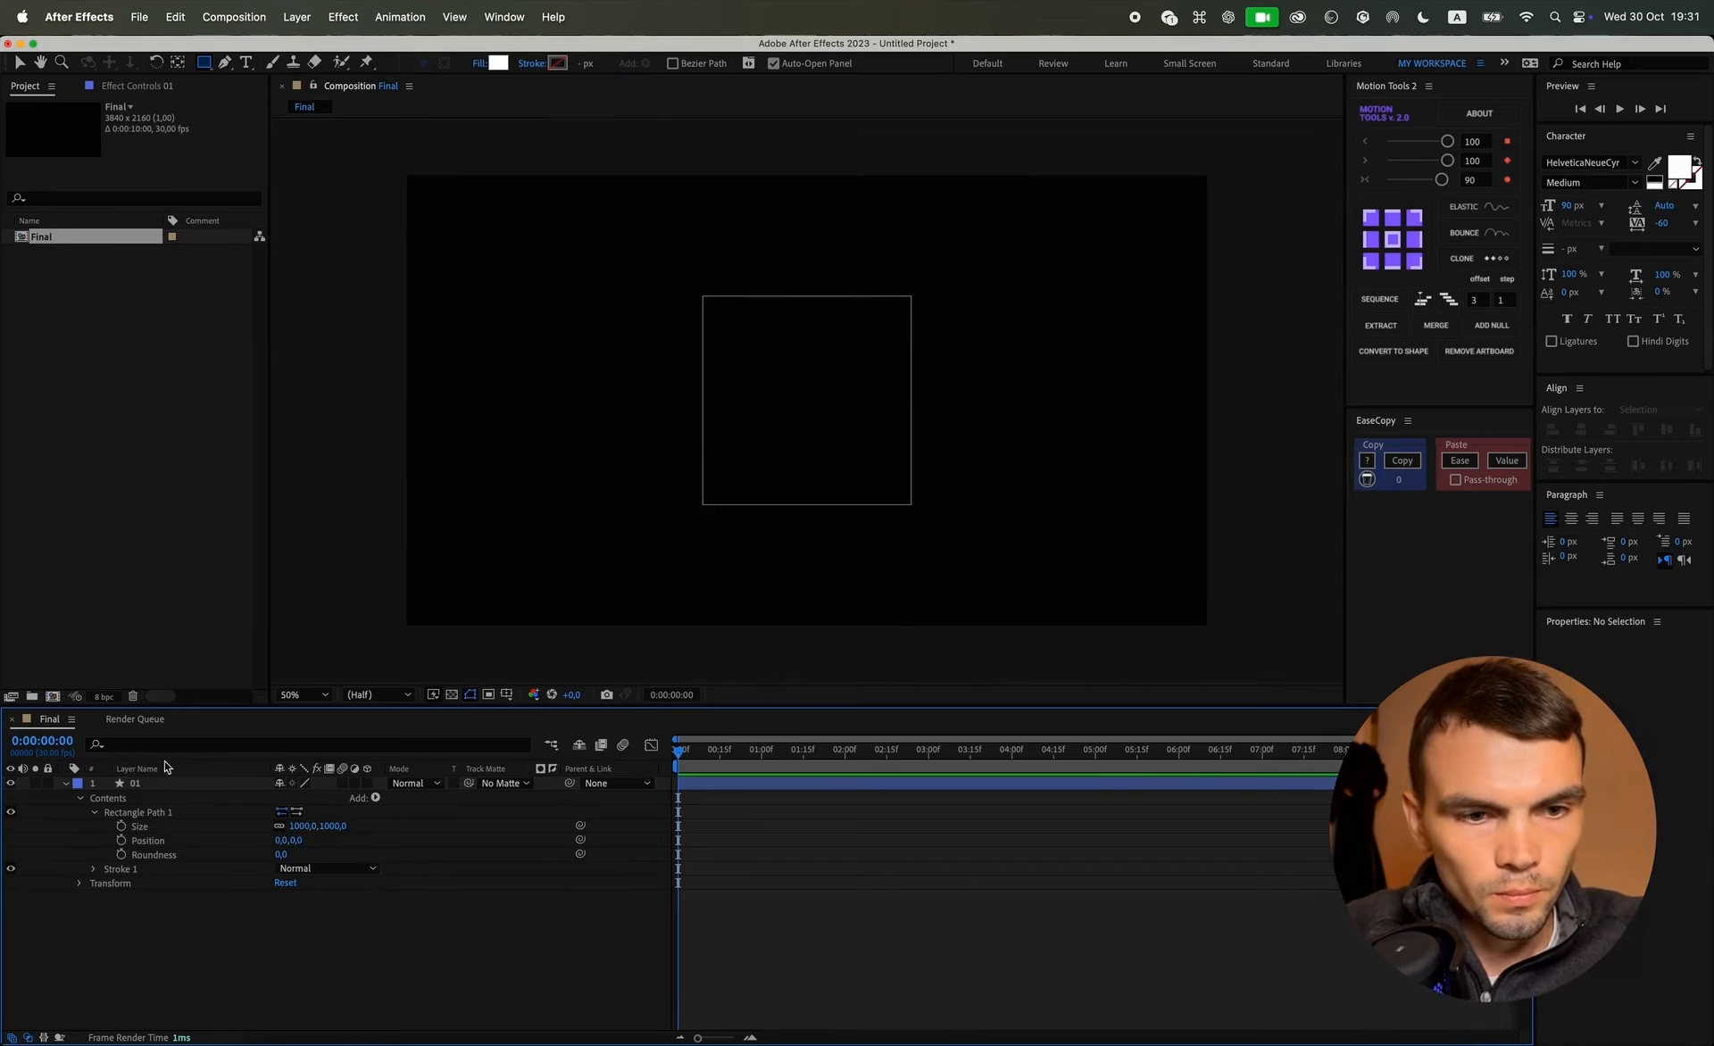
# Step: Collapse the properties of layer 01 and make it a 3D layer
pyautogui.click(95, 786)
pyautogui.click(68, 785)
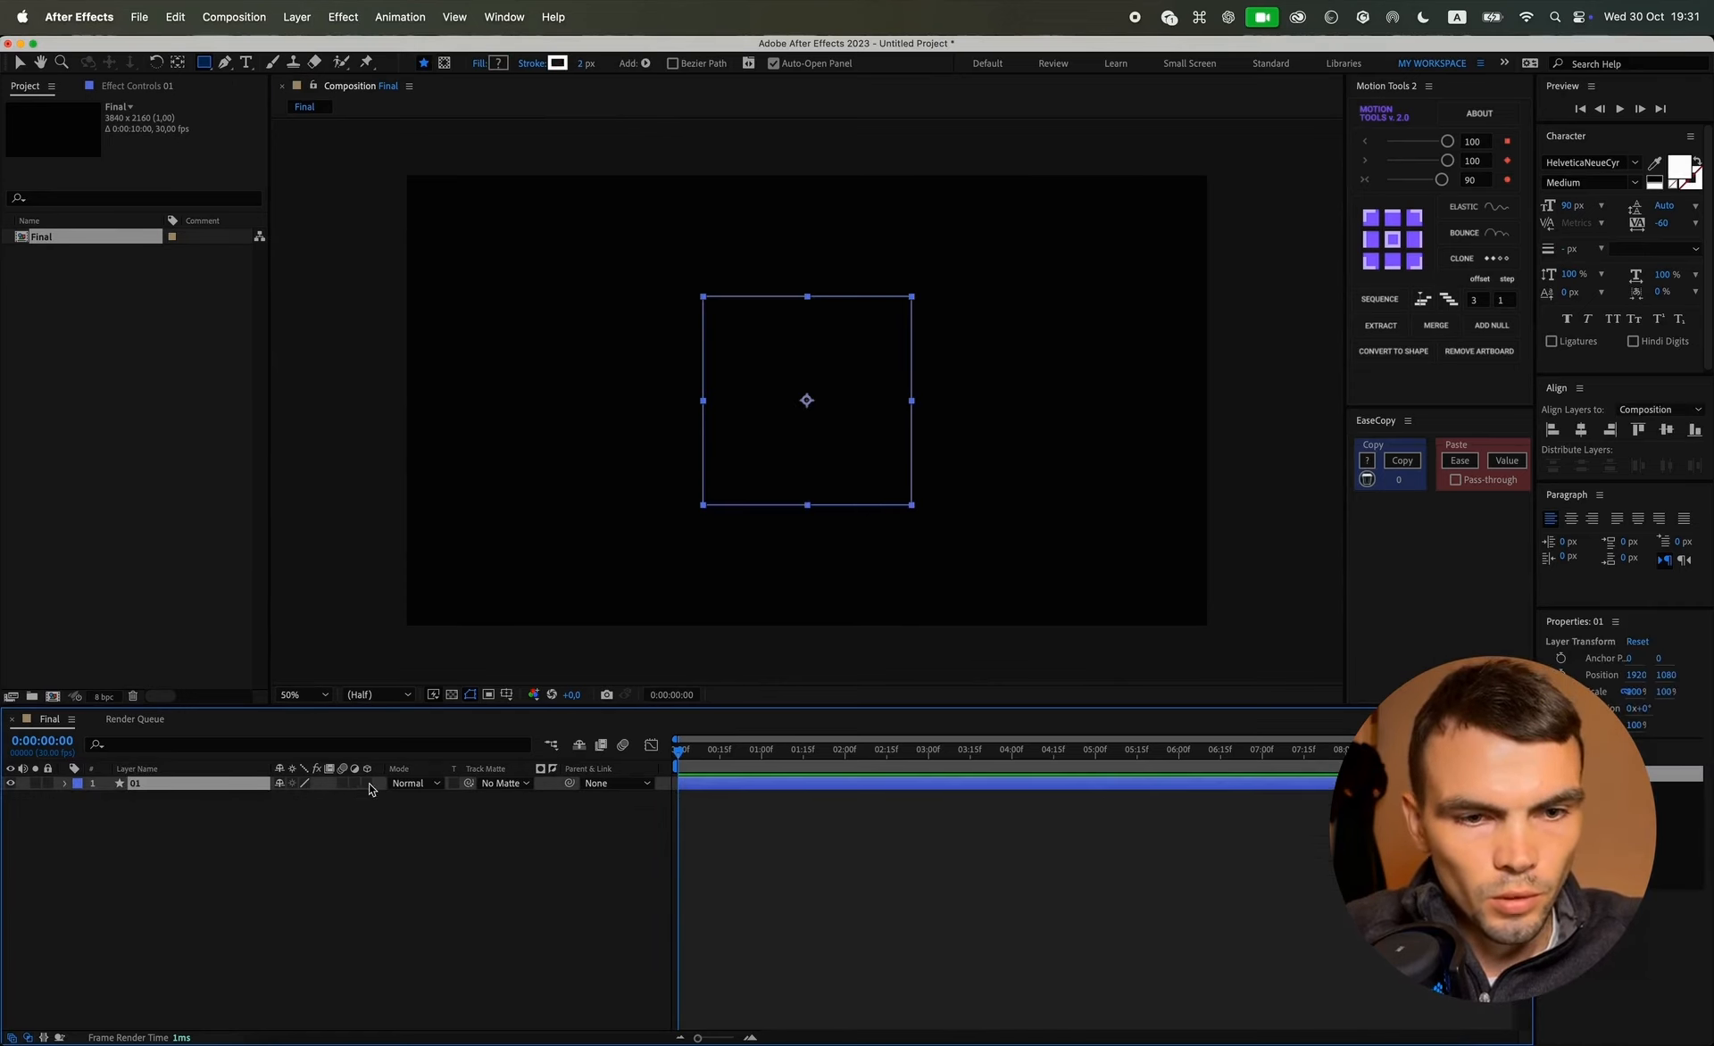
pyautogui.click(368, 784)
pyautogui.click(164, 784)
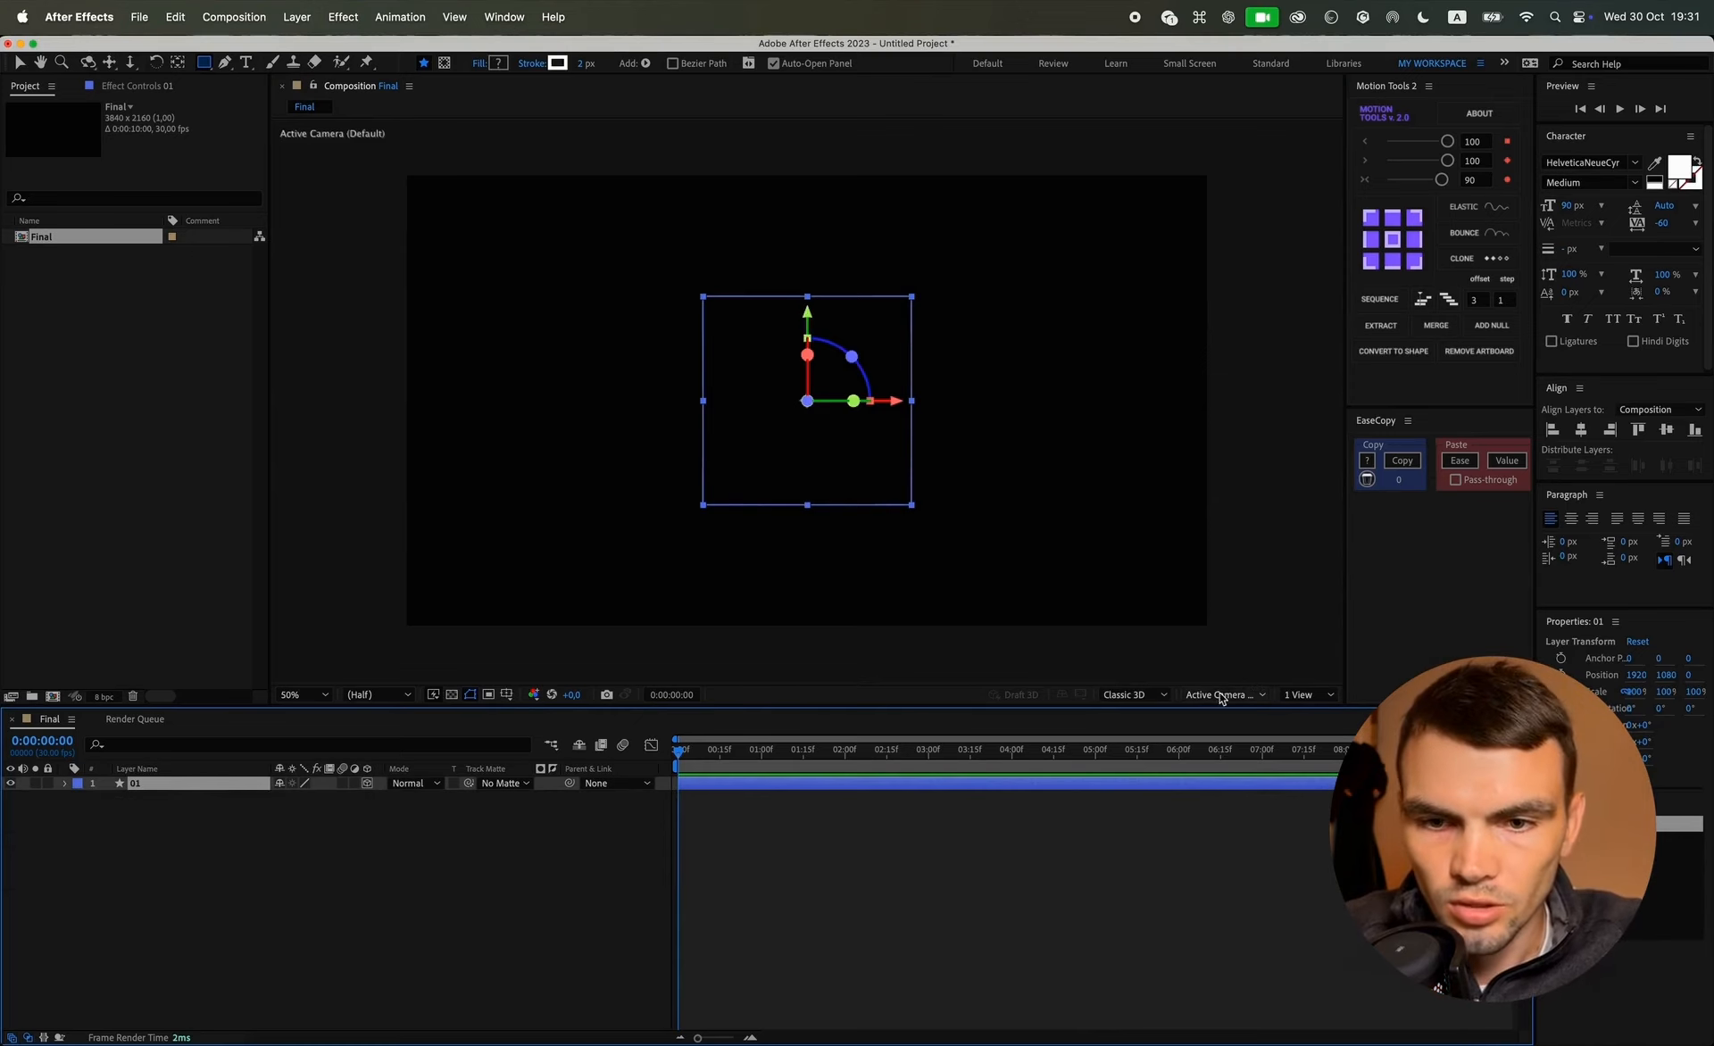
# Step: Keep the Classic 3D renderer and switch the composition's 3D view to Custom View 1
pyautogui.click(1146, 696)
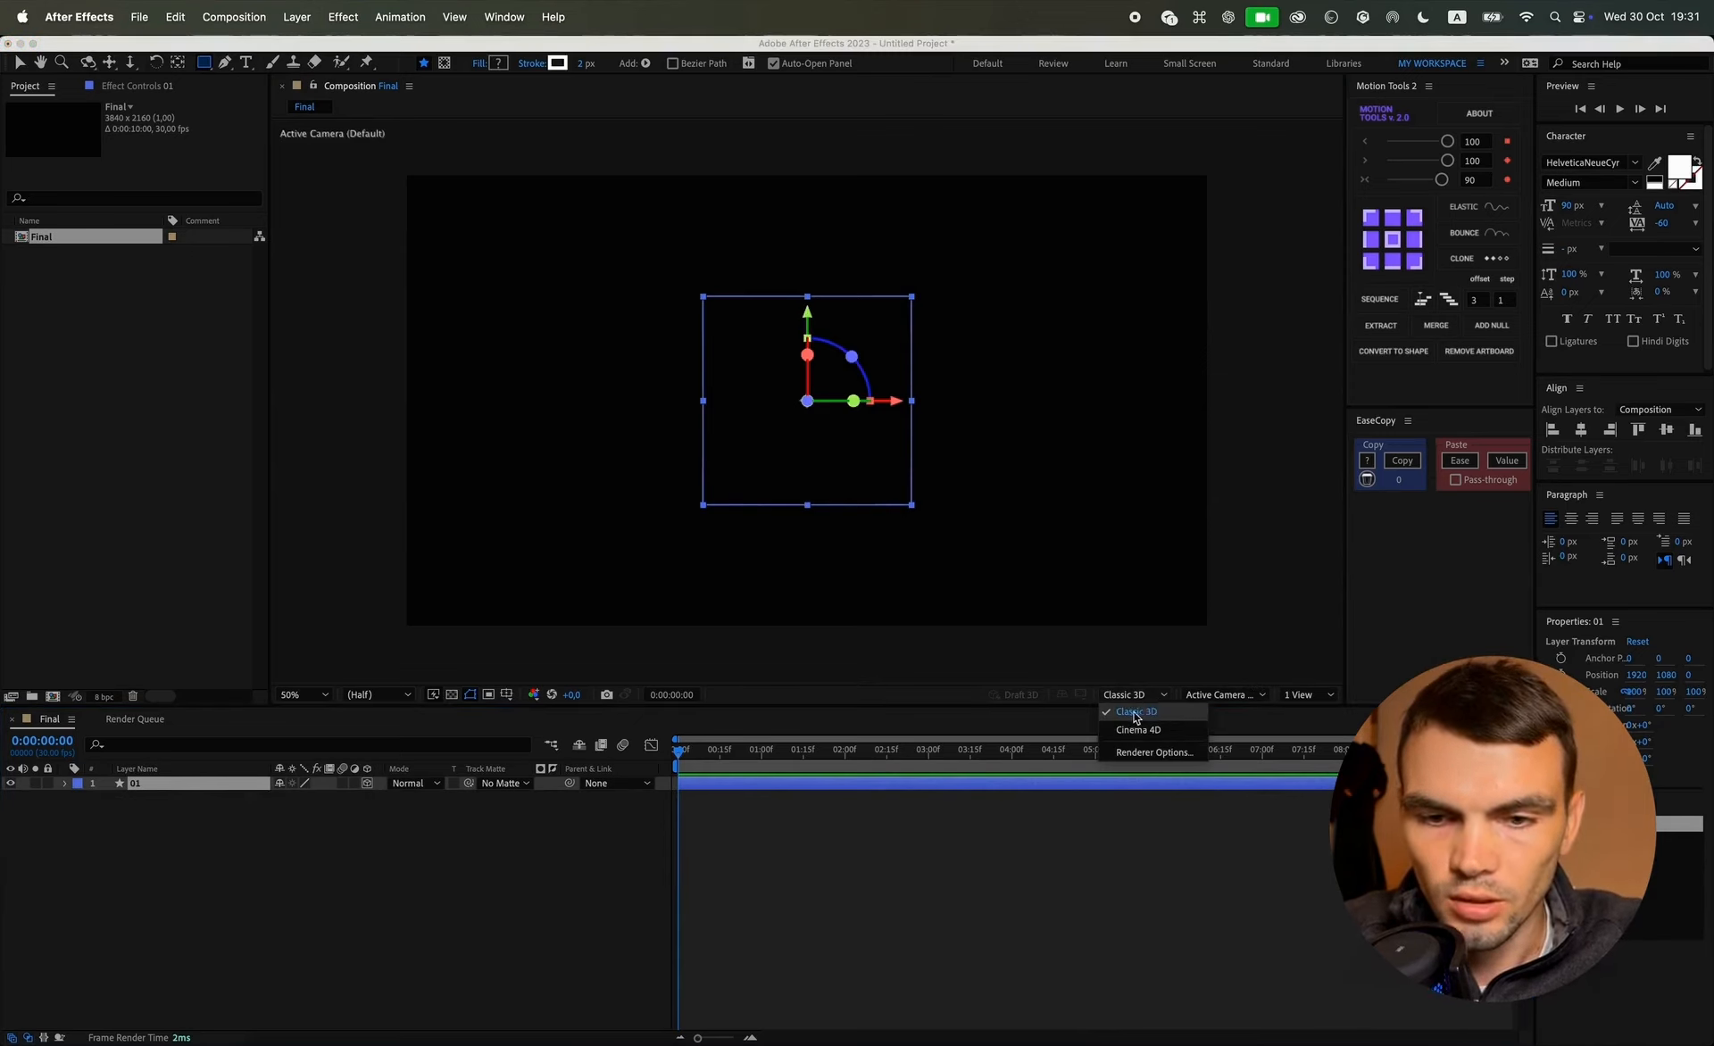
pyautogui.click(1132, 715)
pyautogui.click(1225, 695)
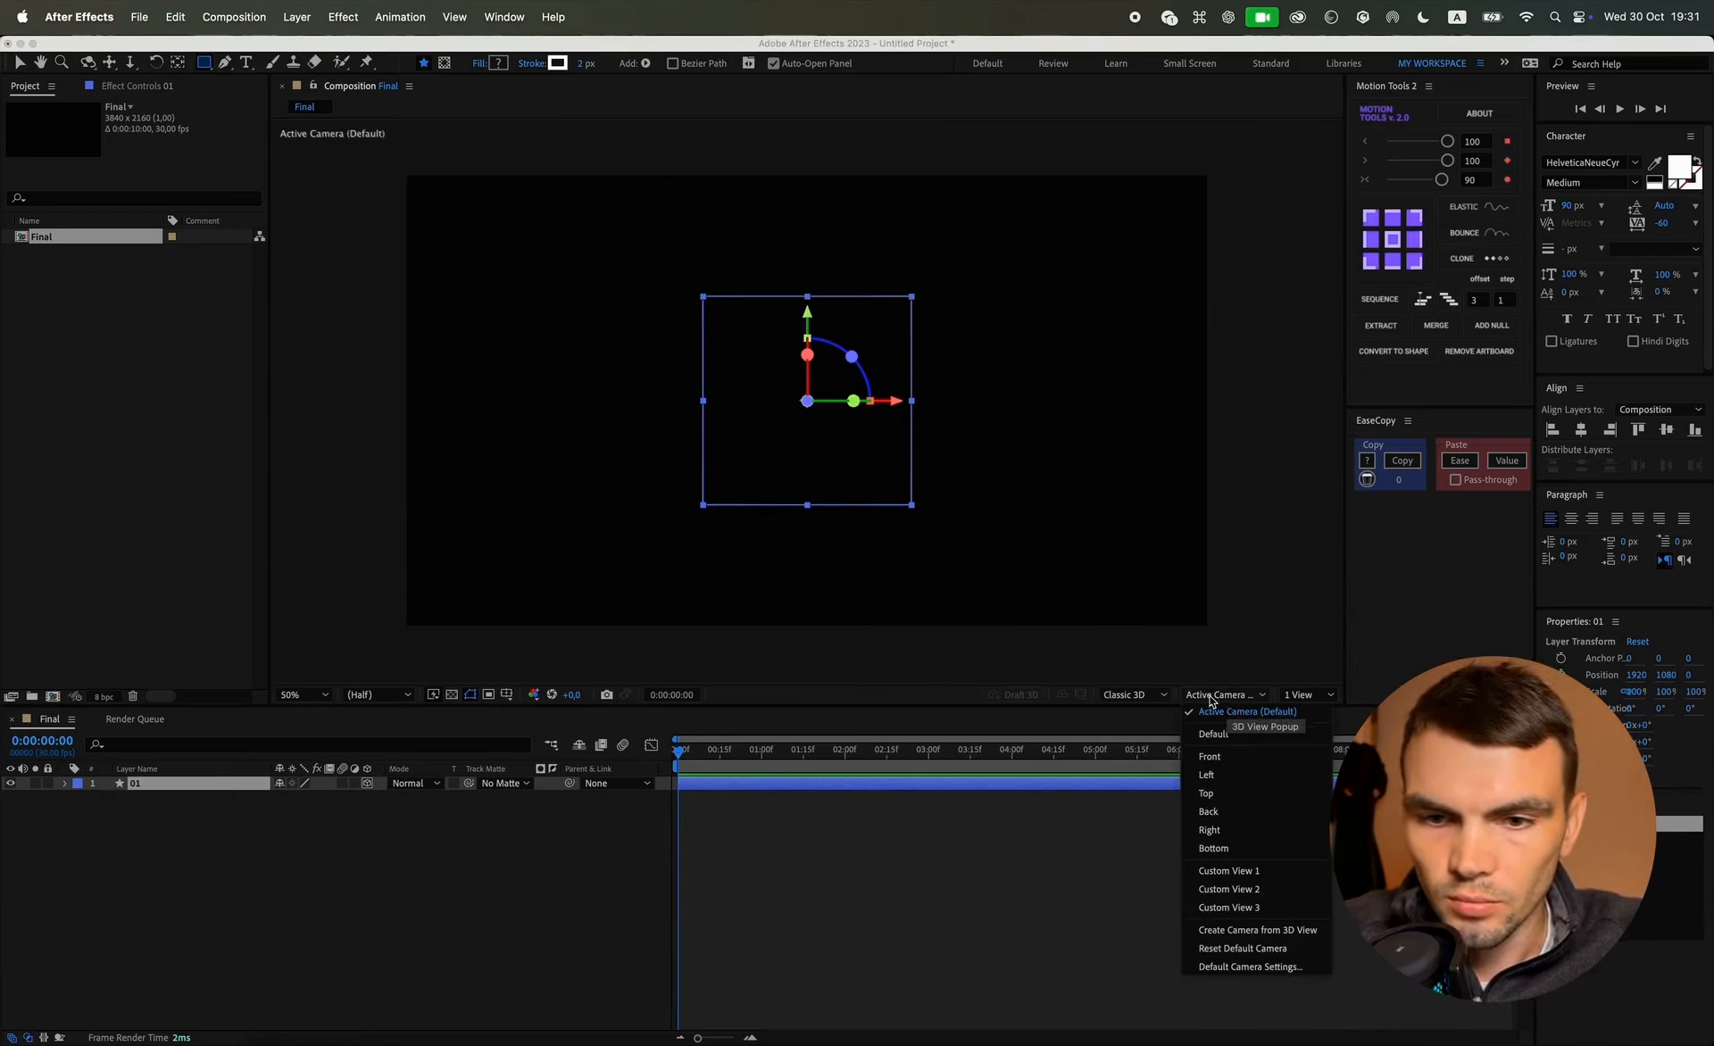
pyautogui.click(1245, 872)
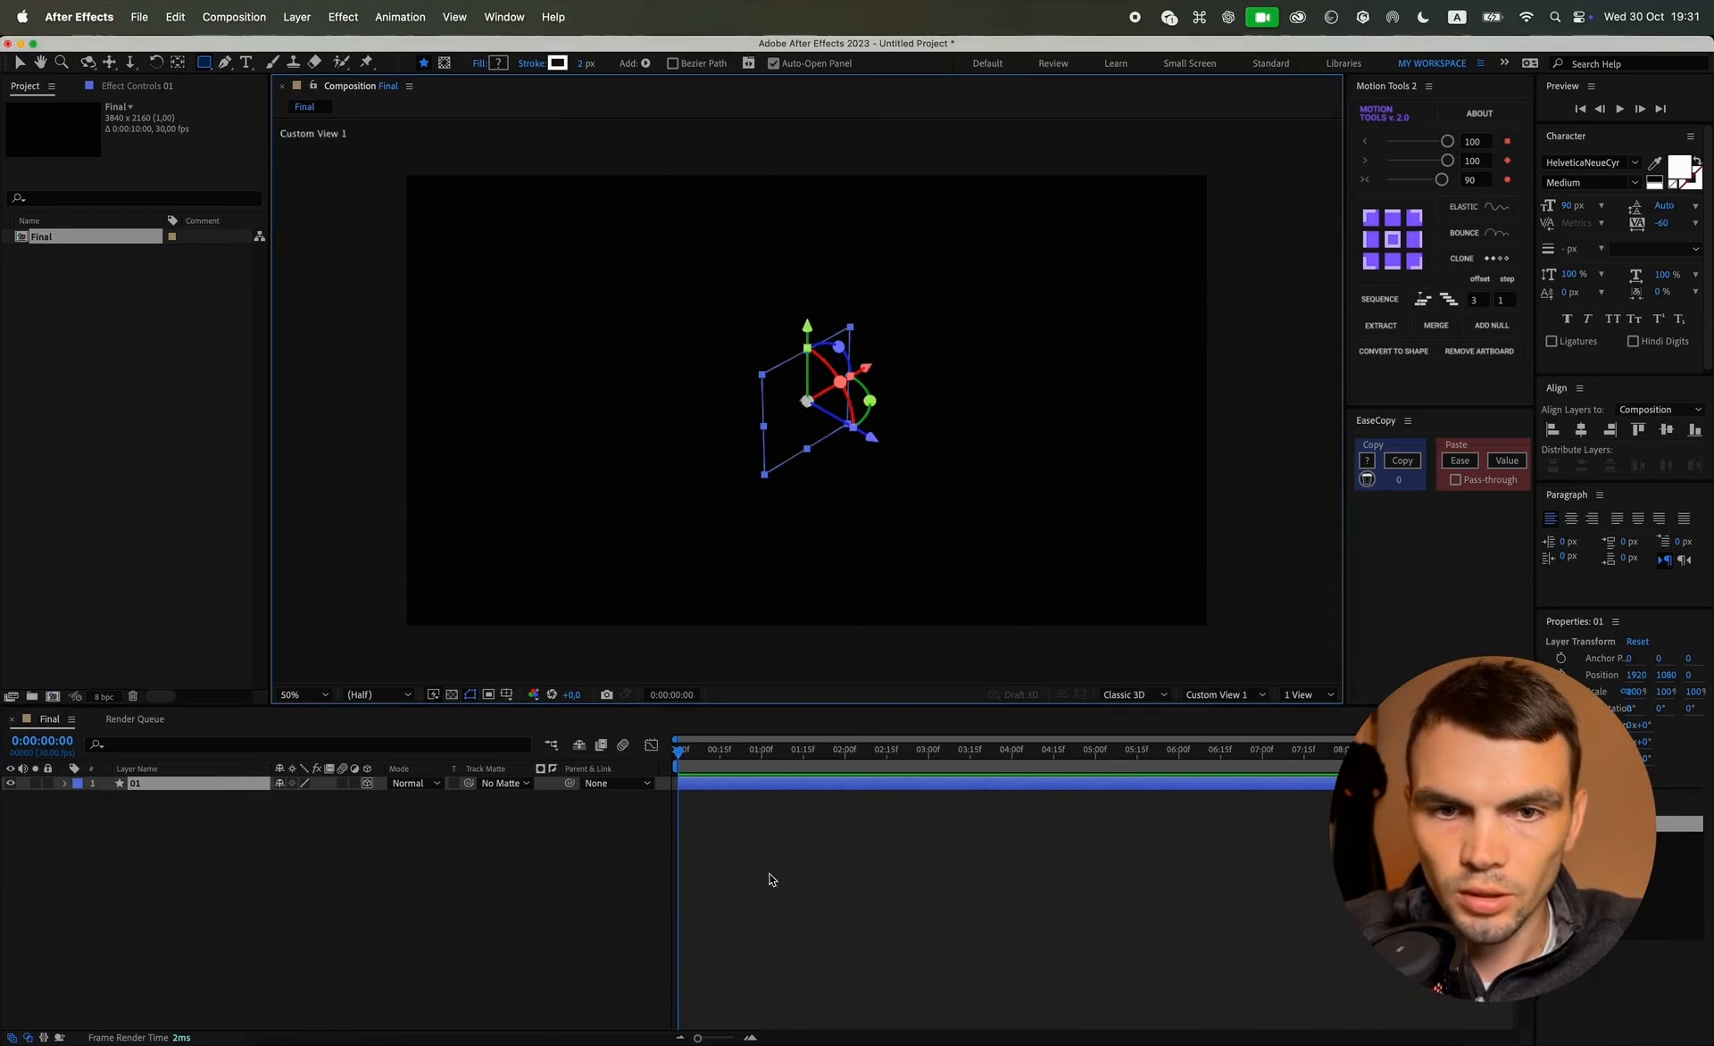
# Step: Deselect the layer, activate the Selection tool and set the composition preview resolution to Full
pyautogui.click(688, 801)
pyautogui.press('v')
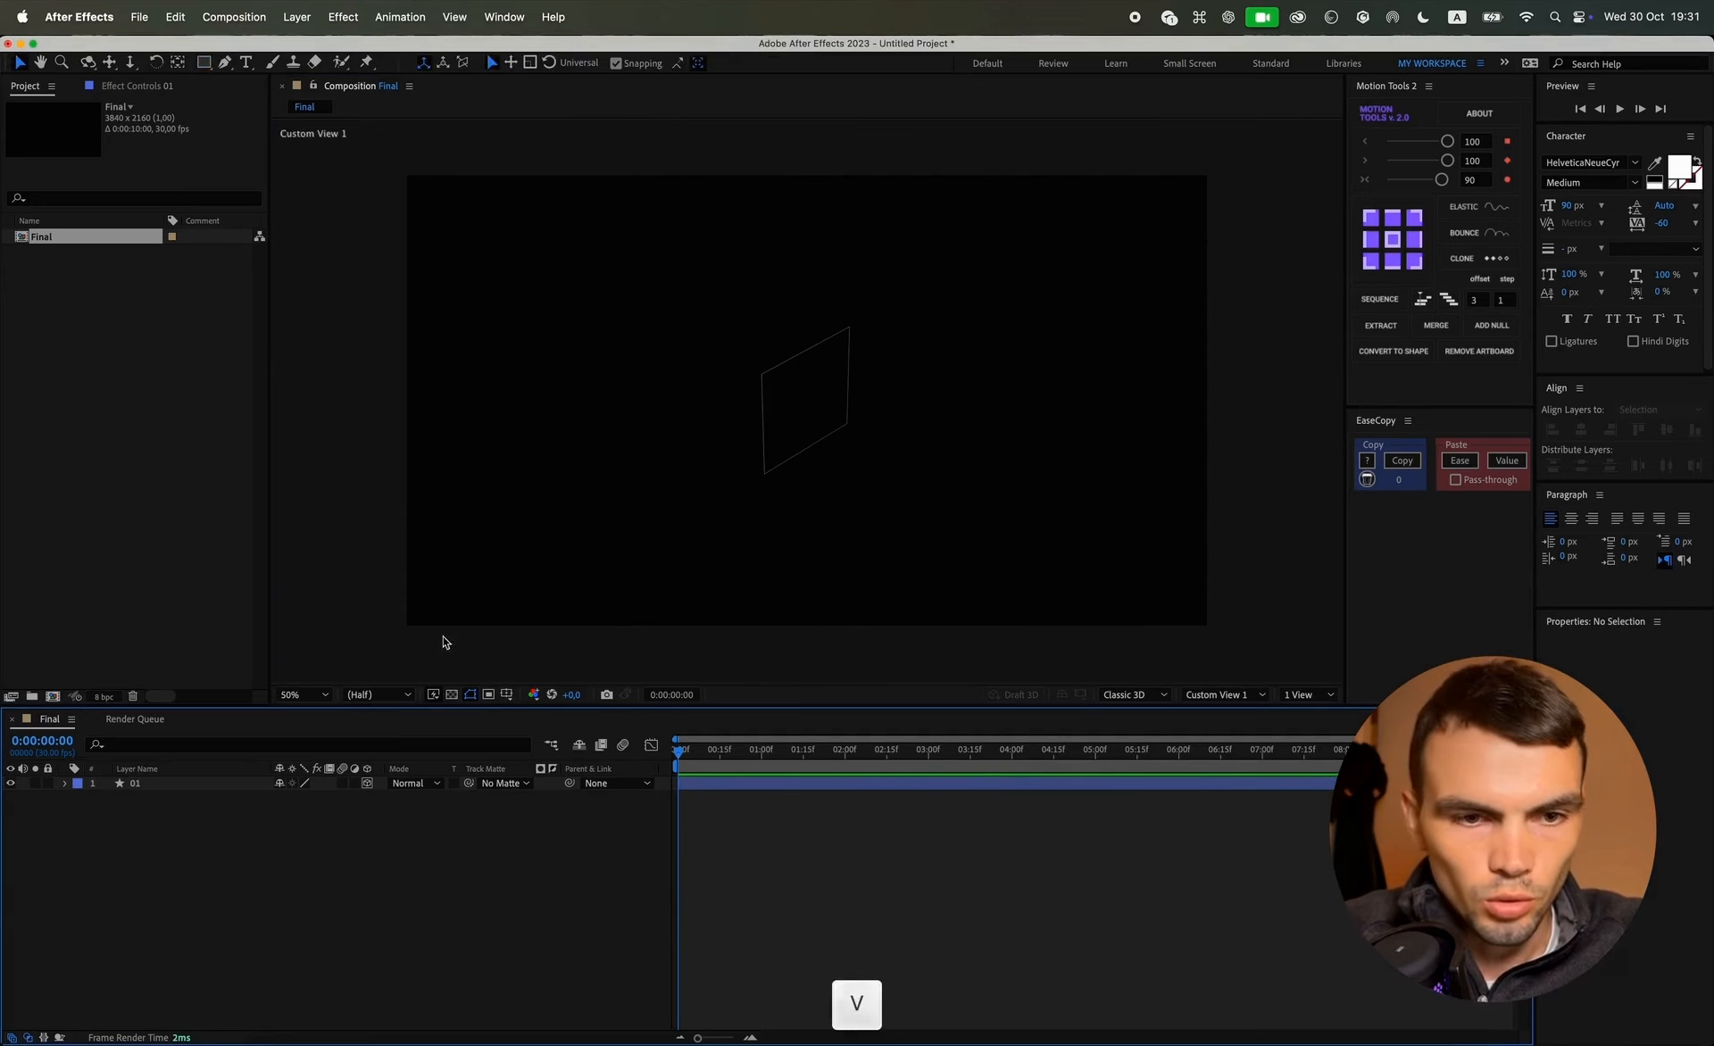
pyautogui.click(388, 695)
pyautogui.click(376, 739)
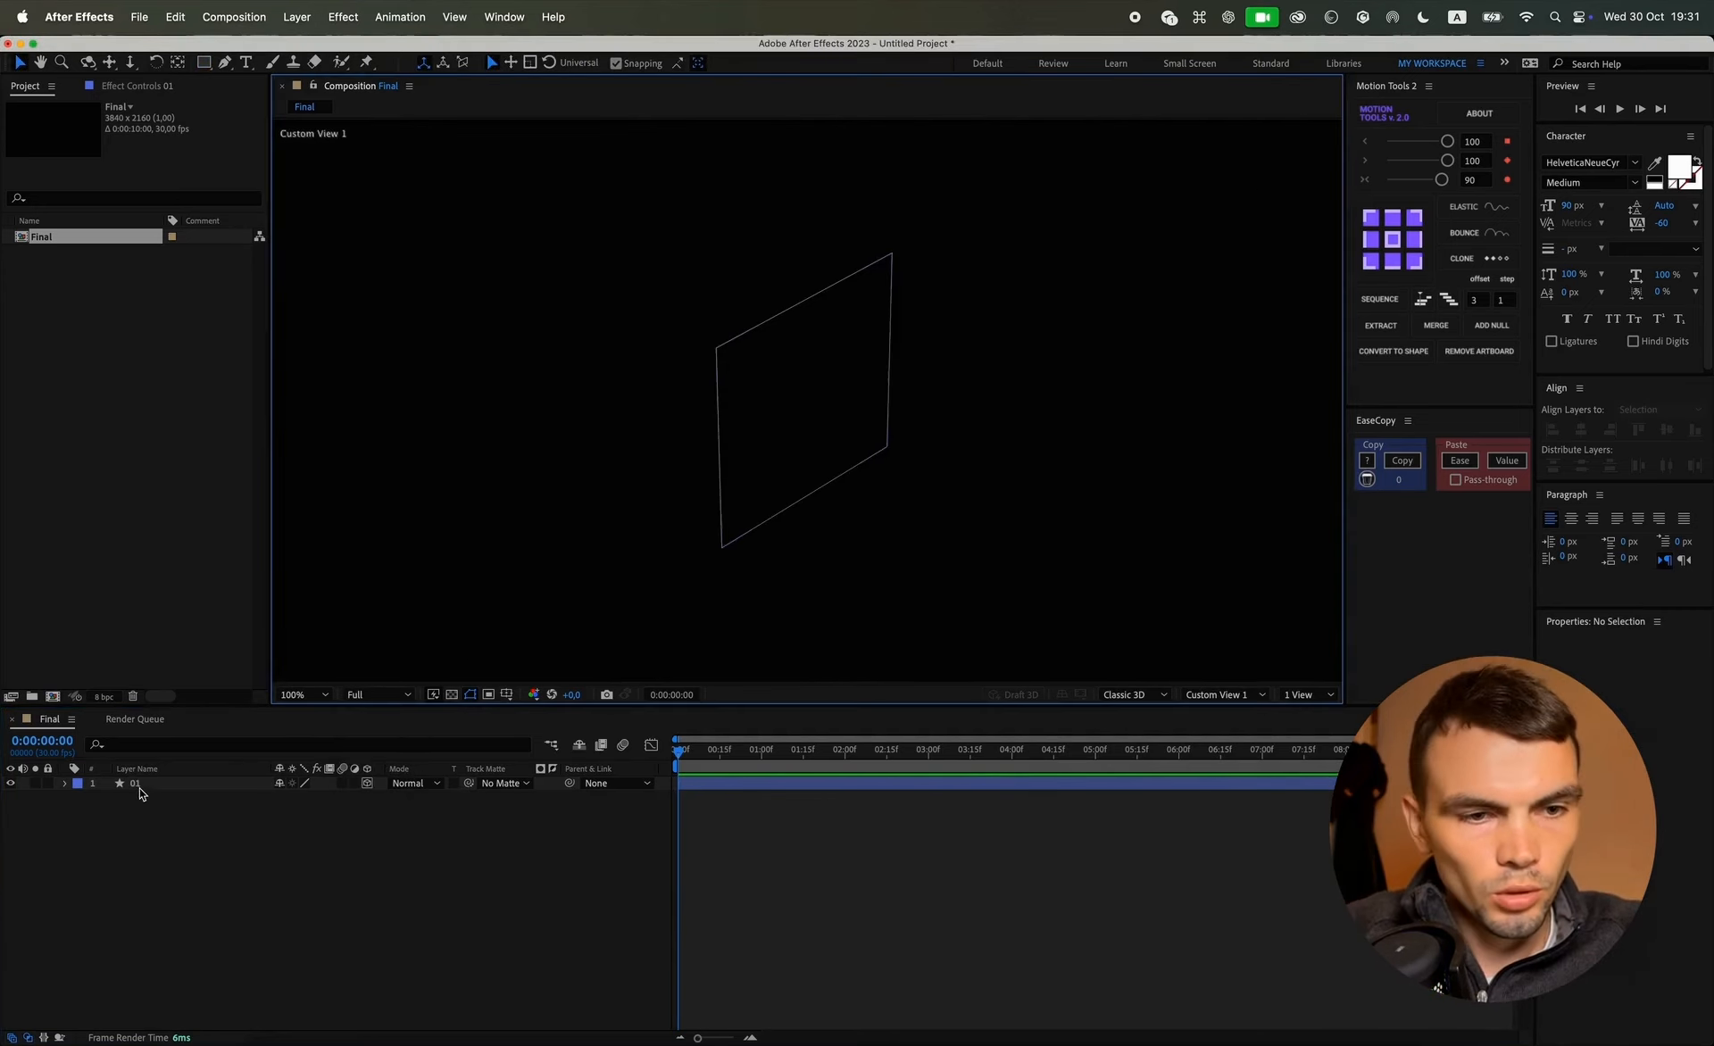
# Step: Duplicate layer 01 and move the copy's anchor point to the middle of its top edge
pyautogui.click(139, 784)
pyautogui.press('super+d')
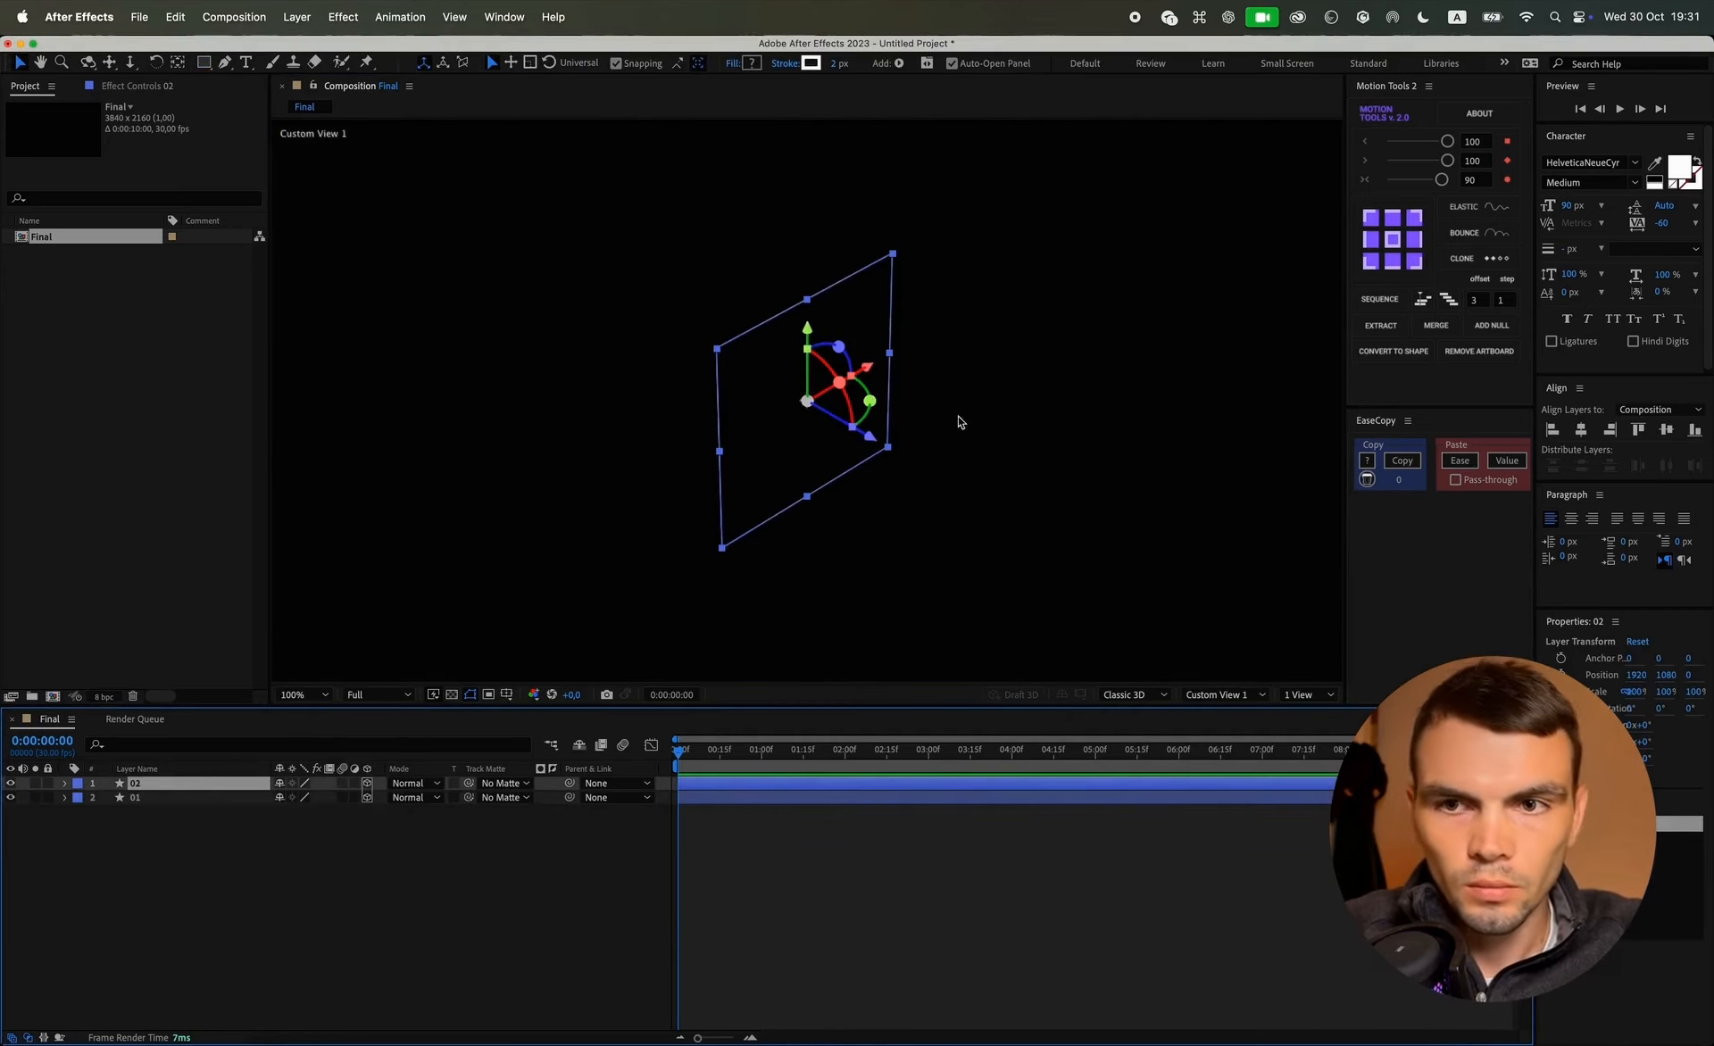
pyautogui.click(1392, 220)
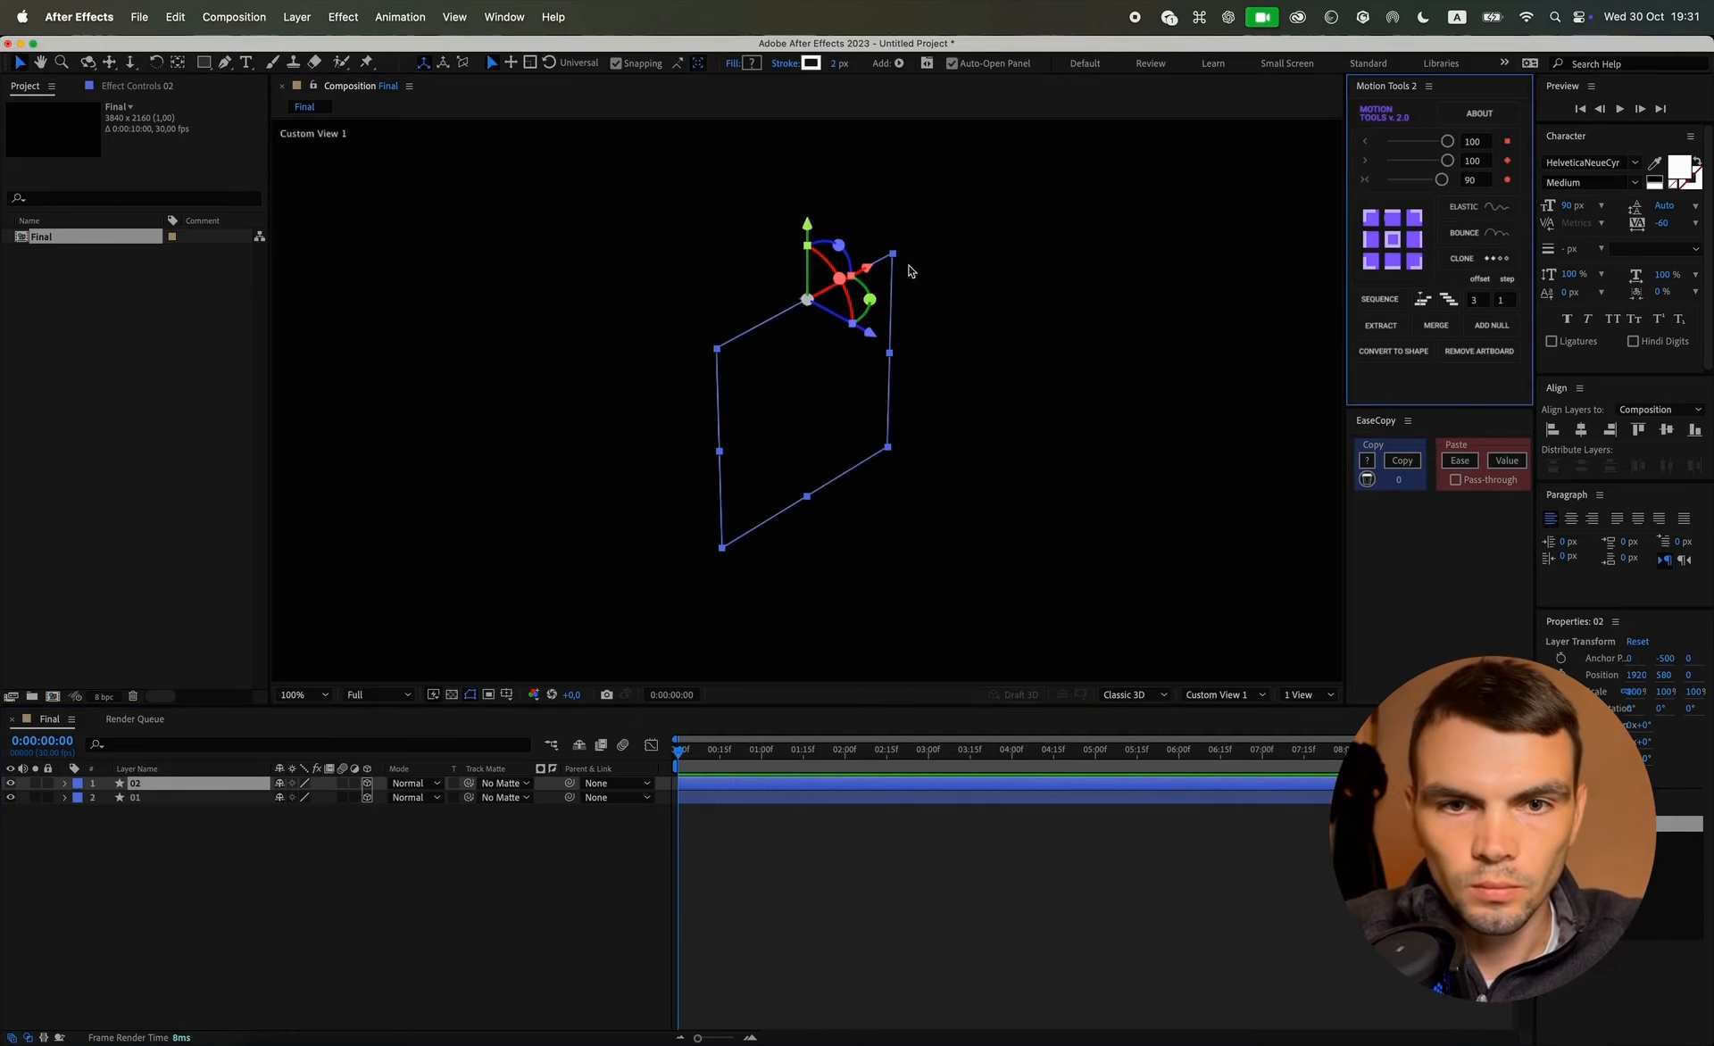
# Step: Set the X Rotation of layer 02 to 90° so it forms the cube's top face, and collapse its properties
pyautogui.press('r')
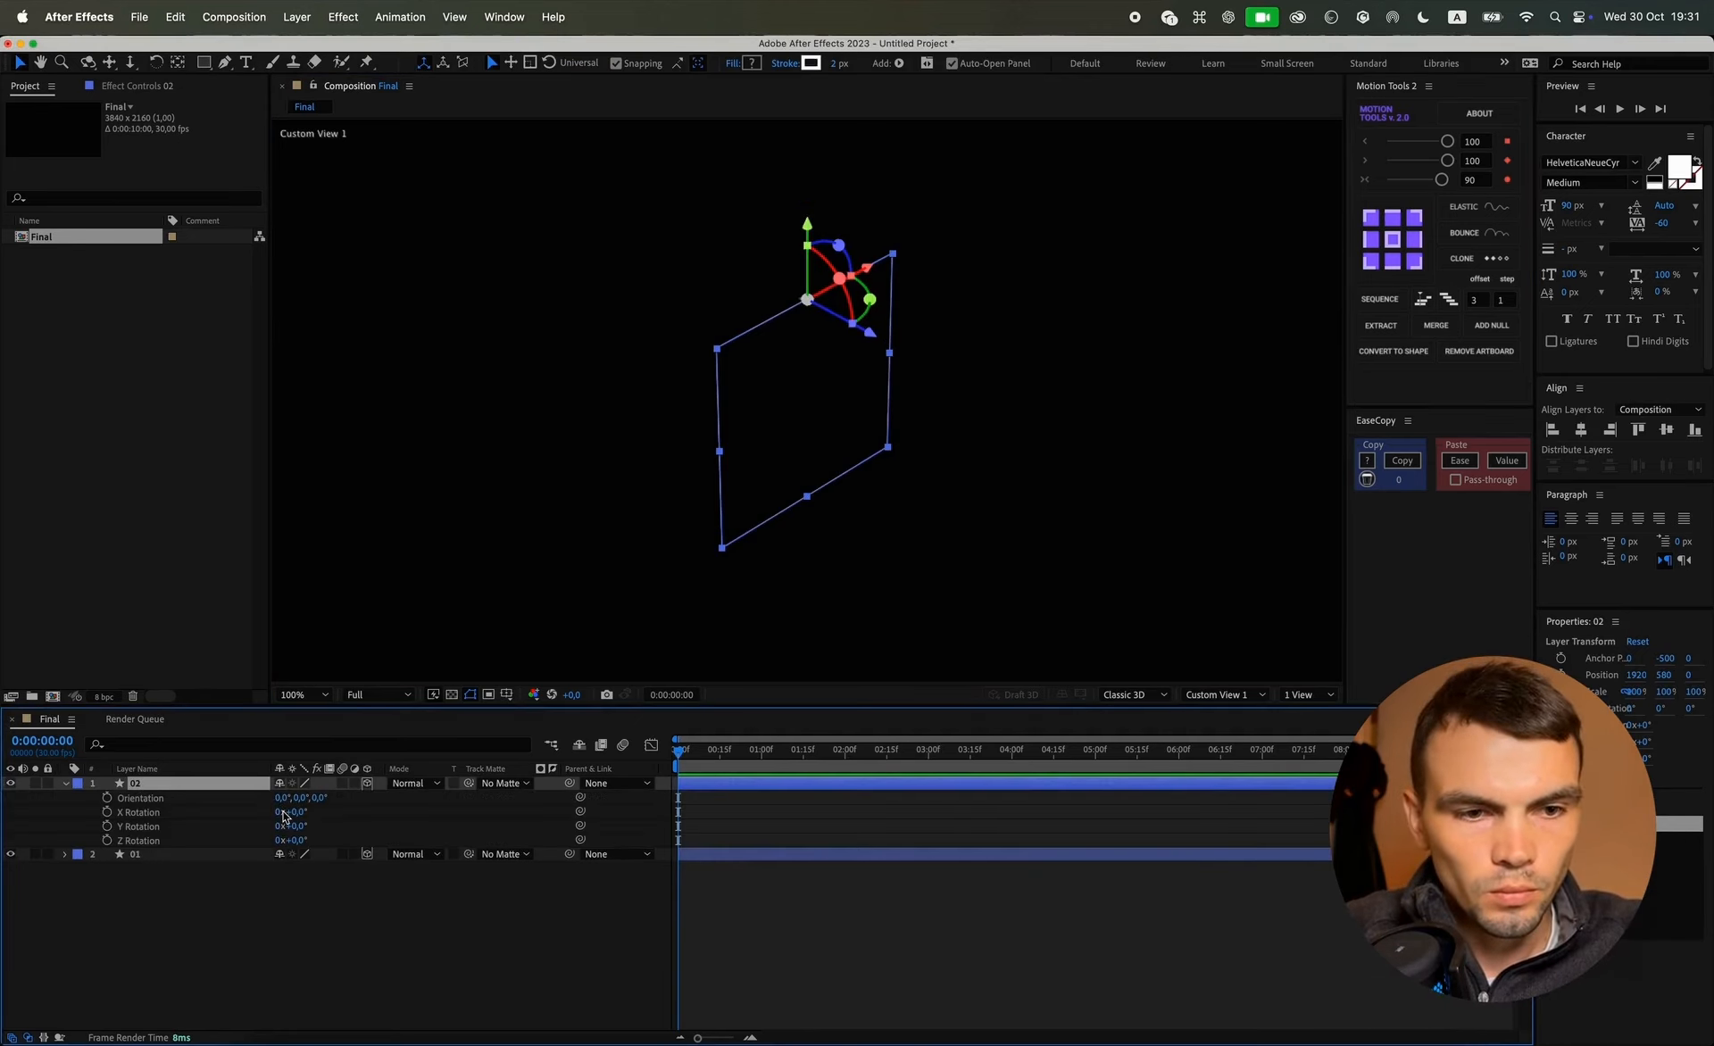
pyautogui.moveTo(285, 816); pyautogui.dragTo(303, 814)
pyautogui.click(304, 813)
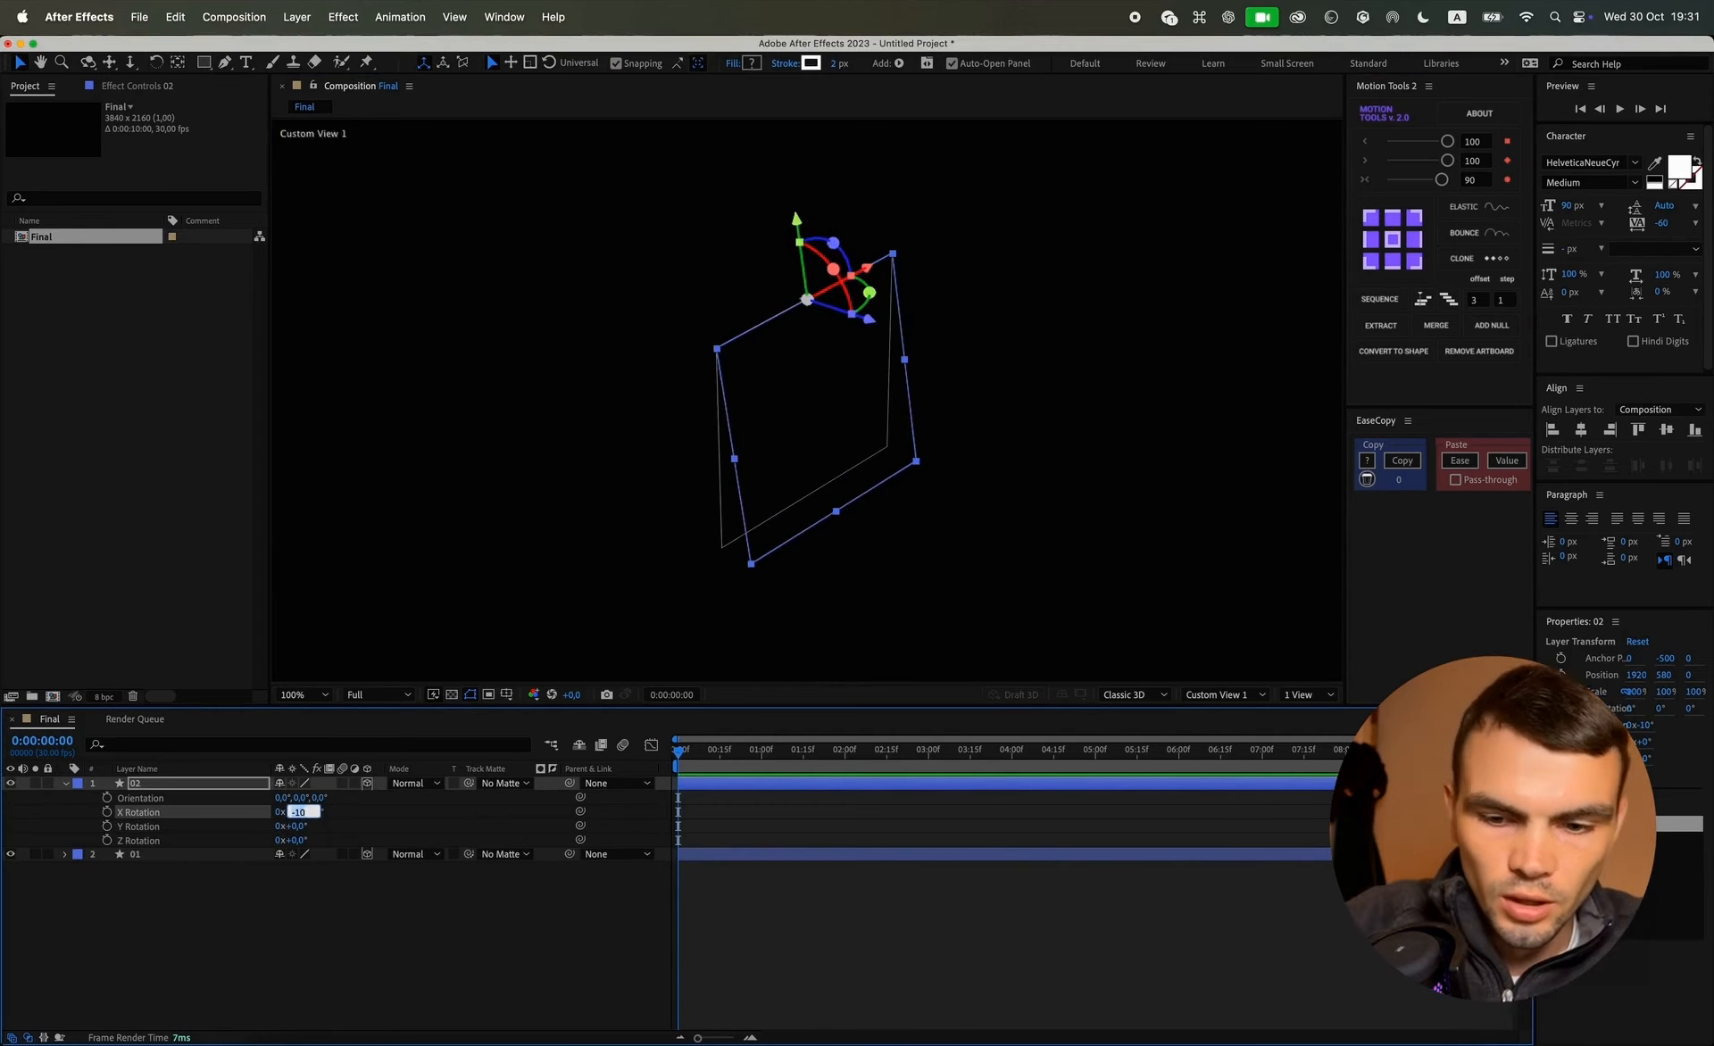
pyautogui.write('-90')
pyautogui.press('Return')
pyautogui.write('90')
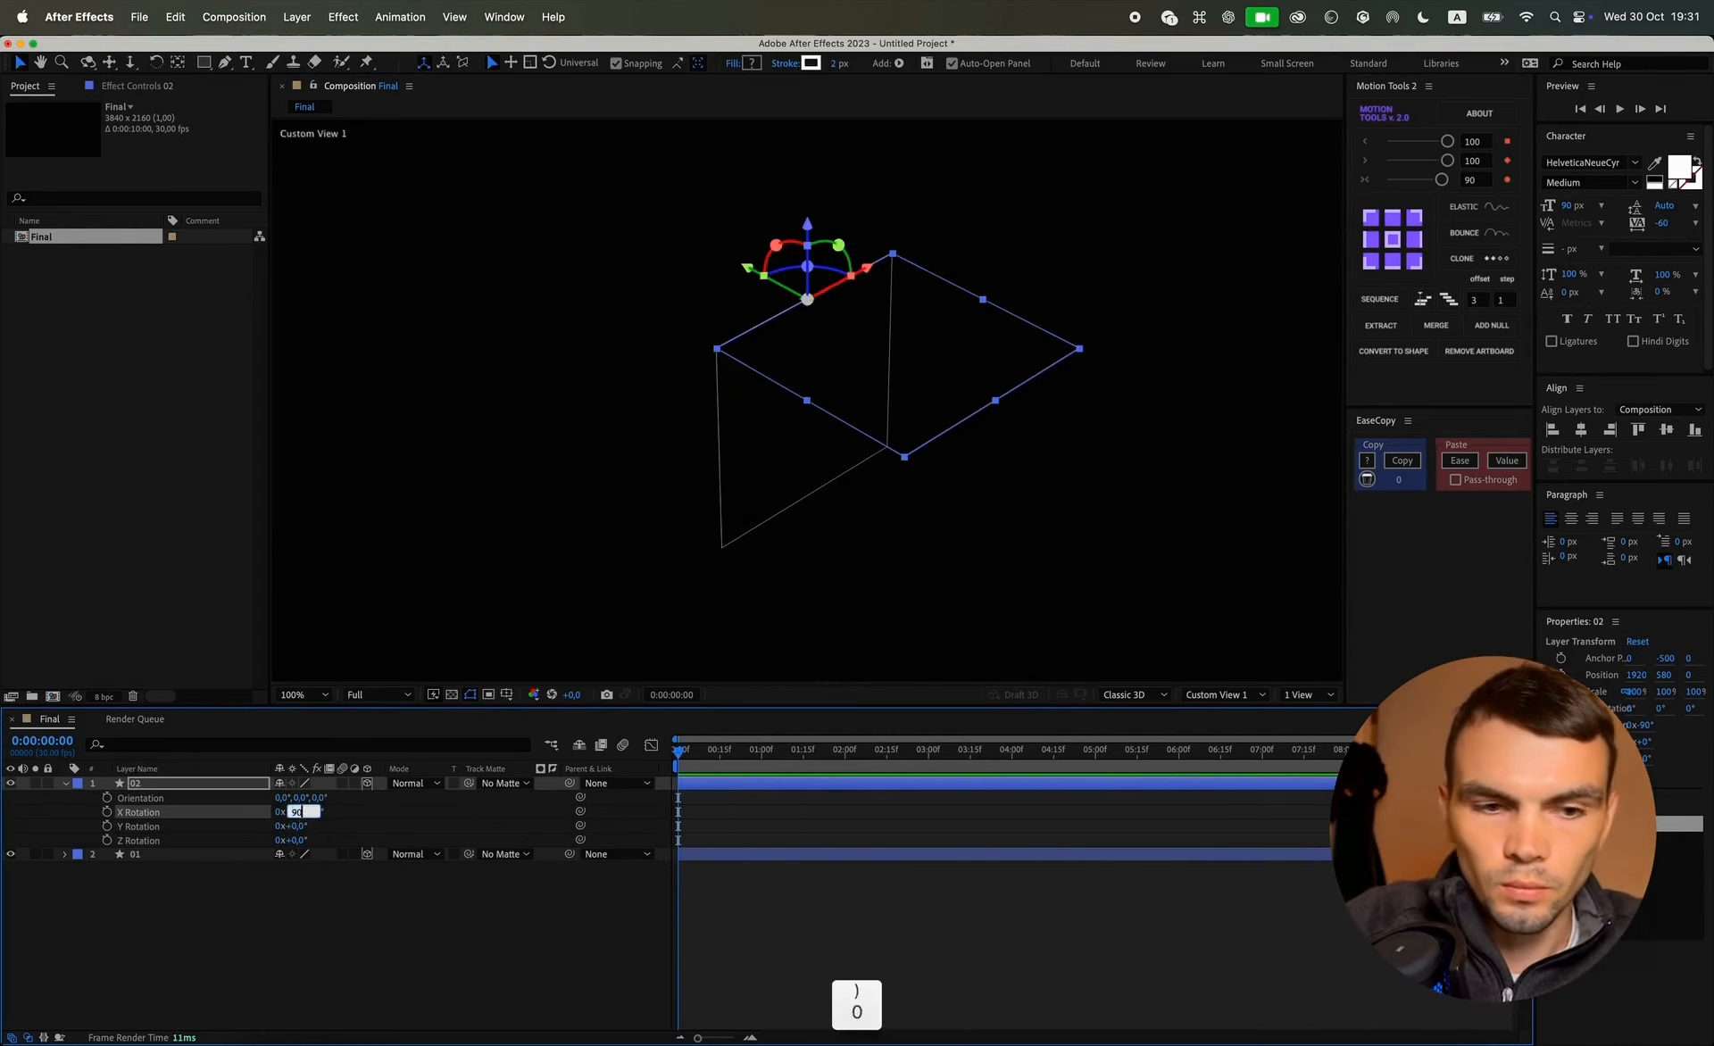
pyautogui.press('Return')
pyautogui.click(66, 784)
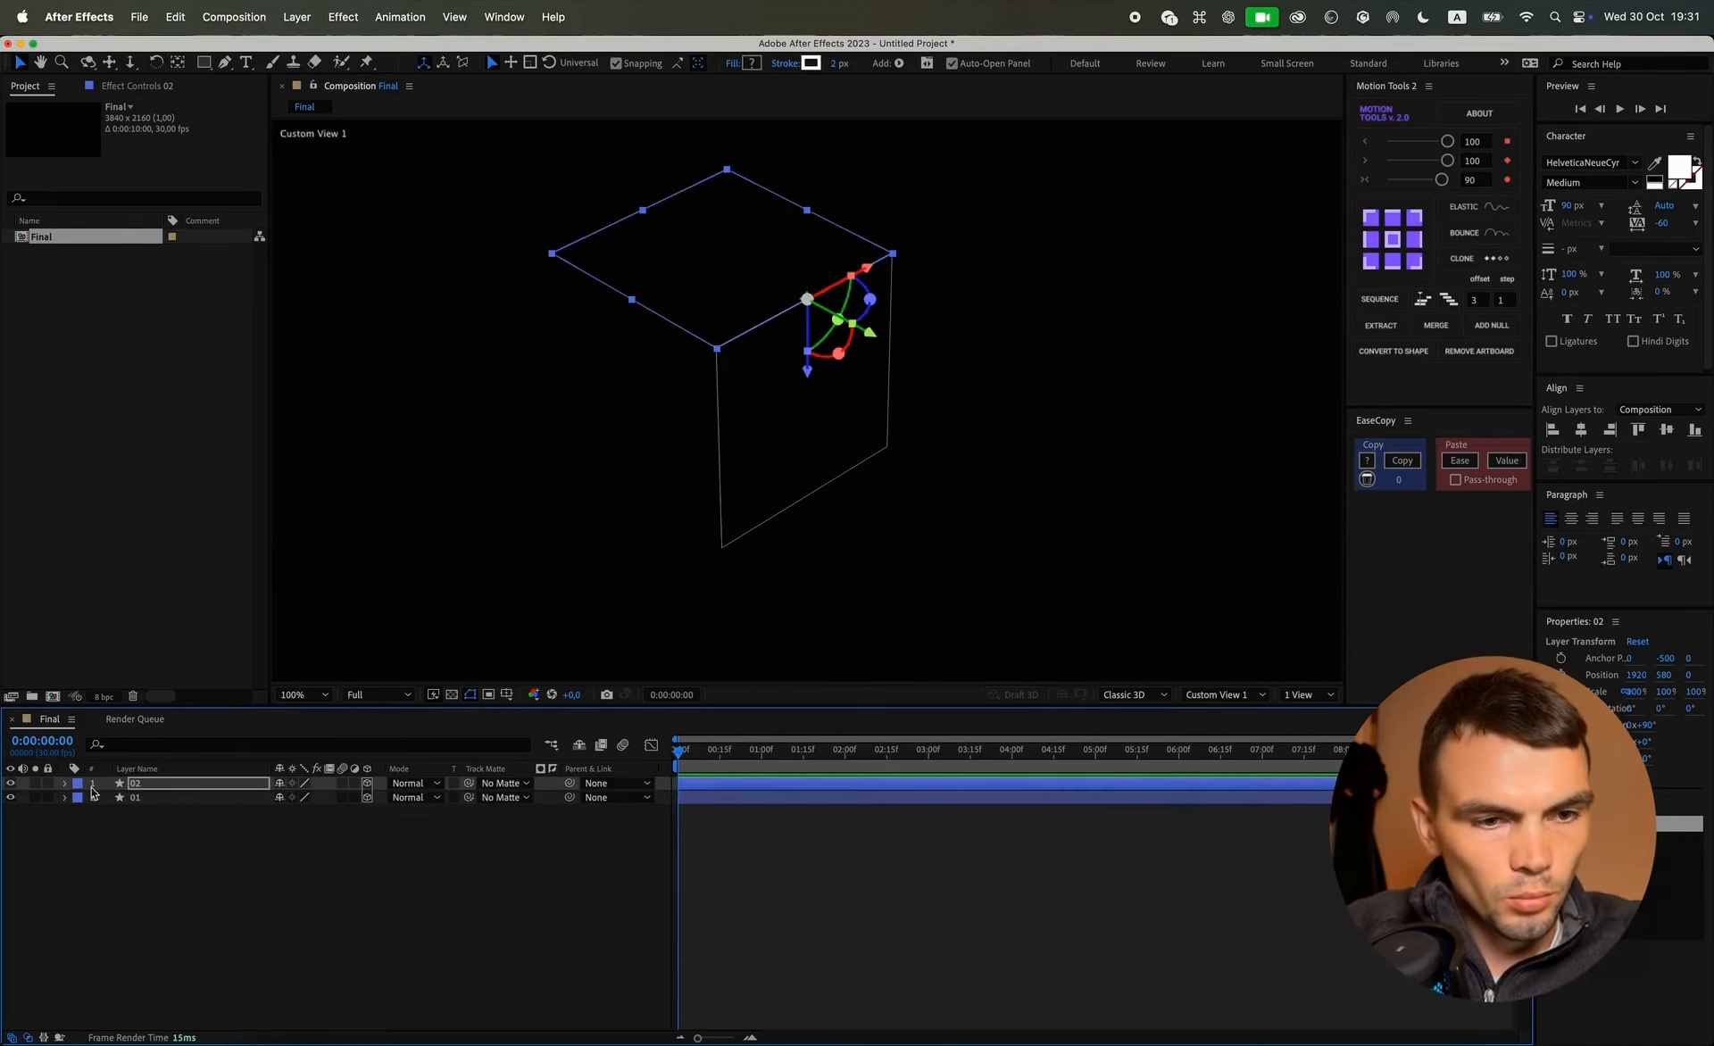
# Step: Duplicate layer 01 to the top of the layer stack and anchor the copy at the middle of its left edge
pyautogui.click(135, 798)
pyautogui.hotkey('ctrl', 'd')
pyautogui.moveTo(156, 786); pyautogui.dragTo(156, 784)
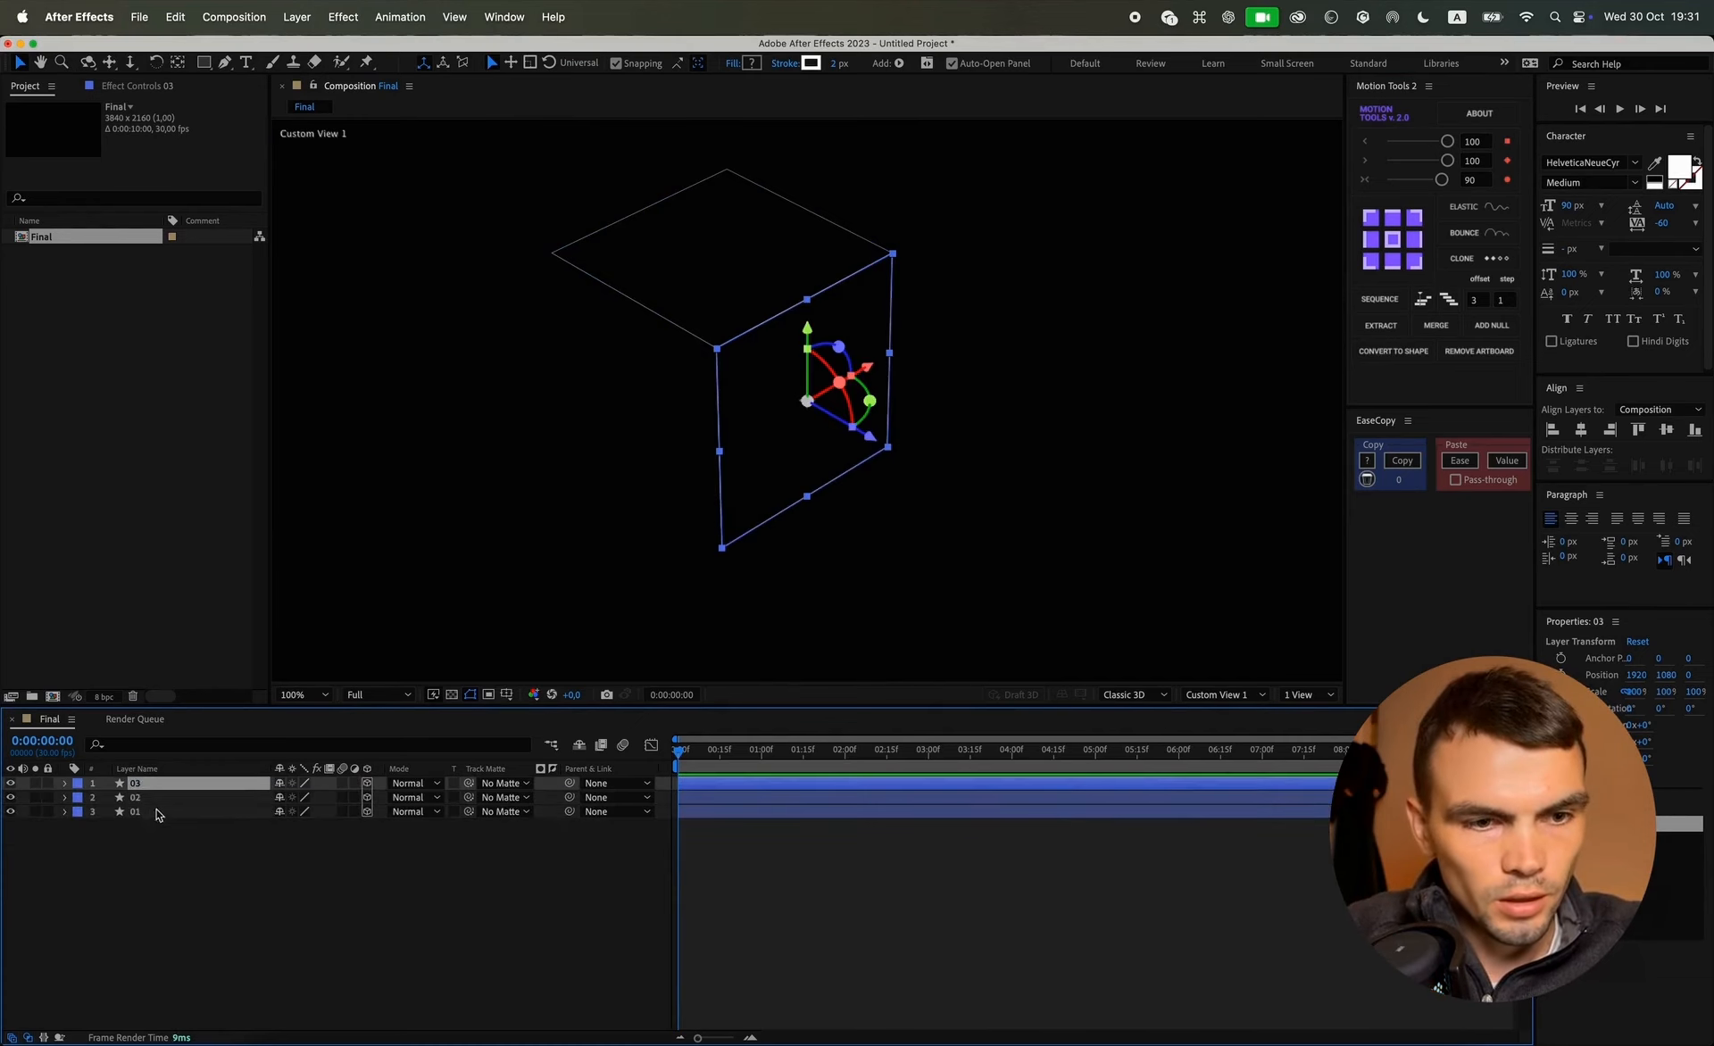
pyautogui.click(1372, 243)
# Step: Set the Y Rotation of layer 03 to -90° so it forms the cube's left side face
pyautogui.press('r')
pyautogui.moveTo(302, 826)
pyautogui.mouseDown()
pyautogui.moveTo(250, 826)
pyautogui.moveTo(282, 826)
pyautogui.mouseUp()
pyautogui.click(282, 826)
pyautogui.write('-90,0')
pyautogui.press('Return')
# Step: Duplicate layer 01 to the top of the layer stack and anchor the copy at the middle of its right edge
pyautogui.click(165, 870)
pyautogui.press('super+d')
pyautogui.moveTo(165, 873); pyautogui.dragTo(284, 783)
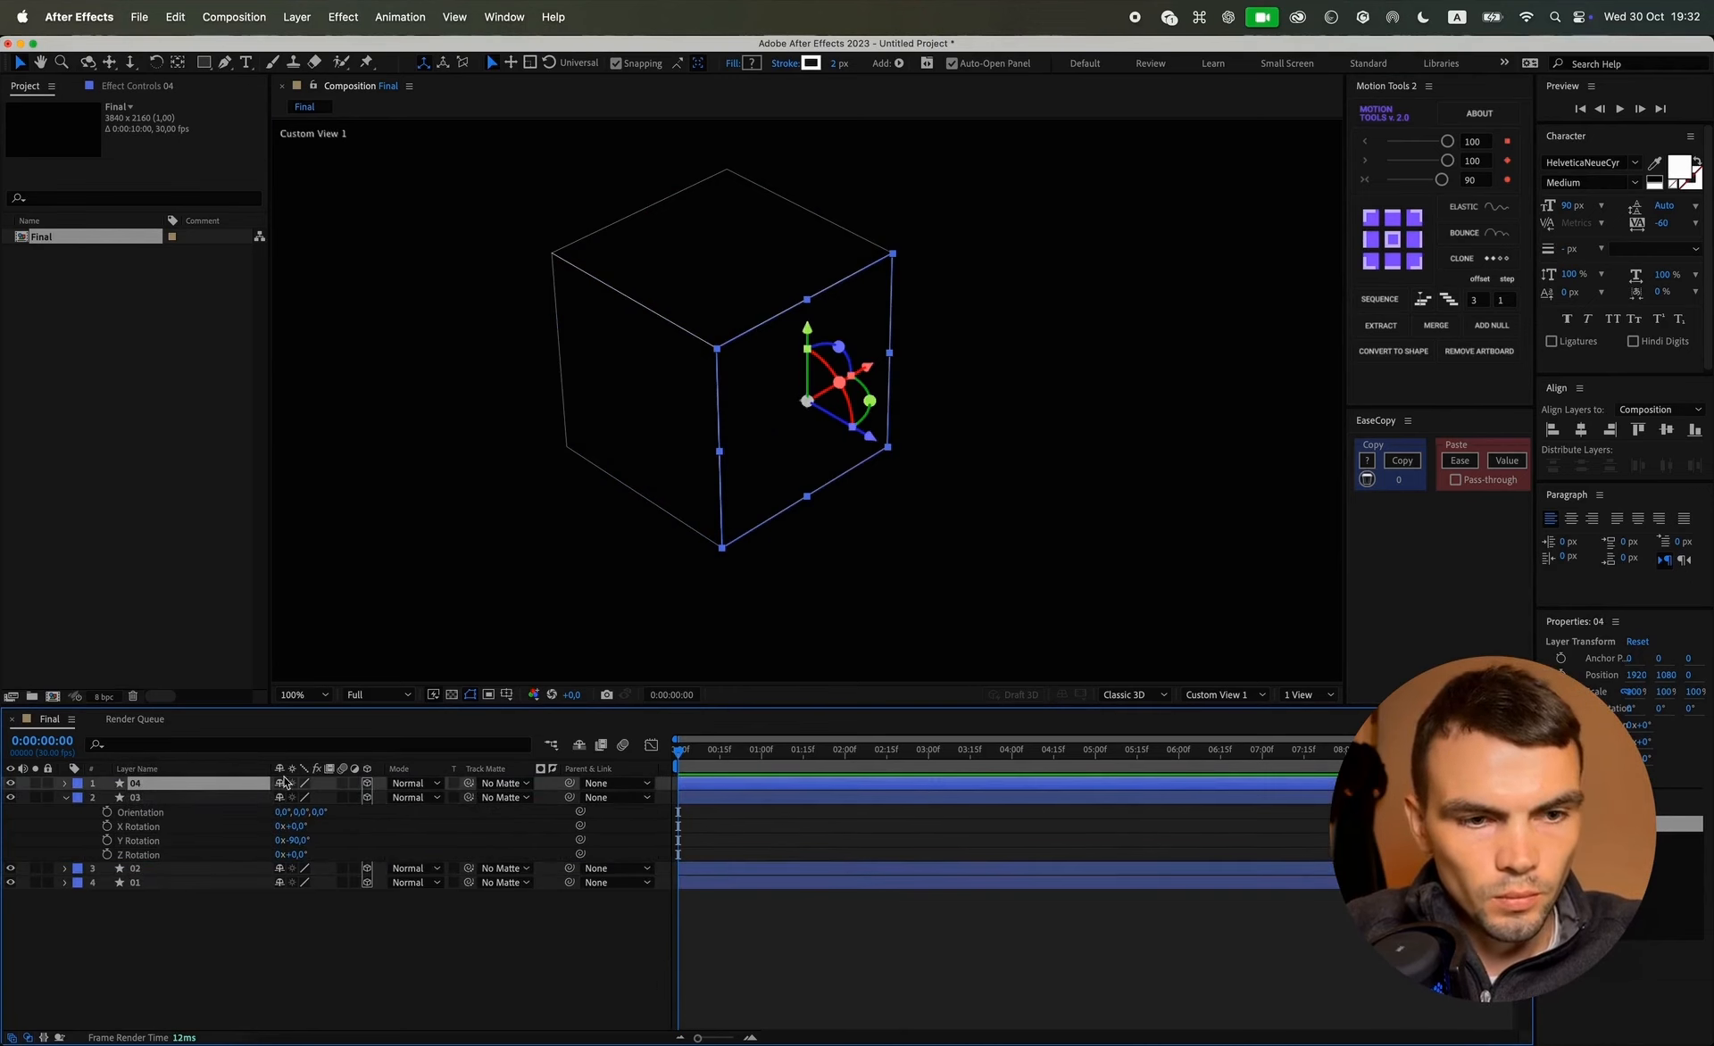
pyautogui.click(1414, 240)
# Step: Set the Y Rotation of layer 04 to 90° so it forms the cube's right side face
pyautogui.press('r')
pyautogui.moveTo(298, 828); pyautogui.dragTo(314, 826)
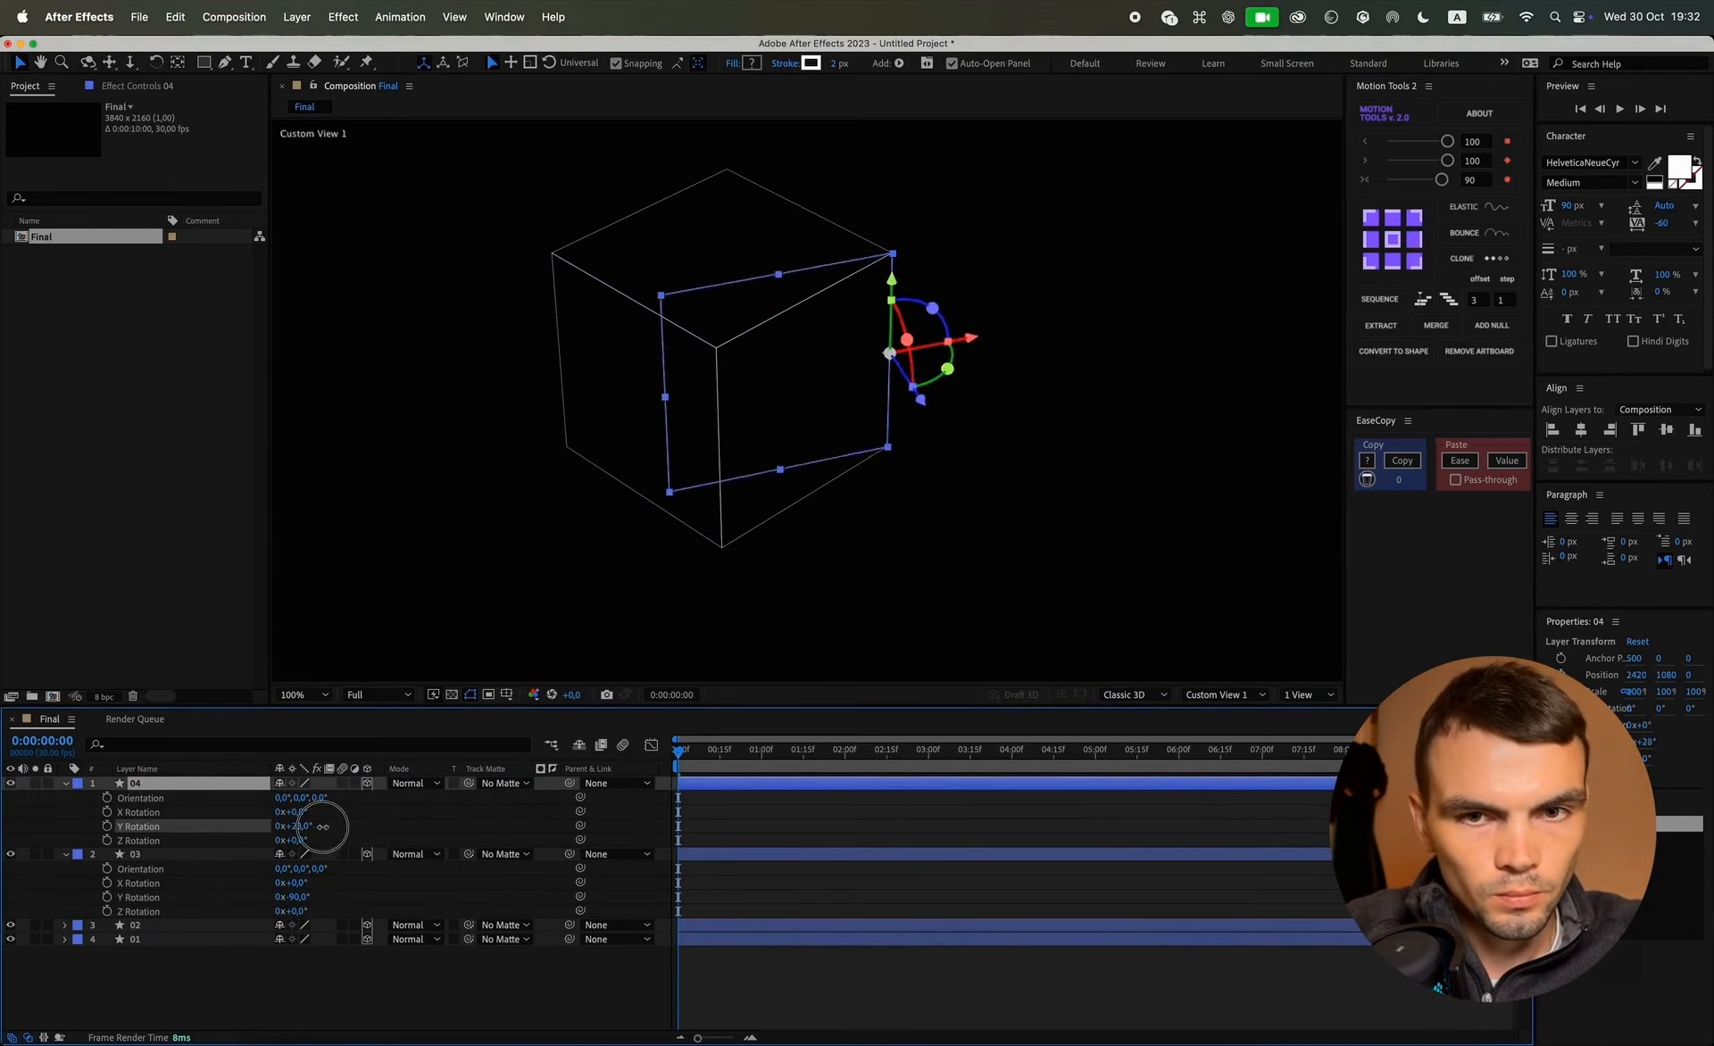
pyautogui.click(295, 827)
pyautogui.write('0x')
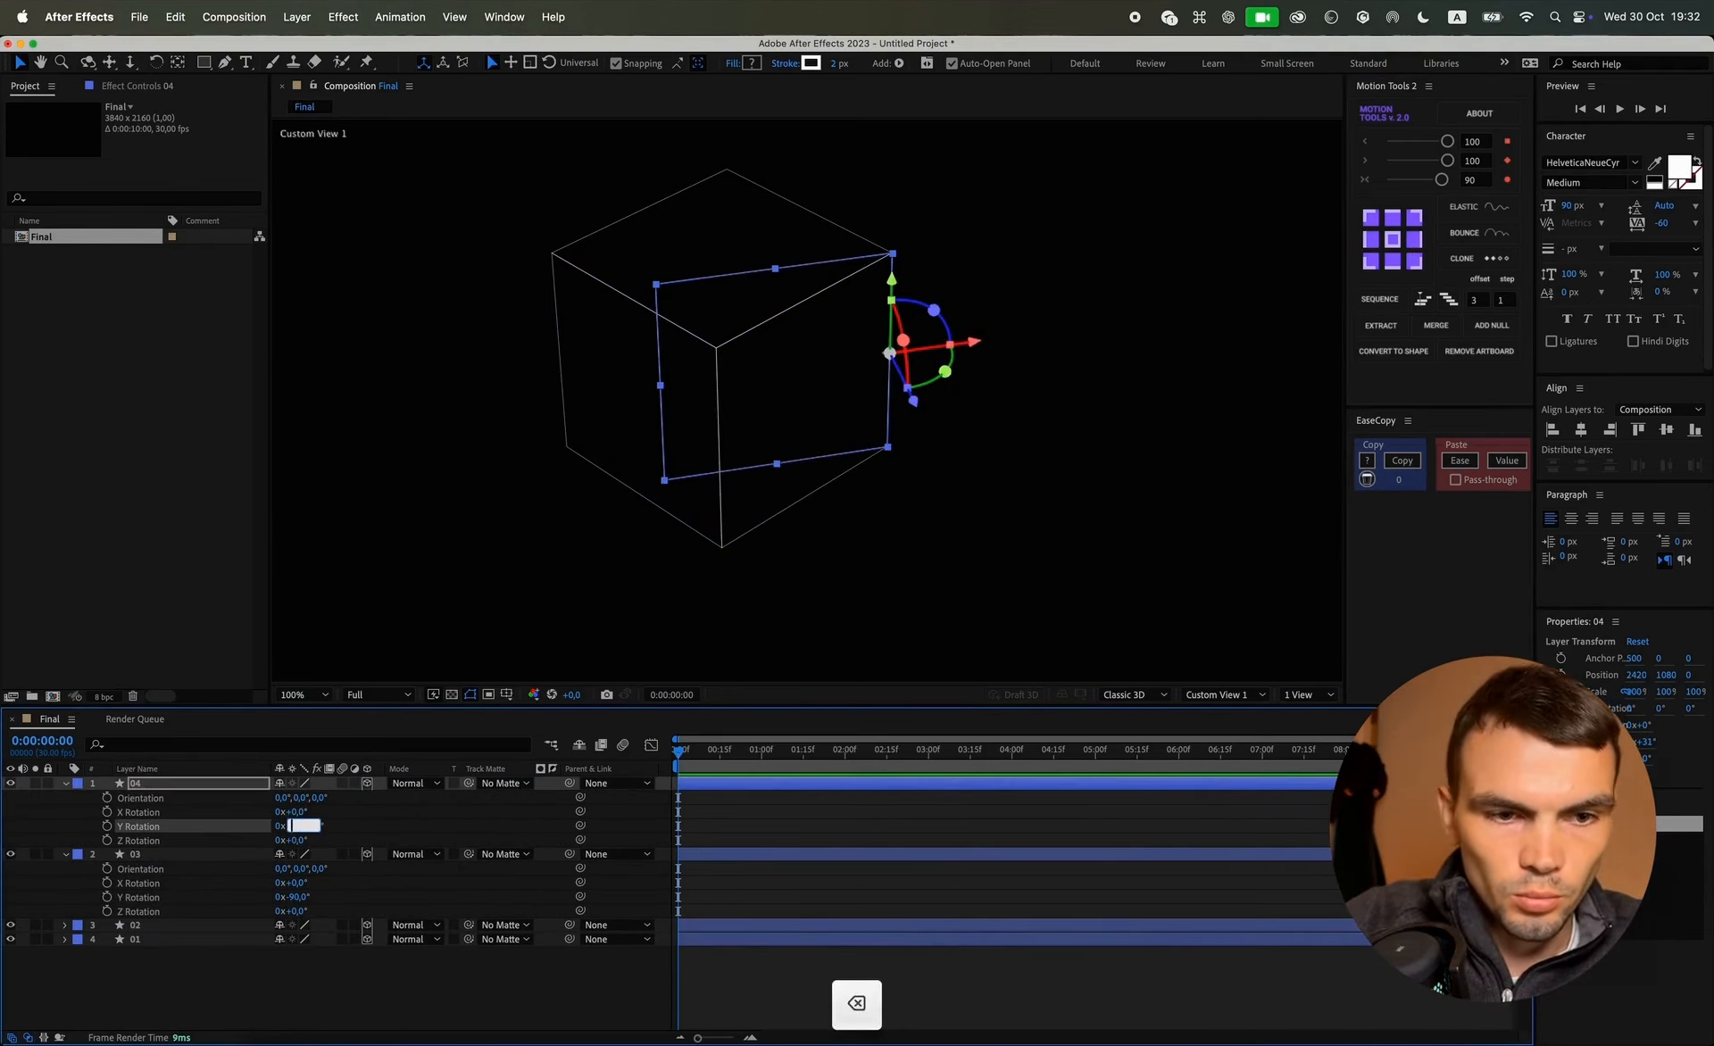
pyautogui.write('+90')
pyautogui.press('Return')
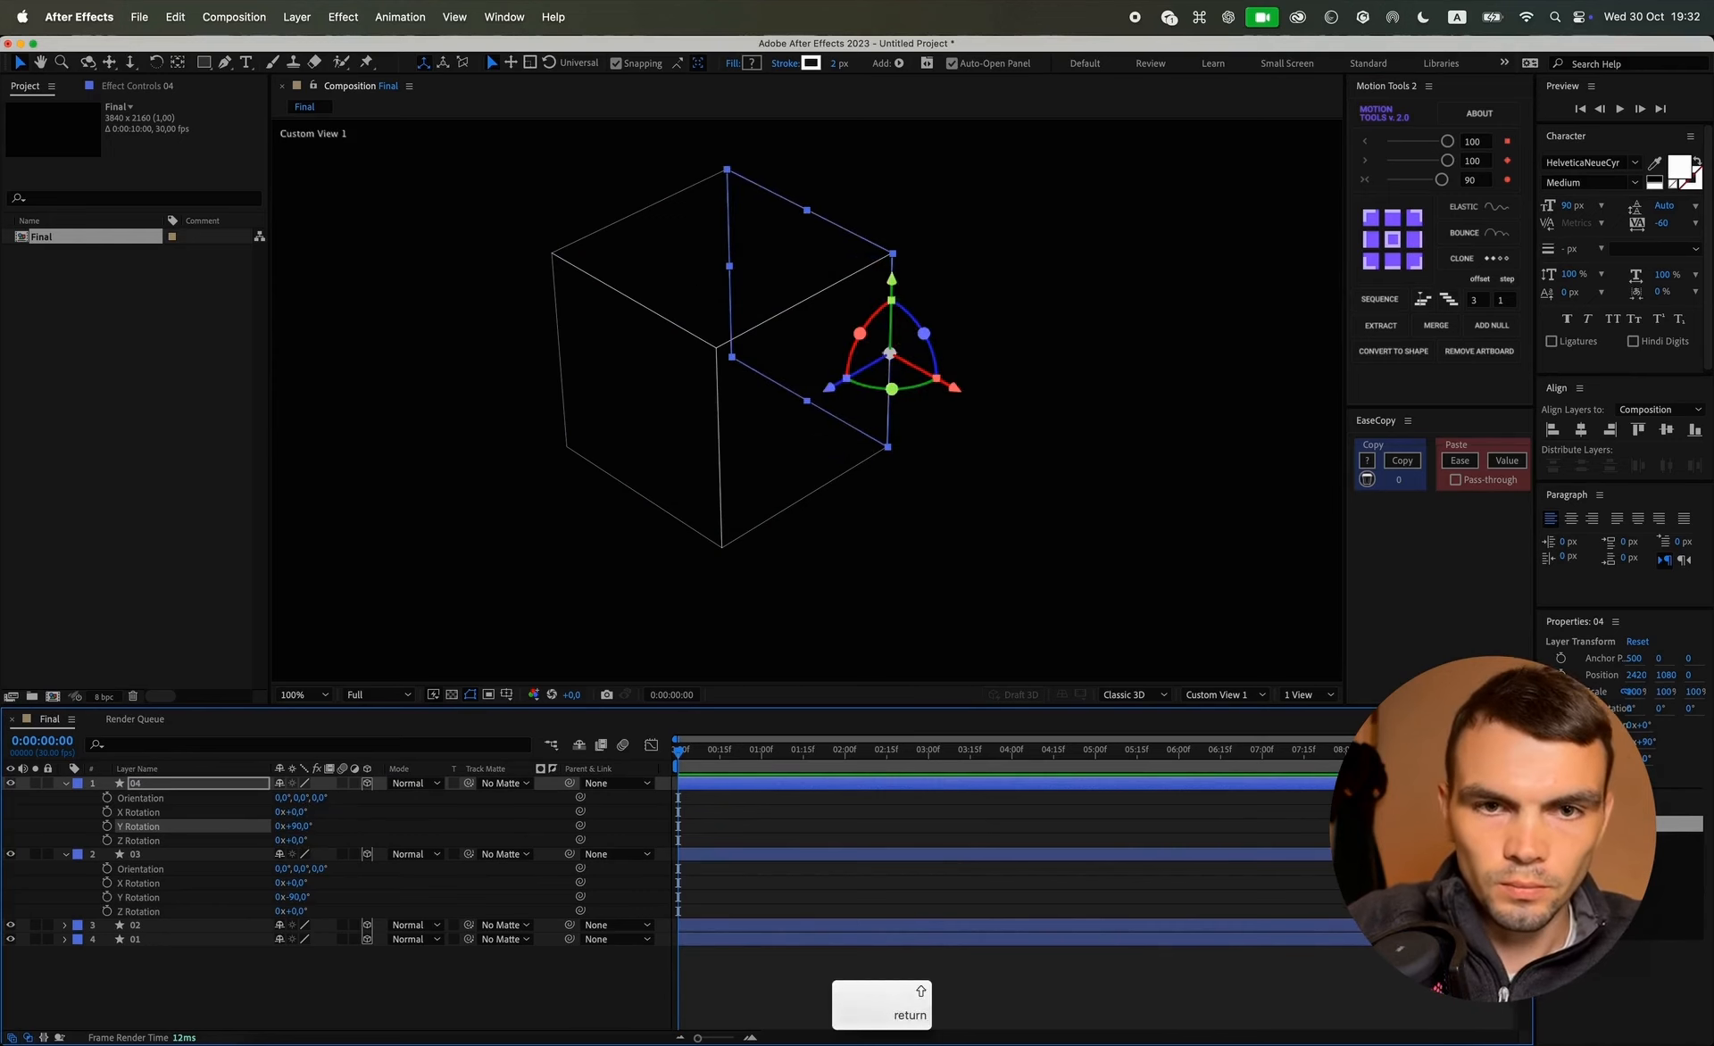
pyautogui.click(396, 884)
# Step: Duplicate layer 01 to the top of the layer stack and anchor the copy at the middle of its bottom edge
pyautogui.click(136, 940)
pyautogui.press('super+d')
pyautogui.moveTo(136, 940); pyautogui.dragTo(148, 783)
pyautogui.click(1392, 260)
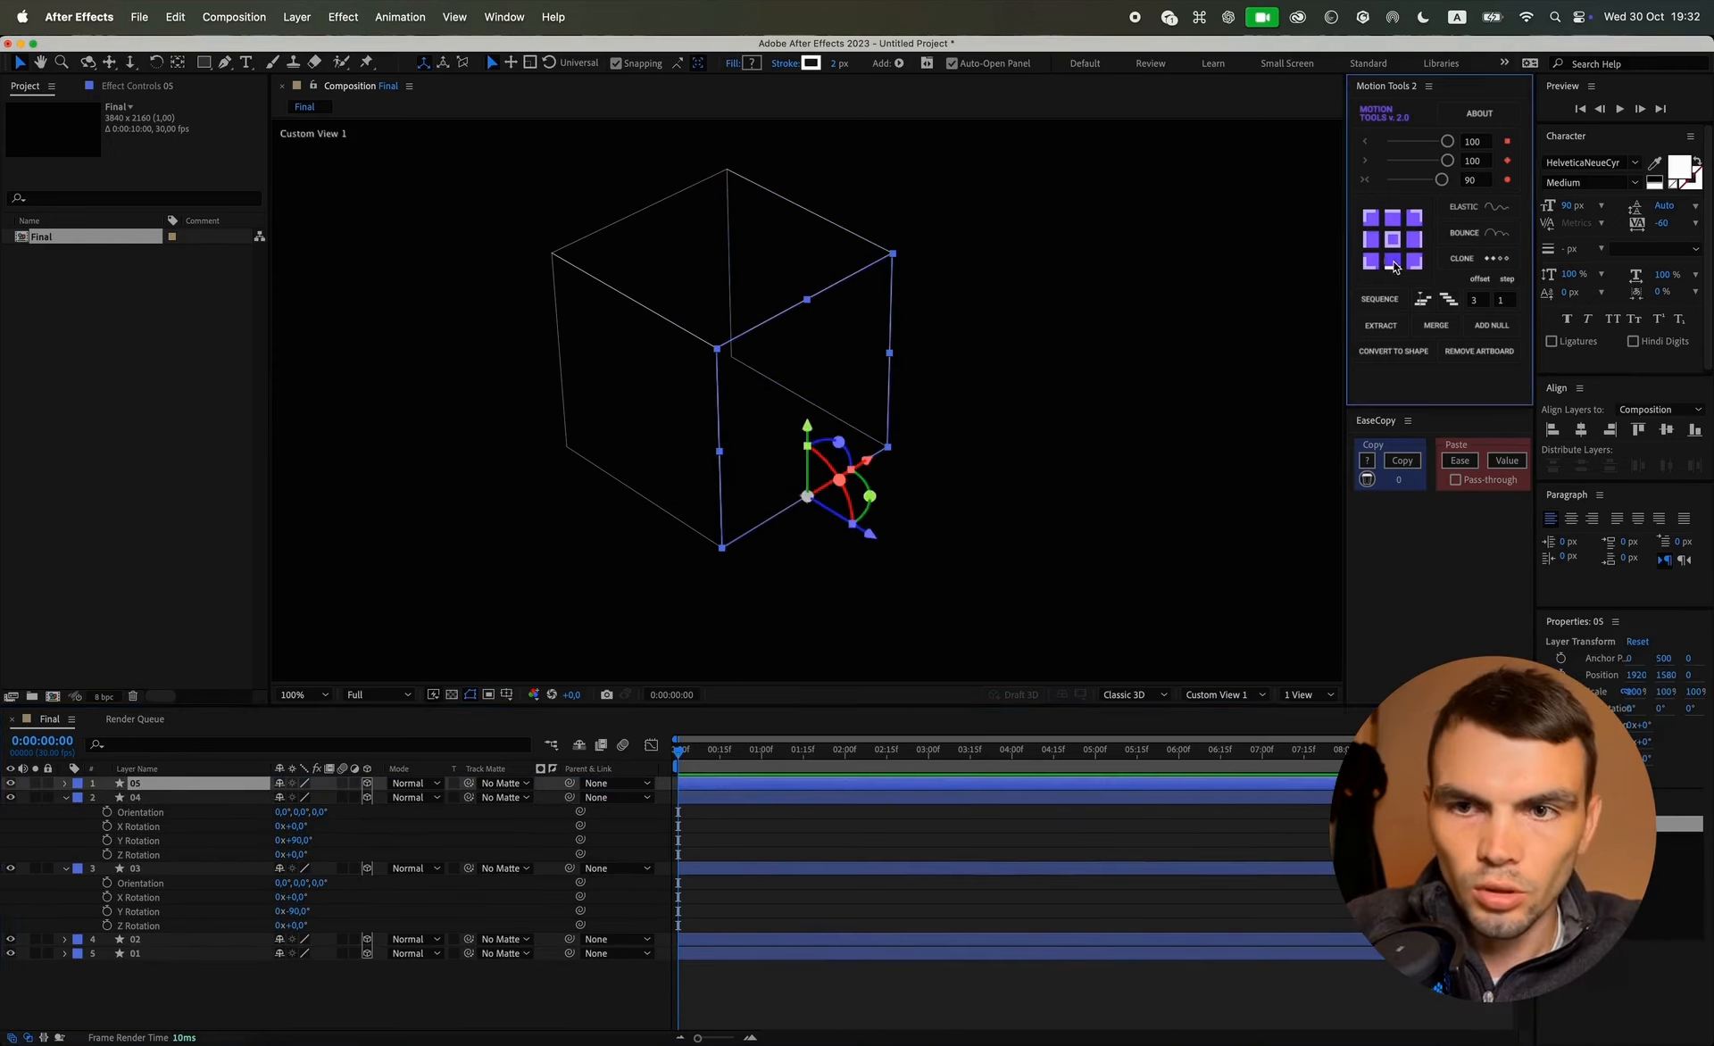
# Step: Set the X Rotation of layer 05 to -90° to form the cube's bottom face, and collapse all layer properties
pyautogui.press('r')
pyautogui.moveTo(300, 834); pyautogui.dragTo(219, 817)
pyautogui.press('super+z')
pyautogui.press('super+z')
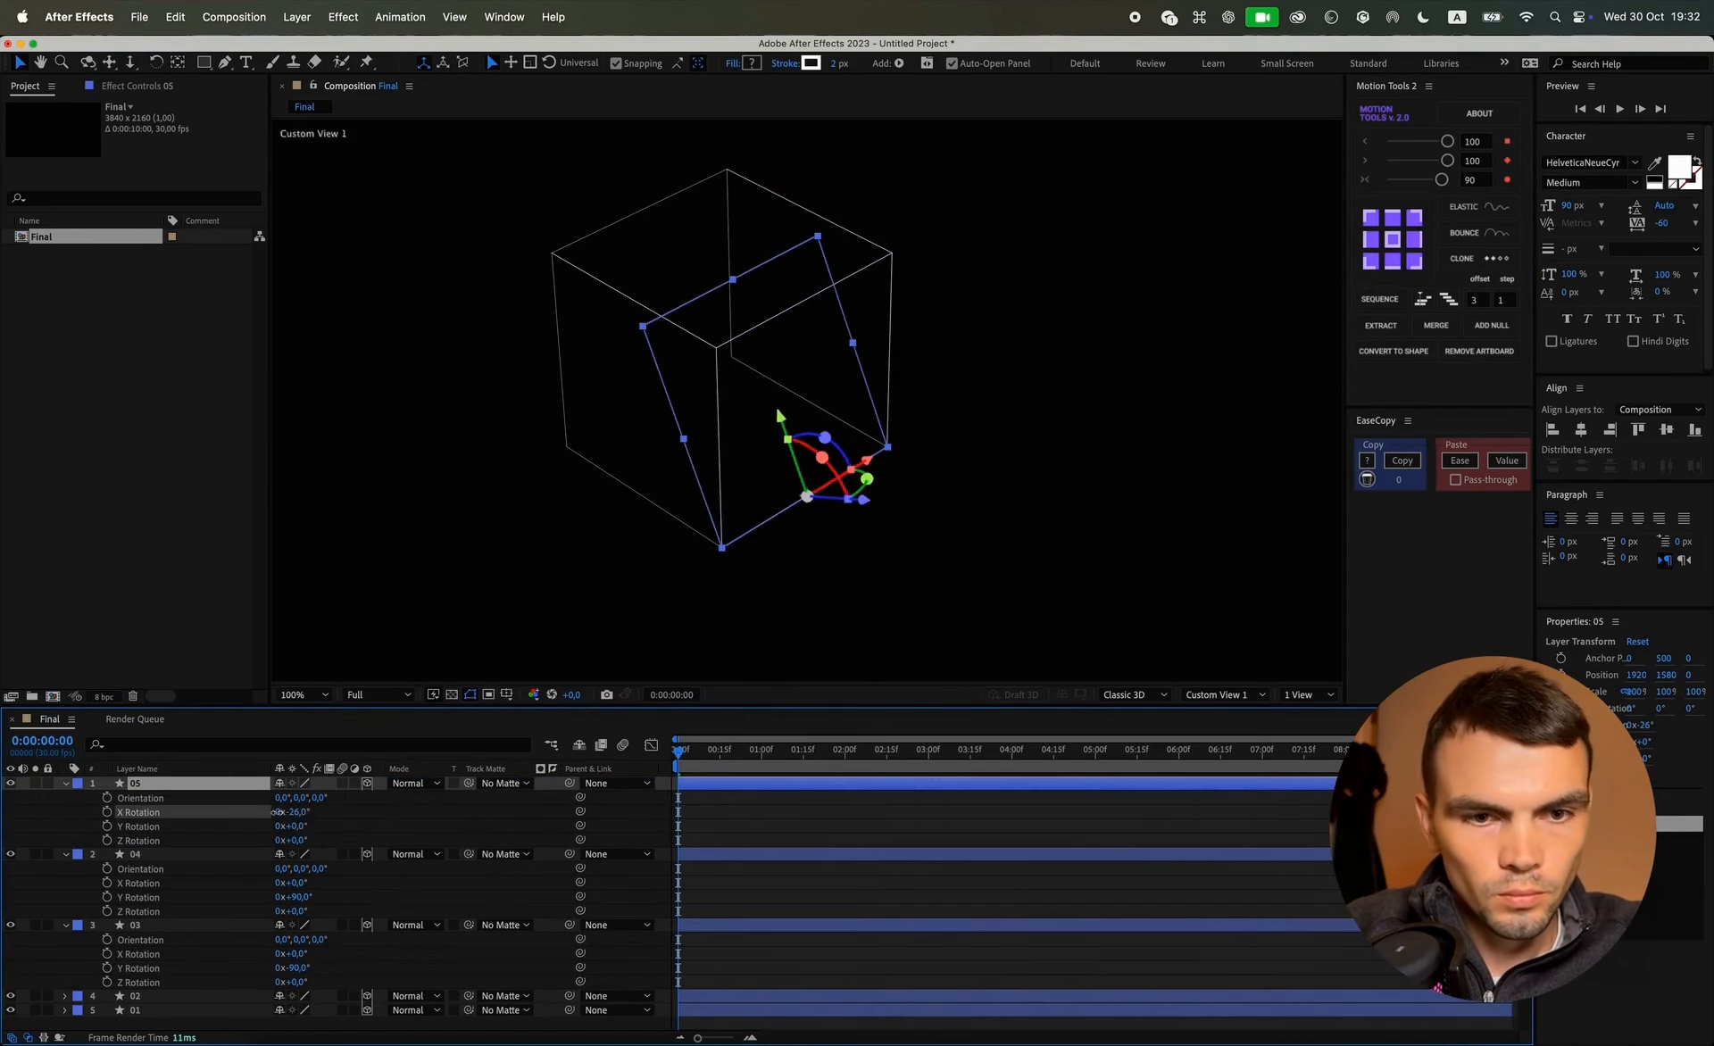
pyautogui.click(300, 812)
pyautogui.write('-90')
pyautogui.press('Return')
pyautogui.click(410, 819)
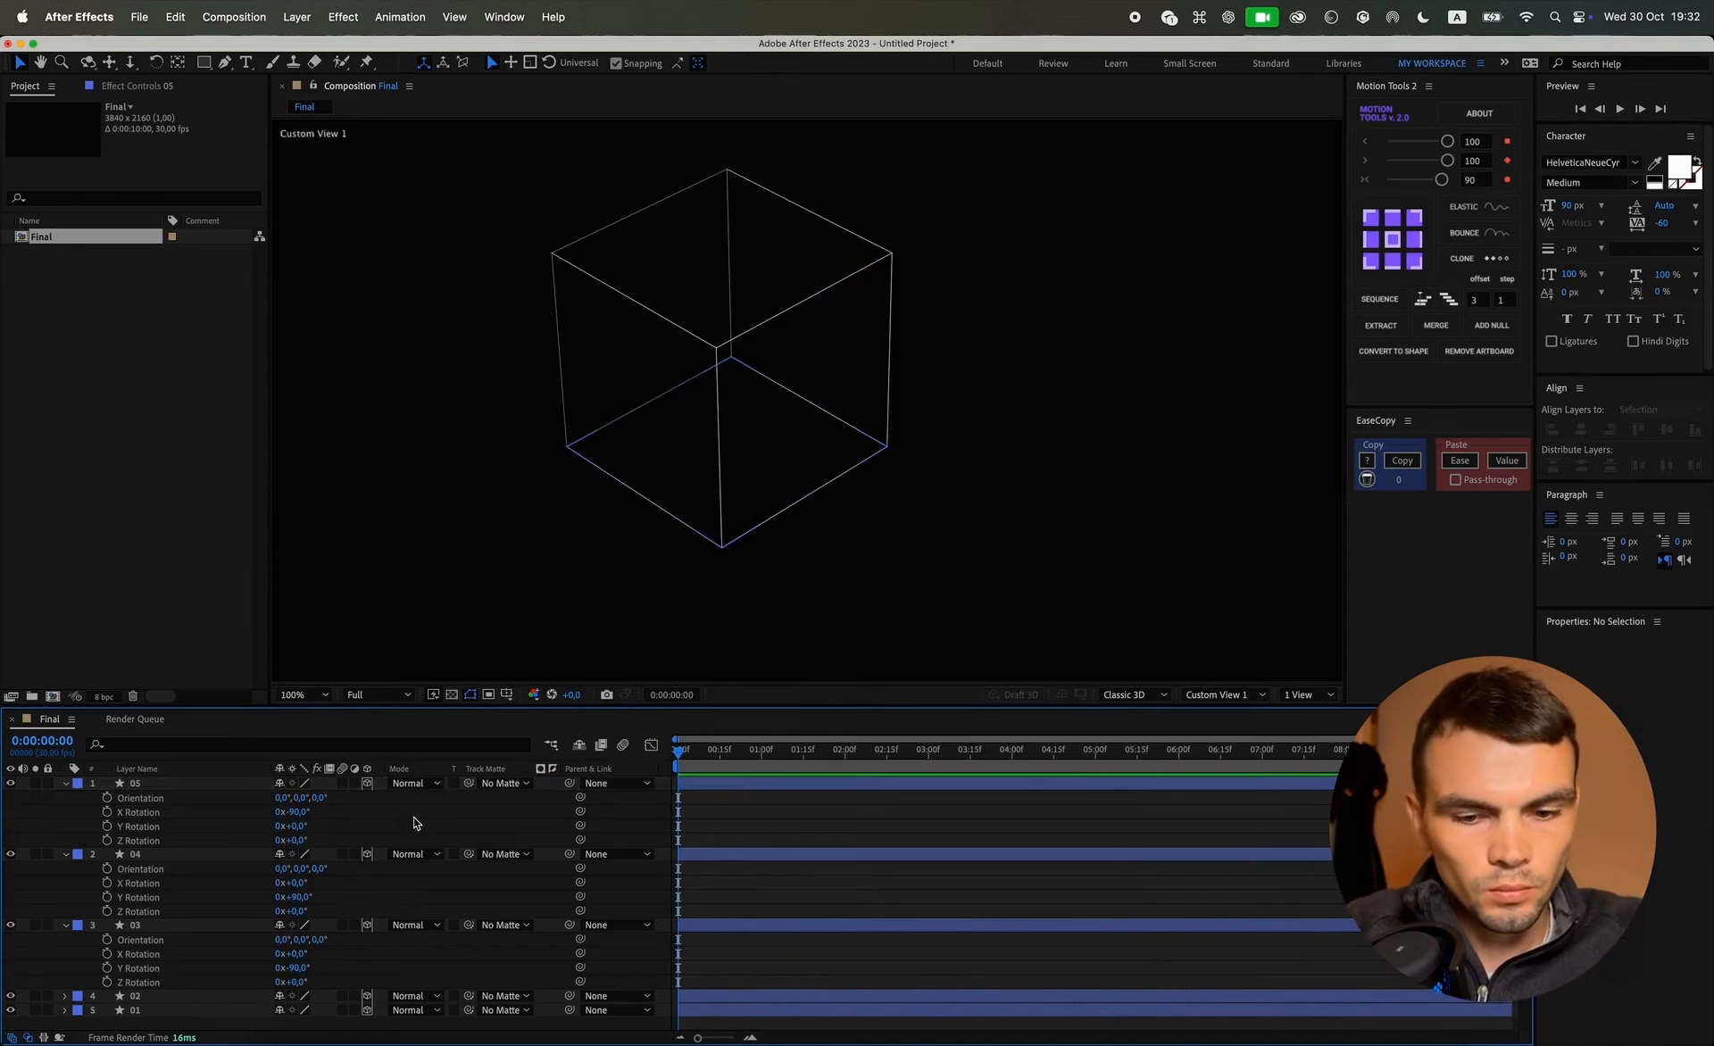
pyautogui.press('u')
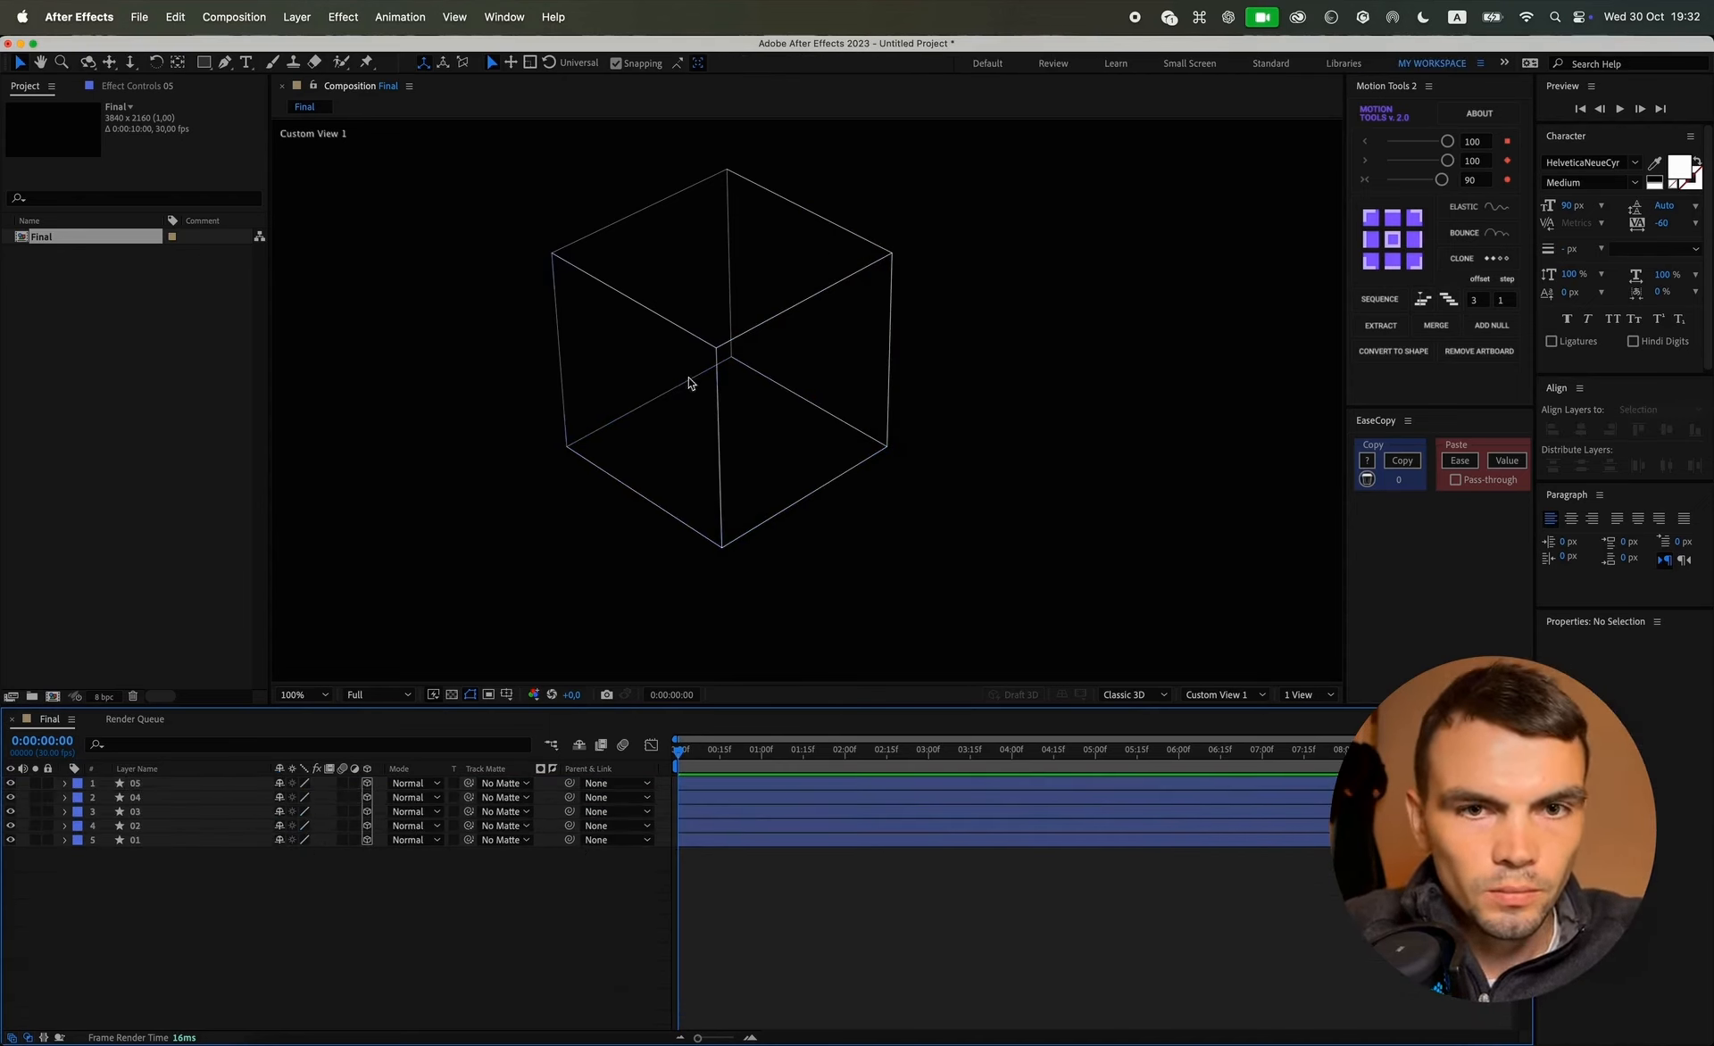
# Step: Duplicate layer 01 once more for the back face and move the copy to the top of the layer stack
pyautogui.click(134, 841)
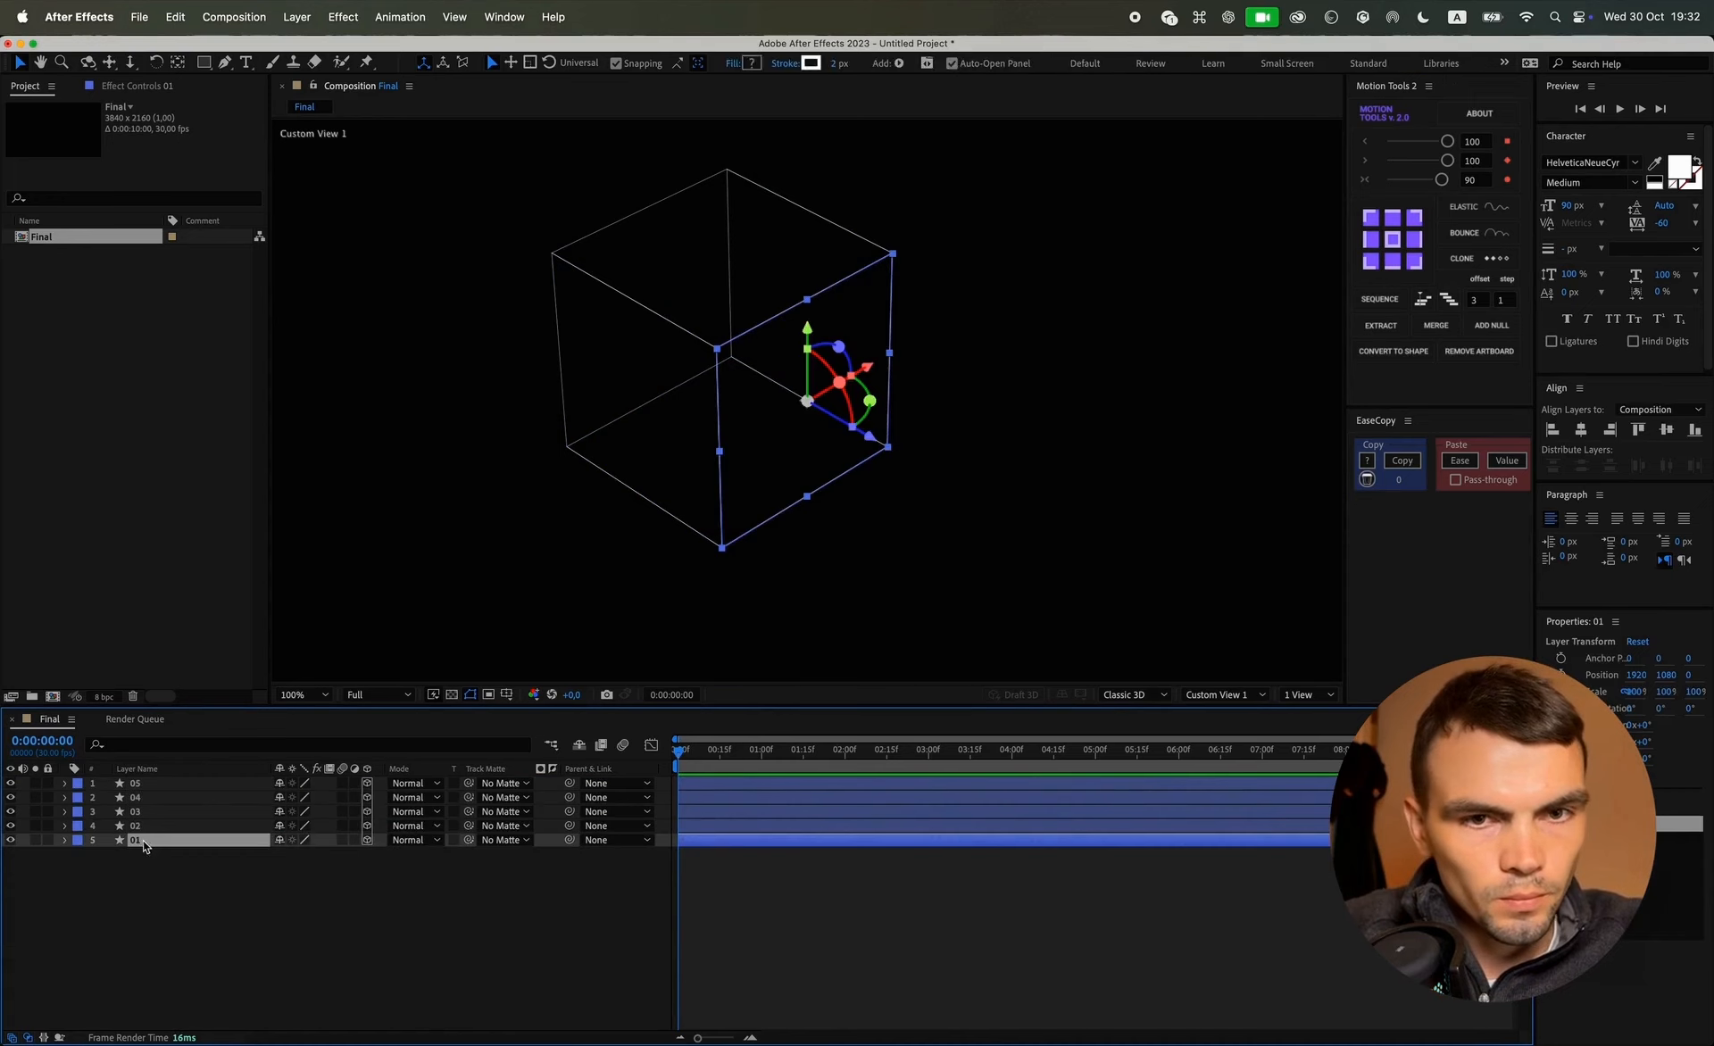
pyautogui.press('super+d')
pyautogui.click(138, 840)
pyautogui.moveTo(138, 843); pyautogui.dragTo(154, 786)
# Step: Set the Z position of layer 06 to 1000 so it closes the back of the cube
pyautogui.press('p')
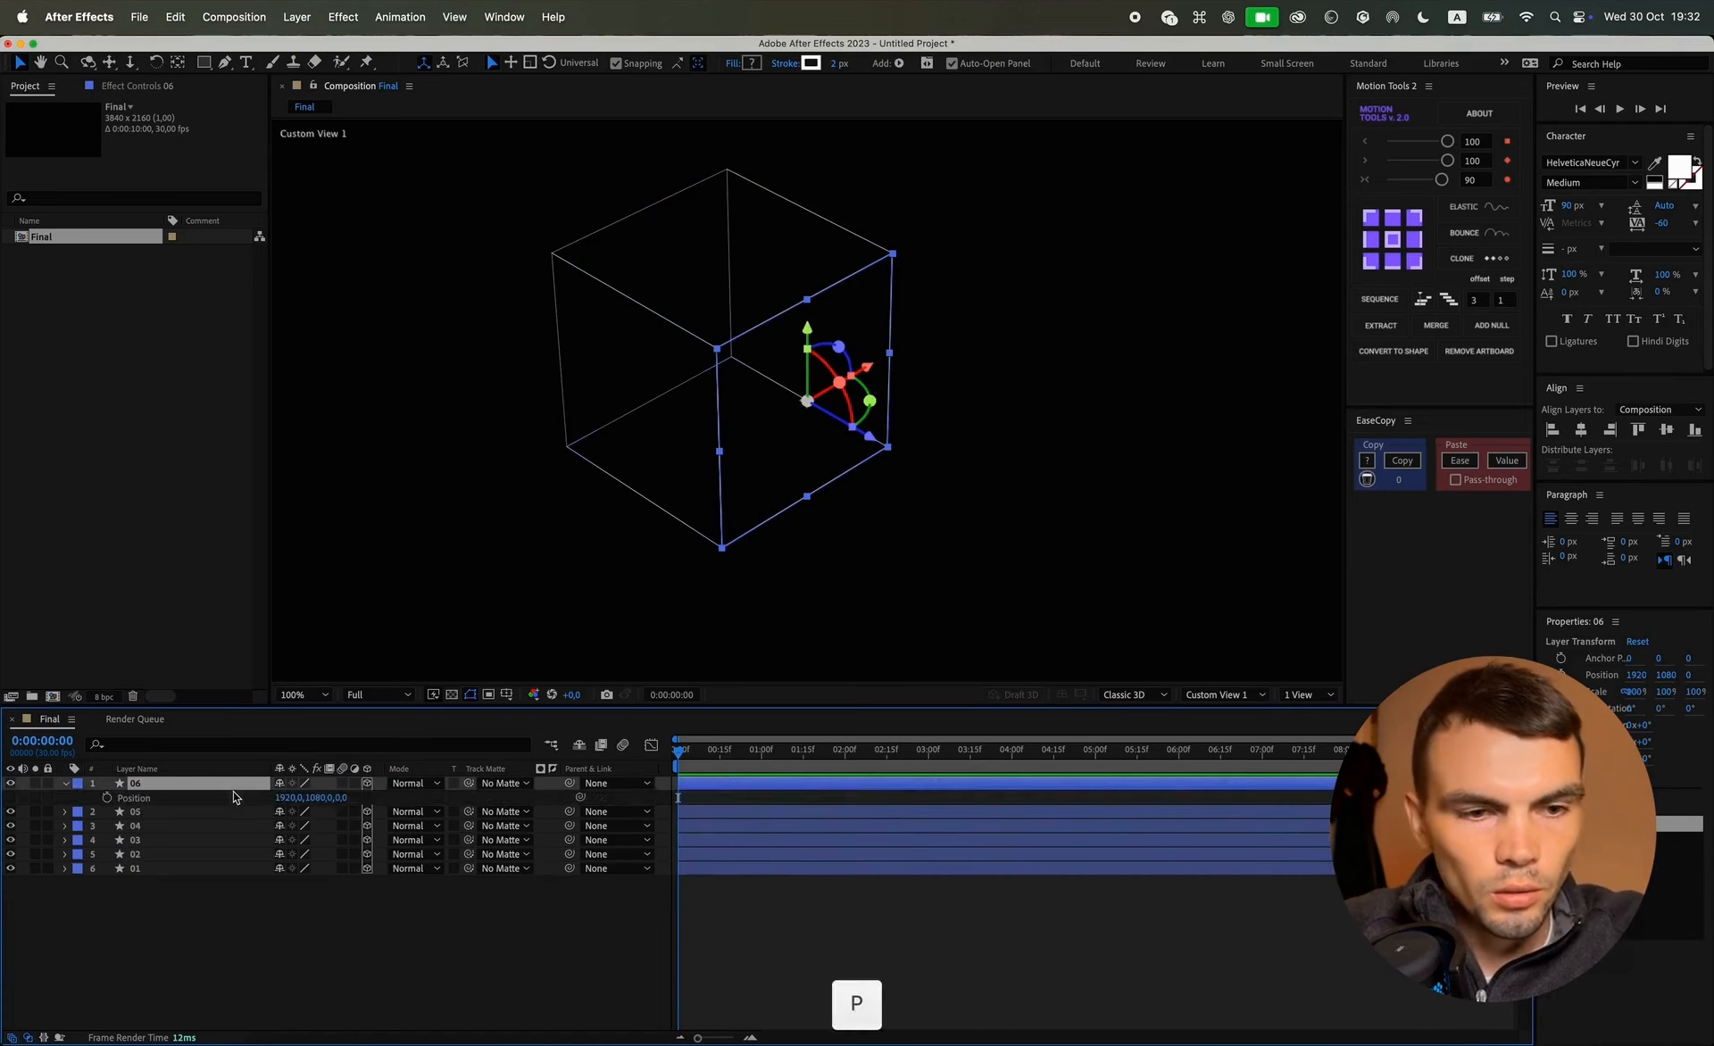
pyautogui.moveTo(345, 798); pyautogui.dragTo(381, 815)
pyautogui.click(348, 798)
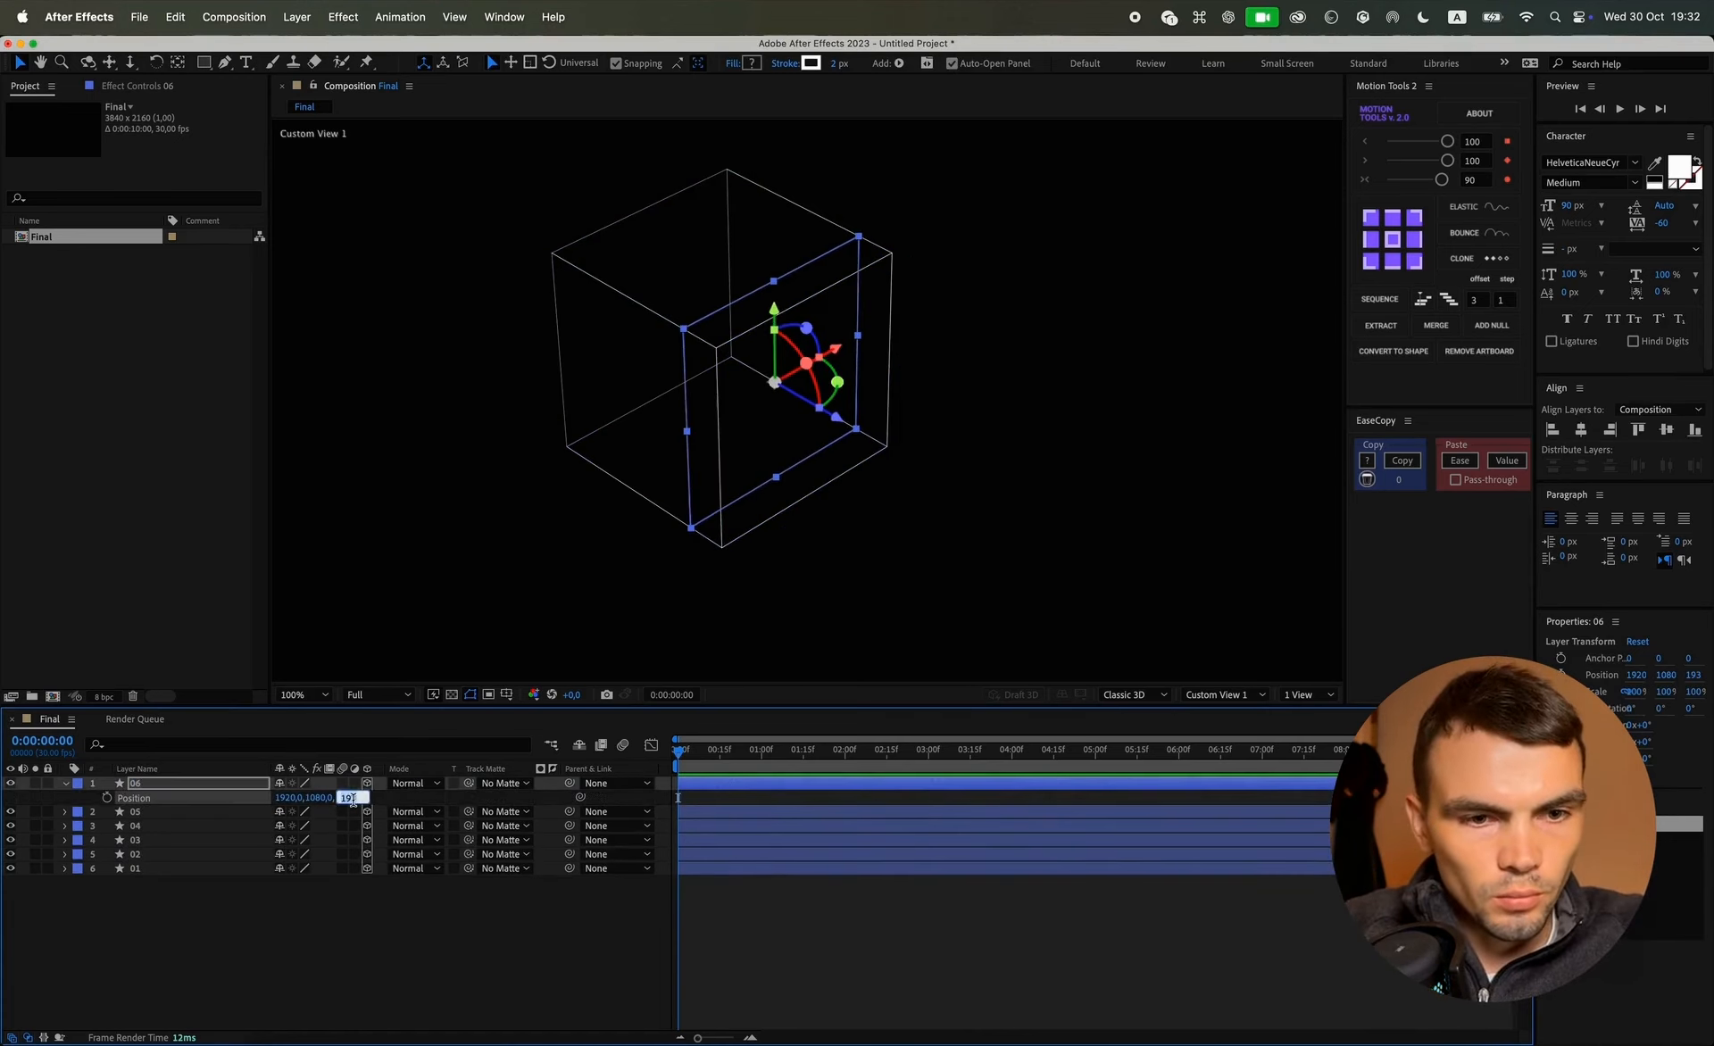
pyautogui.write('1000')
pyautogui.press('Return')
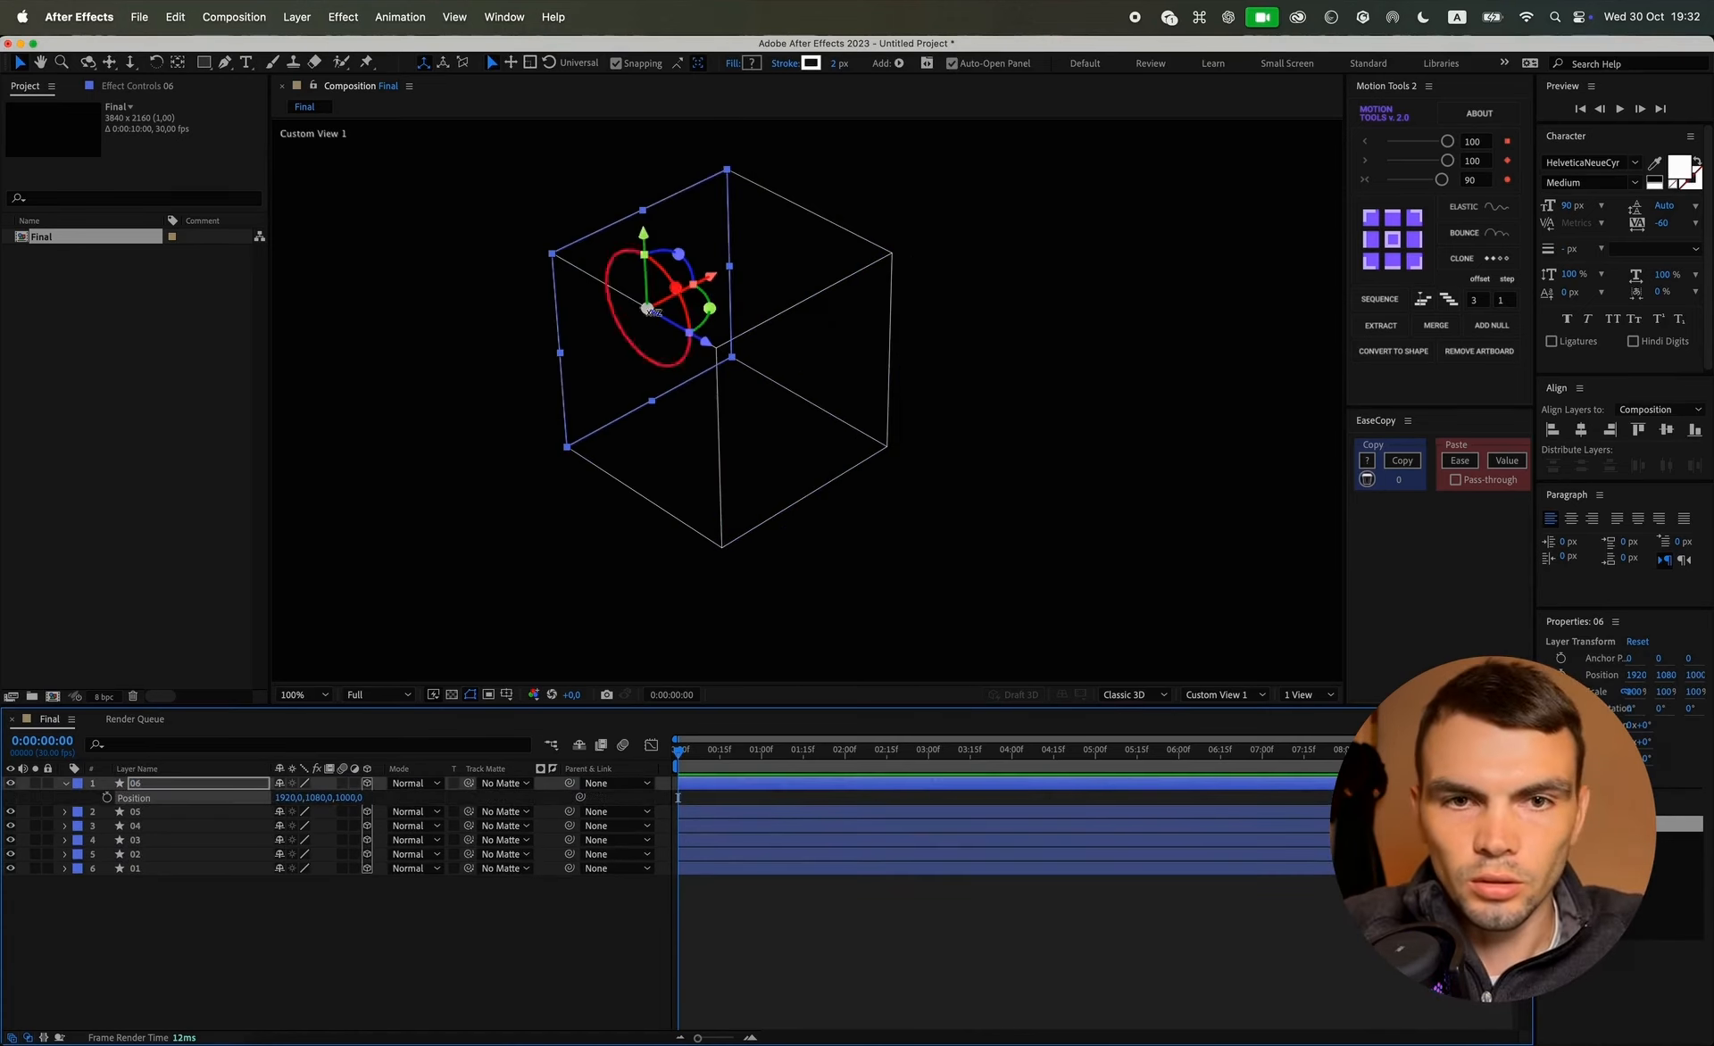
pyautogui.click(542, 930)
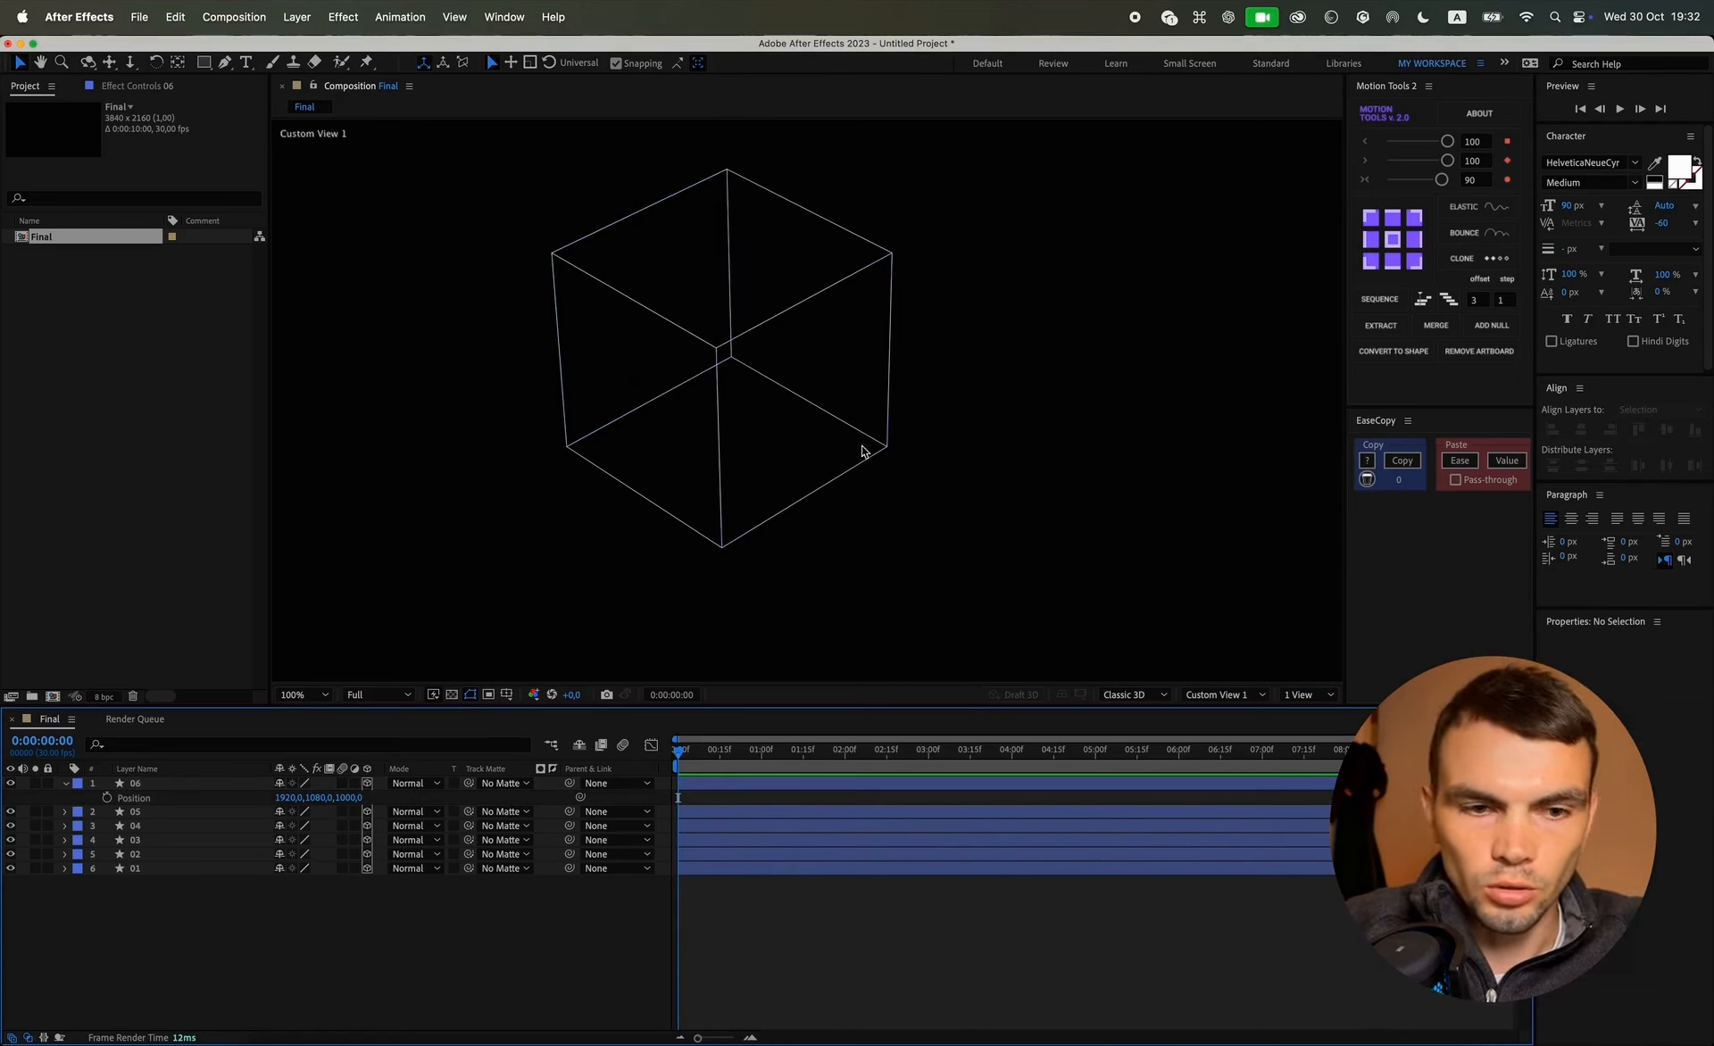
# Step: Save the project to the Desktop as Cube.aep and collapse the open layer properties
pyautogui.press('super+s')
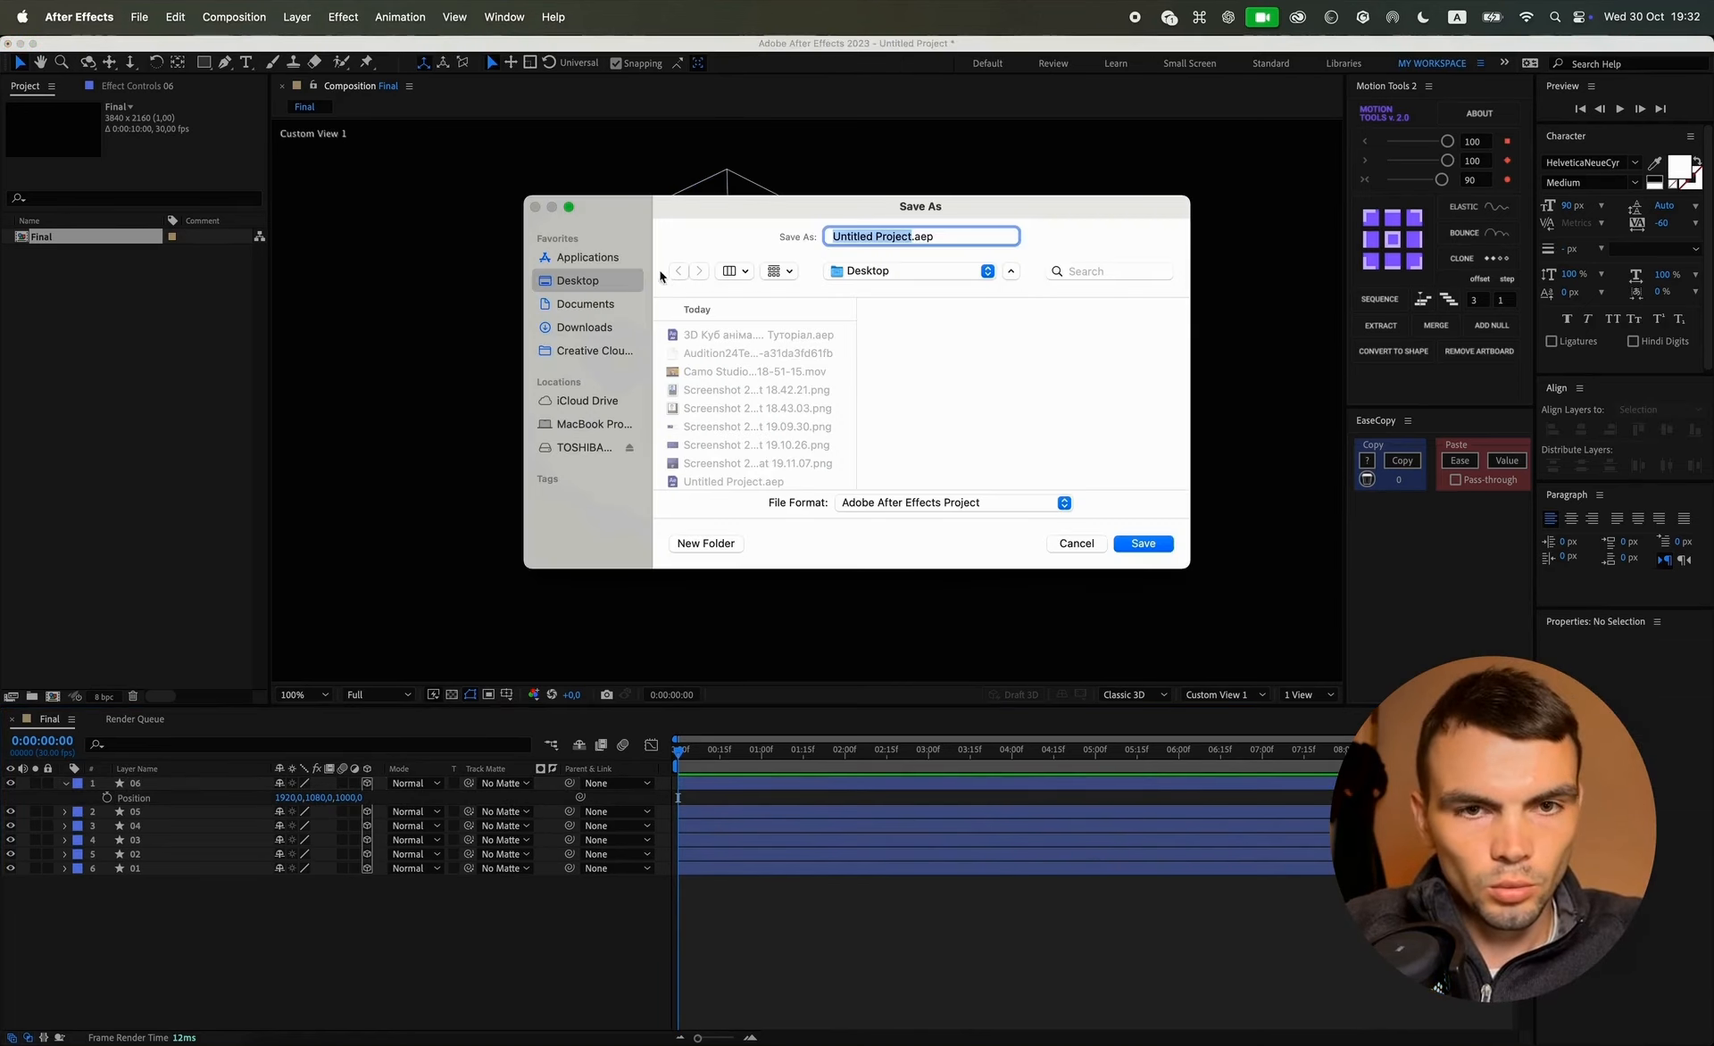
pyautogui.click(1139, 555)
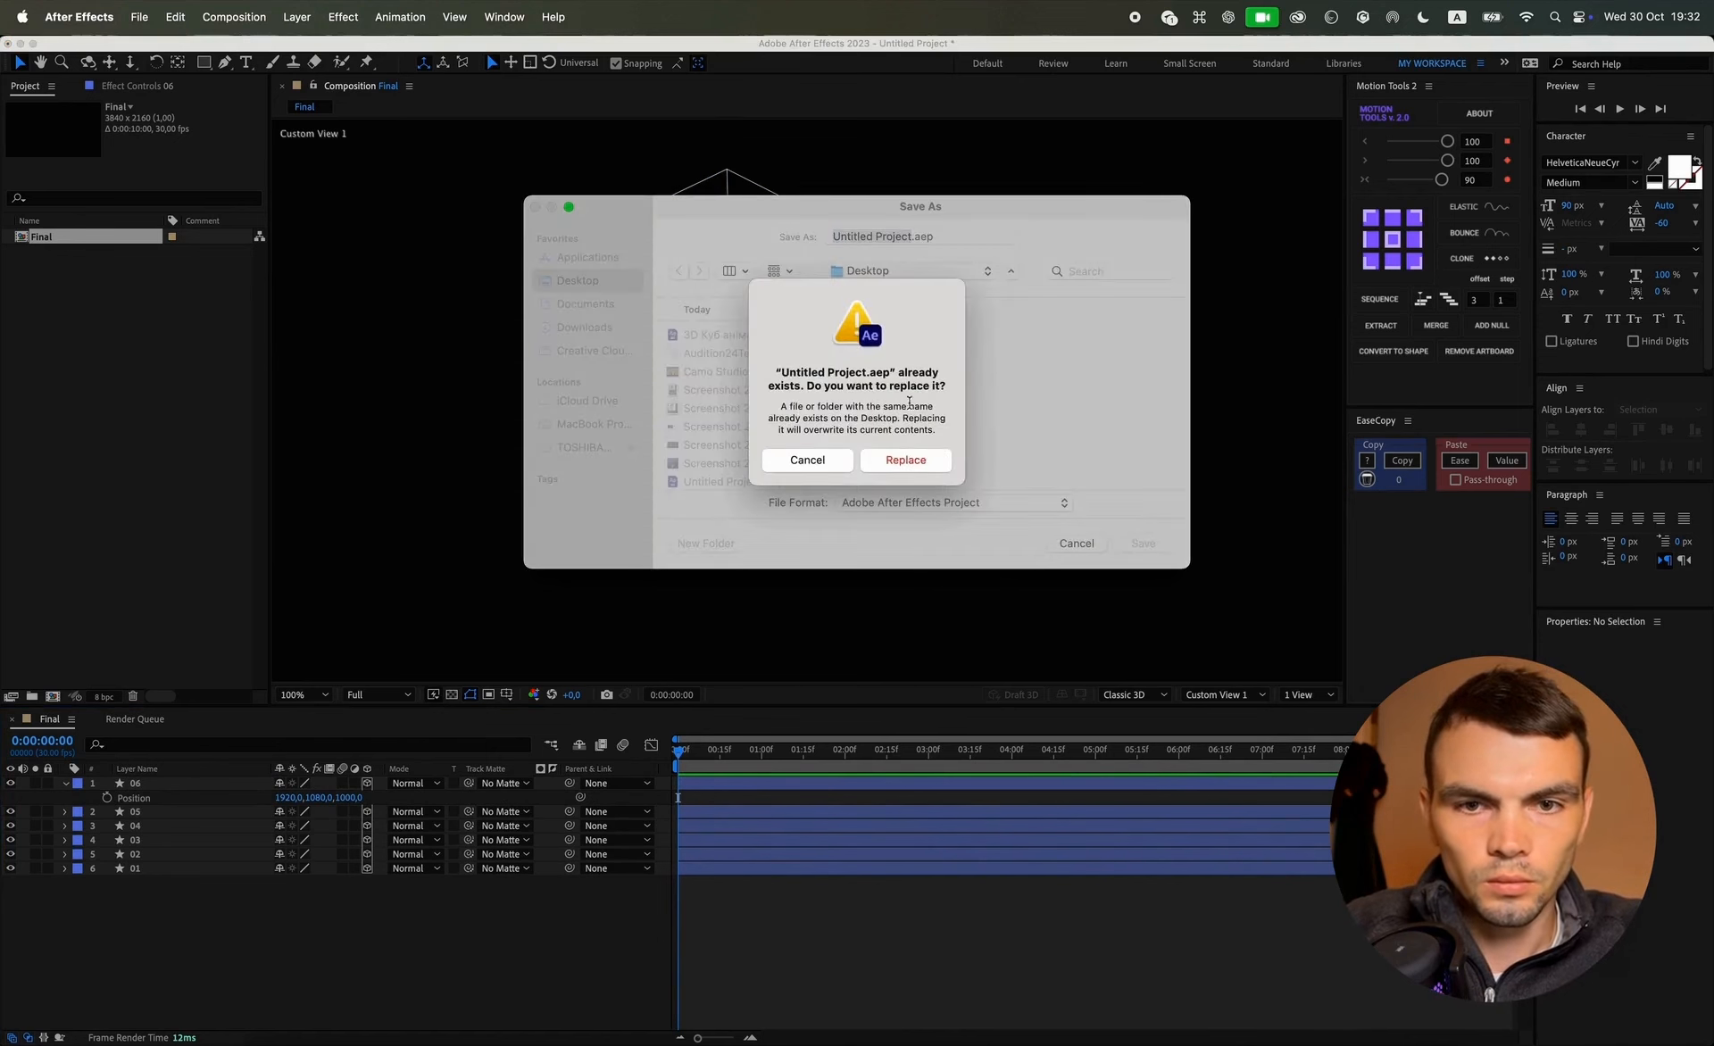
pyautogui.click(814, 566)
pyautogui.write('Cube')
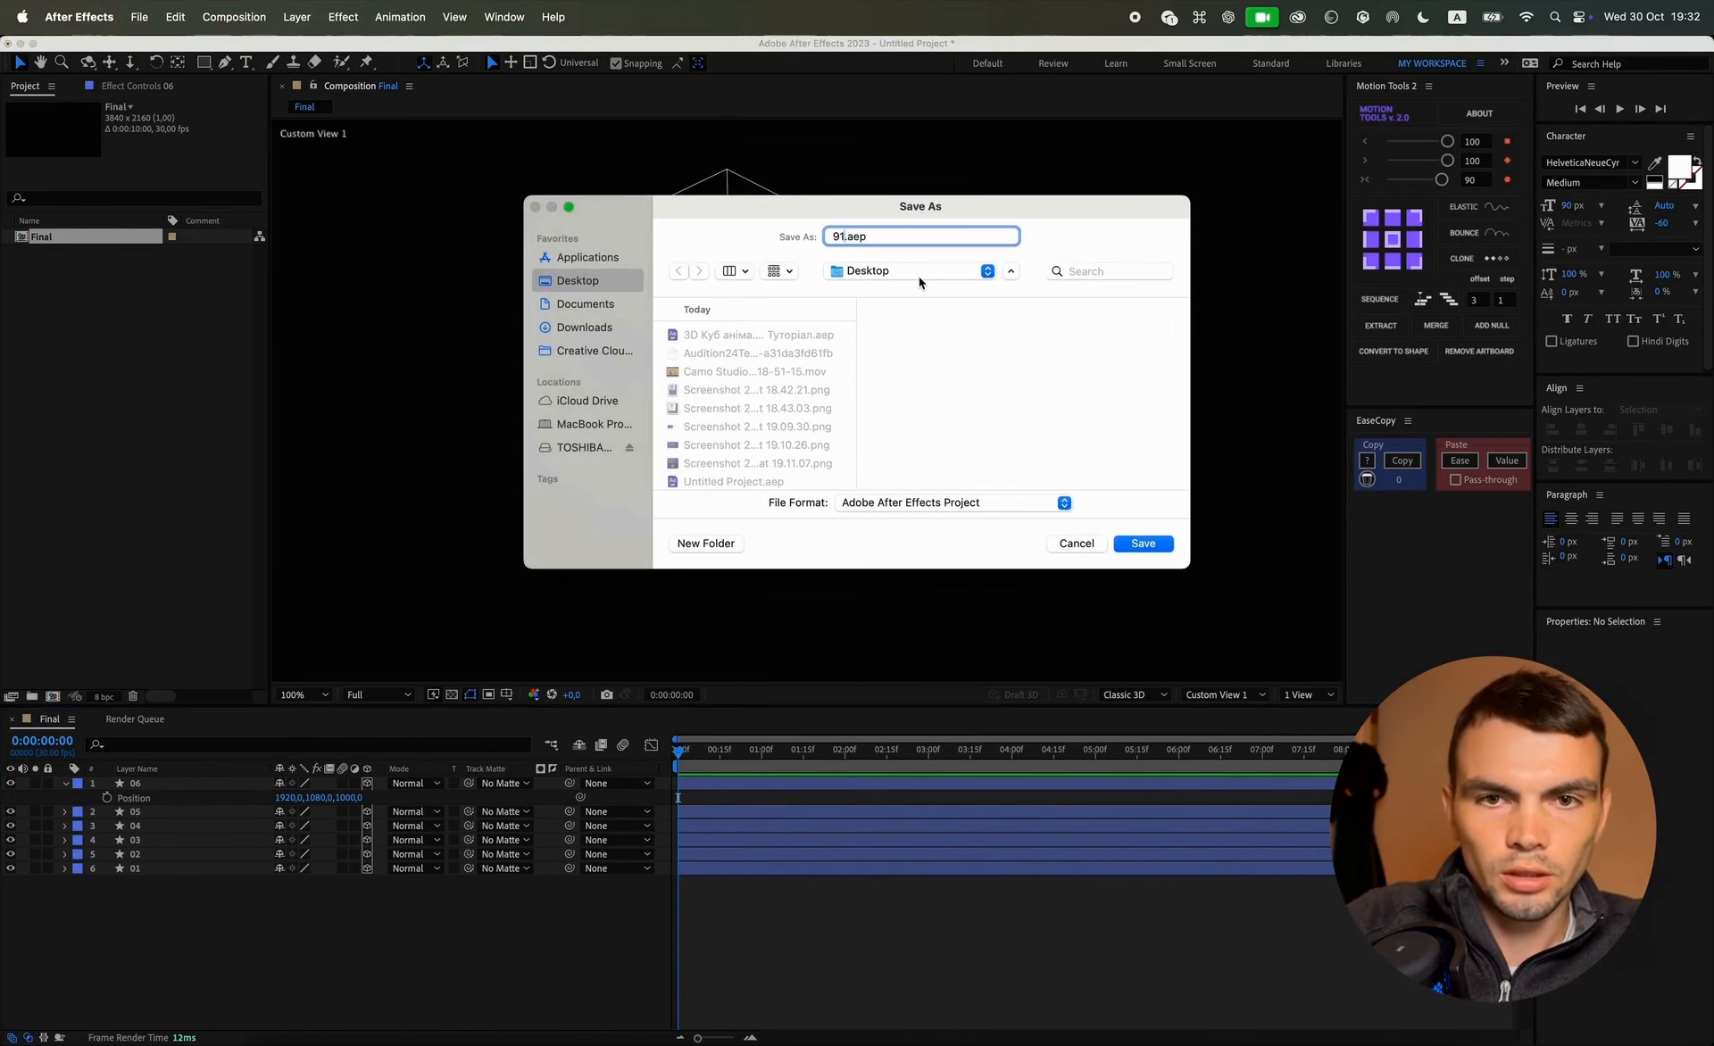
pyautogui.press('Return')
pyautogui.press('u')
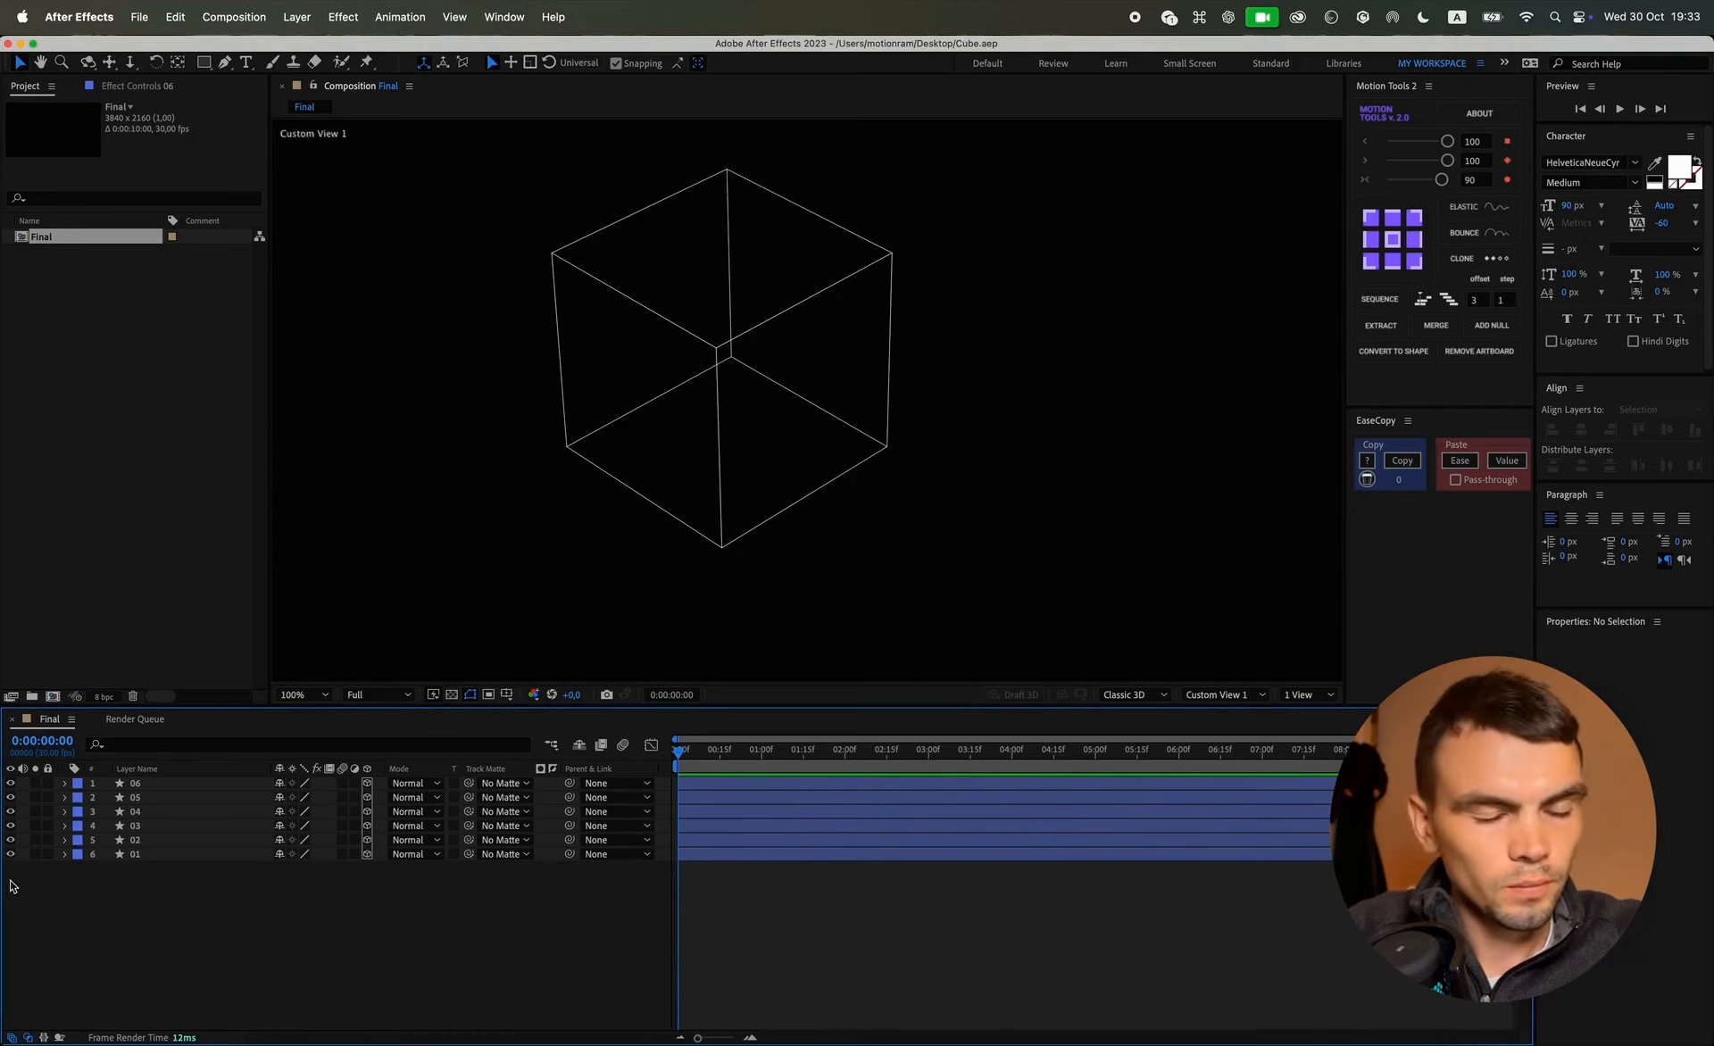
# Step: Hide all six cube face layers and create a new empty shape layer
pyautogui.moveTo(10, 783); pyautogui.dragTo(10, 854)
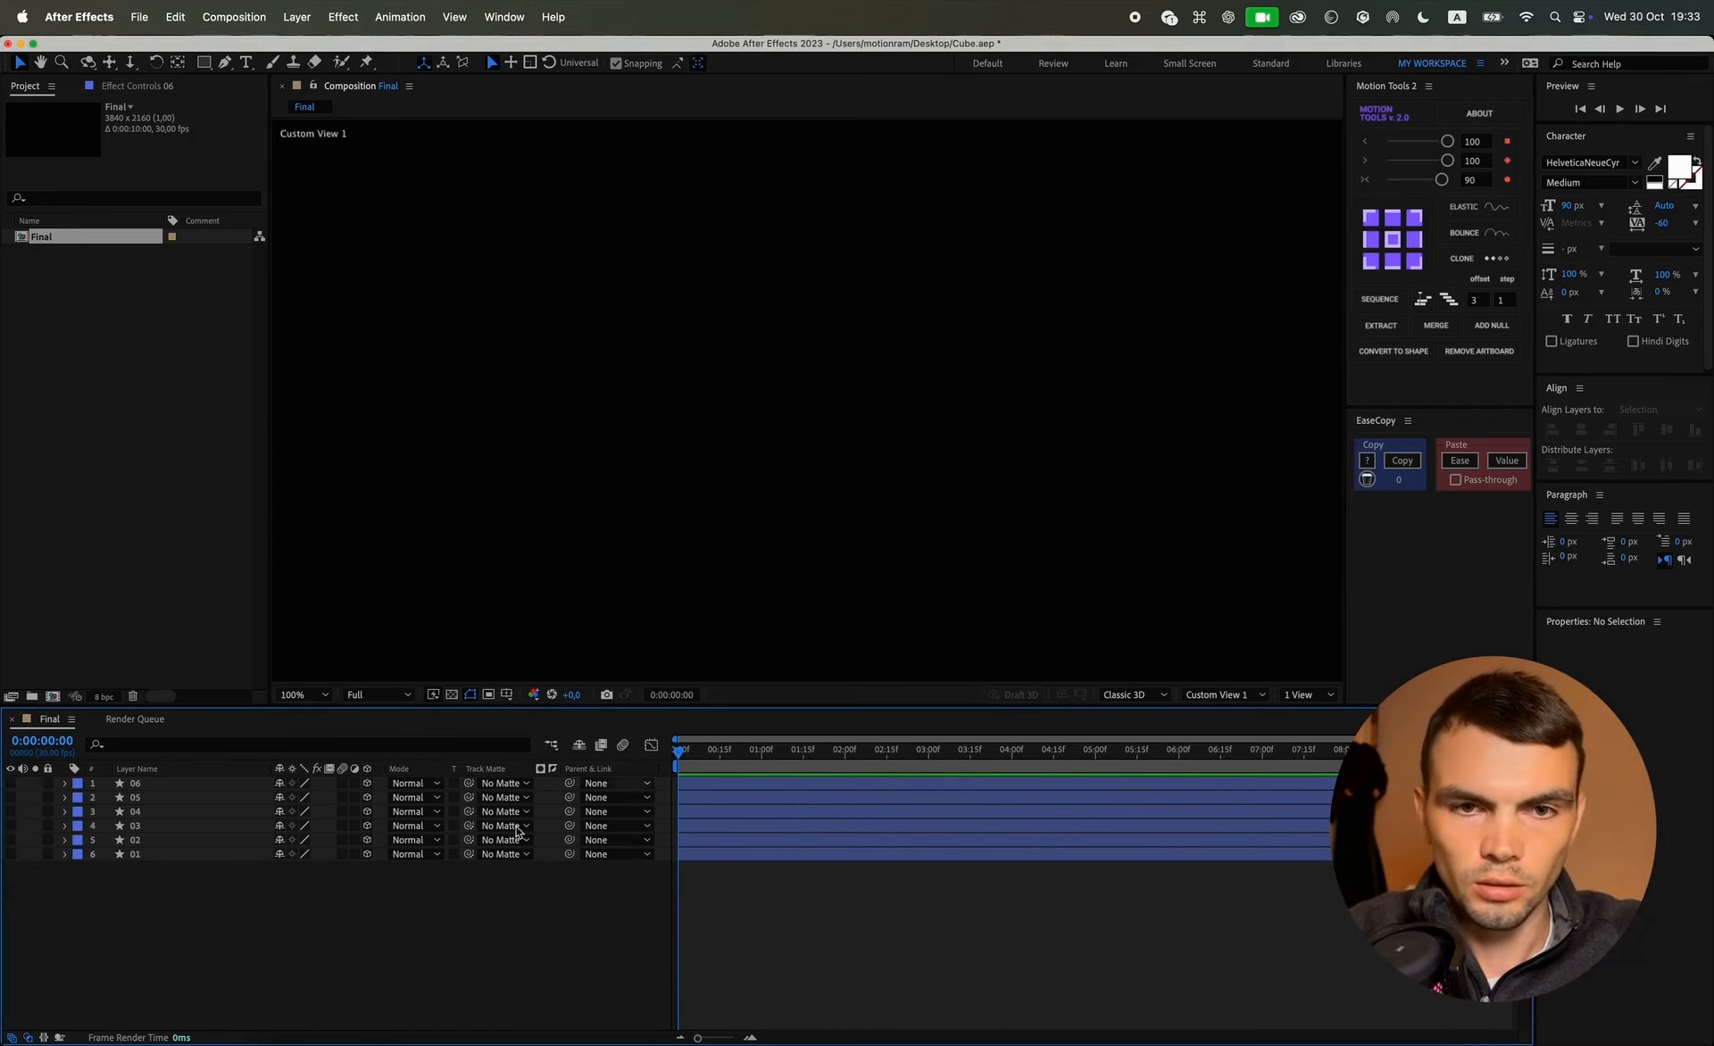
pyautogui.rightClick(301, 918)
pyautogui.moveTo(401, 826)
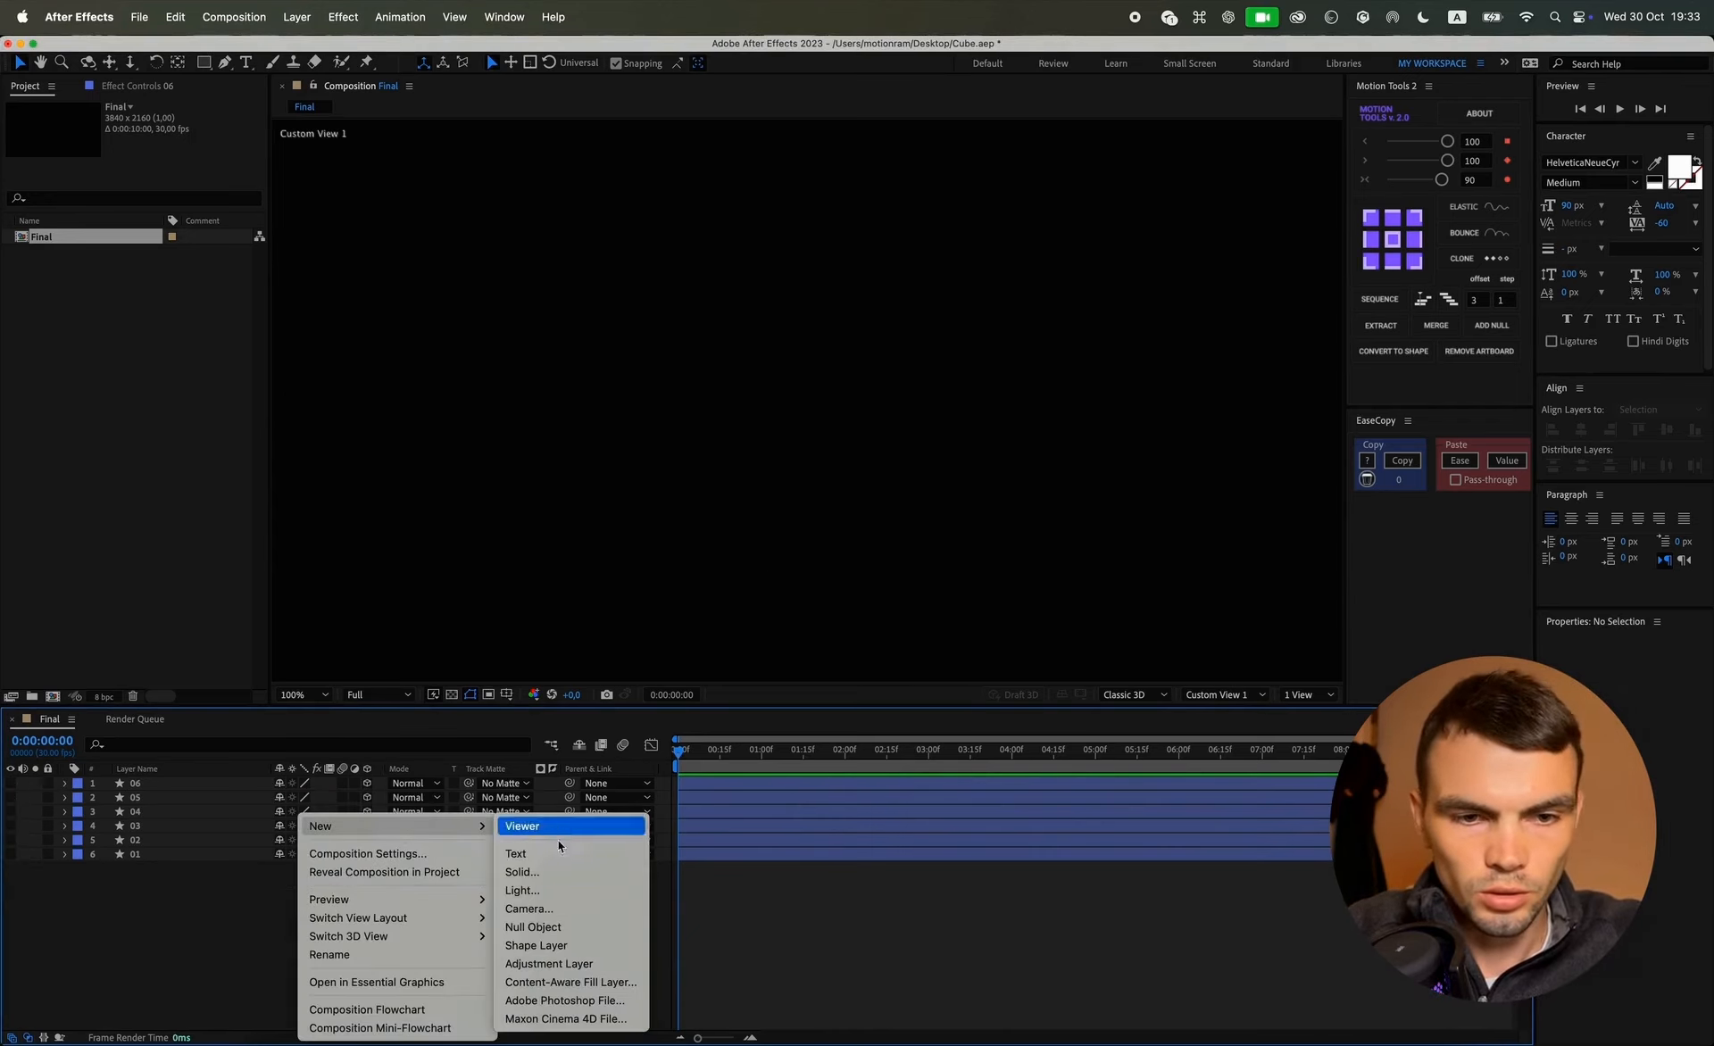
pyautogui.click(556, 946)
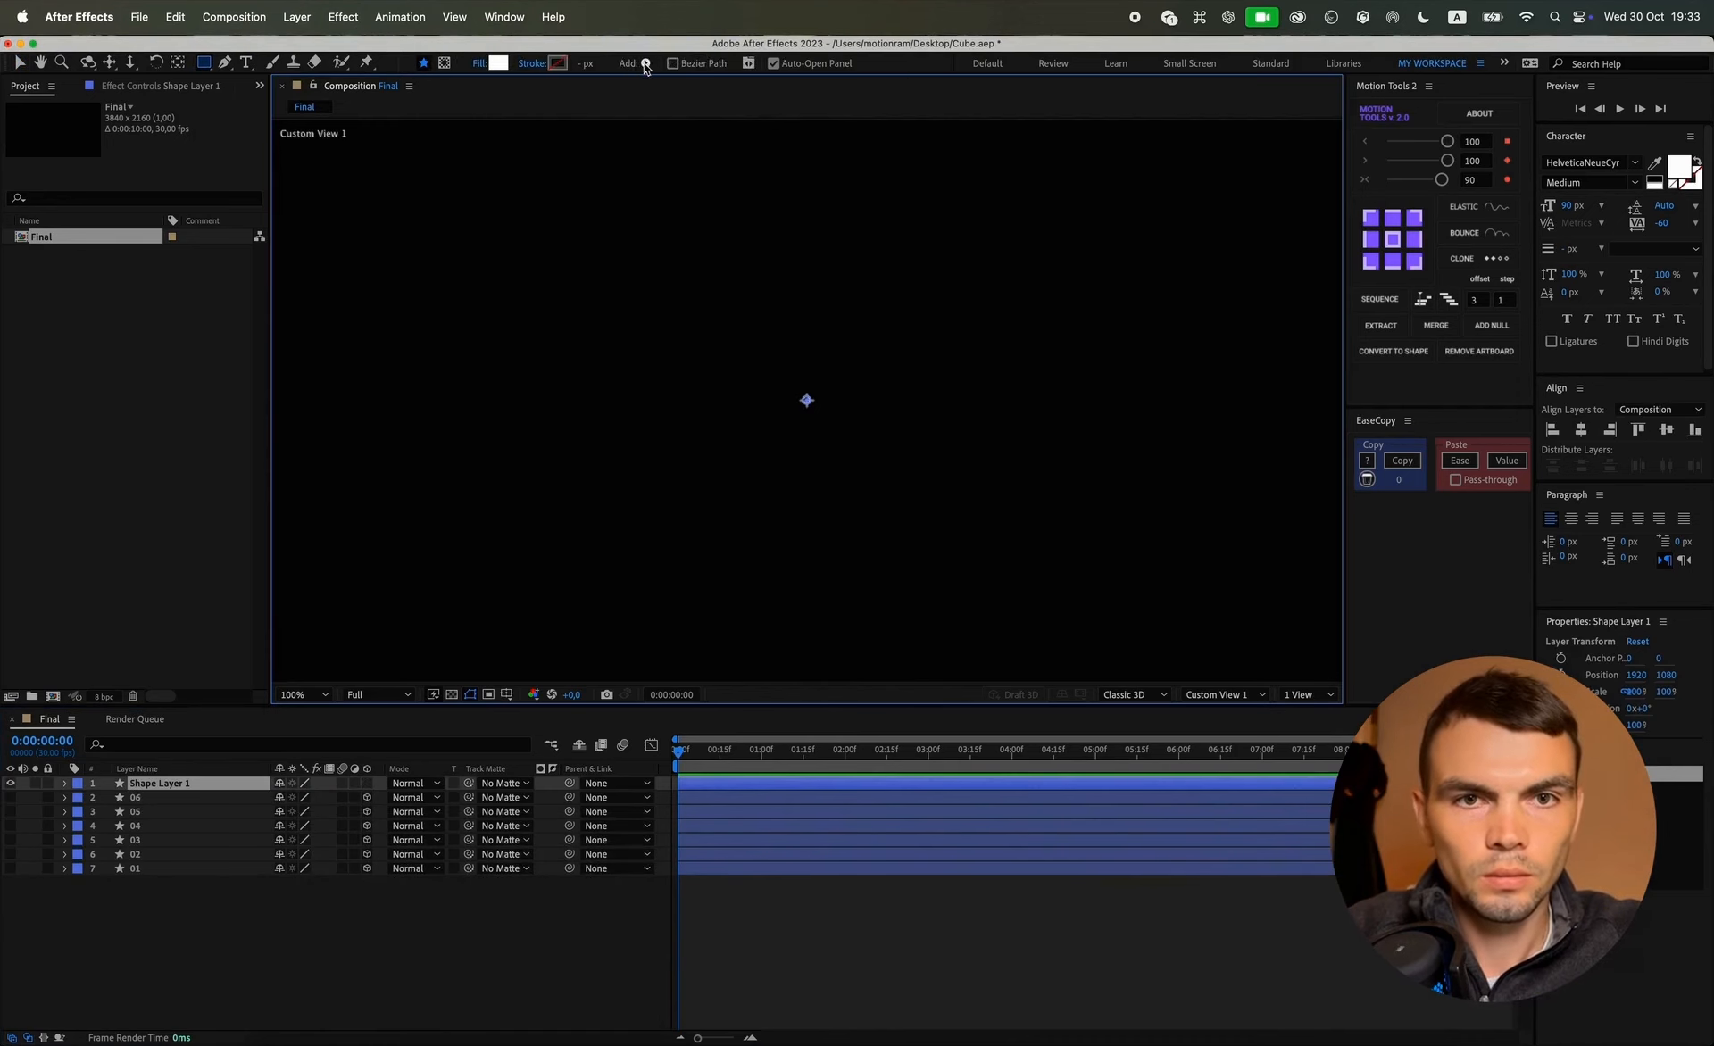
# Step: Add an ellipse path and a fill to the new shape layer
pyautogui.click(645, 64)
pyautogui.click(669, 124)
pyautogui.click(644, 63)
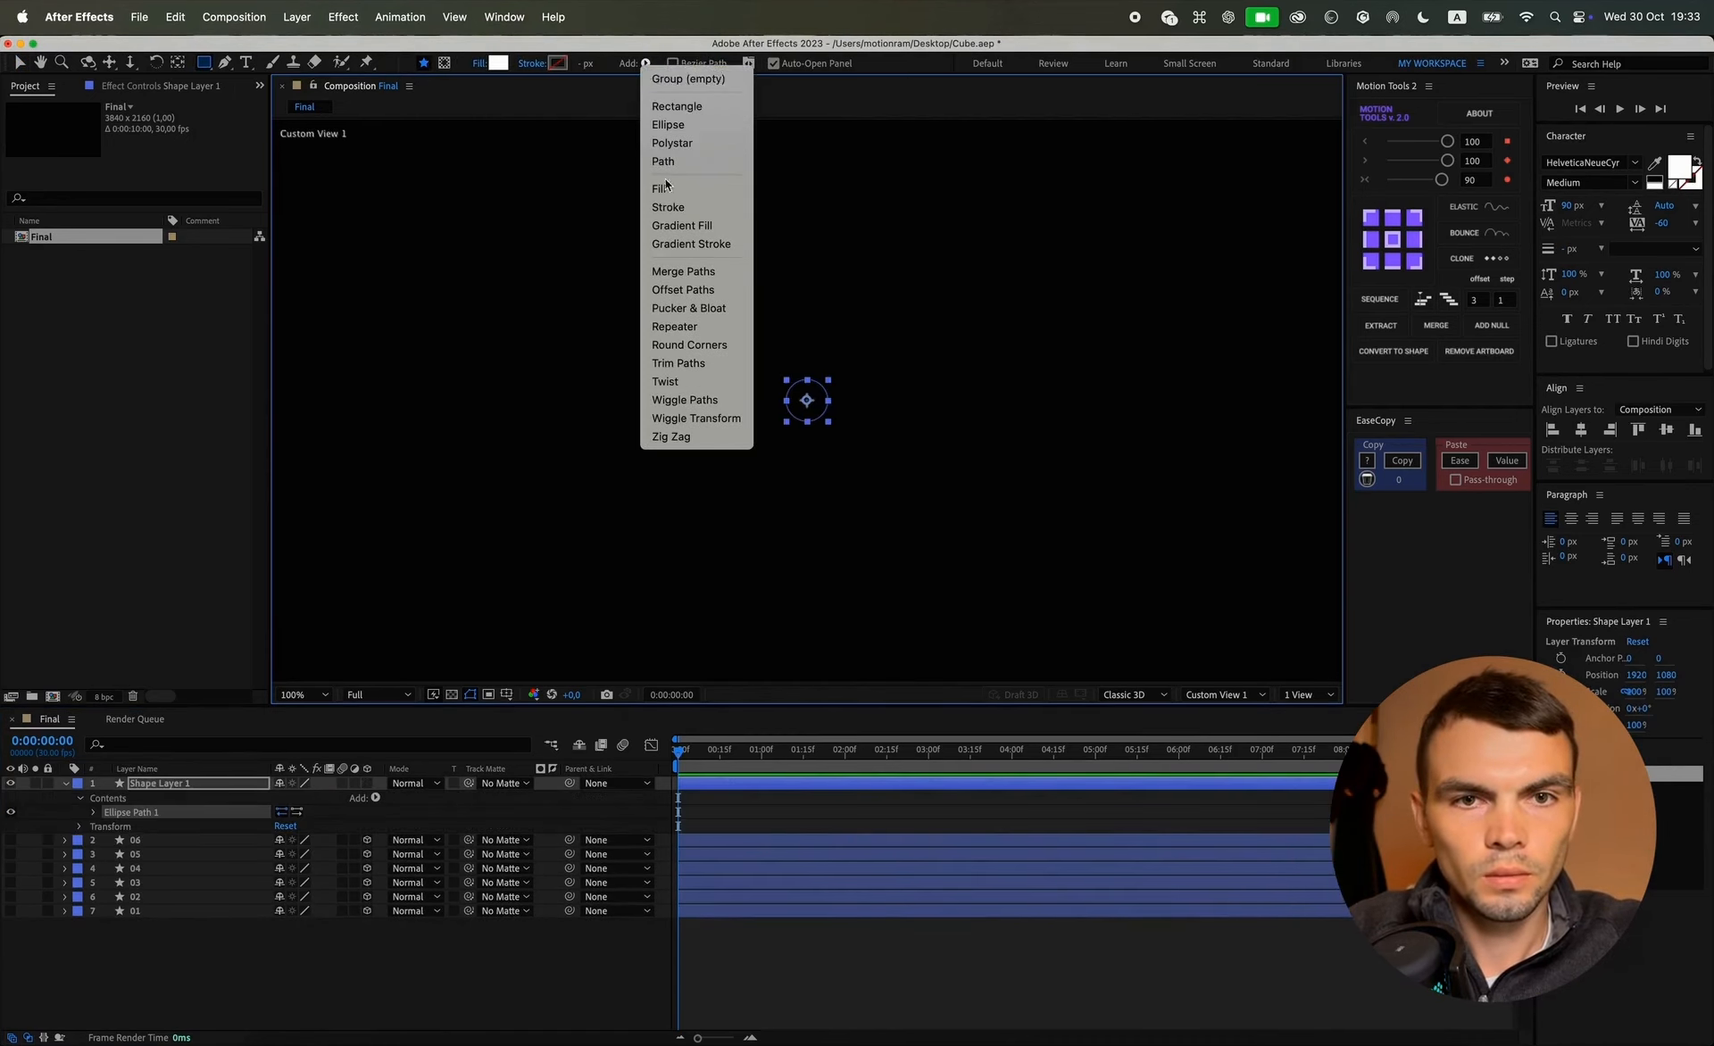
pyautogui.click(666, 188)
# Step: Try a size of 300 px for the ellipse path and settle on 250 px
pyautogui.click(93, 812)
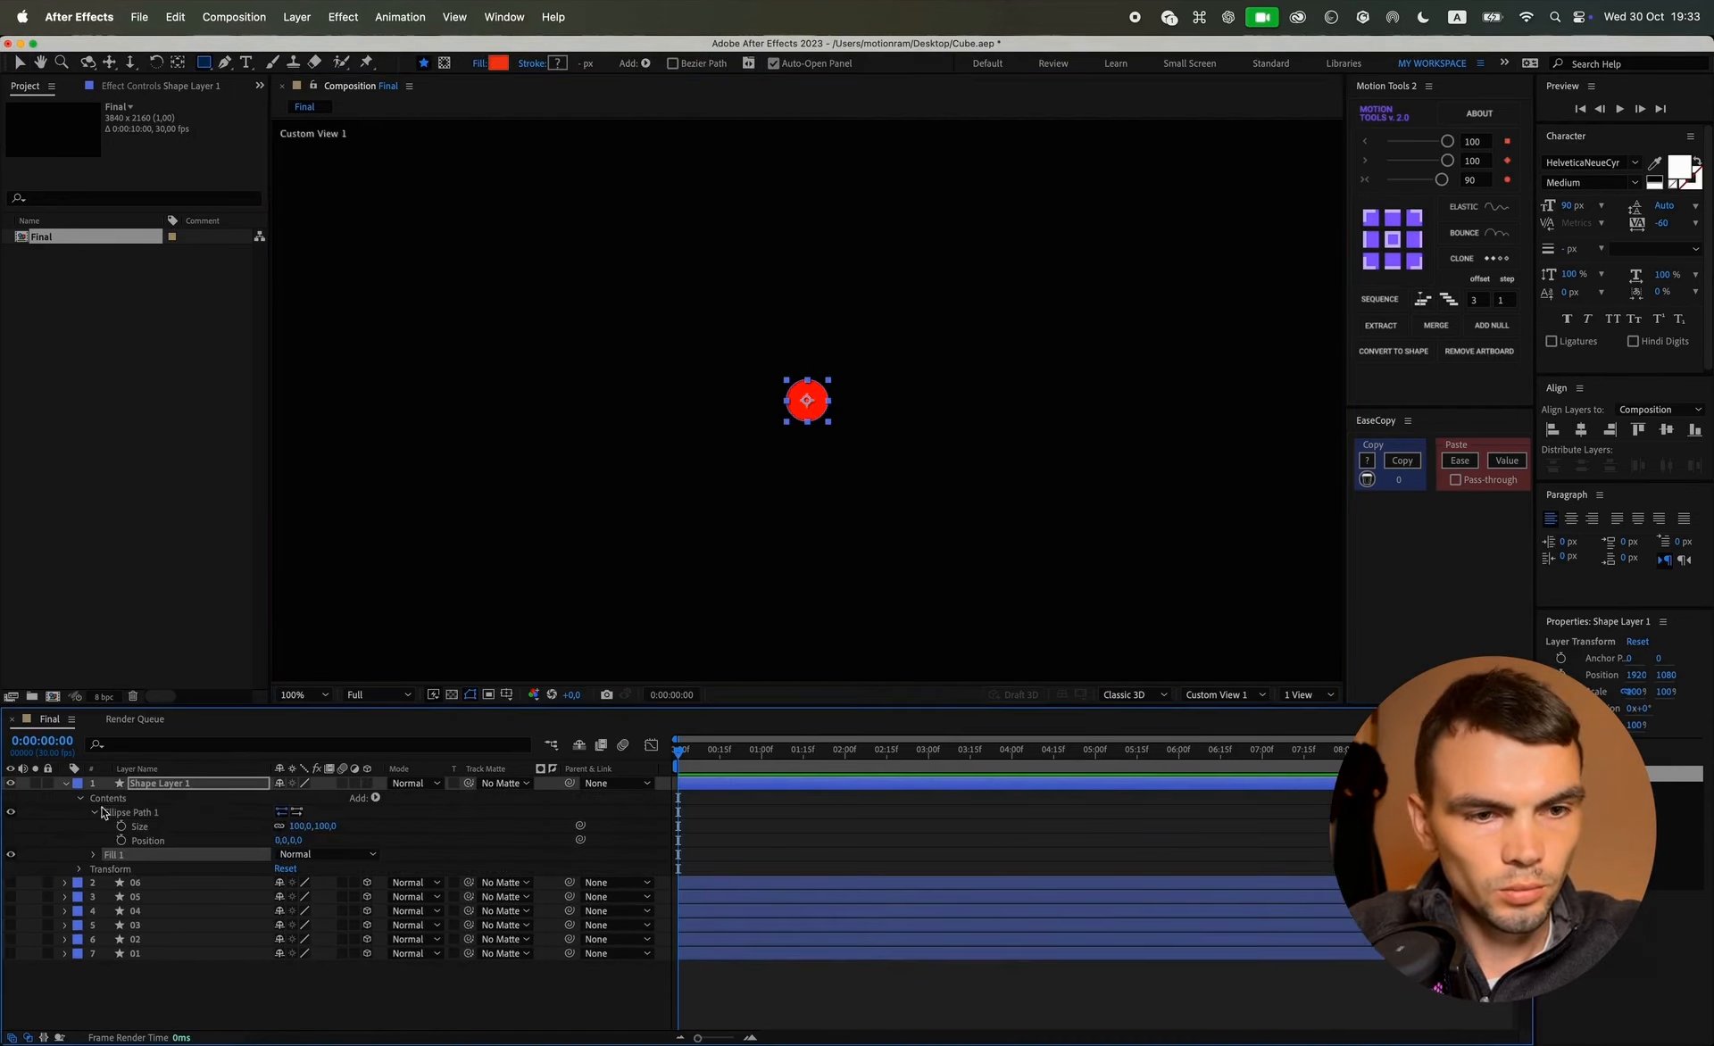
pyautogui.click(303, 826)
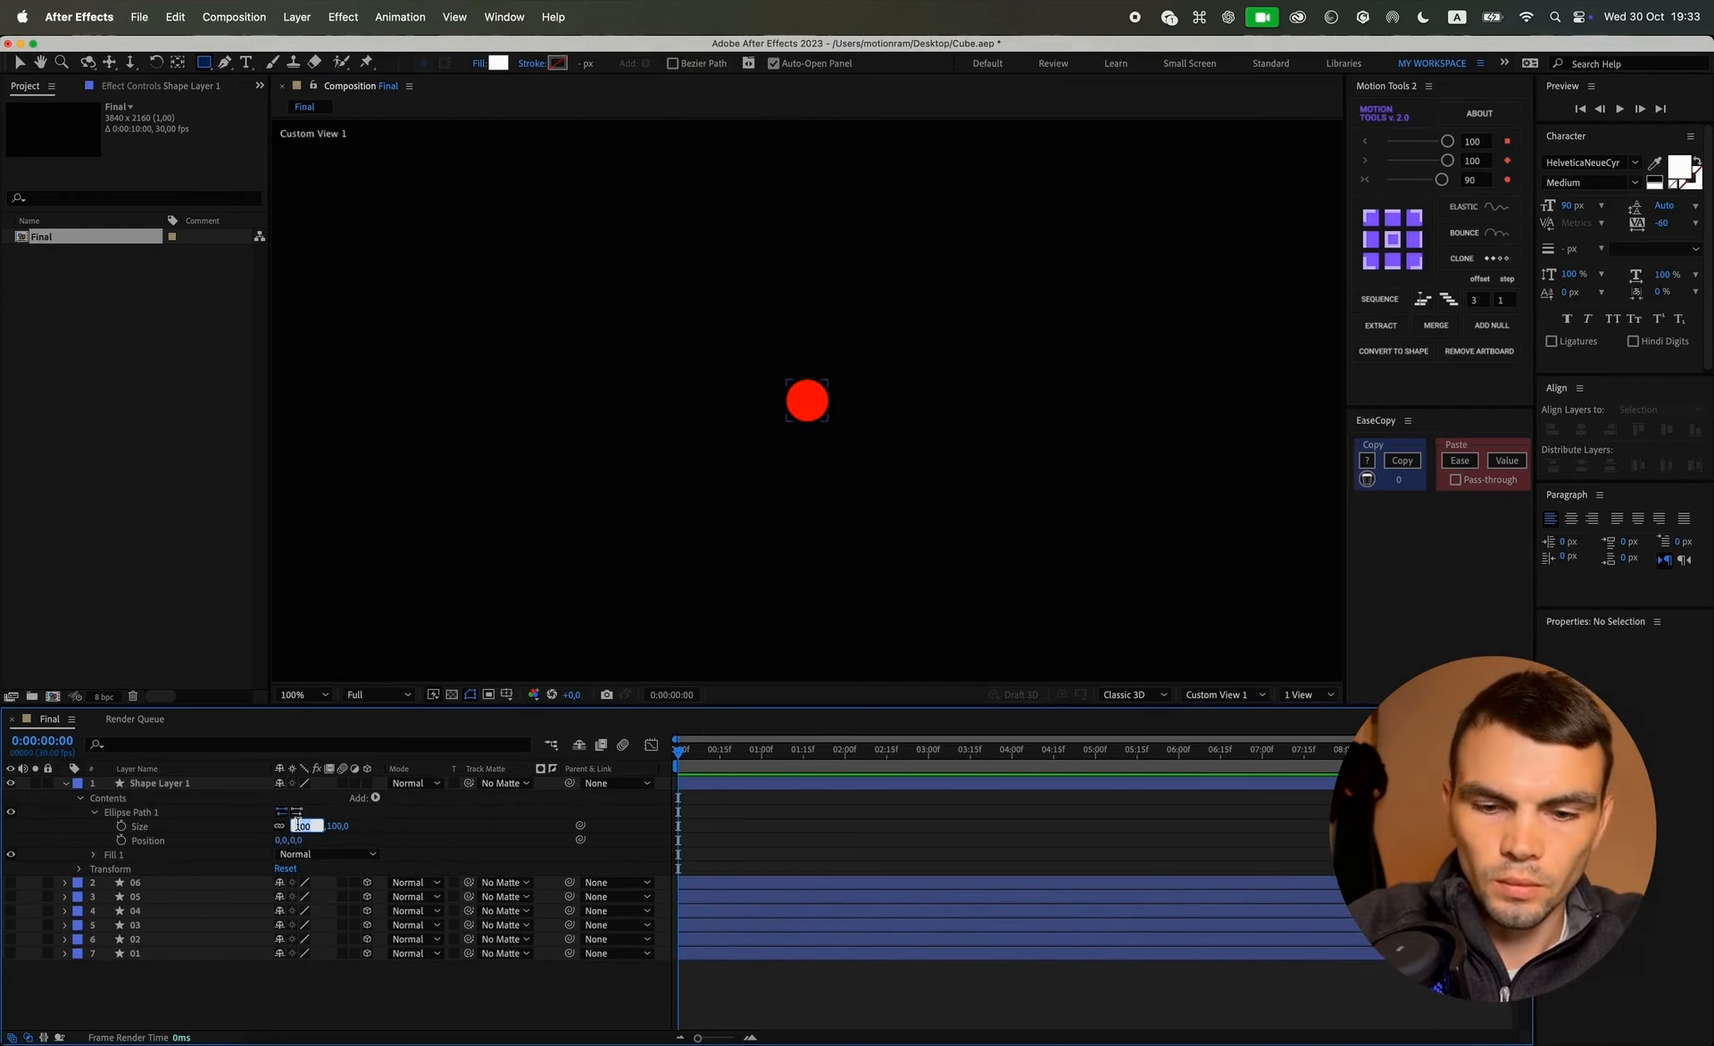
pyautogui.write('300')
pyautogui.press('Return')
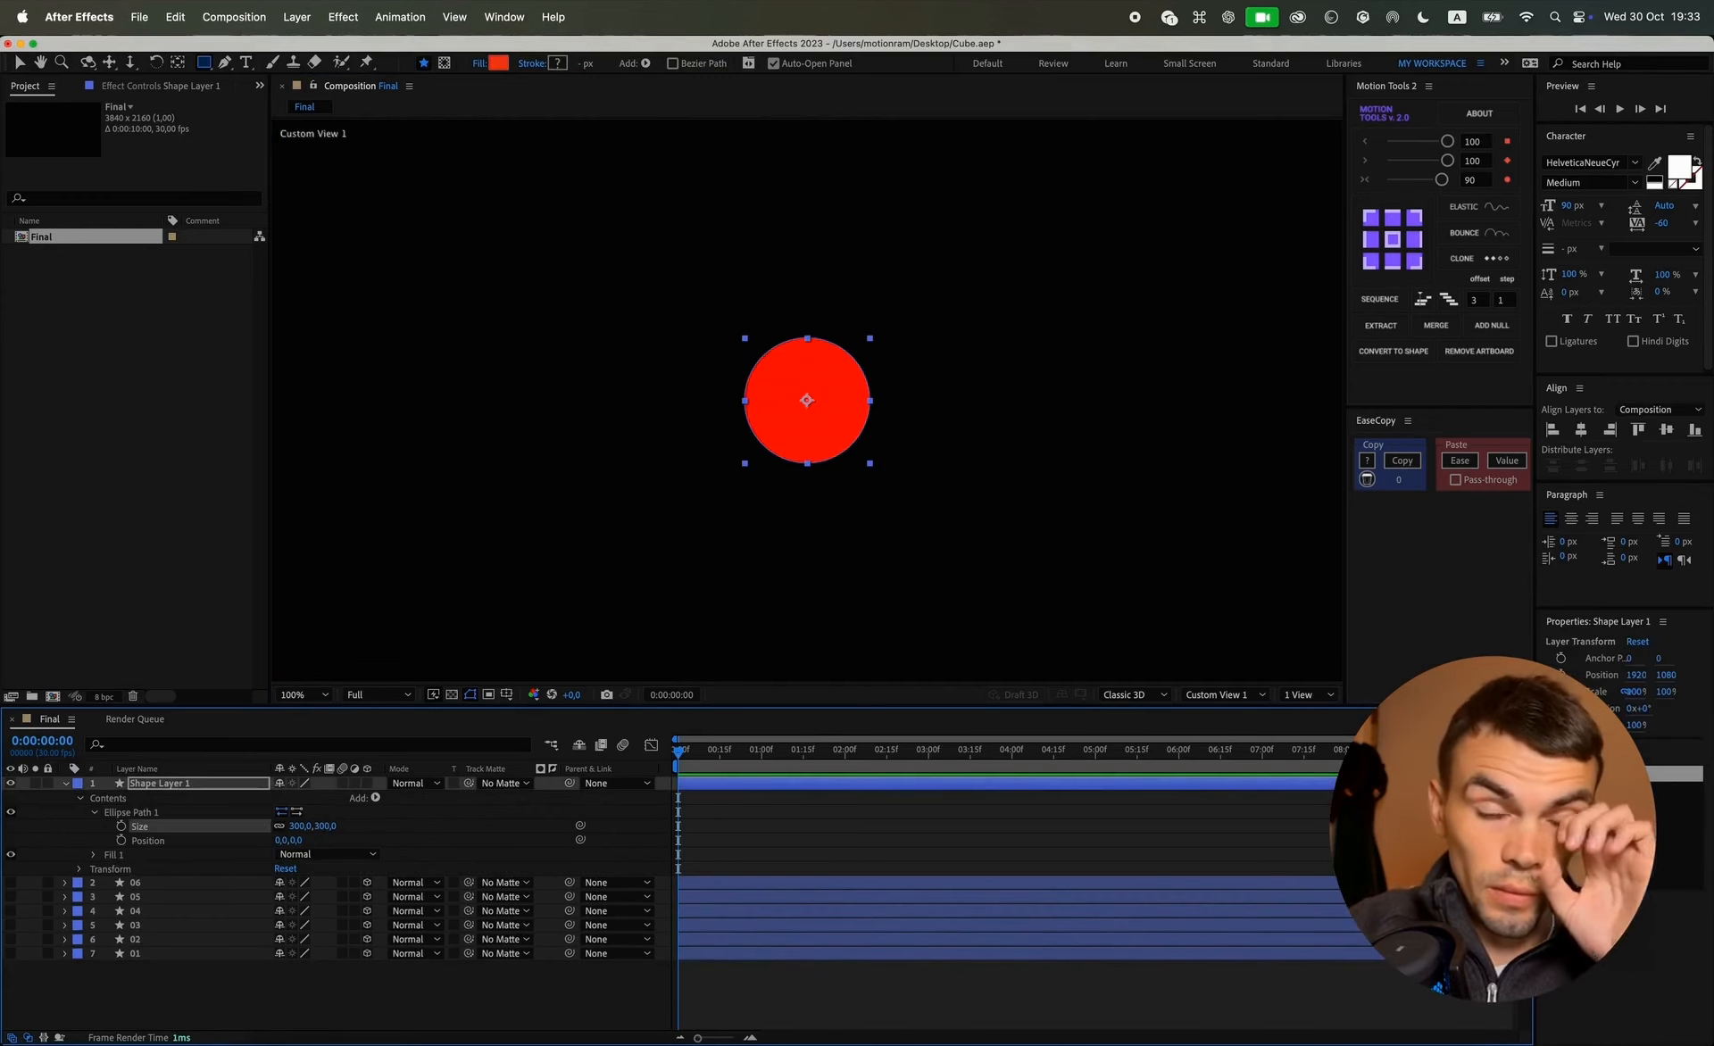
pyautogui.click(294, 826)
pyautogui.write('250')
pyautogui.press('Return')
# Step: Rename the new shape layer as Circle 01
pyautogui.press('Return')
pyautogui.write('Sh=')
pyautogui.hotkey('alt', 'BackSpace')
pyautogui.write('Xir')
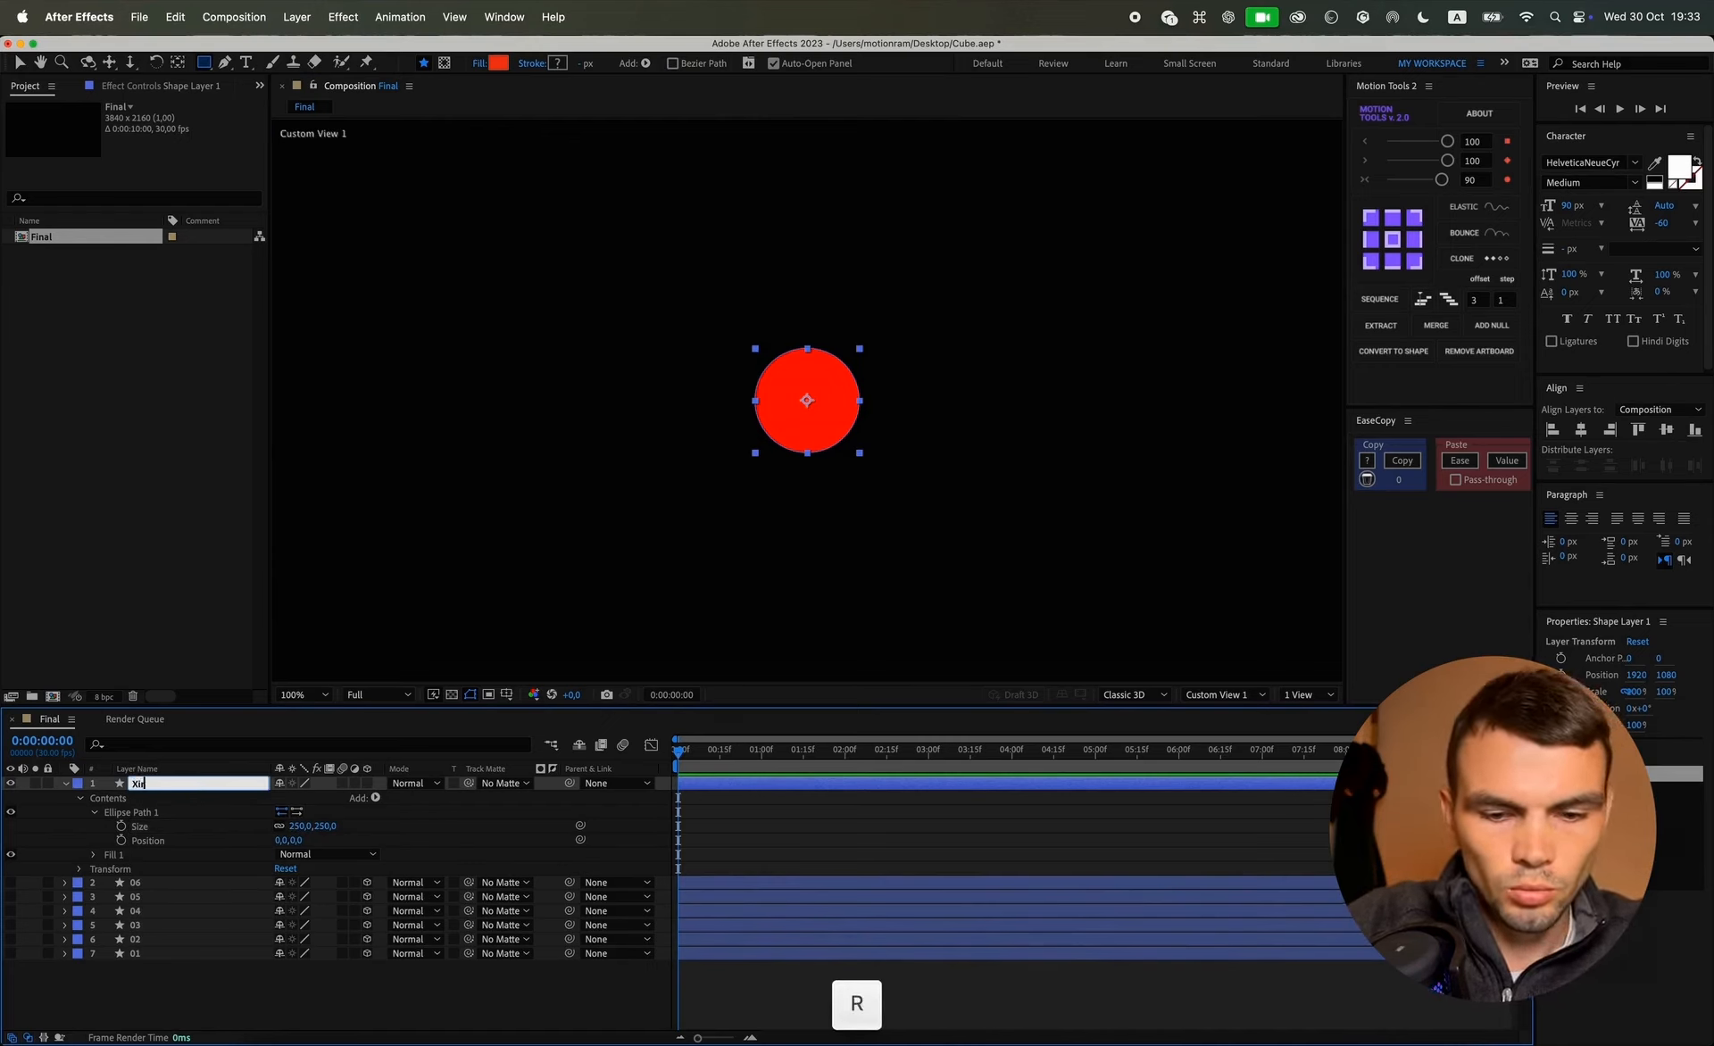
pyautogui.write('ircle 01')
pyautogui.press('Return')
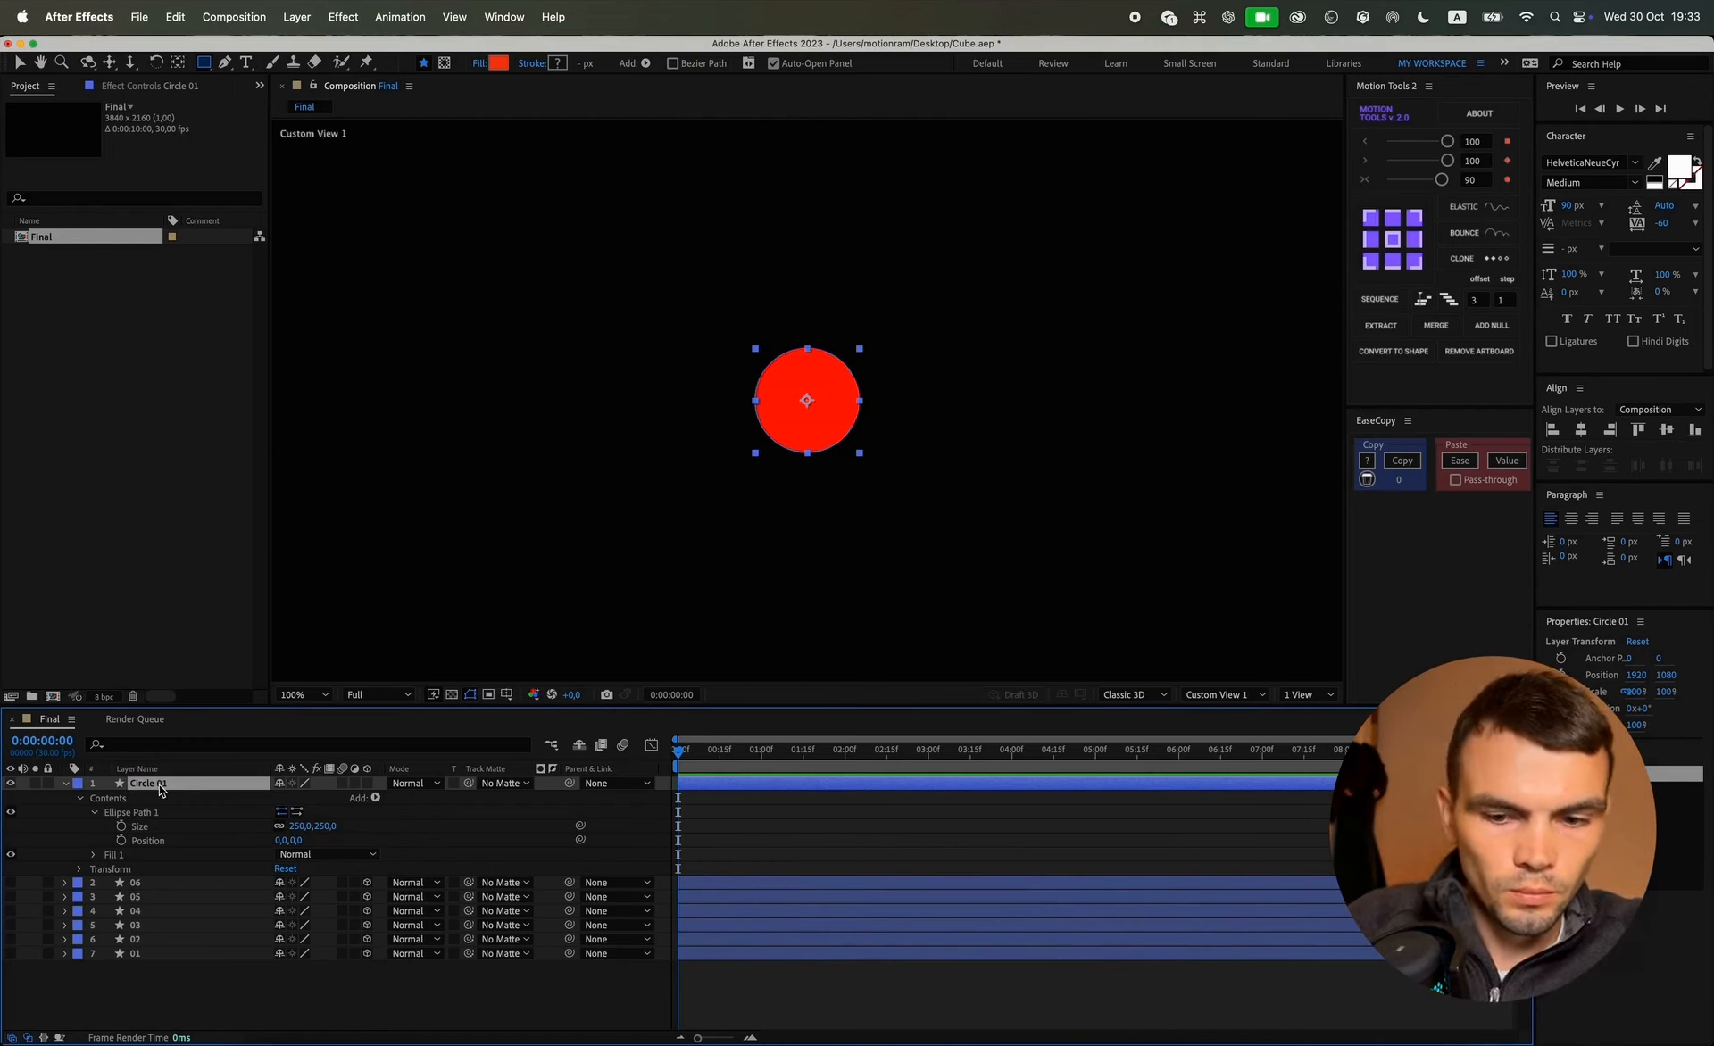
# Step: Add the expression wiggle(0.5,100) to the Position of Circle 01
pyautogui.press('p')
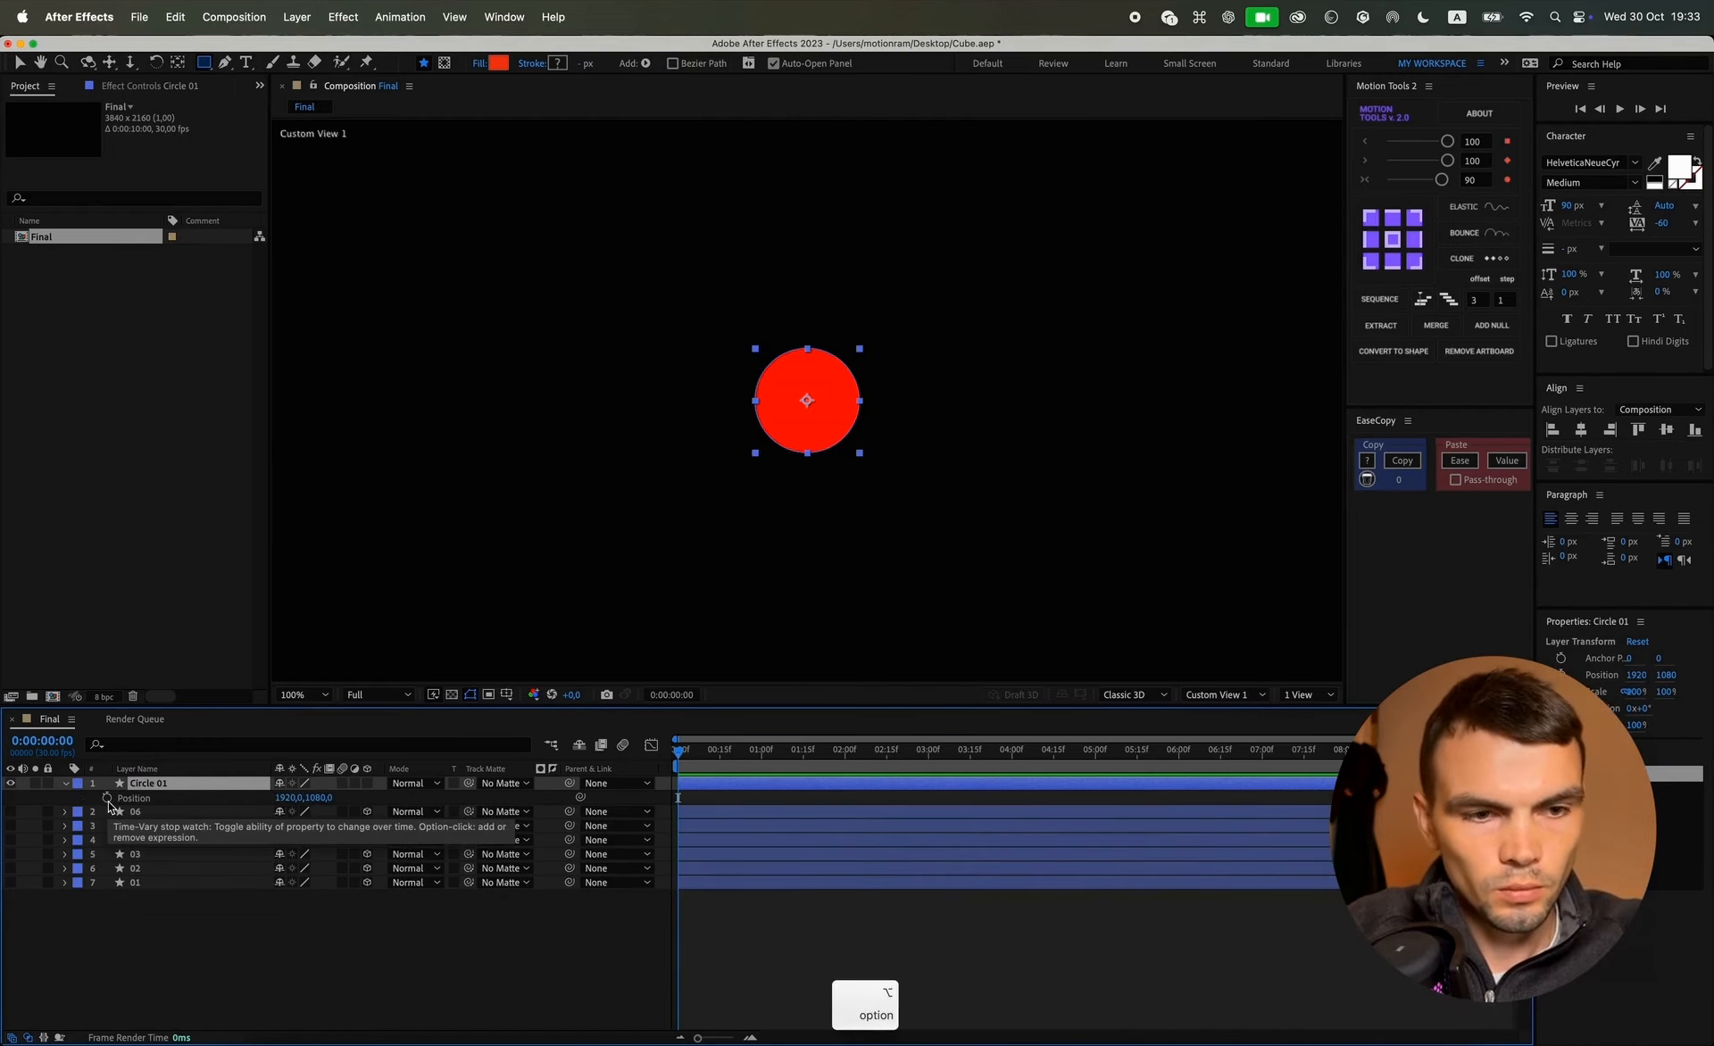
pyautogui.press('alt')
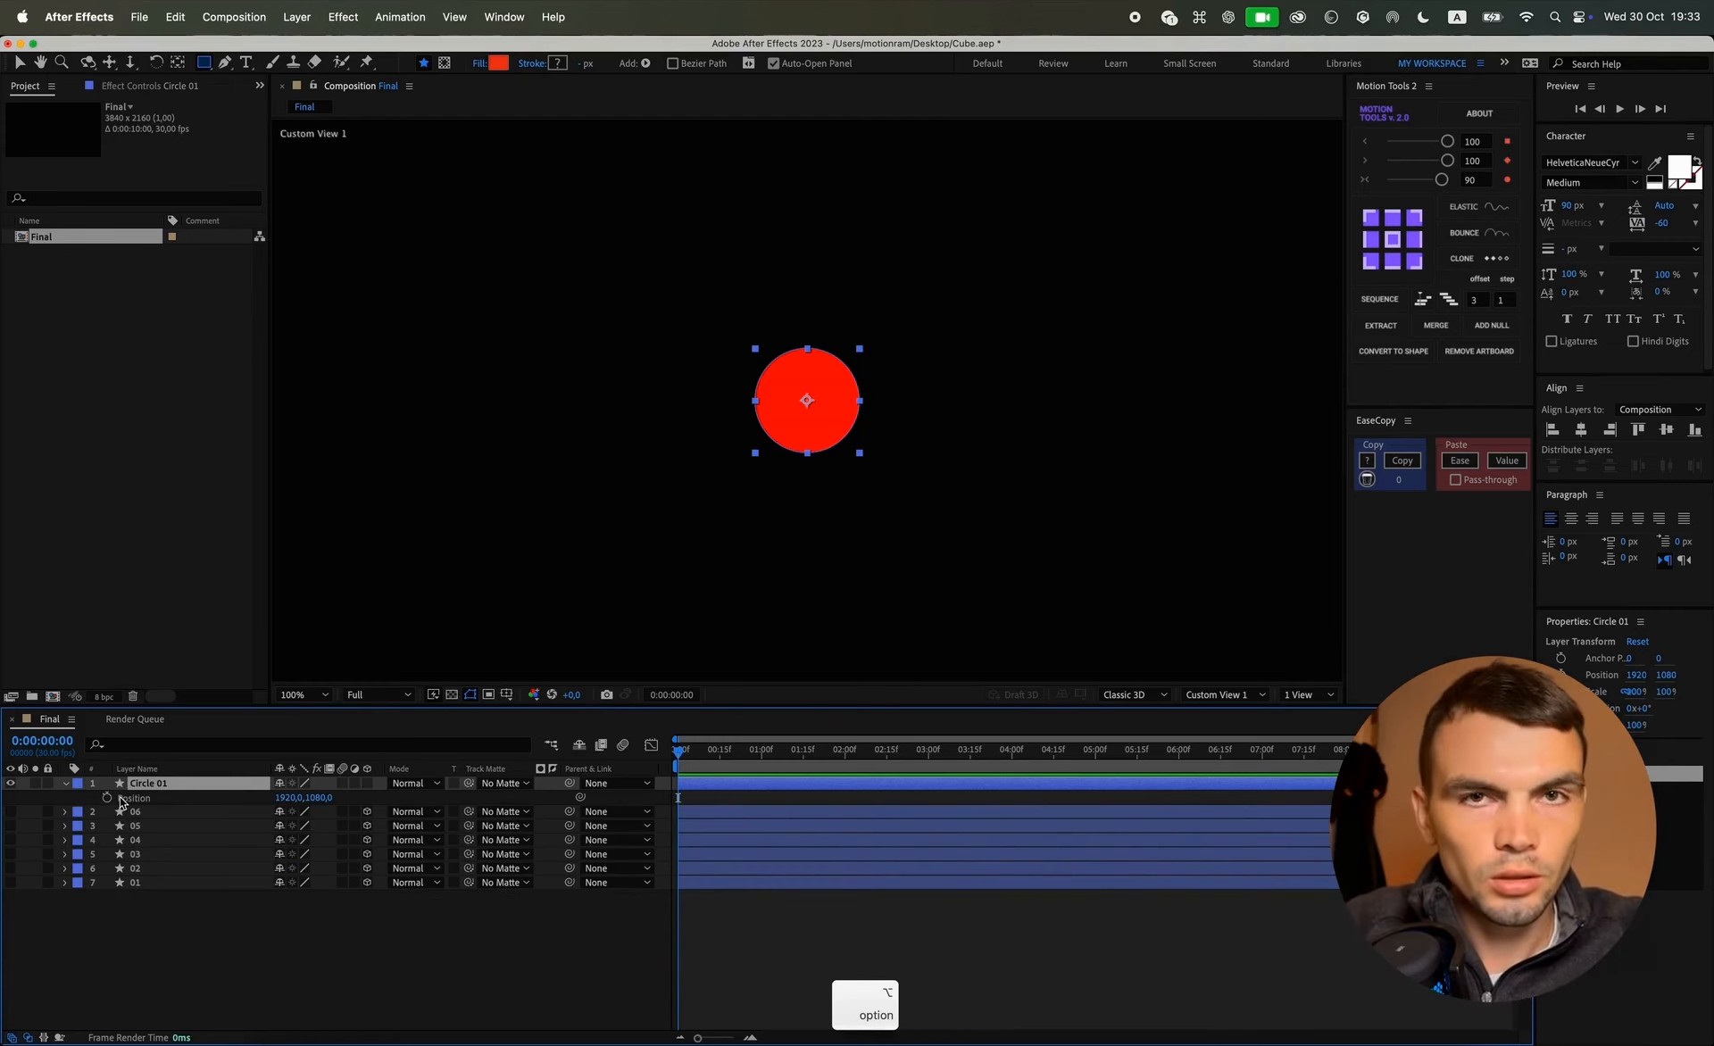
pyautogui.keyDown('alt'); pyautogui.click(109, 800); pyautogui.keyUp('alt')
pyautogui.write('wi')
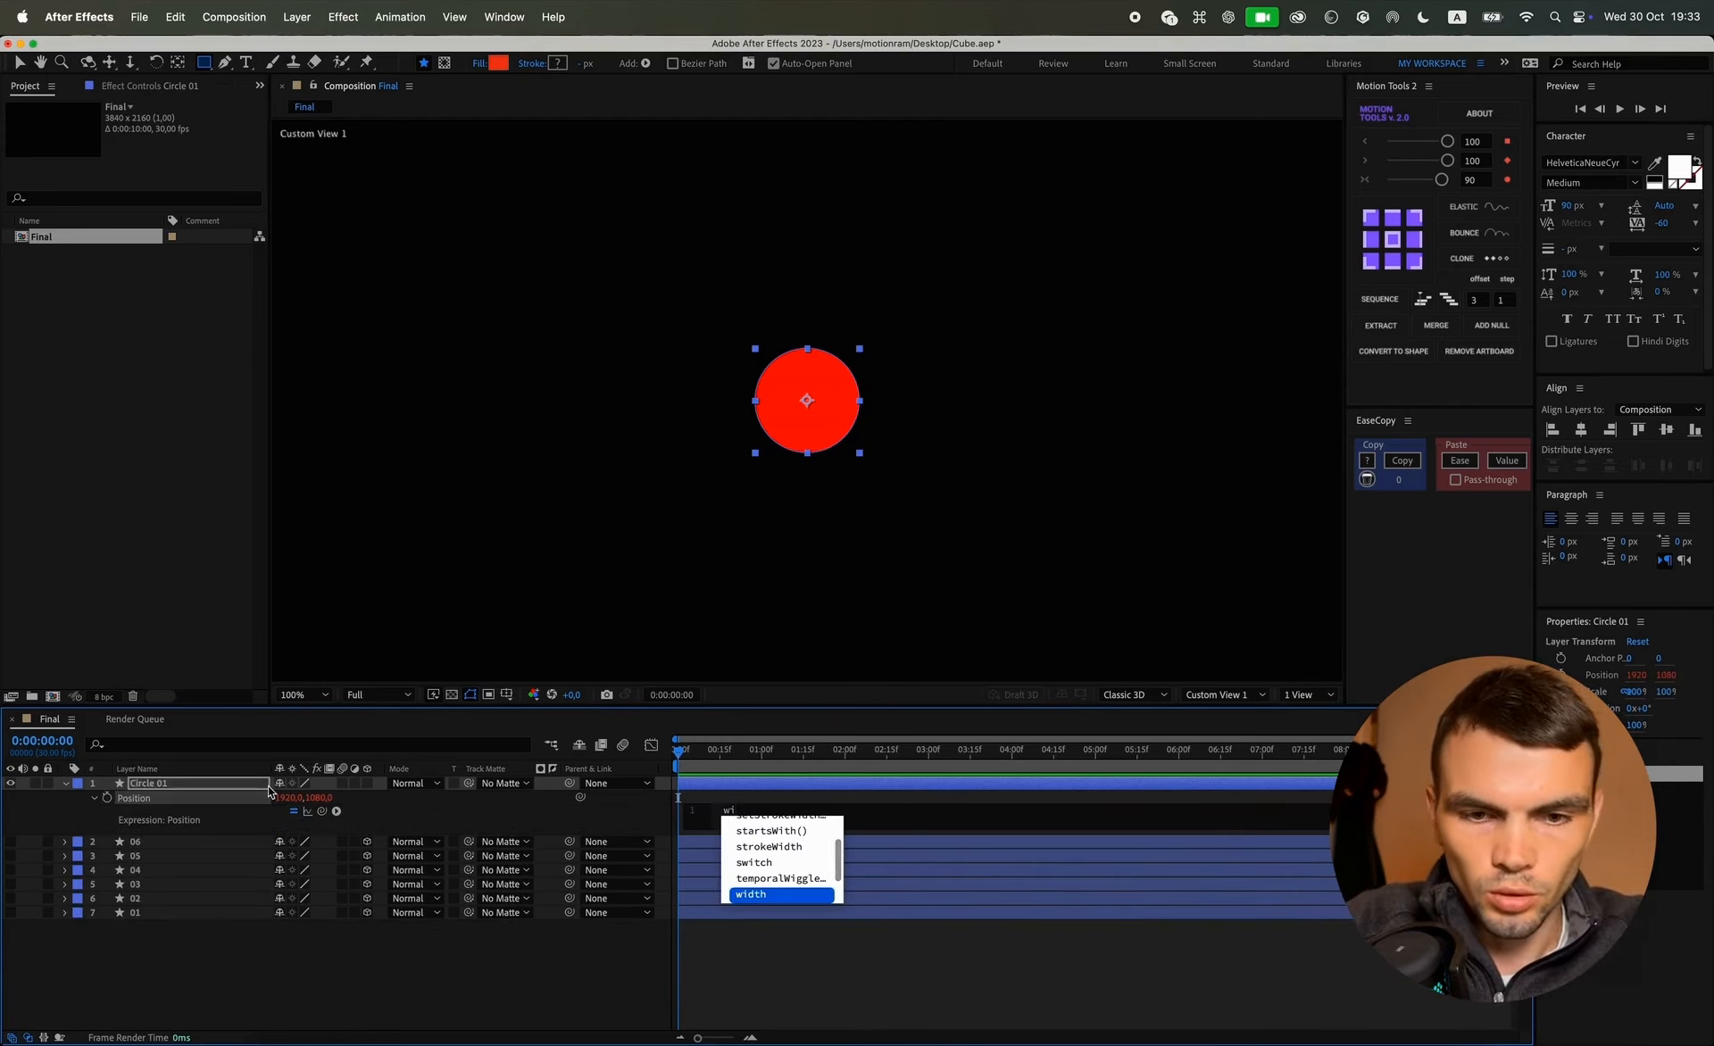
pyautogui.write('ggle')
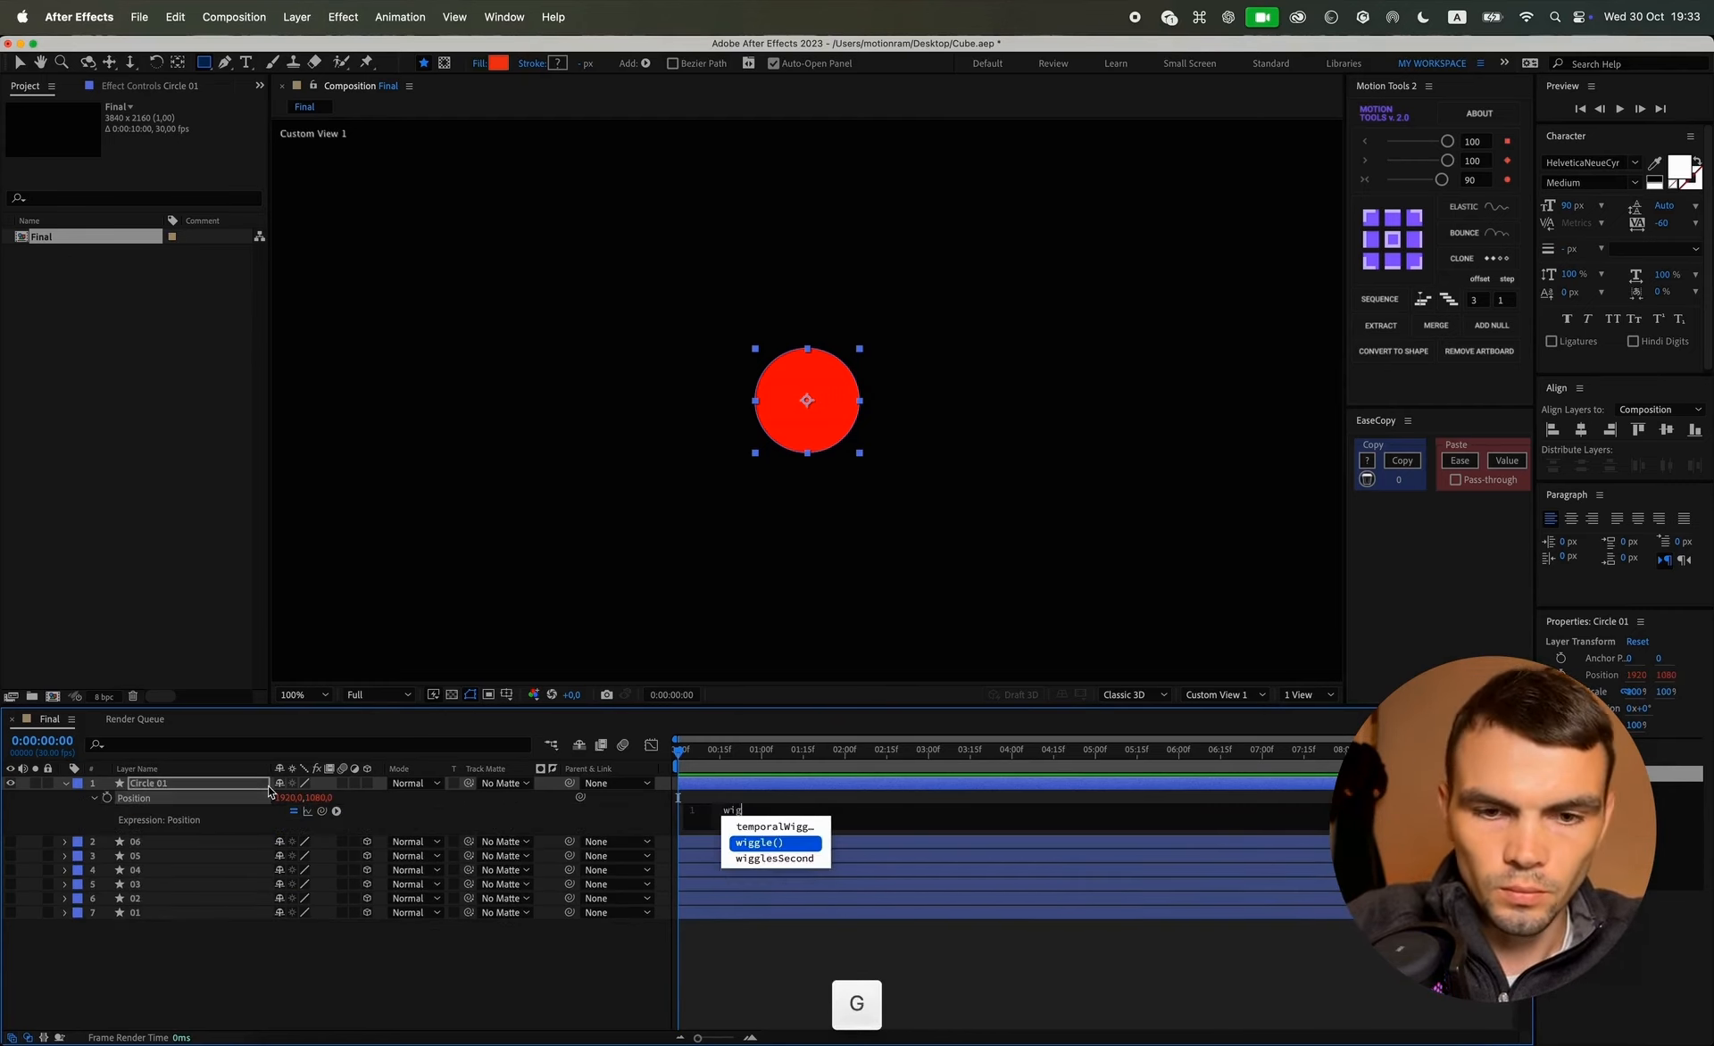
pyautogui.press('Return')
pyautogui.write('0,')
pyautogui.press('BackSpace')
pyautogui.write('.0')
pyautogui.press('BackSpace')
pyautogui.write('5,')
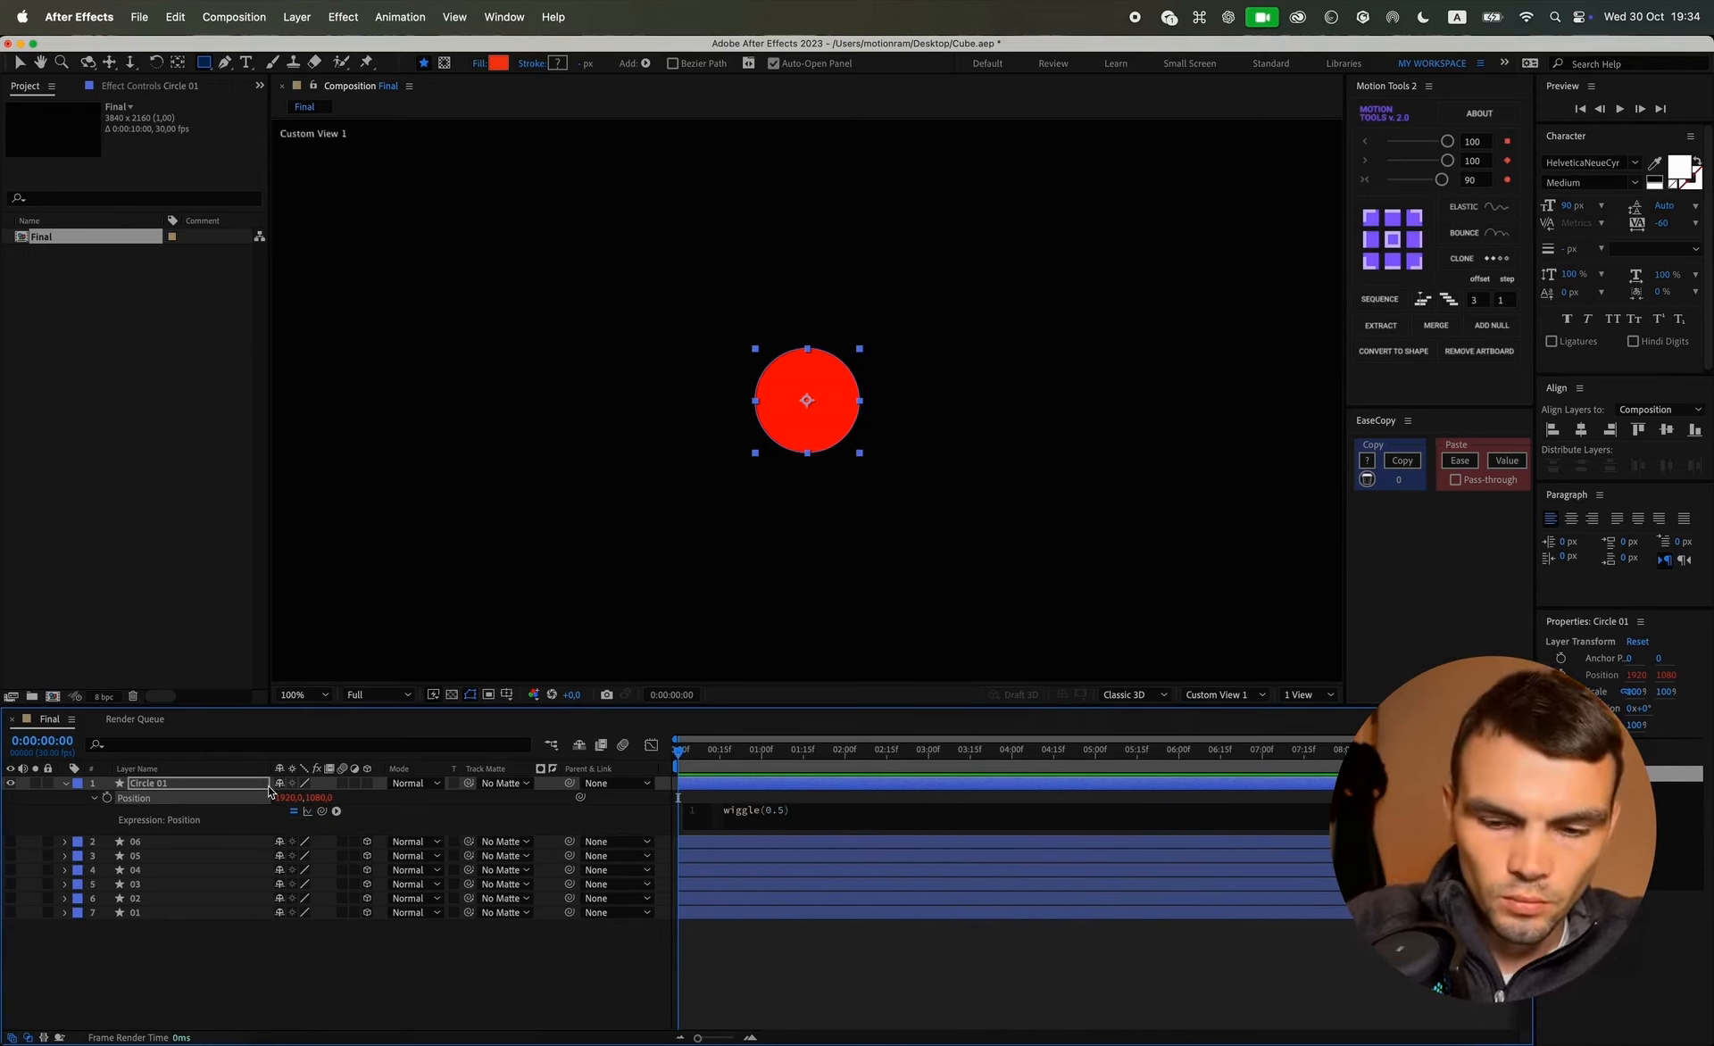
pyautogui.write('100')
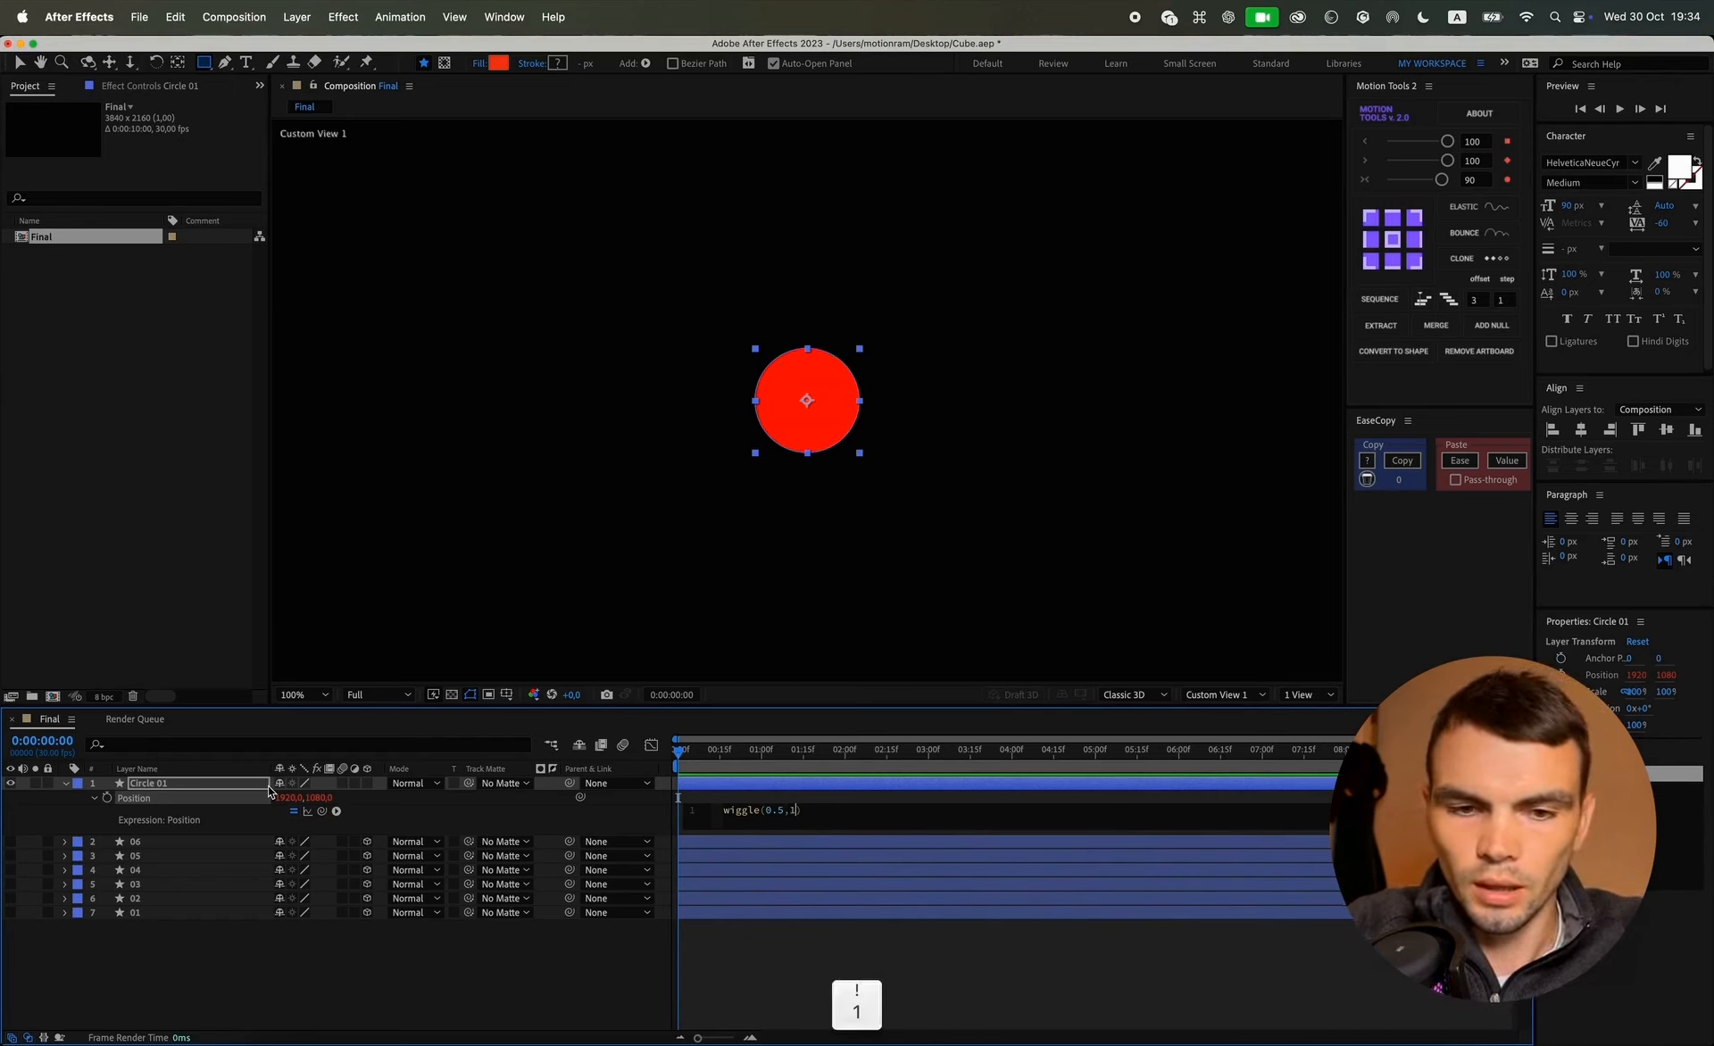
pyautogui.click(442, 946)
# Step: Preview the circle's motion, raise the wiggle frequency to 0.75 and play it again
pyautogui.press('space')
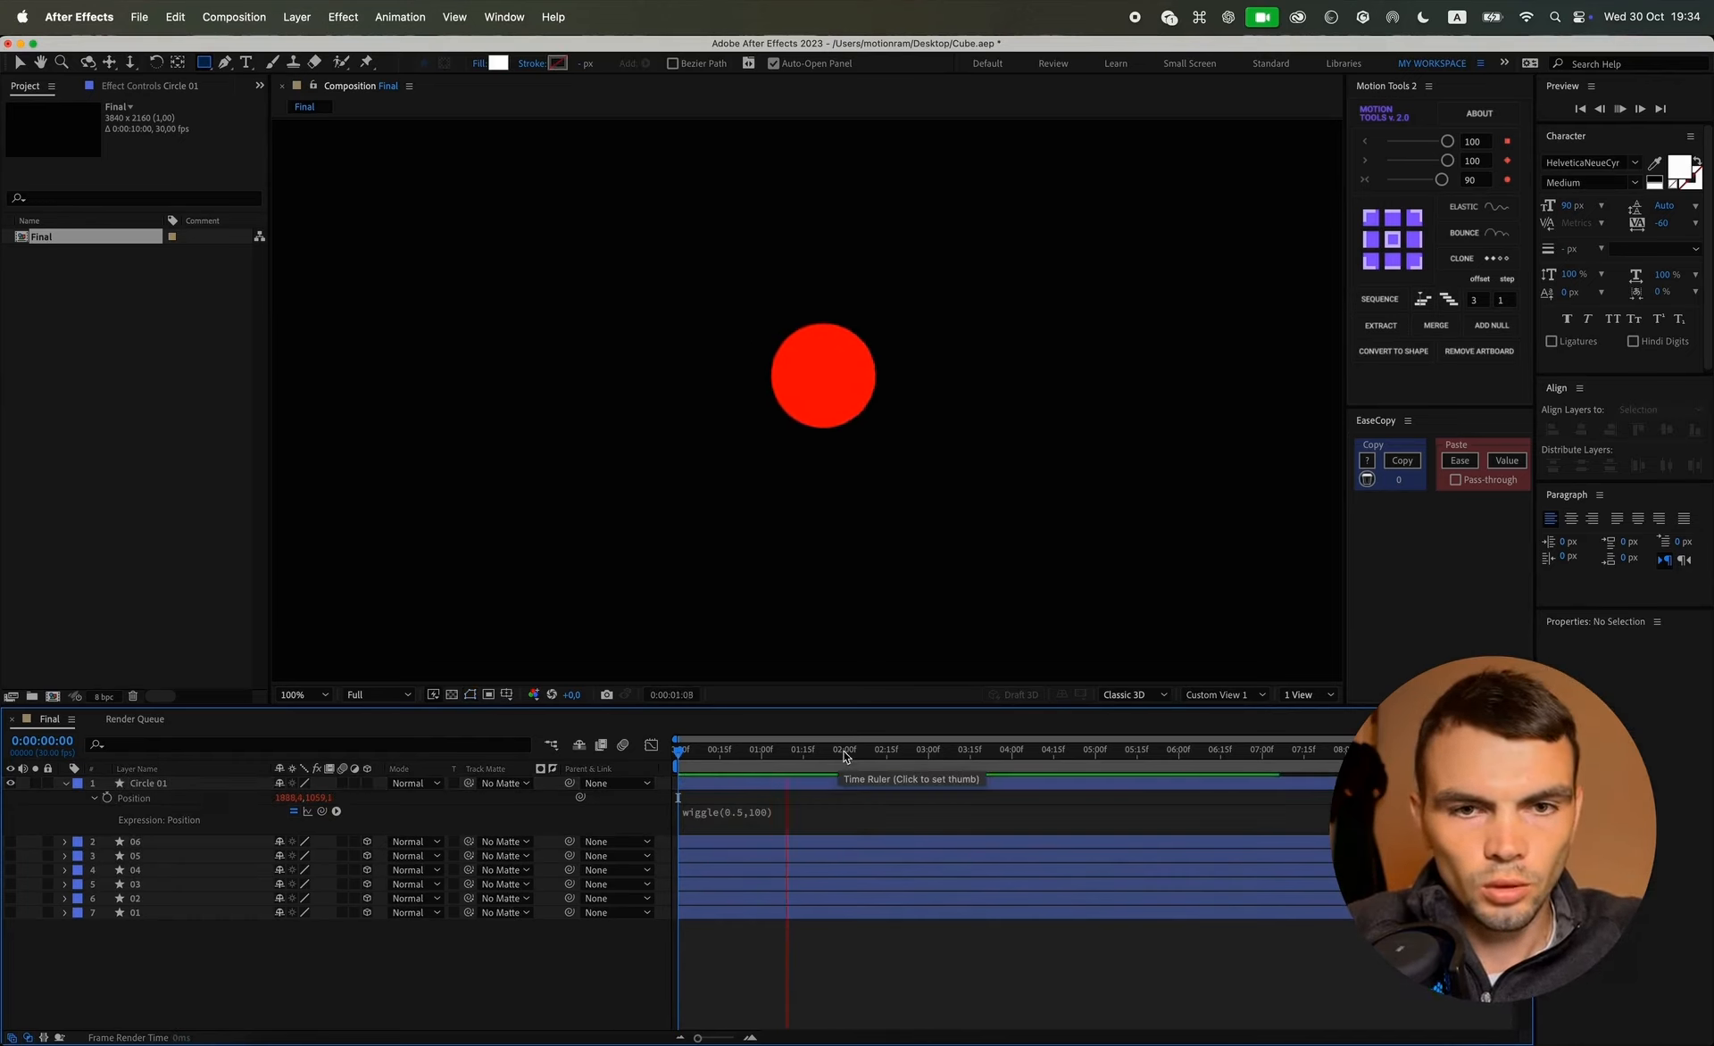
pyautogui.press('space')
pyautogui.click(790, 815)
pyautogui.click(788, 813)
pyautogui.press('BackSpace')
pyautogui.write('75')
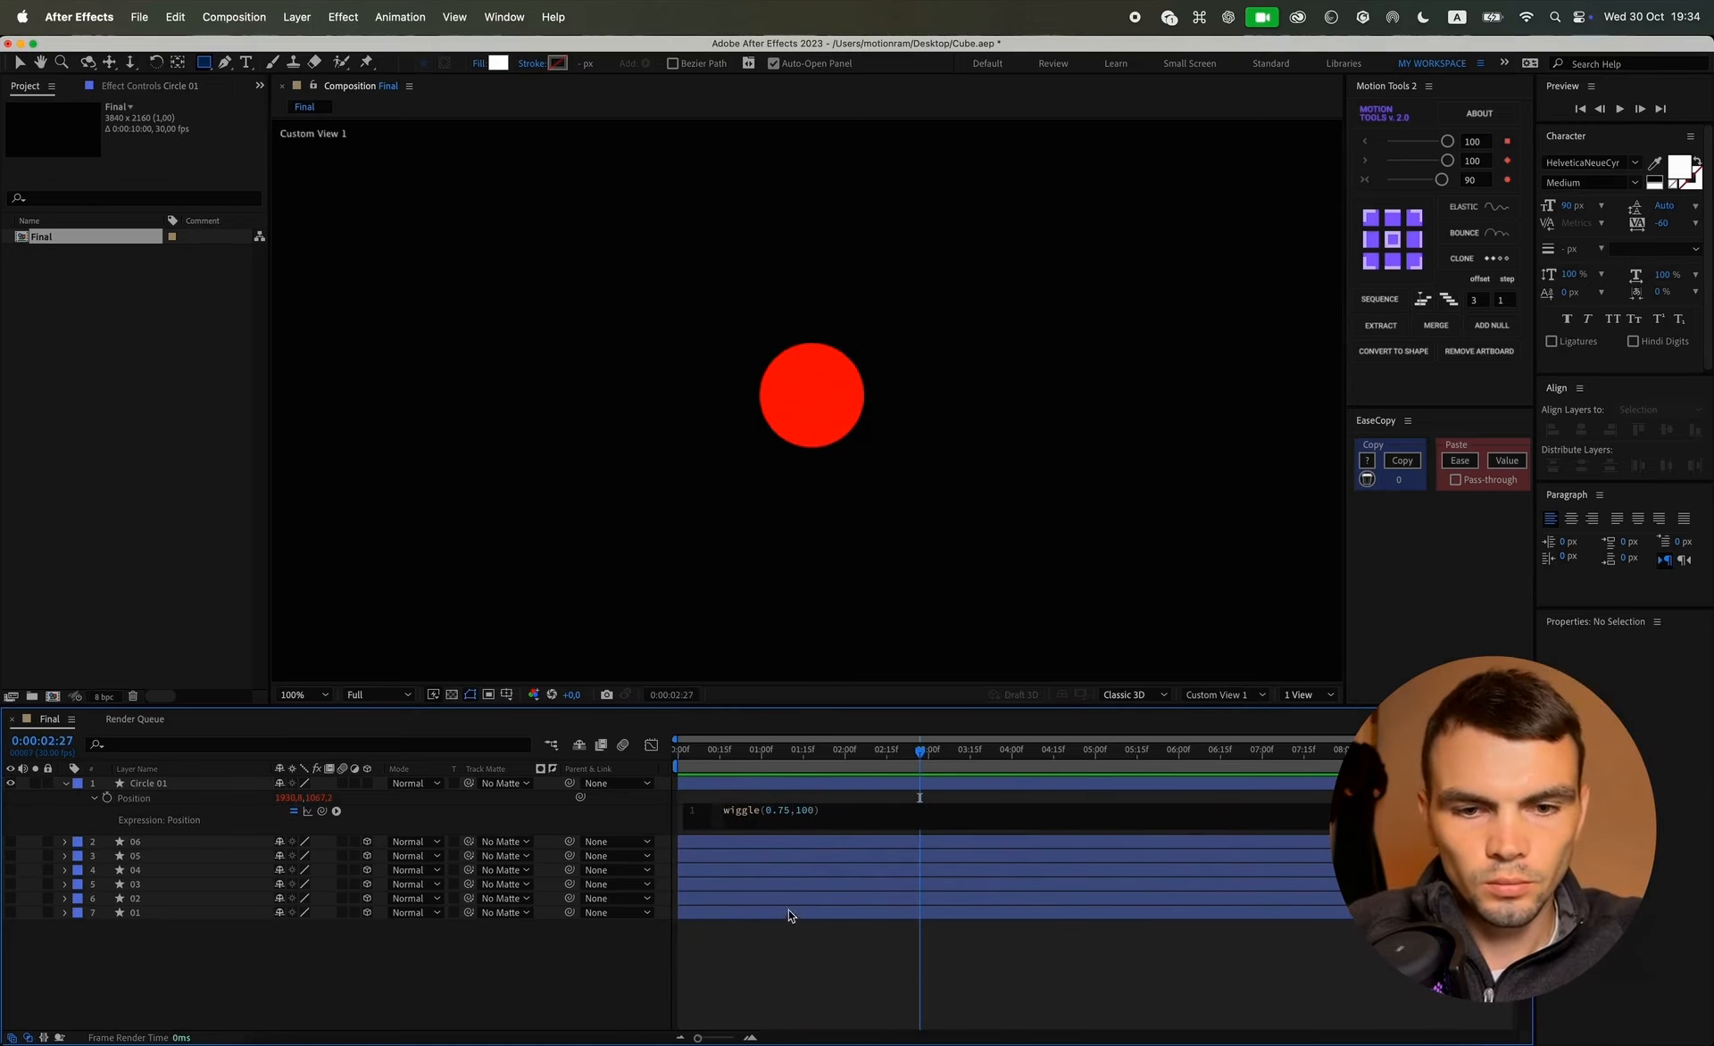
pyautogui.click(788, 902)
pyautogui.press('space')
# Step: Change the fill of Circle 01 to a softer, slightly pinkish red
pyautogui.click(812, 429)
pyautogui.click(498, 62)
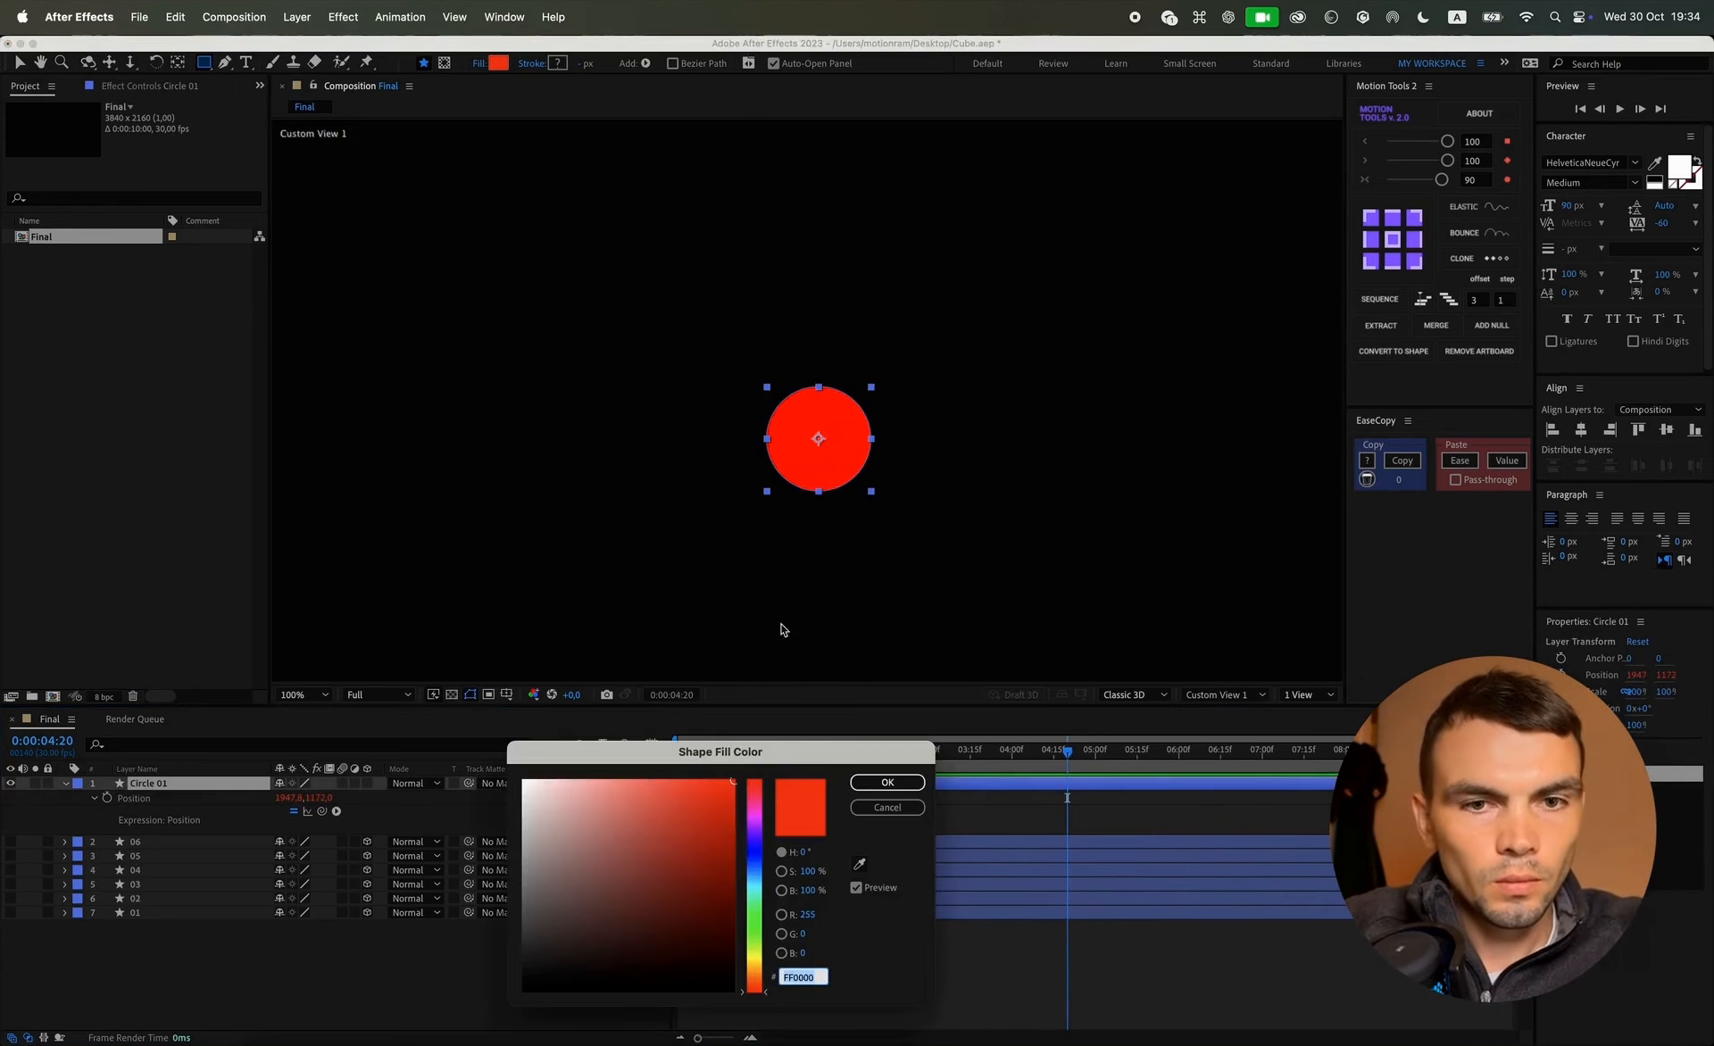
pyautogui.click(721, 782)
pyautogui.click(887, 782)
# Step: Duplicate Circle 01 five times to get layers up to Circle 06, and preview the combined motion from the start
pyautogui.click(169, 786)
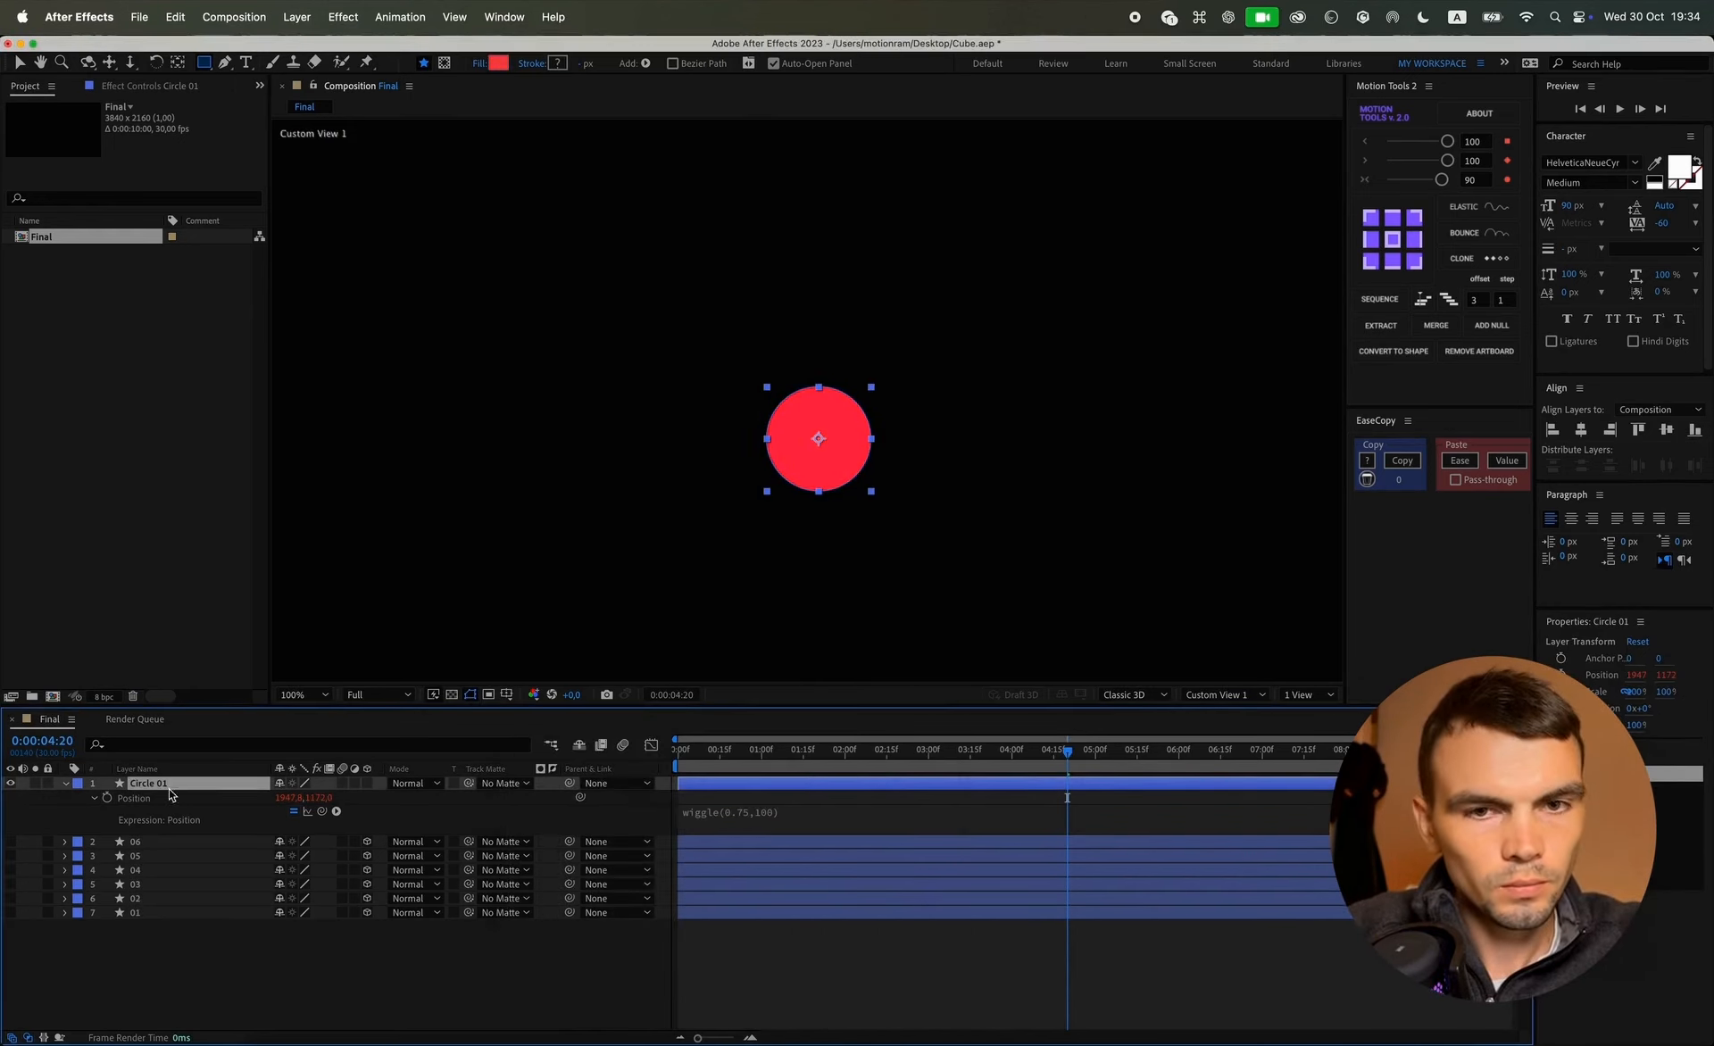
pyautogui.press('super+d')
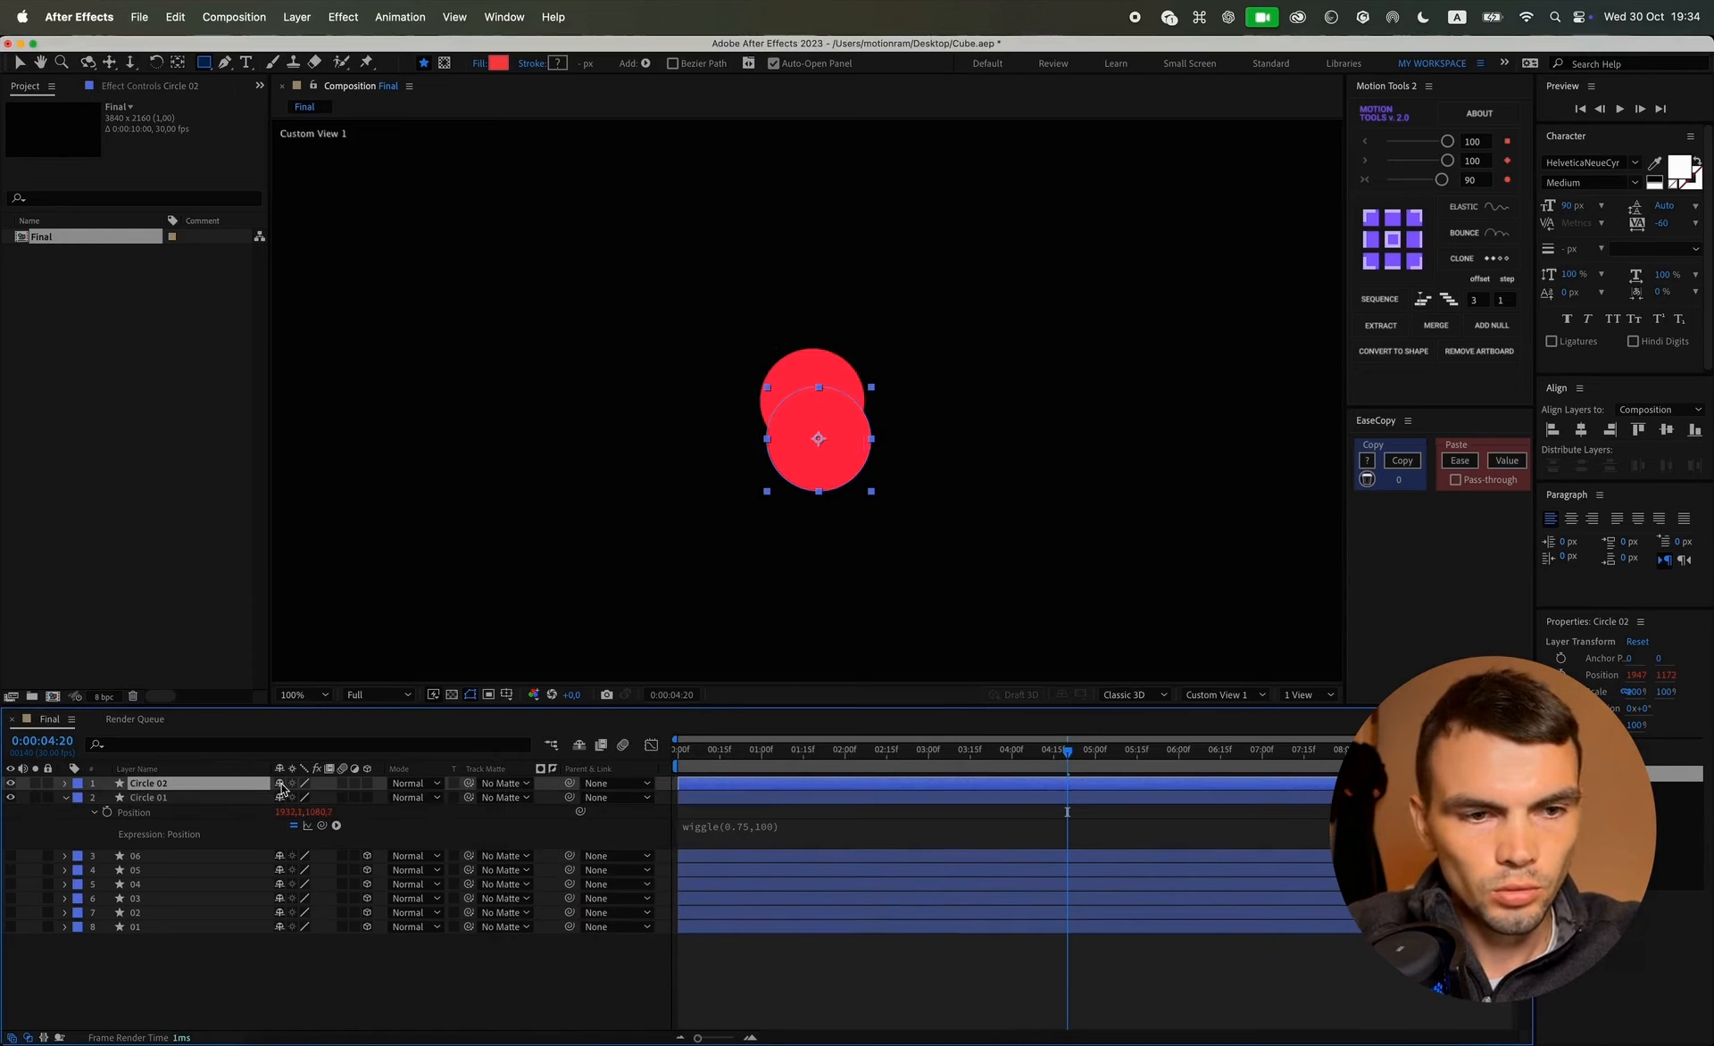
pyautogui.press('super+d')
pyautogui.press('super+d')
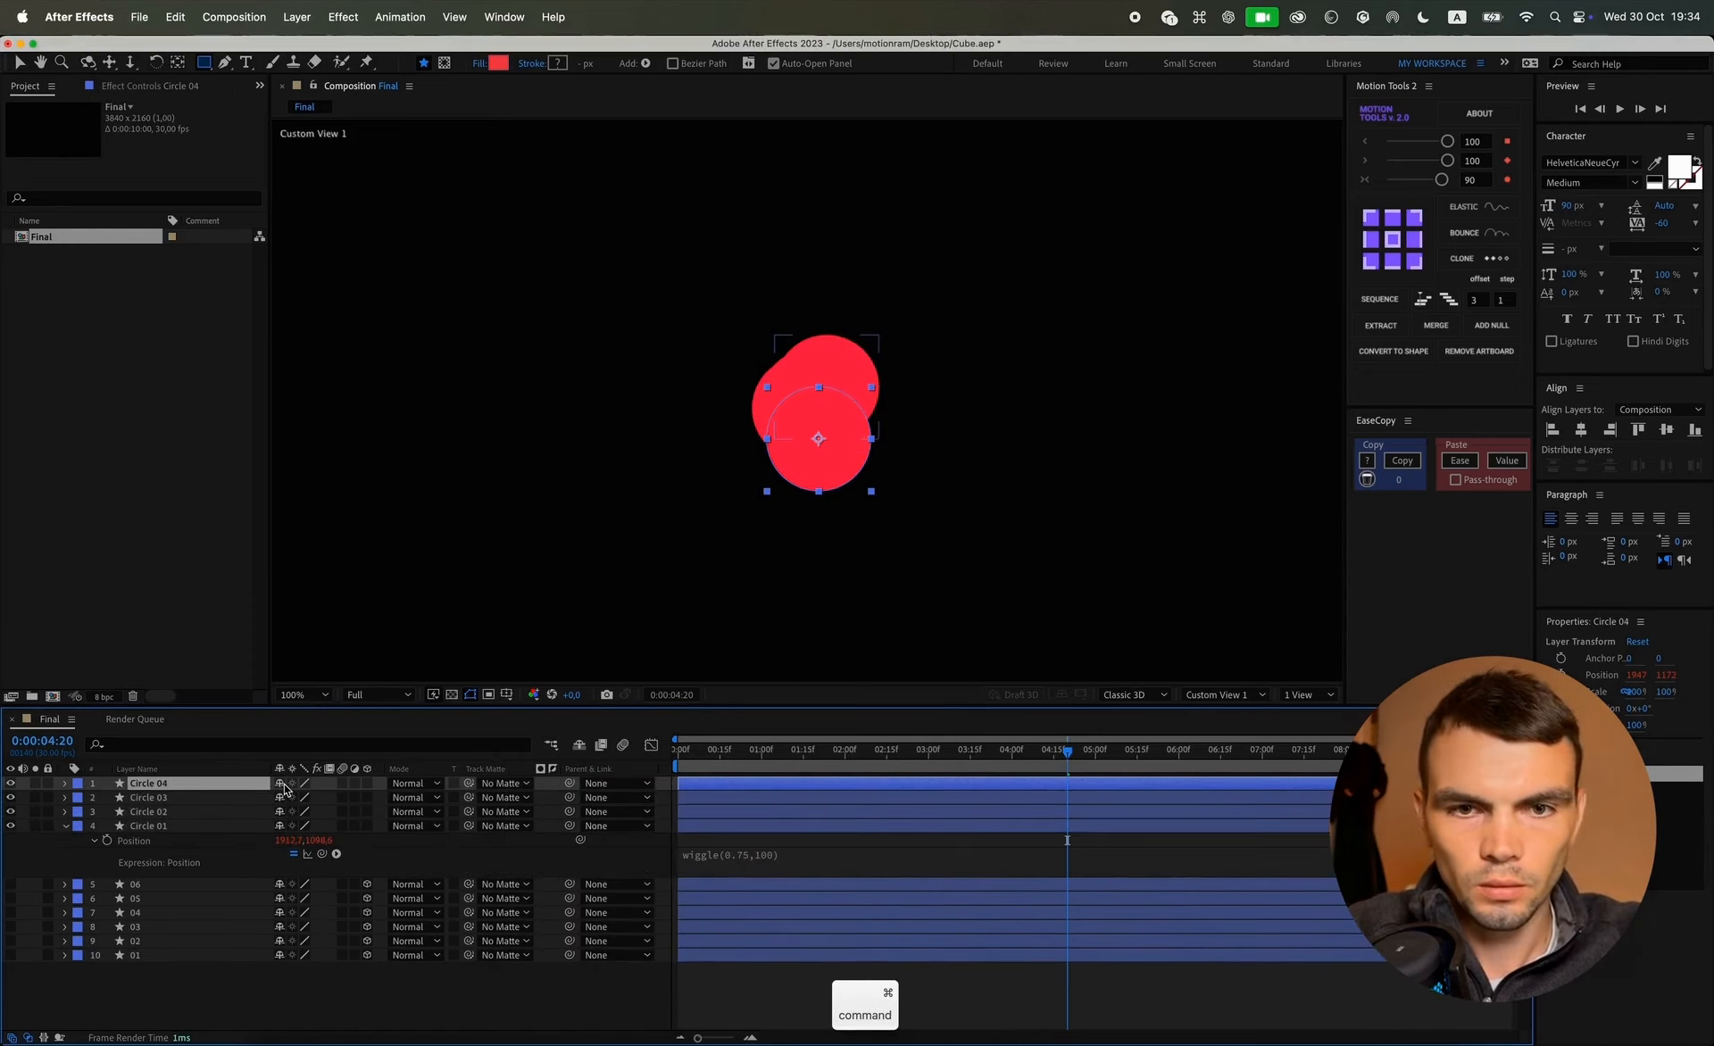
pyautogui.press('super+d')
pyautogui.press('super+d')
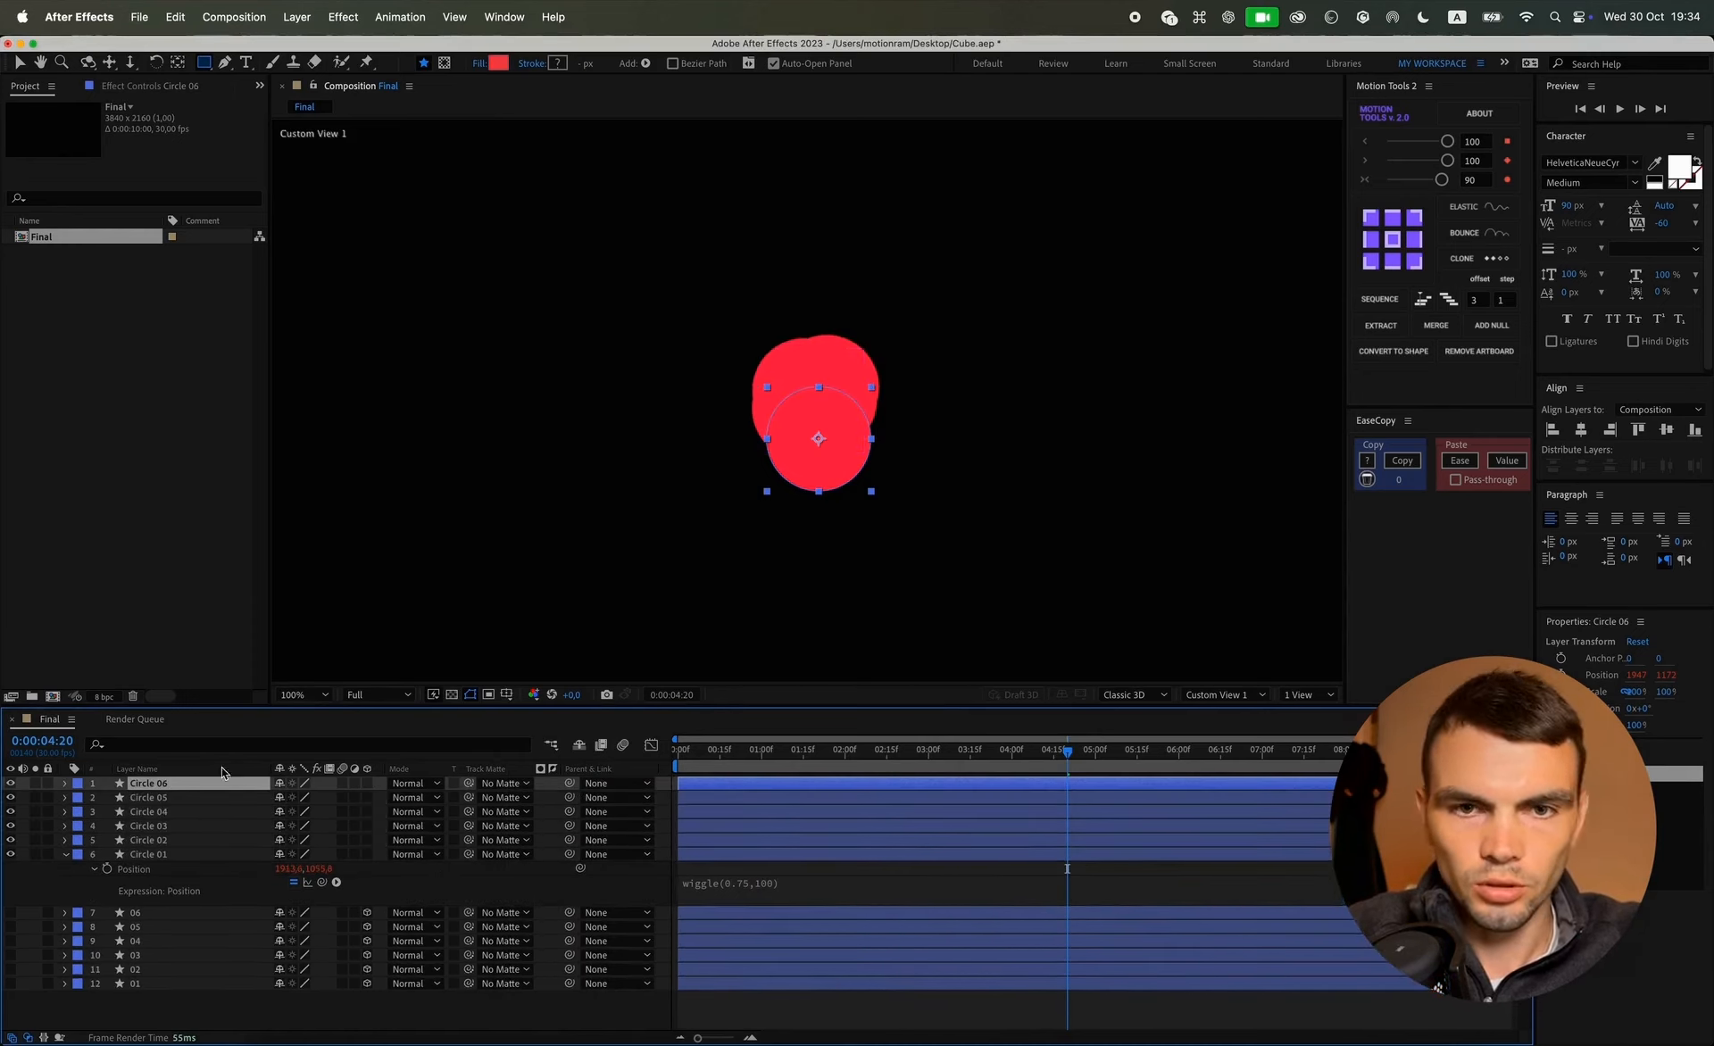
pyautogui.click(680, 750)
pyautogui.press('space')
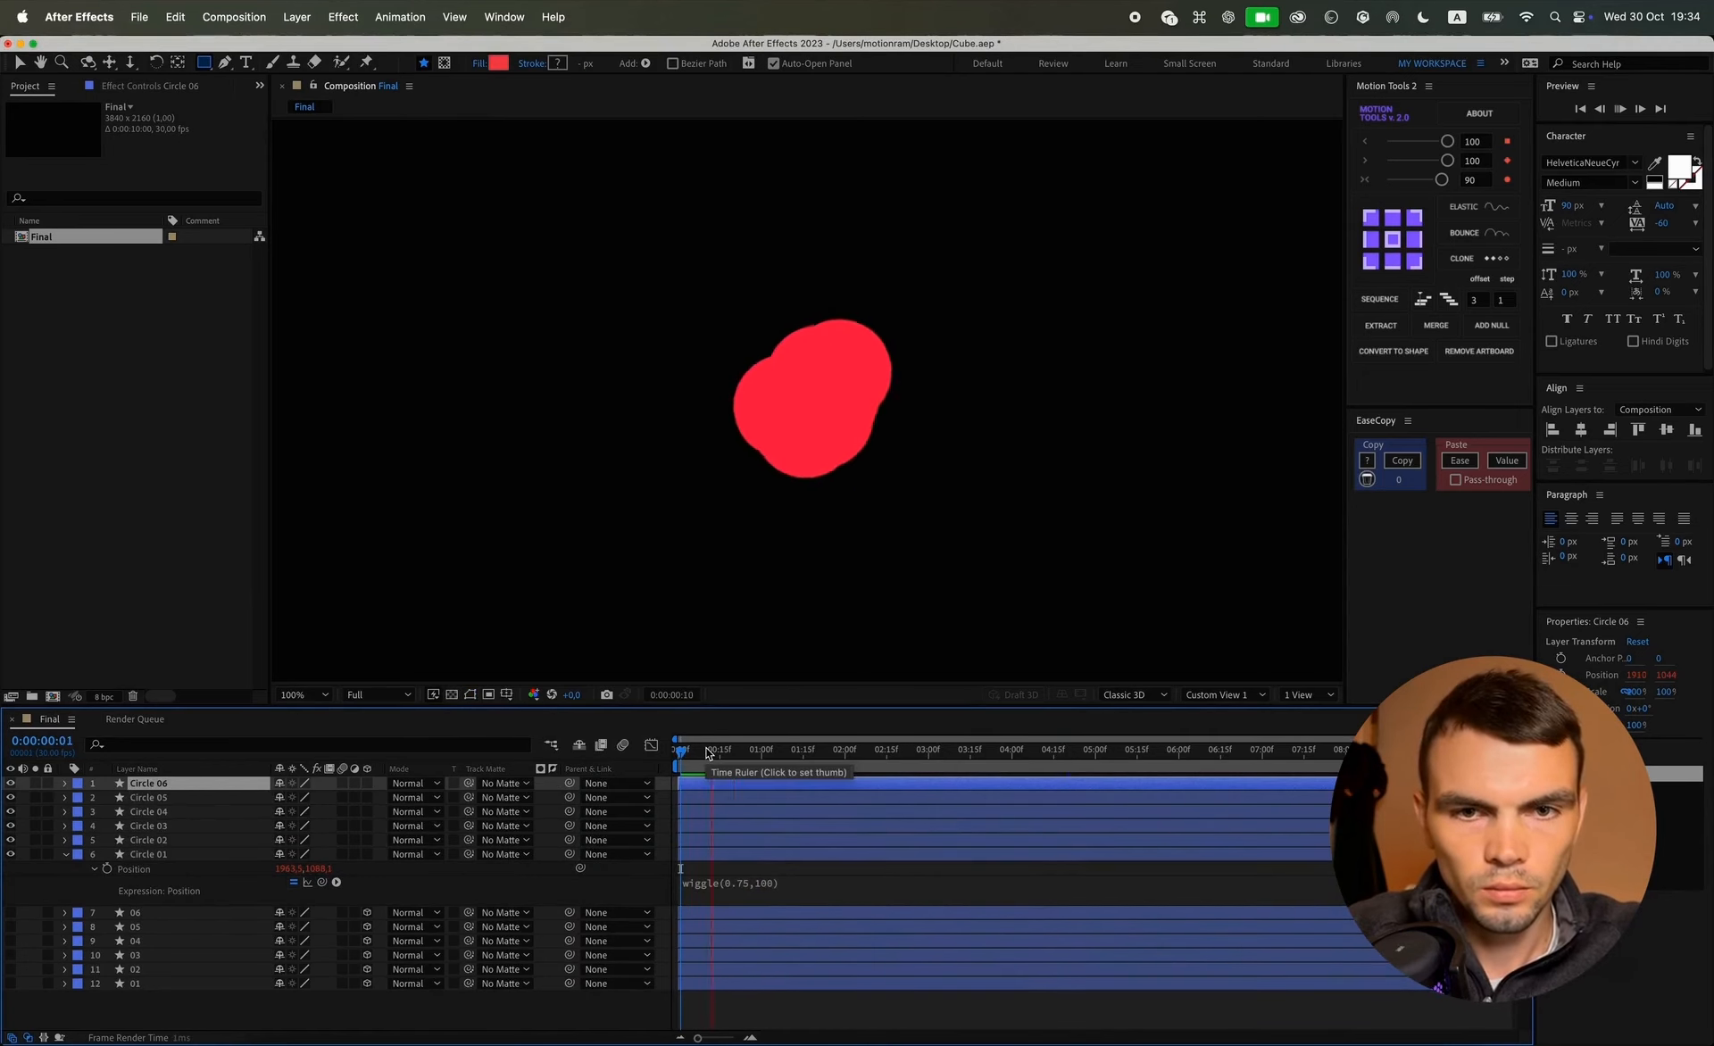
pyautogui.press('space')
# Step: Change the fill of Circle 02 to pink FF1DC5 and give Circle 03 a different fill hue
pyautogui.click(173, 841)
pyautogui.click(493, 64)
pyautogui.moveTo(758, 777); pyautogui.dragTo(758, 806)
pyautogui.press('Return')
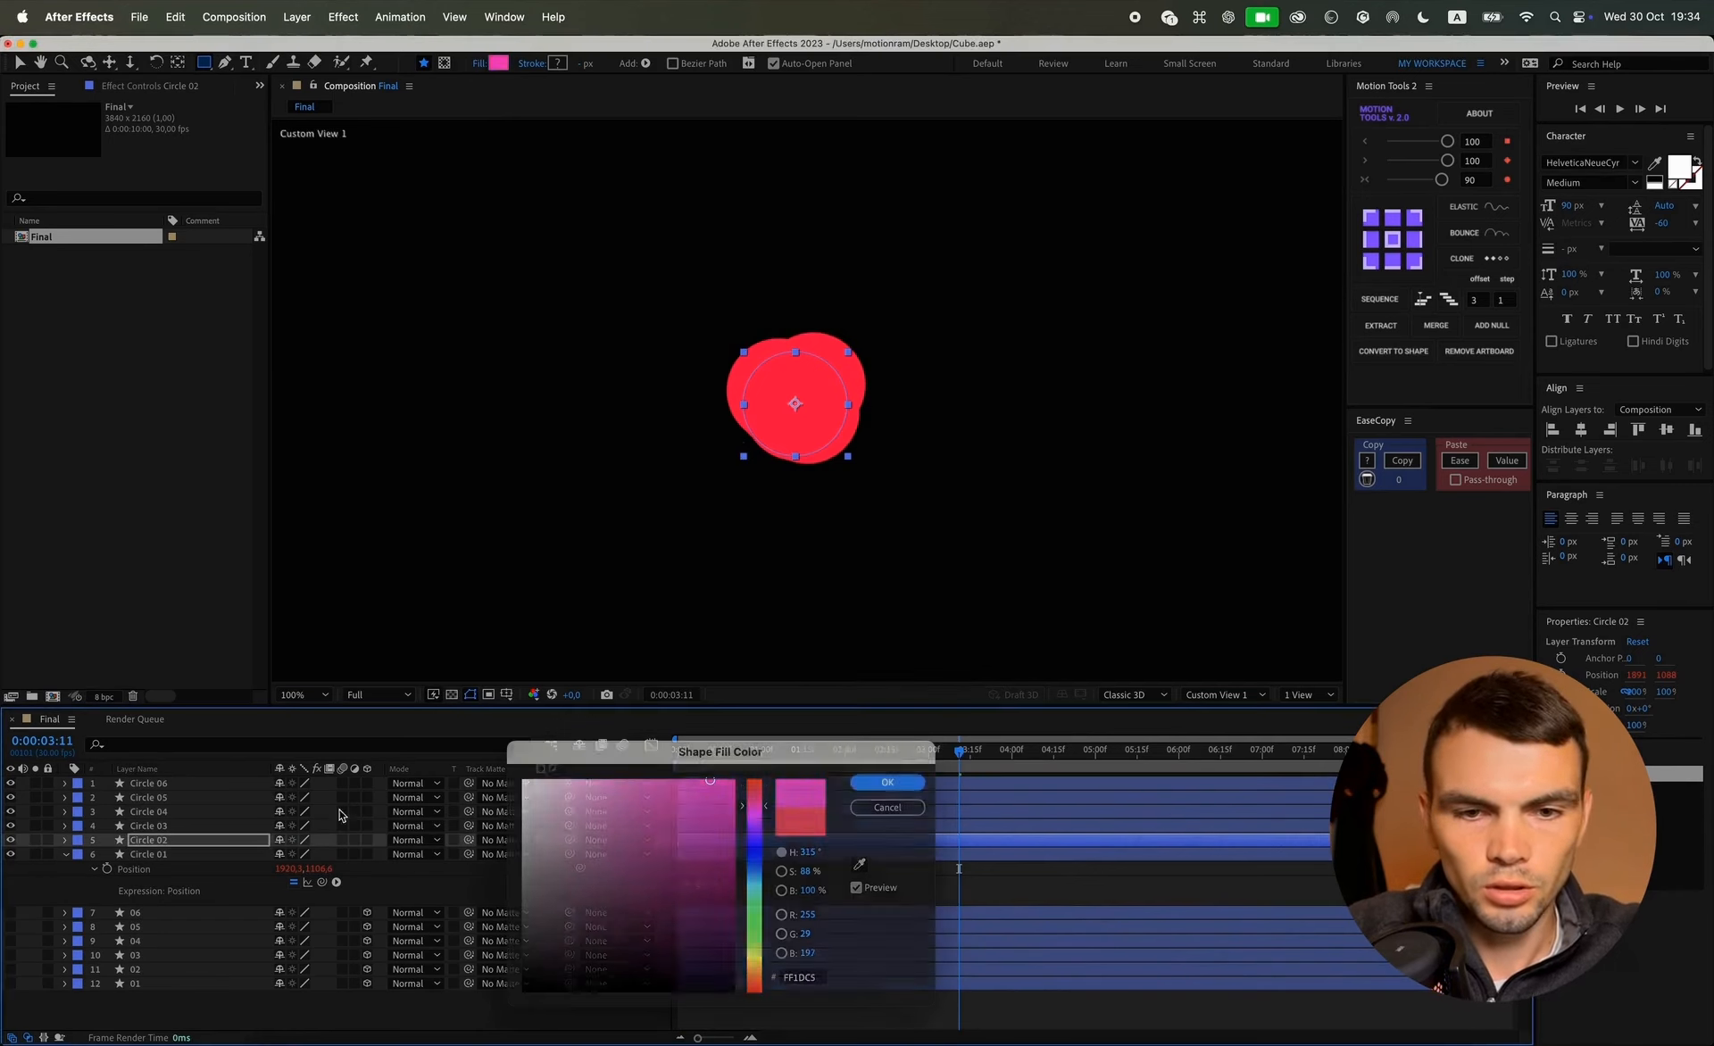
pyautogui.click(339, 826)
pyautogui.click(497, 63)
pyautogui.moveTo(748, 832)
pyautogui.mouseDown()
pyautogui.moveTo(754, 972)
pyautogui.moveTo(753, 811)
pyautogui.mouseUp()
pyautogui.click(887, 782)
# Step: Fill Circle 04 with yellow and Circle 05 with orange-red
pyautogui.click(147, 811)
pyautogui.click(497, 64)
pyautogui.click(875, 783)
pyautogui.press('super+Up')
pyautogui.click(497, 64)
pyautogui.click(761, 997)
pyautogui.click(887, 782)
# Step: Change the fill of Circle 06 to a very pale pink
pyautogui.press('super+Up')
pyautogui.click(497, 63)
pyautogui.click(572, 786)
pyautogui.press('Return')
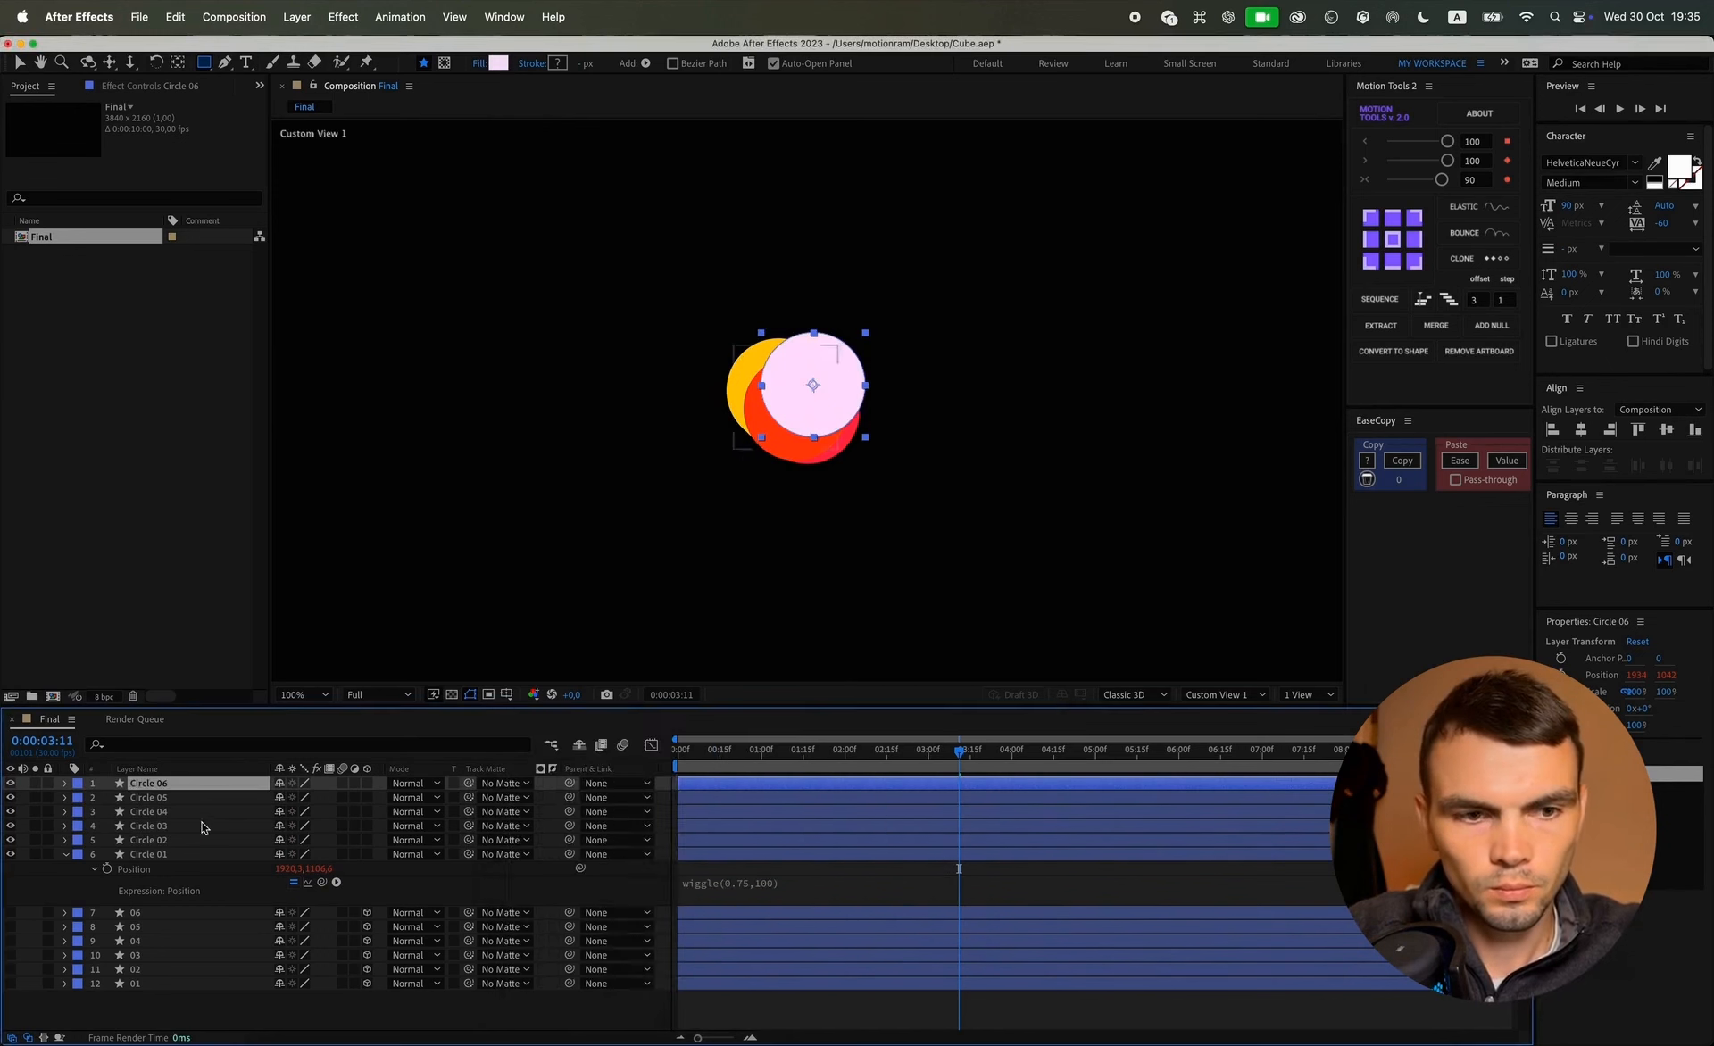
# Step: Apply Gaussian Blur (Legacy) to Circle 01, try a Blurriness of 150 and settle on 100
pyautogui.click(175, 859)
pyautogui.hotkey('ctrl', 'space')
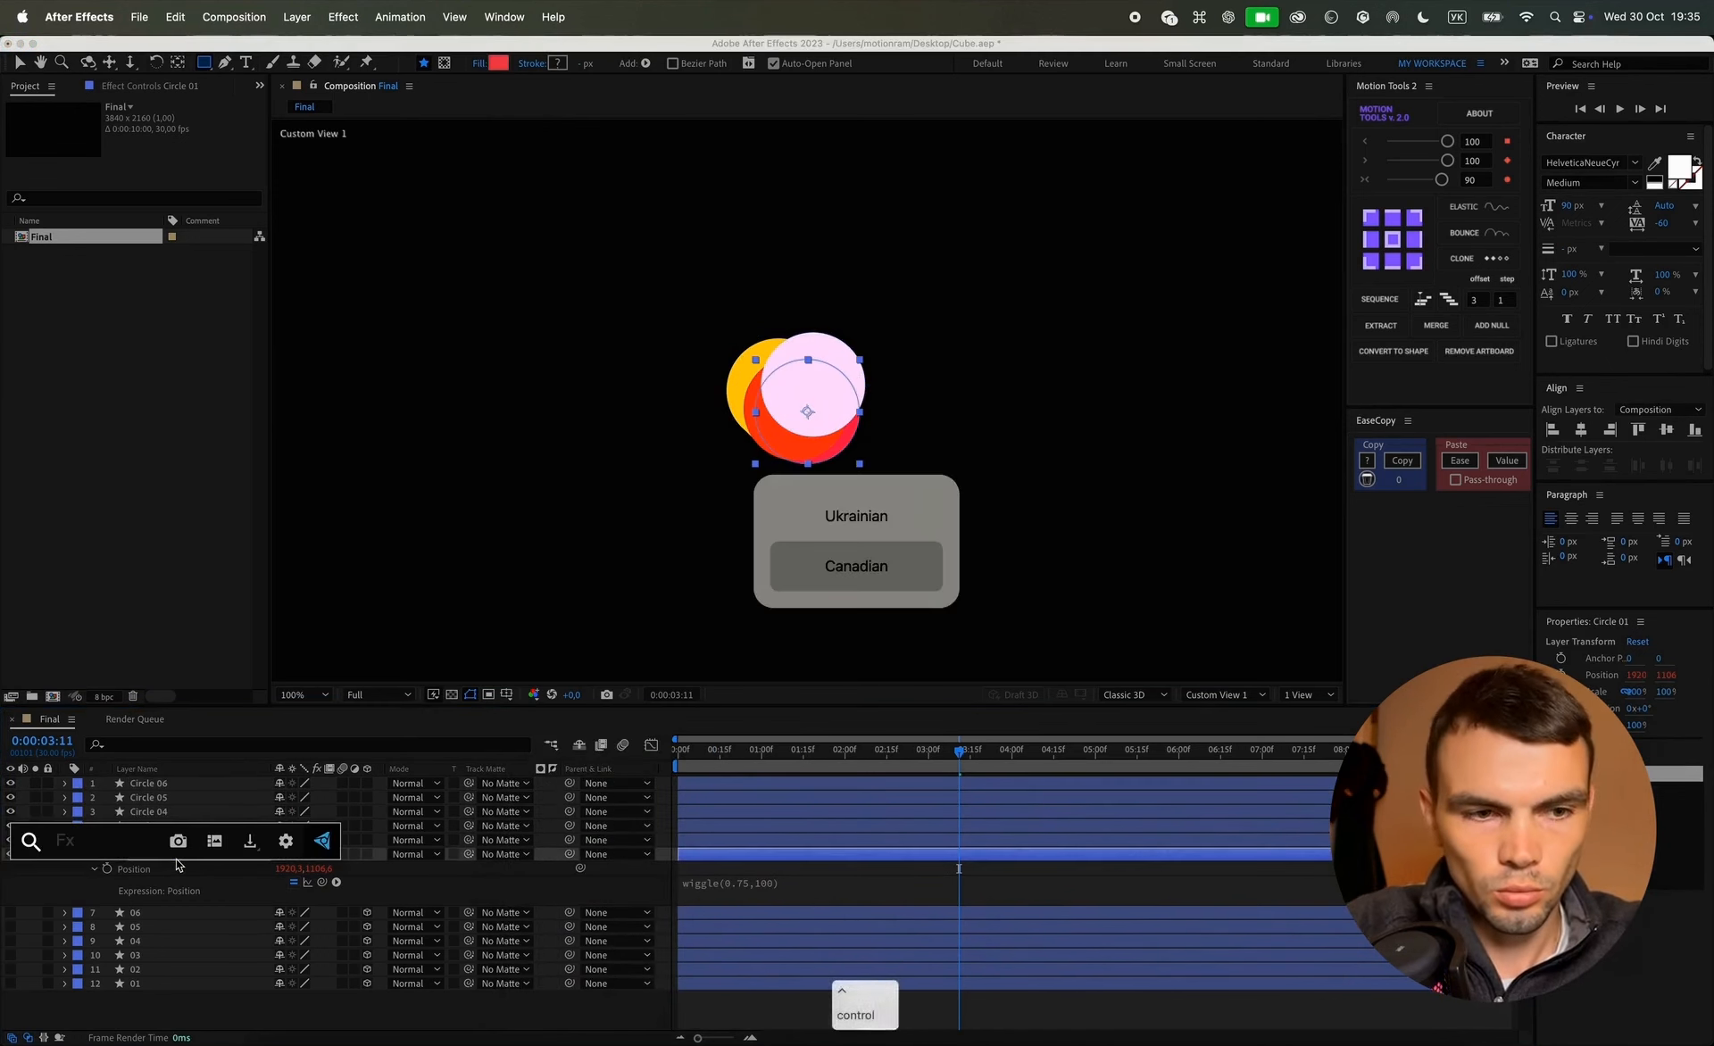
pyautogui.write('blur')
pyautogui.press('Return')
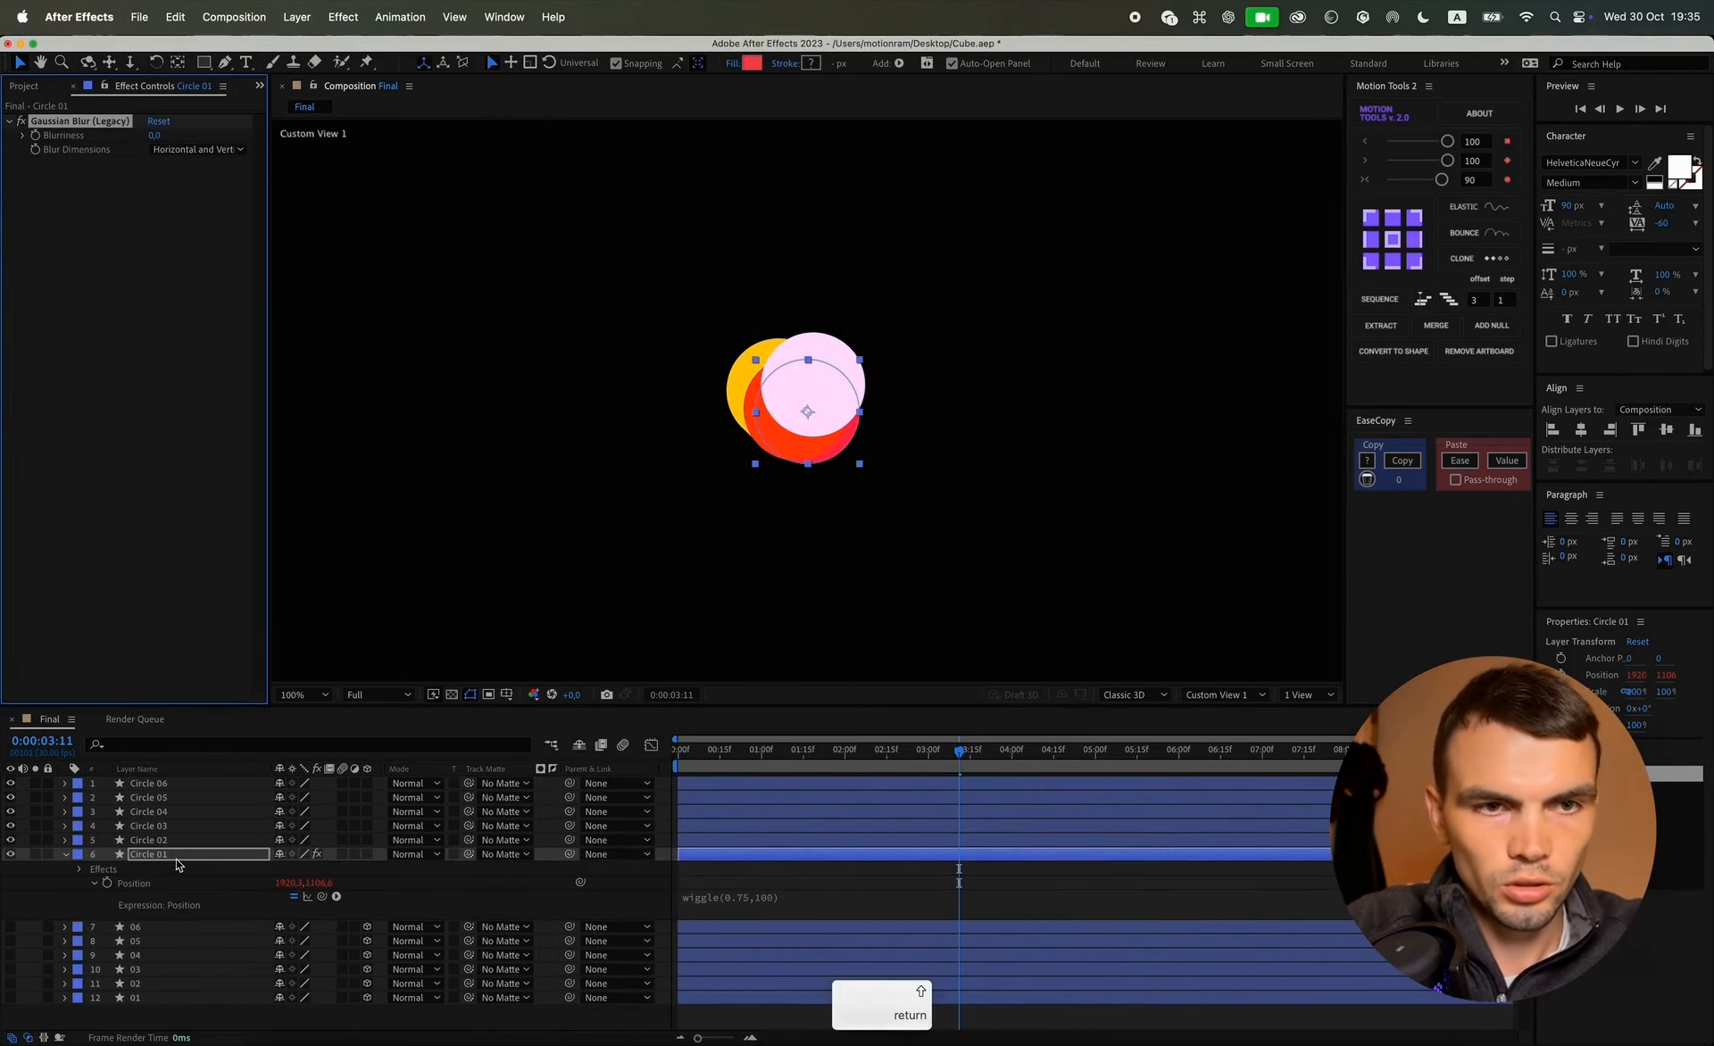
pyautogui.click(153, 139)
pyautogui.write('150')
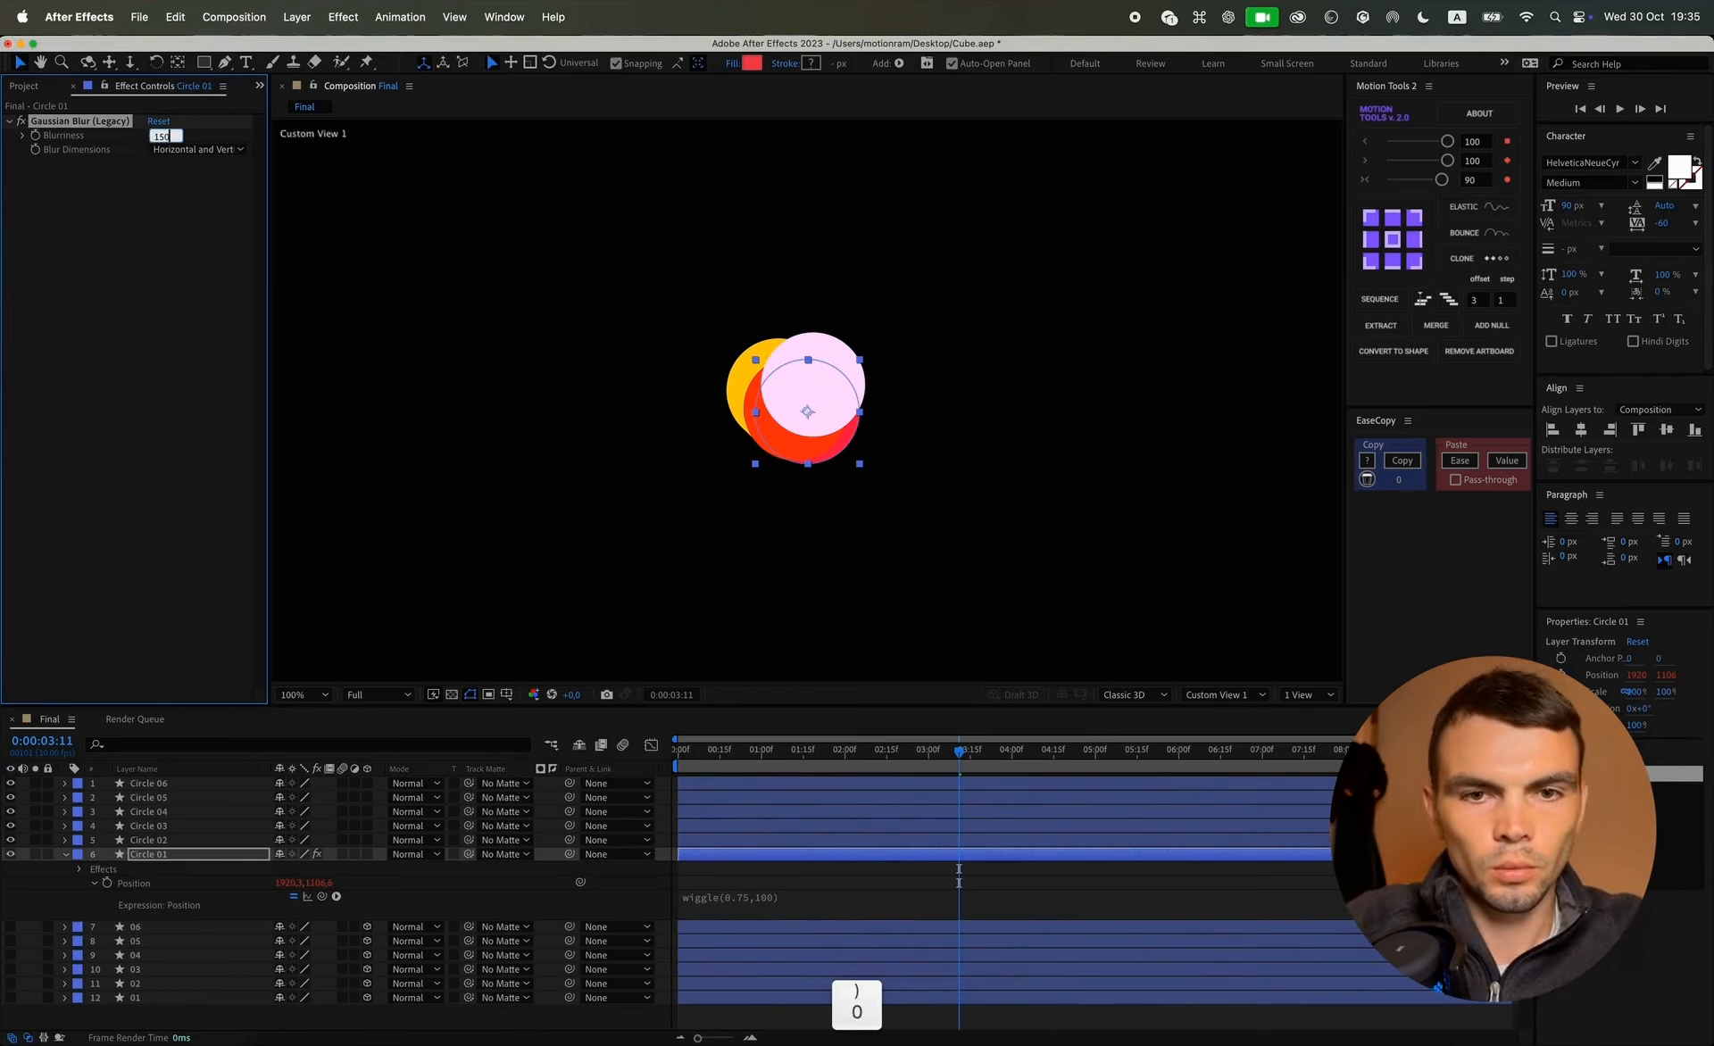
pyautogui.press('Return')
pyautogui.click(157, 138)
pyautogui.write('100')
pyautogui.press('Return')
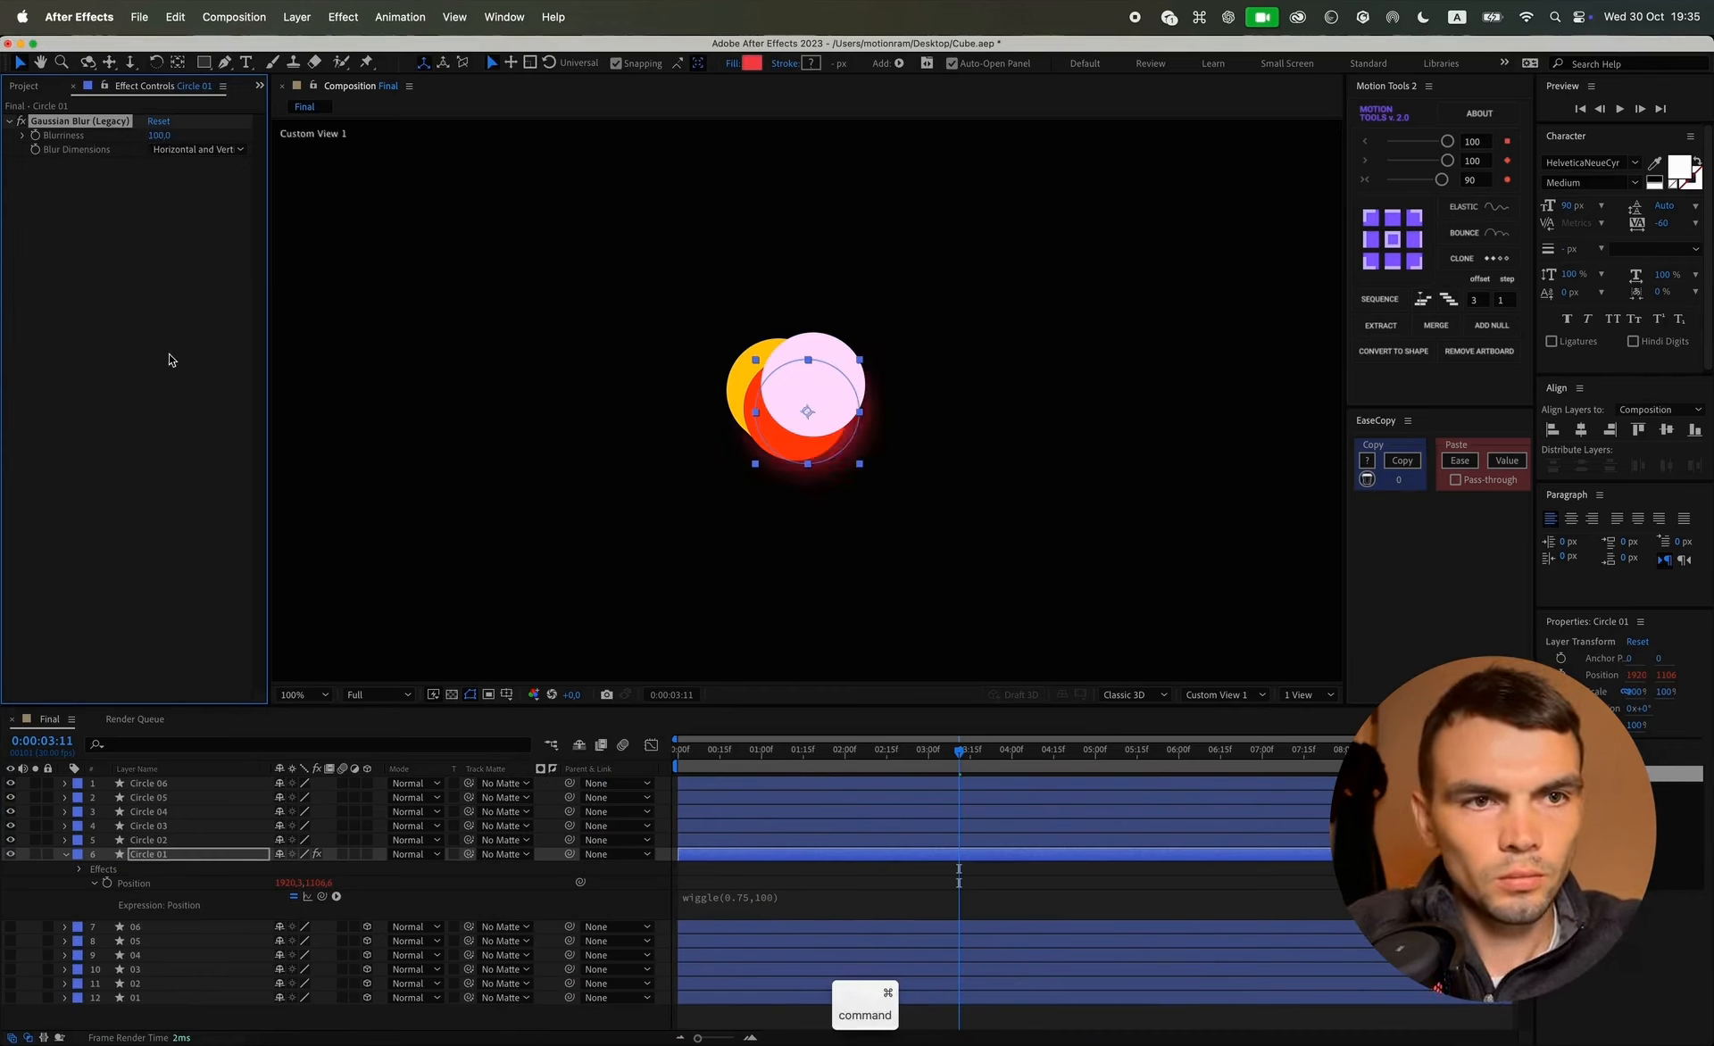
# Step: Copy the Gaussian Blur effect from Circle 01 to the layers Circle 02 through Circle 06
pyautogui.keyDown('shift'); pyautogui.click(165, 785); pyautogui.keyUp('shift')
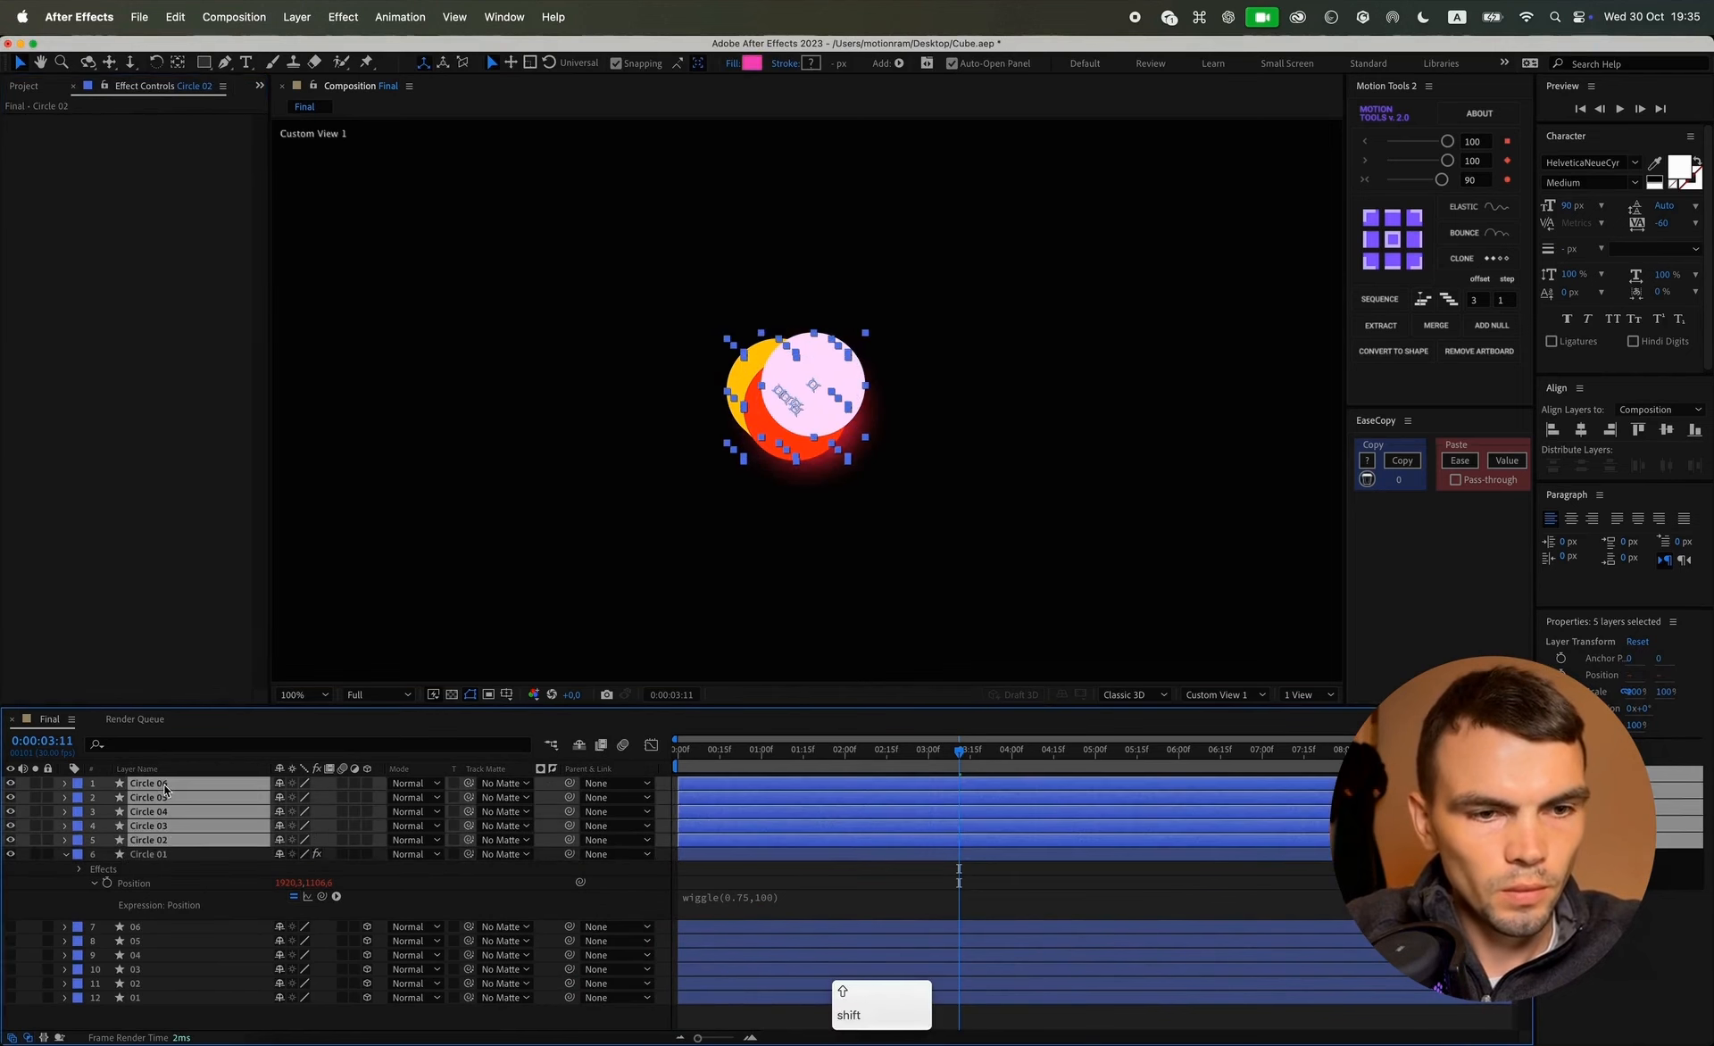
pyautogui.press('super+v')
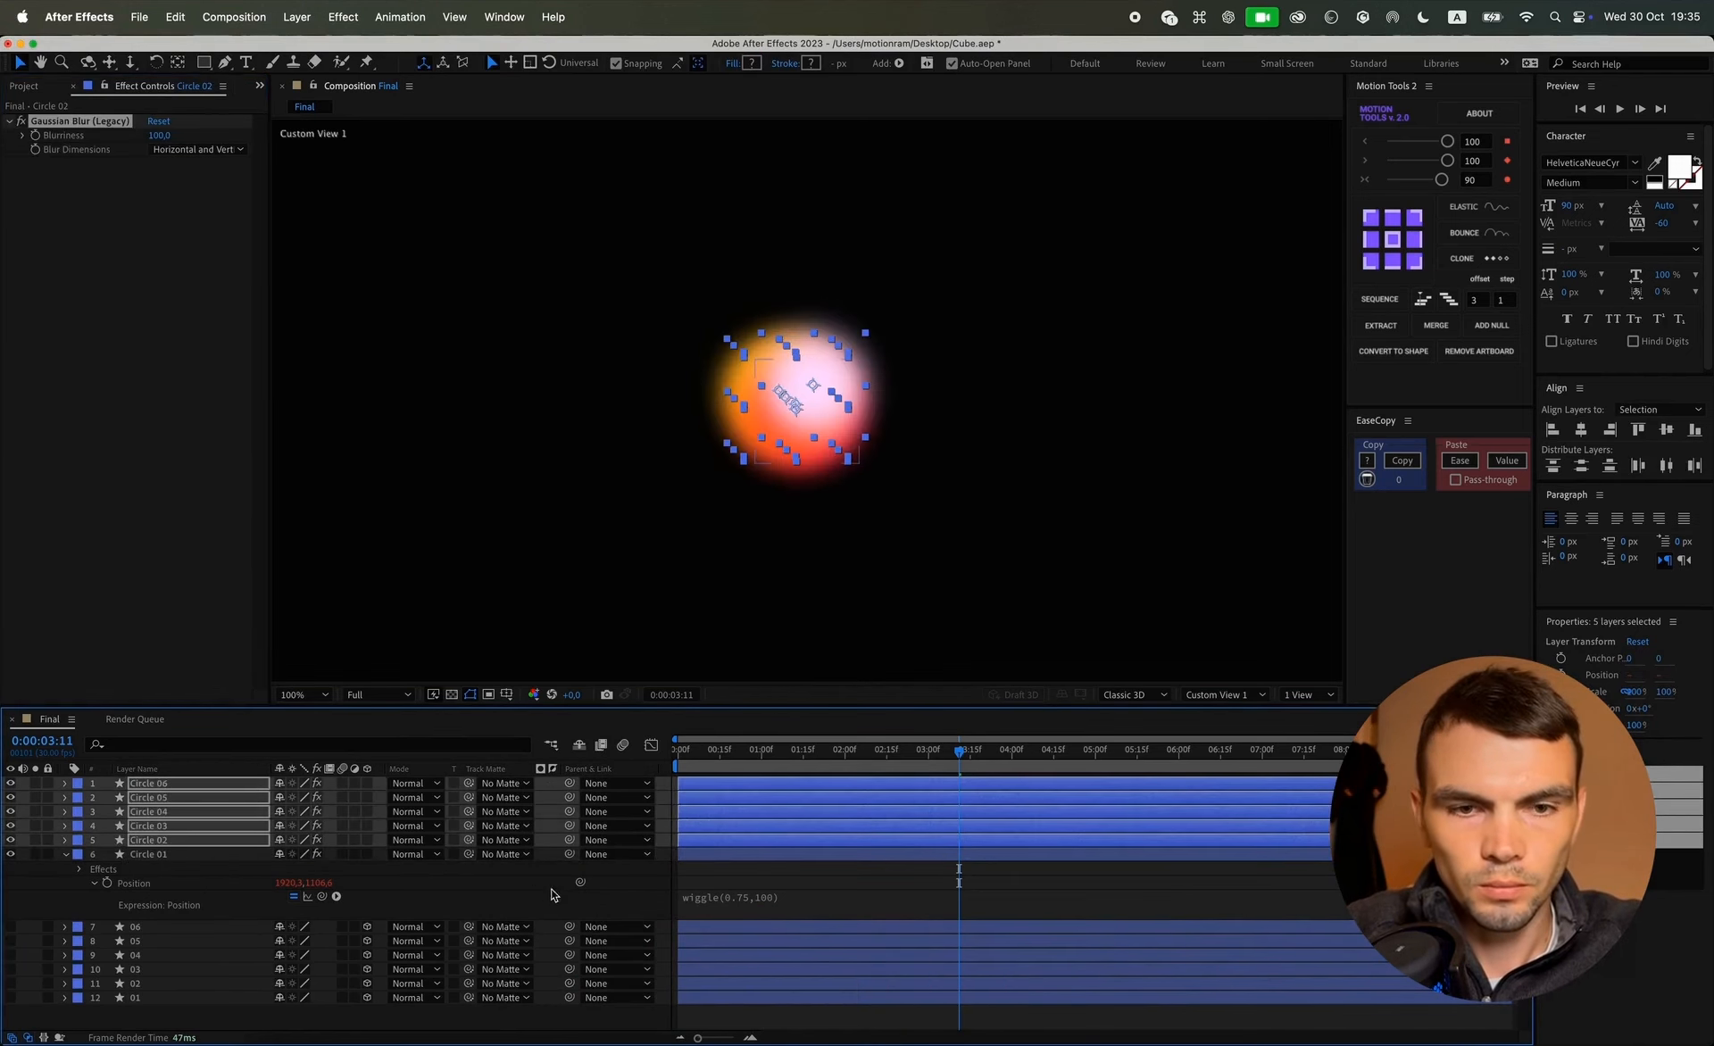
# Step: Deselect all layers and preview the blurred circles' animation from the start of the timeline
pyautogui.press('F2')
pyautogui.press('Home')
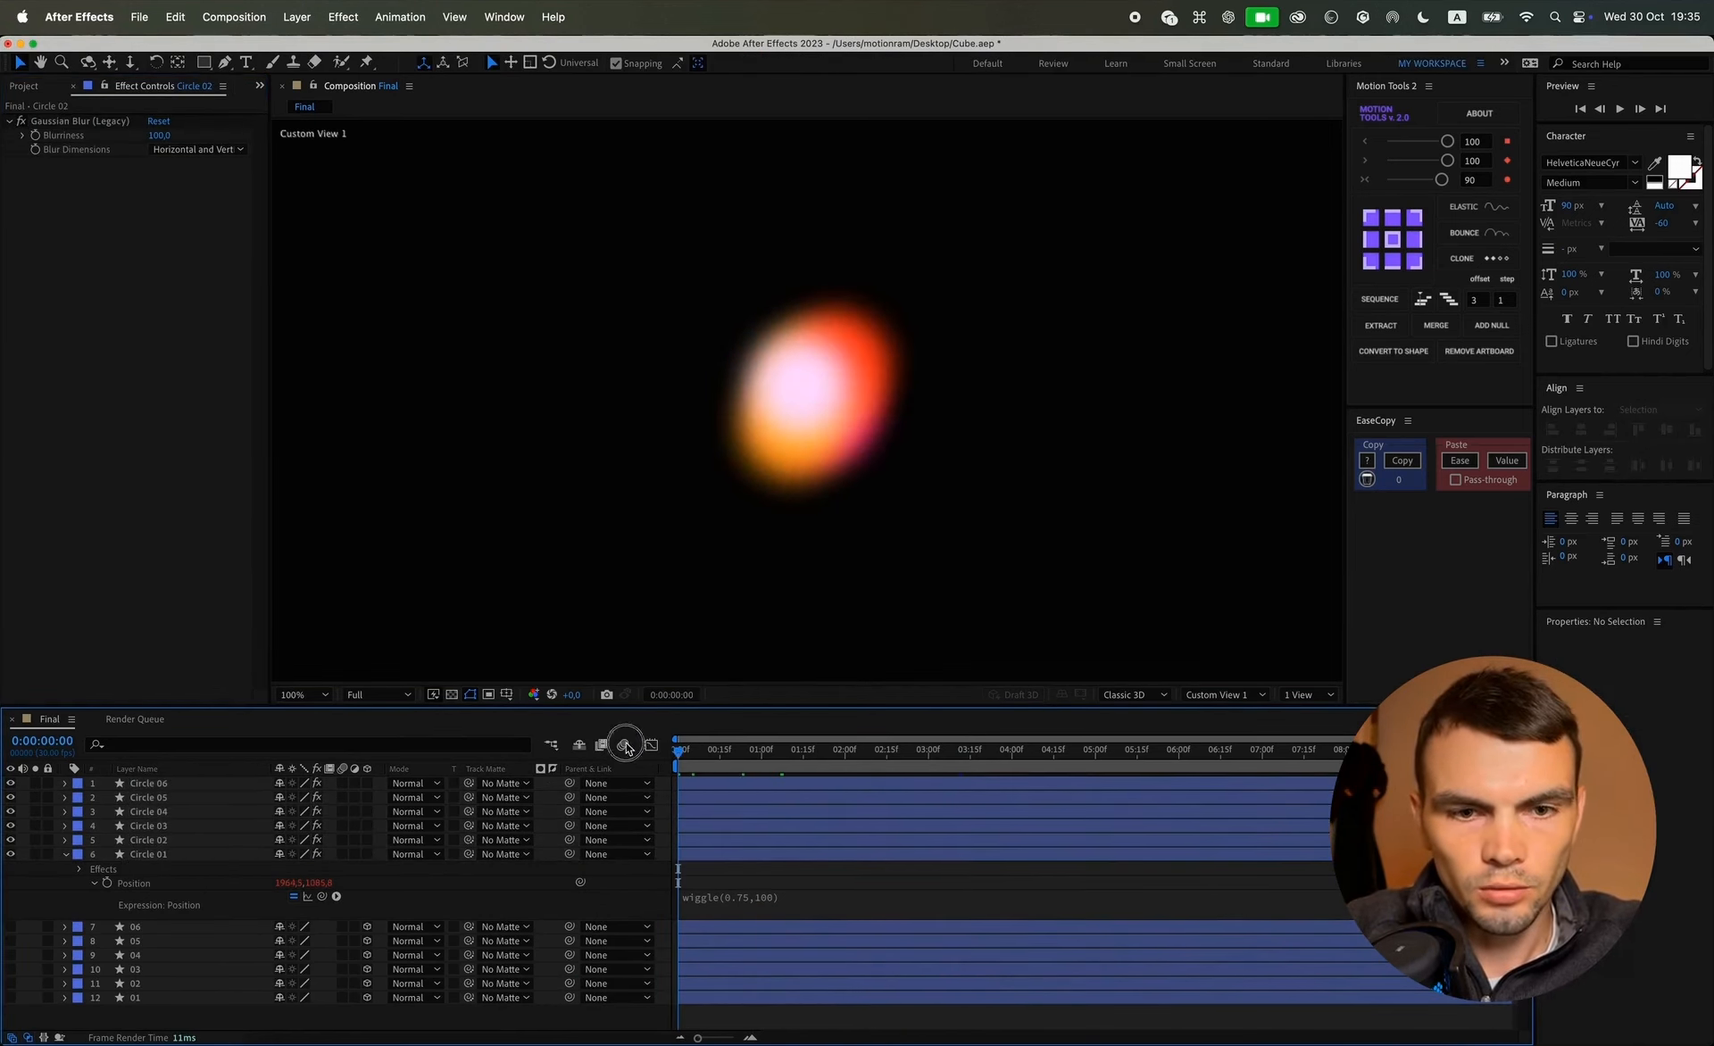
pyautogui.press('space')
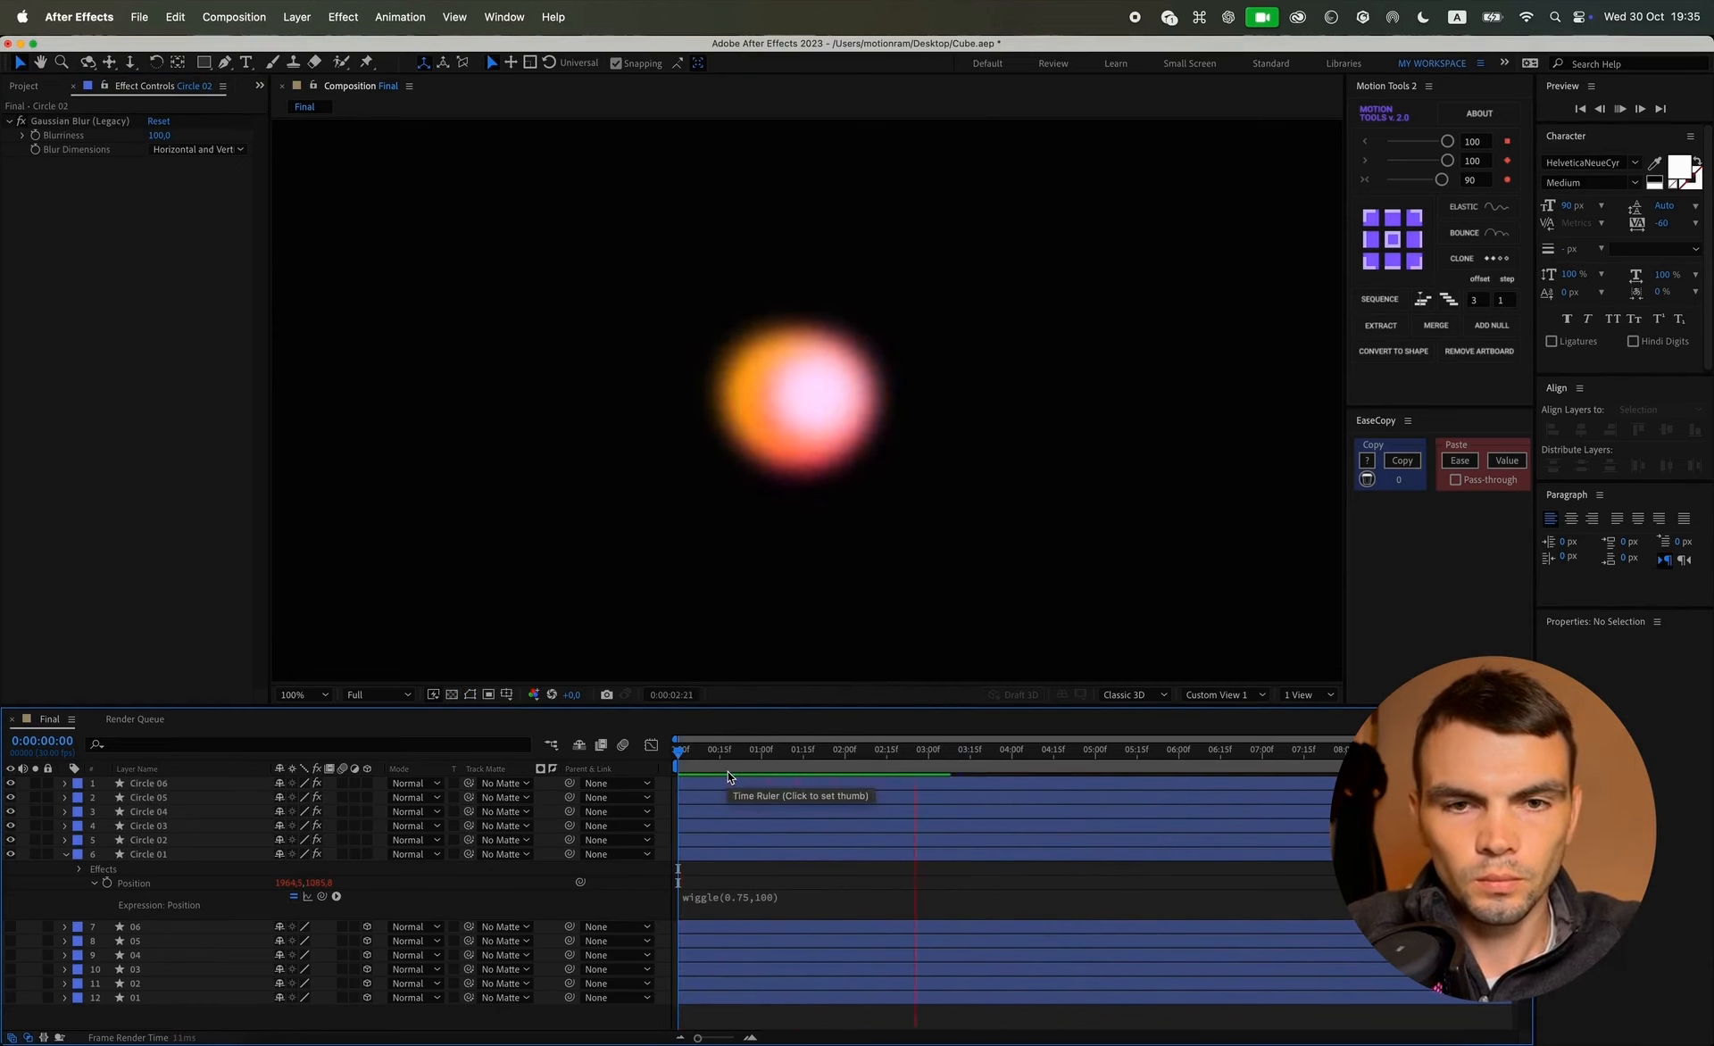
# Step: Create a new shape layer and add an ellipse and a fill to it
pyautogui.rightClick(313, 930)
pyautogui.moveTo(427, 826)
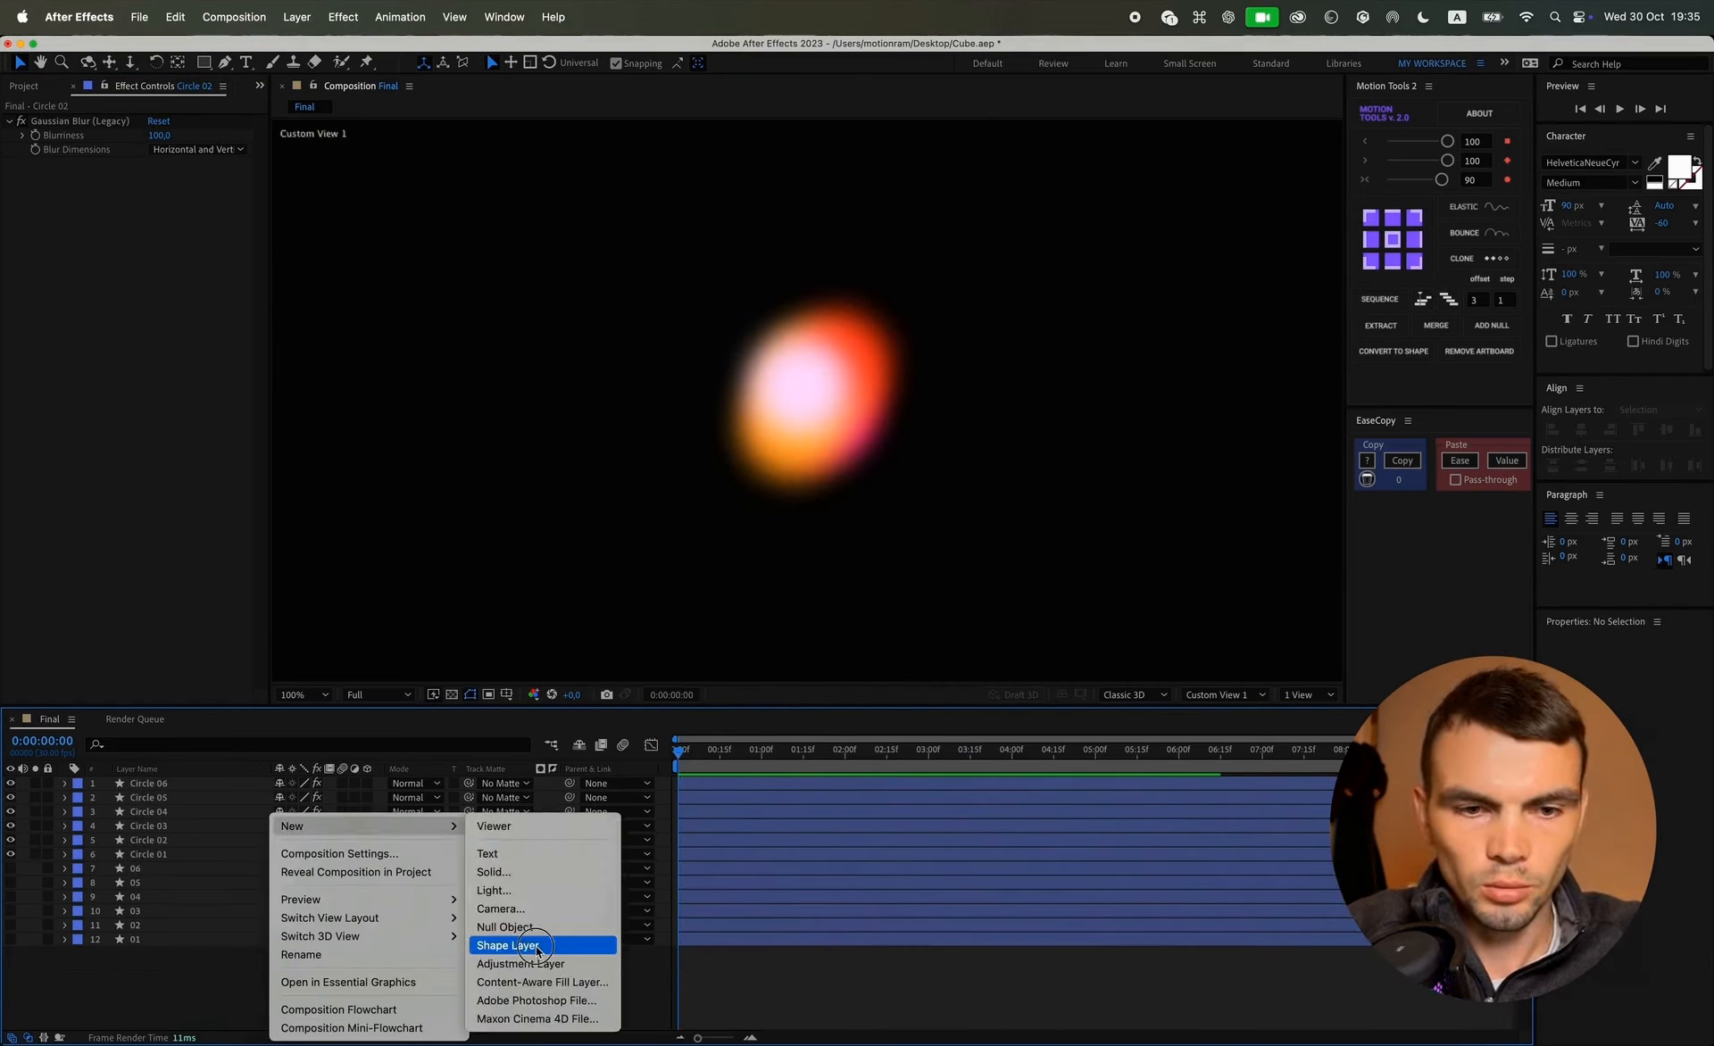
pyautogui.click(535, 947)
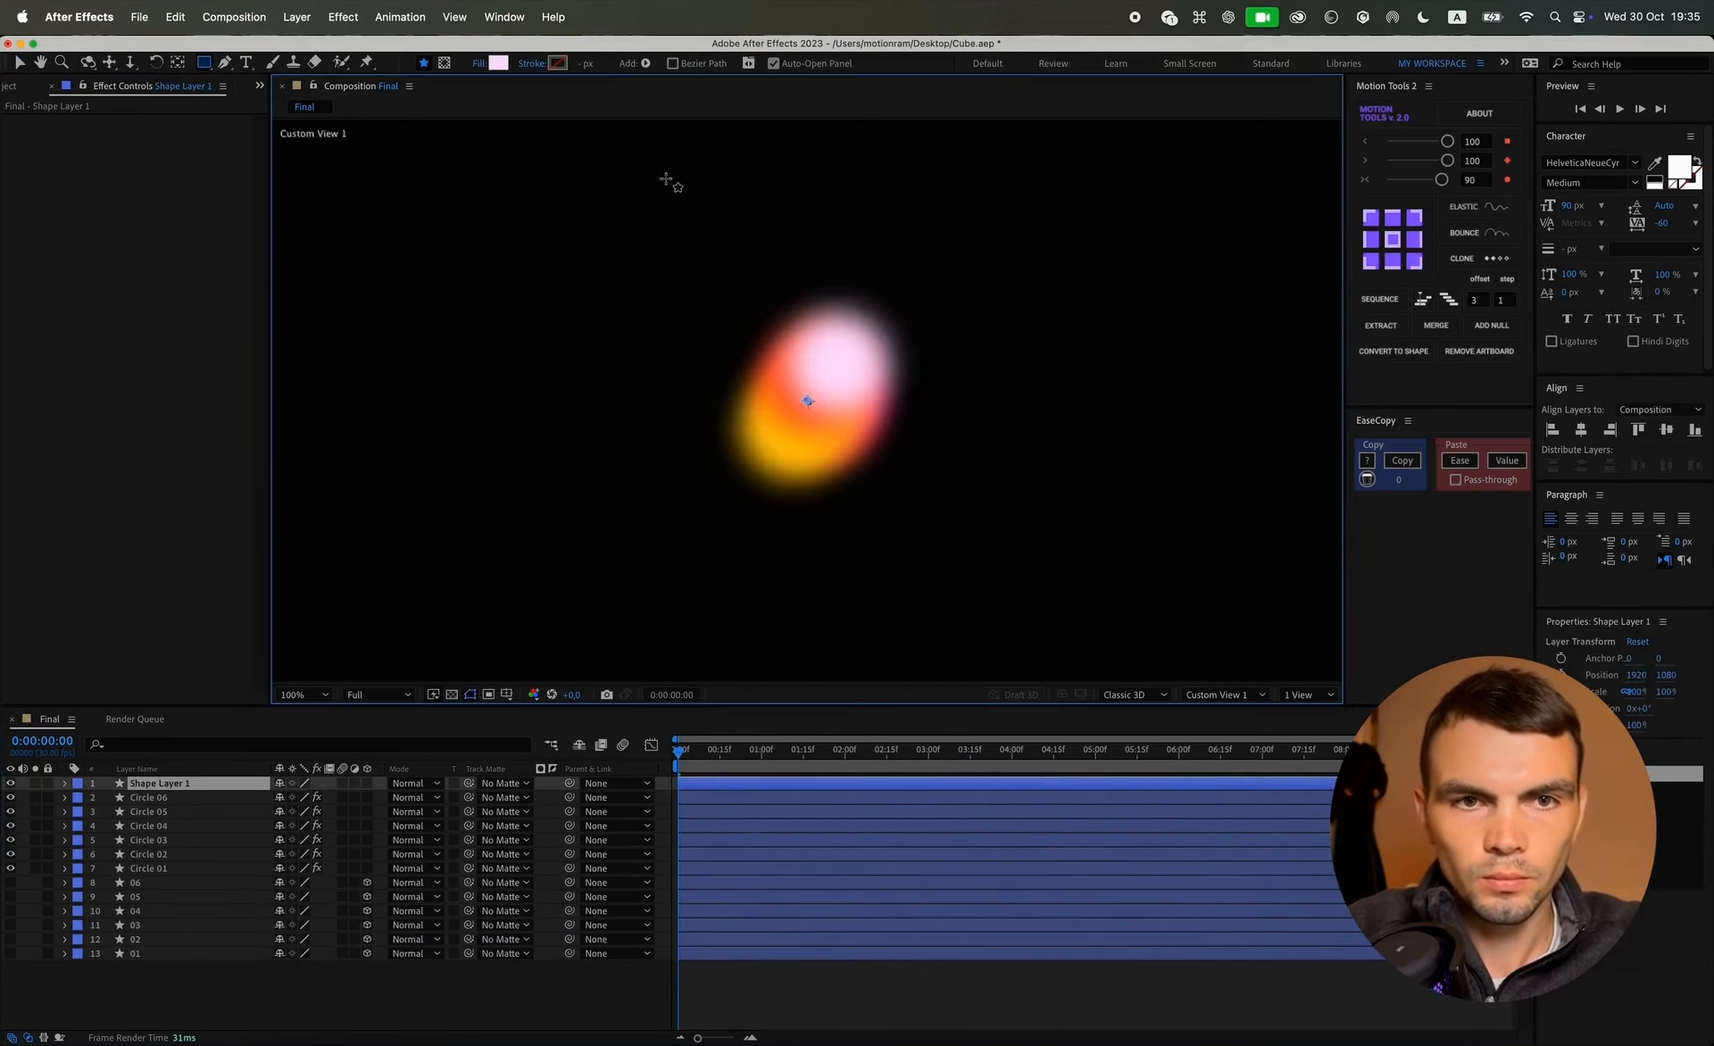
pyautogui.click(645, 64)
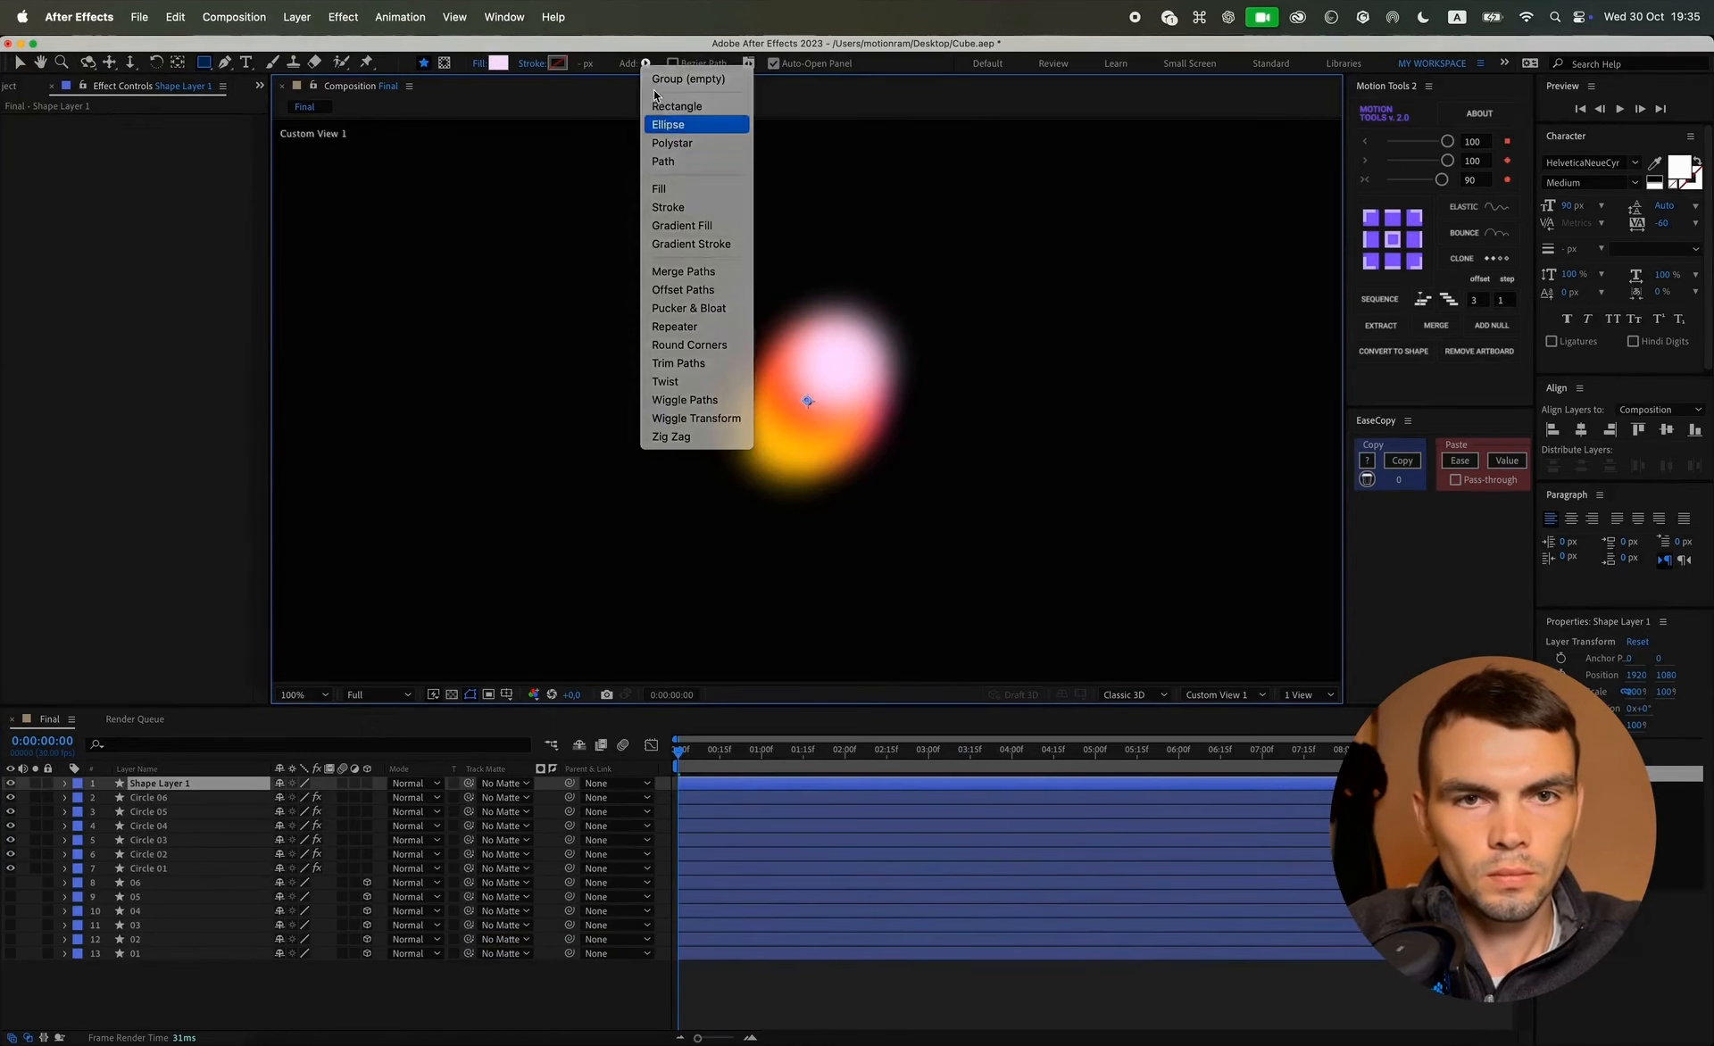
pyautogui.click(667, 124)
pyautogui.click(670, 192)
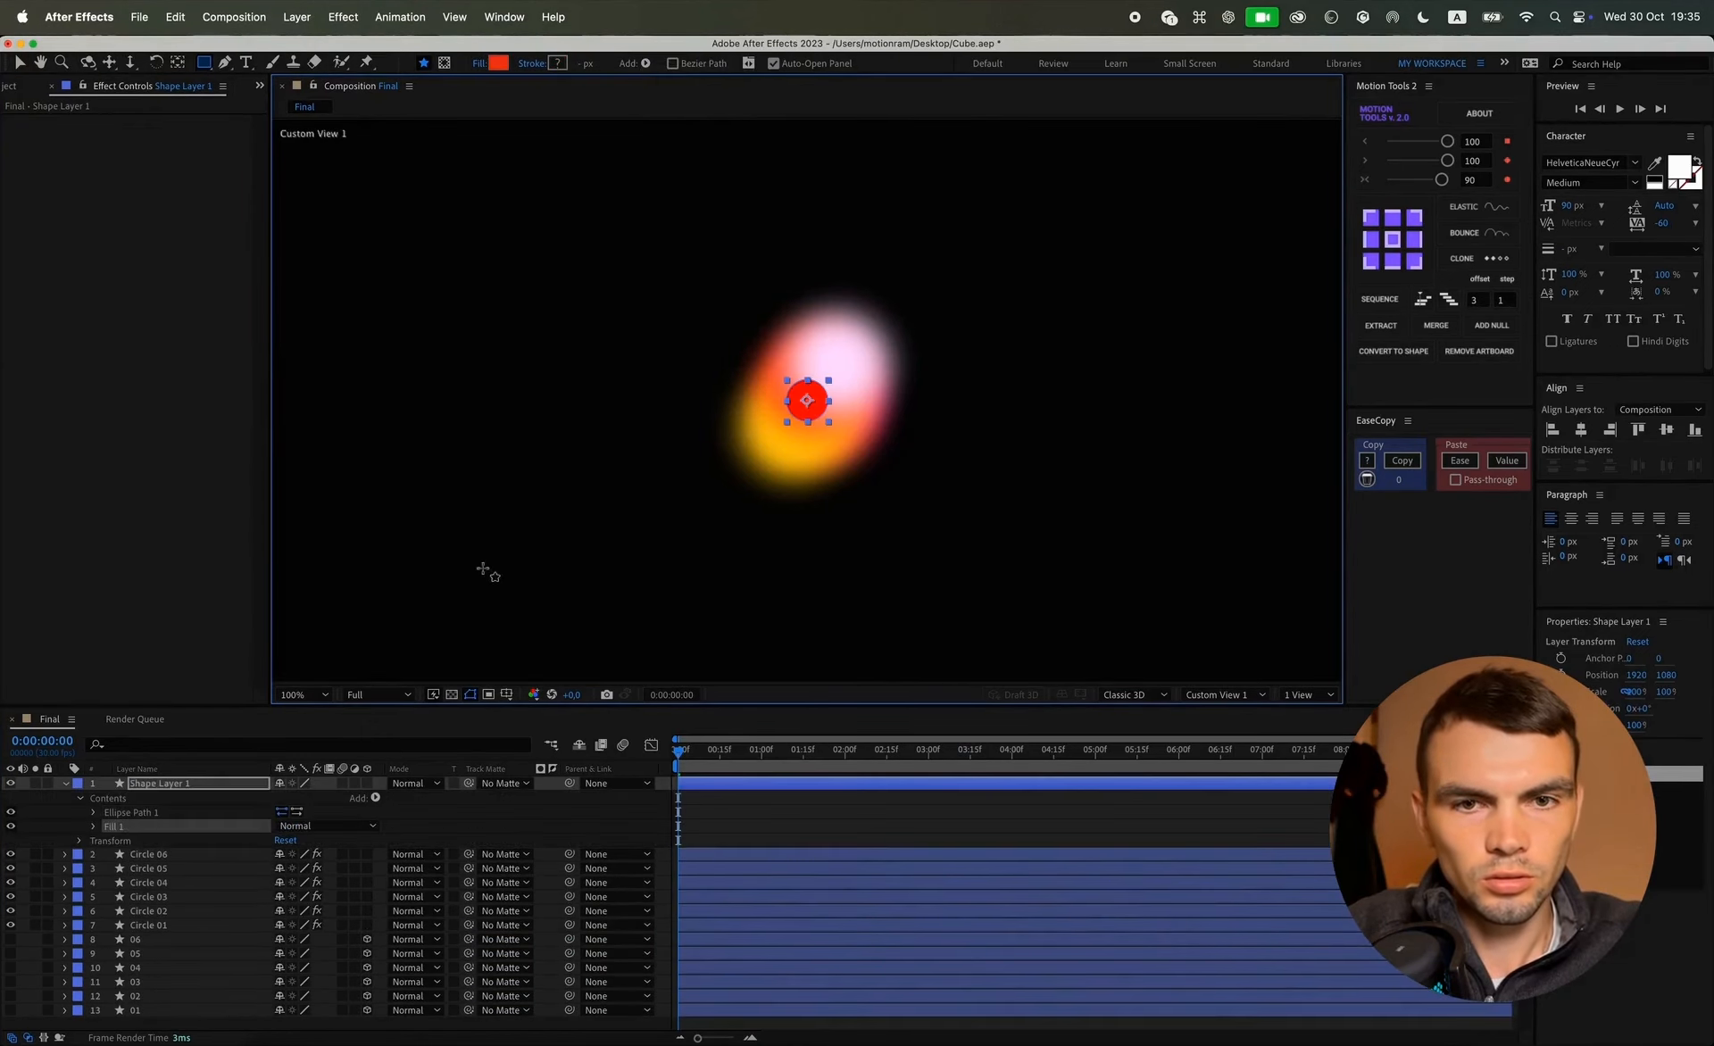
# Step: Try ellipse sizes of 400 and 300, settle on 350, and check it against the moving circles
pyautogui.click(99, 813)
pyautogui.click(299, 826)
pyautogui.write('400')
pyautogui.press('Return')
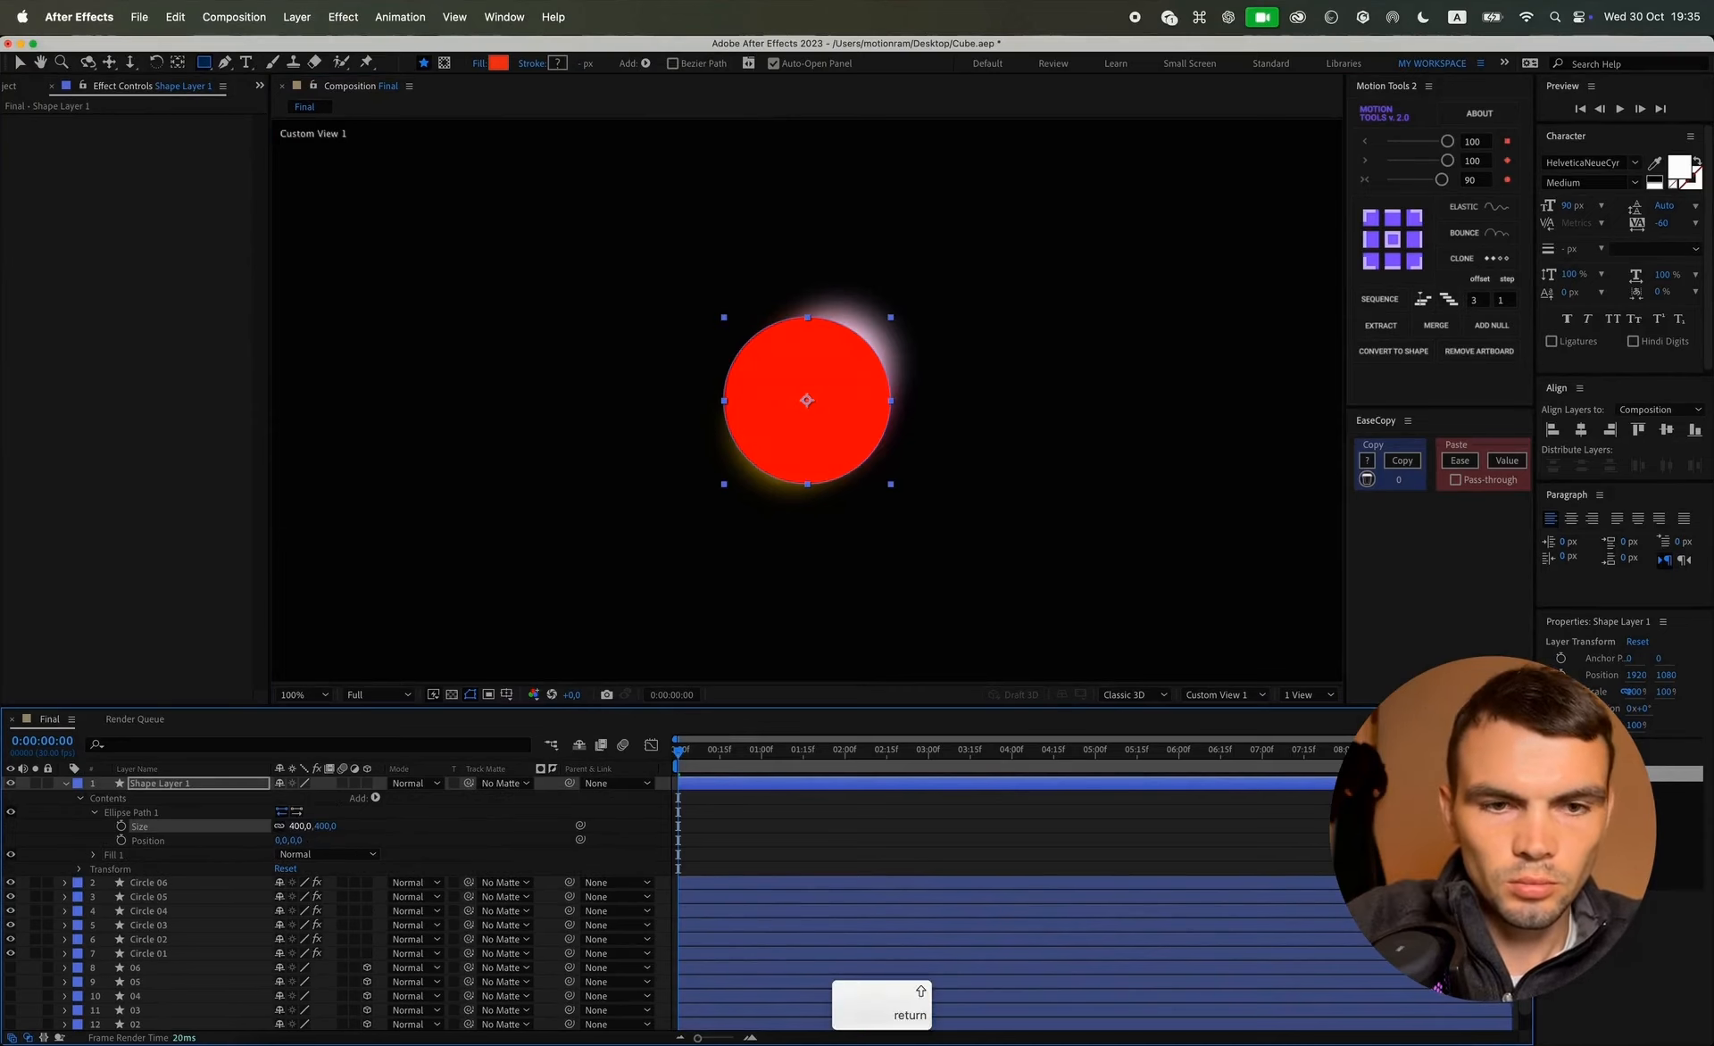
pyautogui.write('300')
pyautogui.press('Return')
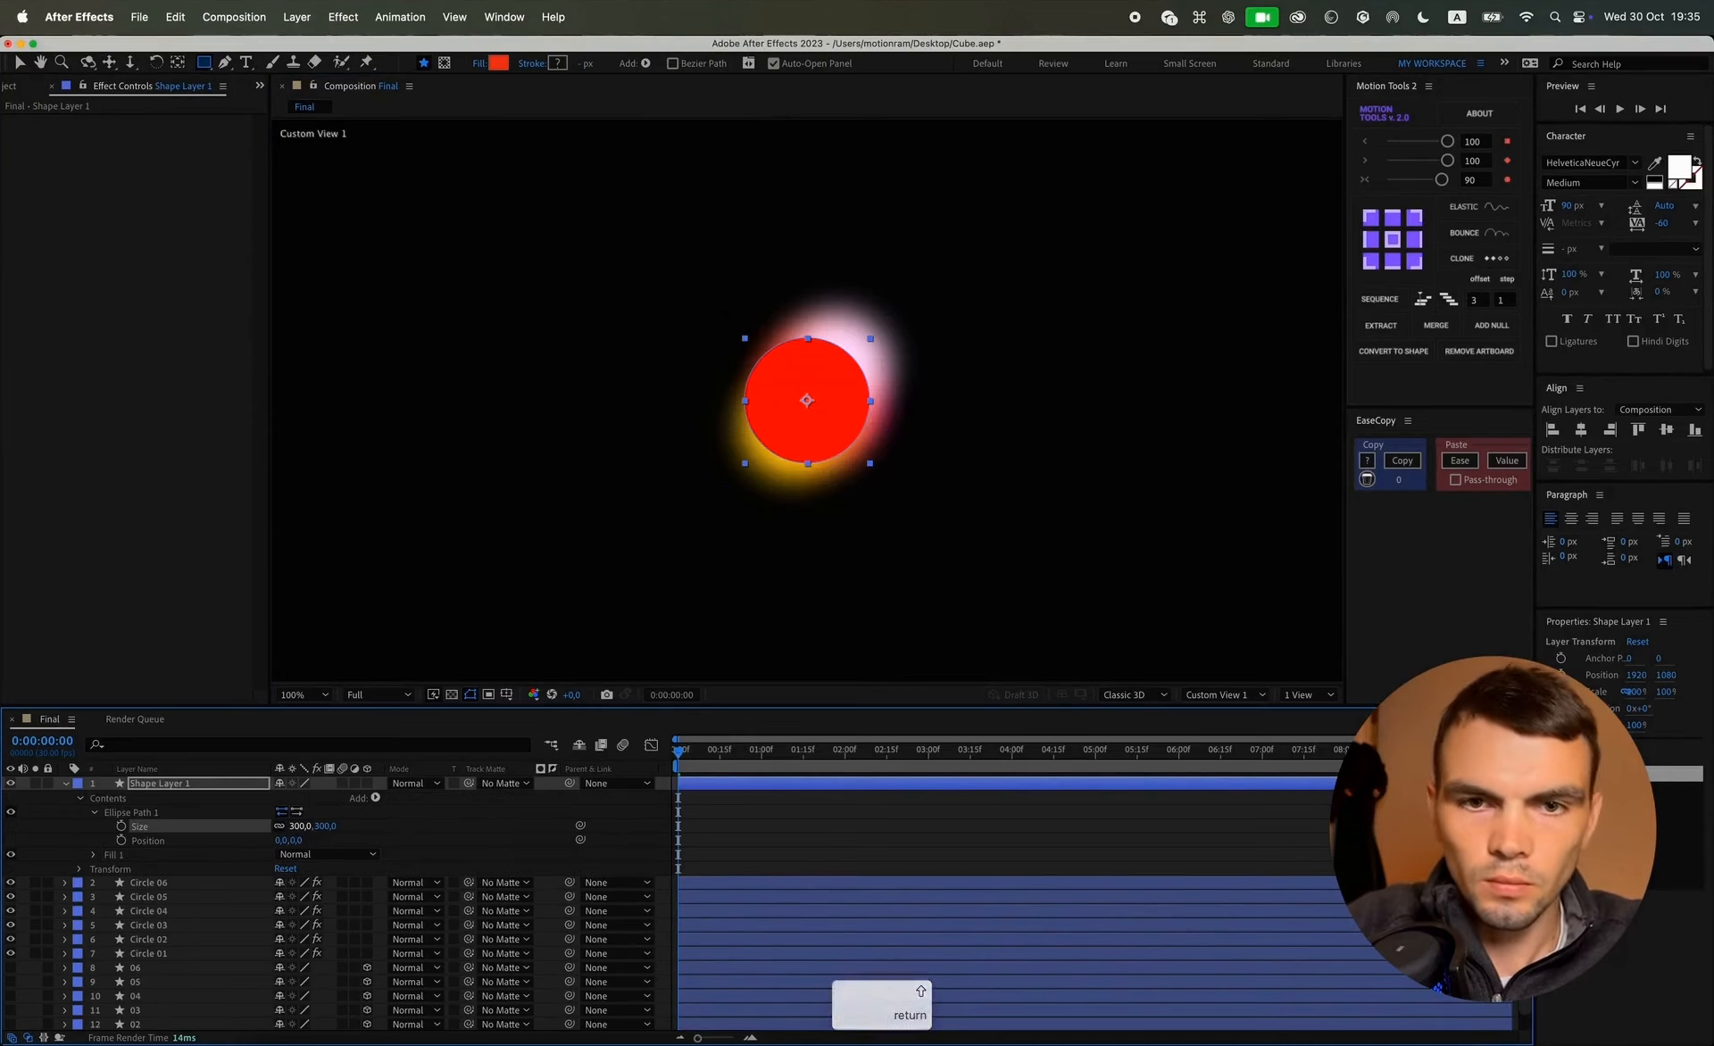
pyautogui.write('350')
pyautogui.press('Return')
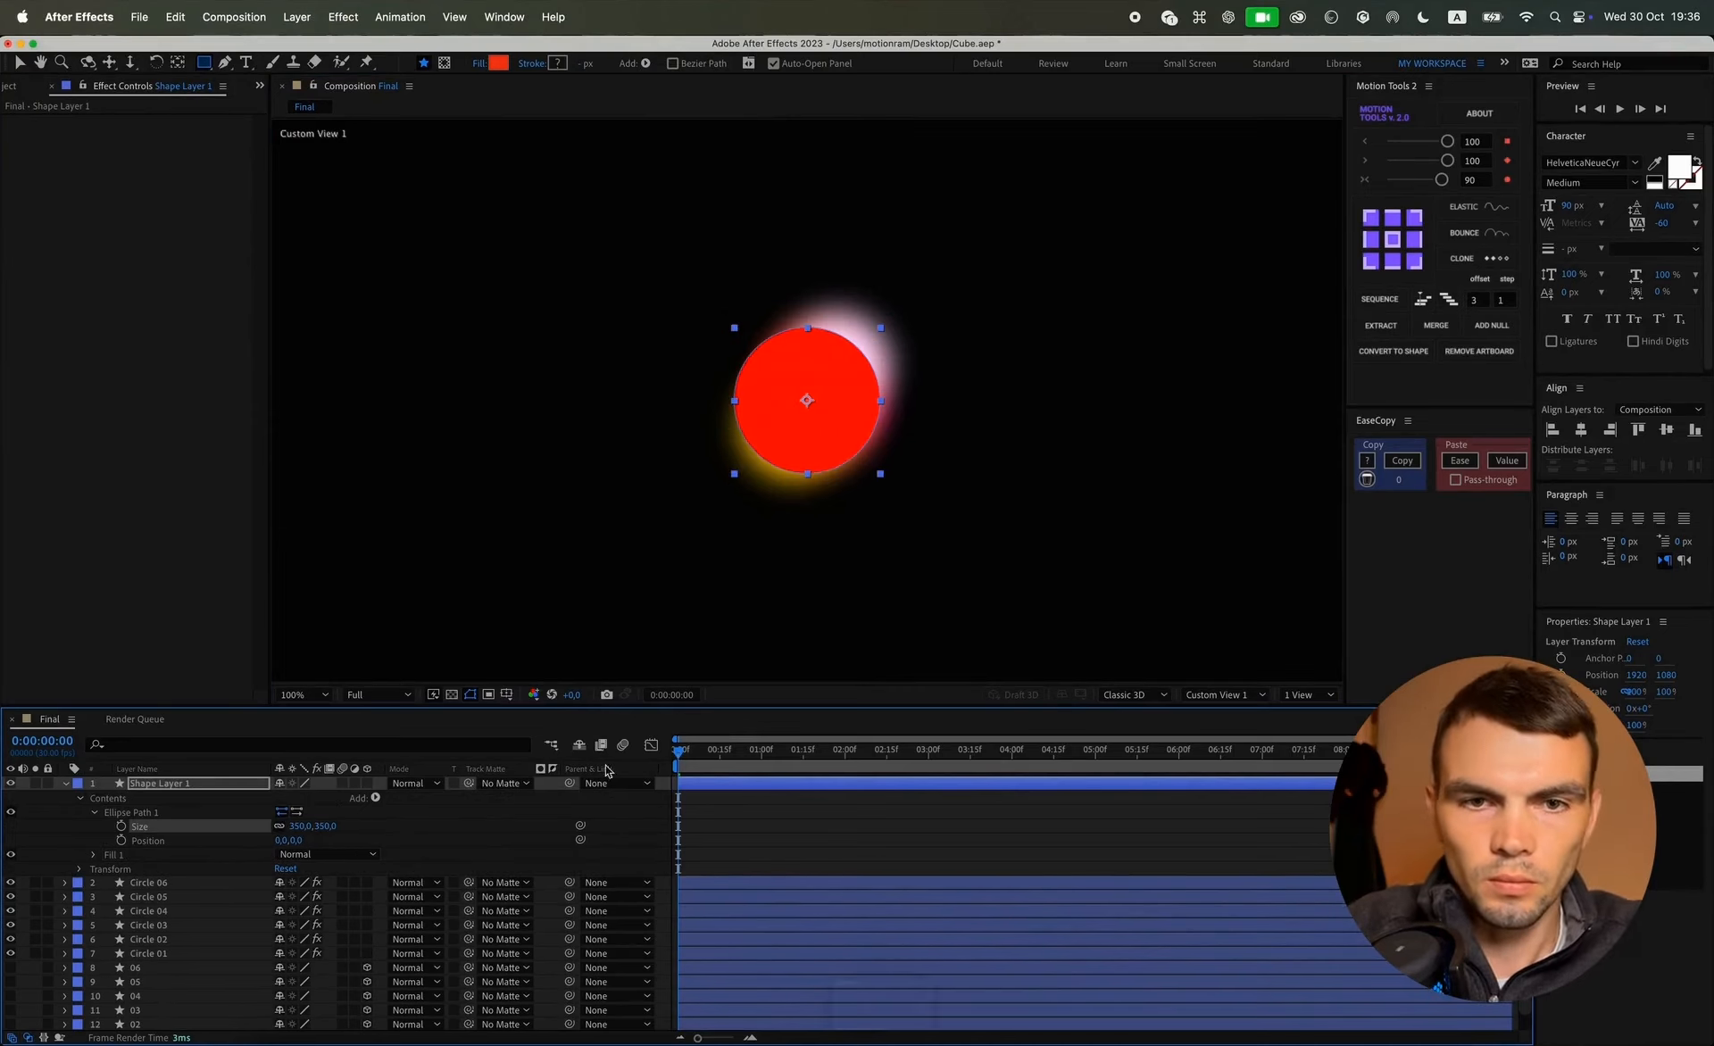
pyautogui.press('space')
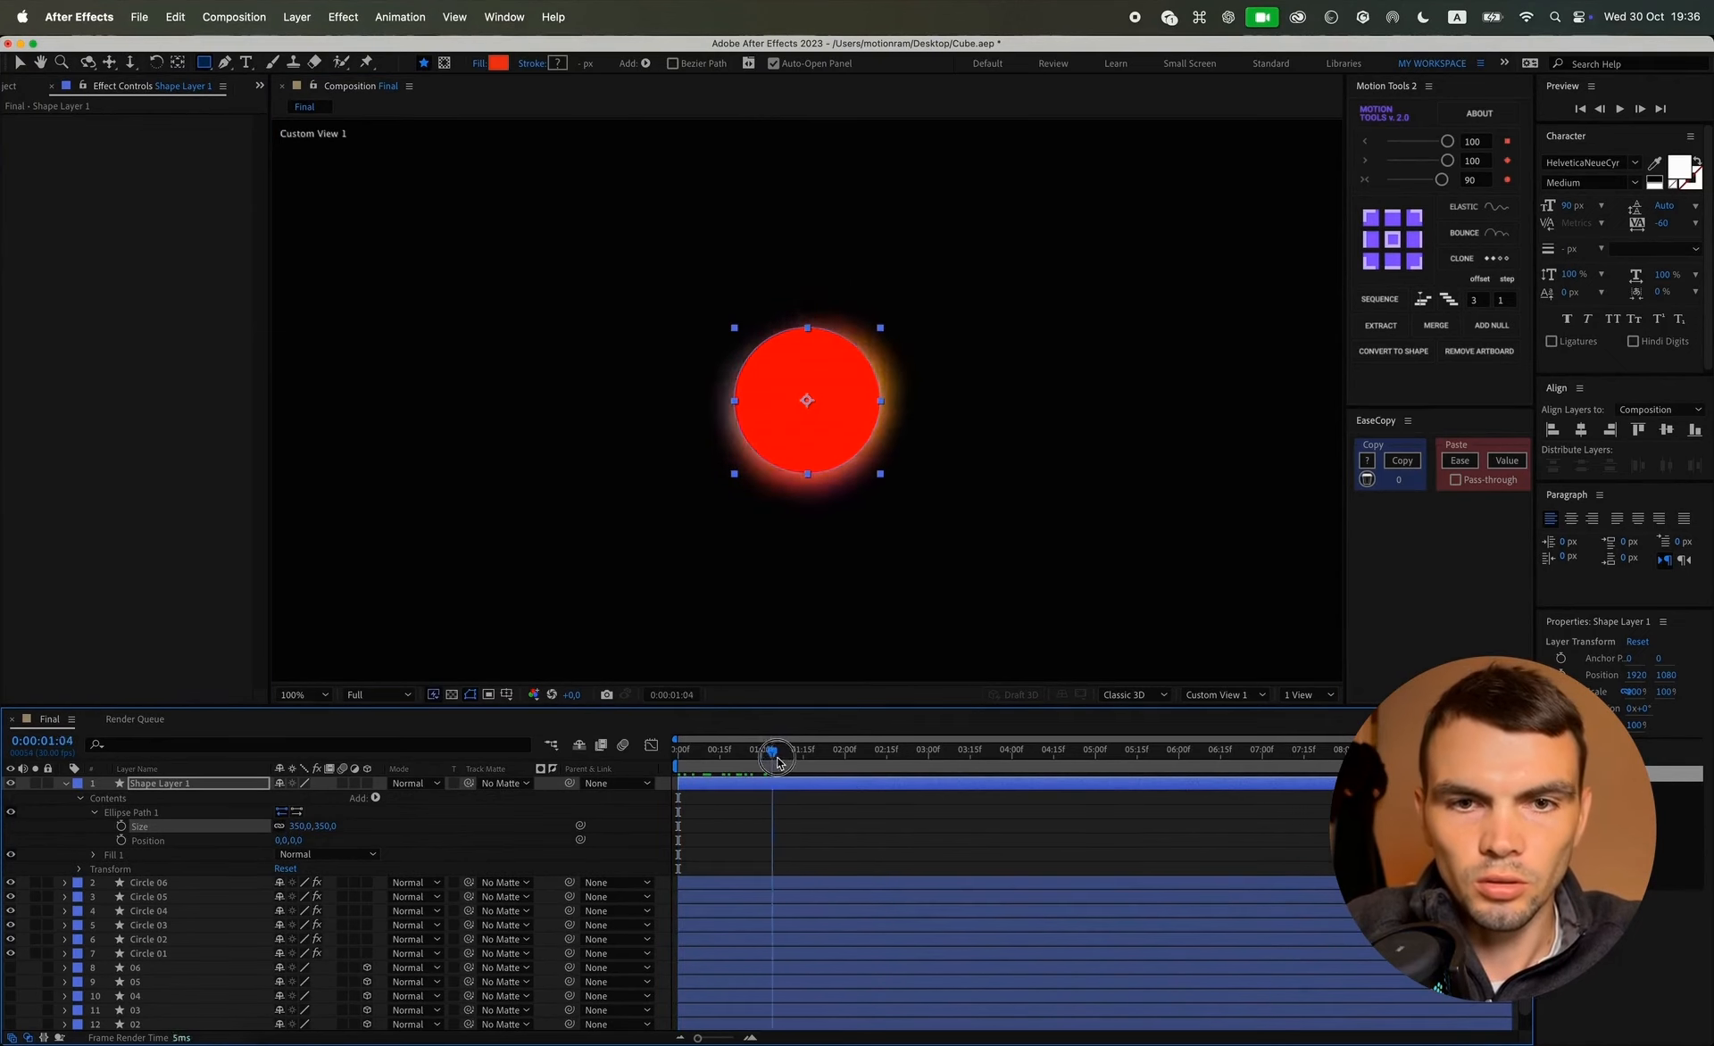
# Step: Collapse the new shape layer and rename it Main Circle
pyautogui.click(656, 810)
pyautogui.click(65, 783)
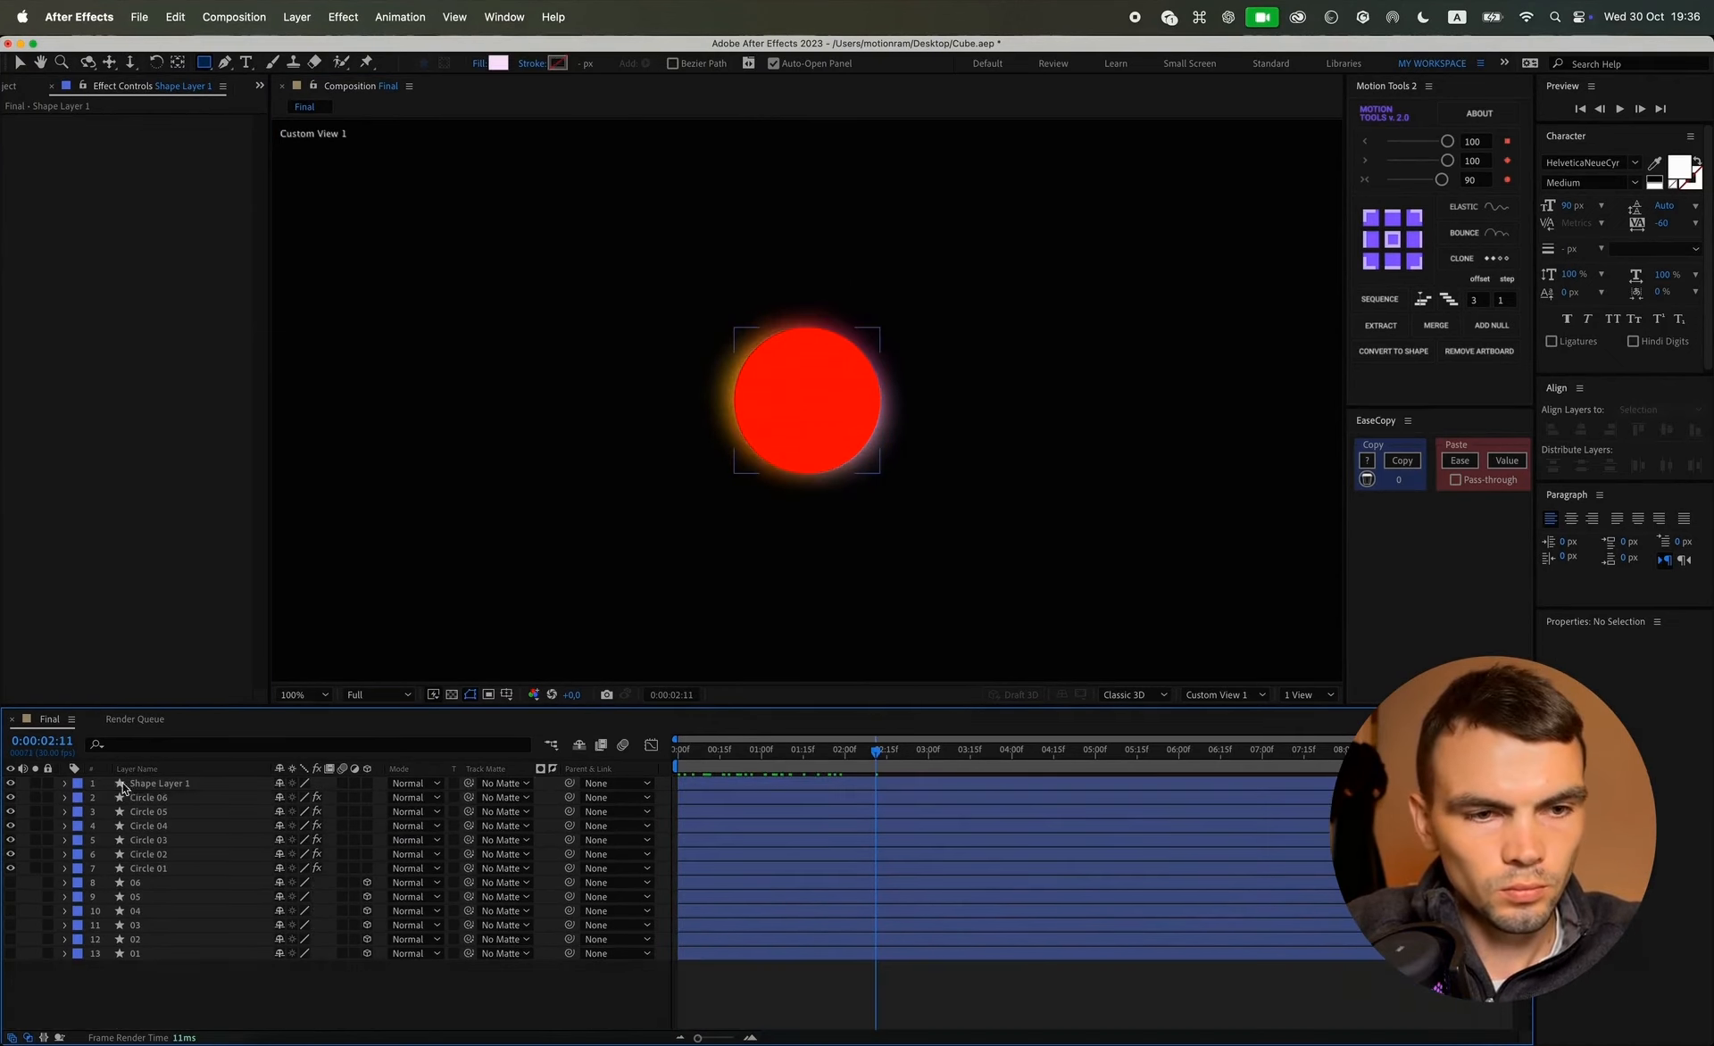
pyautogui.click(138, 783)
pyautogui.press('Return')
pyautogui.write('Main C')
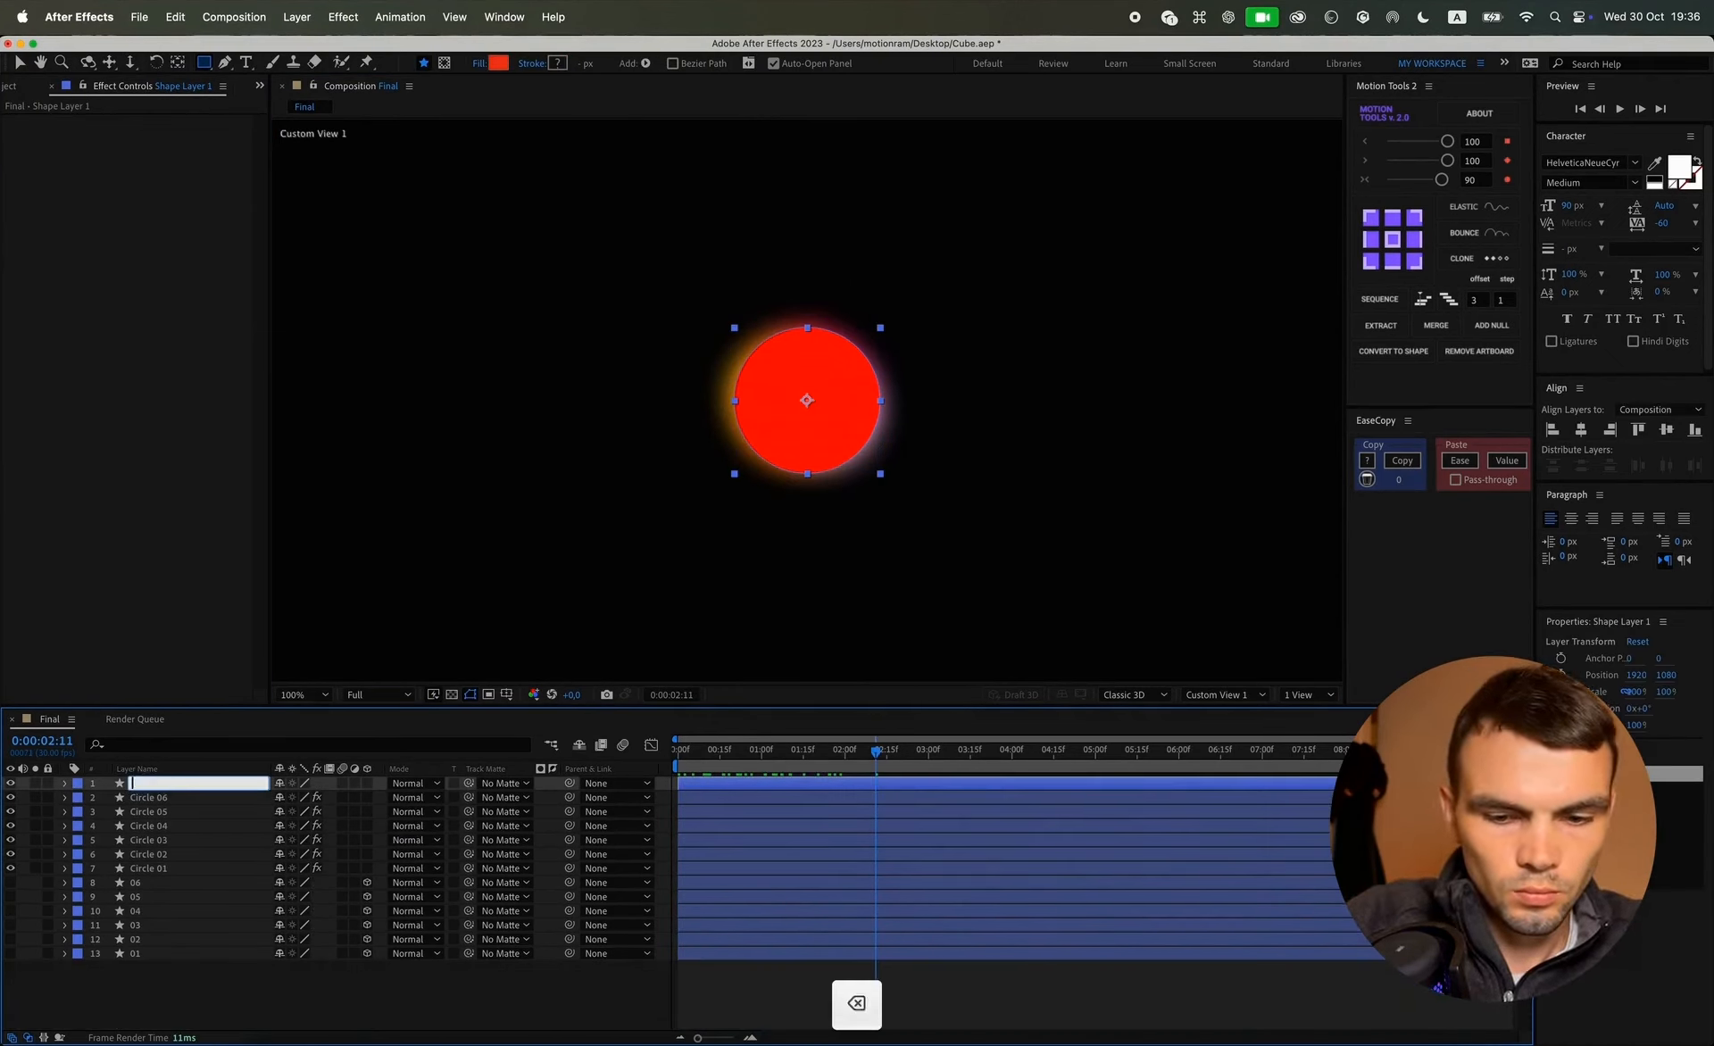
pyautogui.write('ircle')
pyautogui.press('Return')
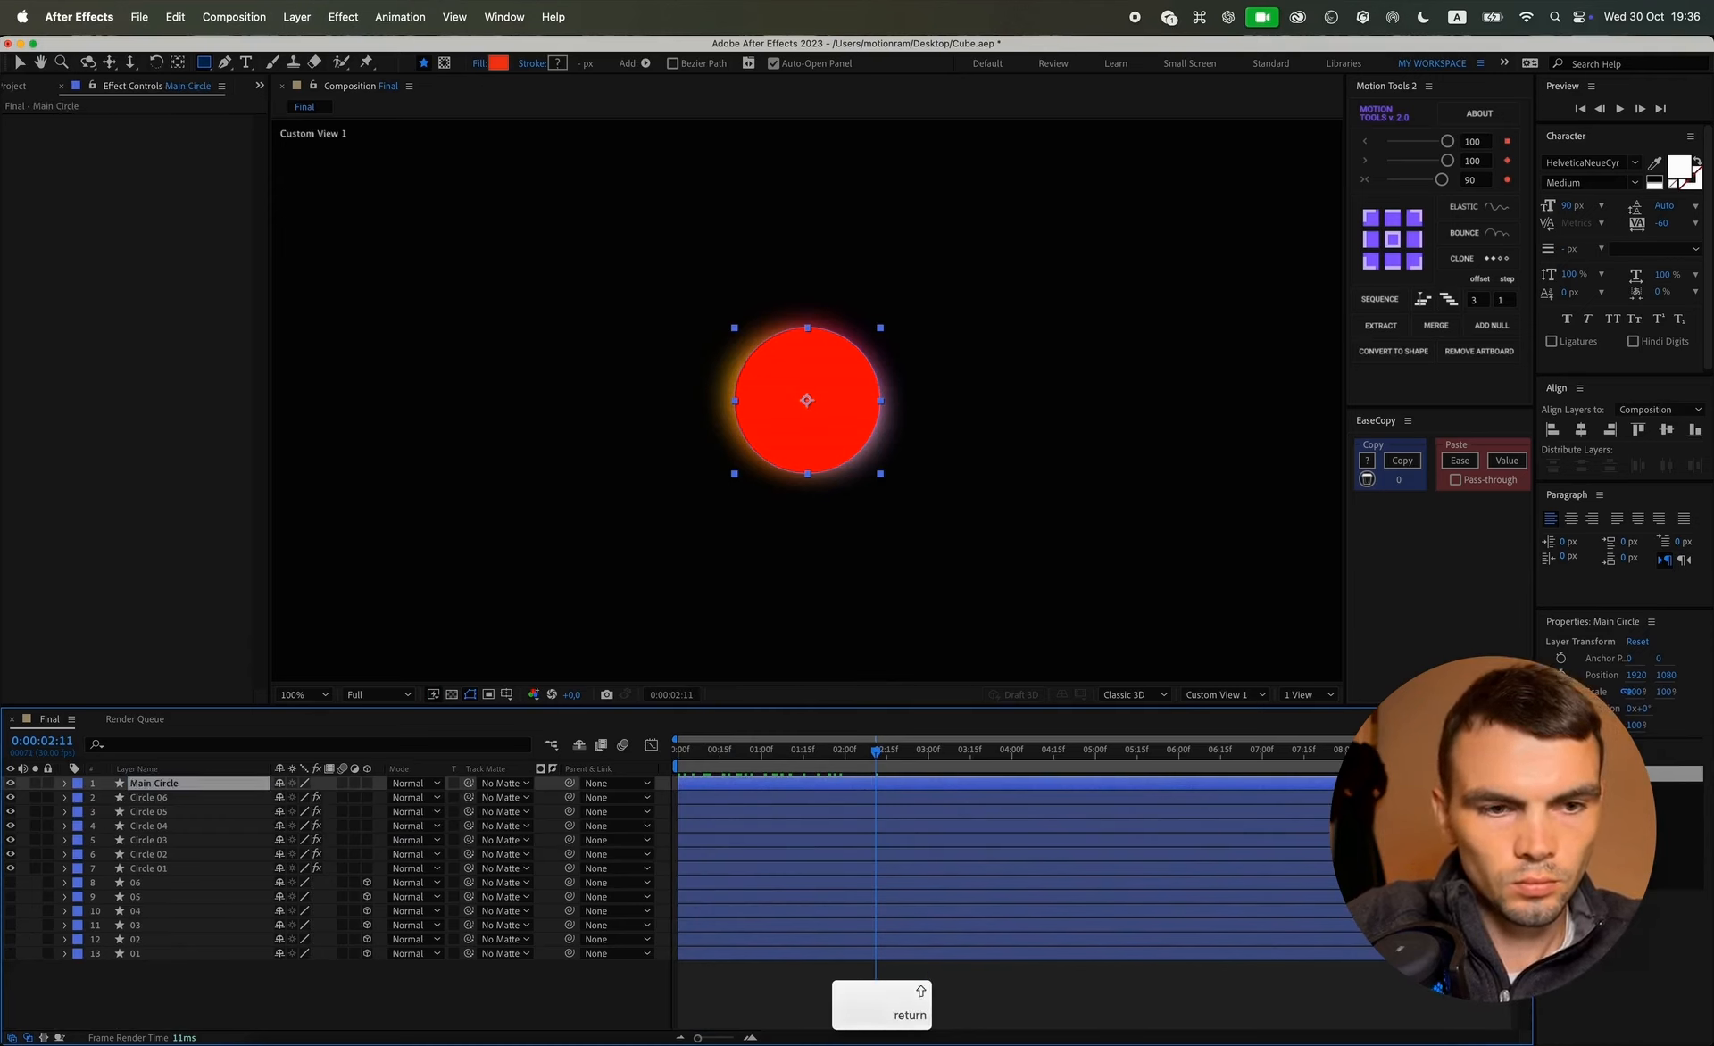
# Step: Use Main Circle as the track matte for Circle 01 through Circle 06 and preview the animation
pyautogui.click(162, 871)
pyautogui.keyDown('shift'); pyautogui.click(162, 798); pyautogui.keyUp('shift')
pyautogui.moveTo(469, 799); pyautogui.dragTo(164, 785)
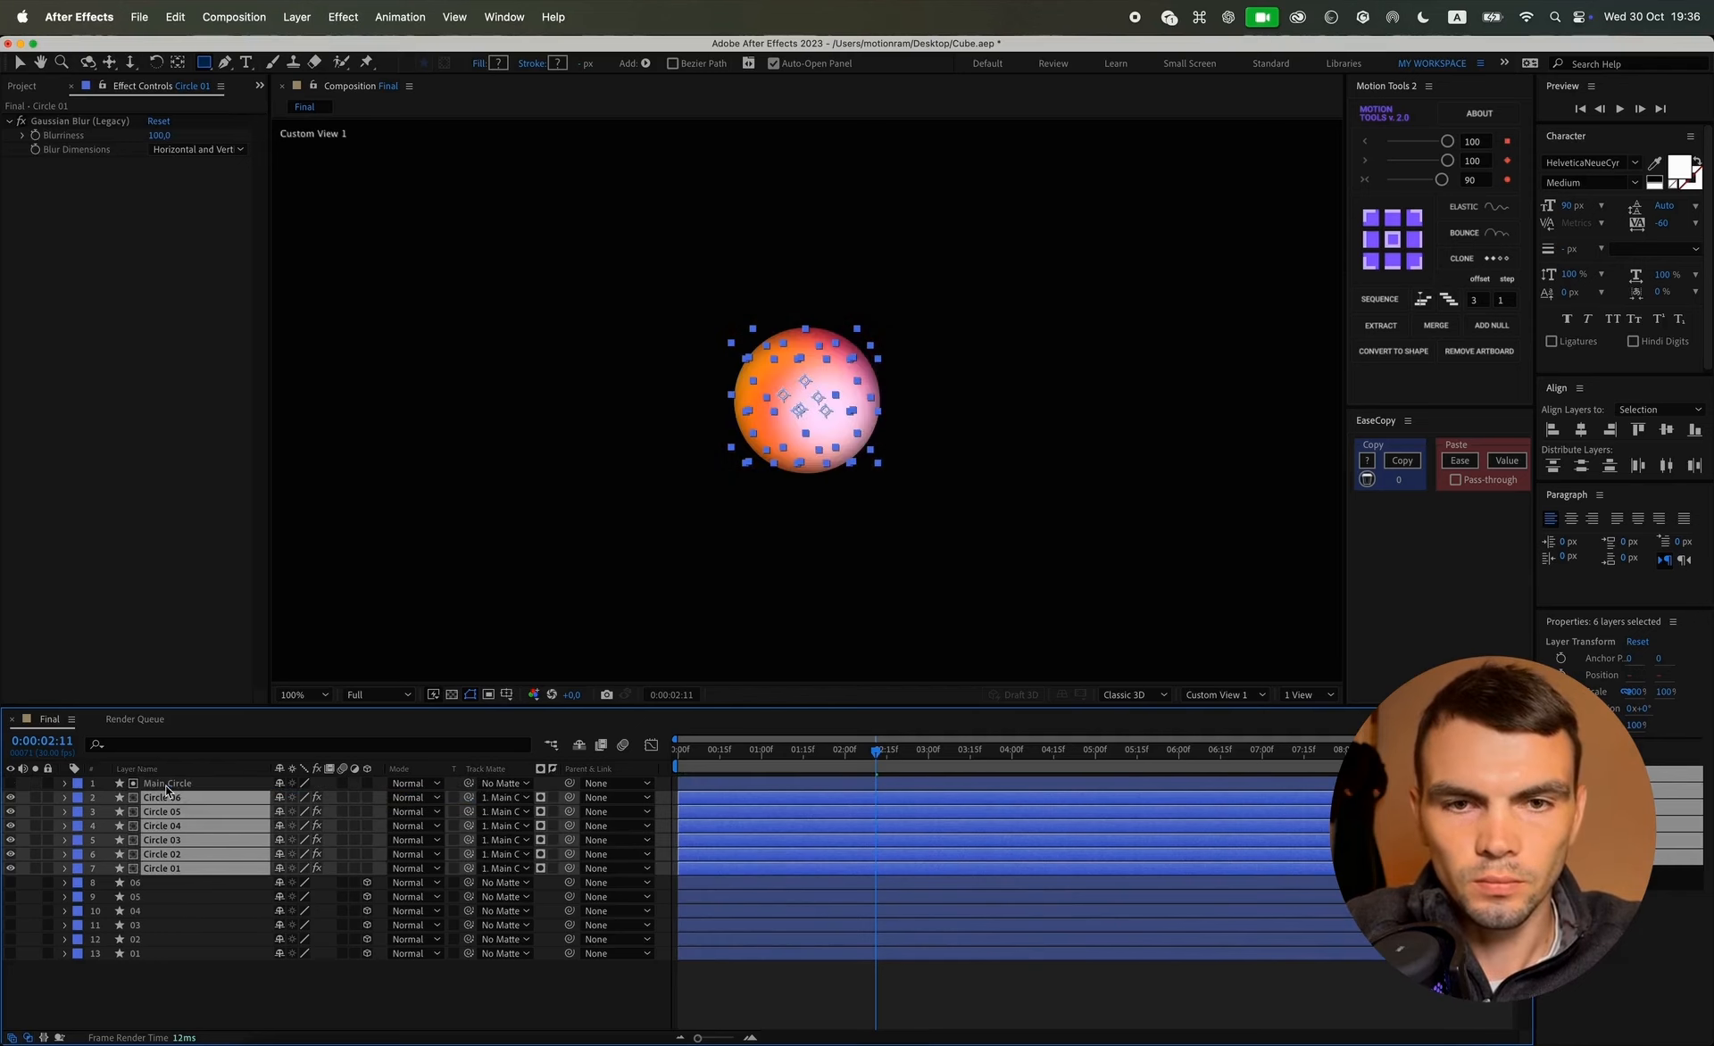
pyautogui.click(759, 995)
pyautogui.press('space')
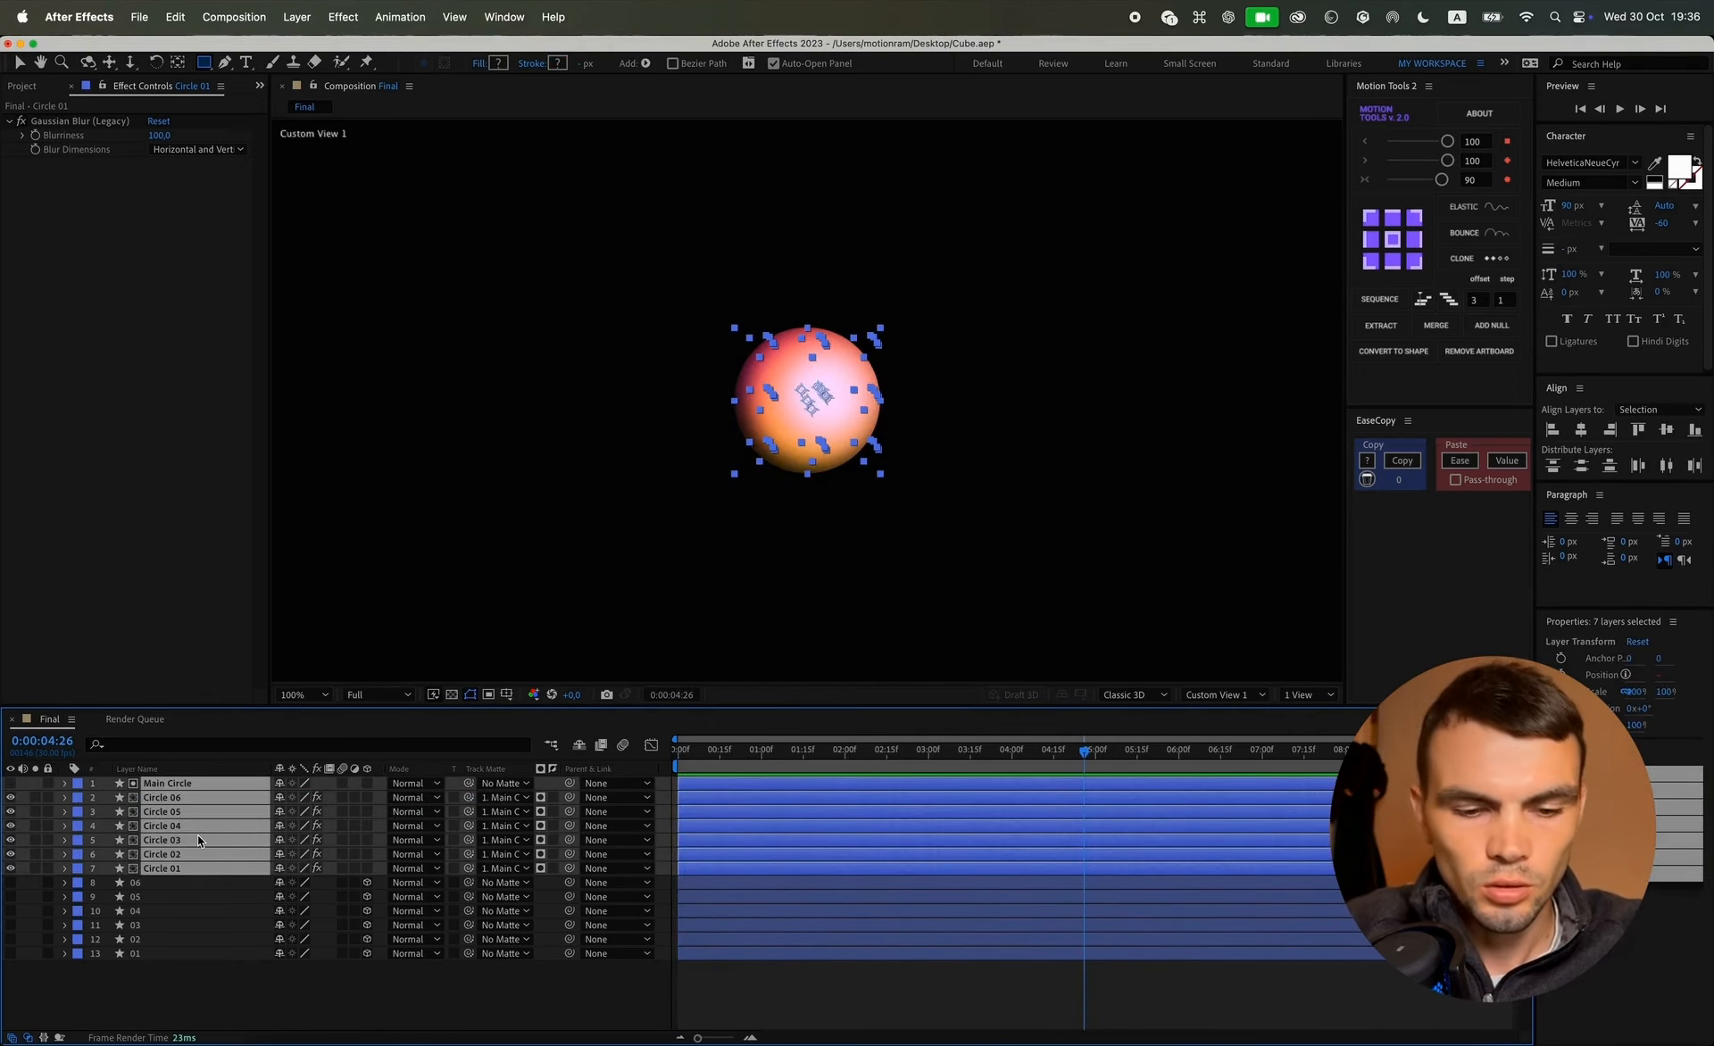
# Step: Pre-compose Main Circle and Circle 01 through Circle 06 into a composition named Circle
pyautogui.press('super')
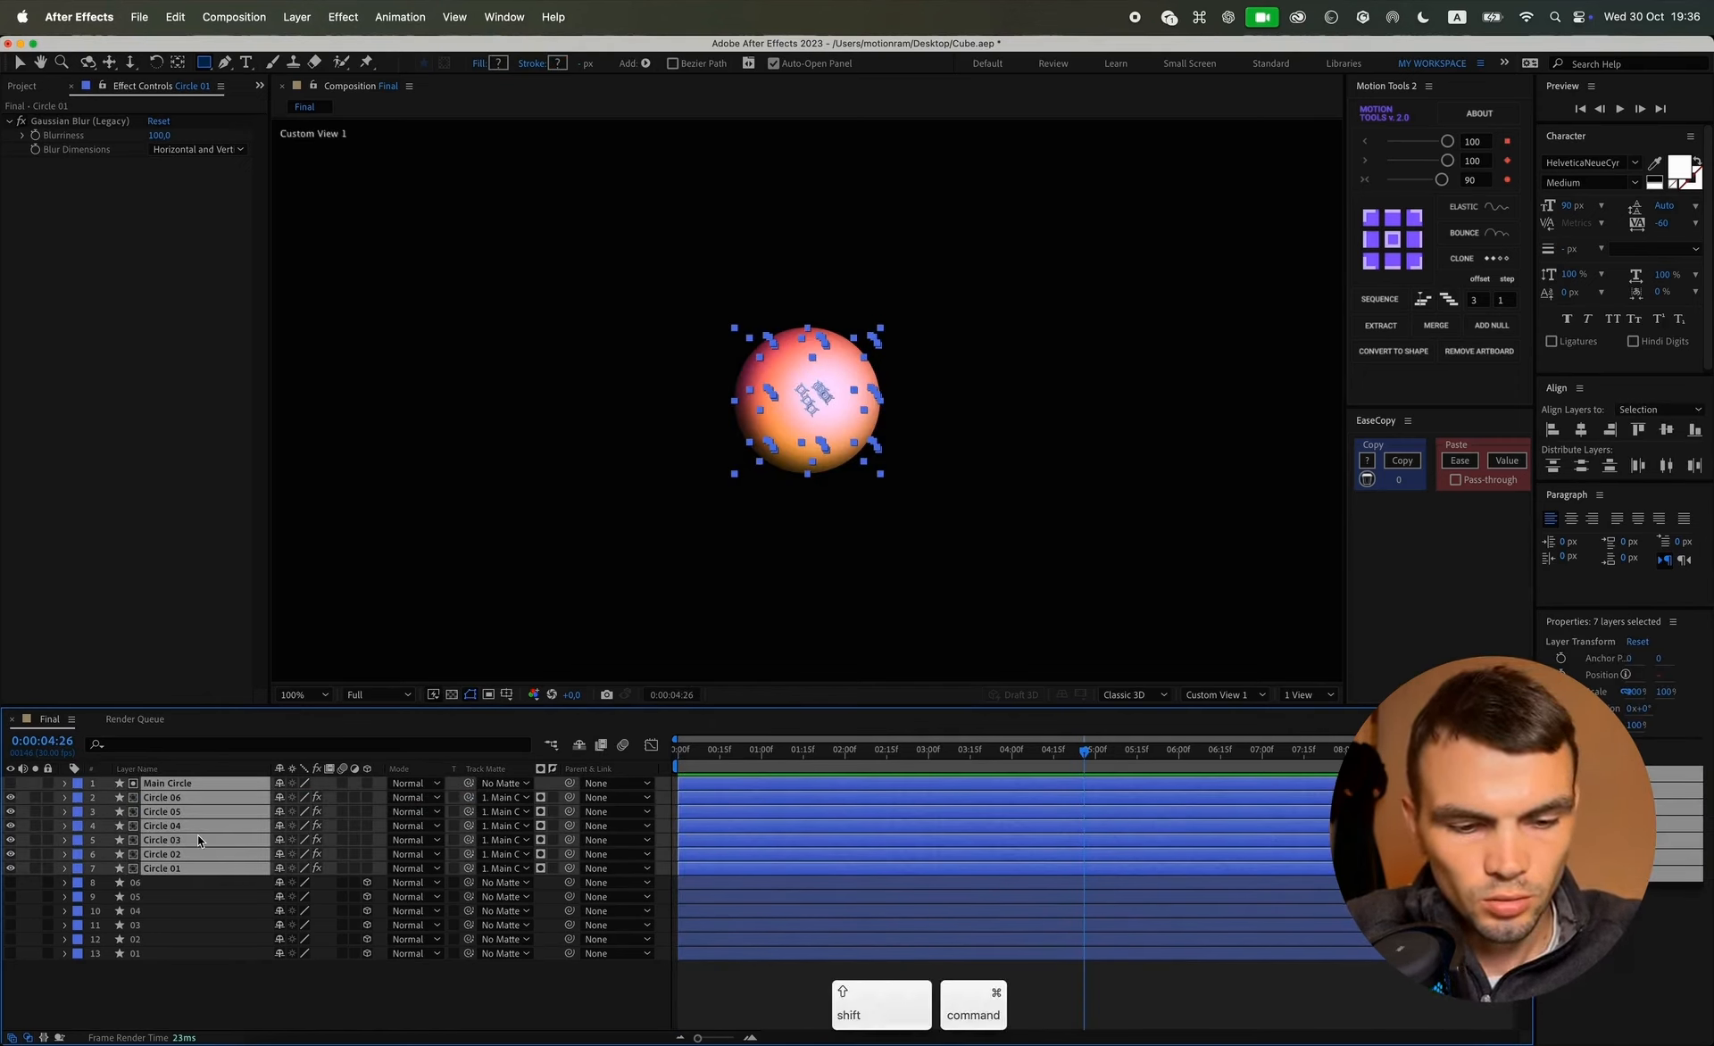
pyautogui.press('super+shift+c')
pyautogui.write('Circle')
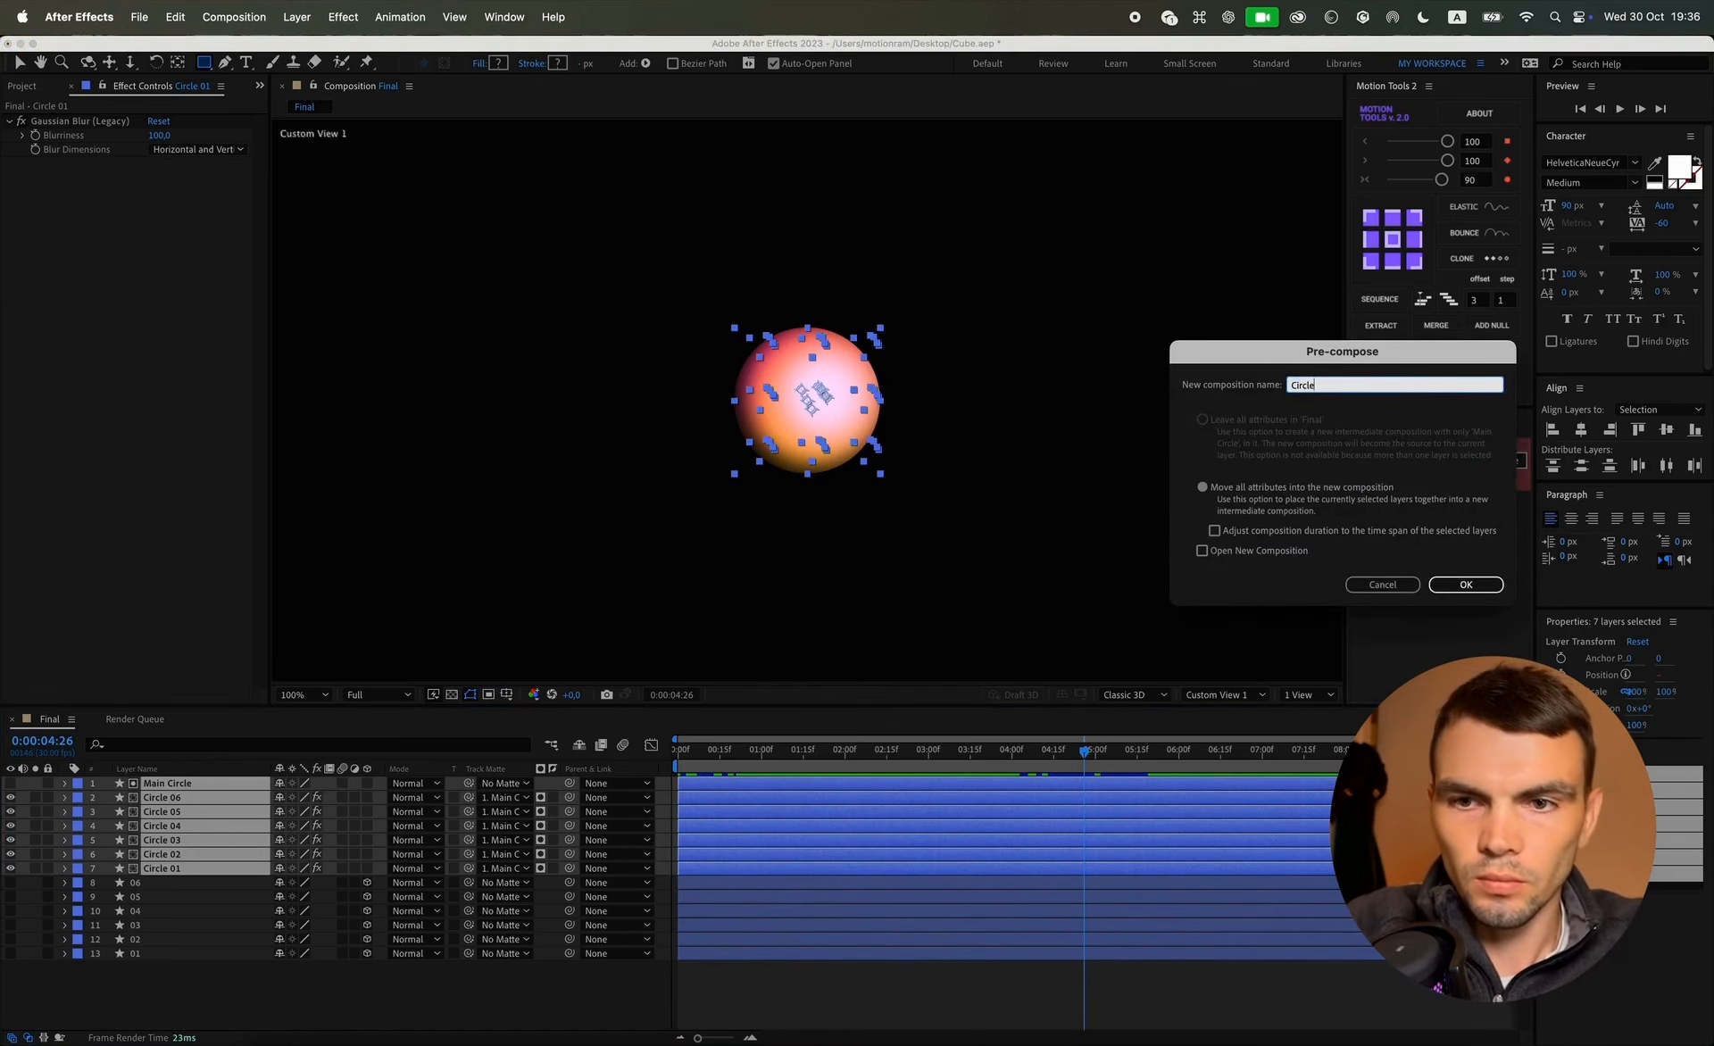
pyautogui.press('Return')
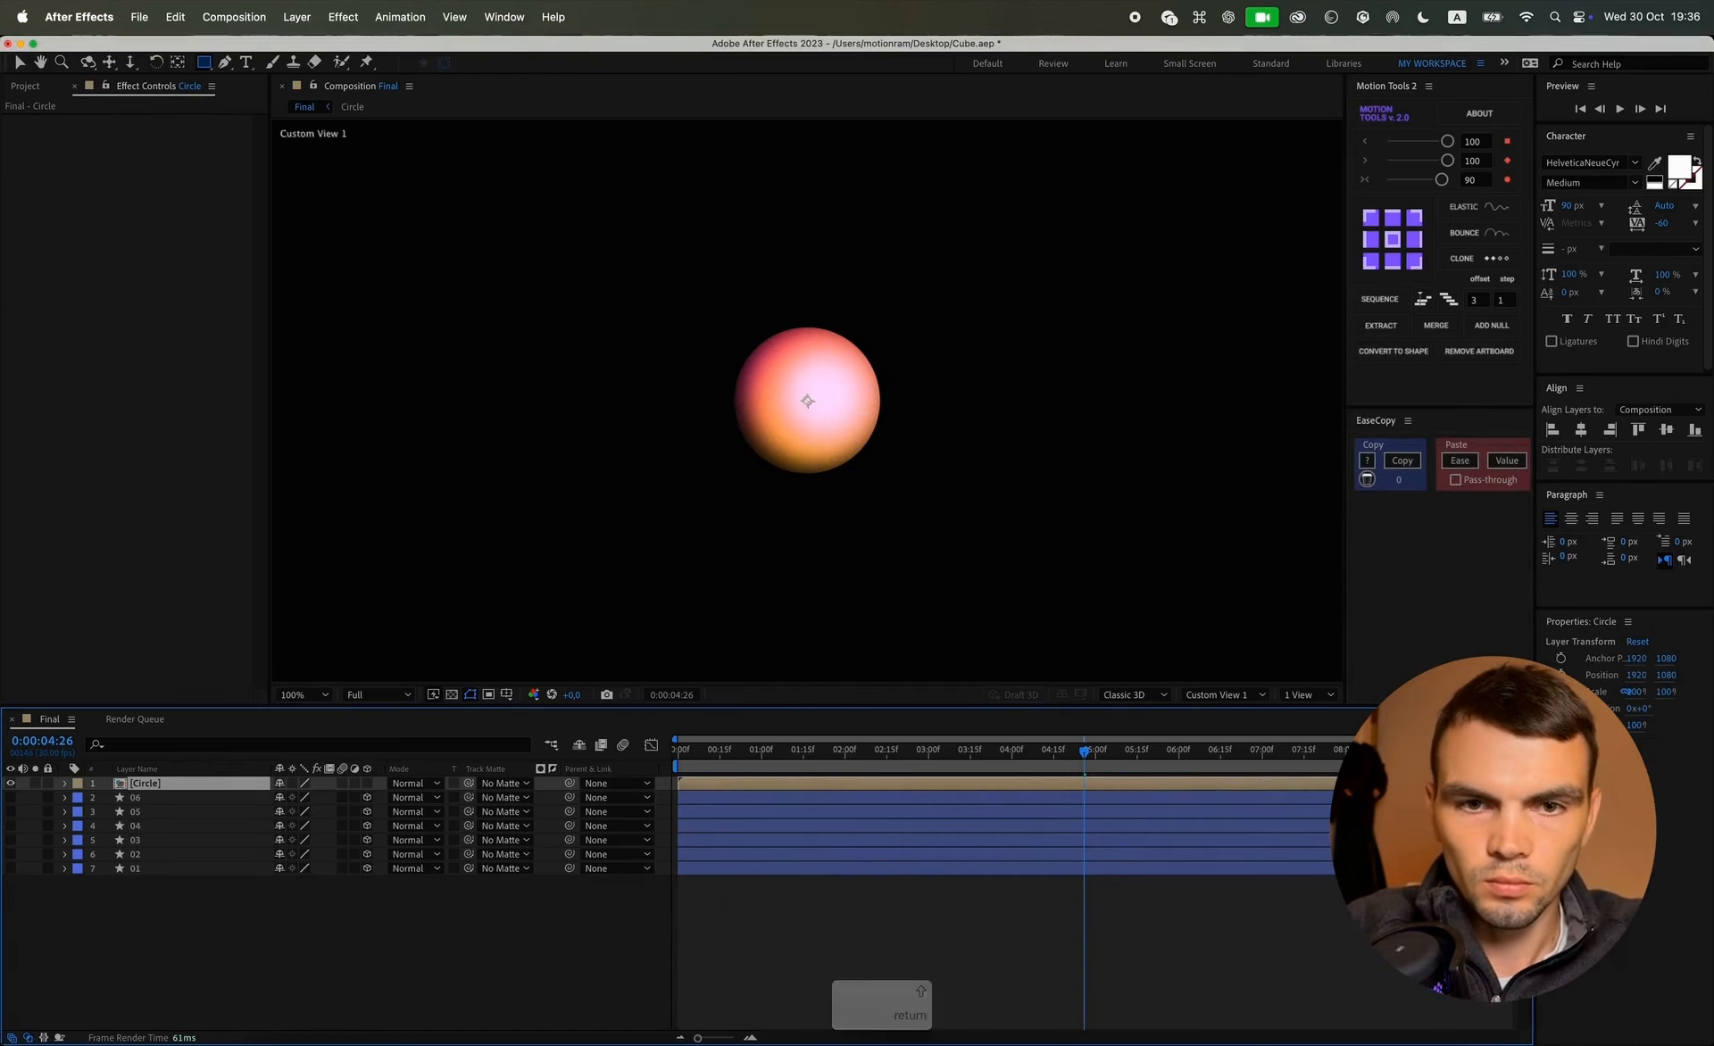
# Step: Duplicate the Circle precomp and apply Gaussian Blur (Legacy) to the lower copy, trying a Blurriness of 200 and settling on 100
pyautogui.press('cmd+d')
pyautogui.moveTo(181, 794); pyautogui.dragTo(152, 800)
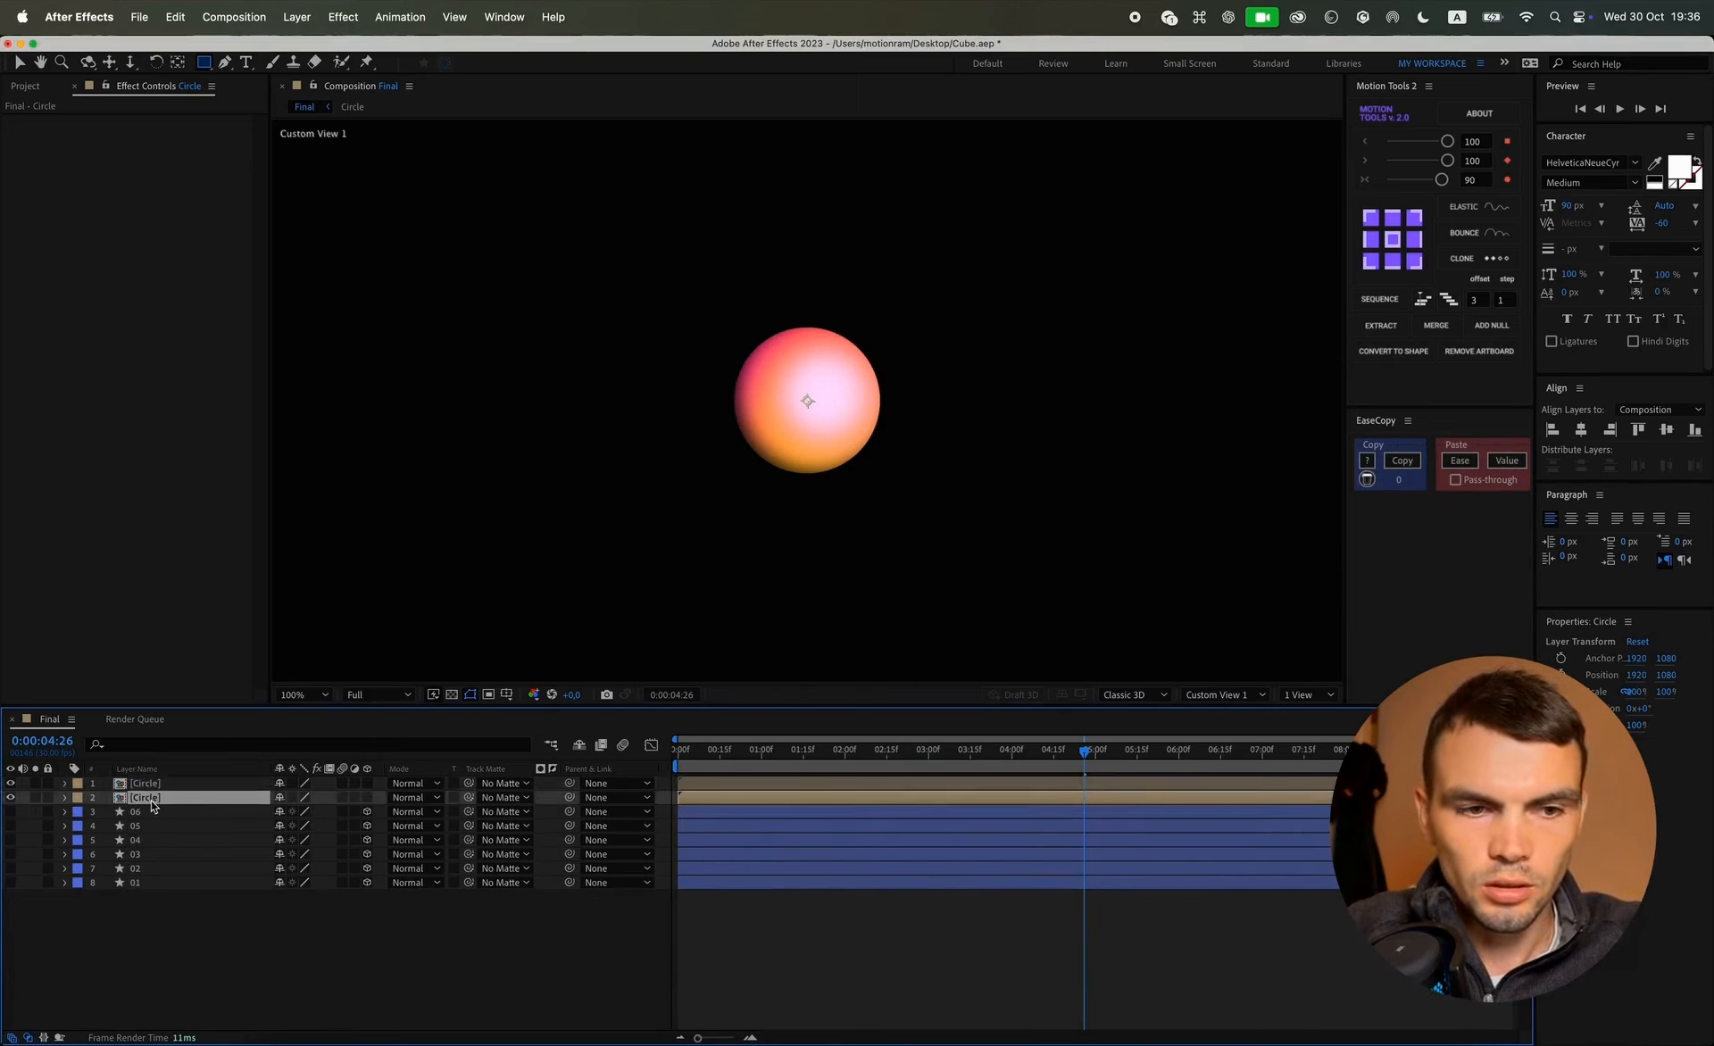
pyautogui.hotkey('ctrl', 'space')
pyautogui.write('blur')
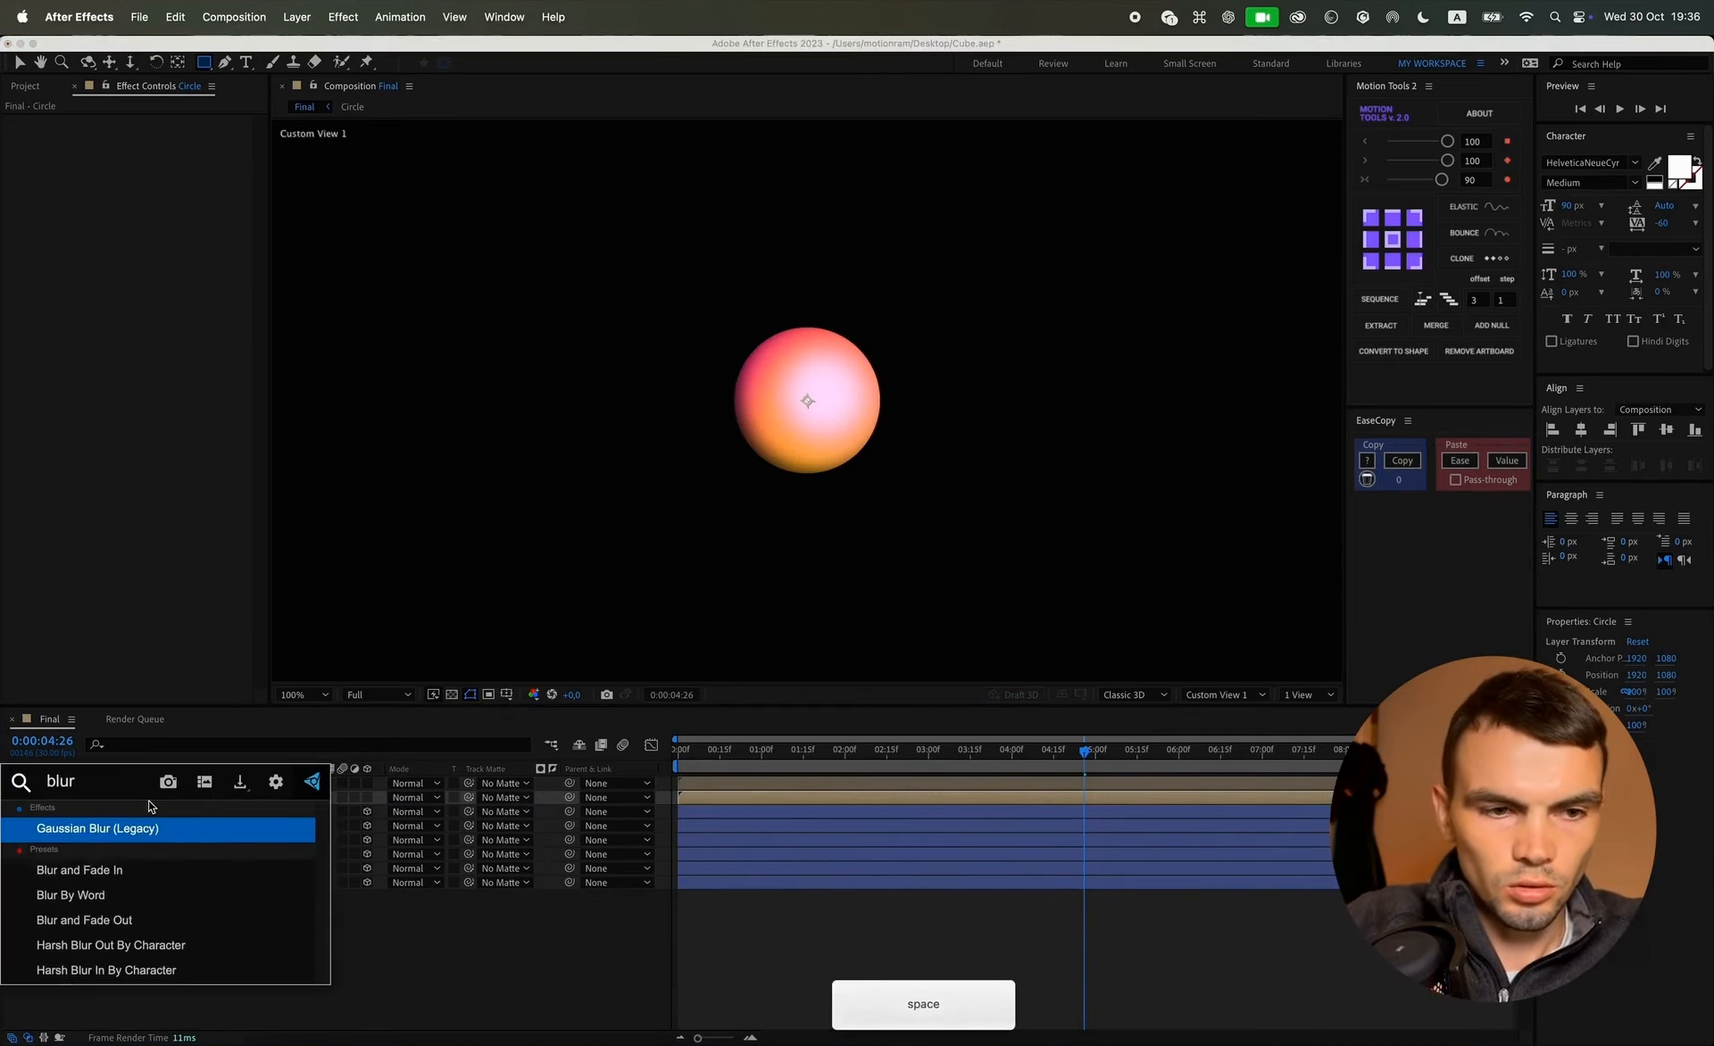
pyautogui.press('Return')
pyautogui.write('200')
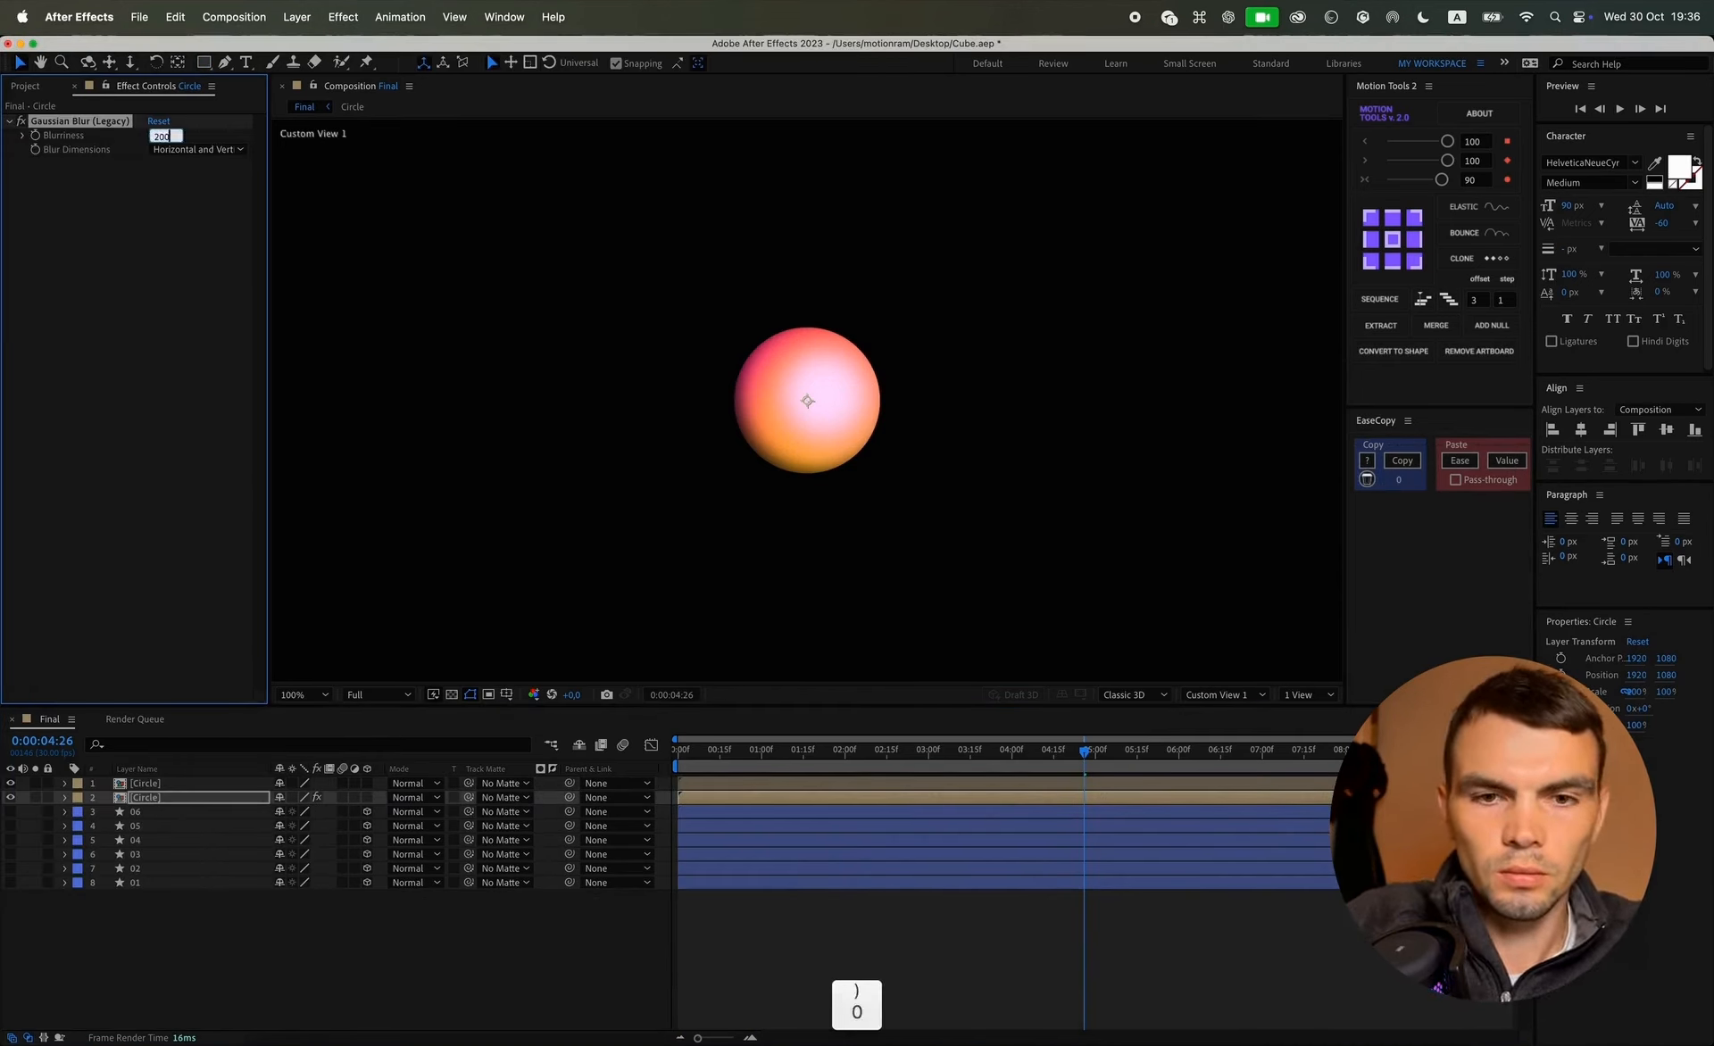
pyautogui.press('Return')
pyautogui.click(158, 136)
pyautogui.write('100')
pyautogui.press('Return')
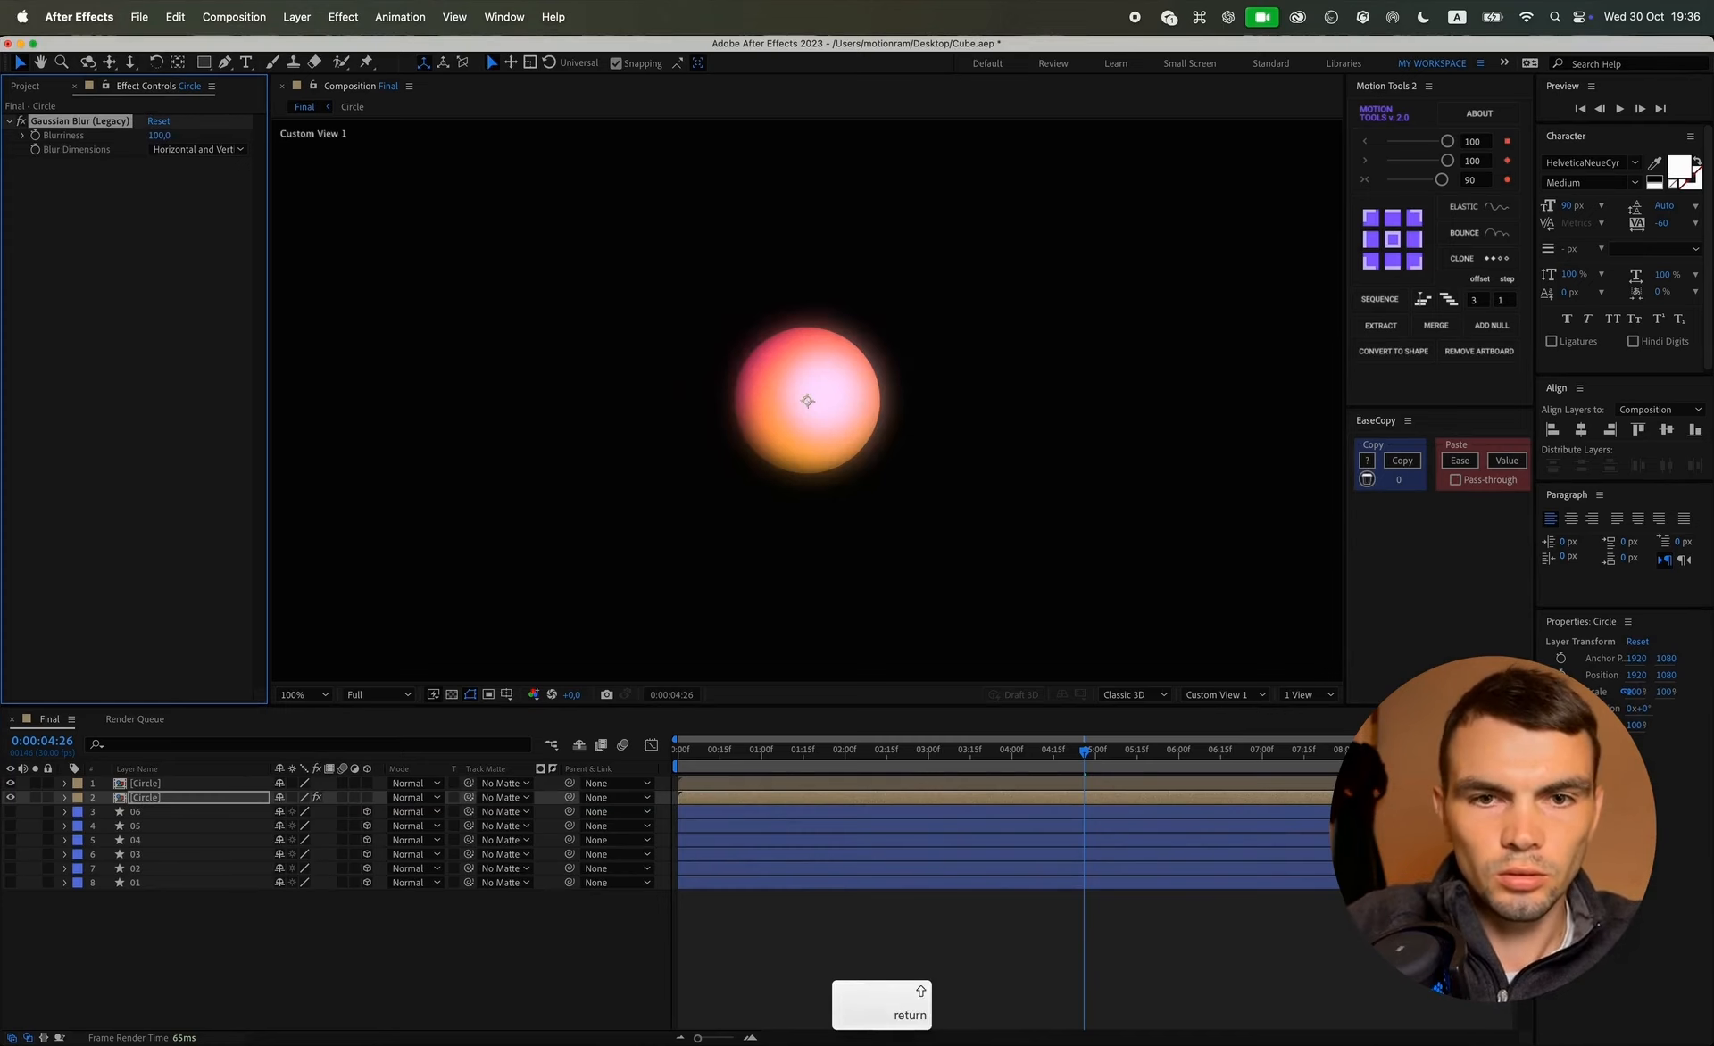
# Step: Set the opacity of the blurred lower Circle layer to 50%
pyautogui.moveTo(152, 799)
pyautogui.mouseDown()
pyautogui.moveTo(147, 778)
pyautogui.moveTo(154, 795)
pyautogui.mouseUp()
pyautogui.press('t')
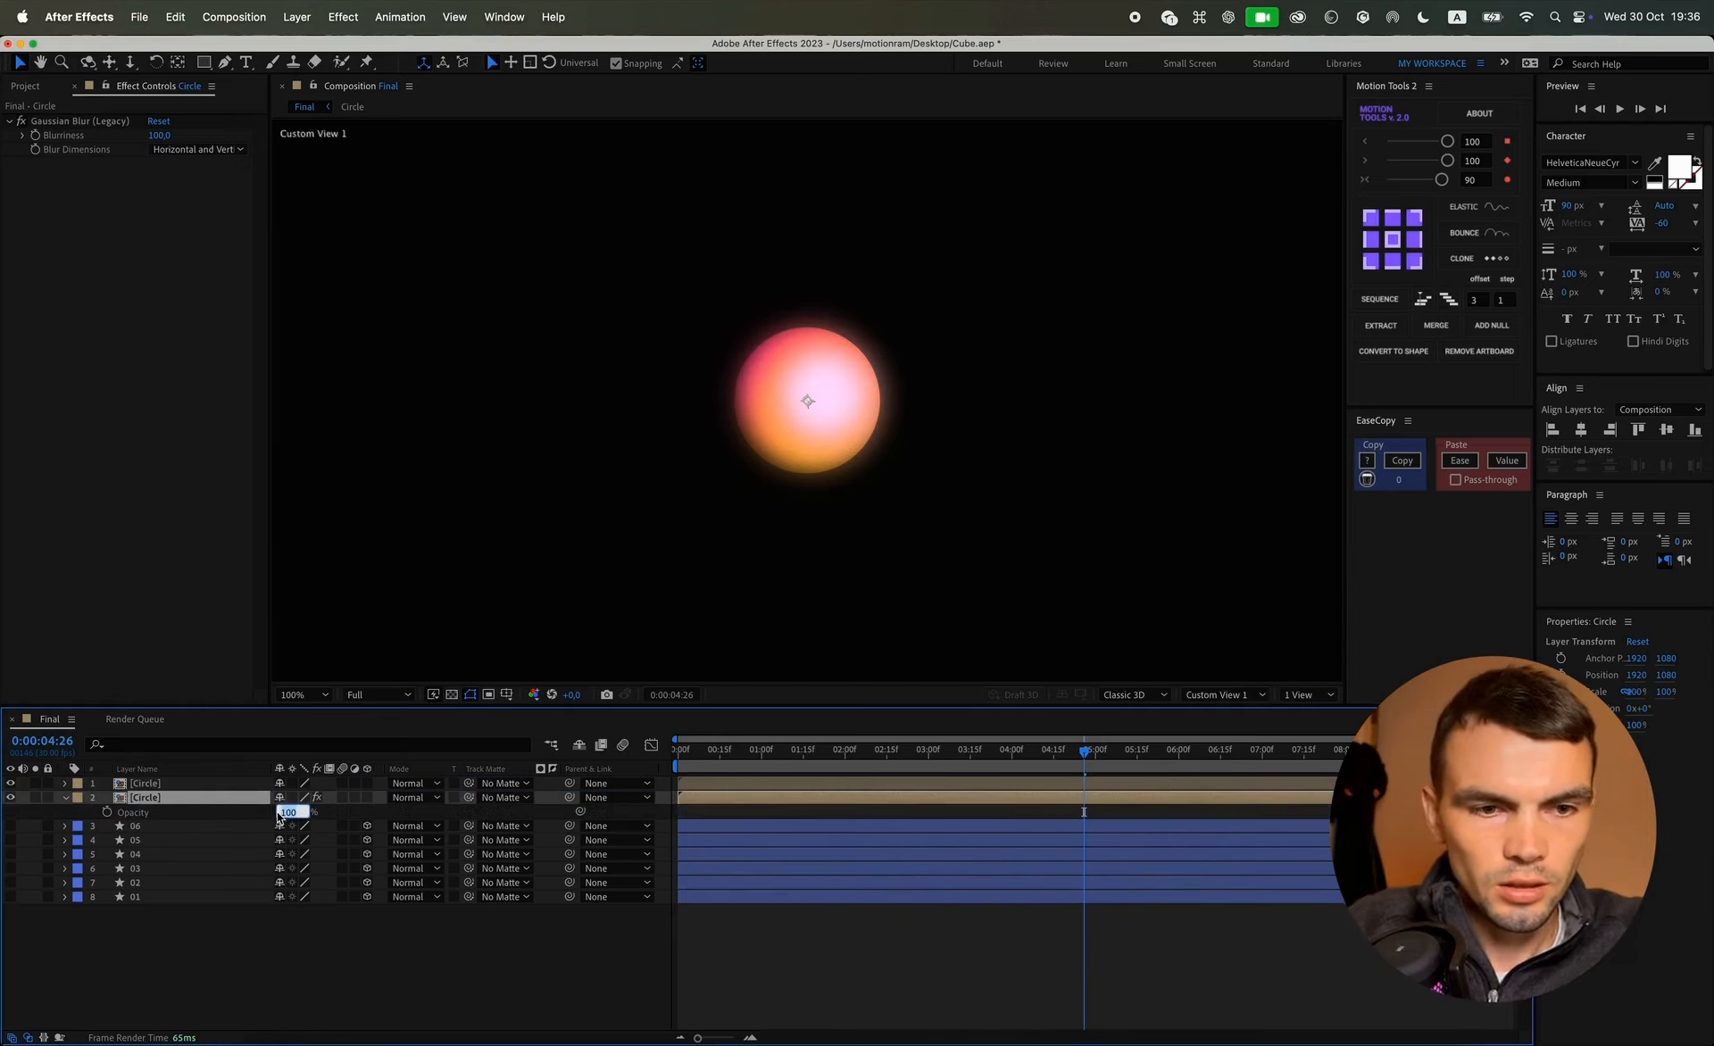
pyautogui.write('50')
pyautogui.press('Return')
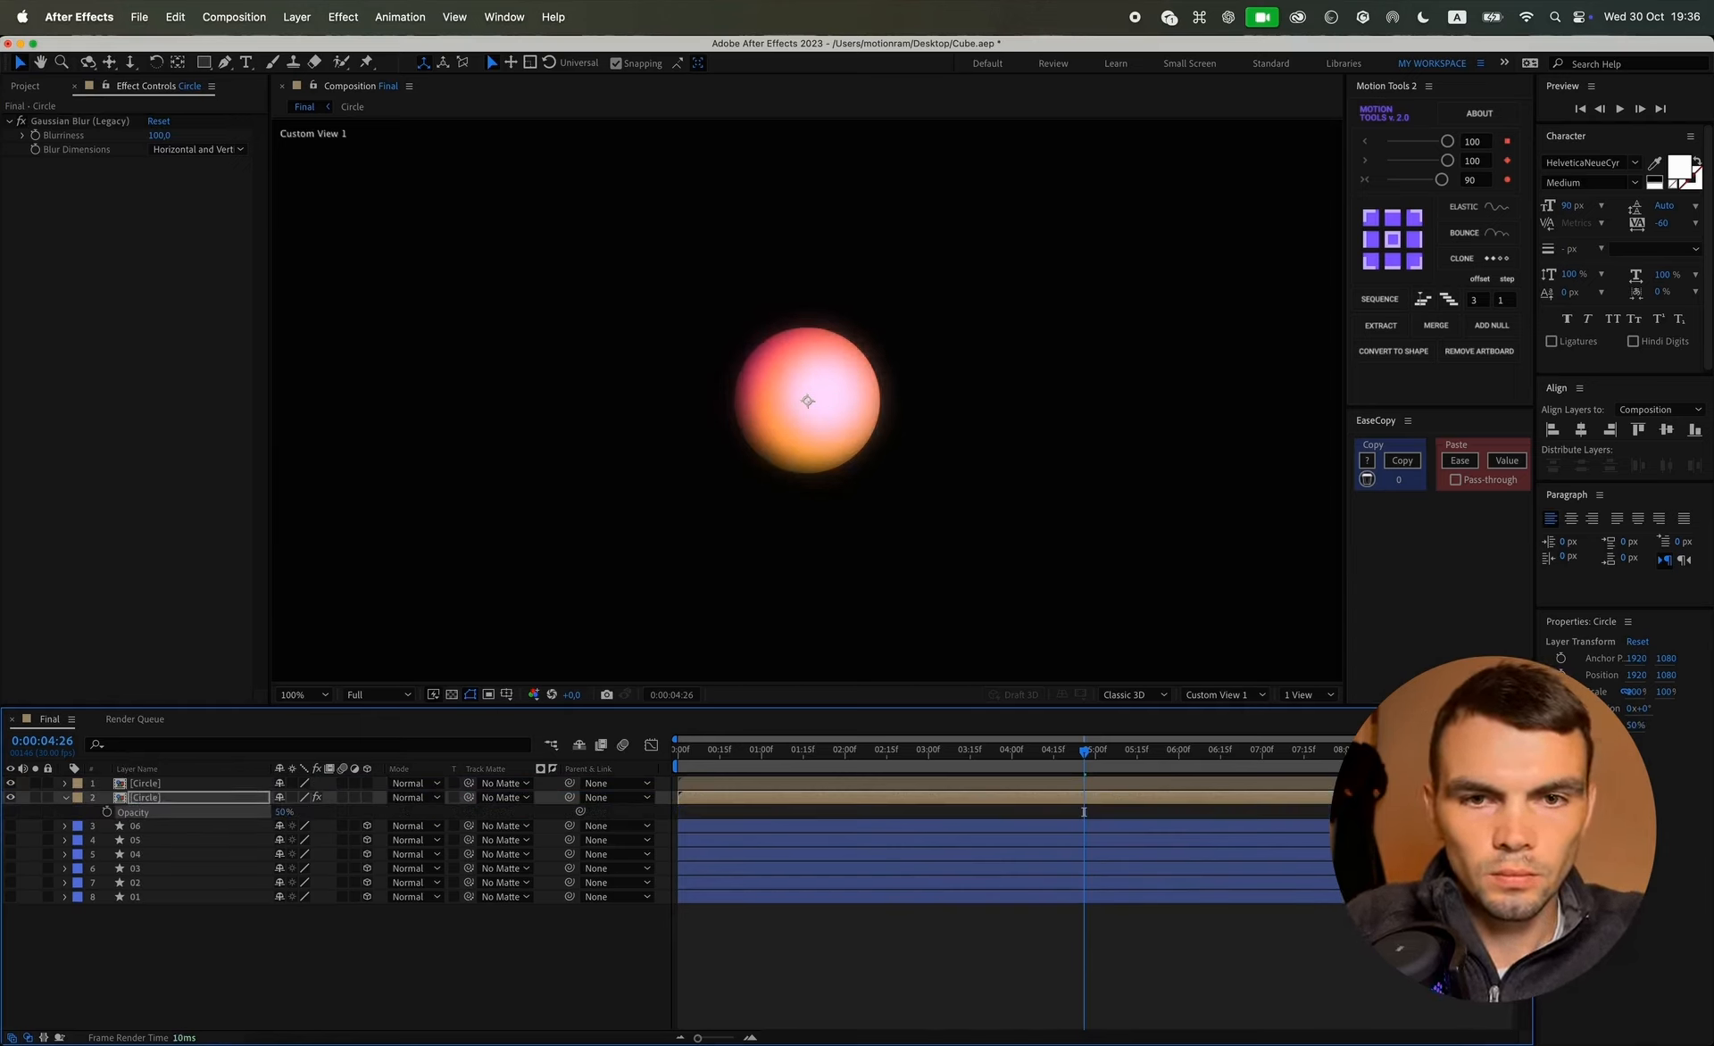
# Step: Compare the orb with and without the blurred lower Circle layer, then preview the animation
pyautogui.click(11, 797)
pyautogui.click(11, 798)
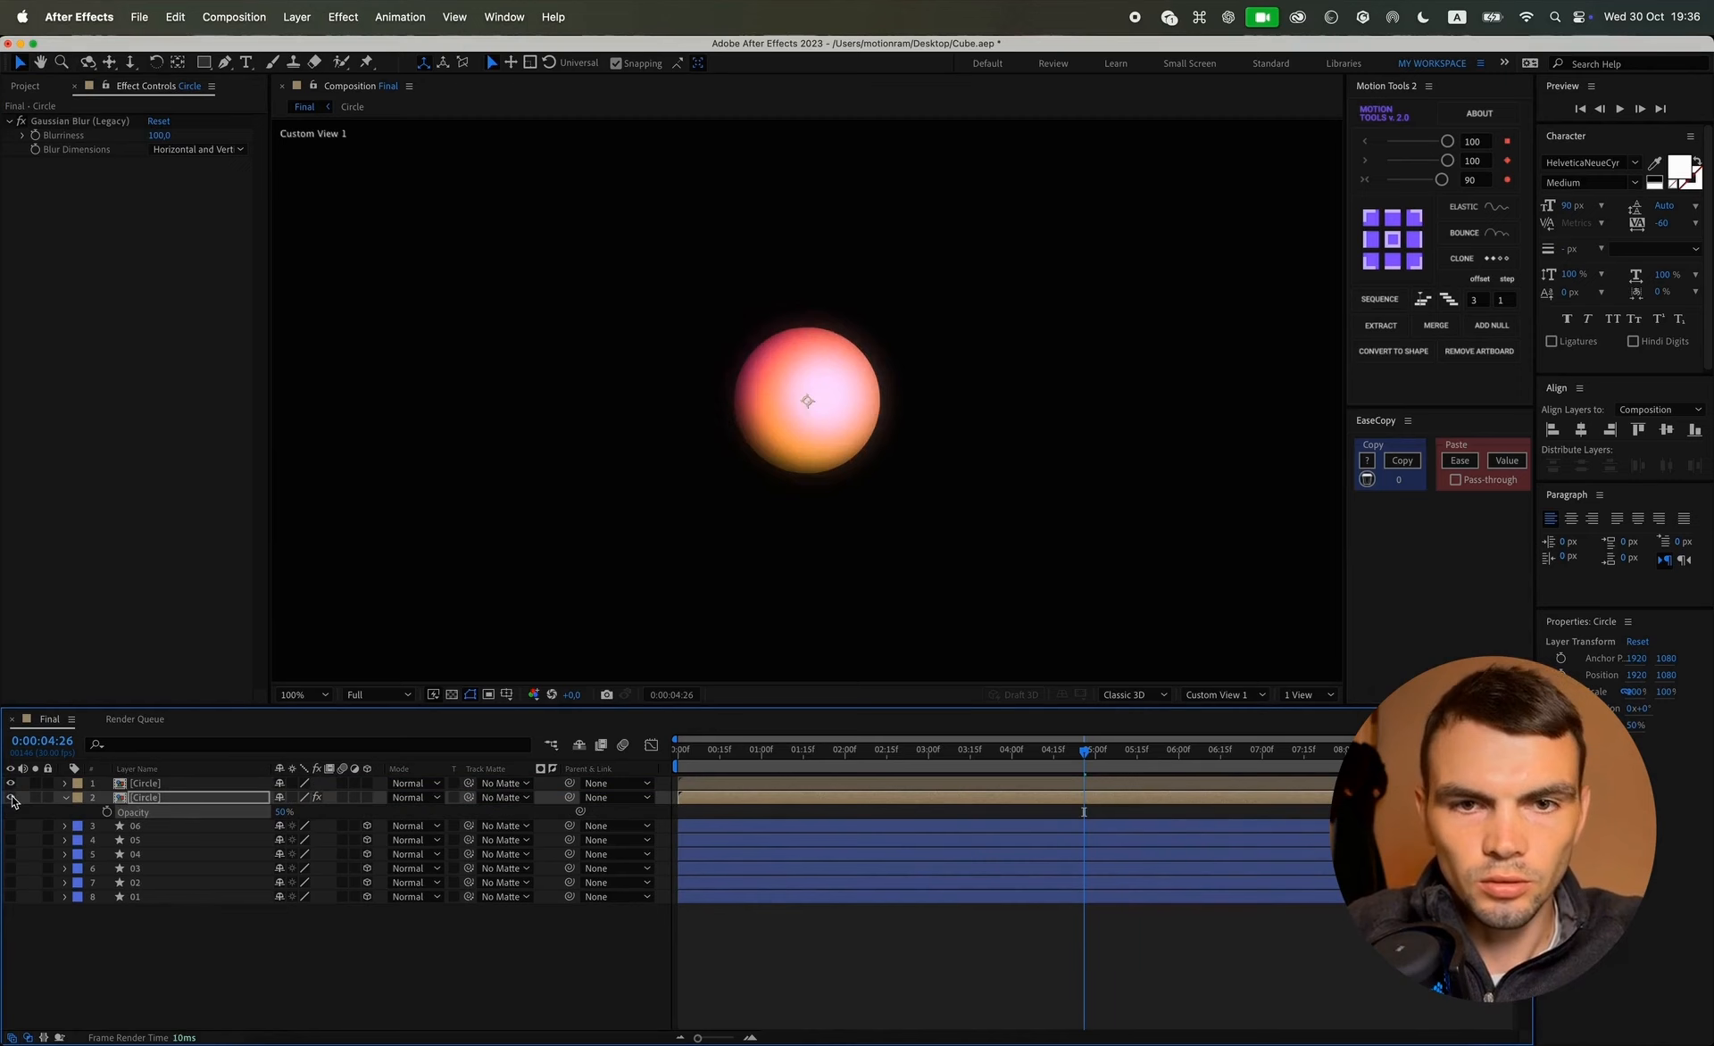
pyautogui.click(11, 798)
pyautogui.click(11, 797)
pyautogui.press('space')
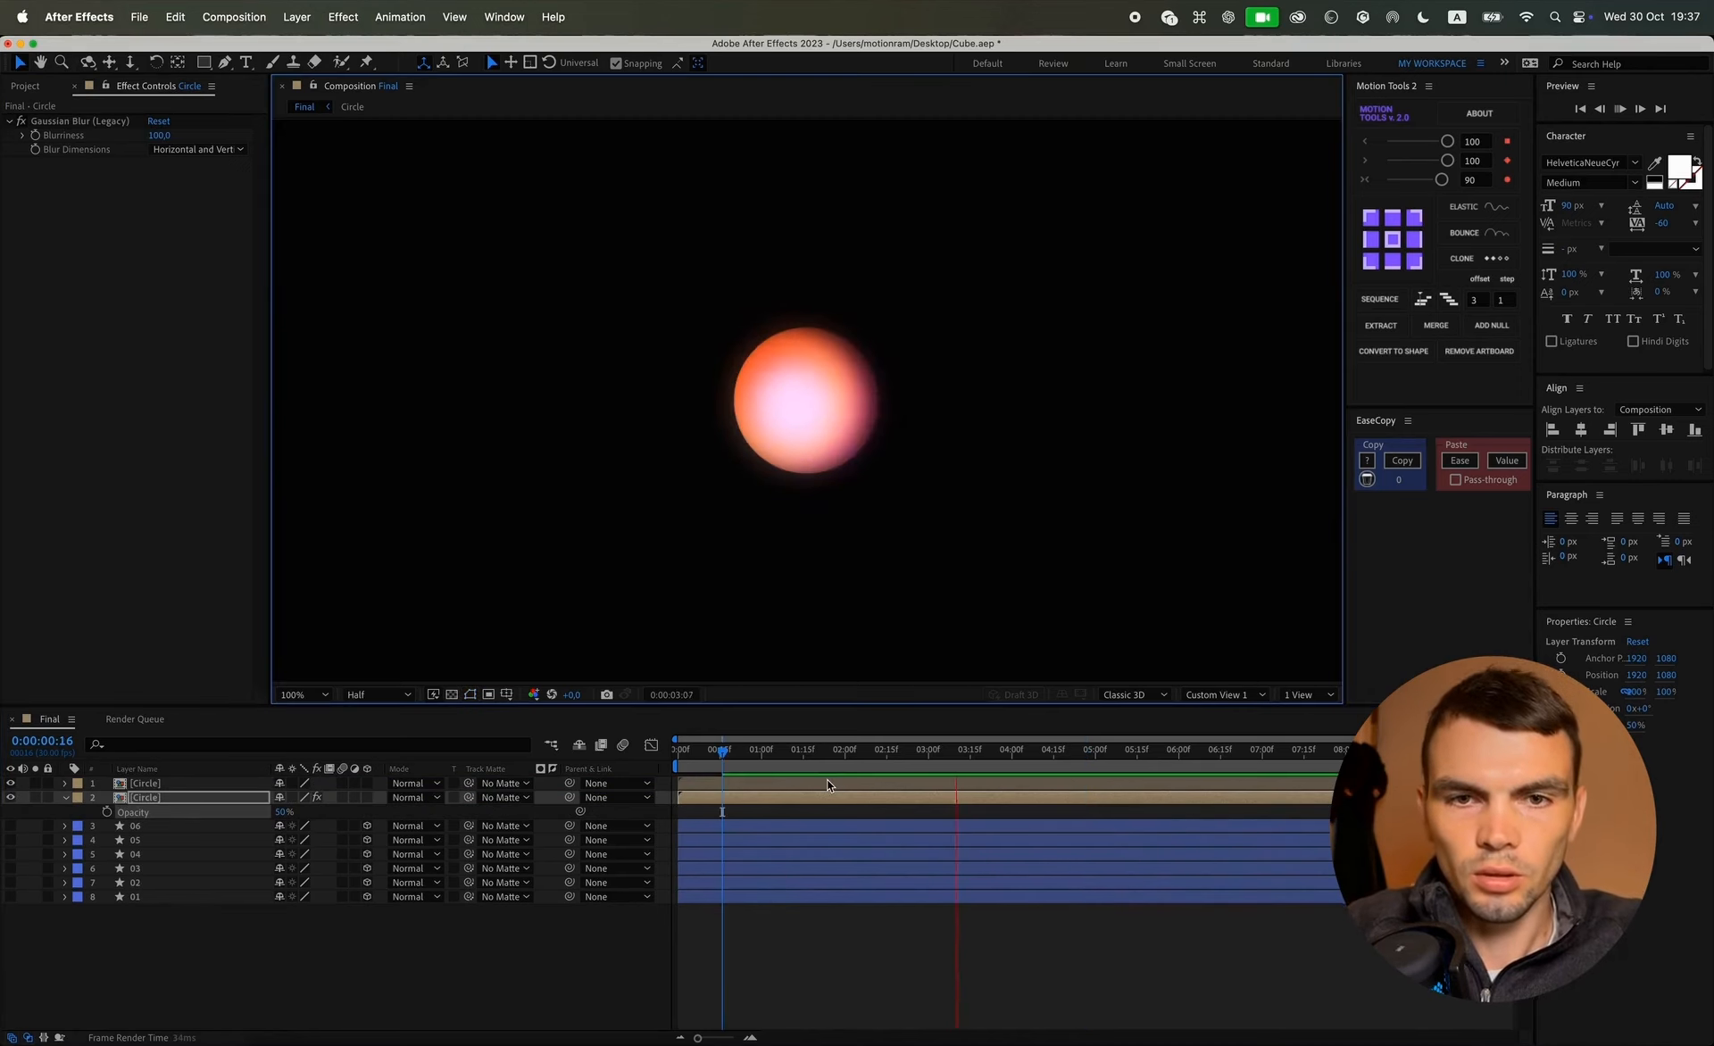
# Step: Parent the blurred lower Circle layer to the upper Circle layer
pyautogui.click(590, 796)
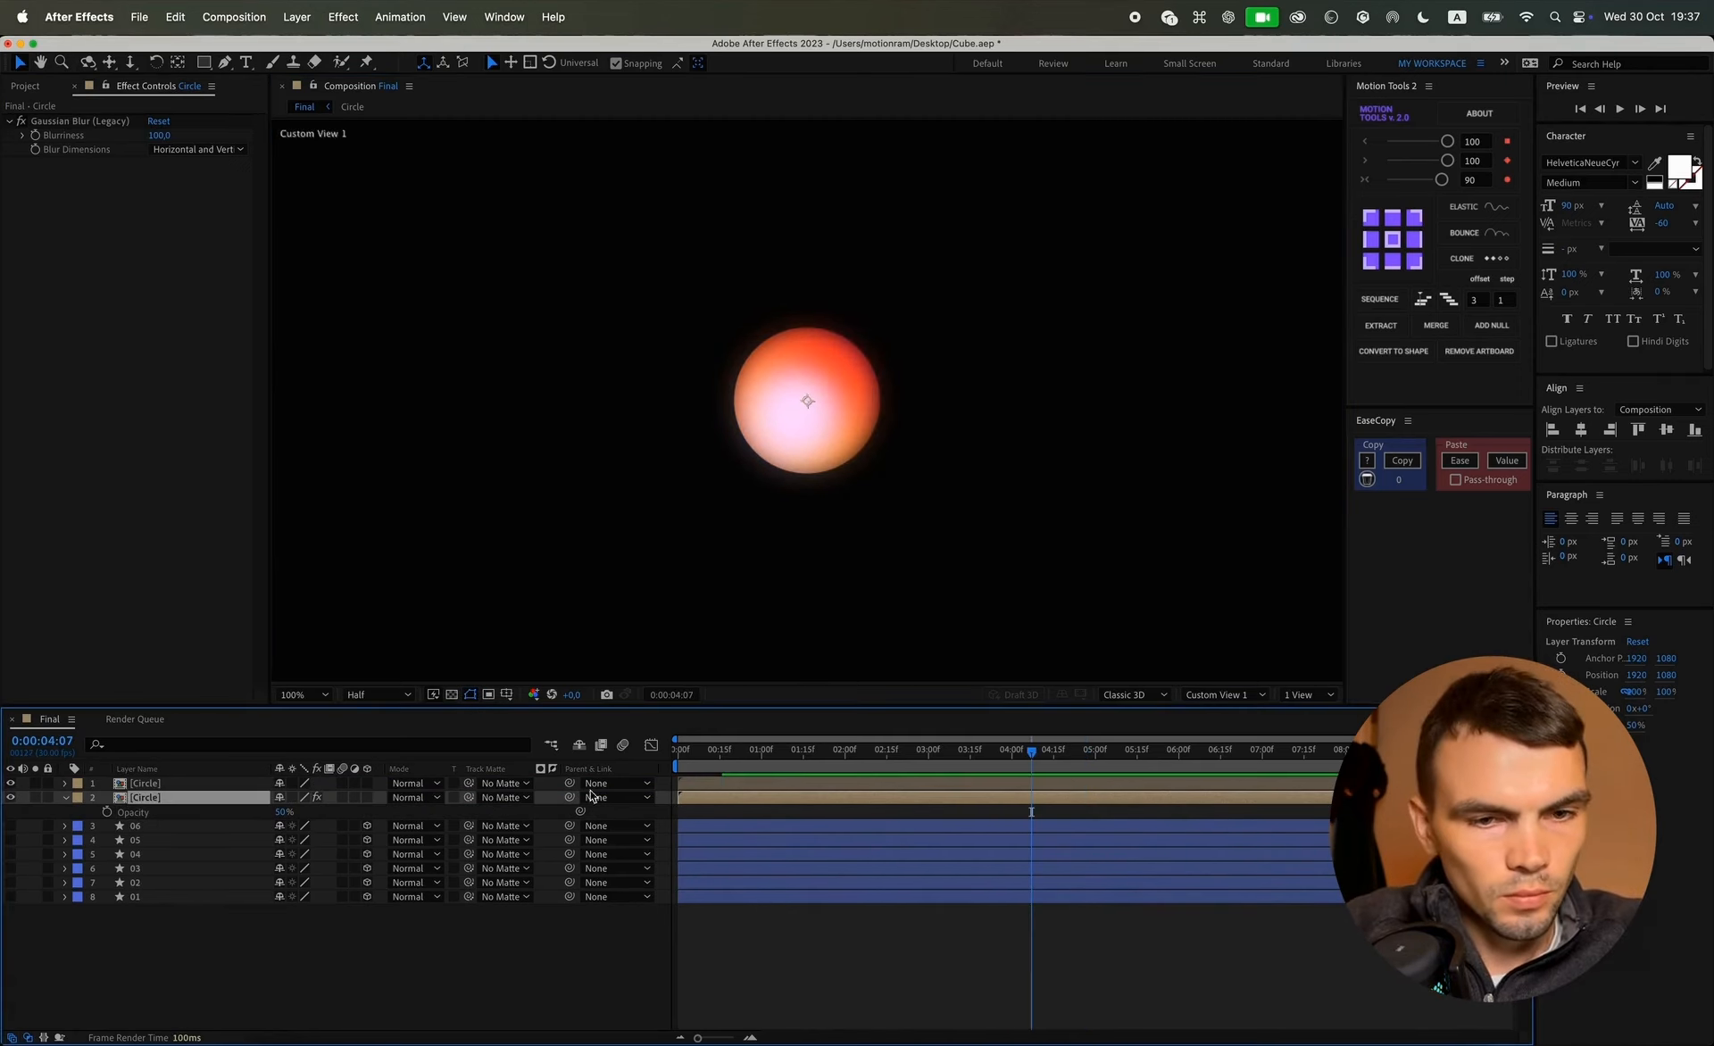
pyautogui.click(569, 797)
pyautogui.moveTo(563, 797); pyautogui.dragTo(153, 787)
# Step: Add the expression wiggle(0.5,50) to the upper Circle layer's position and preview the motion
pyautogui.click(153, 785)
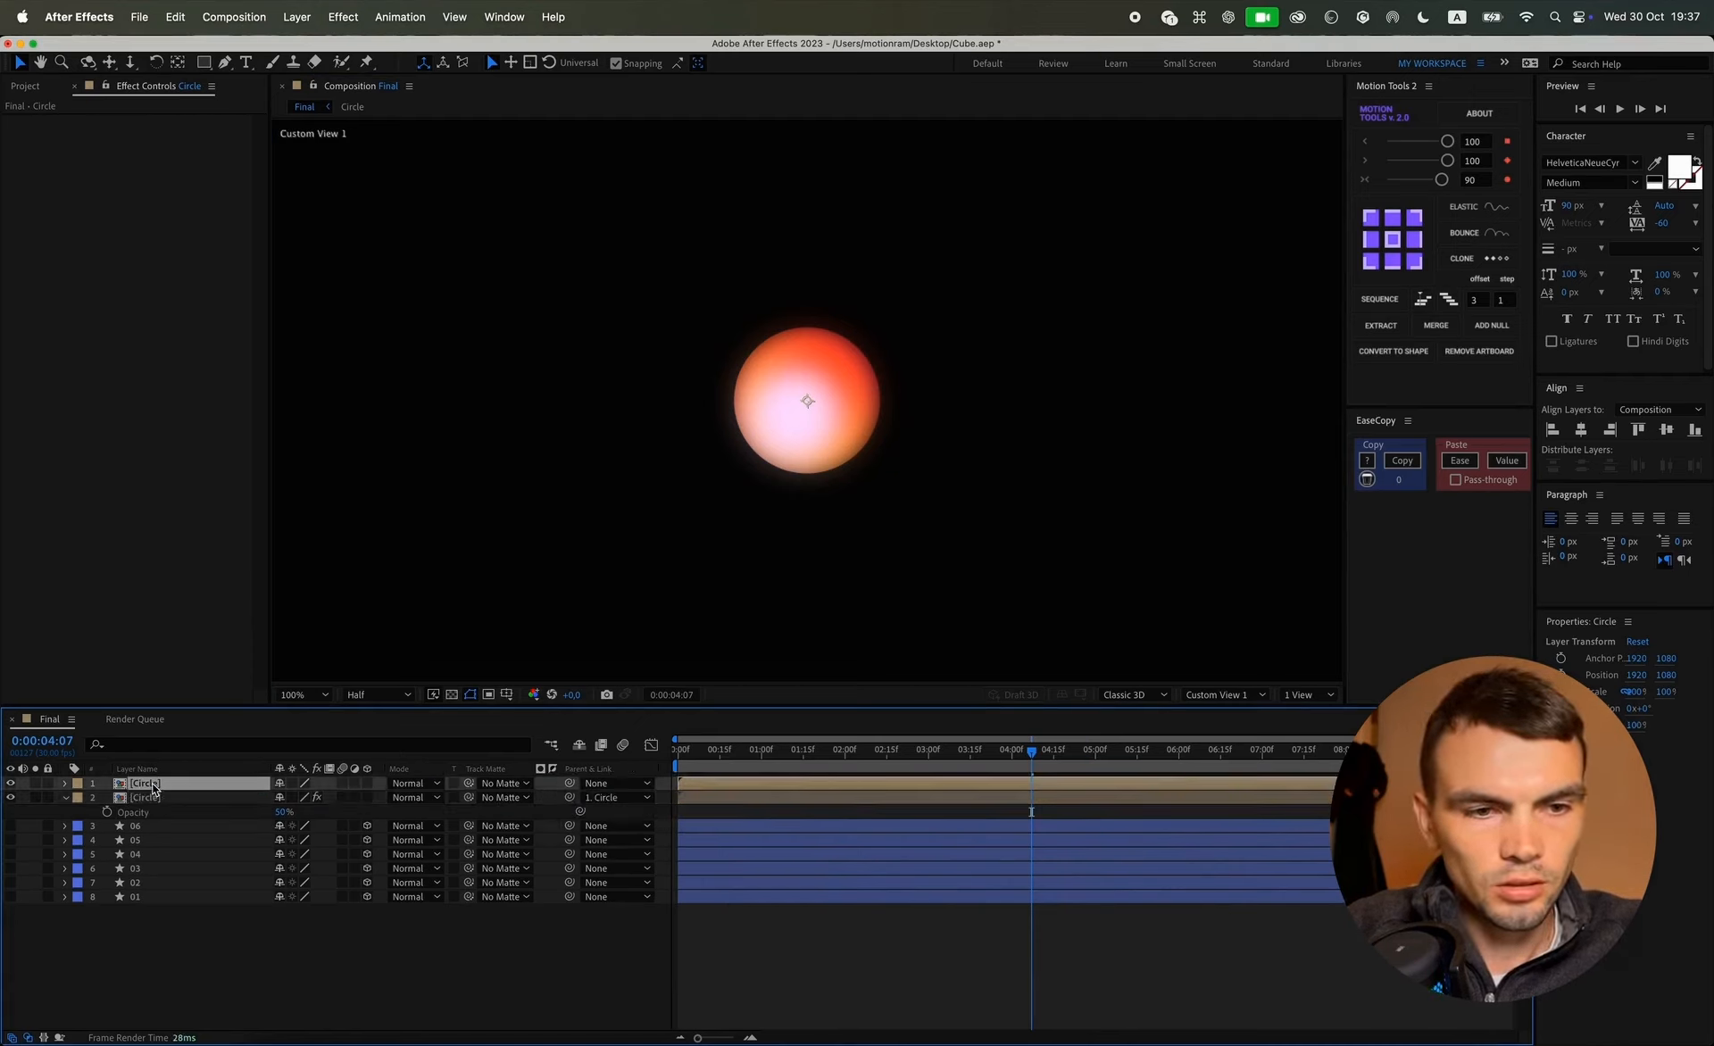
pyautogui.press('p')
pyautogui.keyDown('alt'); pyautogui.click(107, 798); pyautogui.keyUp('alt')
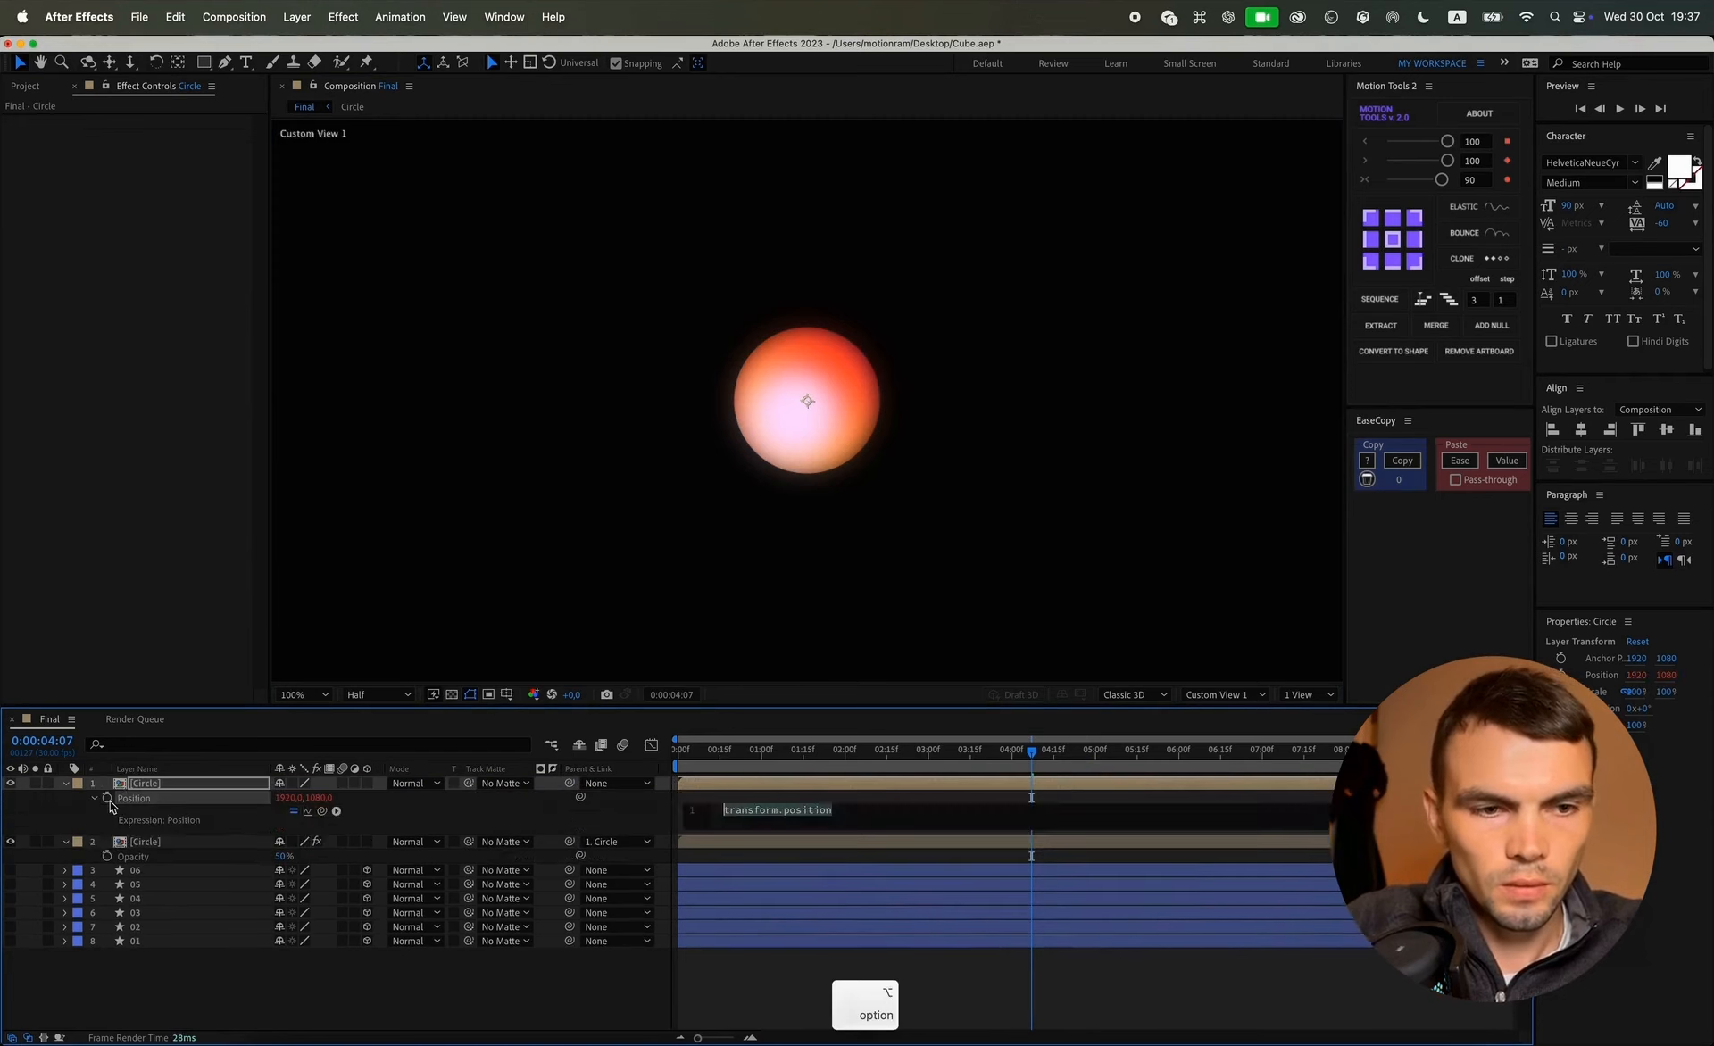
pyautogui.write('wig')
pyautogui.press('Return')
pyautogui.write('0')
pyautogui.press('BackSpace')
pyautogui.write('0.5,')
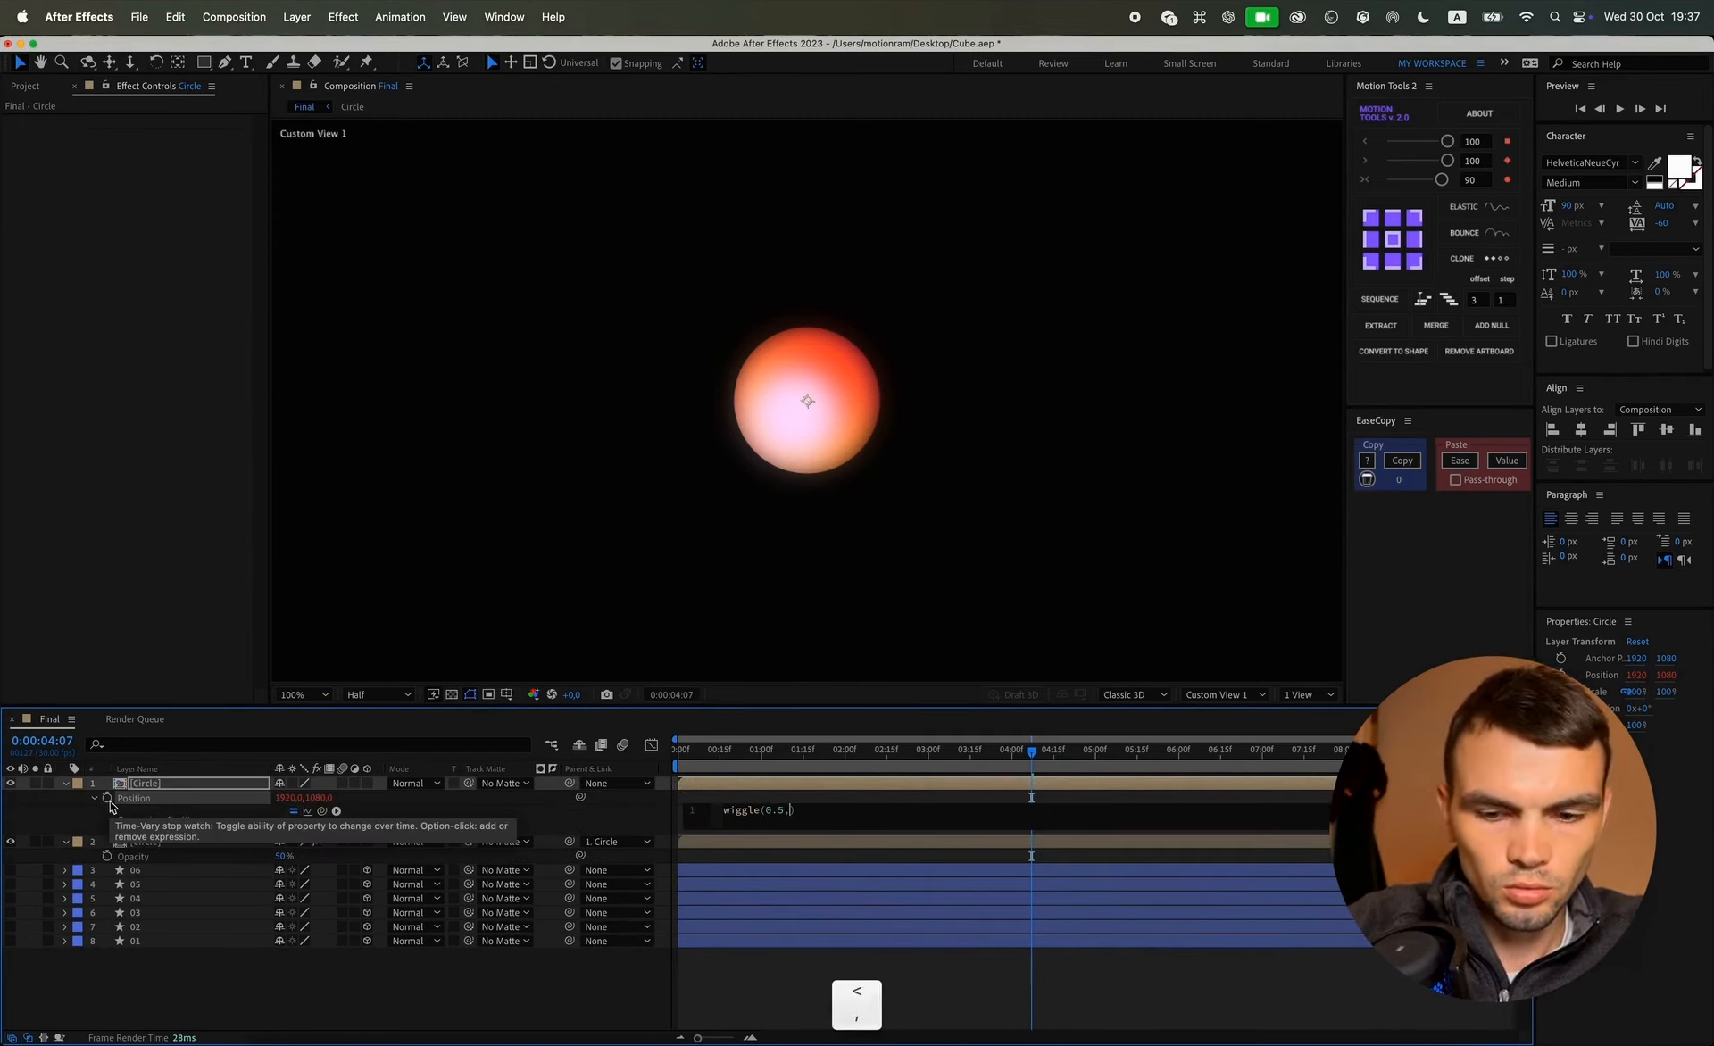
pyautogui.write('50')
pyautogui.click(758, 782)
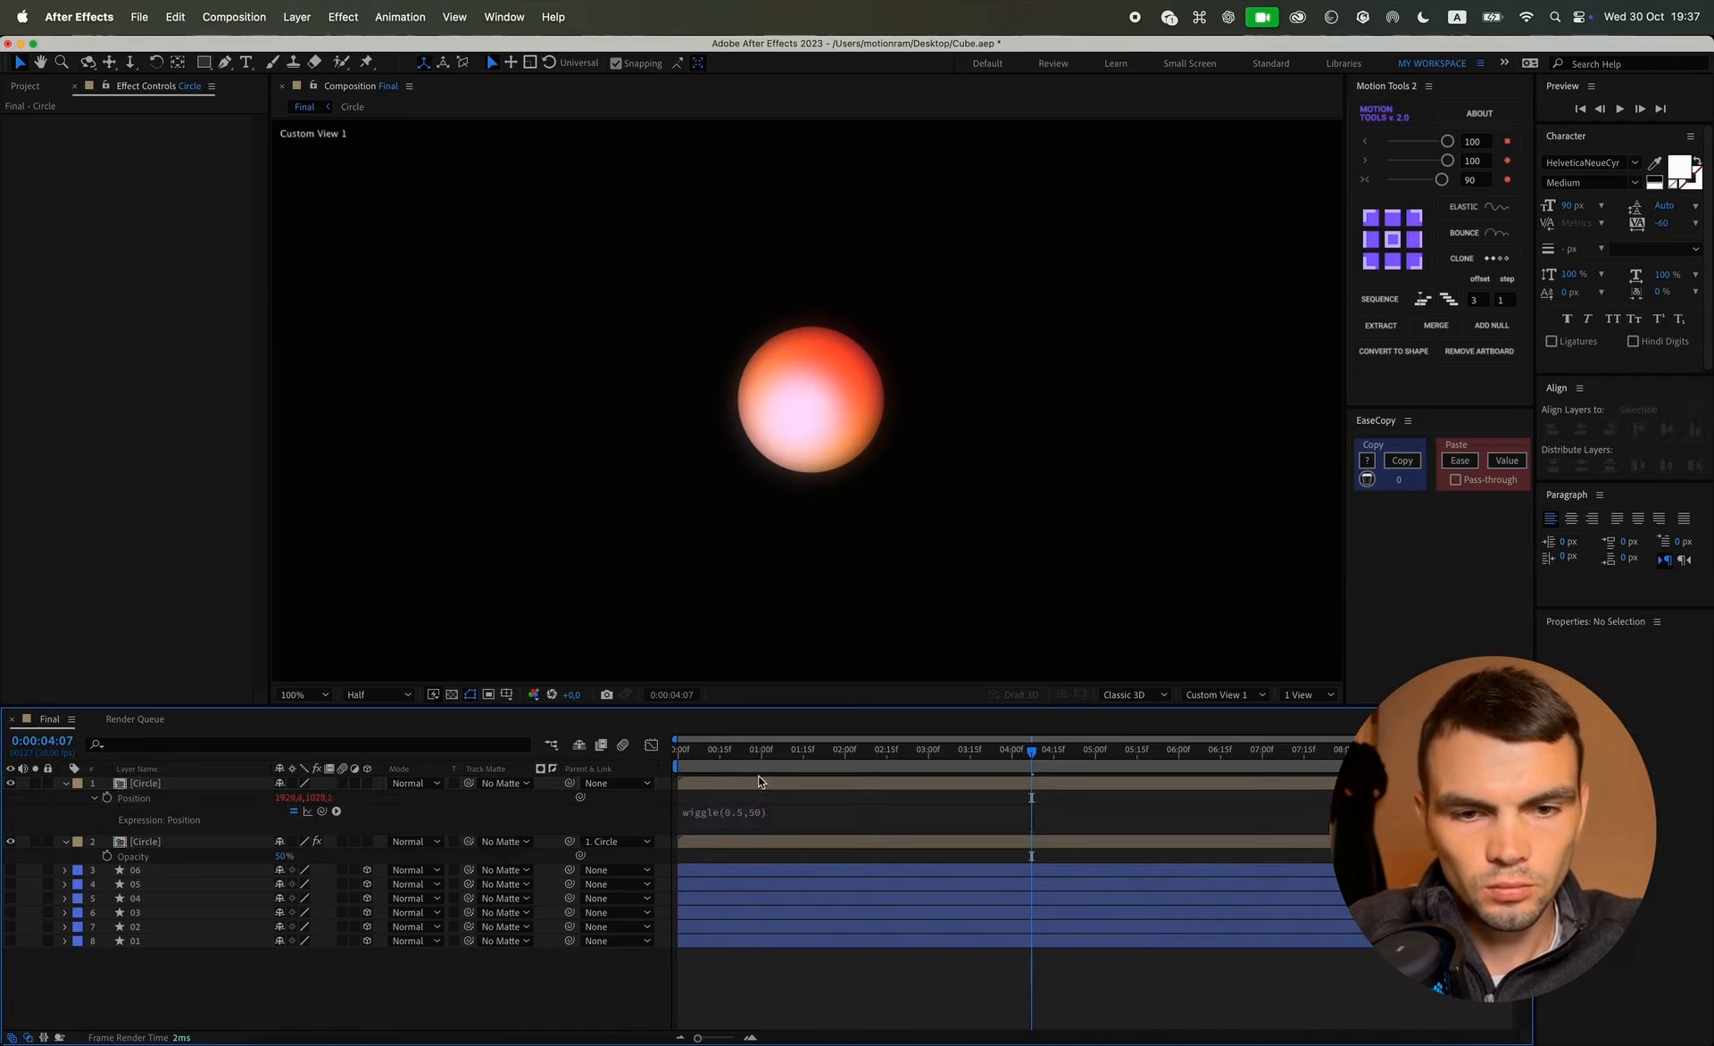
pyautogui.press('space')
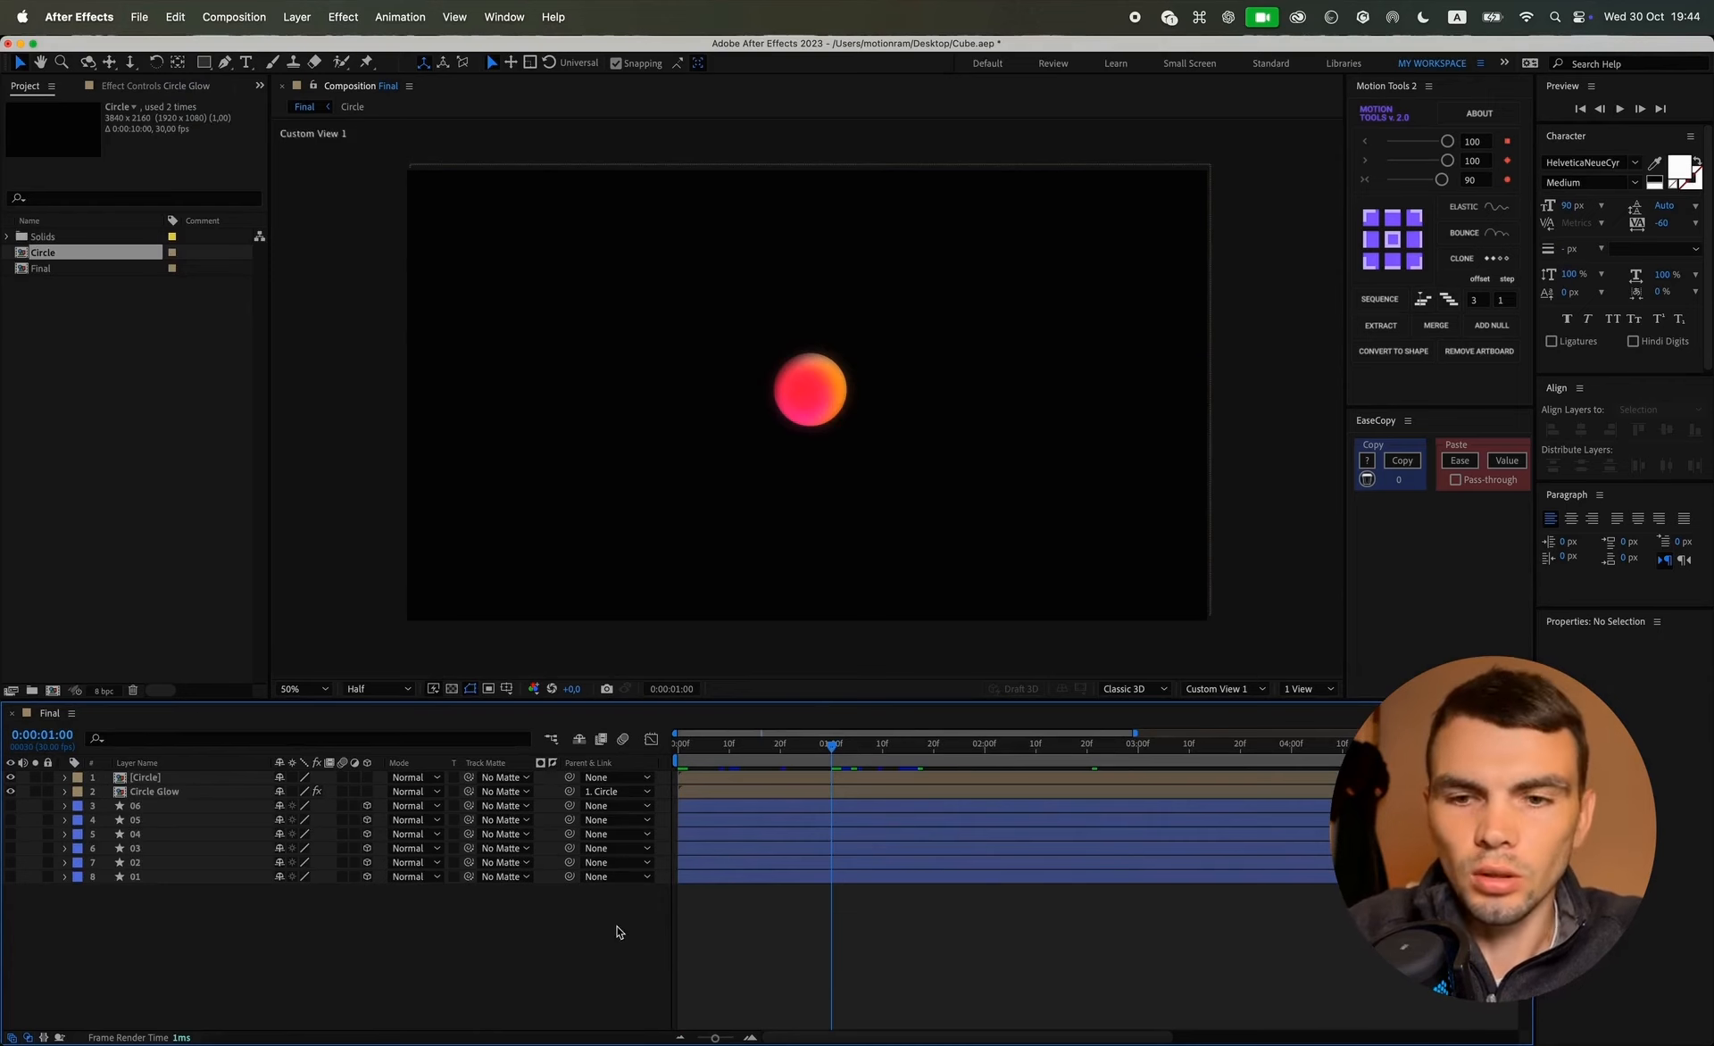
# Step: Switch the 3D view to Active Camera (Default) and show the square layers 01 through 06
pyautogui.click(1204, 691)
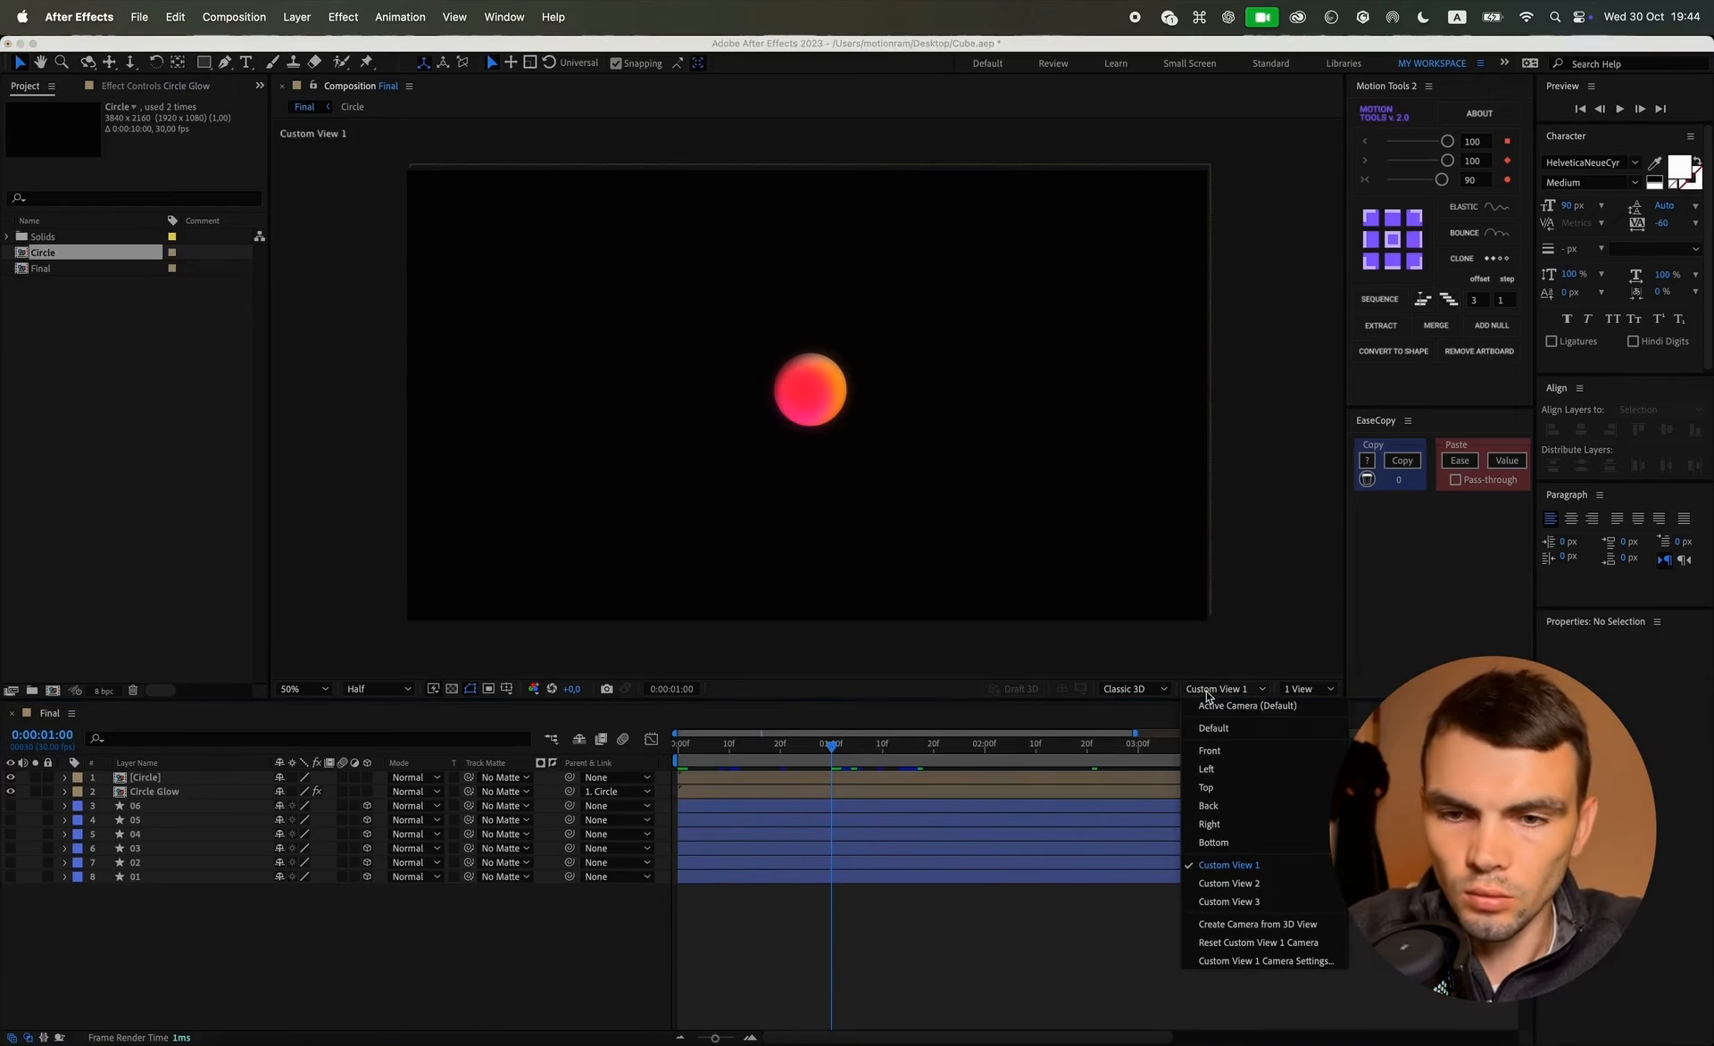
pyautogui.click(1237, 707)
pyautogui.moveTo(10, 806); pyautogui.dragTo(10, 877)
pyautogui.moveTo(143, 901); pyautogui.dragTo(272, 926)
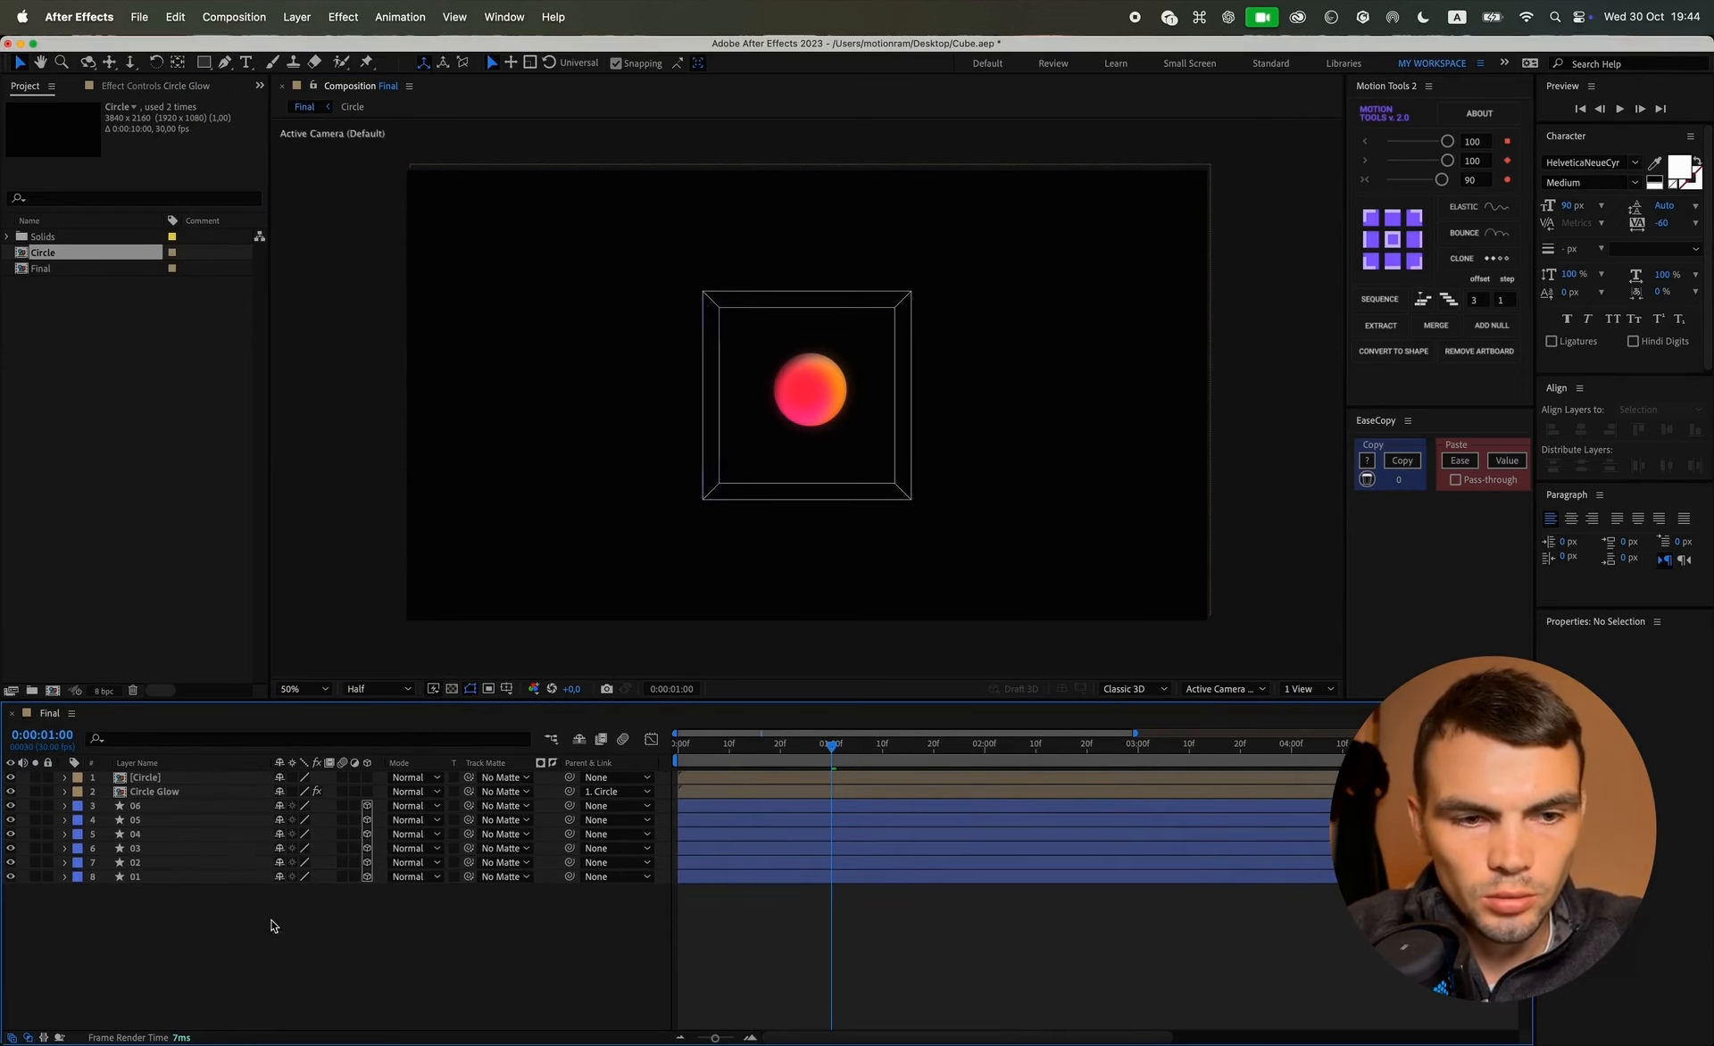
# Step: Add a null object above the other layers and align it to the composition's centre
pyautogui.click(1474, 325)
pyautogui.click(150, 783)
pyautogui.click(1639, 431)
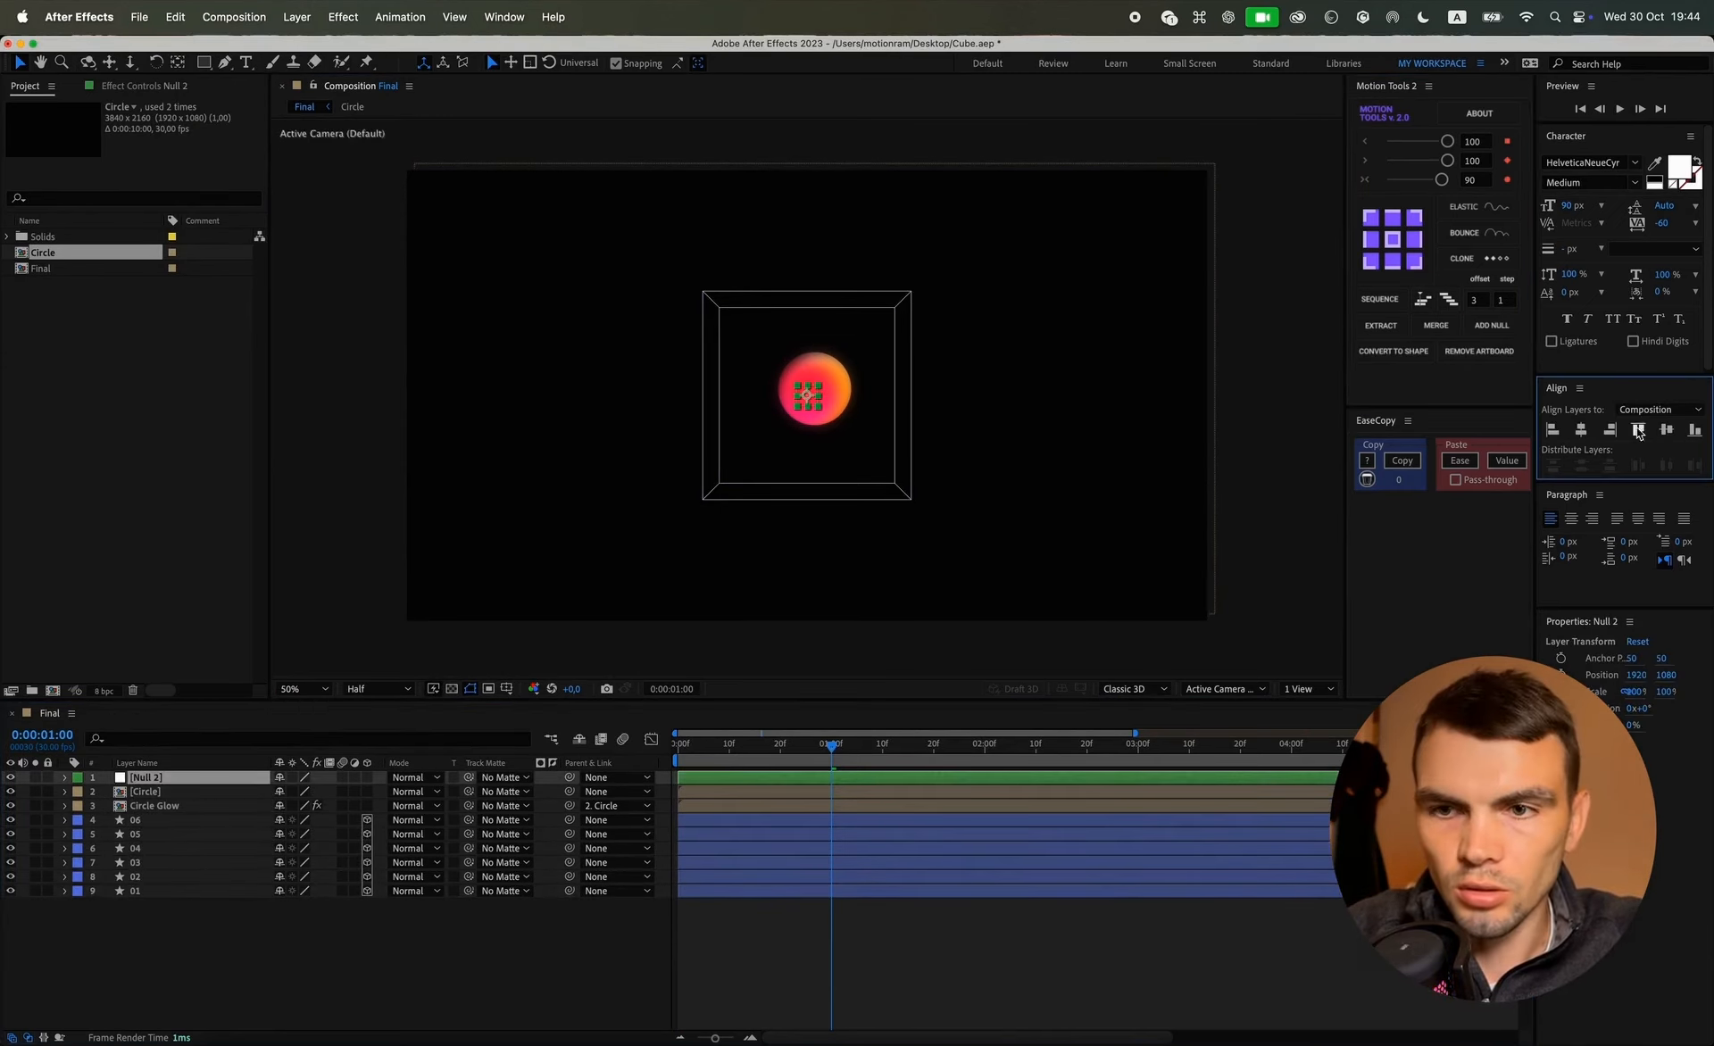
# Step: Rename the new null object p/r1 and make it a 3D layer
pyautogui.click(150, 782)
pyautogui.press('Return')
pyautogui.write('p/r1')
pyautogui.press('Return')
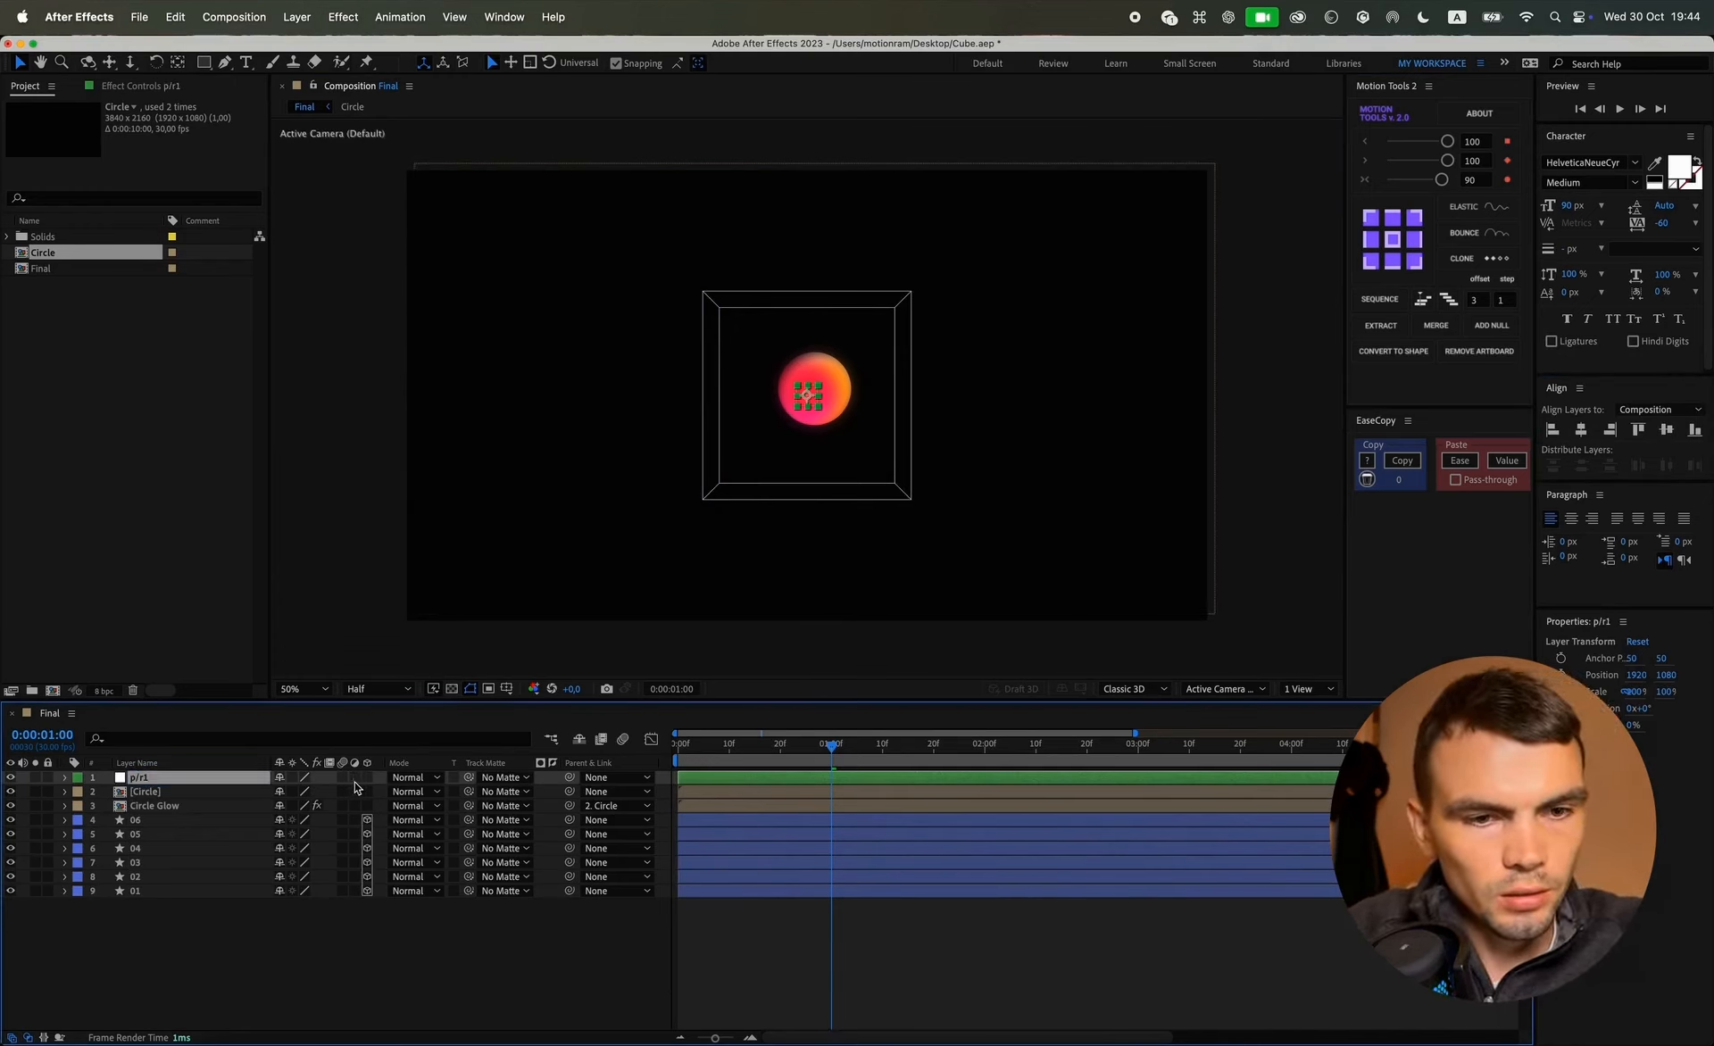
# Step: Parent the six square layers 01 to 06 to the null p/r1
pyautogui.moveTo(159, 959); pyautogui.dragTo(146, 827)
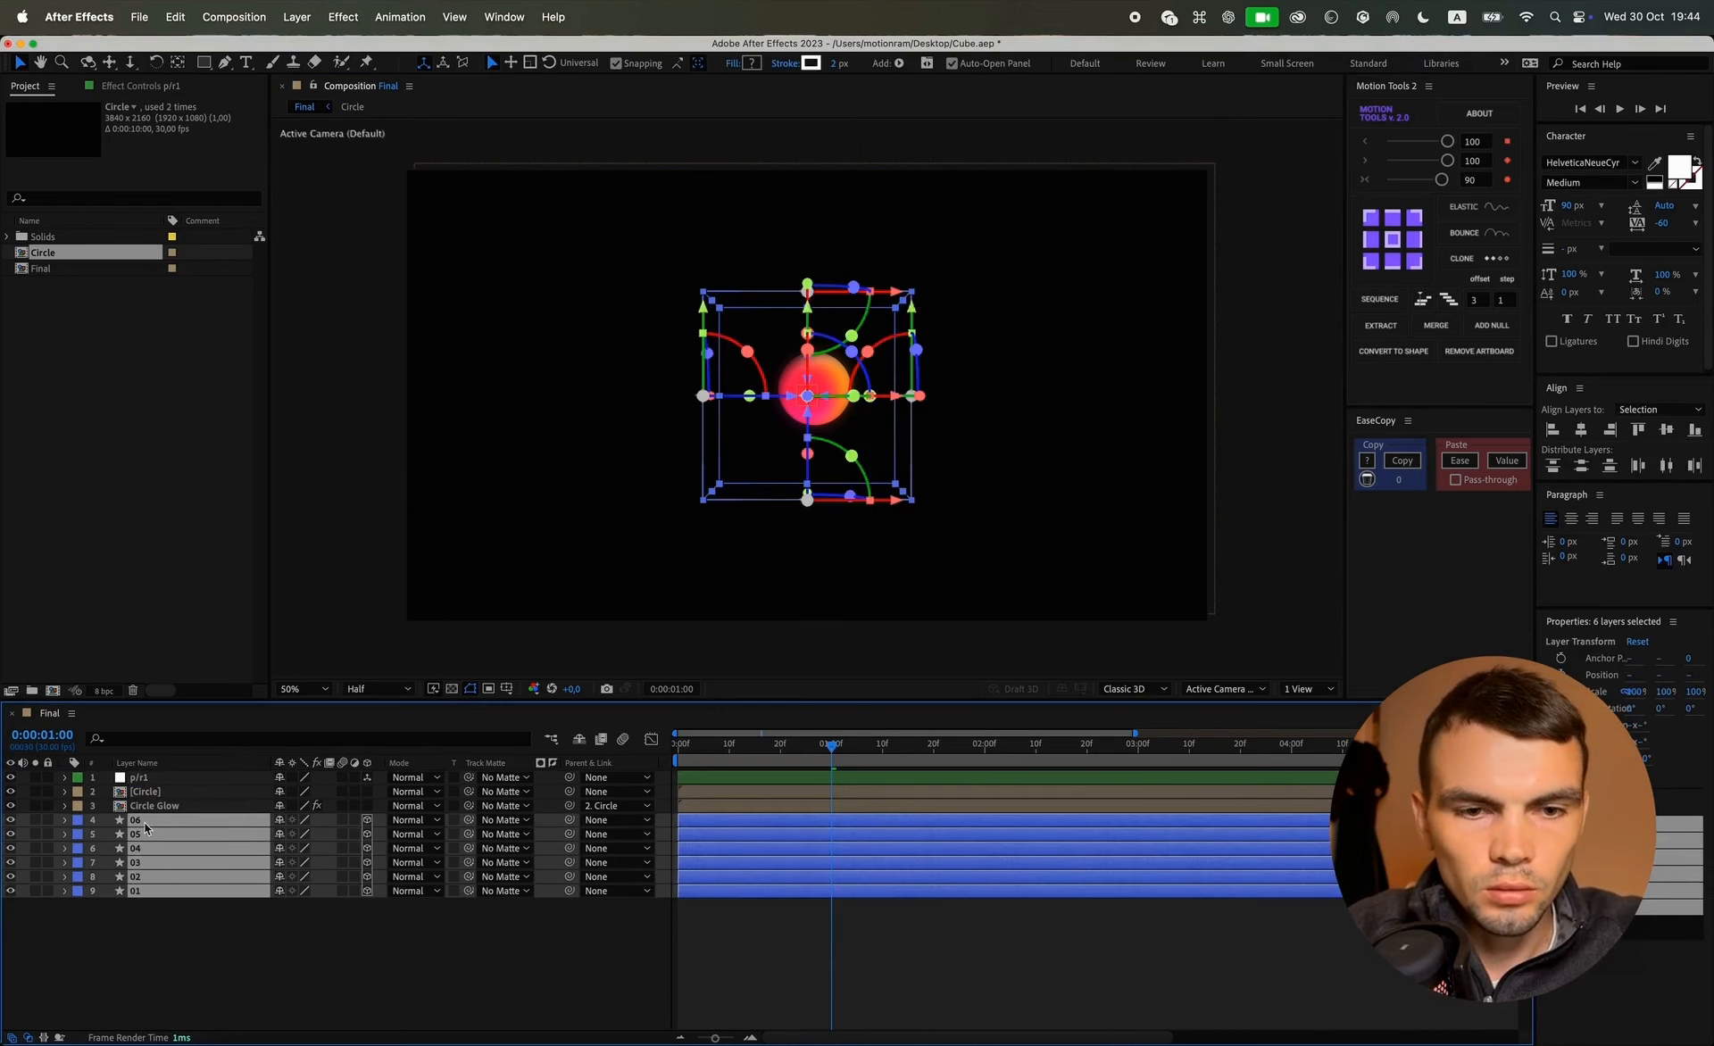
pyautogui.moveTo(570, 821); pyautogui.dragTo(141, 790)
pyautogui.click(139, 778)
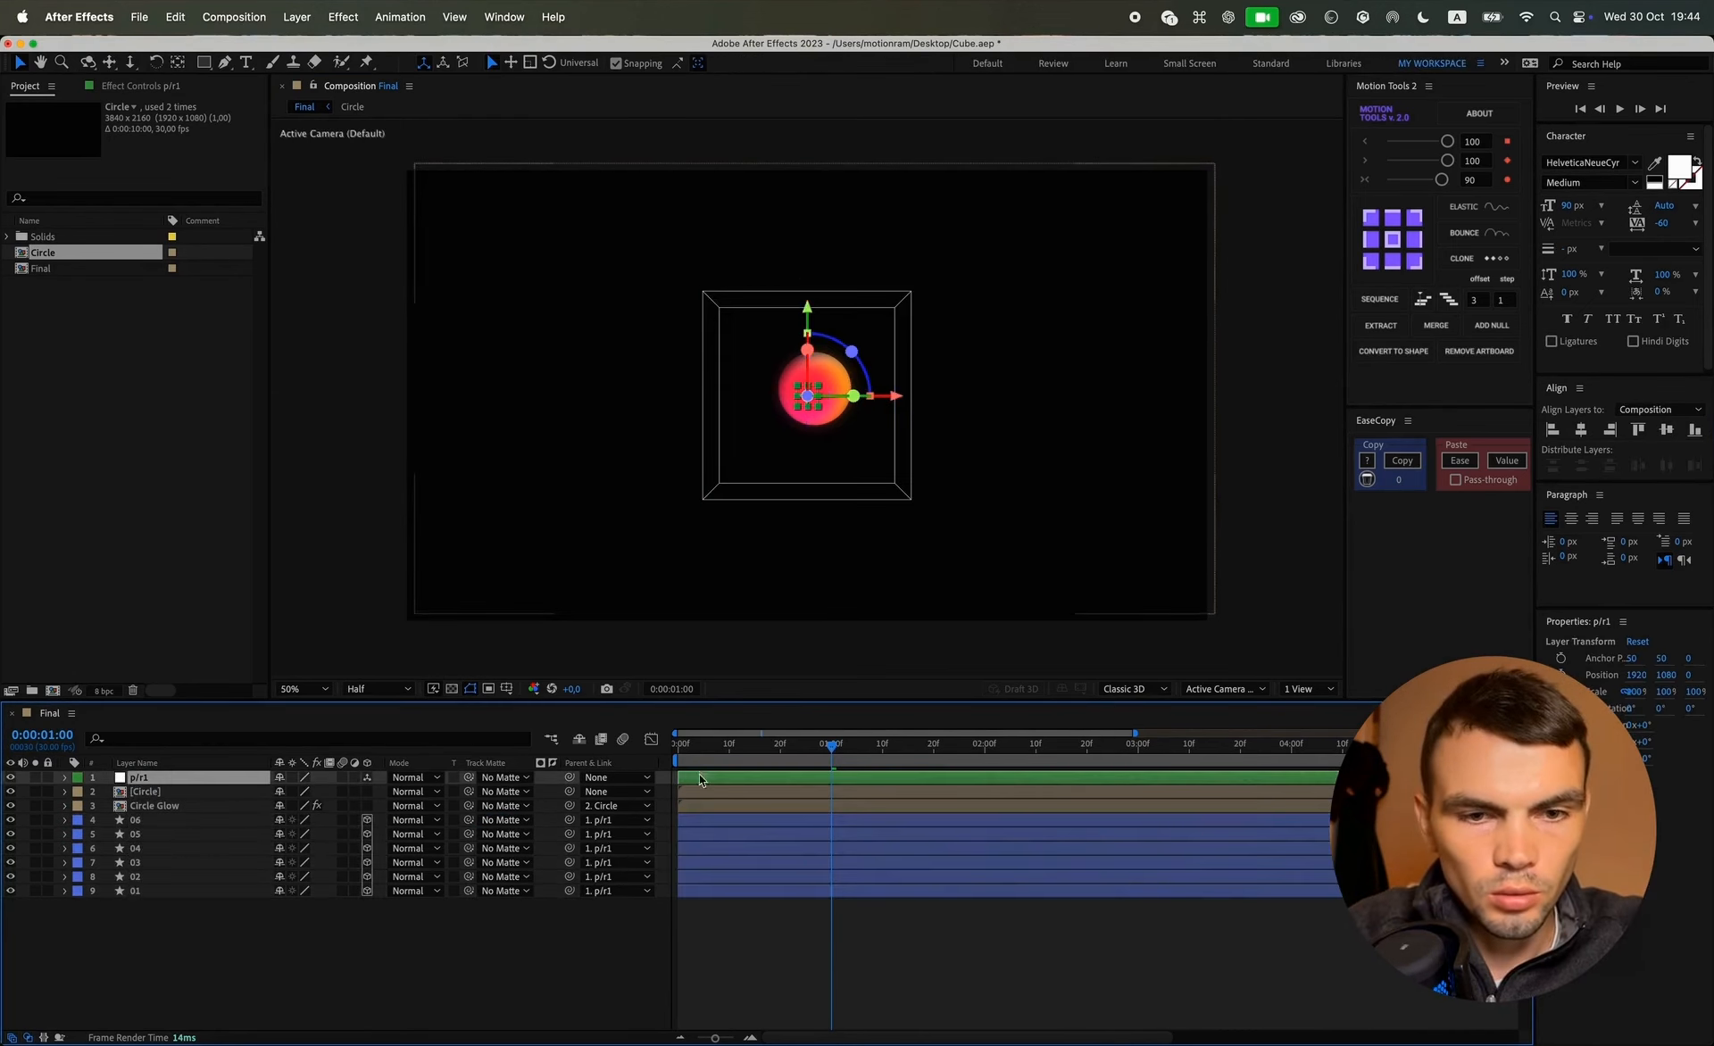
pyautogui.click(681, 744)
pyautogui.press('p')
pyautogui.press('Delete')
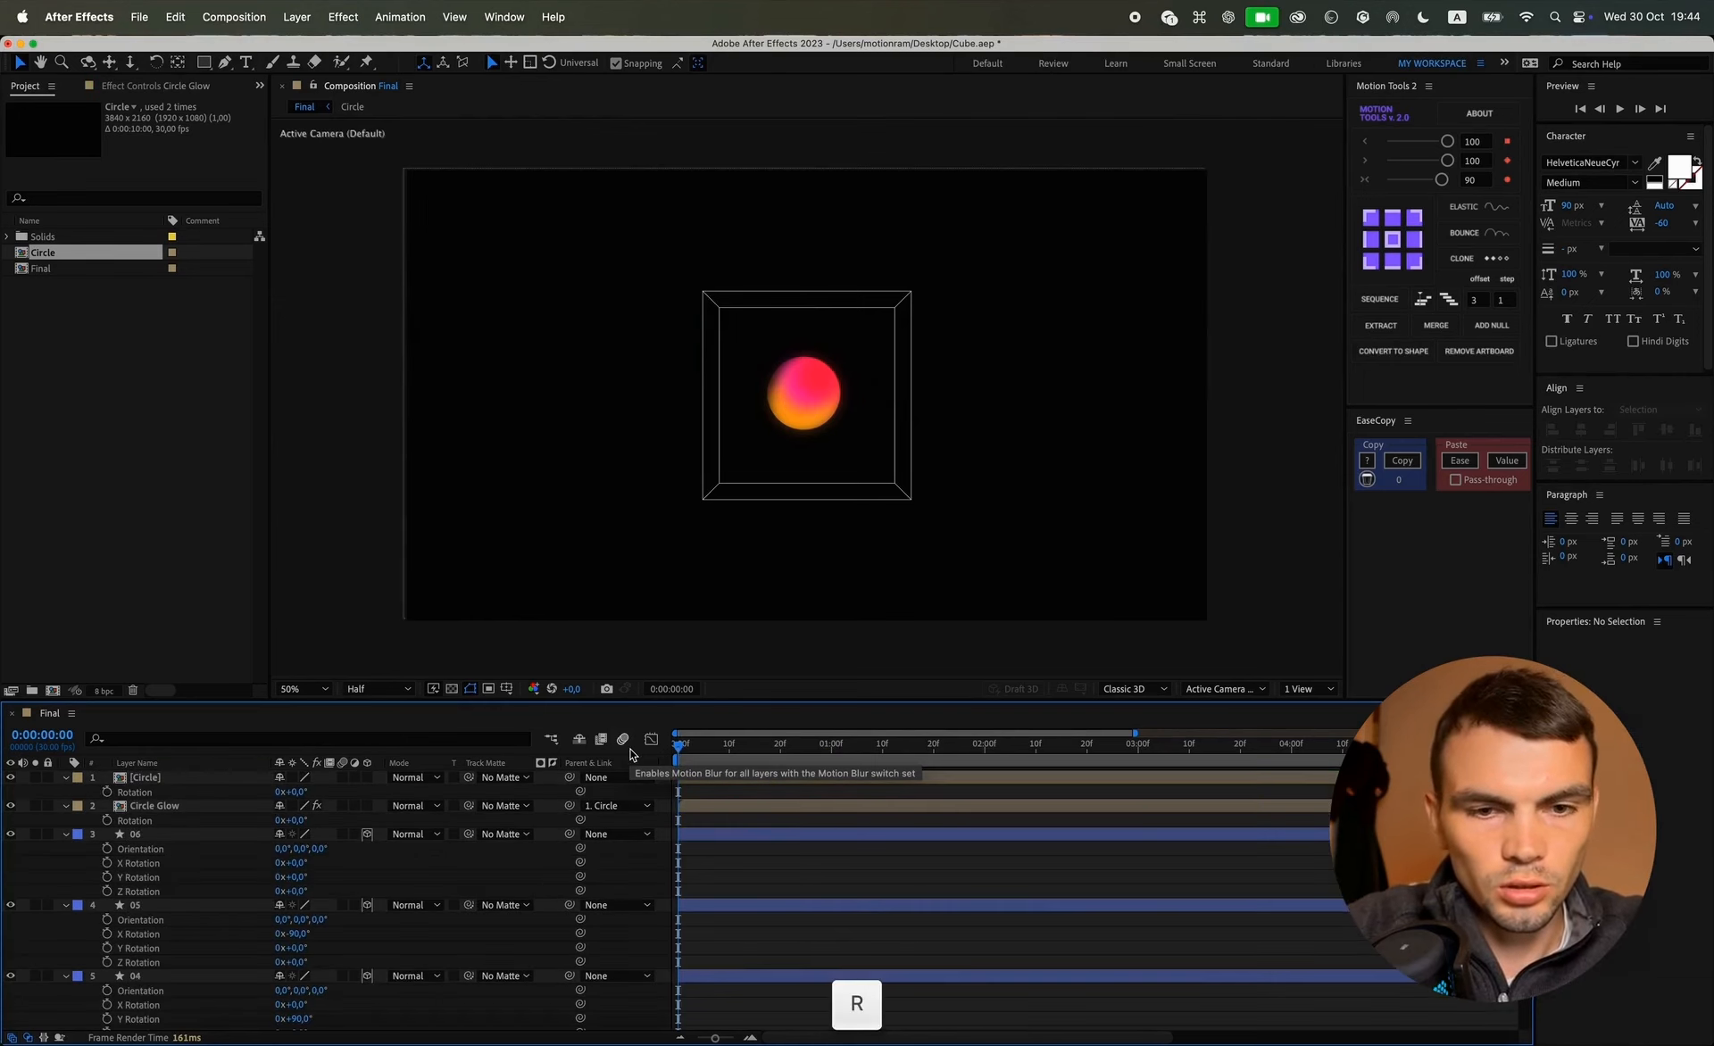
pyautogui.press('u')
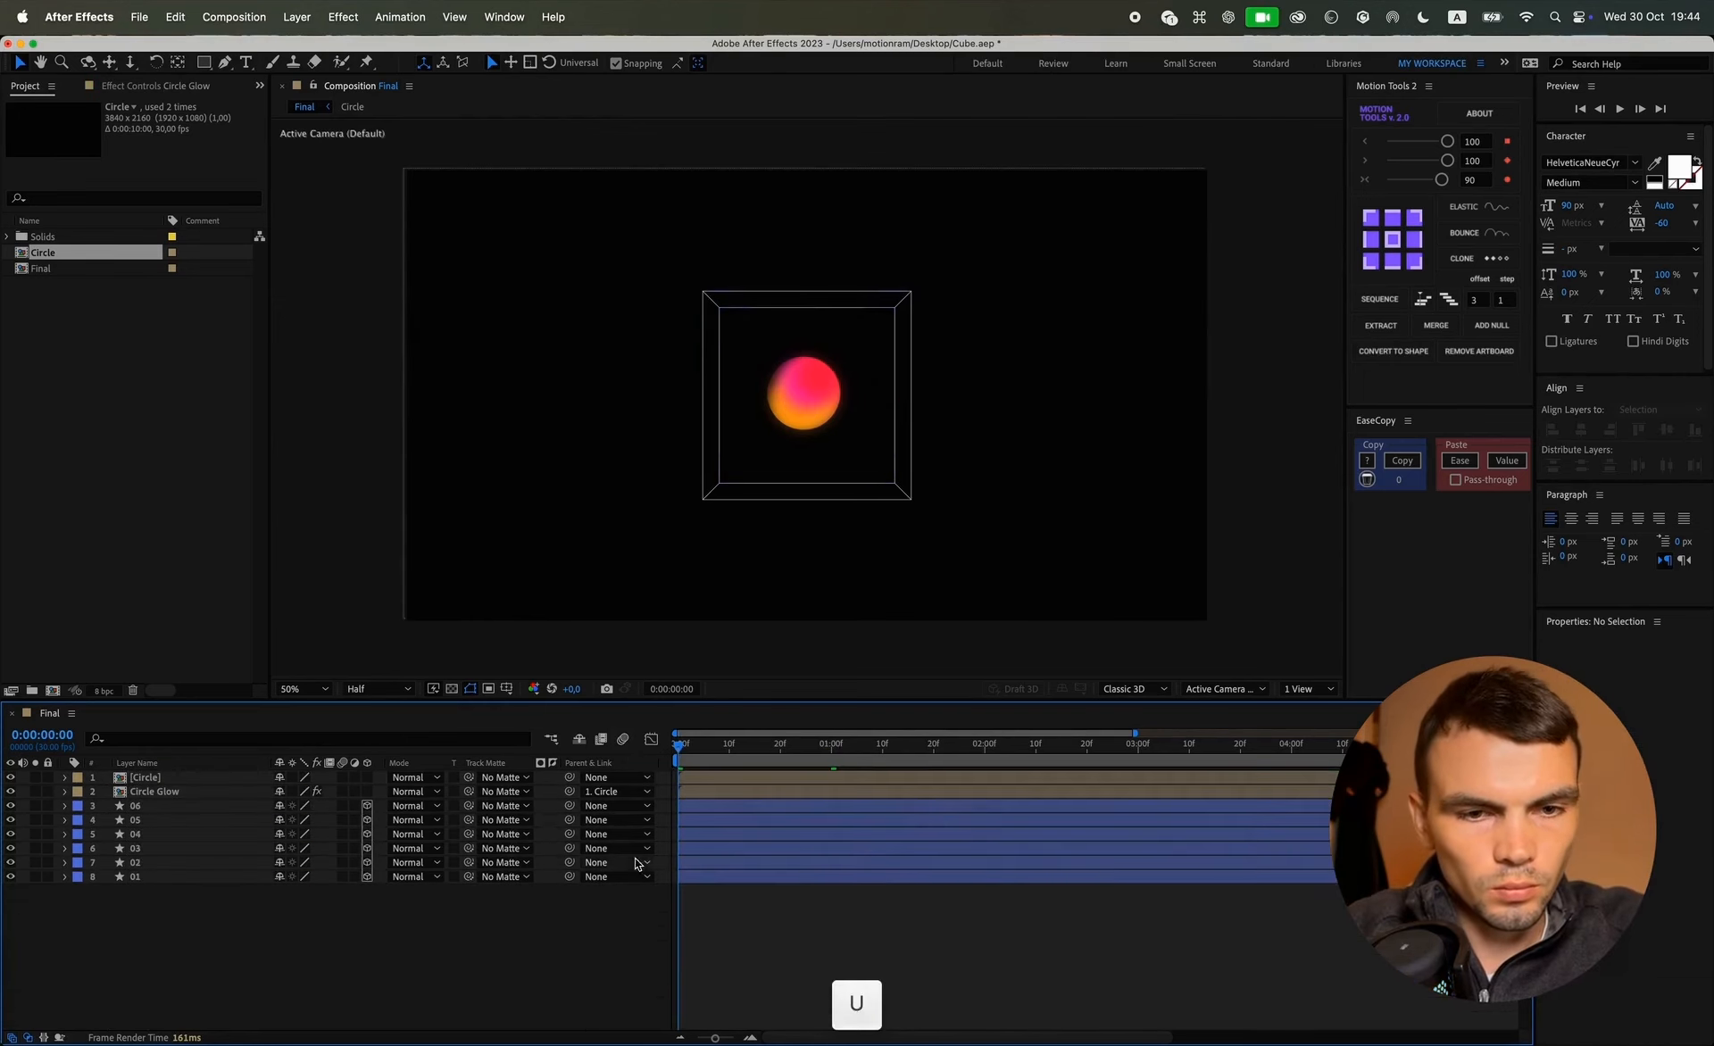
pyautogui.click(152, 777)
pyautogui.click(444, 954)
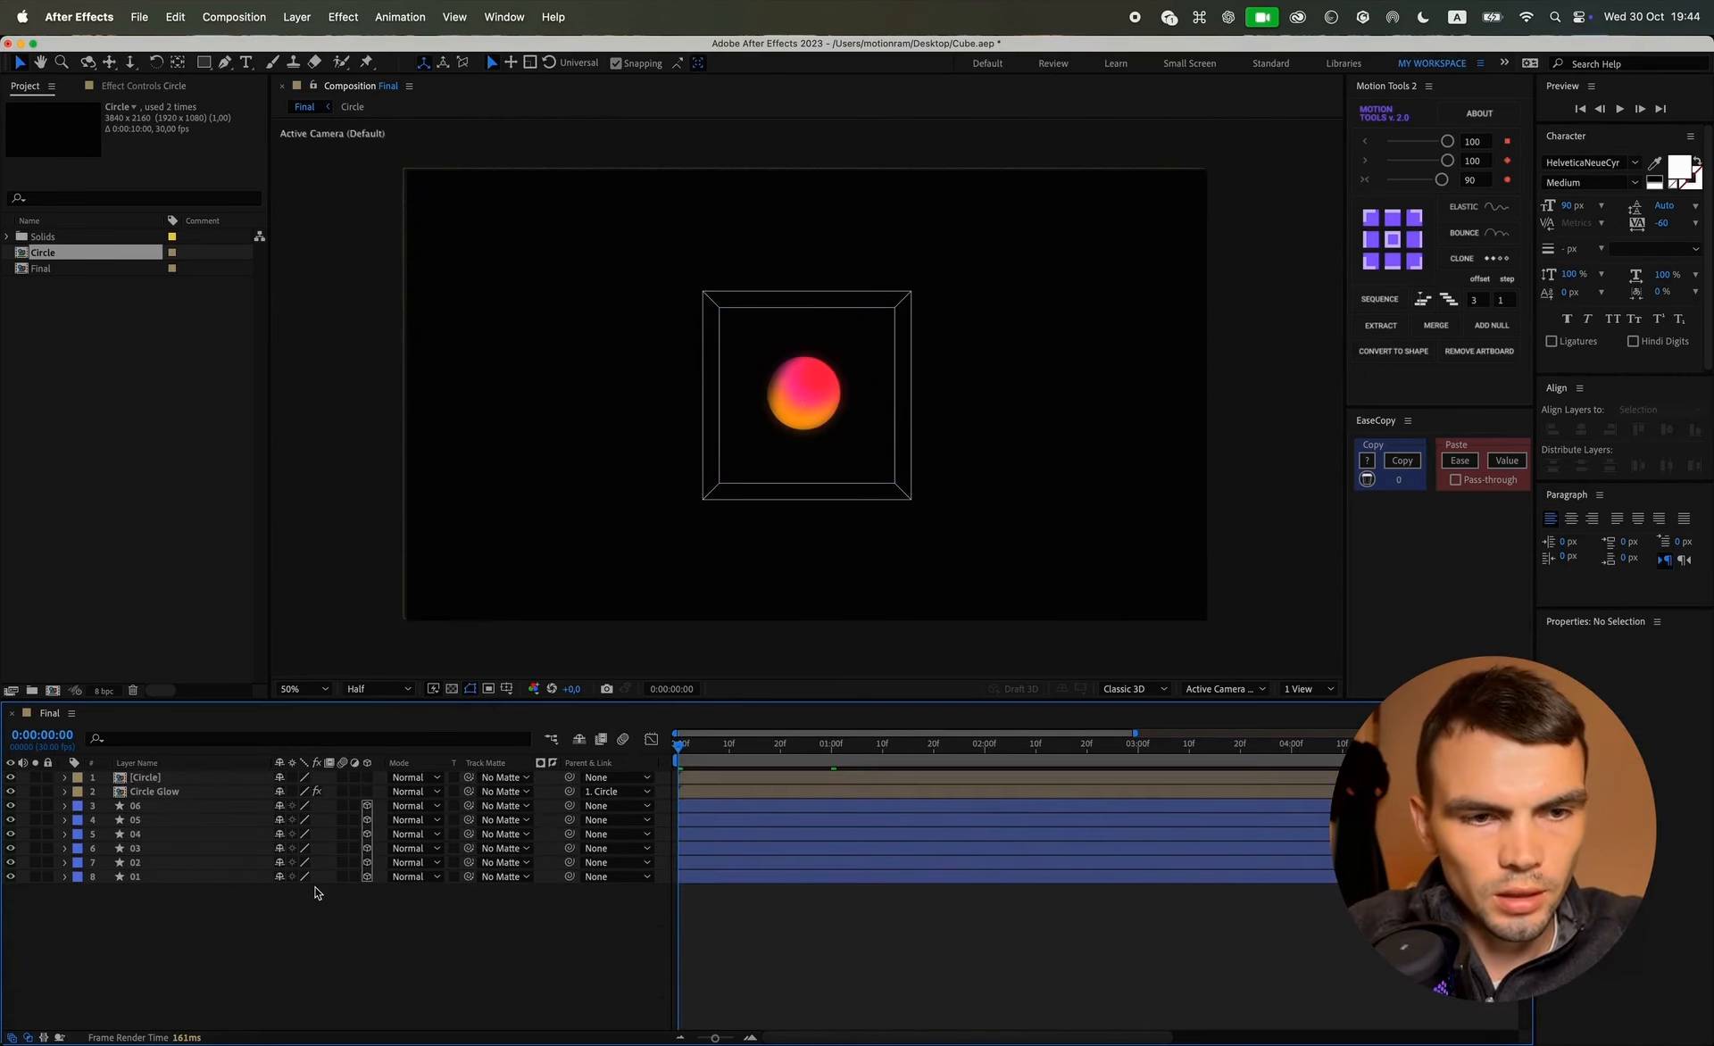
pyautogui.press('super+z')
# Step: Create keyframes for the null p/r1's X, Y and Z Rotation at 0:00:00:00
pyautogui.press('r')
pyautogui.click(107, 806)
pyautogui.click(107, 821)
pyautogui.click(107, 835)
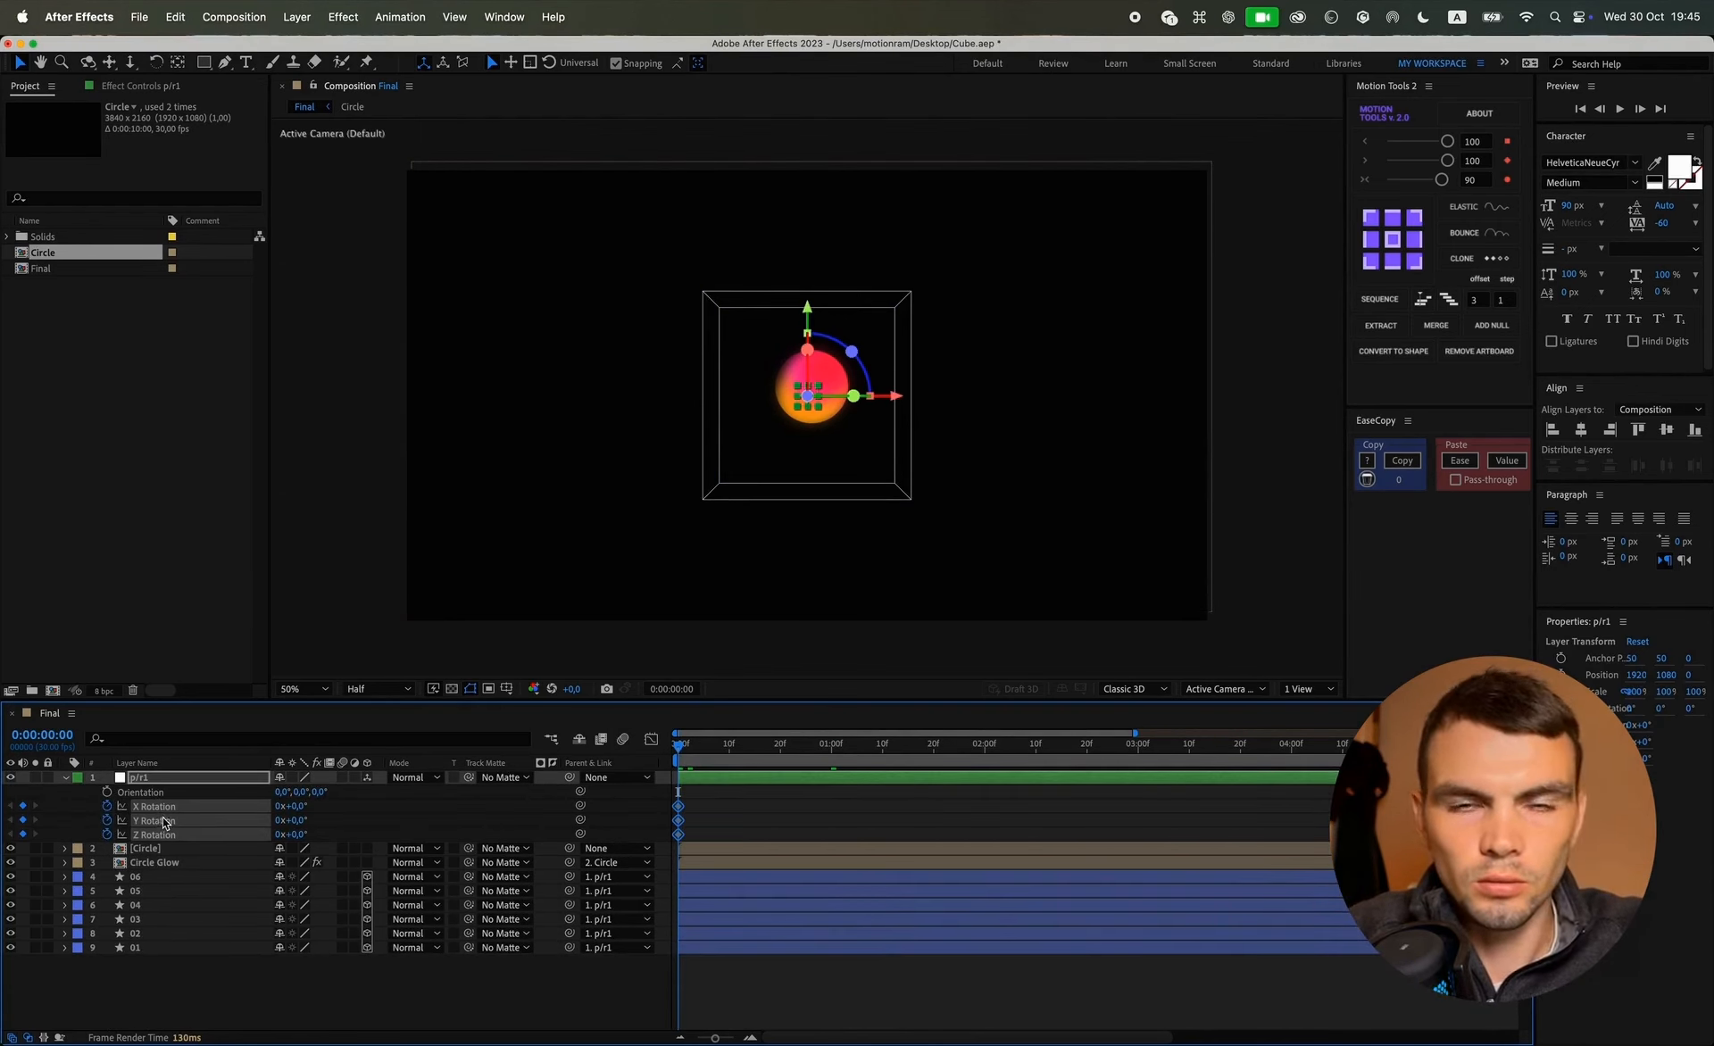
# Step: Try rotating the null p/r1 about its Y axis at 0:00:01:00 and undo the rotation
pyautogui.moveTo(825, 757); pyautogui.dragTo(835, 760)
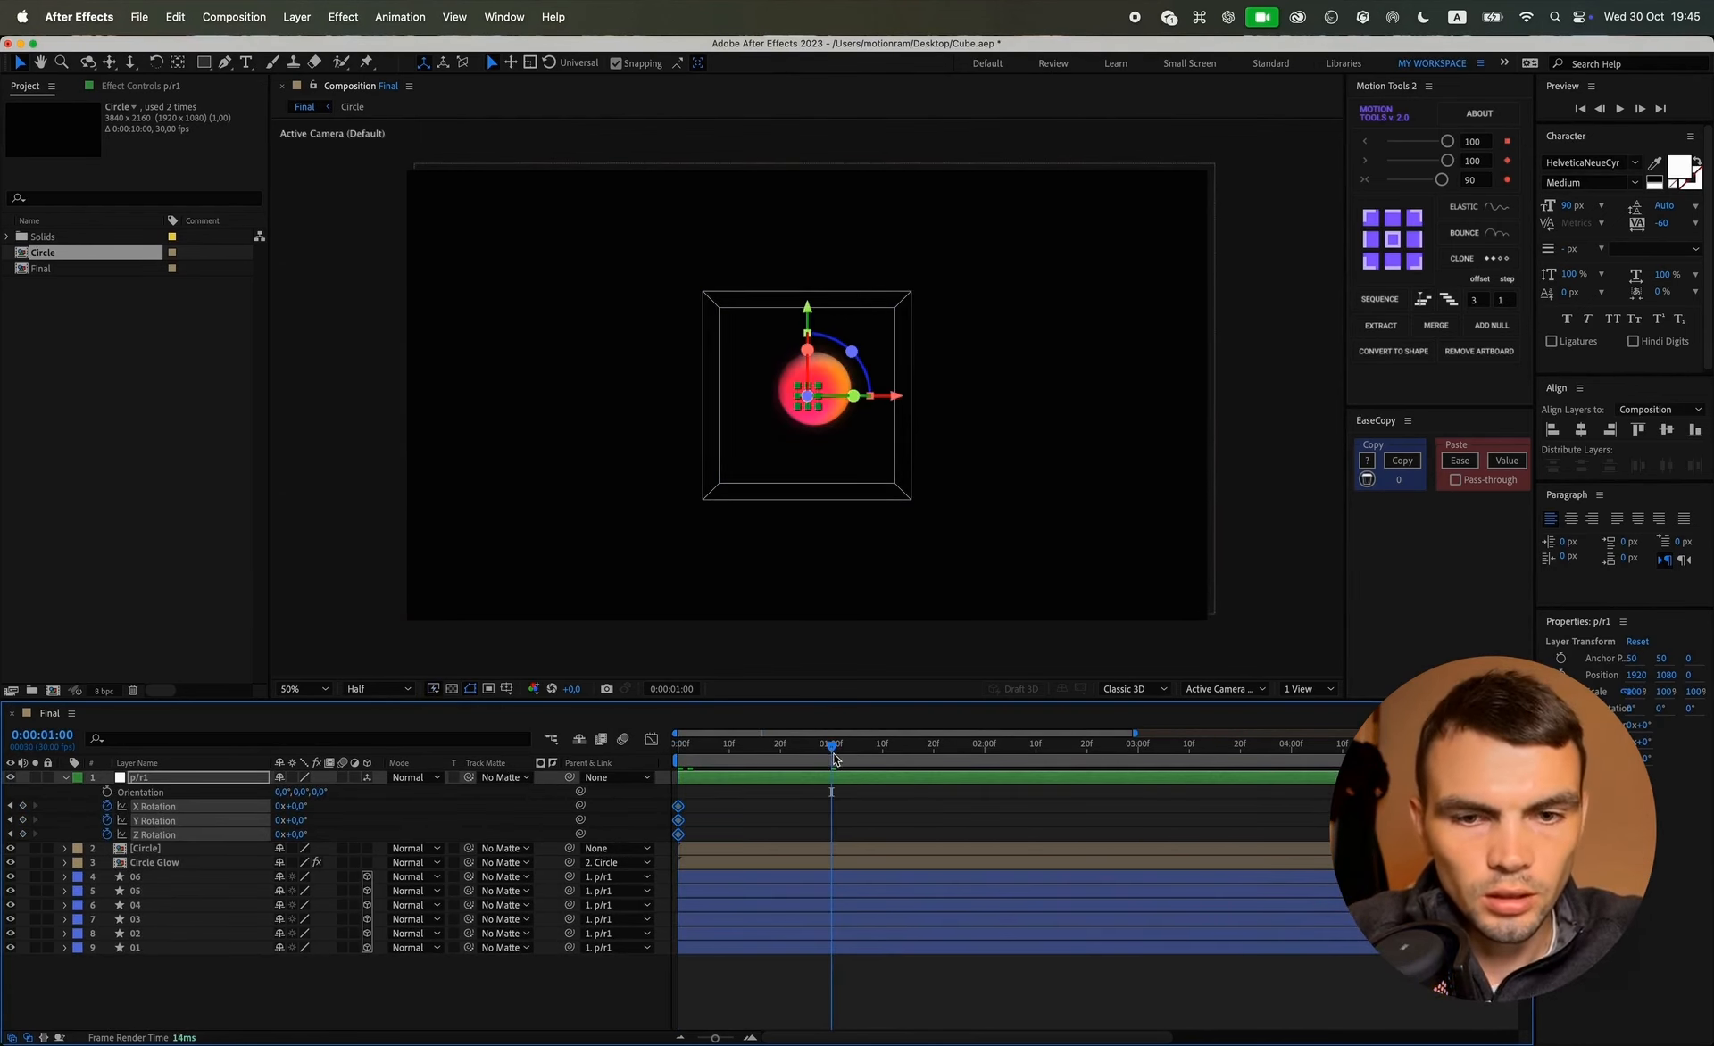
pyautogui.click(474, 797)
pyautogui.moveTo(298, 821); pyautogui.dragTo(252, 822)
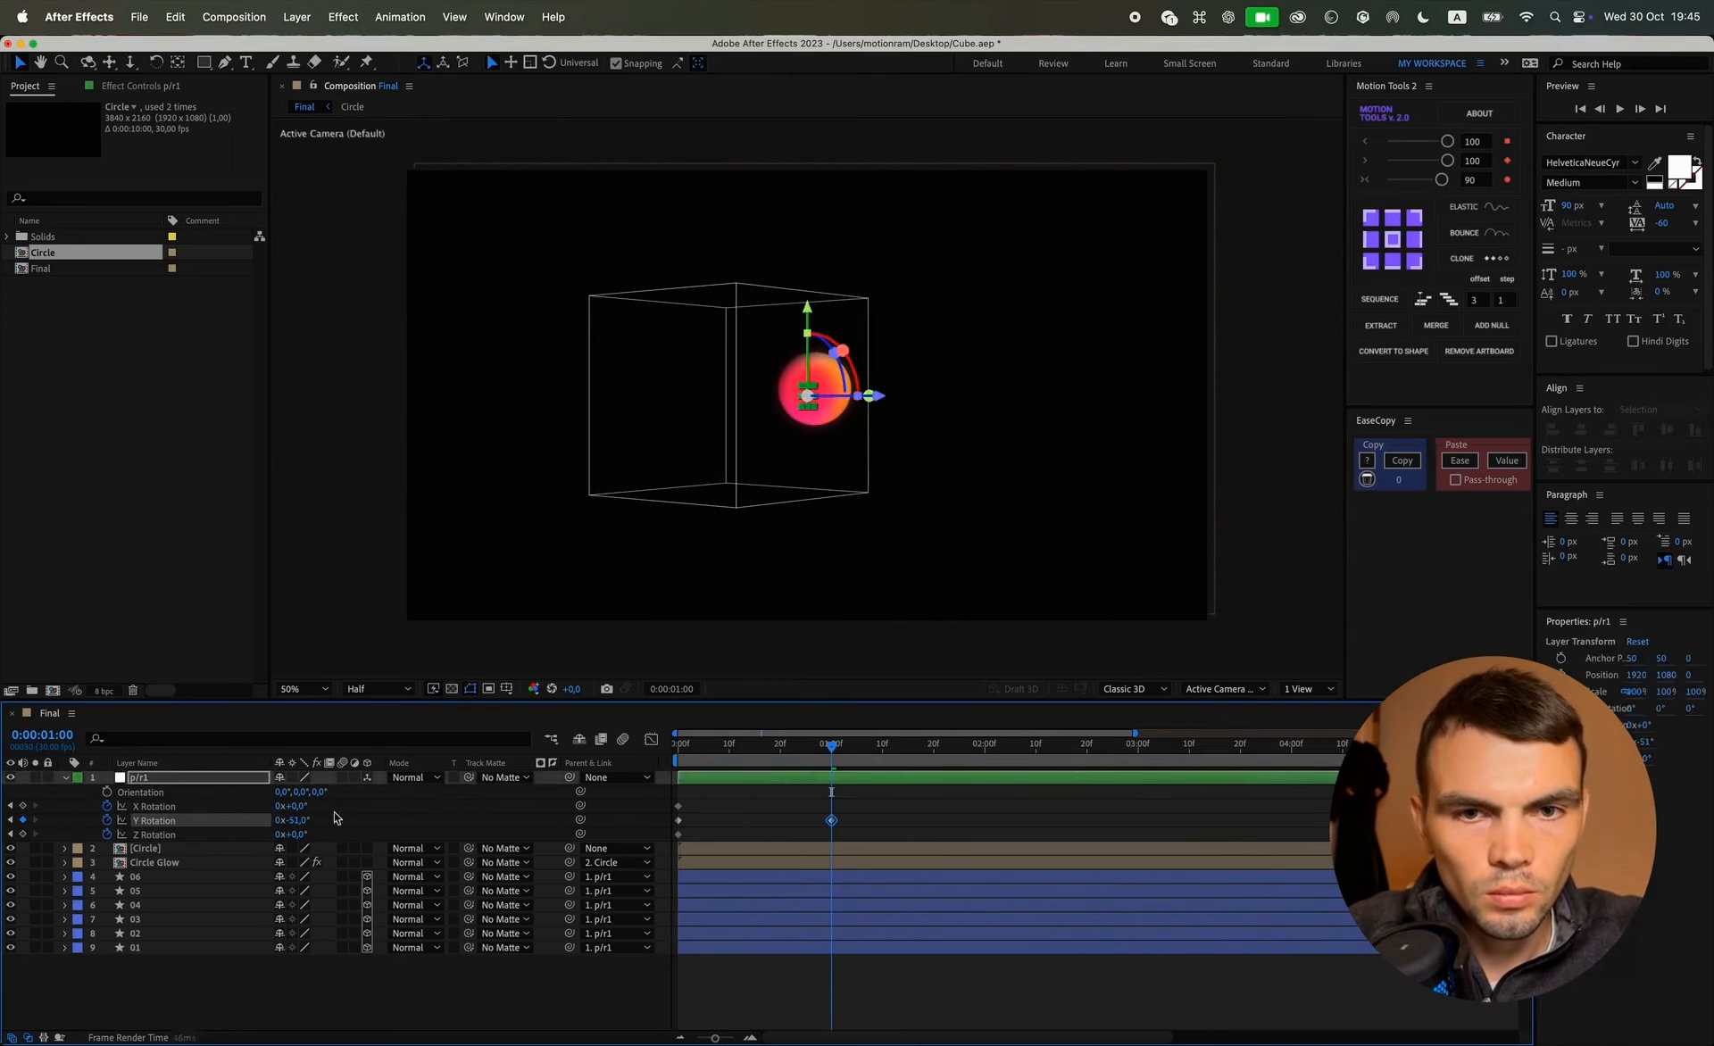
pyautogui.click(523, 812)
pyautogui.press('super+z')
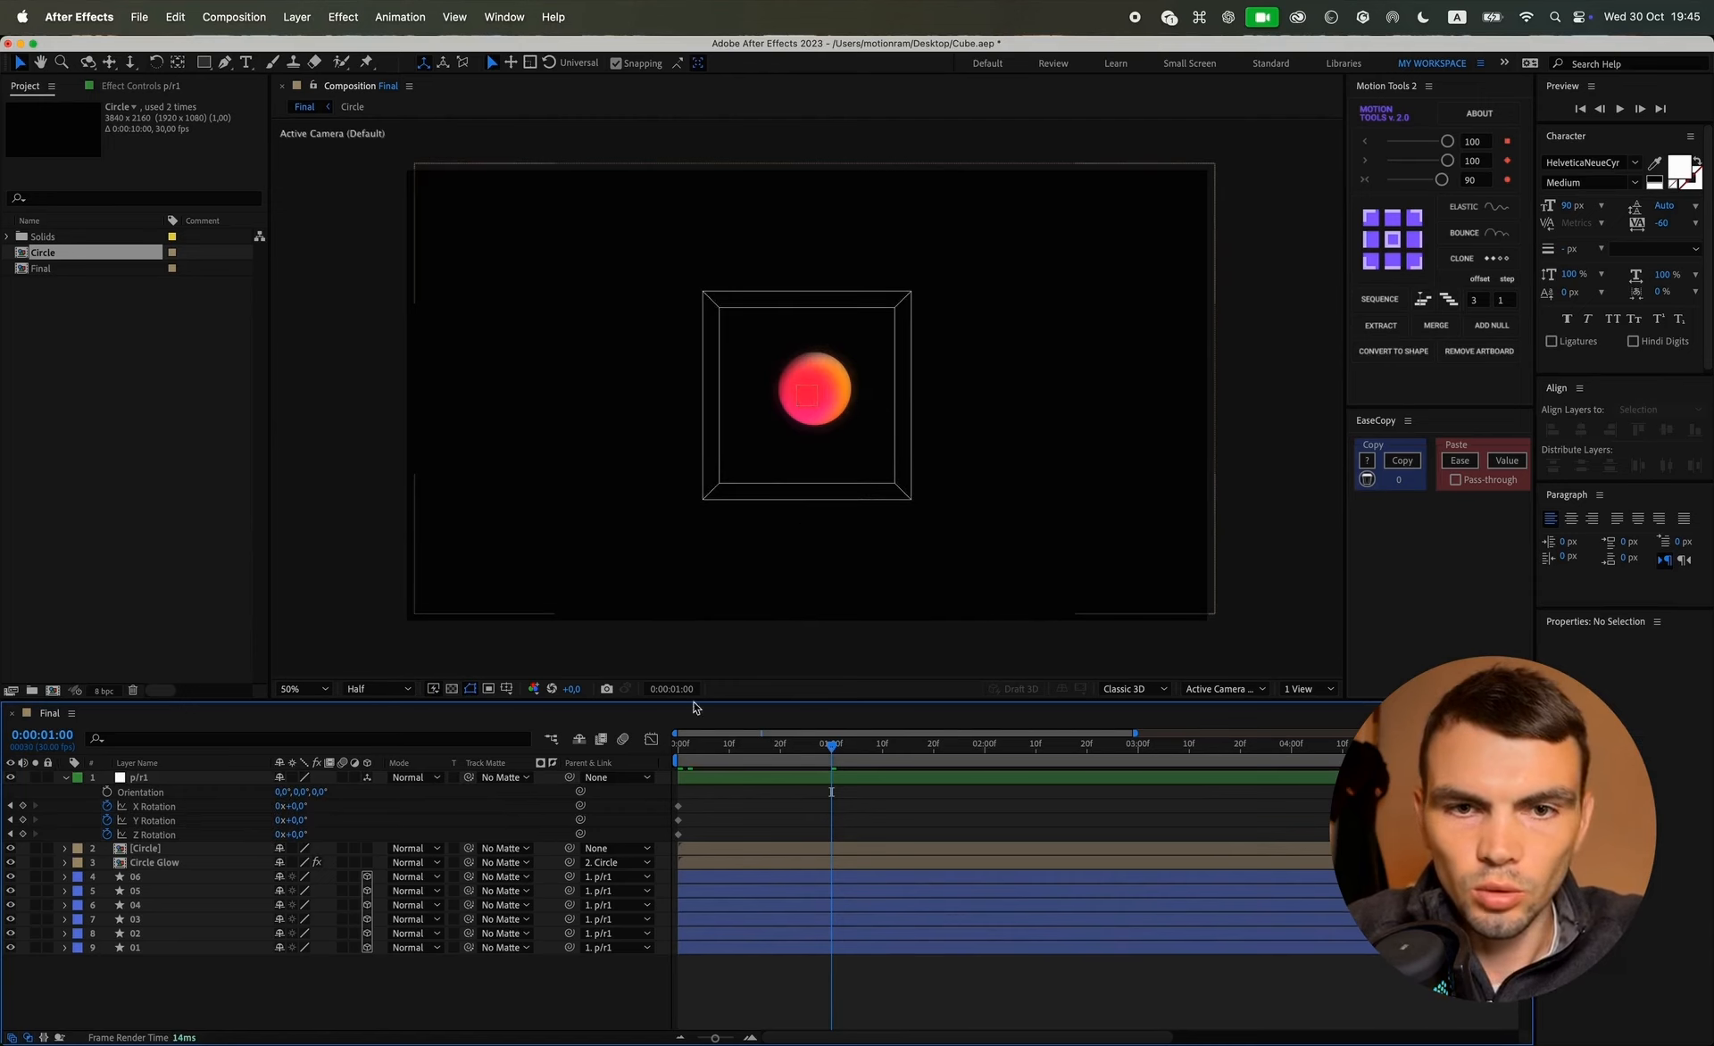
# Step: Try setting the null p/r1's Z position to 500 with the squares attached, and undo it
pyautogui.click(165, 778)
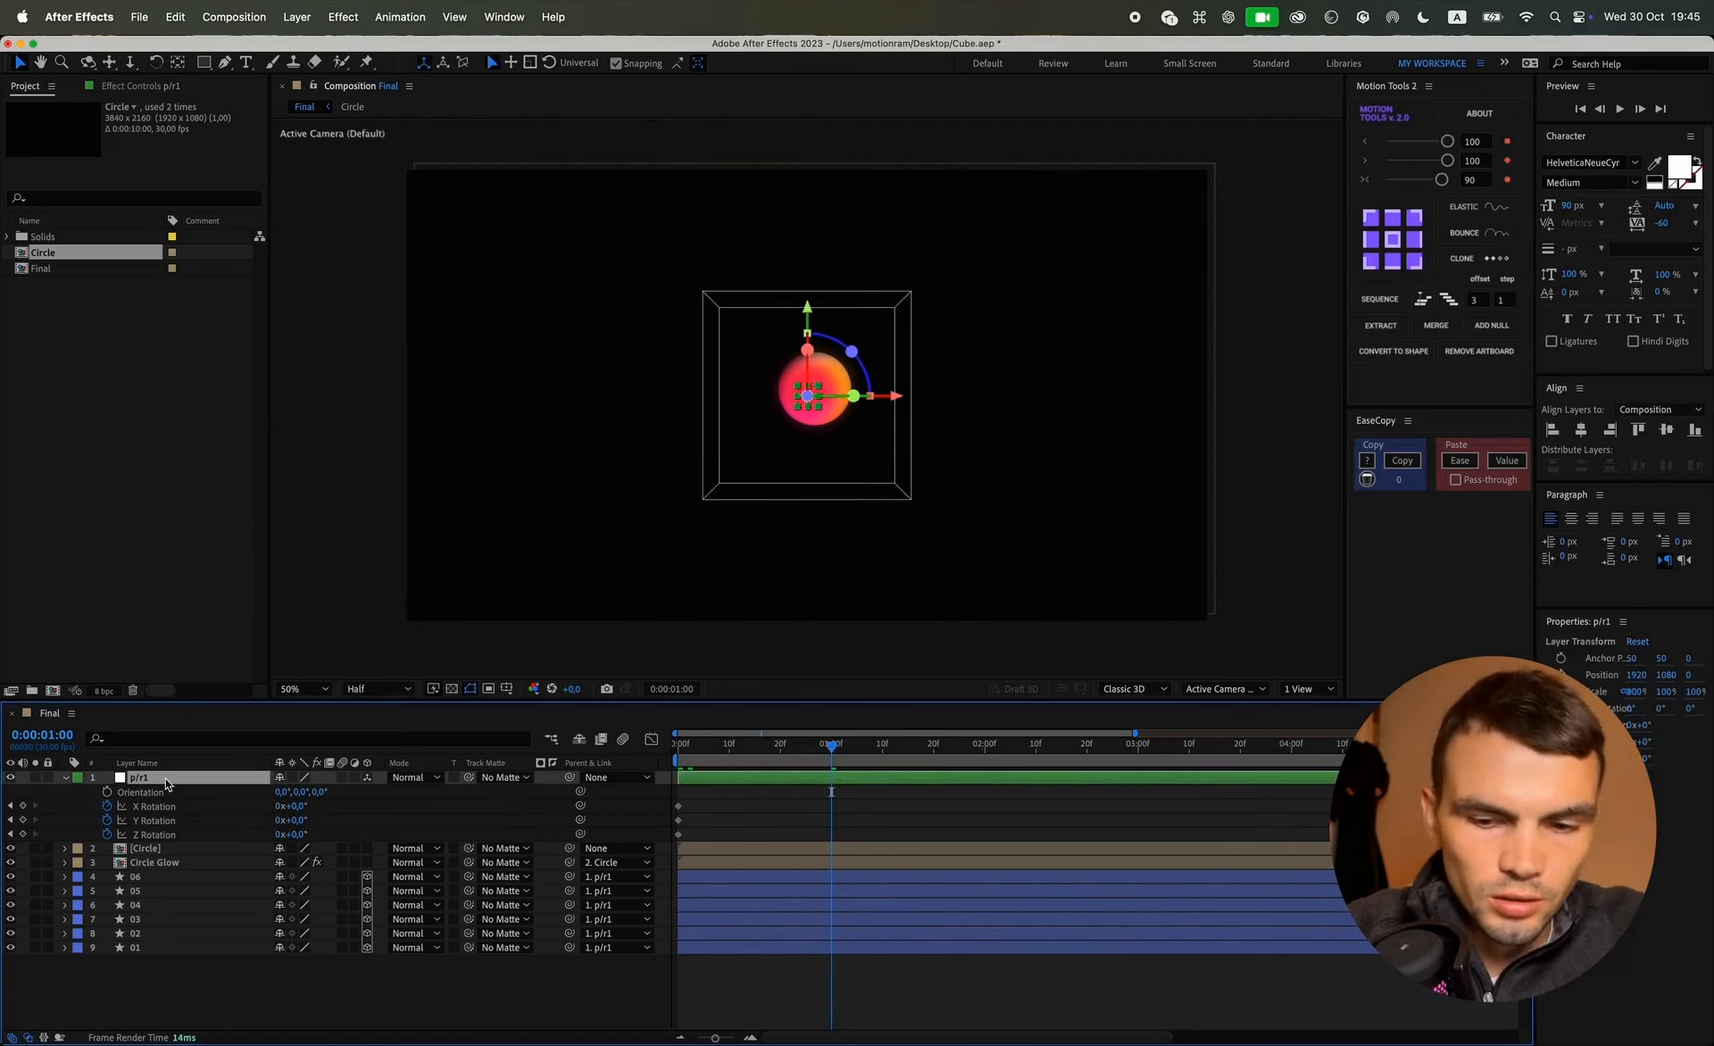
pyautogui.press('p')
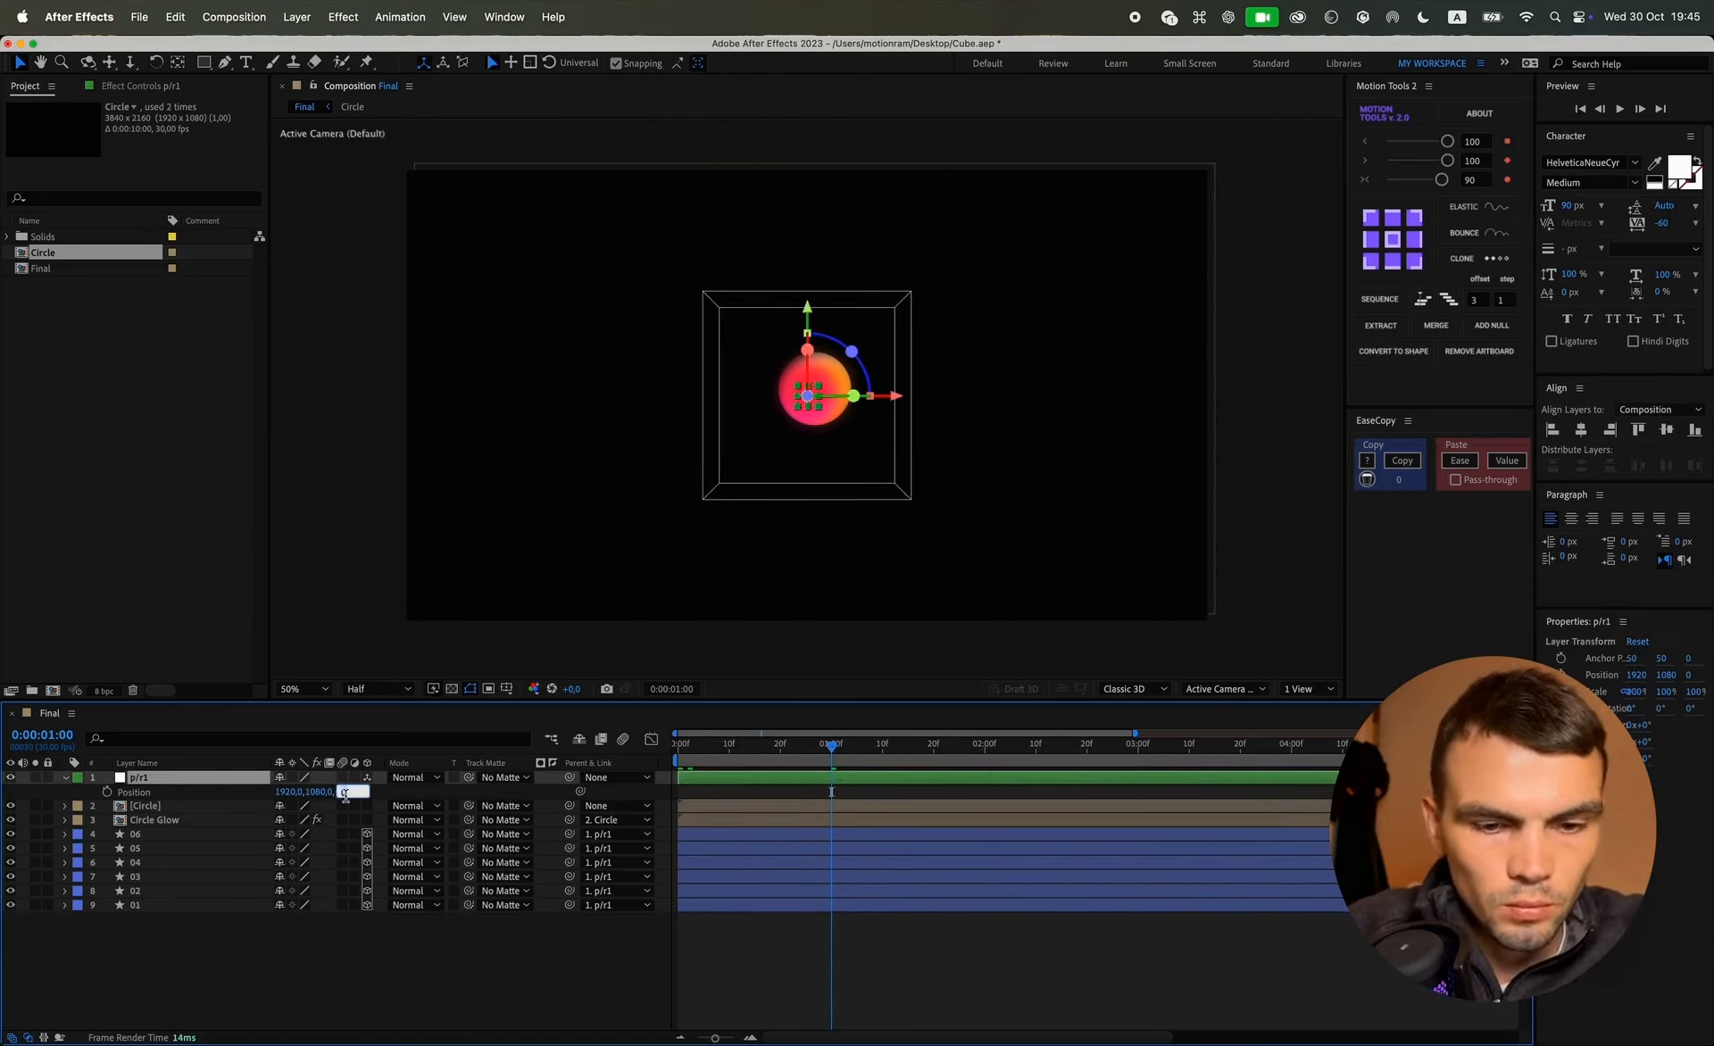
pyautogui.write('500')
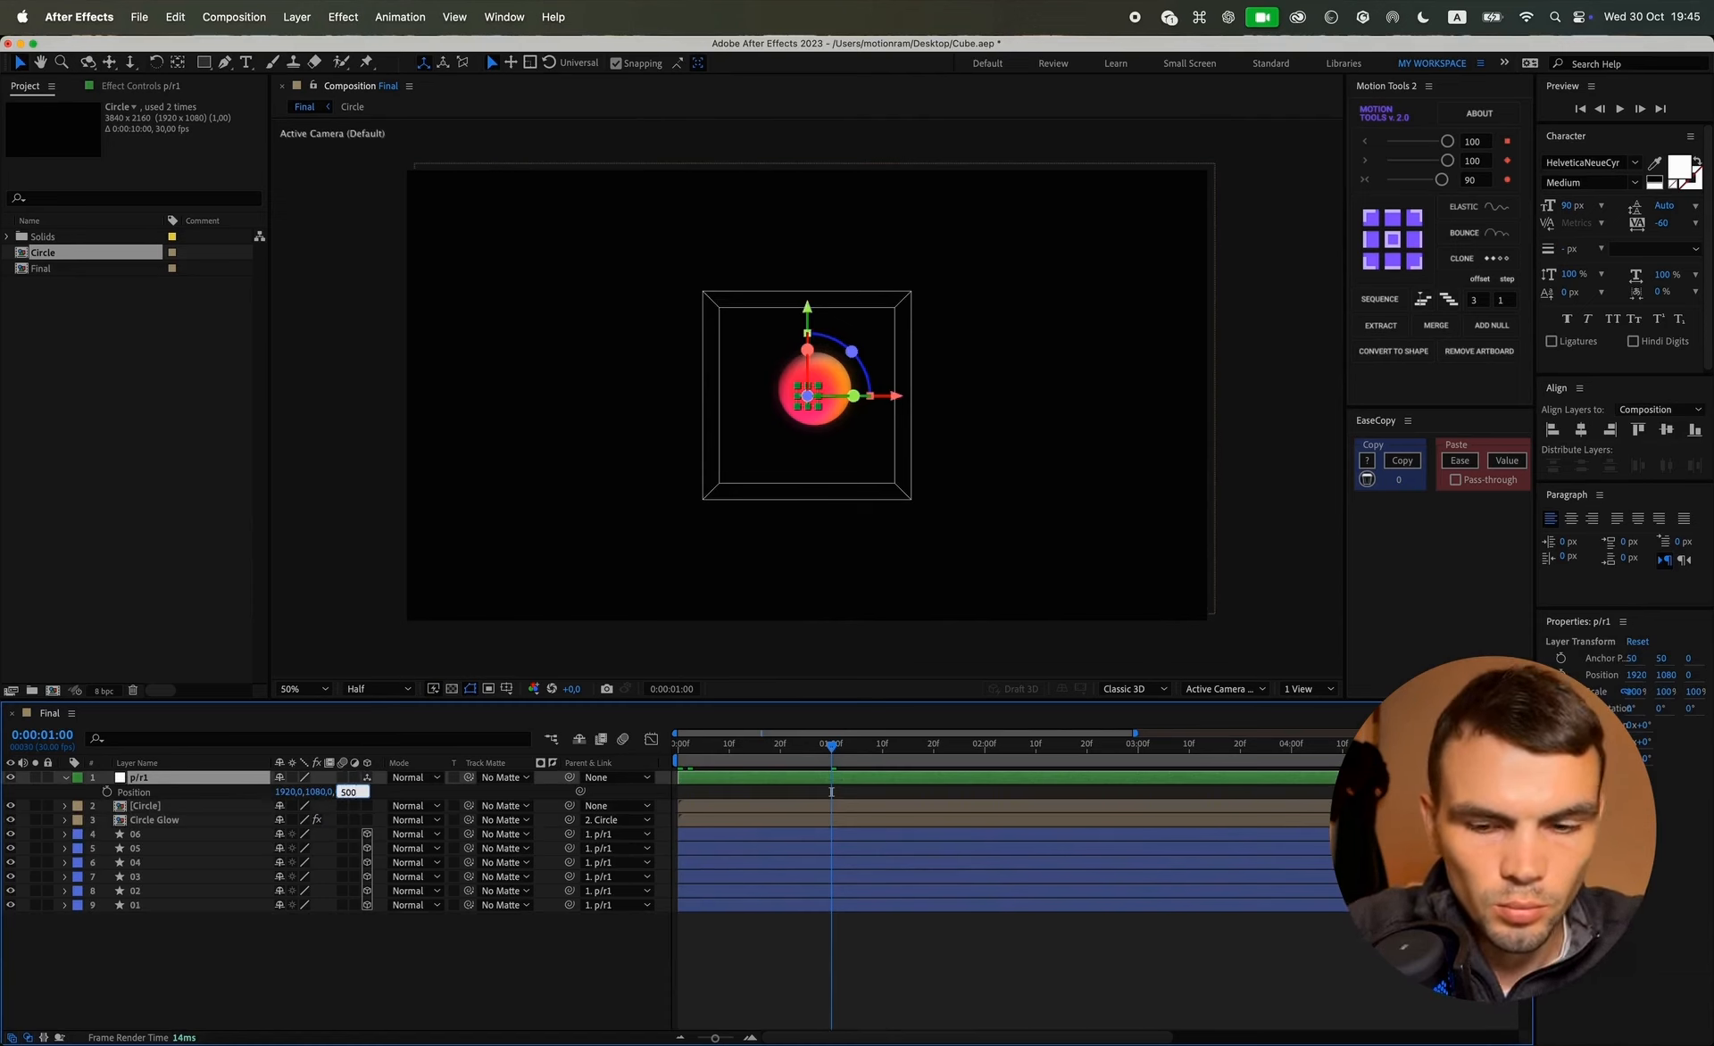
pyautogui.press('Return')
pyautogui.press('super+z')
# Step: Detach square layers 01 to 06 from their parent and set the null p/r1's Z position to 500
pyautogui.moveTo(130, 955); pyautogui.dragTo(284, 826)
pyautogui.keyDown('super'); pyautogui.click(570, 835); pyautogui.keyUp('super')
pyautogui.write('500')
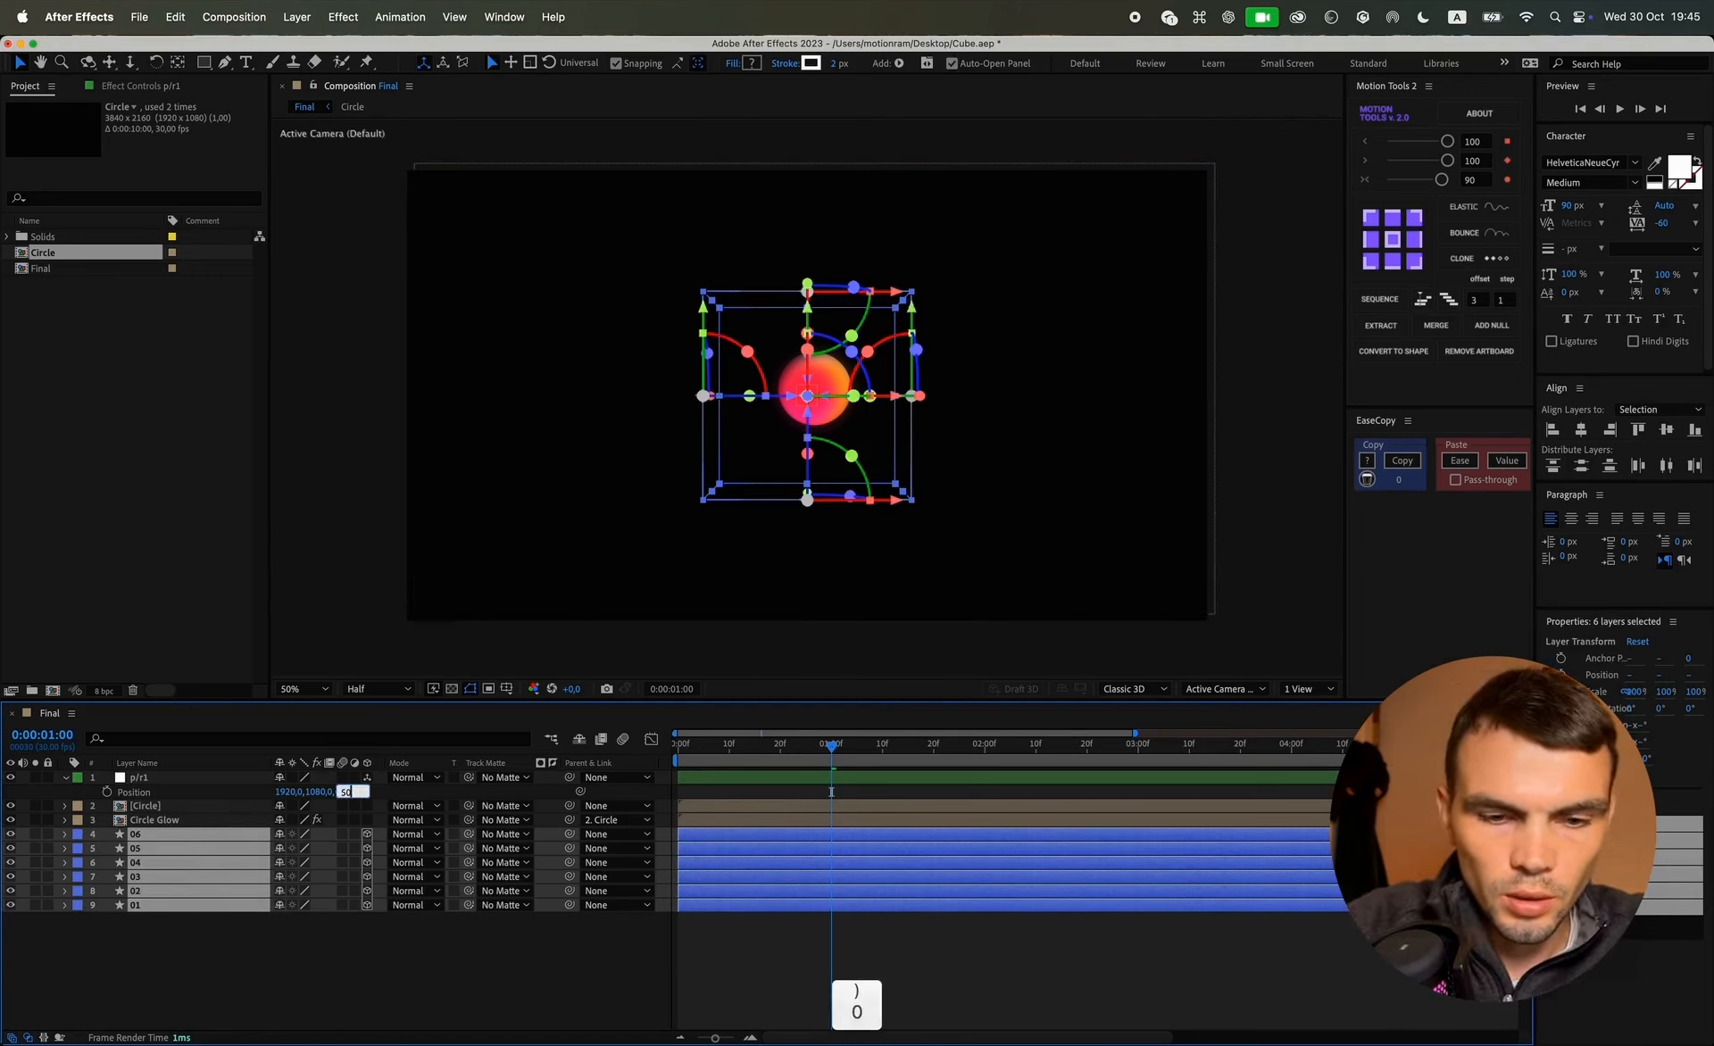
pyautogui.press('Return')
# Step: Parent square layers 01 to 06 to the repositioned null p/r1 again
pyautogui.moveTo(235, 985); pyautogui.dragTo(189, 843)
pyautogui.moveTo(570, 835); pyautogui.dragTo(193, 785)
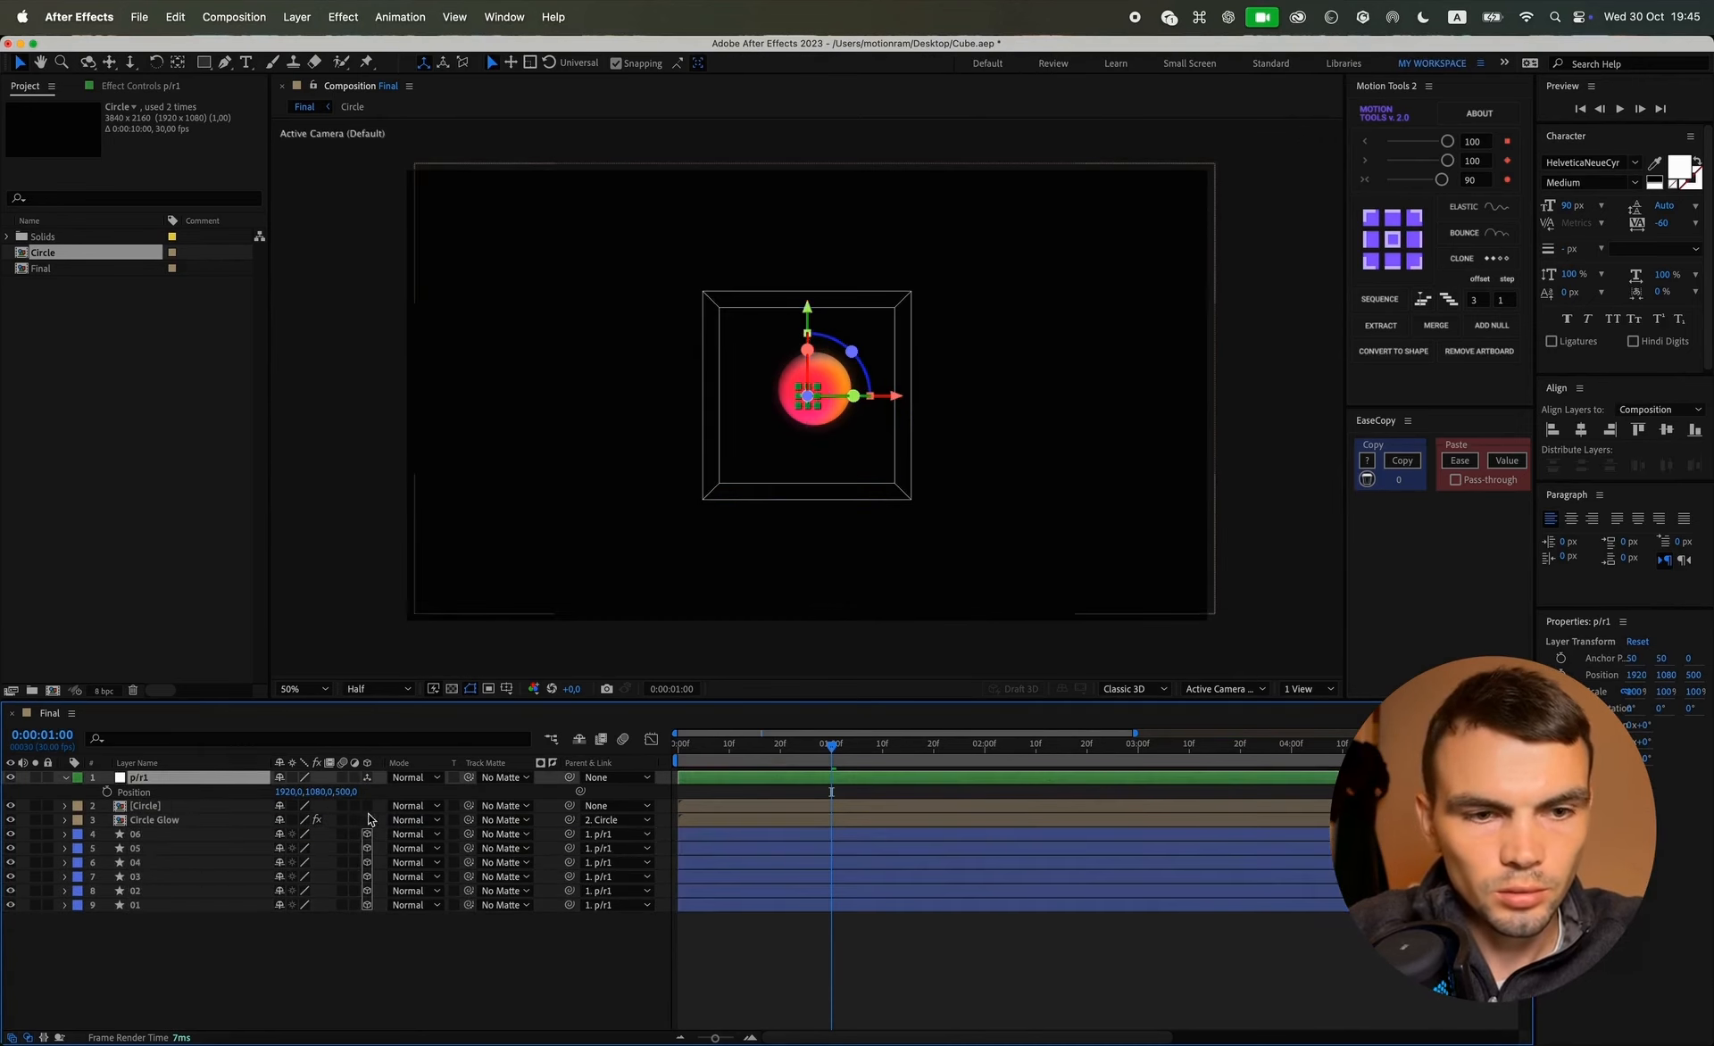
# Step: Rotate the null p/r1 to about X -15°, Y 61° and Z 38° at 0:00:01:00 and preview the motion
pyautogui.press('r')
pyautogui.moveTo(293, 807); pyautogui.dragTo(340, 823)
pyautogui.press('F2')
pyautogui.press('Home')
pyautogui.press('space')
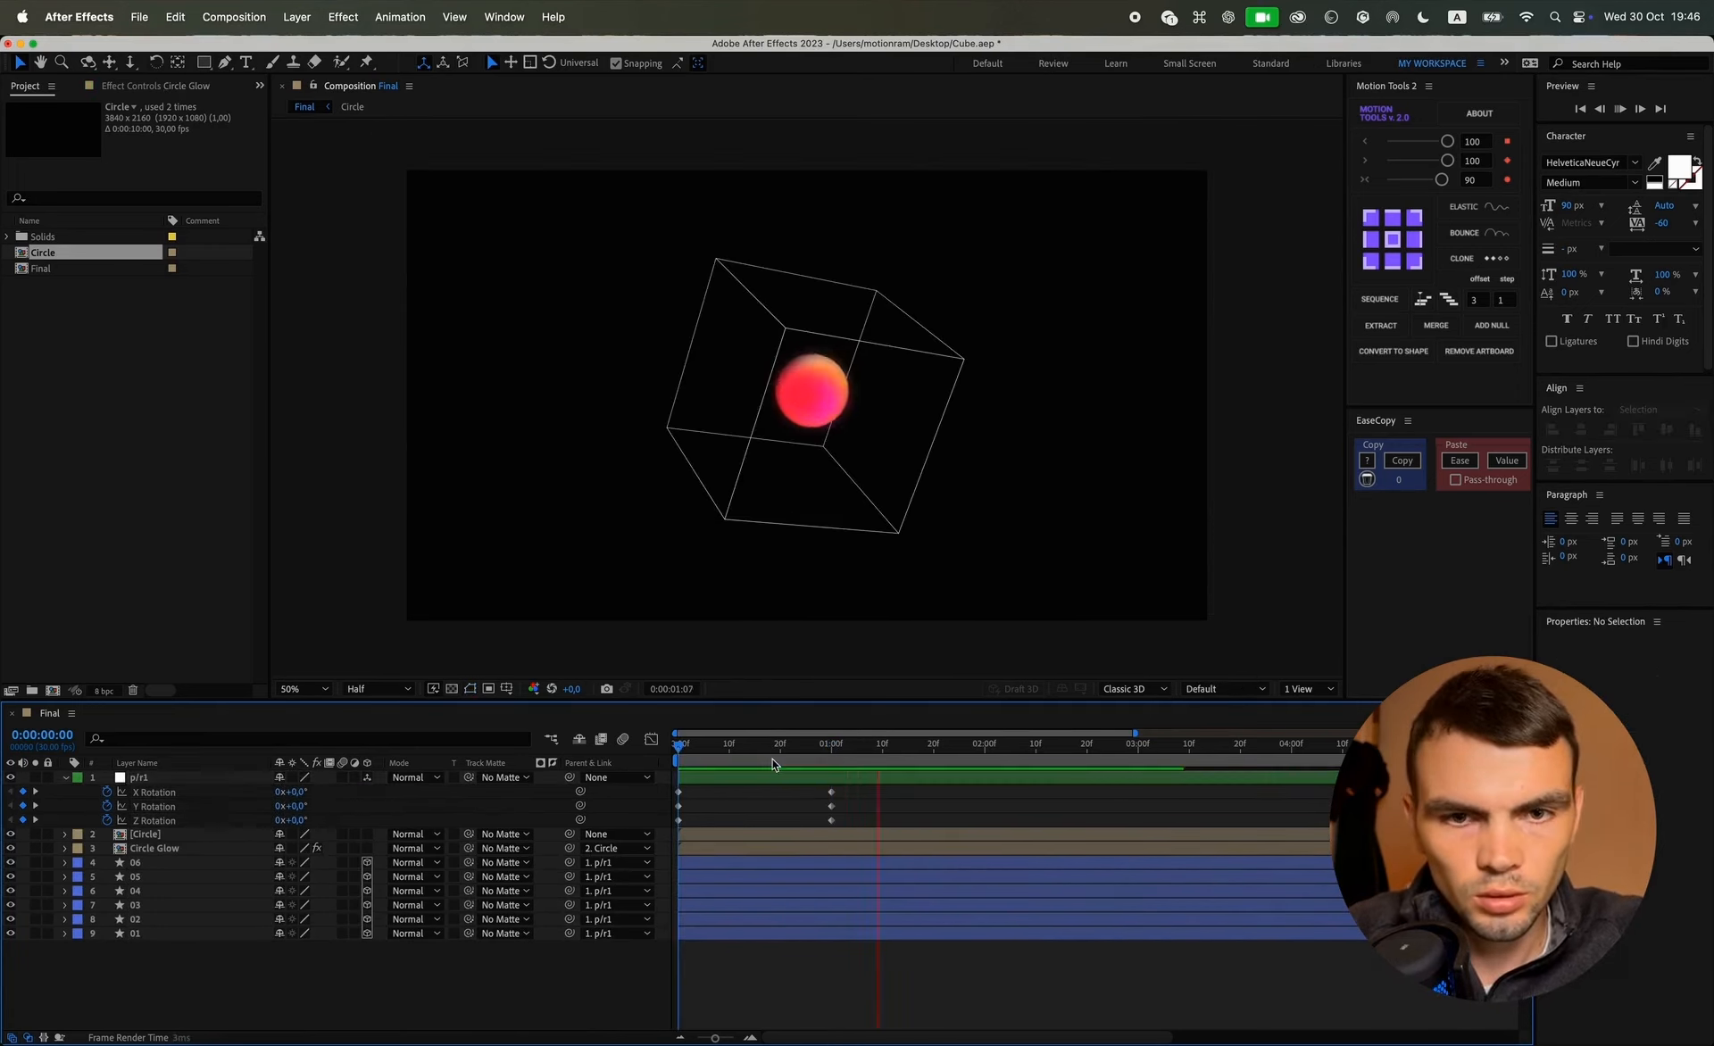
# Step: Set the null p/r1's rotation at 0:00:03:00 to X 11°, Y 147° and Z 18°
pyautogui.moveTo(1080, 752); pyautogui.dragTo(1141, 757)
pyautogui.moveTo(287, 792)
pyautogui.mouseDown()
pyautogui.moveTo(369, 808)
pyautogui.moveTo(307, 816)
pyautogui.moveTo(307, 785)
pyautogui.moveTo(337, 800)
pyautogui.moveTo(318, 816)
pyautogui.moveTo(268, 805)
pyautogui.moveTo(308, 792)
pyautogui.moveTo(283, 807)
pyautogui.mouseUp()
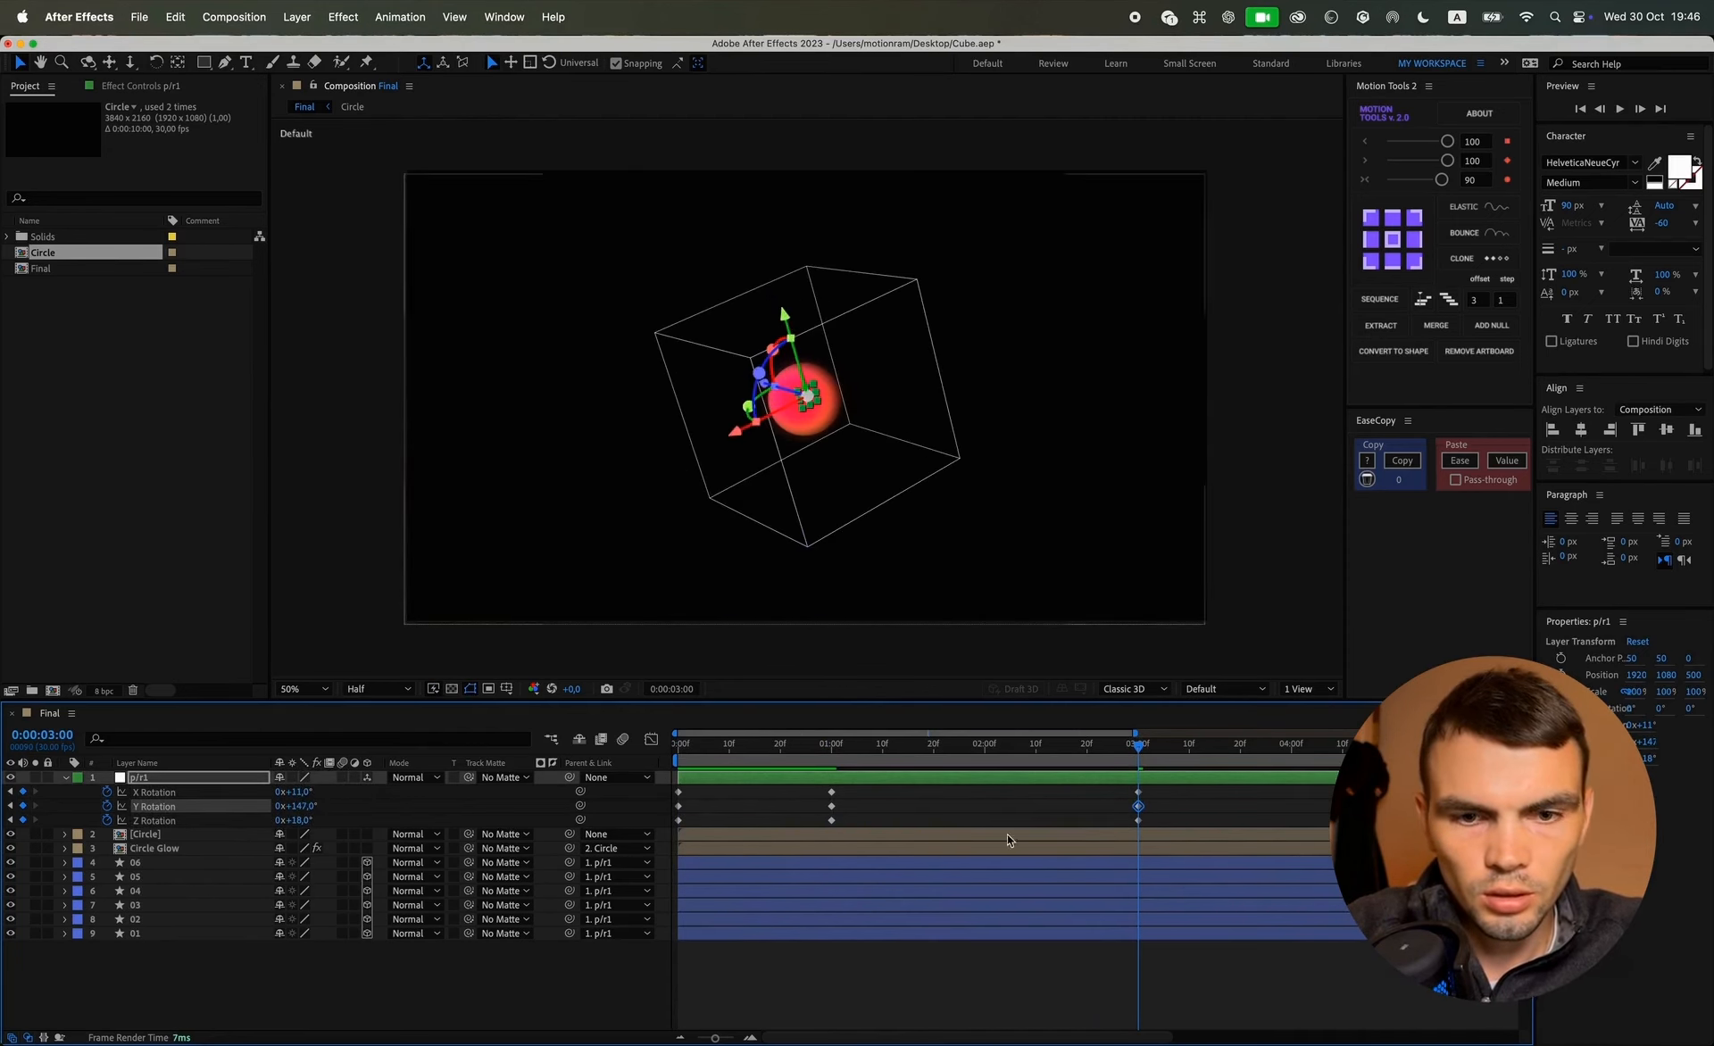
pyautogui.click(997, 814)
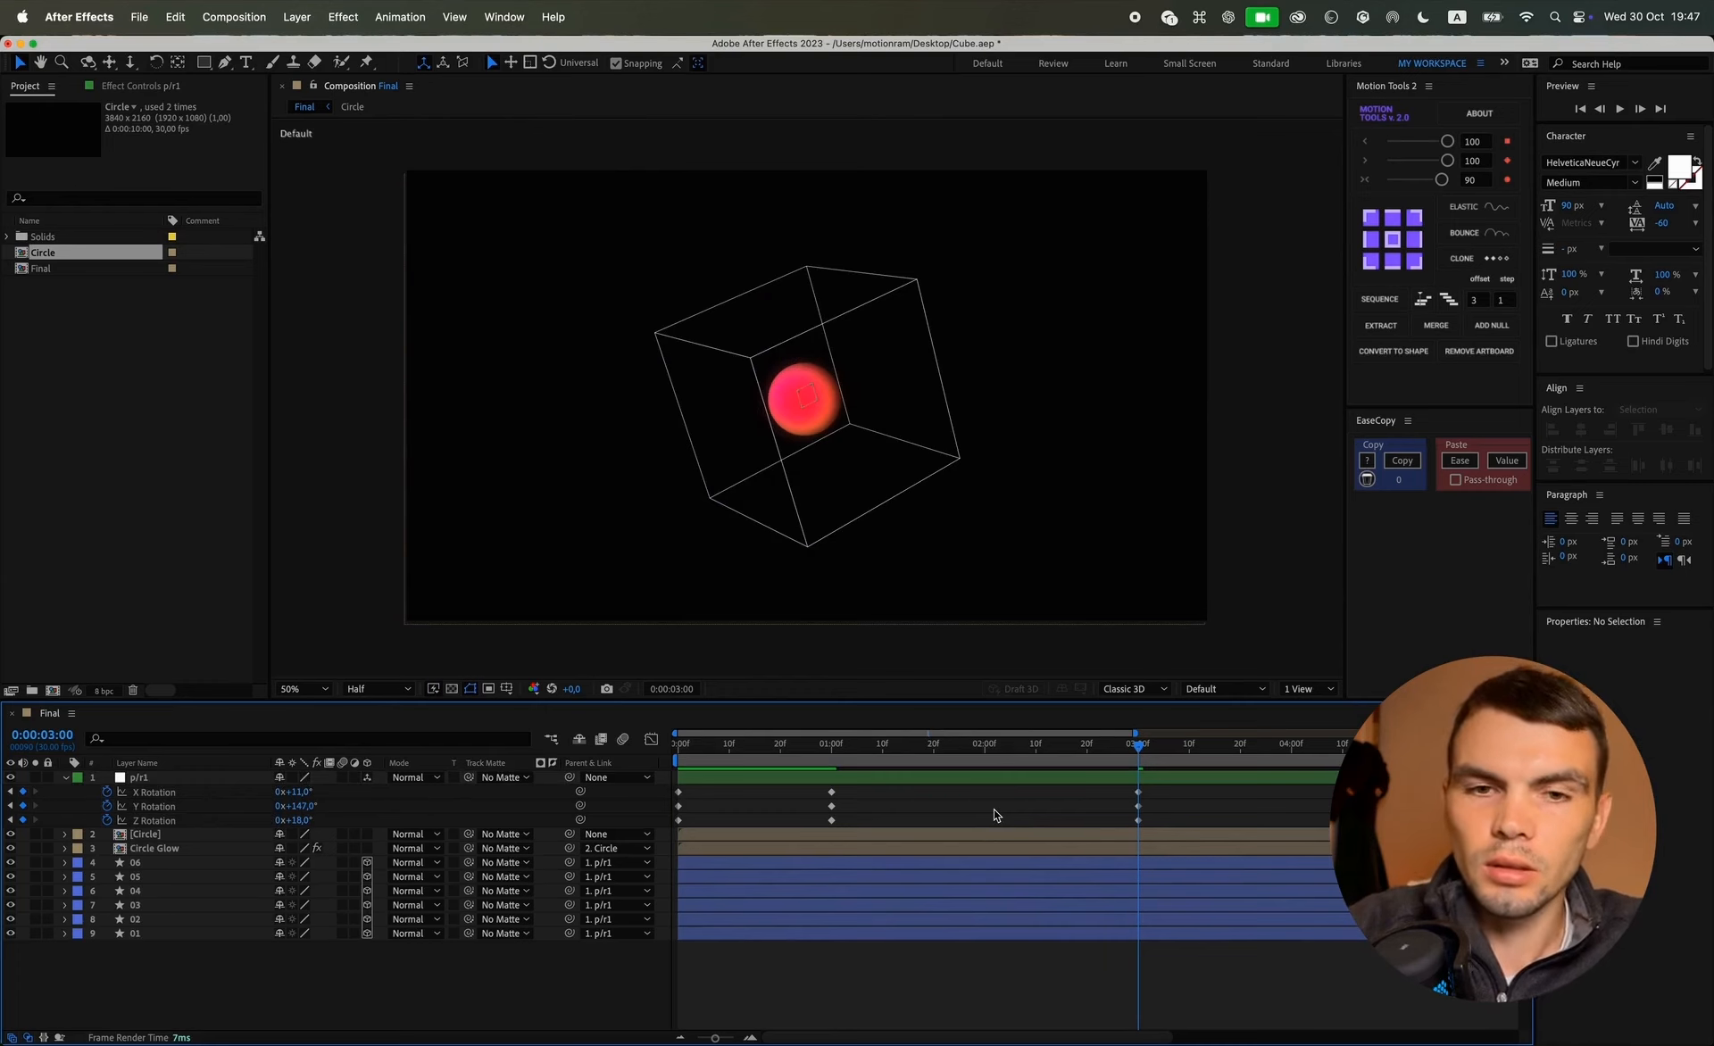
# Step: Ease the null's rotation keyframes at 0:00:01:00 and 0:00:03:00 in and out by 90 and preview the animation
pyautogui.moveTo(1161, 797); pyautogui.dragTo(827, 839)
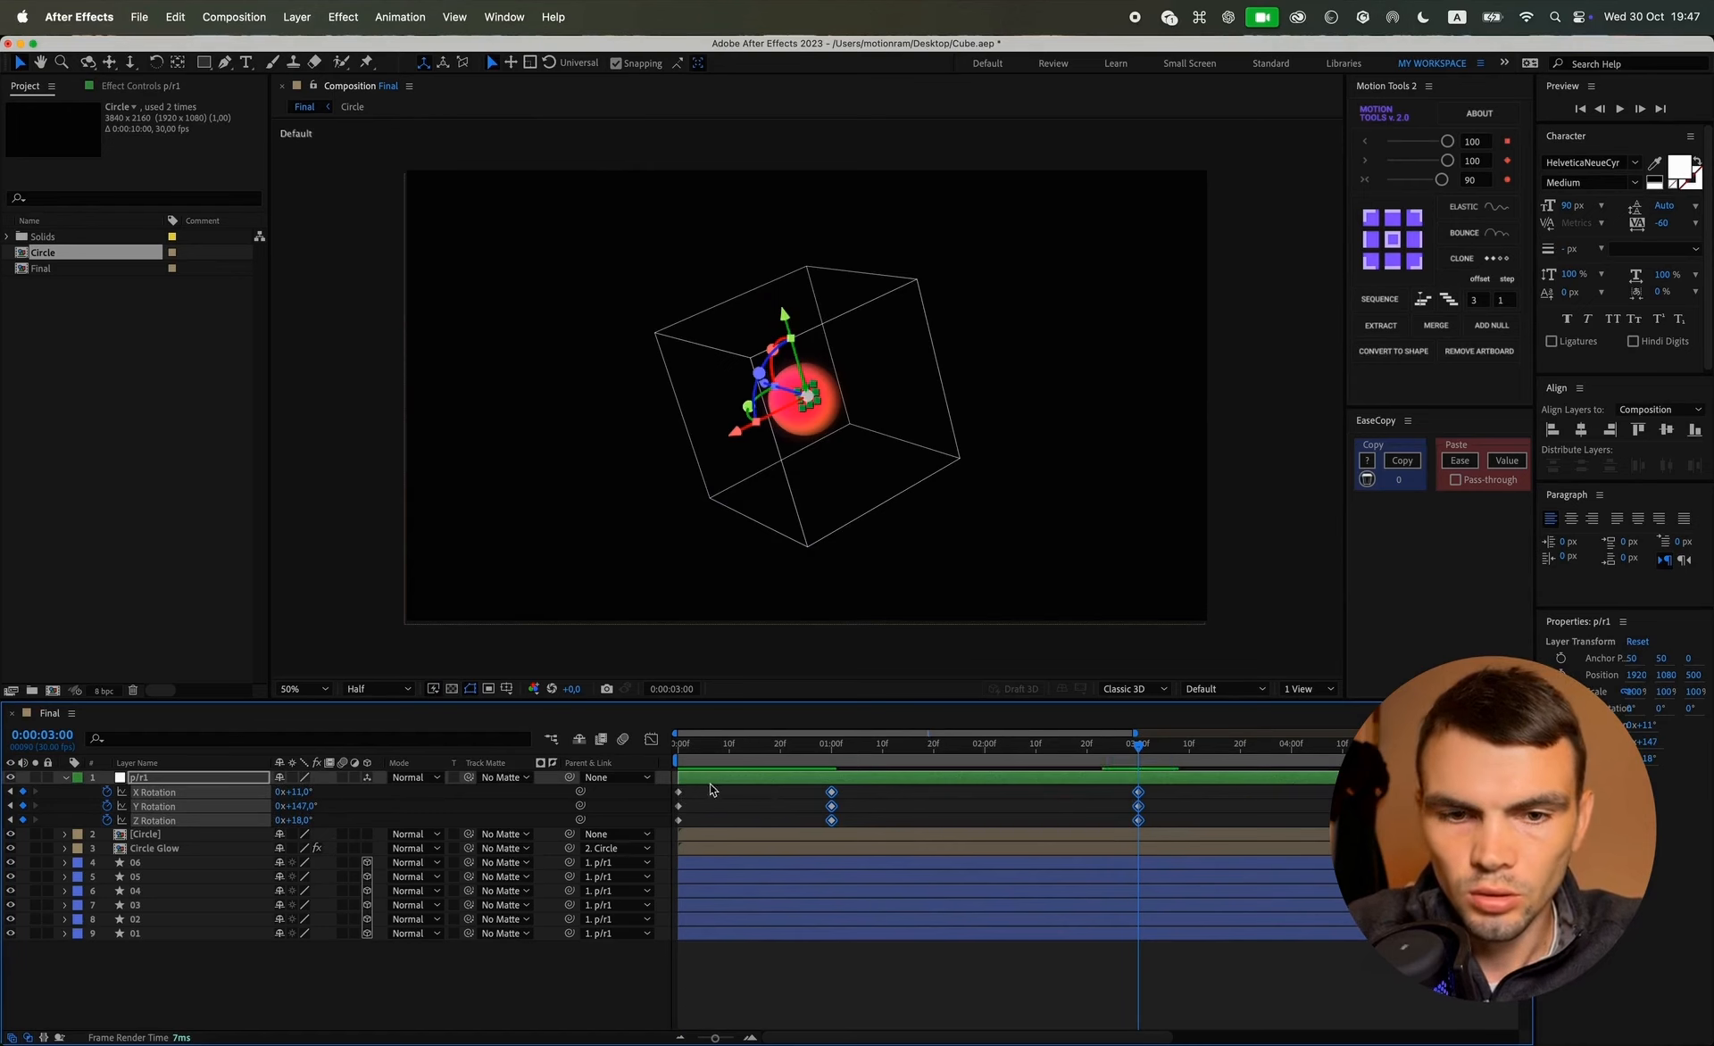
pyautogui.click(1442, 181)
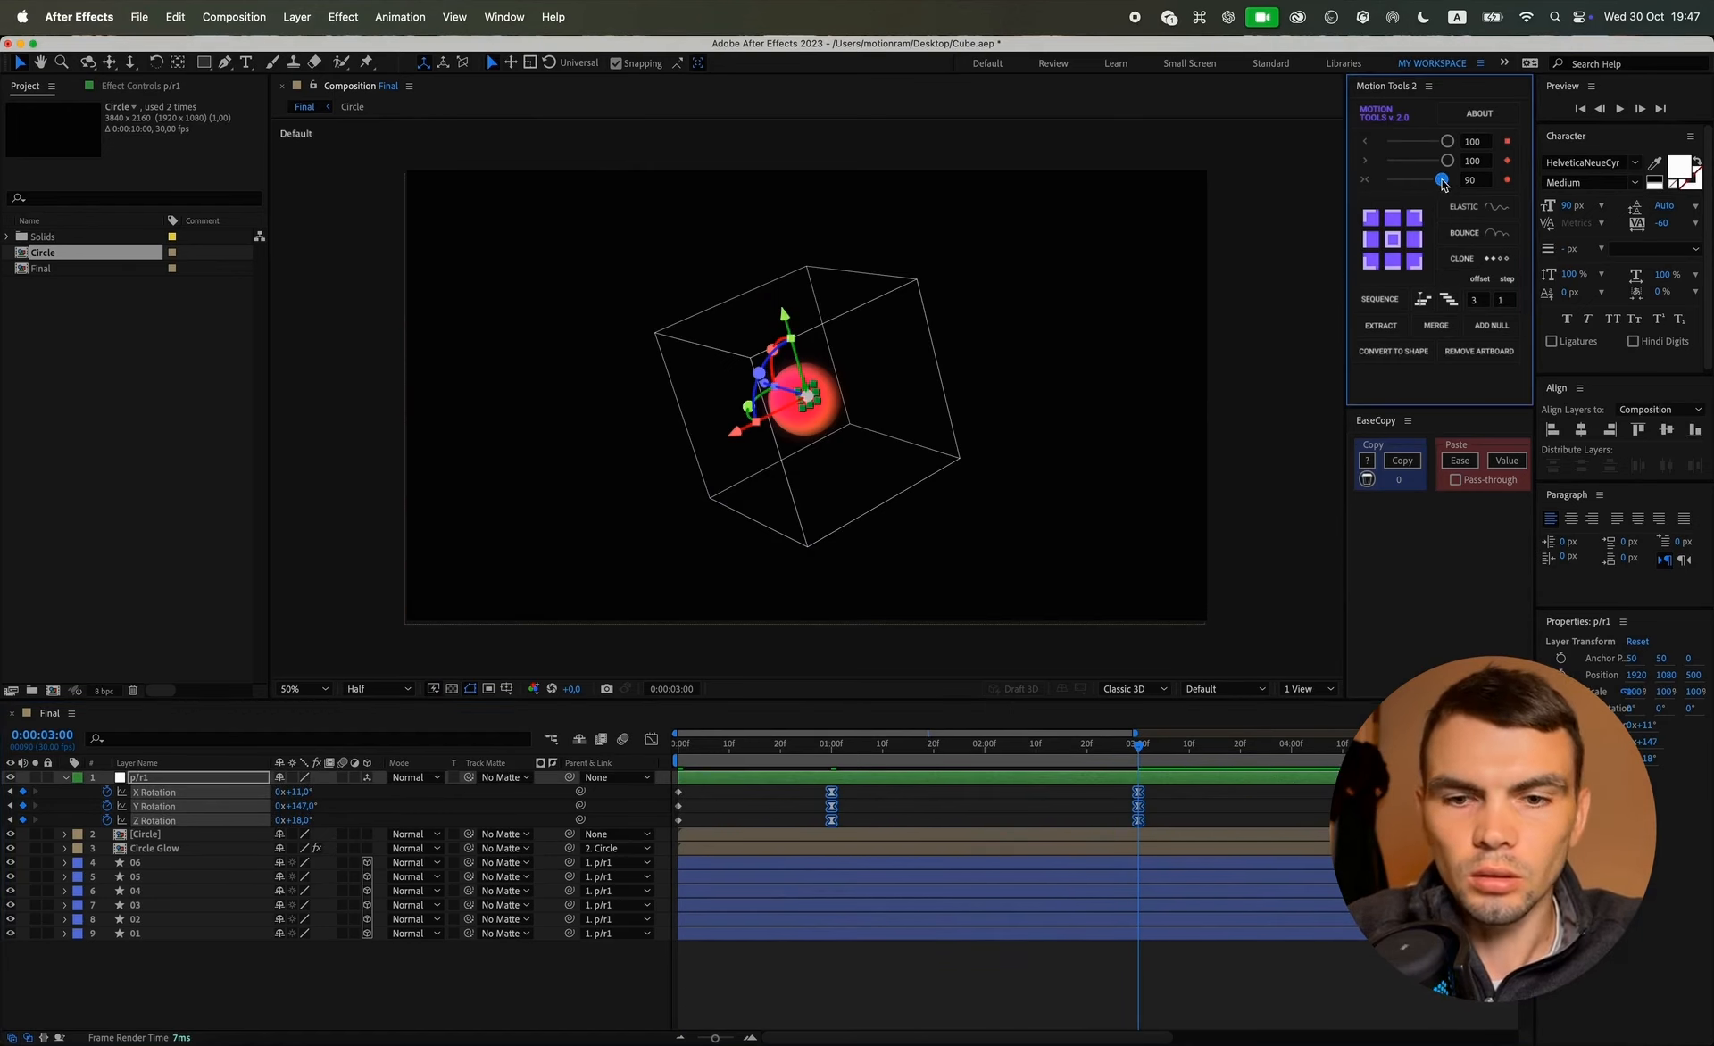
pyautogui.click(904, 798)
pyautogui.press('Home')
pyautogui.press('space')
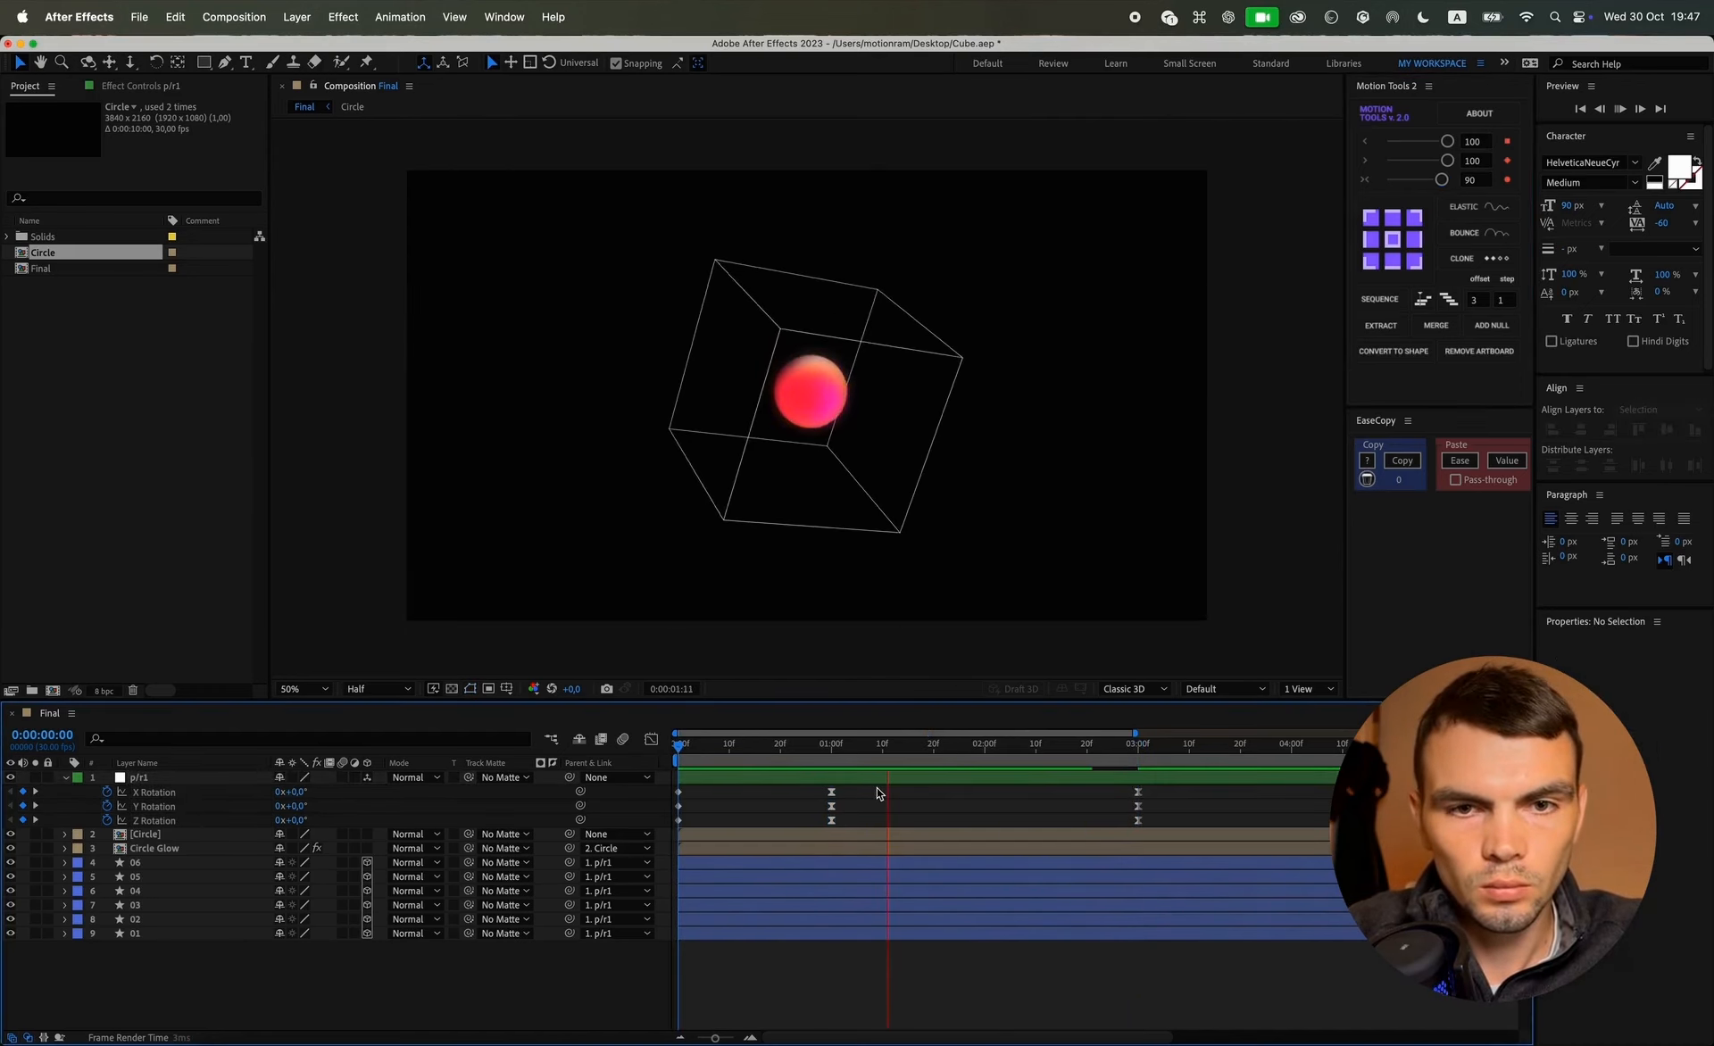
pyautogui.press('space')
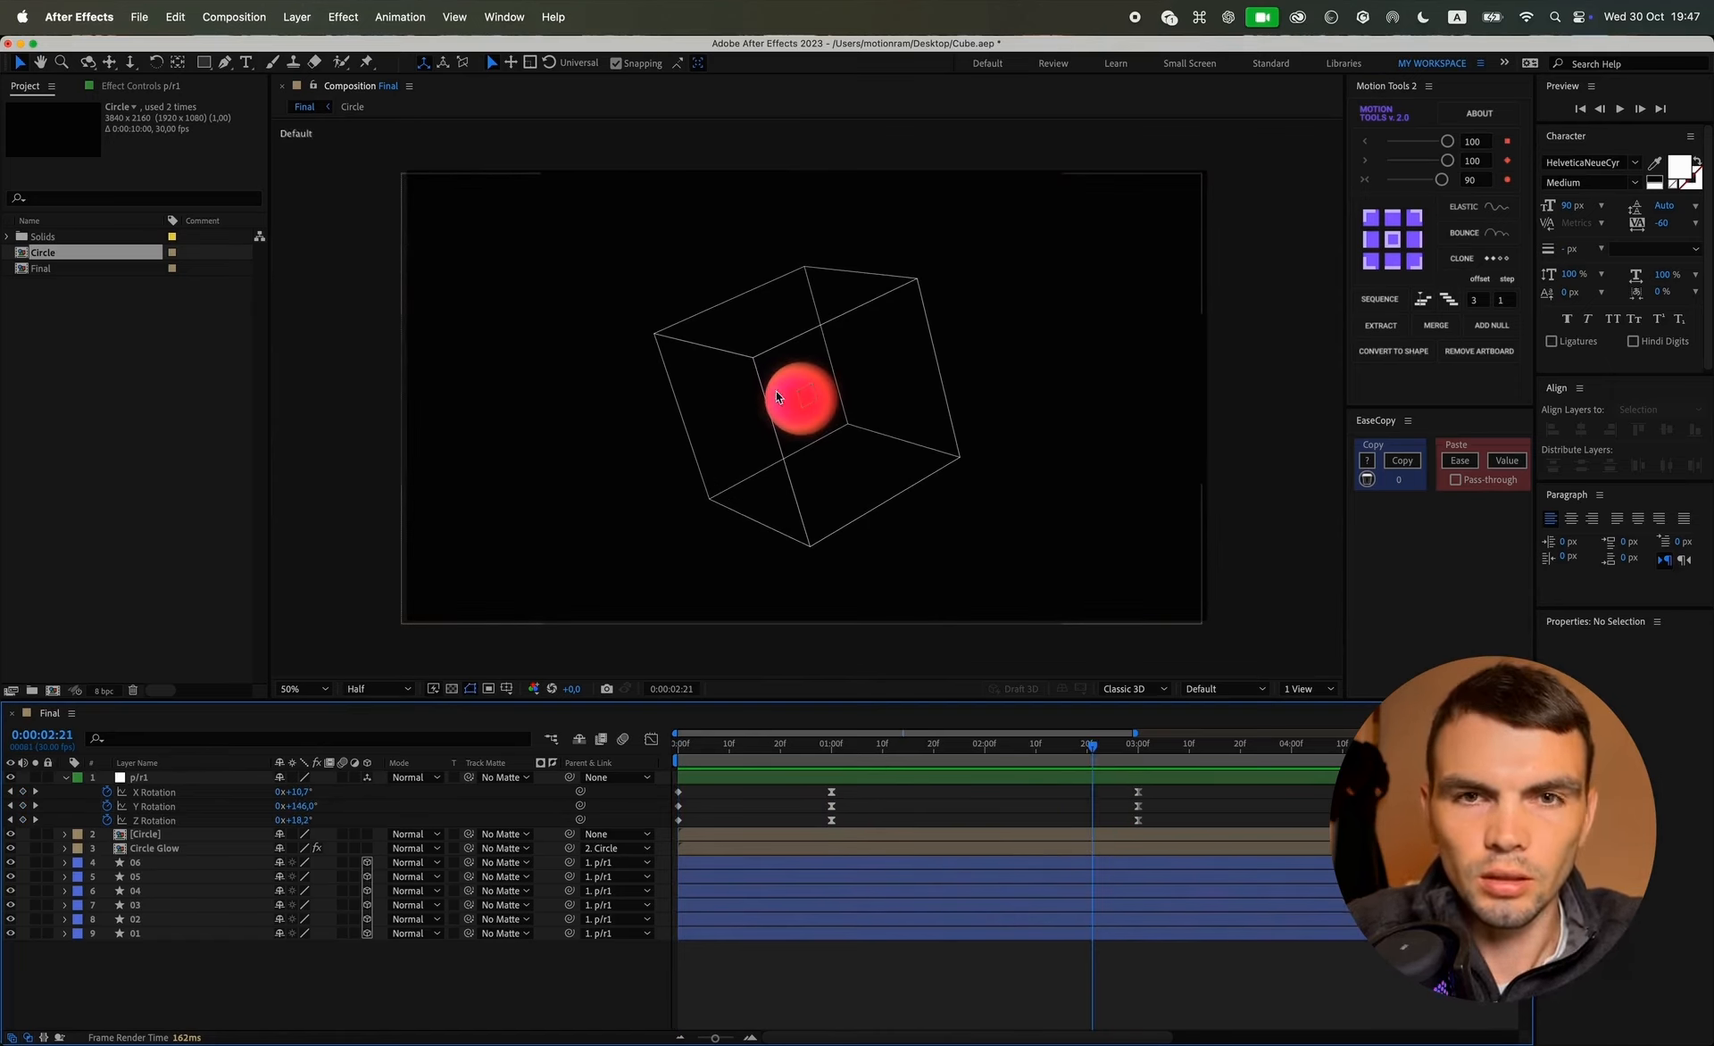
# Step: Show frame 0:00:00:11 at 100% magnification and set the preview resolution to Full
pyautogui.moveTo(958, 759); pyautogui.dragTo(792, 750)
pyautogui.moveTo(821, 752); pyautogui.dragTo(734, 753)
pyautogui.press('.')
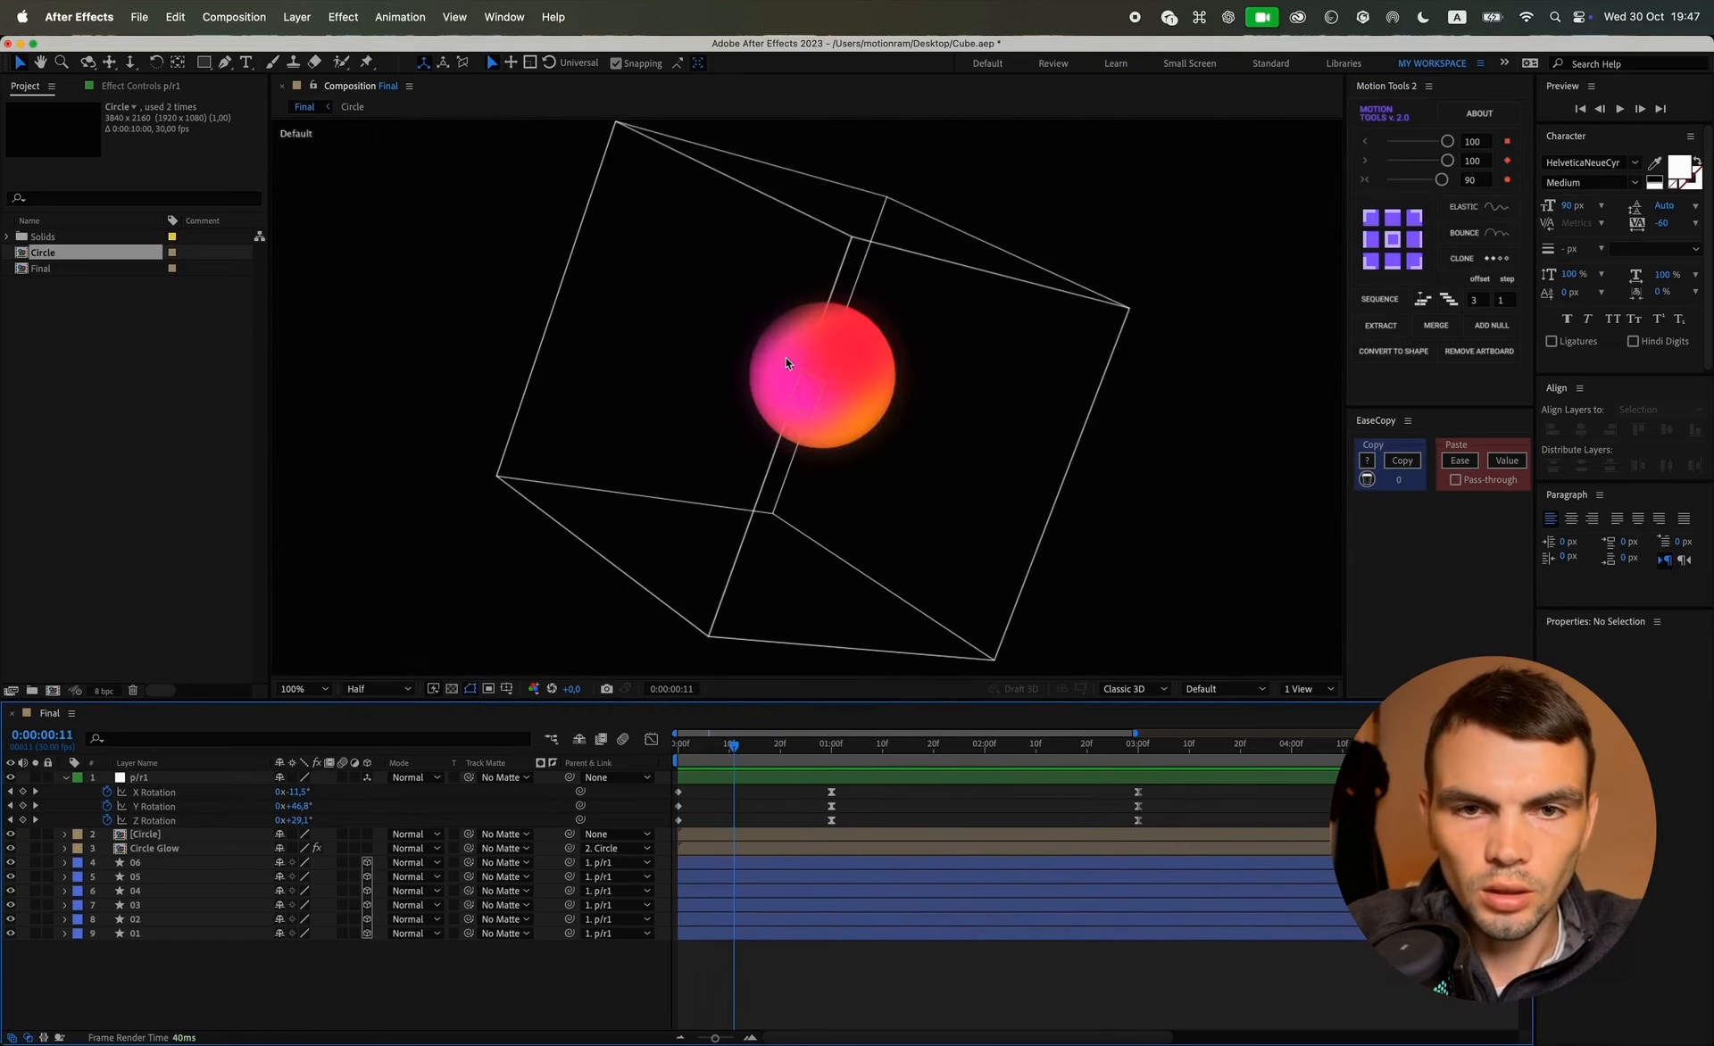
pyautogui.click(375, 689)
pyautogui.click(375, 729)
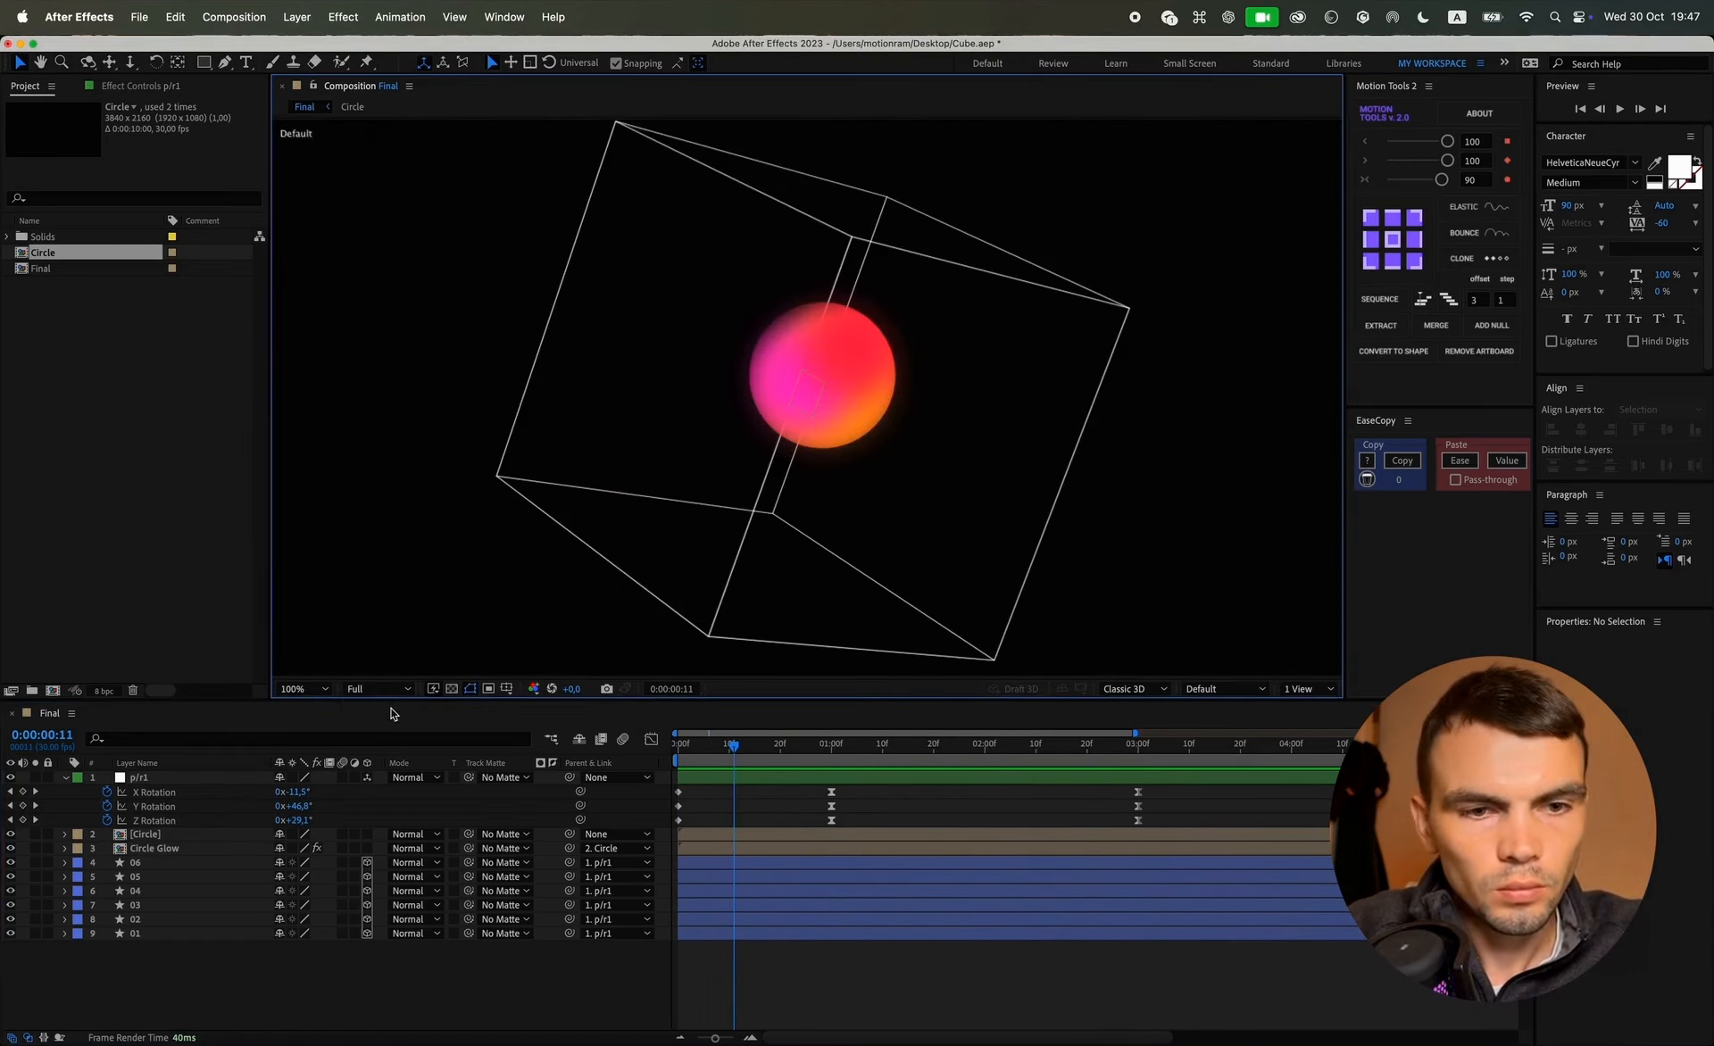
# Step: Identify the cube's faces at 0:00:00:08 and move front square layer 04 above the Circle layer
pyautogui.click(141, 864)
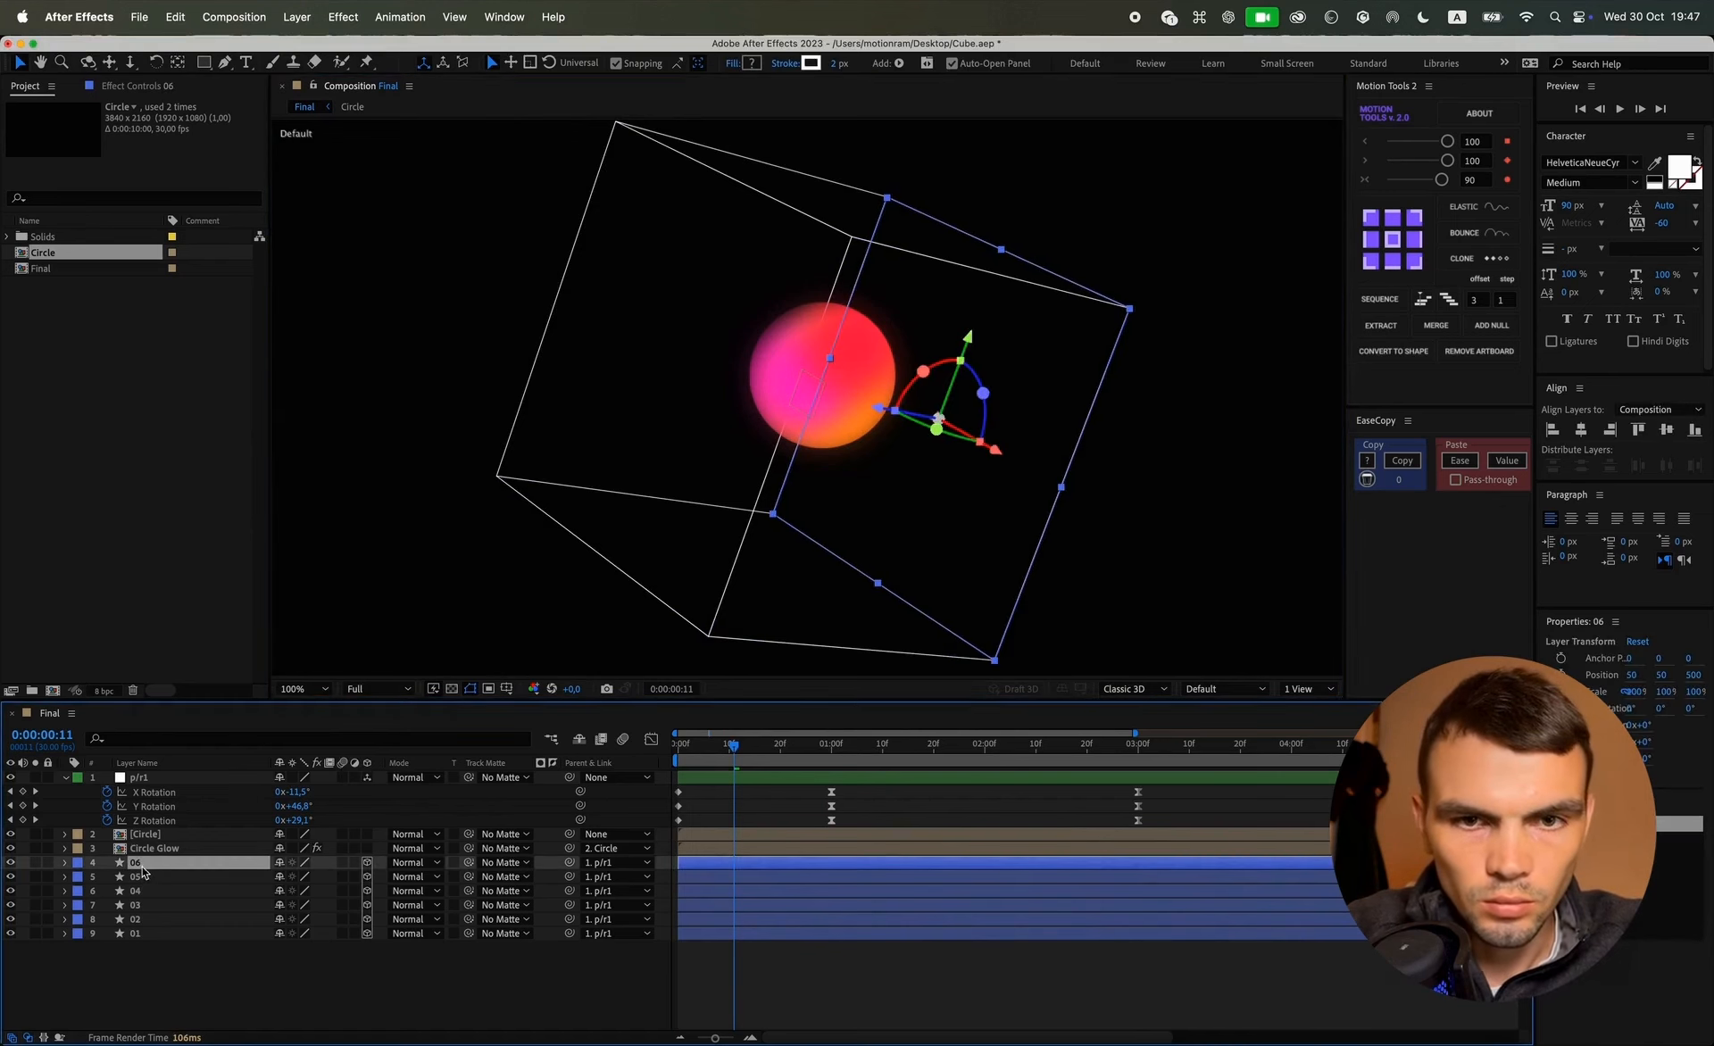
pyautogui.press('Home')
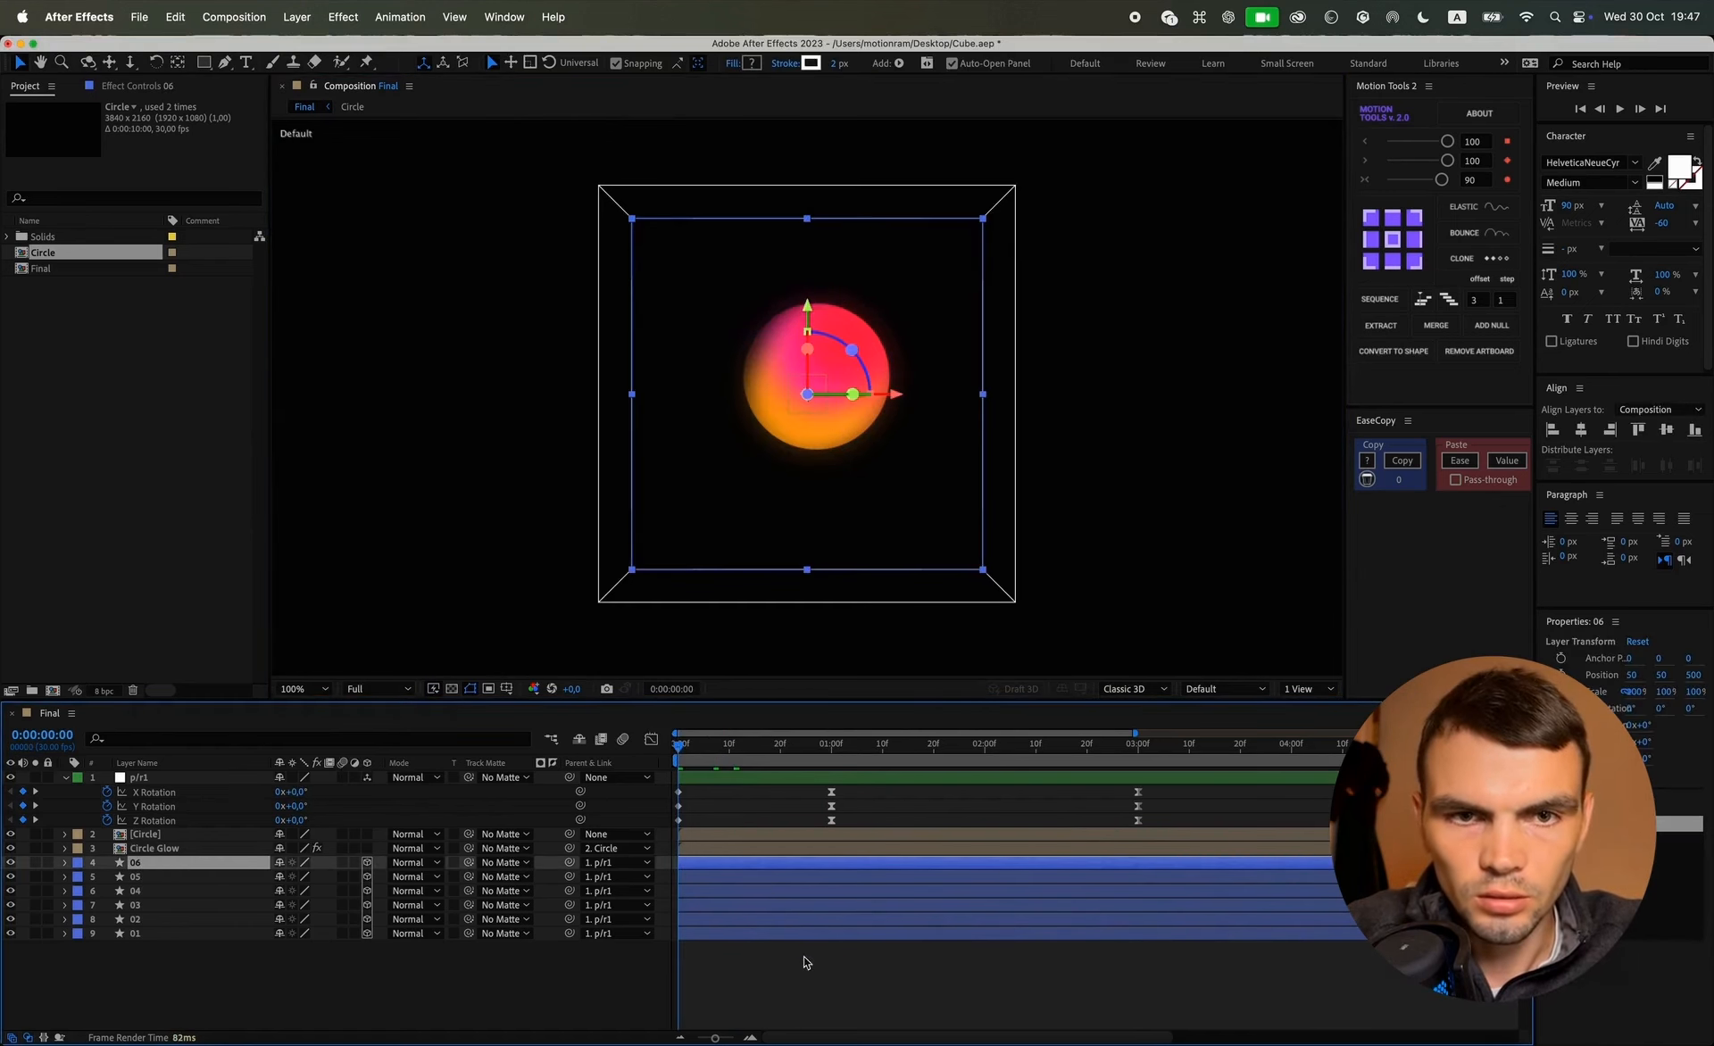
pyautogui.click(844, 995)
pyautogui.moveTo(678, 745); pyautogui.dragTo(720, 750)
pyautogui.scroll(-1, 786, 485)
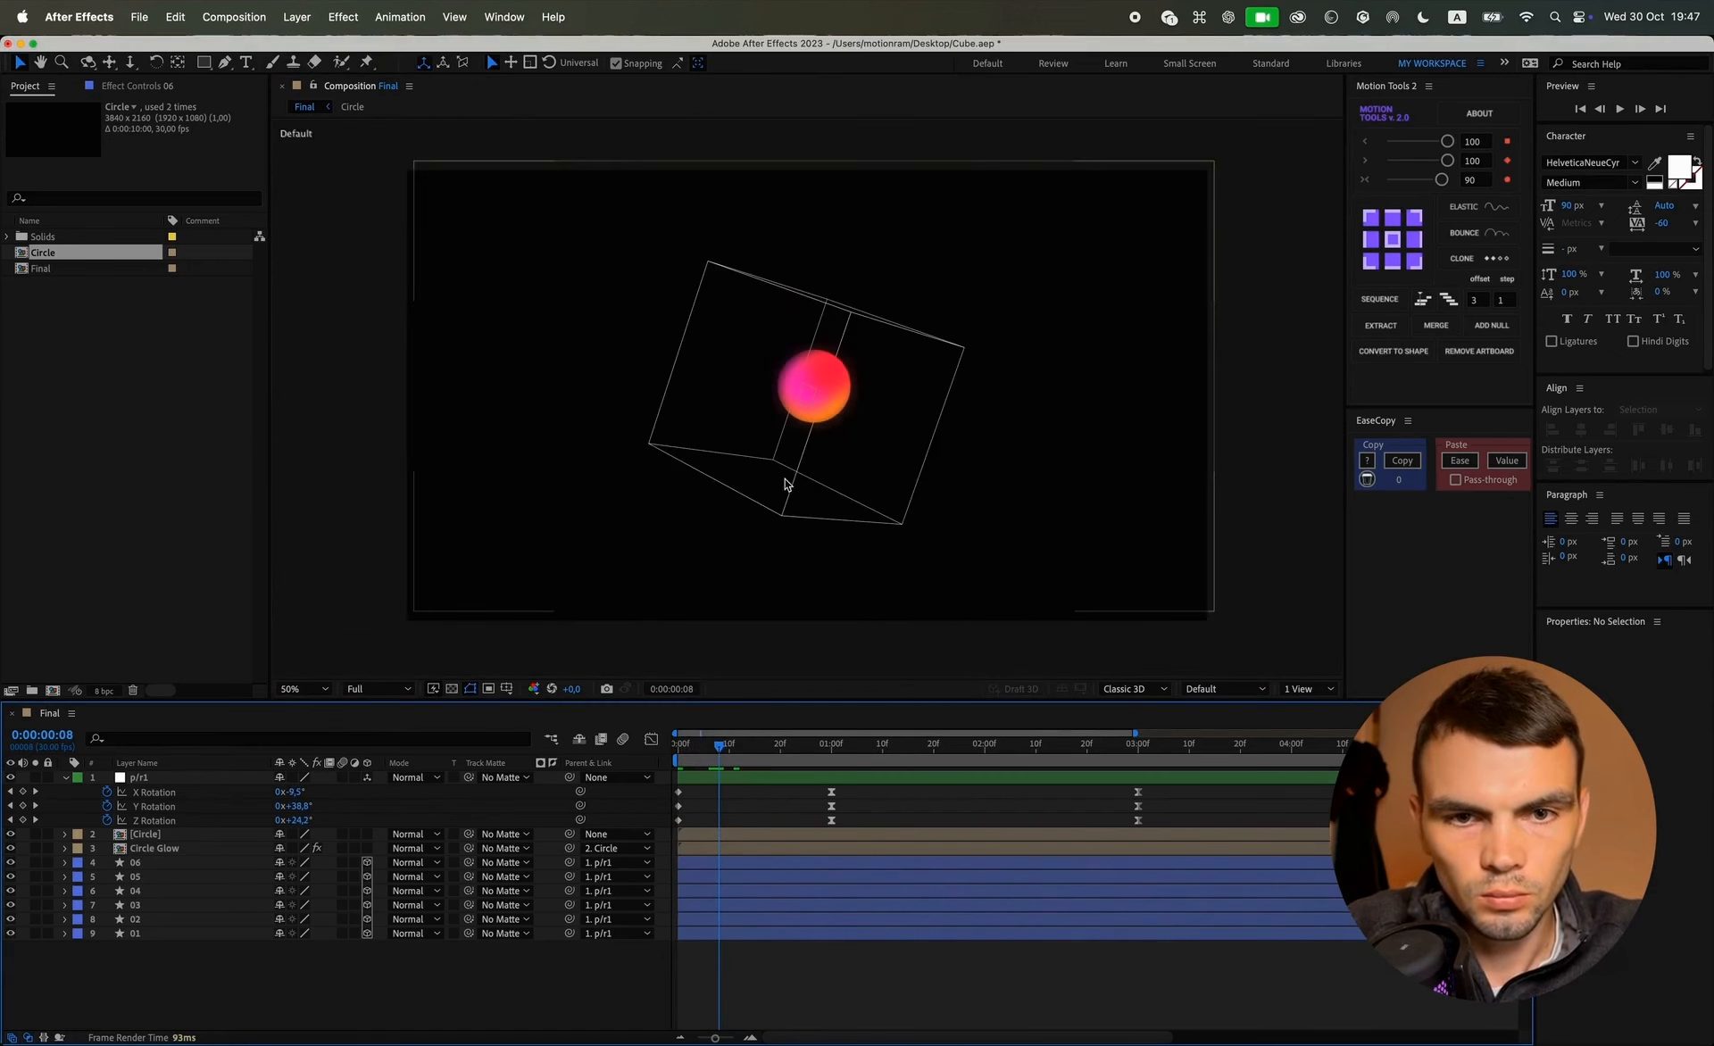
pyautogui.click(147, 866)
pyautogui.click(144, 878)
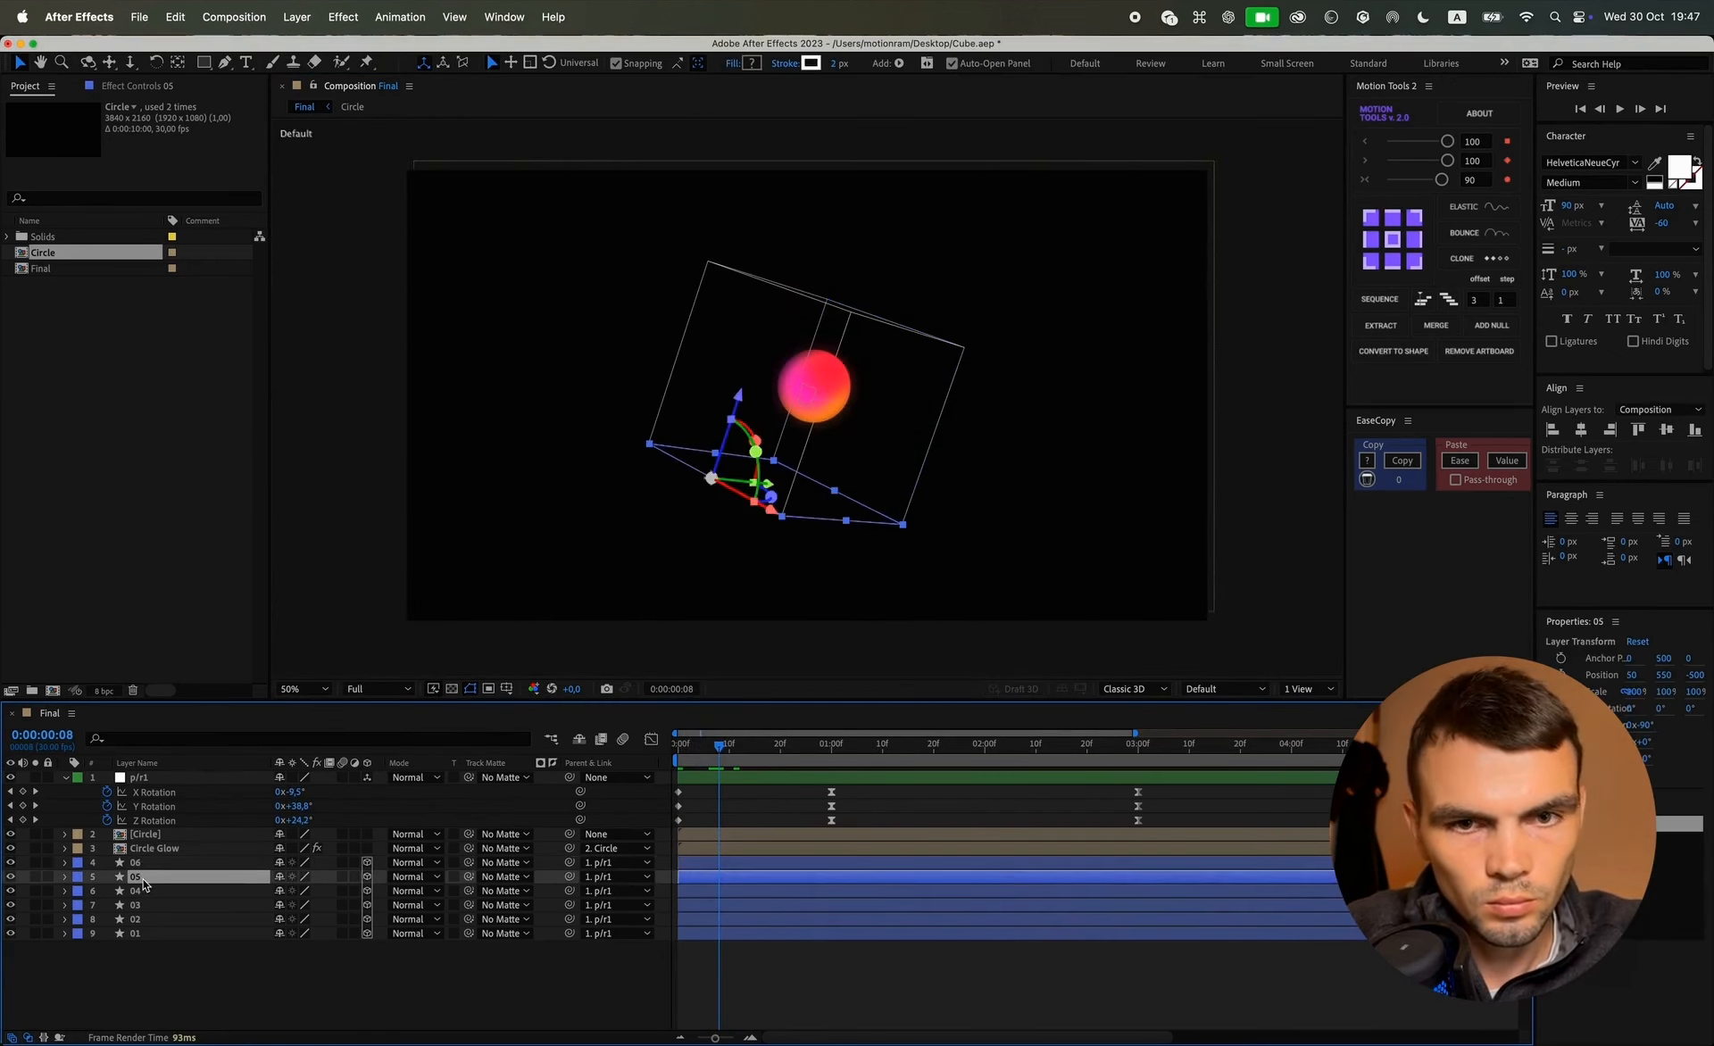
pyautogui.click(150, 895)
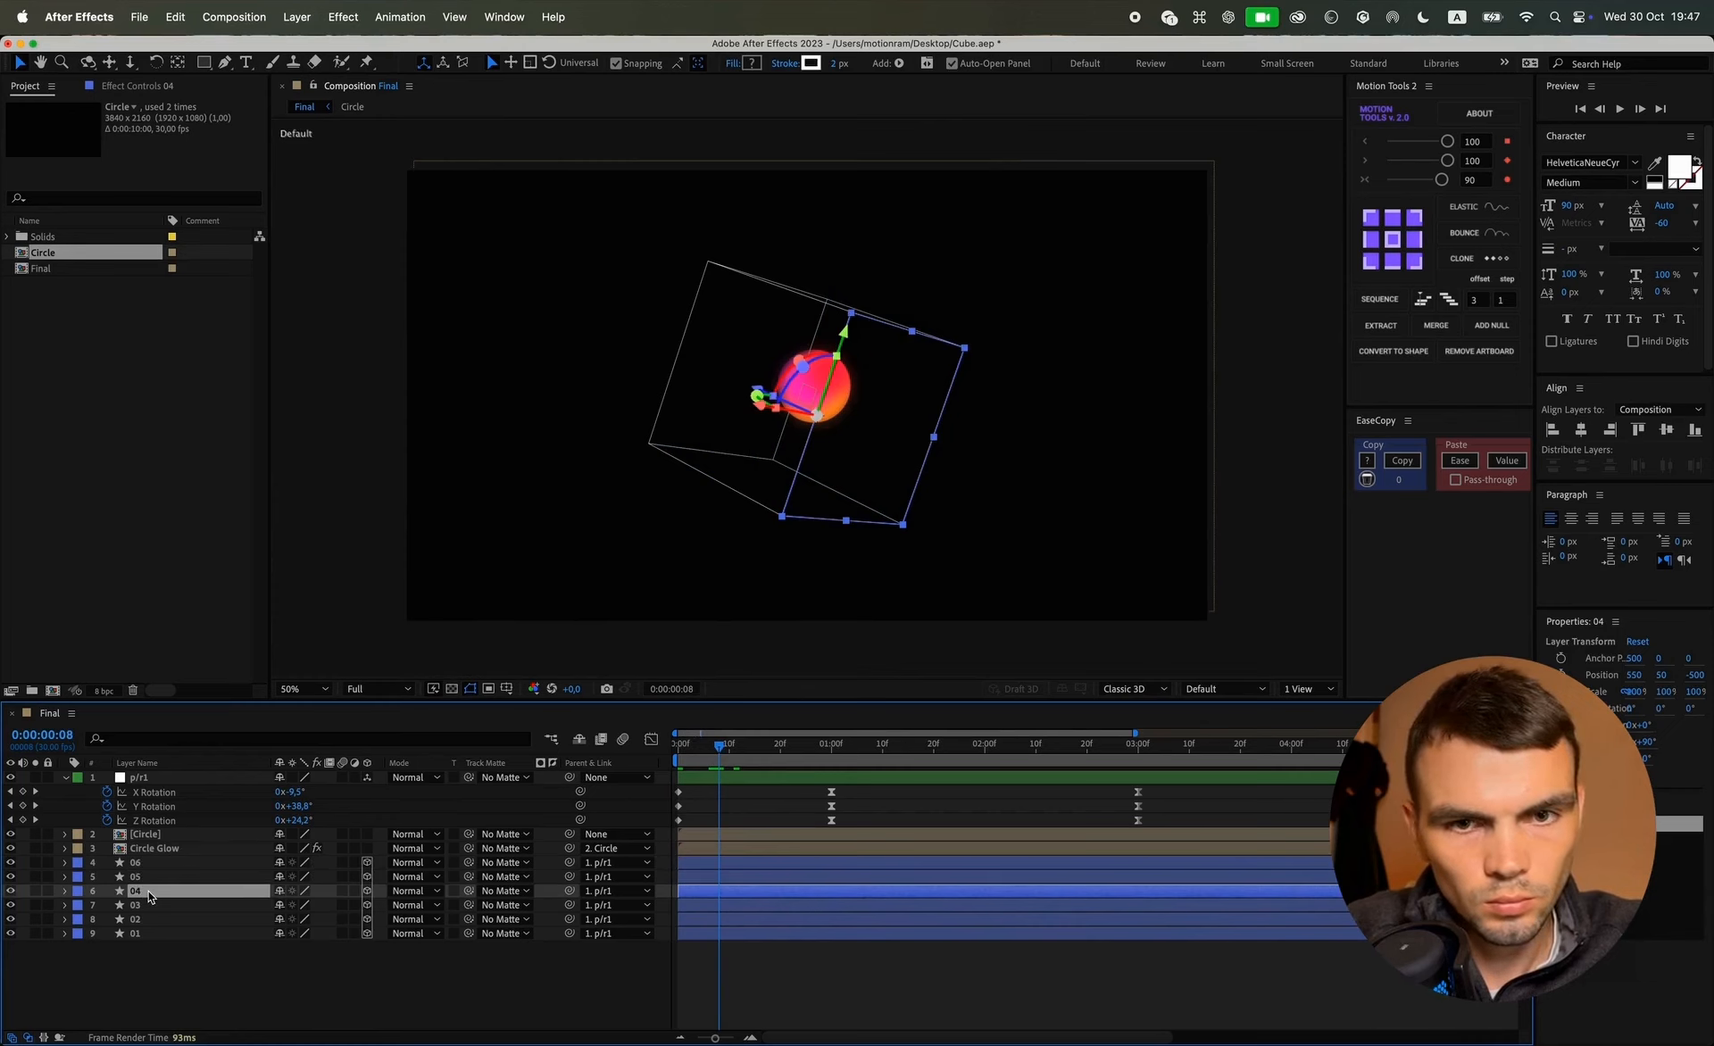
pyautogui.moveTo(146, 898); pyautogui.dragTo(152, 836)
# Step: Move square layer 01 above layer 04 and check the cube's rotation up to 0:00:01:12
pyautogui.click(140, 920)
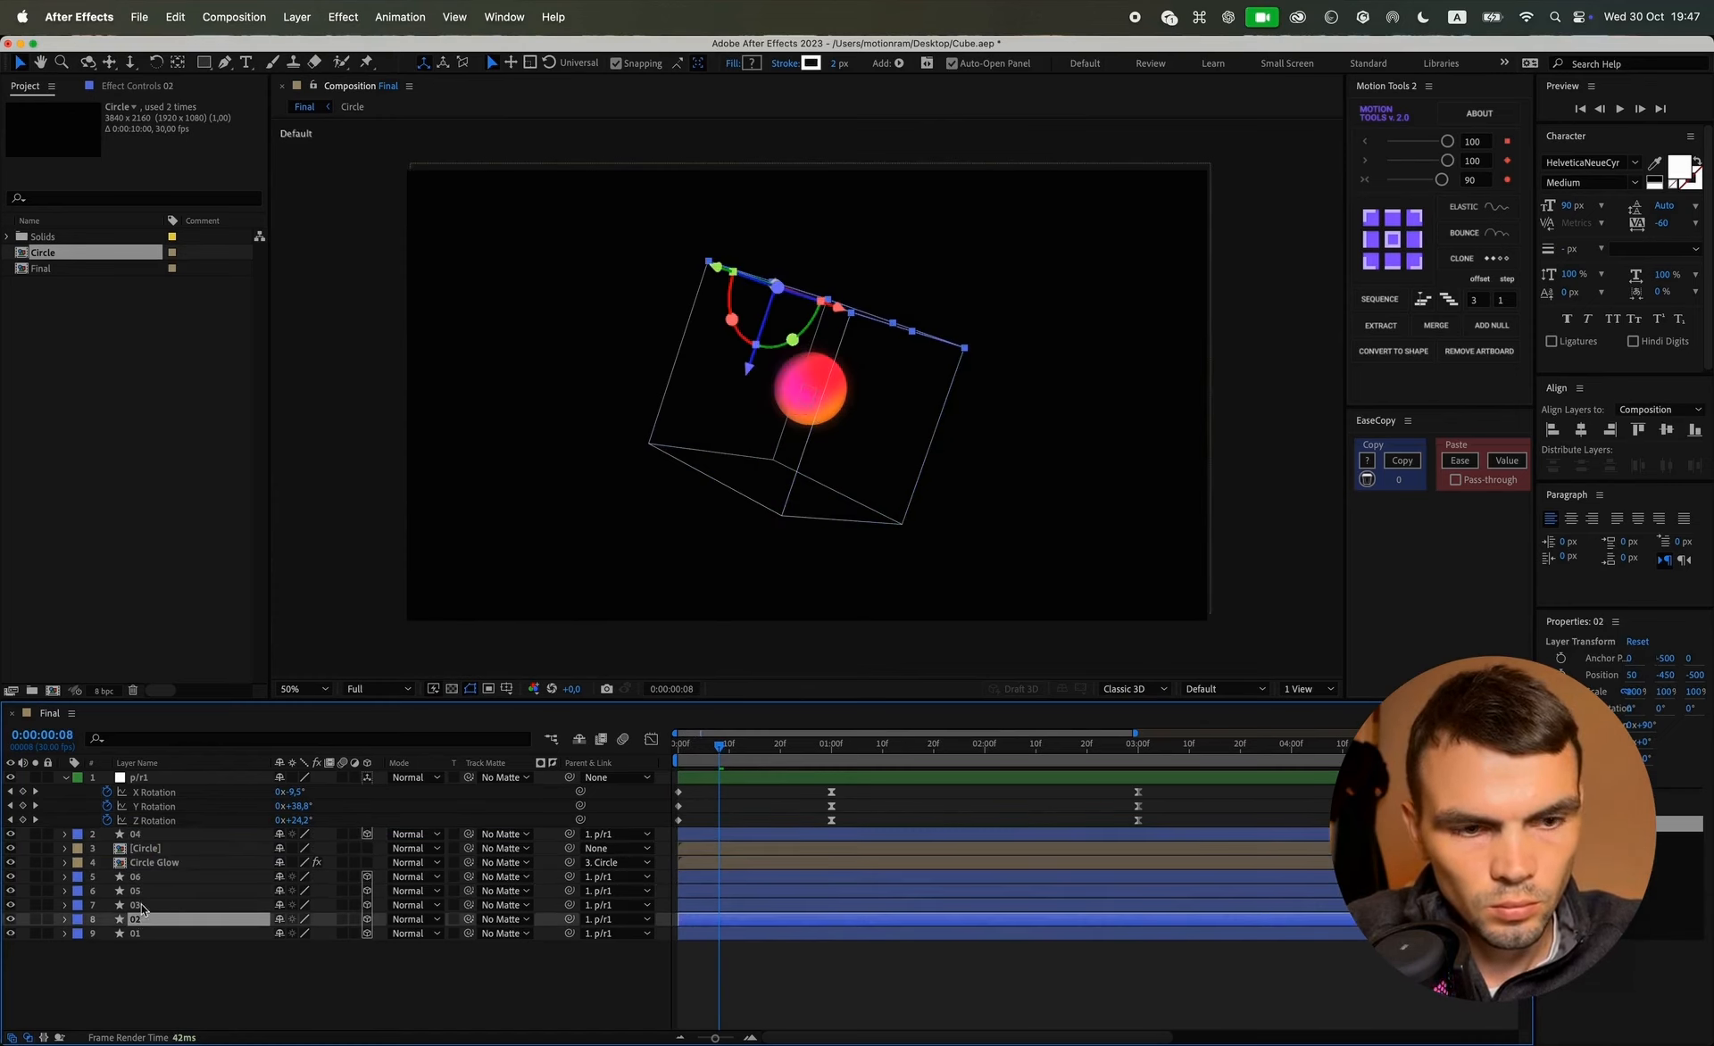
pyautogui.click(143, 907)
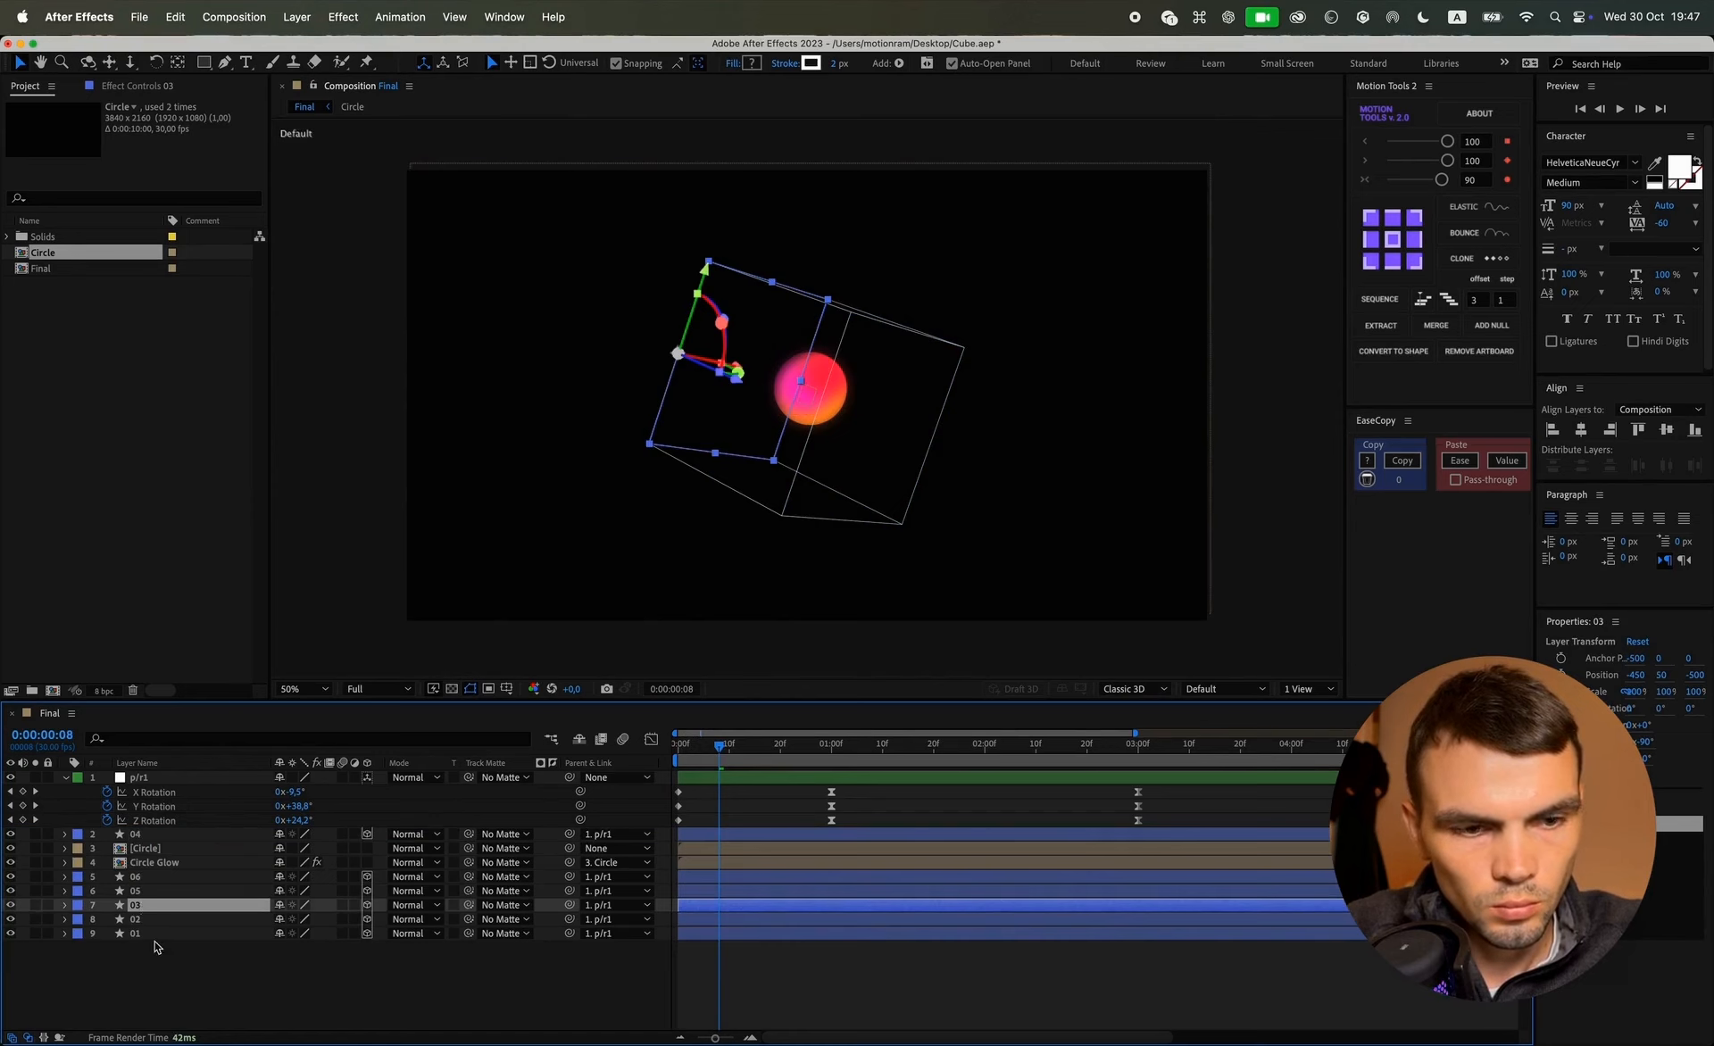
pyautogui.click(152, 935)
pyautogui.moveTo(147, 935); pyautogui.dragTo(152, 836)
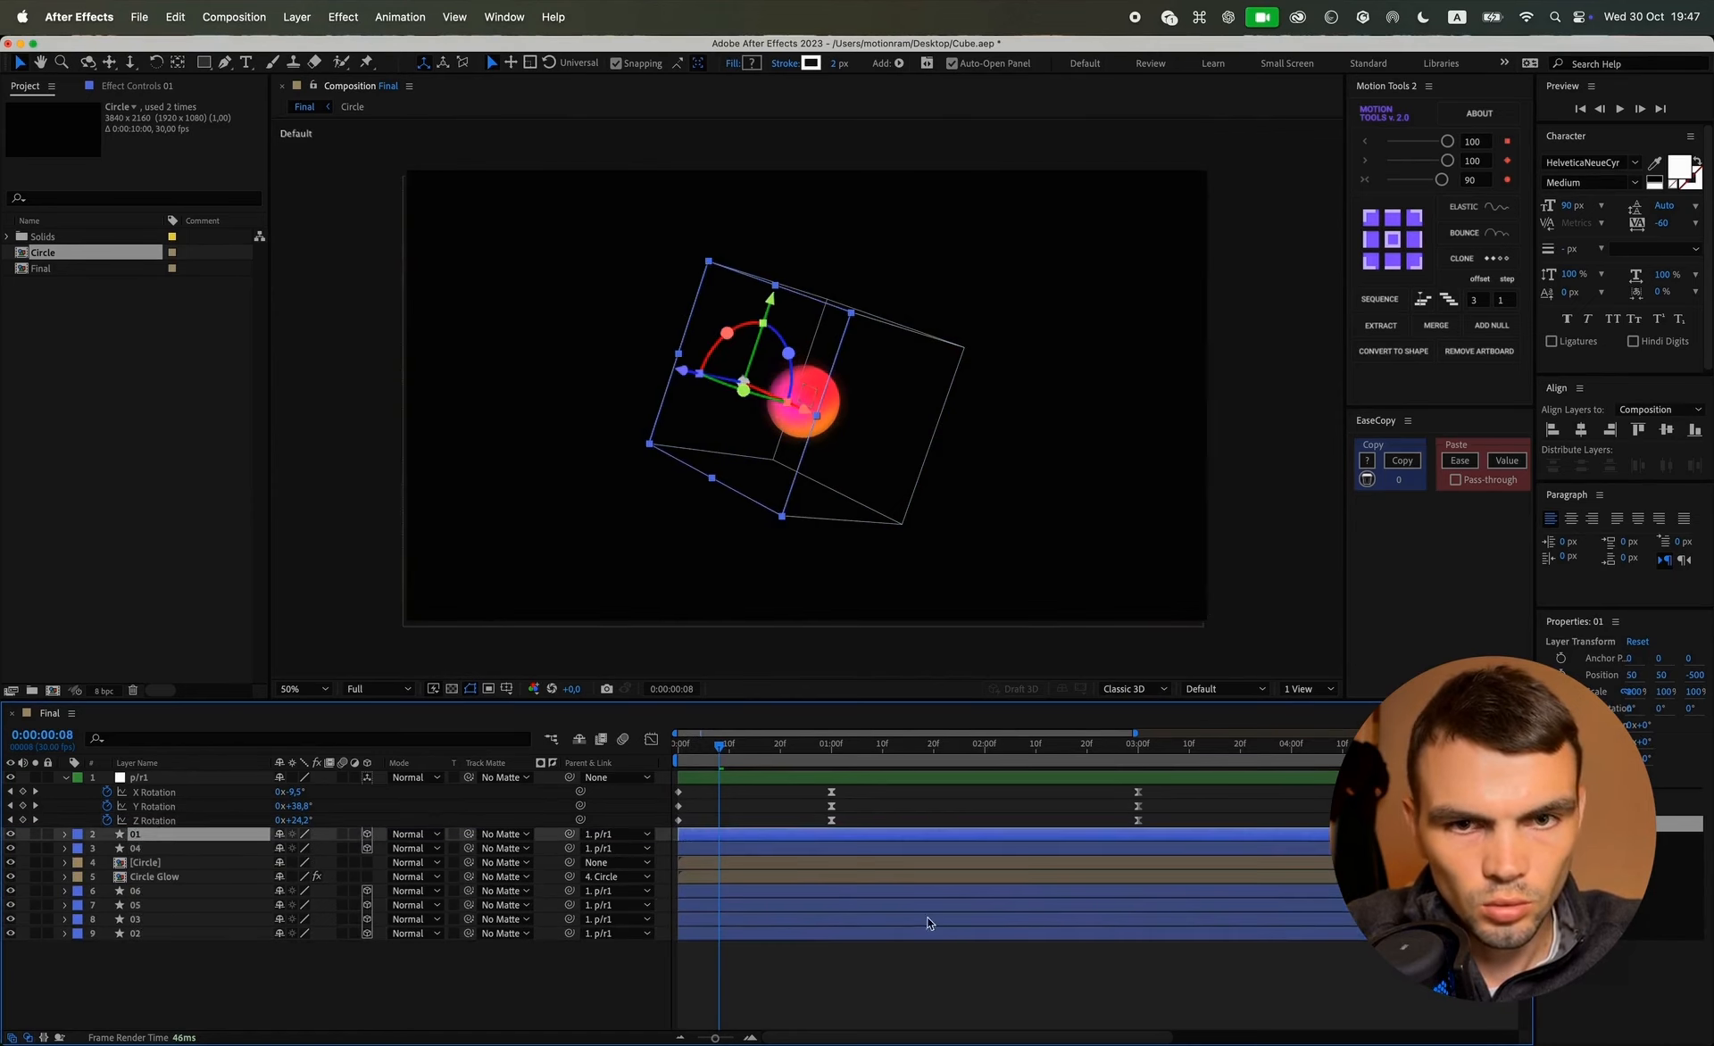
pyautogui.click(849, 654)
pyautogui.click(750, 746)
pyautogui.moveTo(750, 746); pyautogui.dragTo(855, 753)
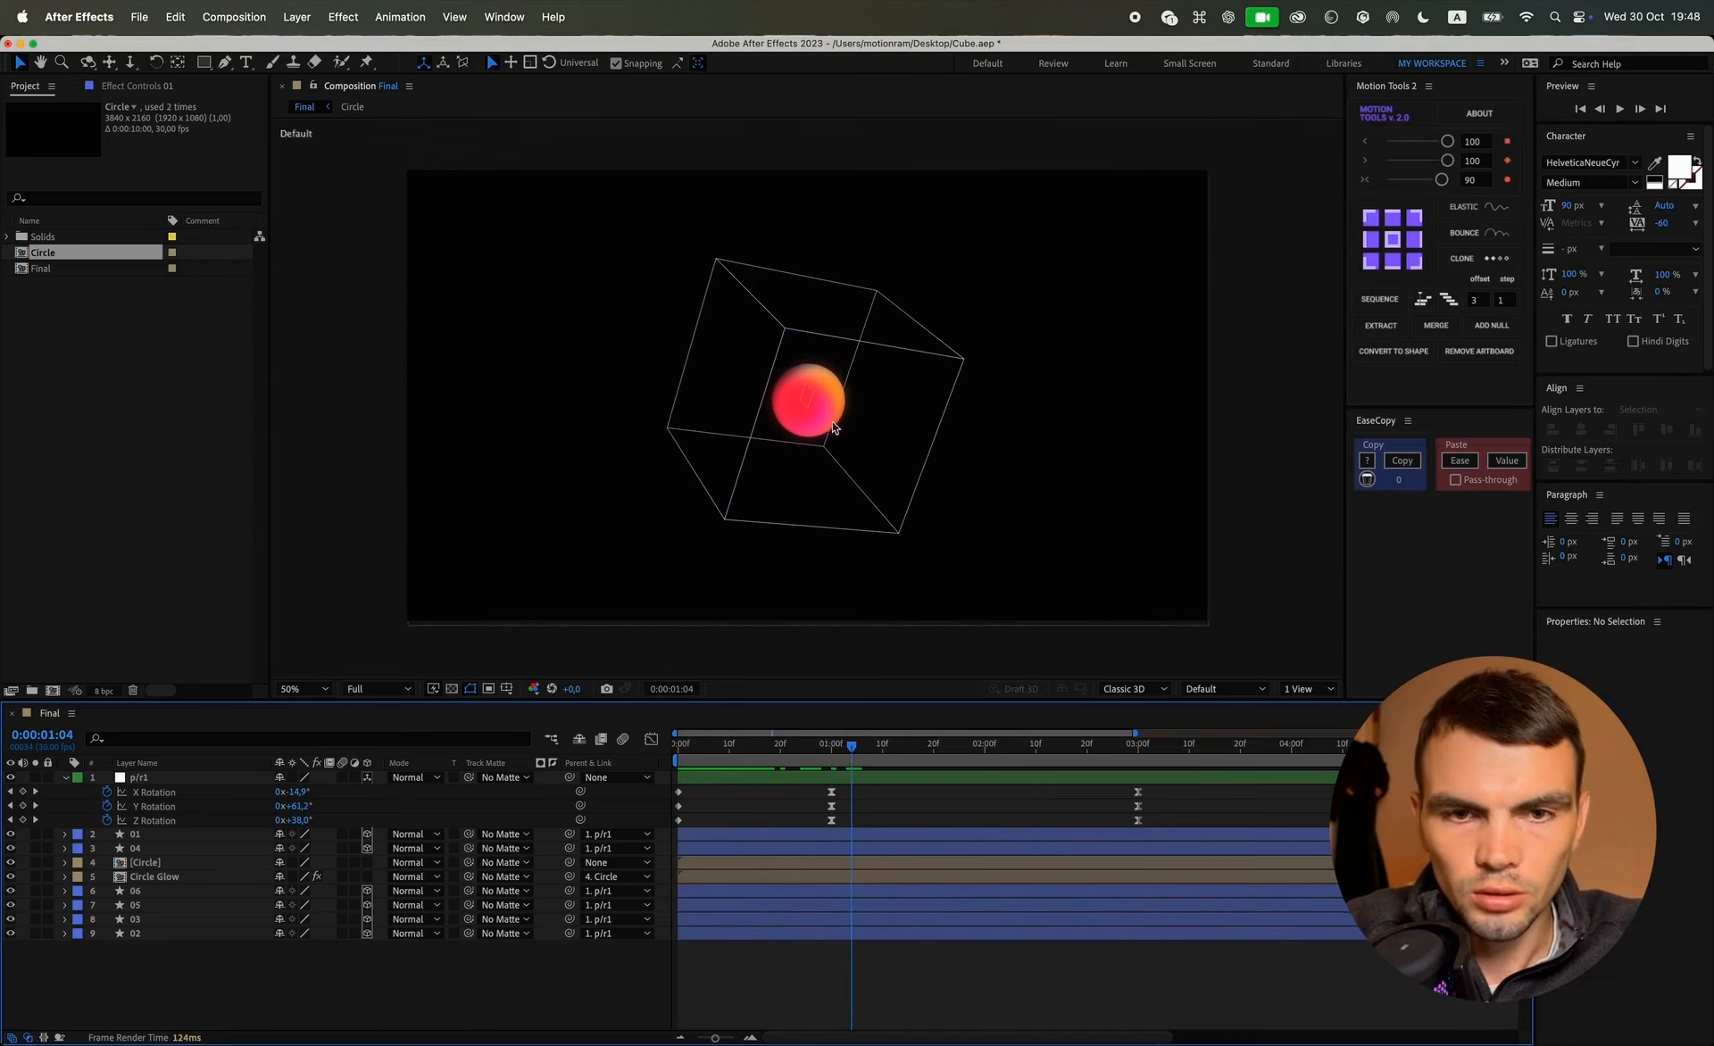
pyautogui.moveTo(872, 766); pyautogui.dragTo(894, 760)
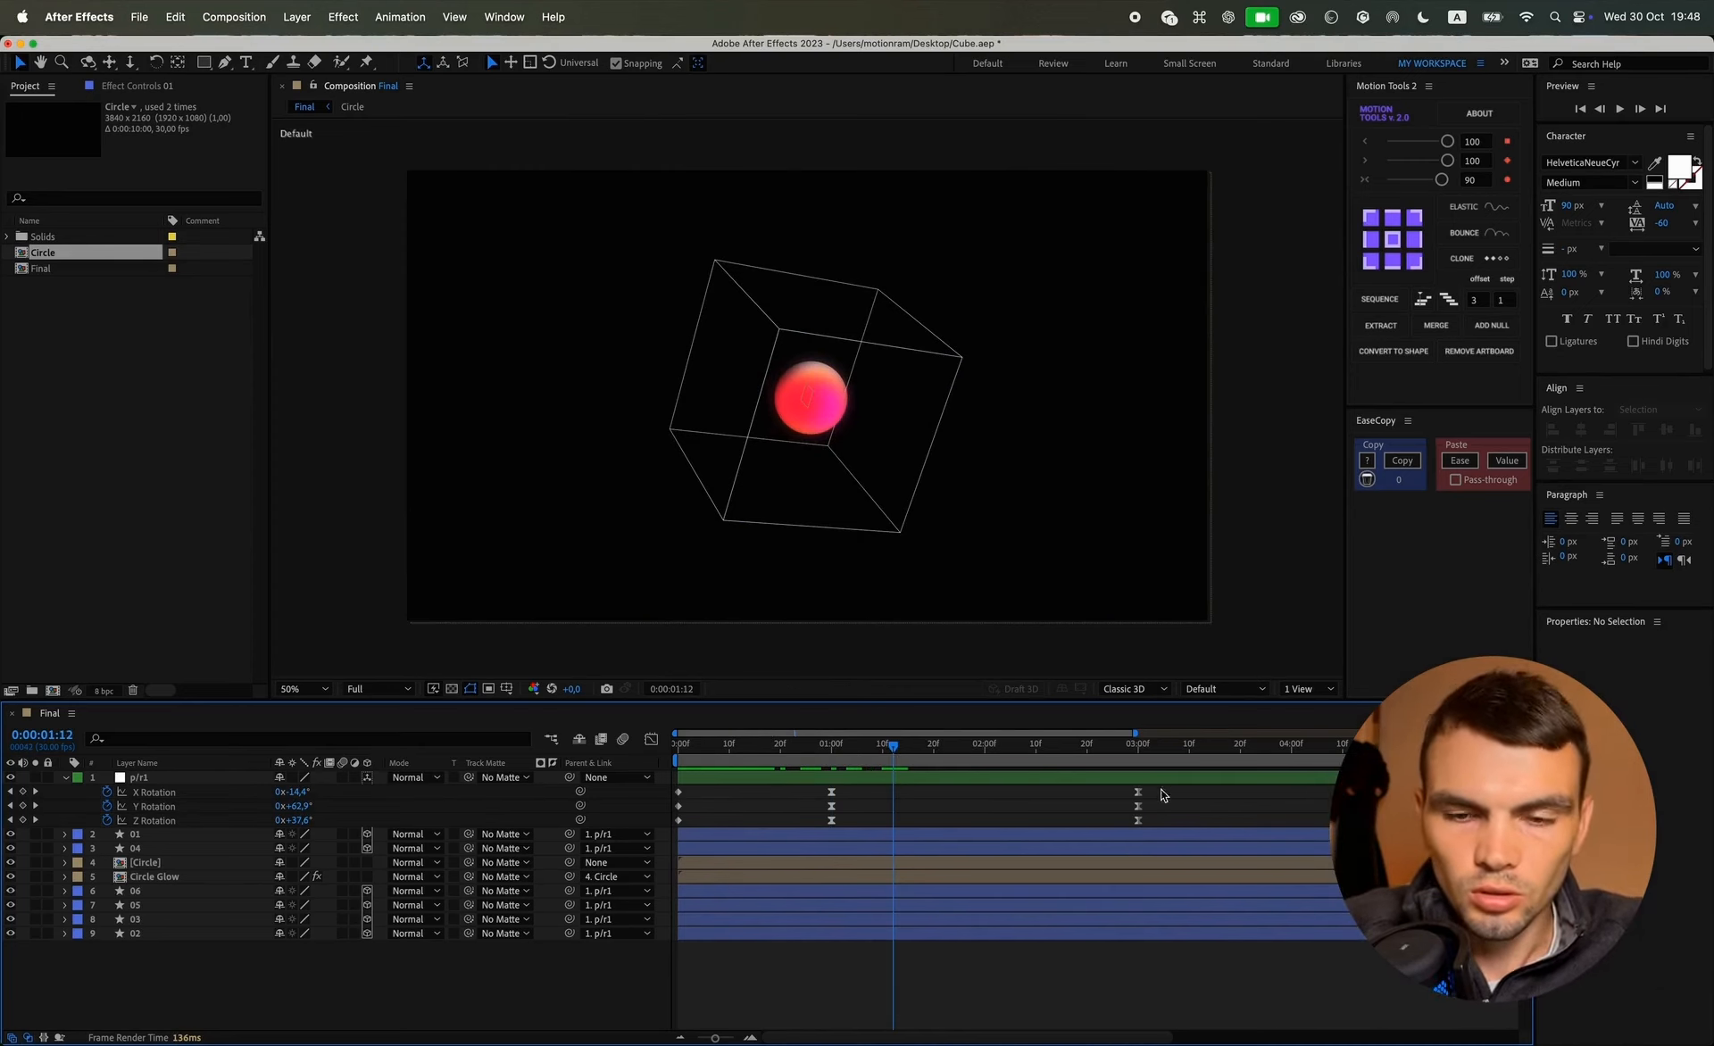
# Step: Examine the null's rotation keyframes at 0:00:01:00 and 0:00:03:00 in the Graph Editor and go to 0:00:02:00
pyautogui.moveTo(1163, 786); pyautogui.dragTo(817, 826)
pyautogui.click(652, 740)
pyautogui.click(944, 745)
pyautogui.moveTo(951, 758); pyautogui.dragTo(986, 757)
pyautogui.hotkey('shift', 'F3')
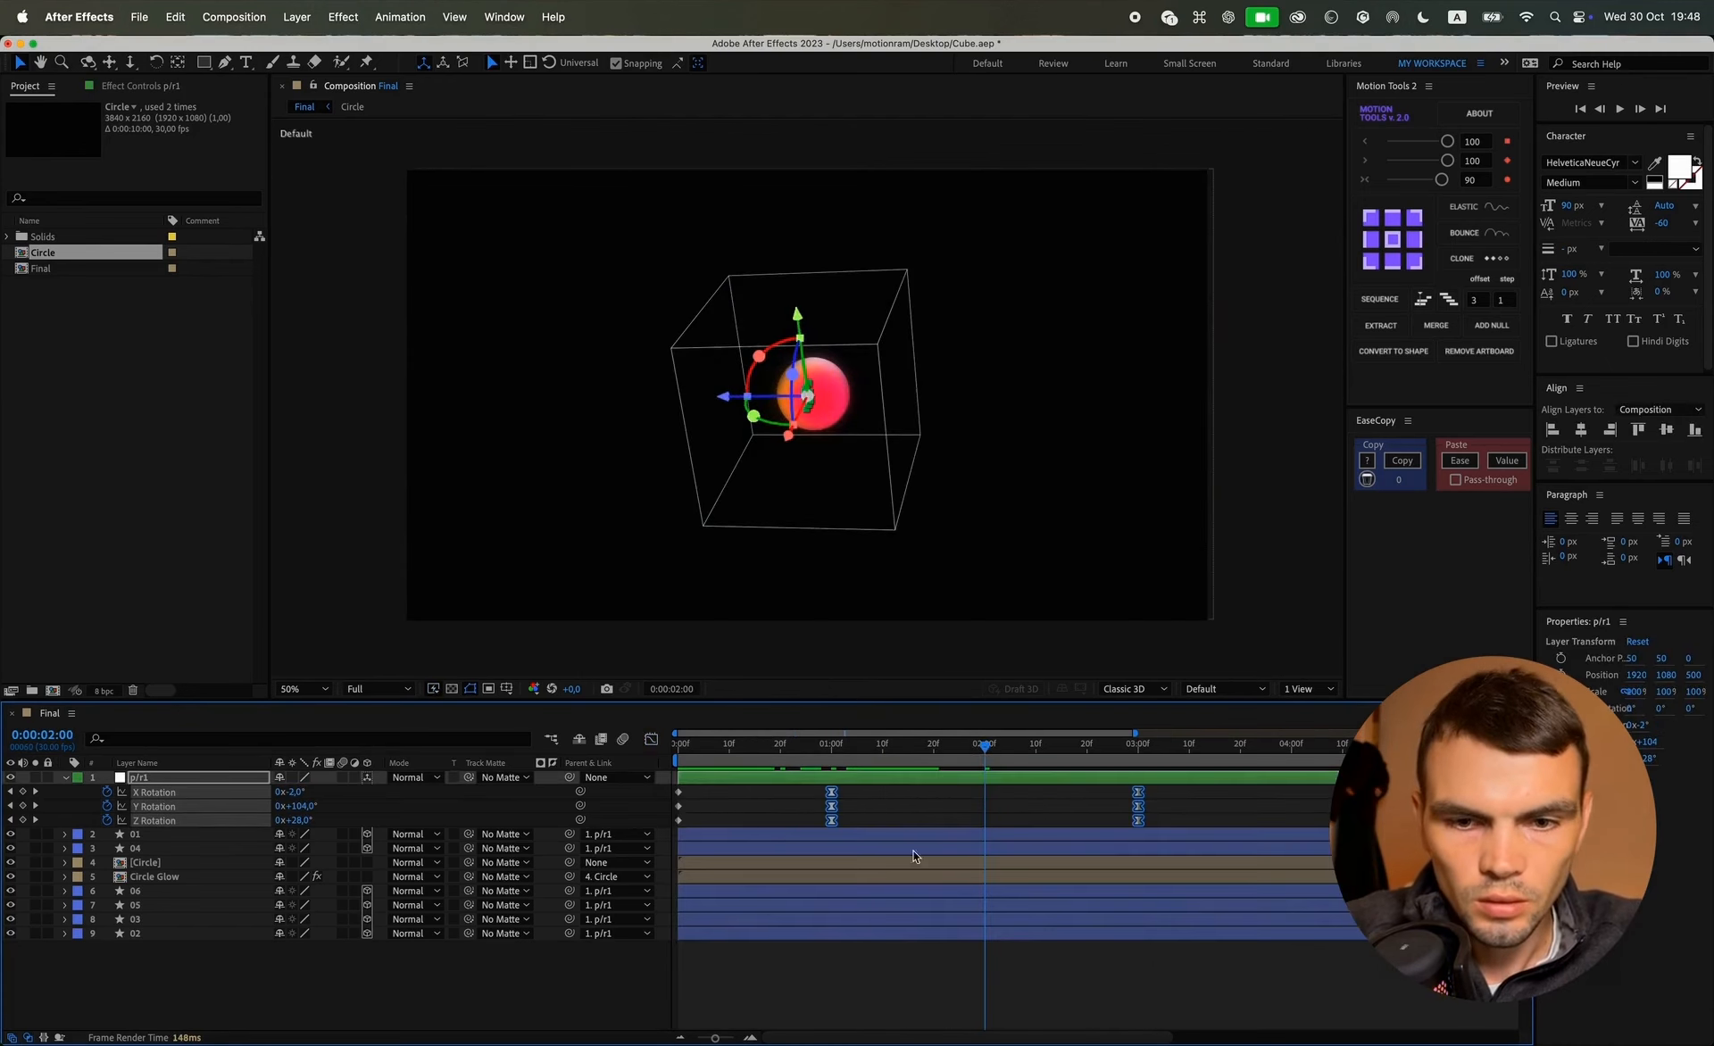
# Step: Split the six cube square layers 01 to 06 at 0:00:02:00
pyautogui.click(1025, 977)
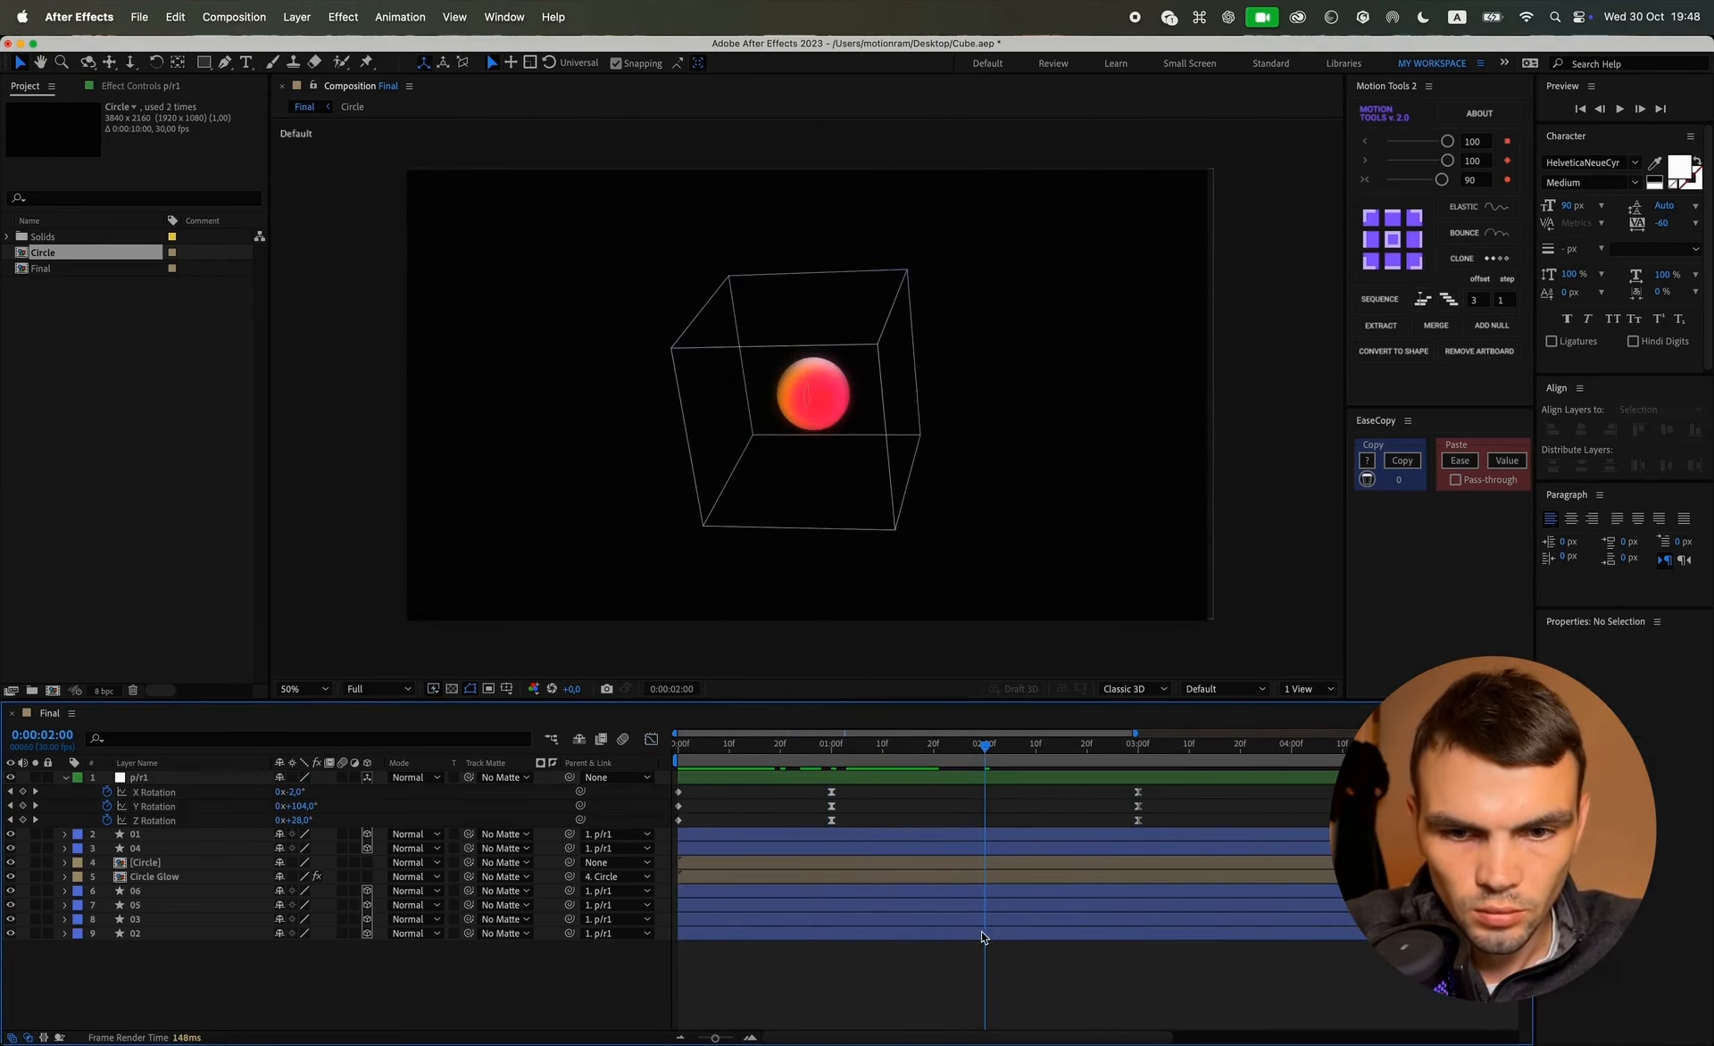
pyautogui.click(984, 935)
pyautogui.keyDown('shift'); pyautogui.click(989, 891); pyautogui.keyUp('shift')
pyautogui.keyDown('super'); pyautogui.click(1002, 850); pyautogui.keyUp('super')
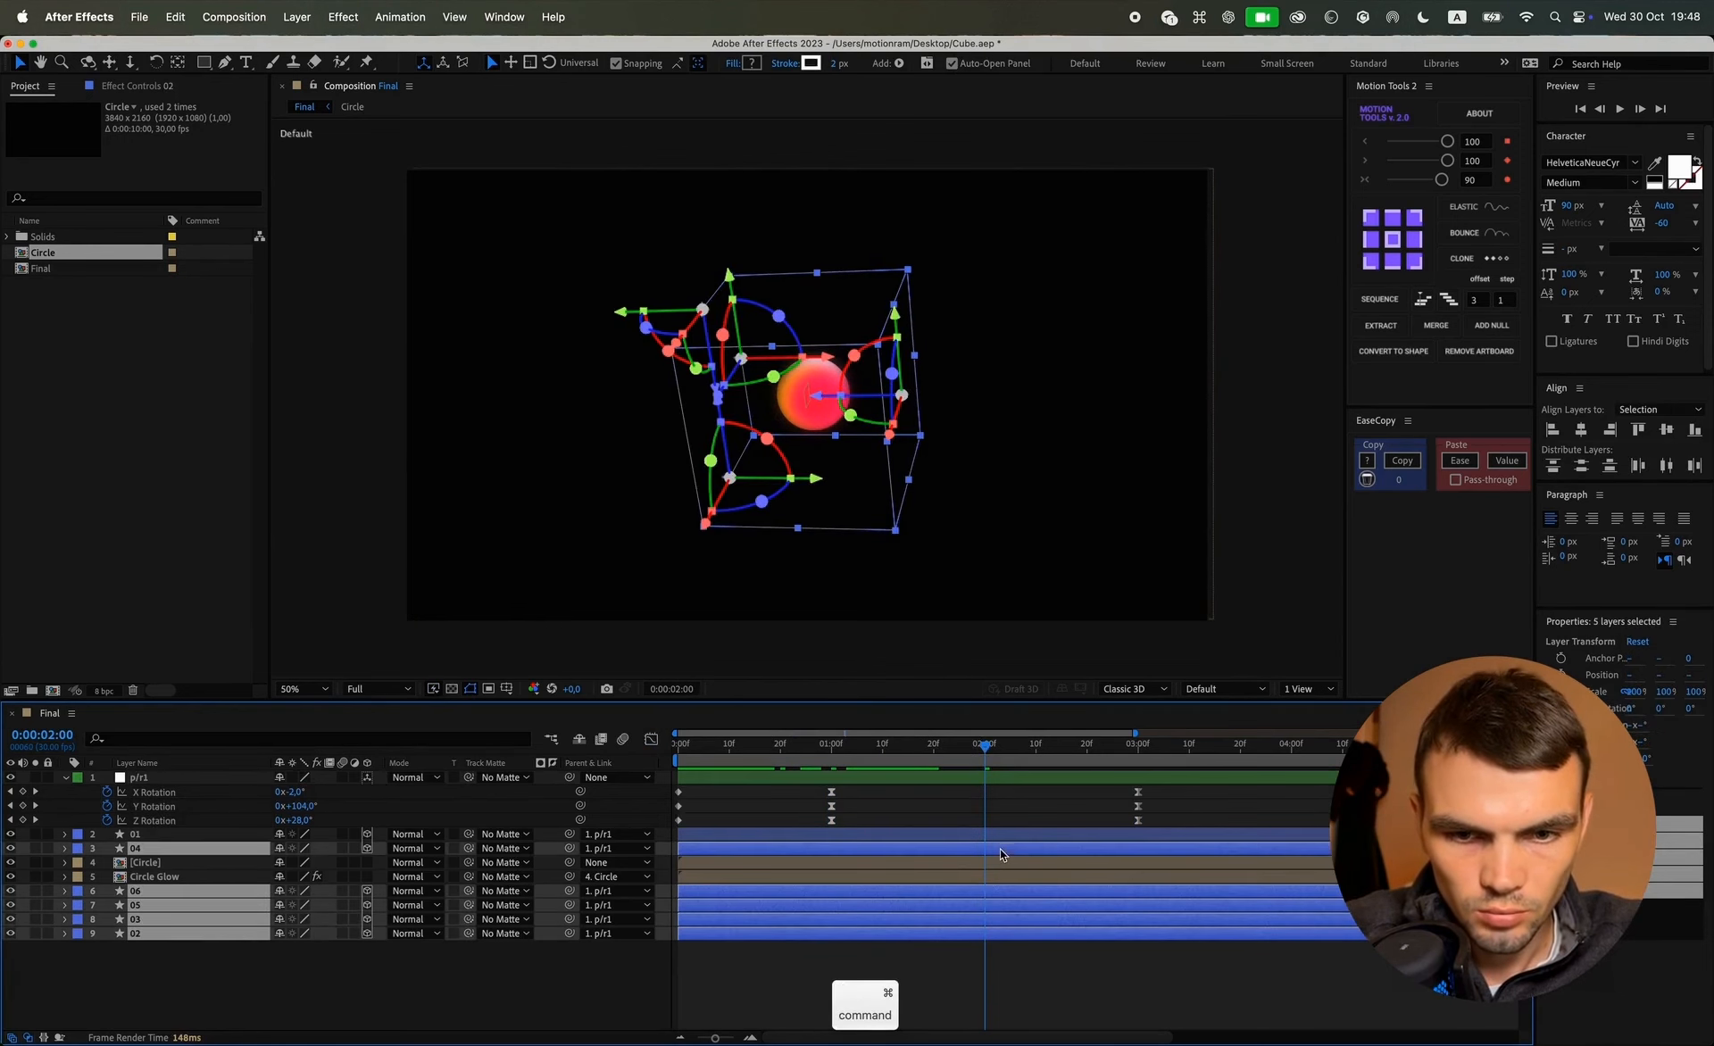
pyautogui.keyDown('super'); pyautogui.click(1002, 836); pyautogui.keyUp('super')
pyautogui.press('super+shift+d')
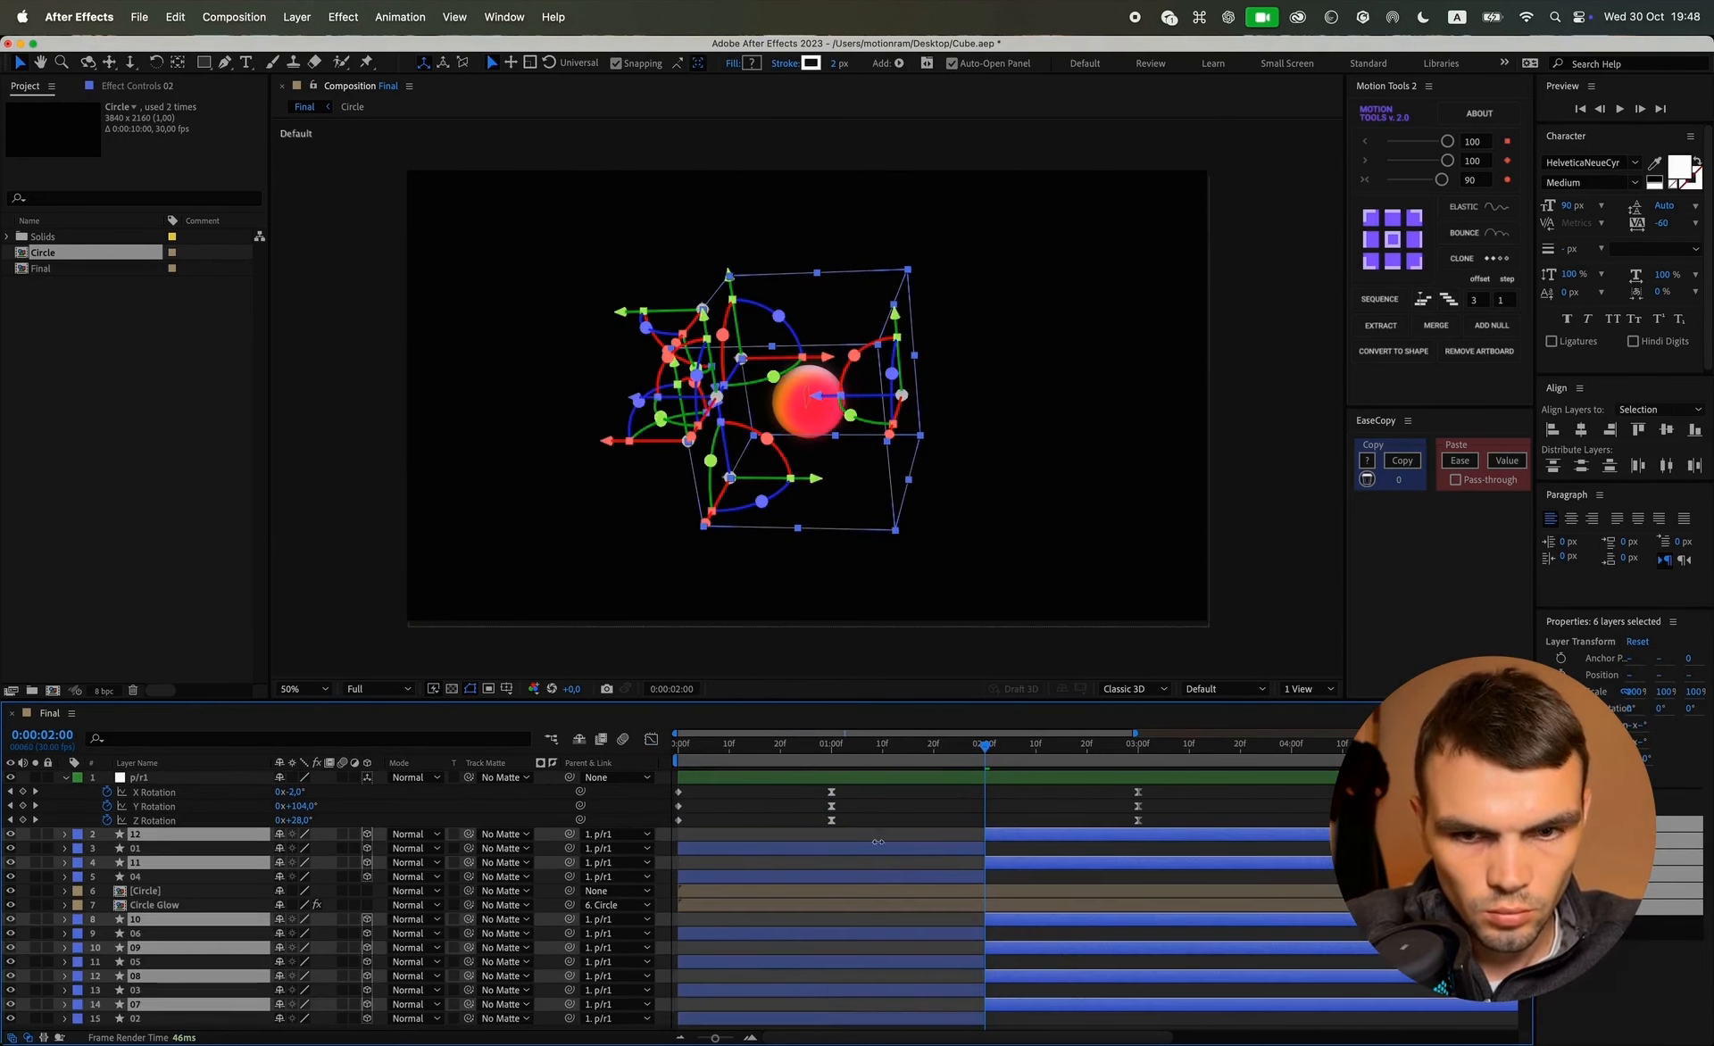
pyautogui.click(920, 785)
# Step: At 0:00:02:22, identify the face drawn by split square layer 12 and move that layer below Circle Glow
pyautogui.moveTo(989, 754); pyautogui.dragTo(1099, 754)
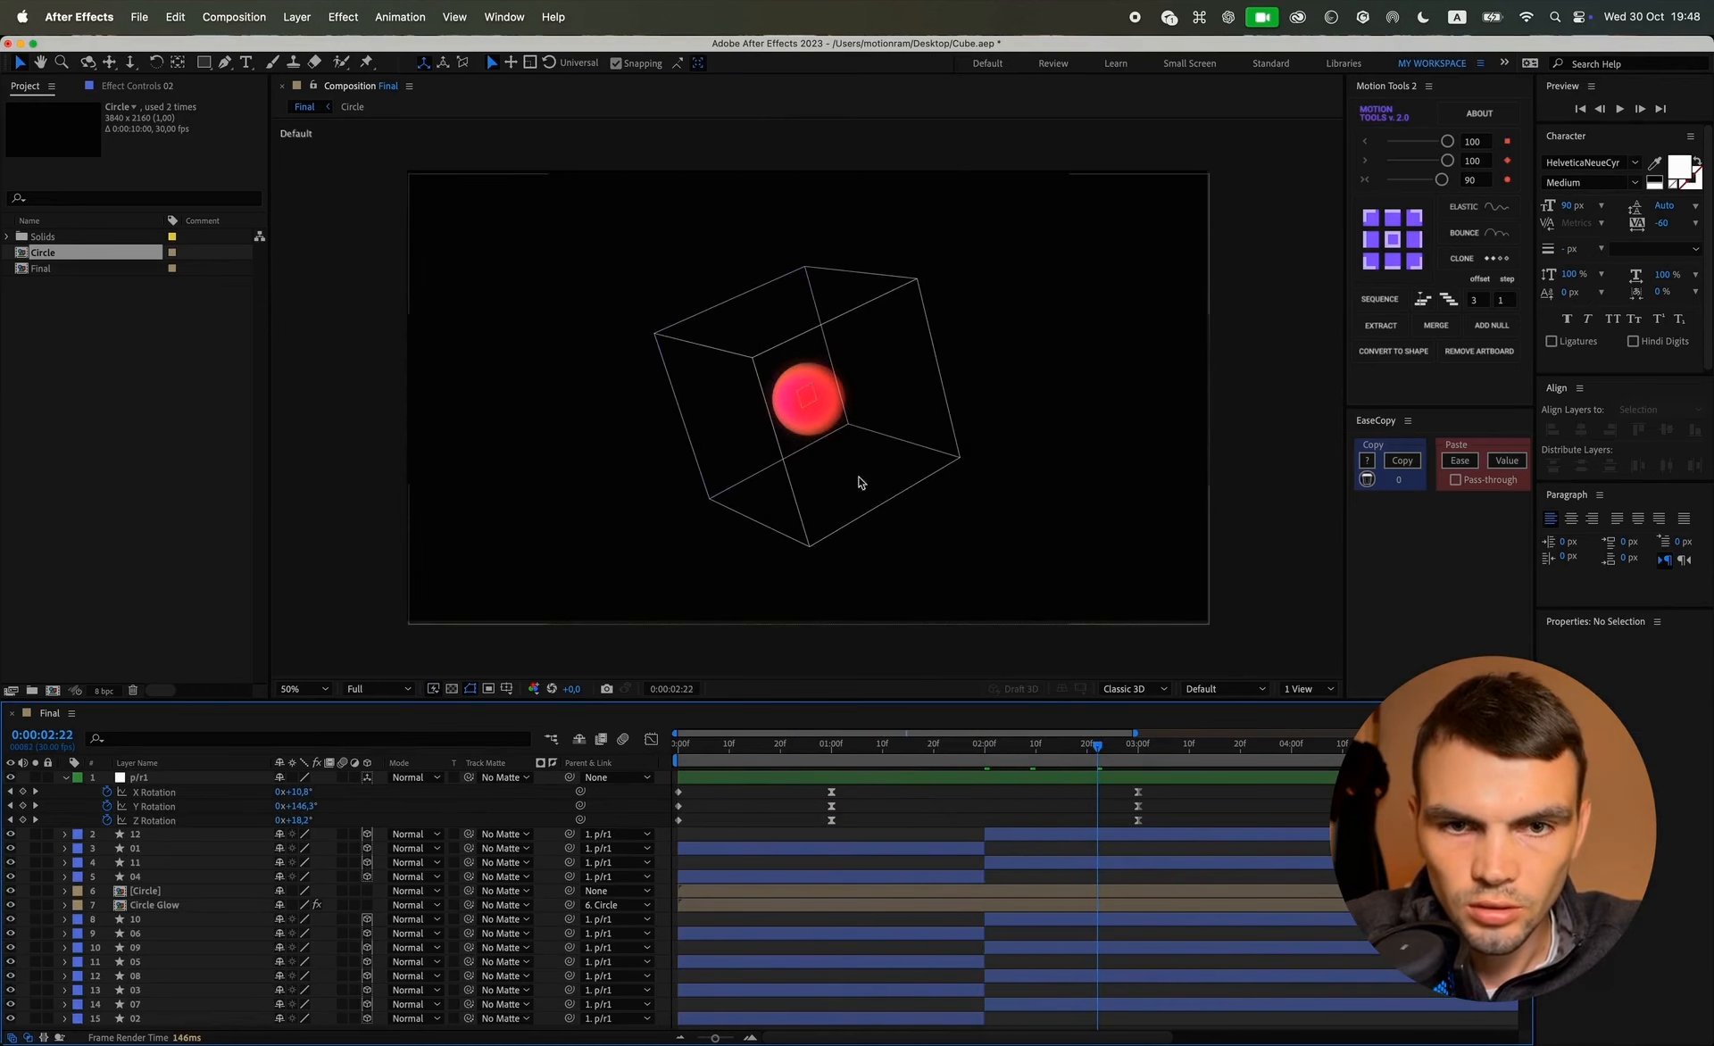
pyautogui.scroll(2, 857, 469)
pyautogui.moveTo(861, 471); pyautogui.dragTo(884, 456)
pyautogui.press('v')
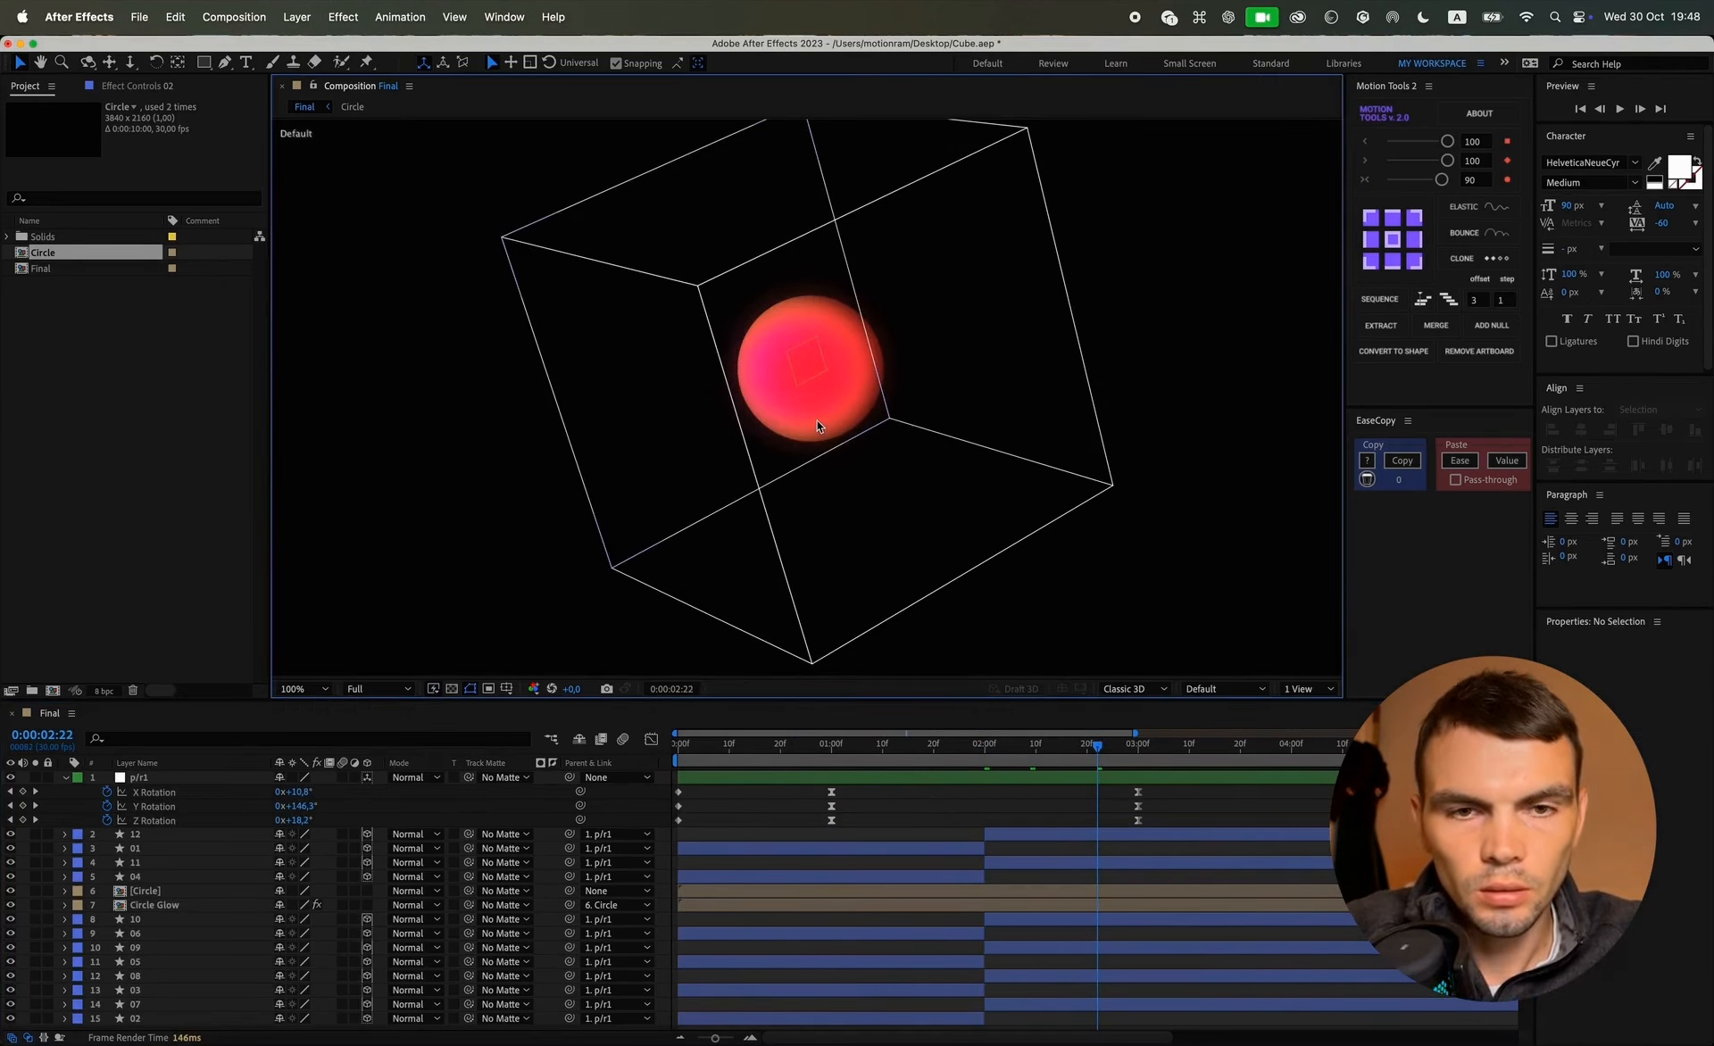
pyautogui.click(1054, 839)
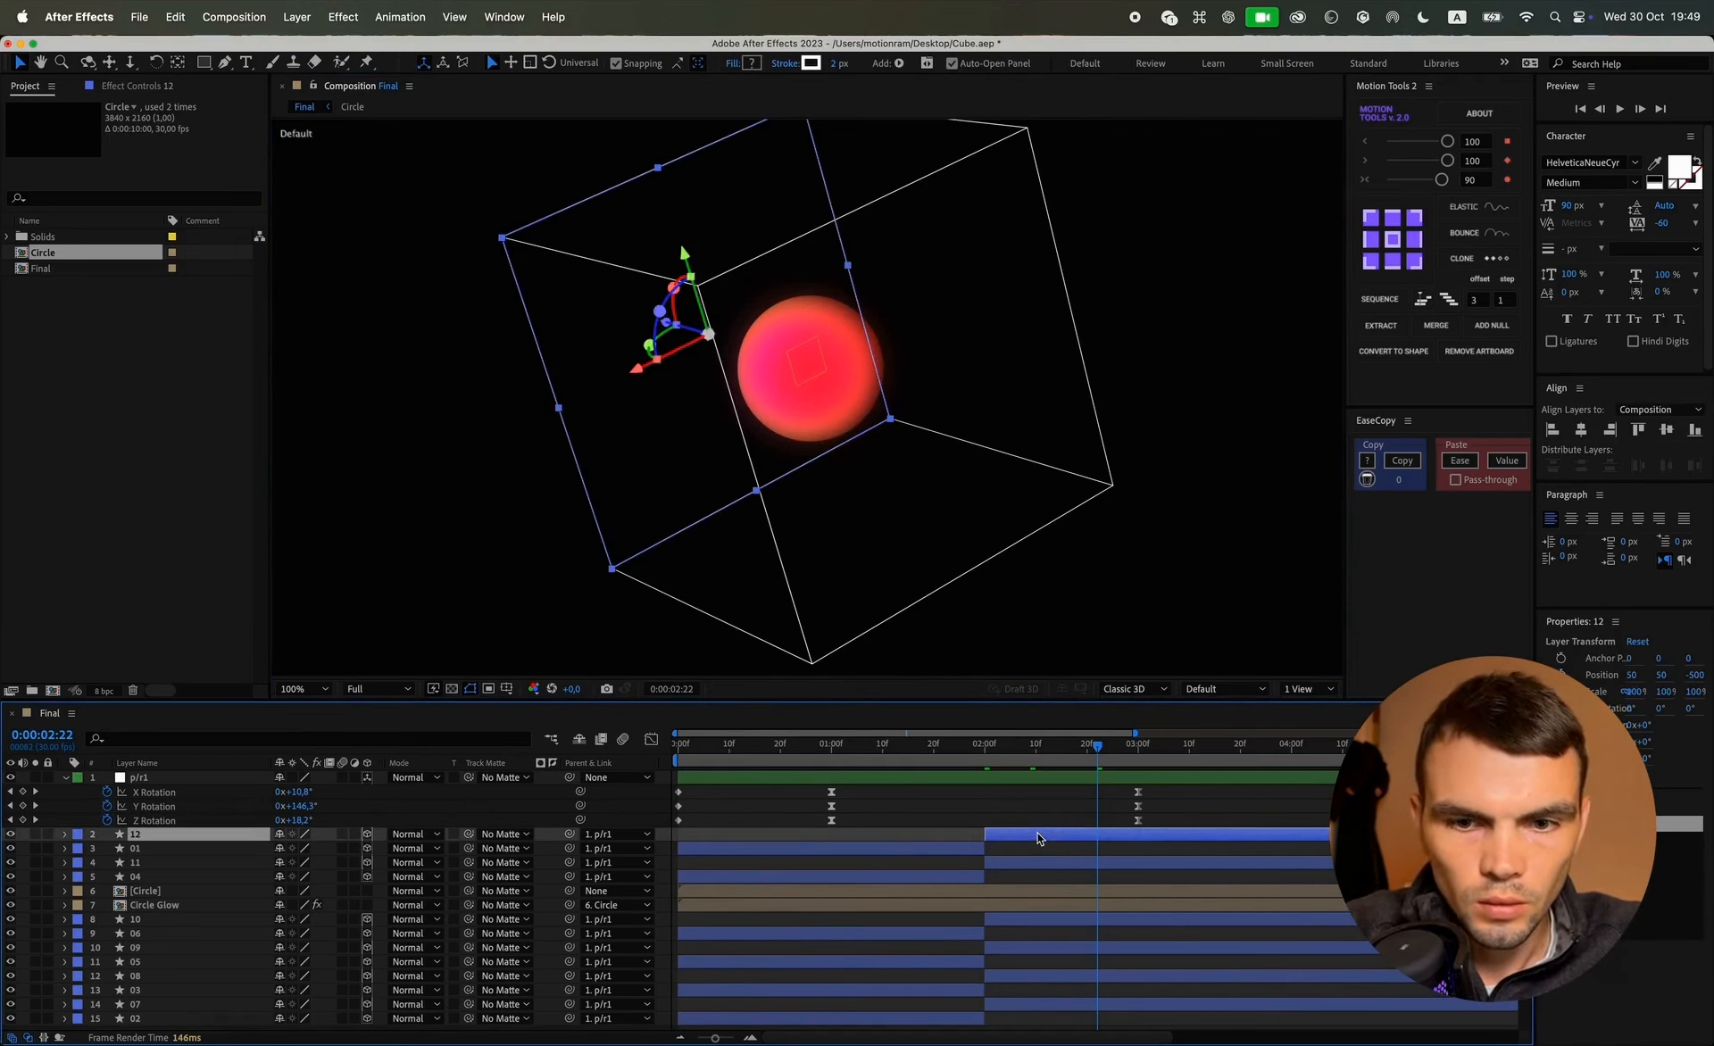
pyautogui.moveTo(140, 843); pyautogui.dragTo(153, 911)
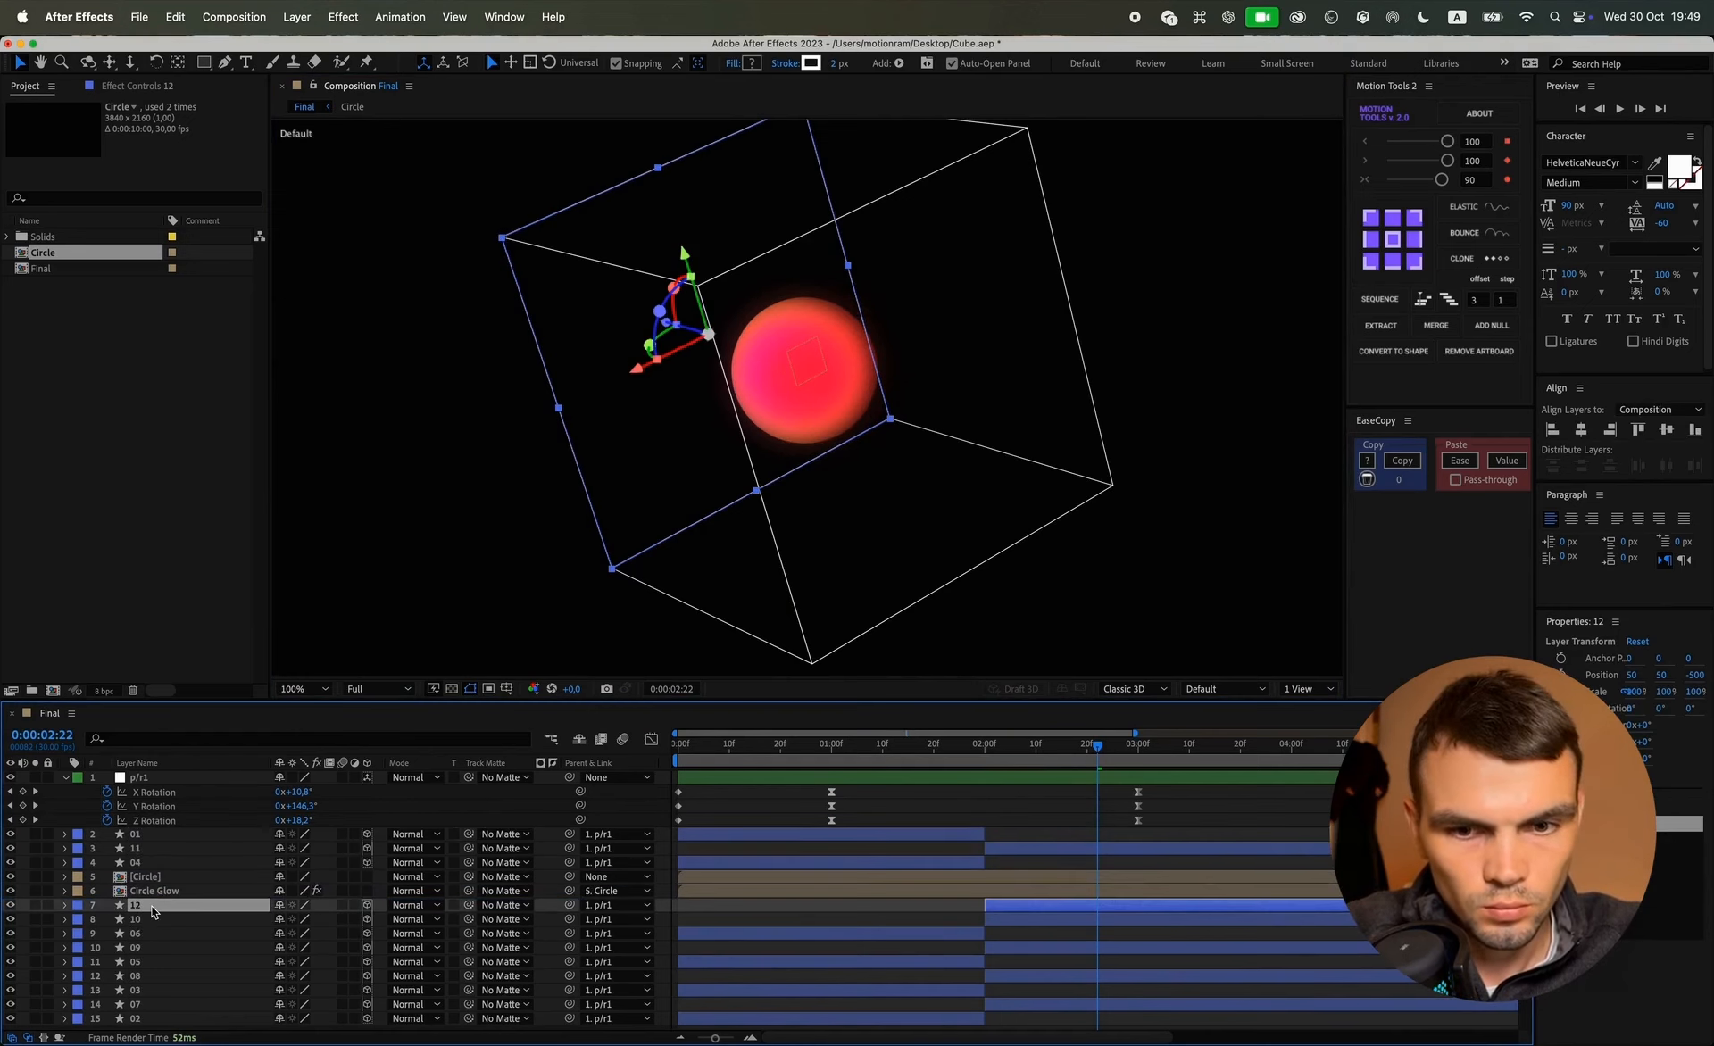
# Step: Identify the cube faces of layers 04, 11, 12 and 10, and move layer 10 above layer 11
pyautogui.click(835, 834)
pyautogui.click(839, 862)
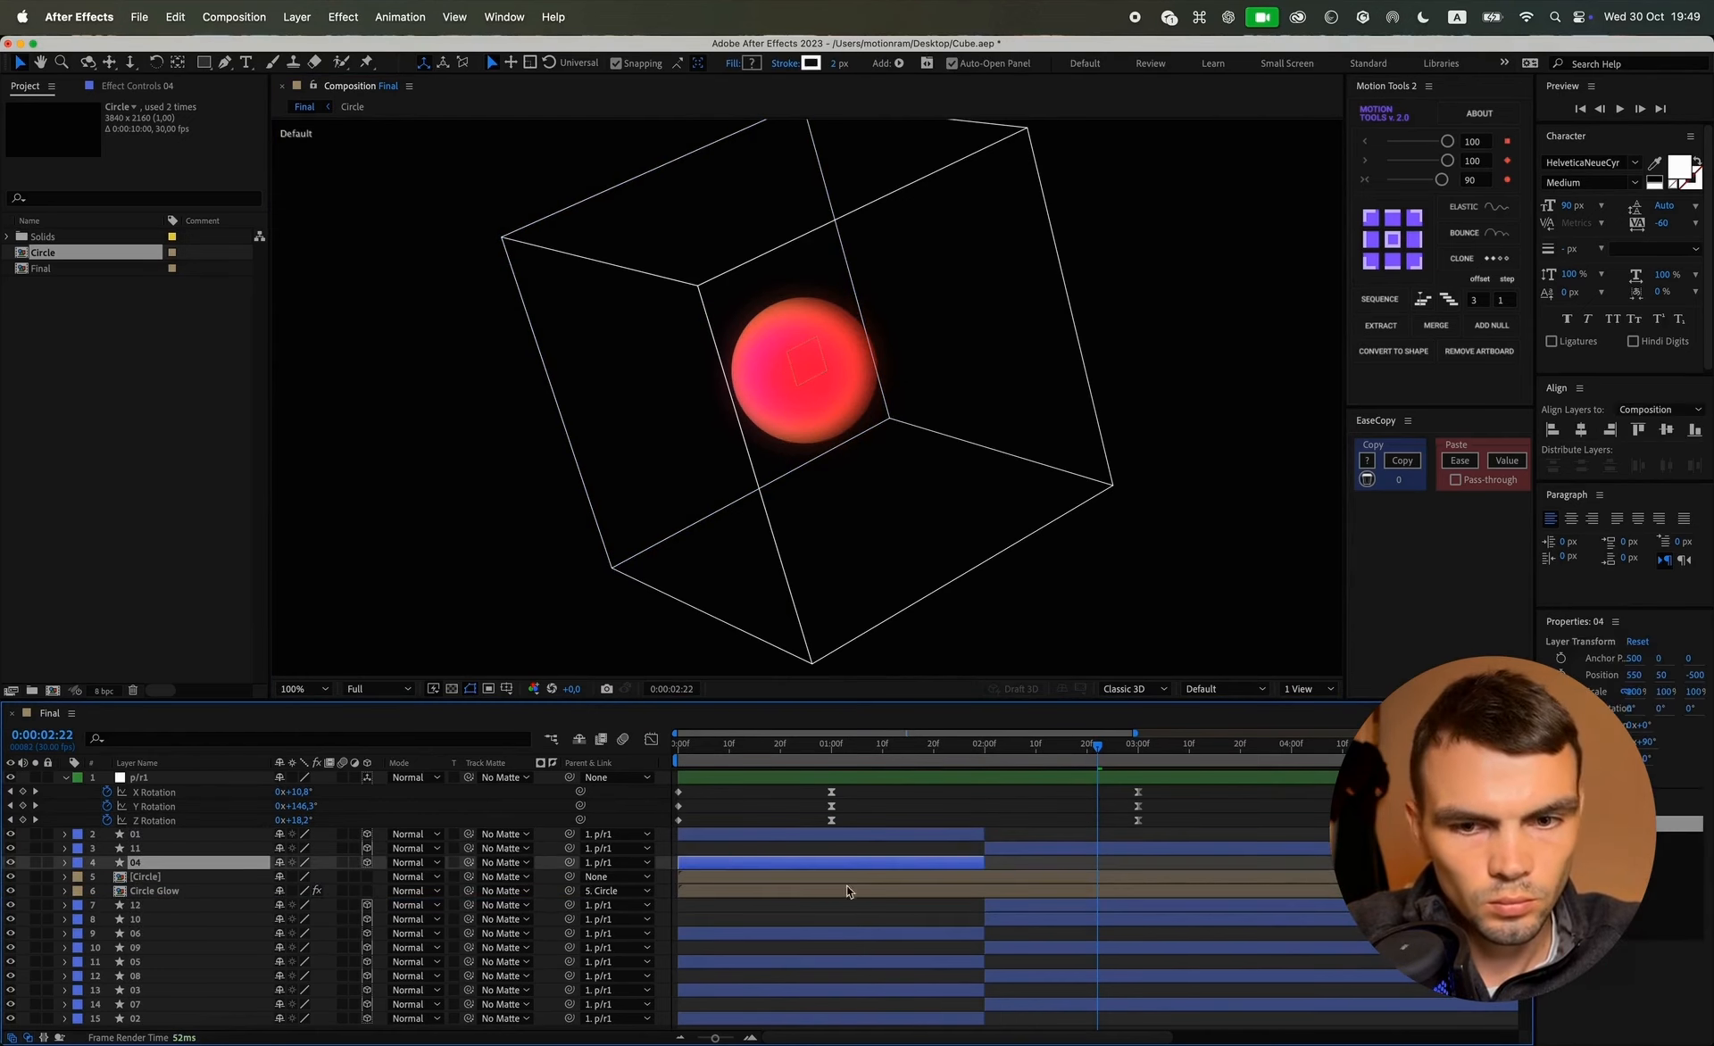
pyautogui.click(1016, 849)
pyautogui.click(1002, 906)
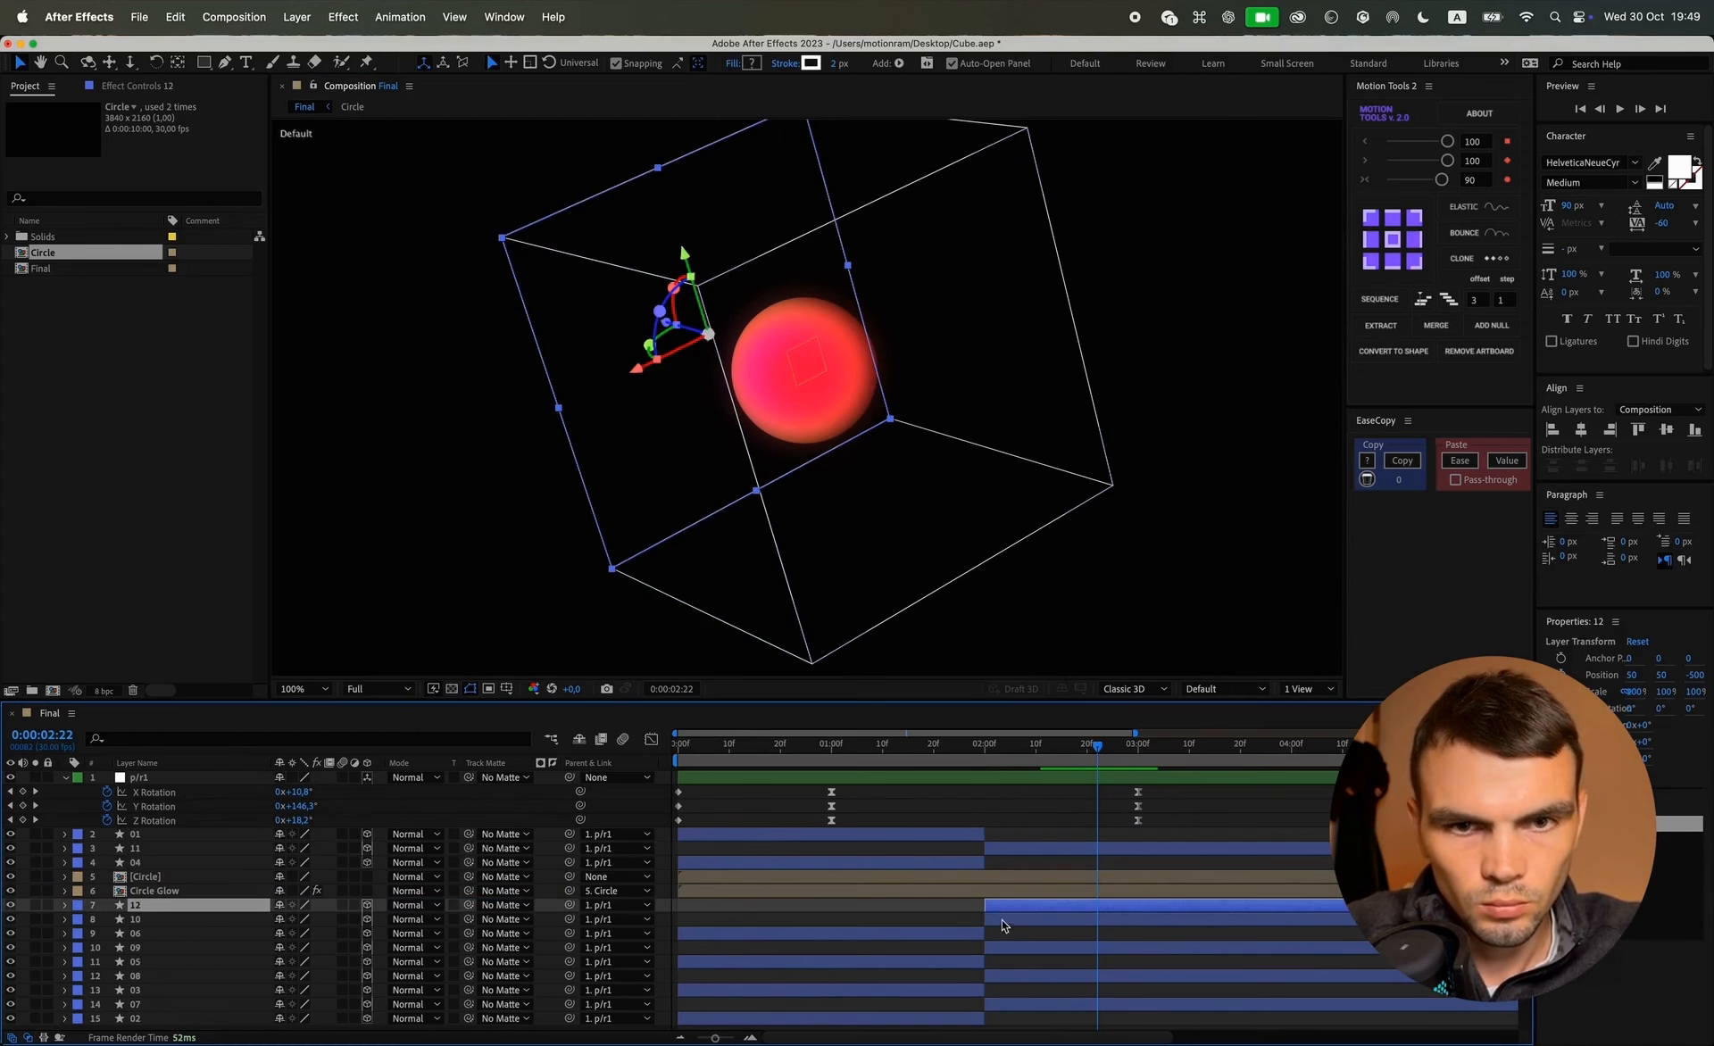
pyautogui.click(1004, 925)
pyautogui.moveTo(206, 921); pyautogui.dragTo(161, 849)
# Step: Identify the remaining split faces and move square layer 07 between layers 10 and 11
pyautogui.click(1004, 947)
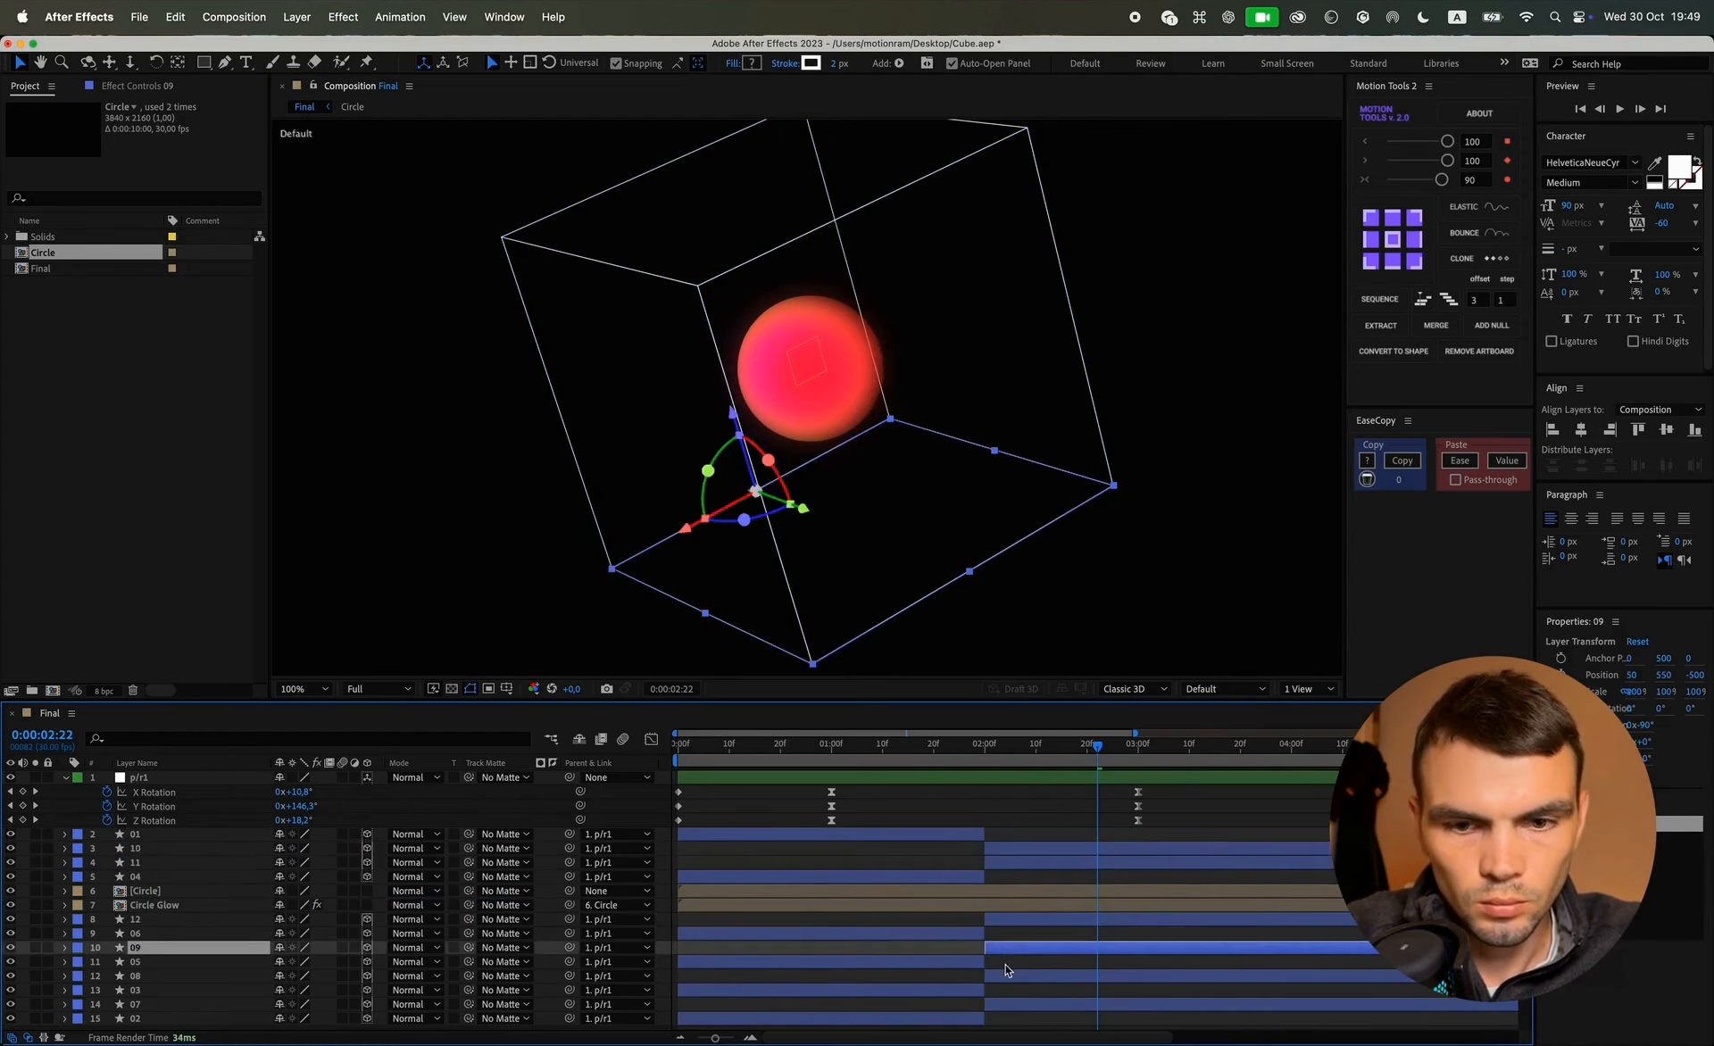
pyautogui.click(1003, 976)
pyautogui.moveTo(120, 977); pyautogui.dragTo(154, 861)
pyautogui.click(1024, 1007)
pyautogui.click(888, 793)
pyautogui.click(1022, 850)
pyautogui.click(1014, 865)
pyautogui.click(1011, 877)
pyautogui.click(1012, 934)
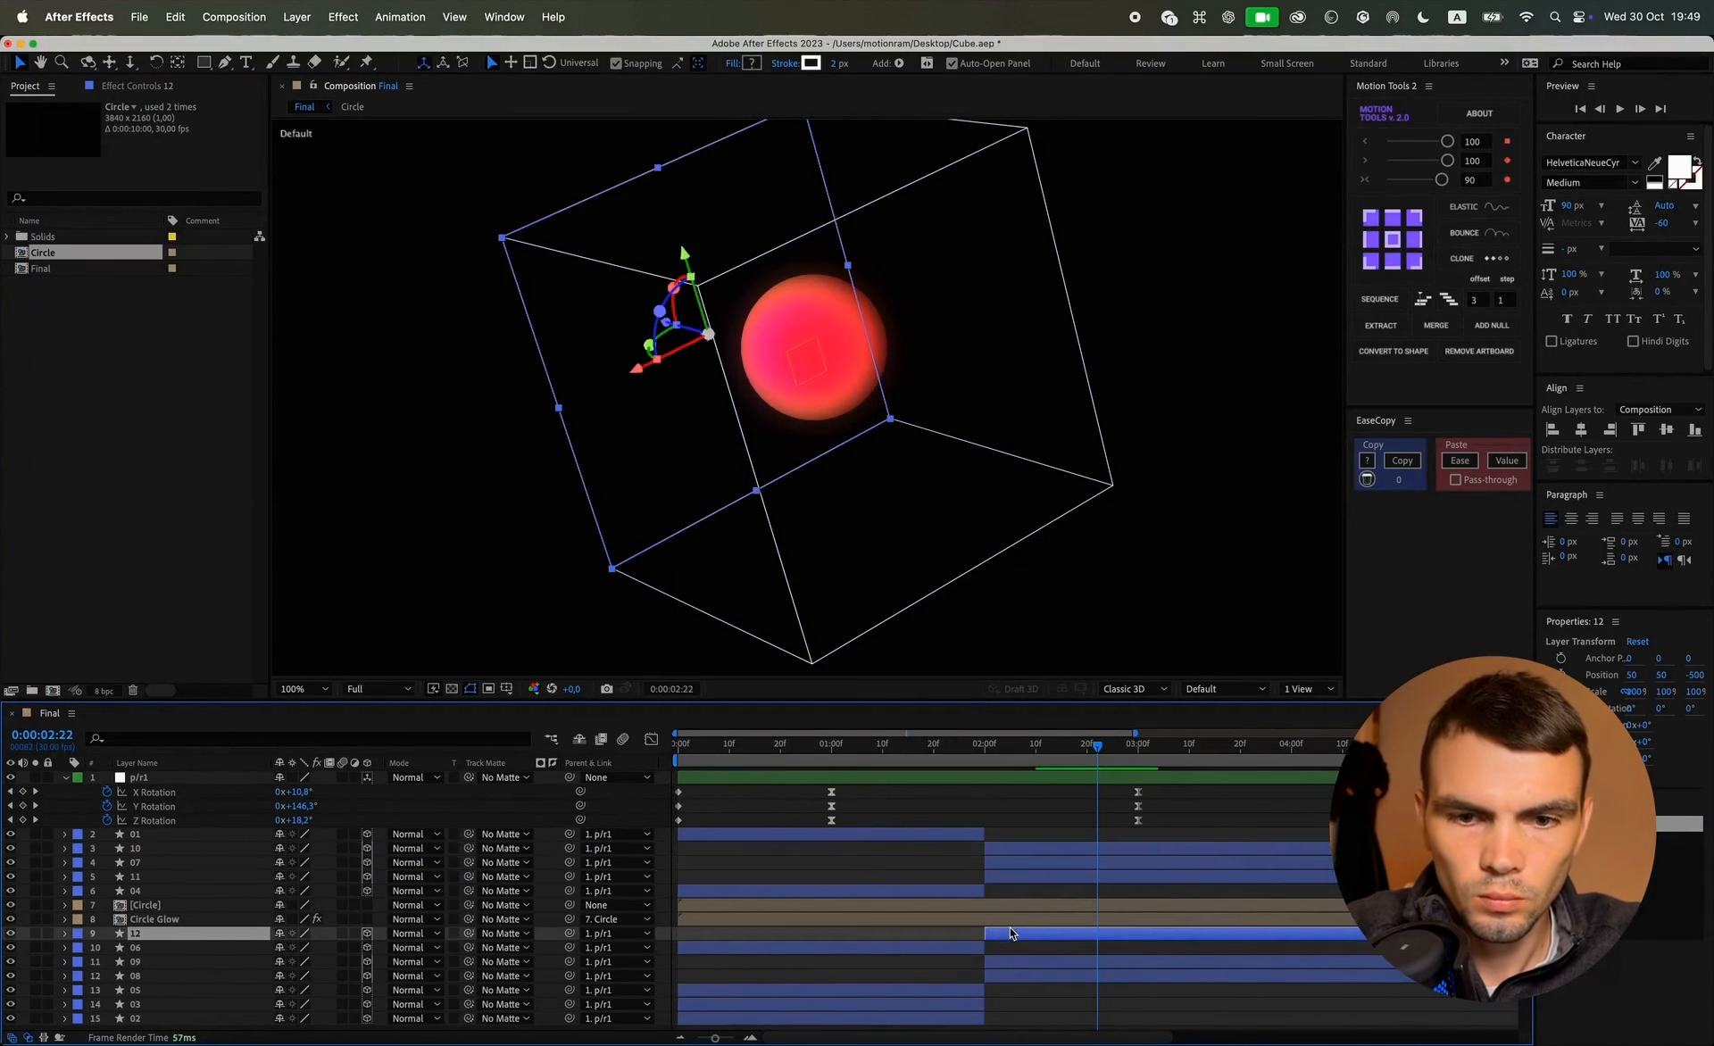
# Step: Go to 0:00:02:04 and hide the Circle Glow layer to inspect the orb without its glow
pyautogui.scroll(-2, 919, 559)
pyautogui.click(919, 559)
pyautogui.moveTo(1093, 744); pyautogui.dragTo(1005, 749)
pyautogui.click(223, 918)
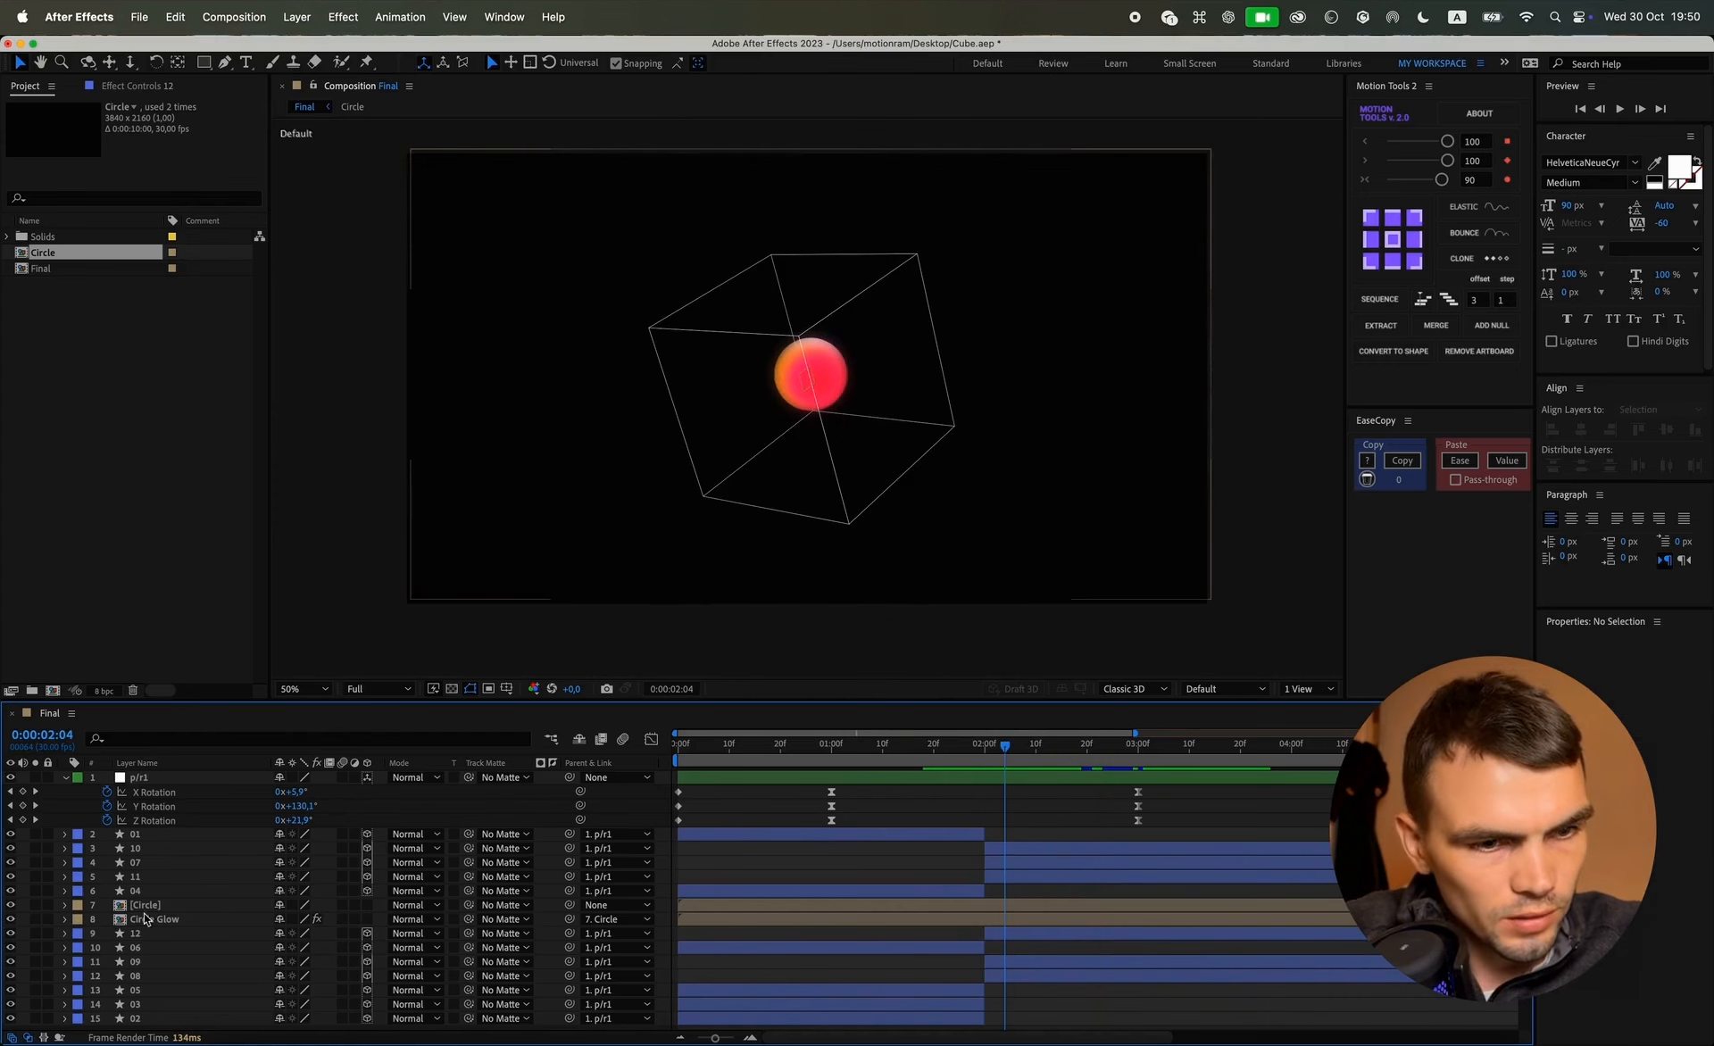
pyautogui.click(10, 920)
pyautogui.scroll(2, 765, 435)
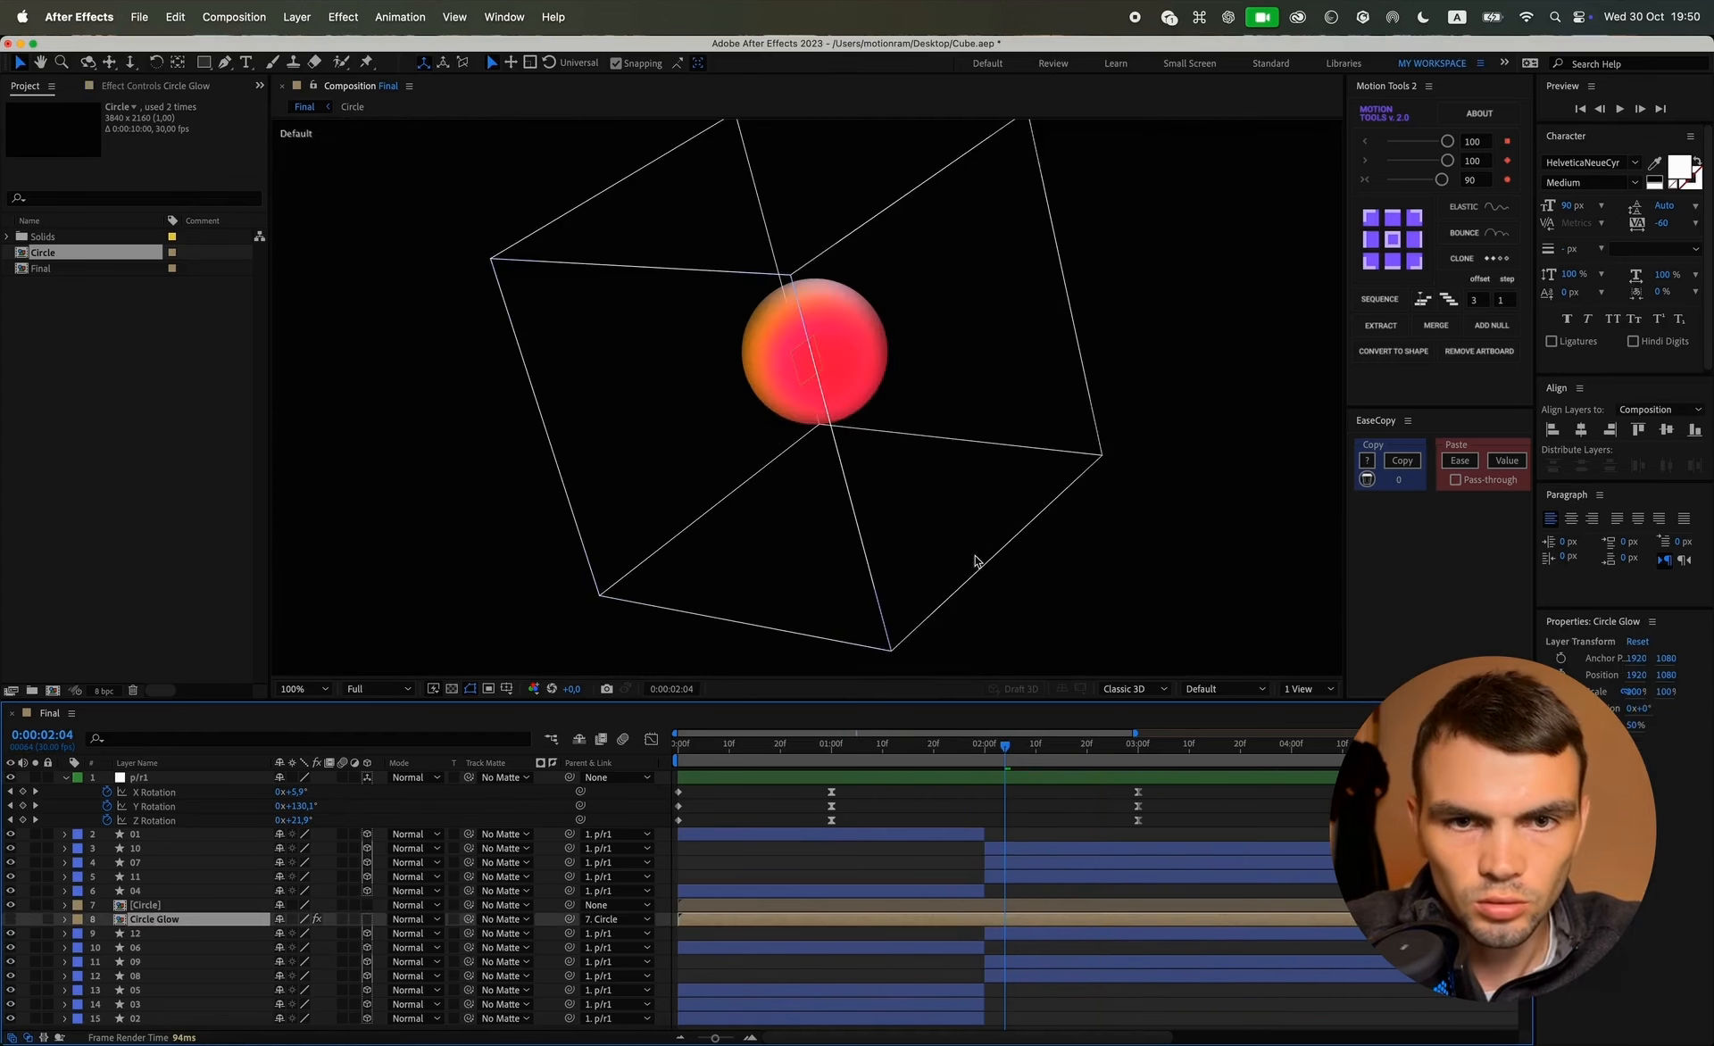
pyautogui.scroll(2, 760, 312)
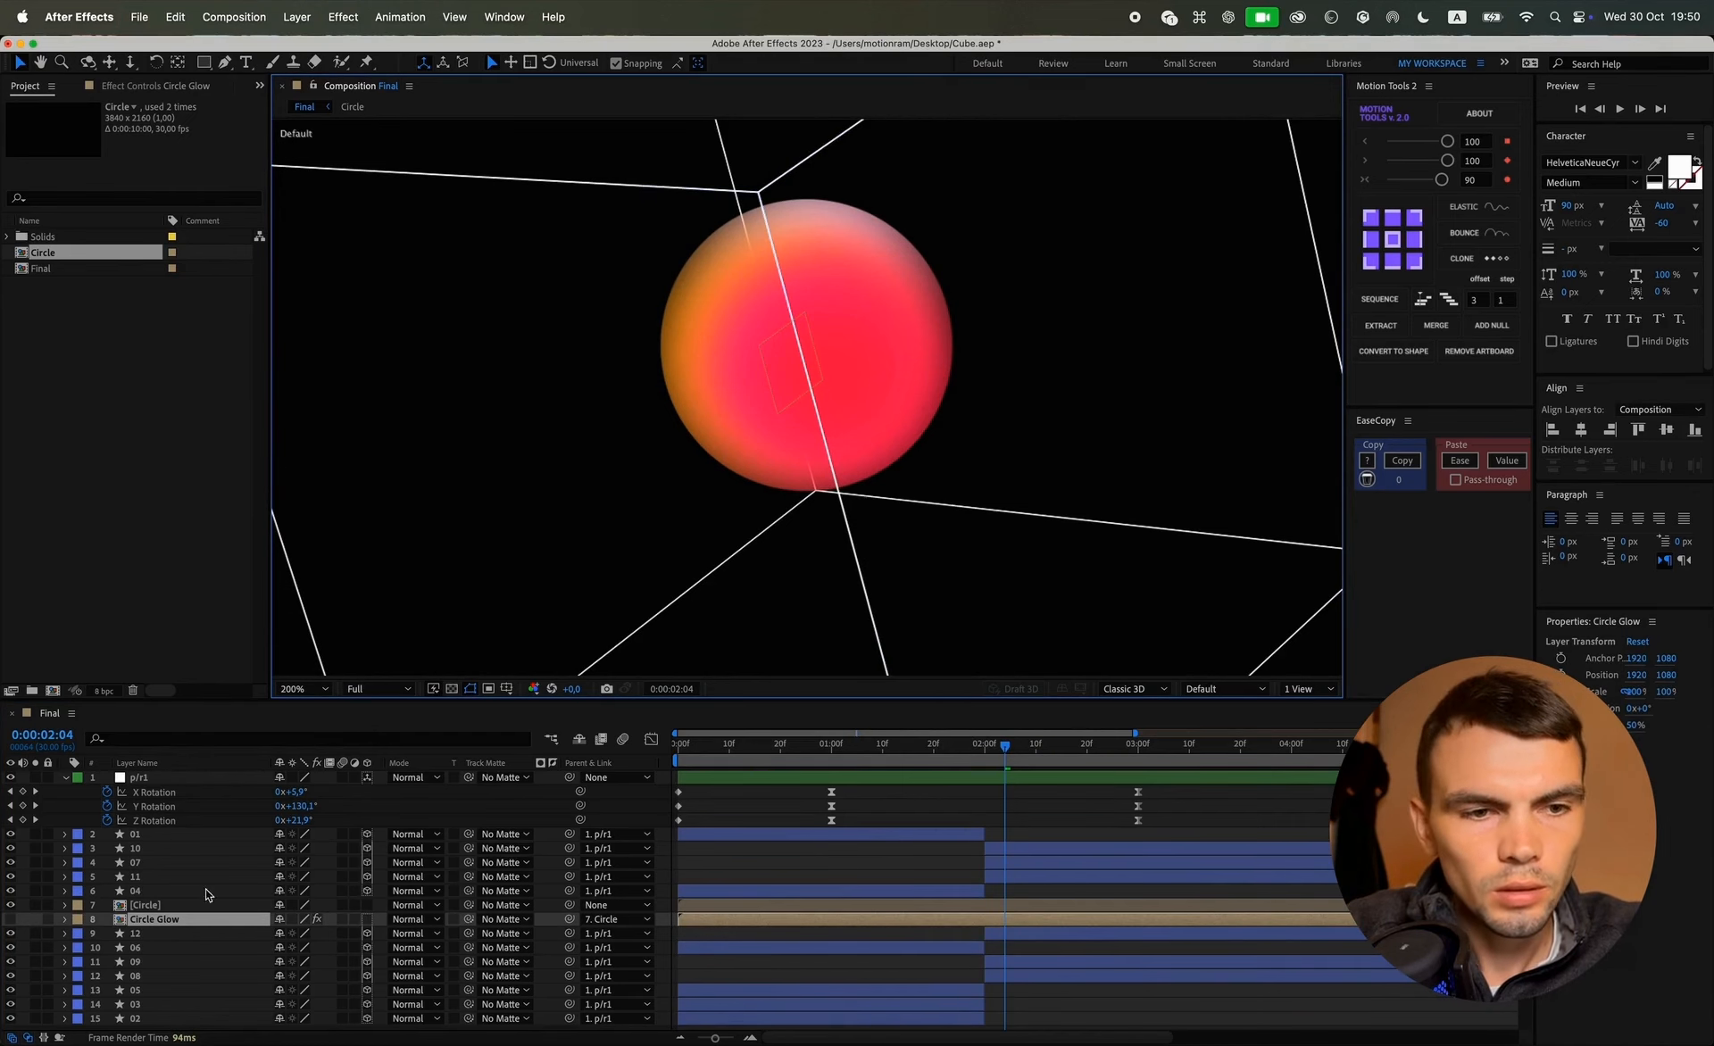
# Step: Open the Circle composition and turn on the transparency grid behind the orb
pyautogui.doubleClick(145, 919)
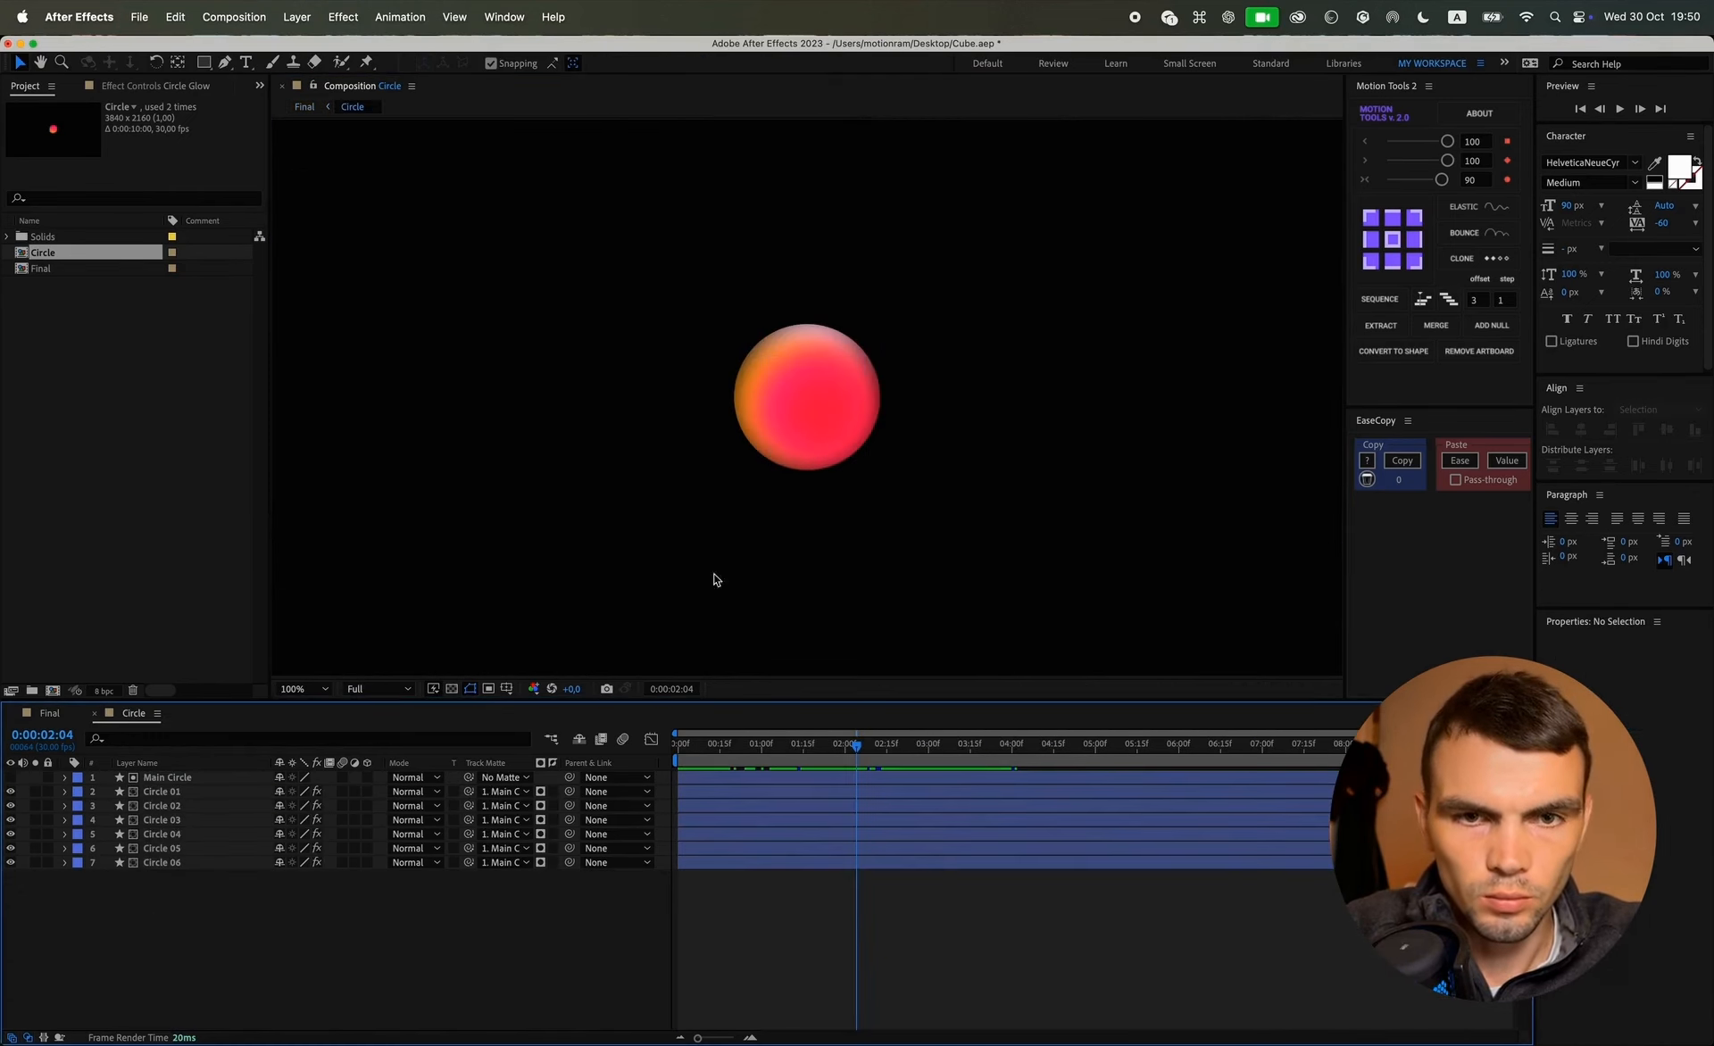
pyautogui.click(451, 688)
pyautogui.scroll(2, 794, 362)
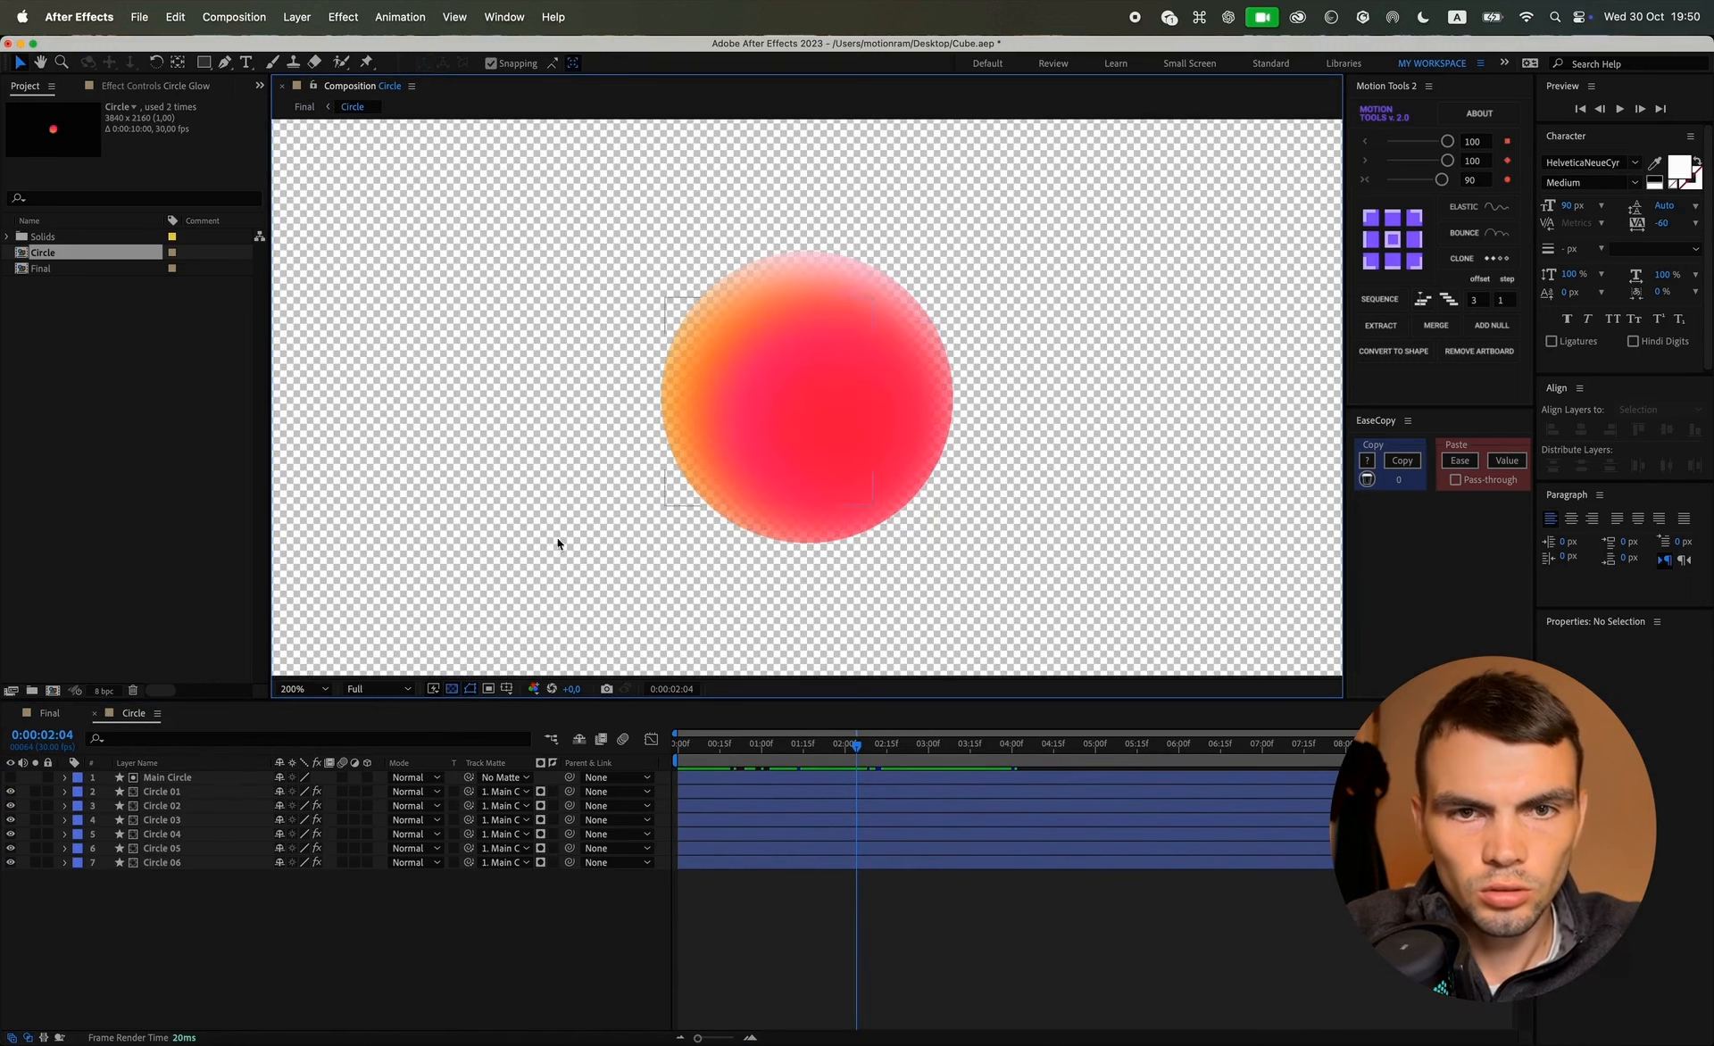
# Step: Set Circle 06's Gaussian Blur Blurriness to 50 and copy the effect to Circle 01 through Circle 05
pyautogui.click(163, 863)
pyautogui.press('F3')
pyautogui.click(158, 135)
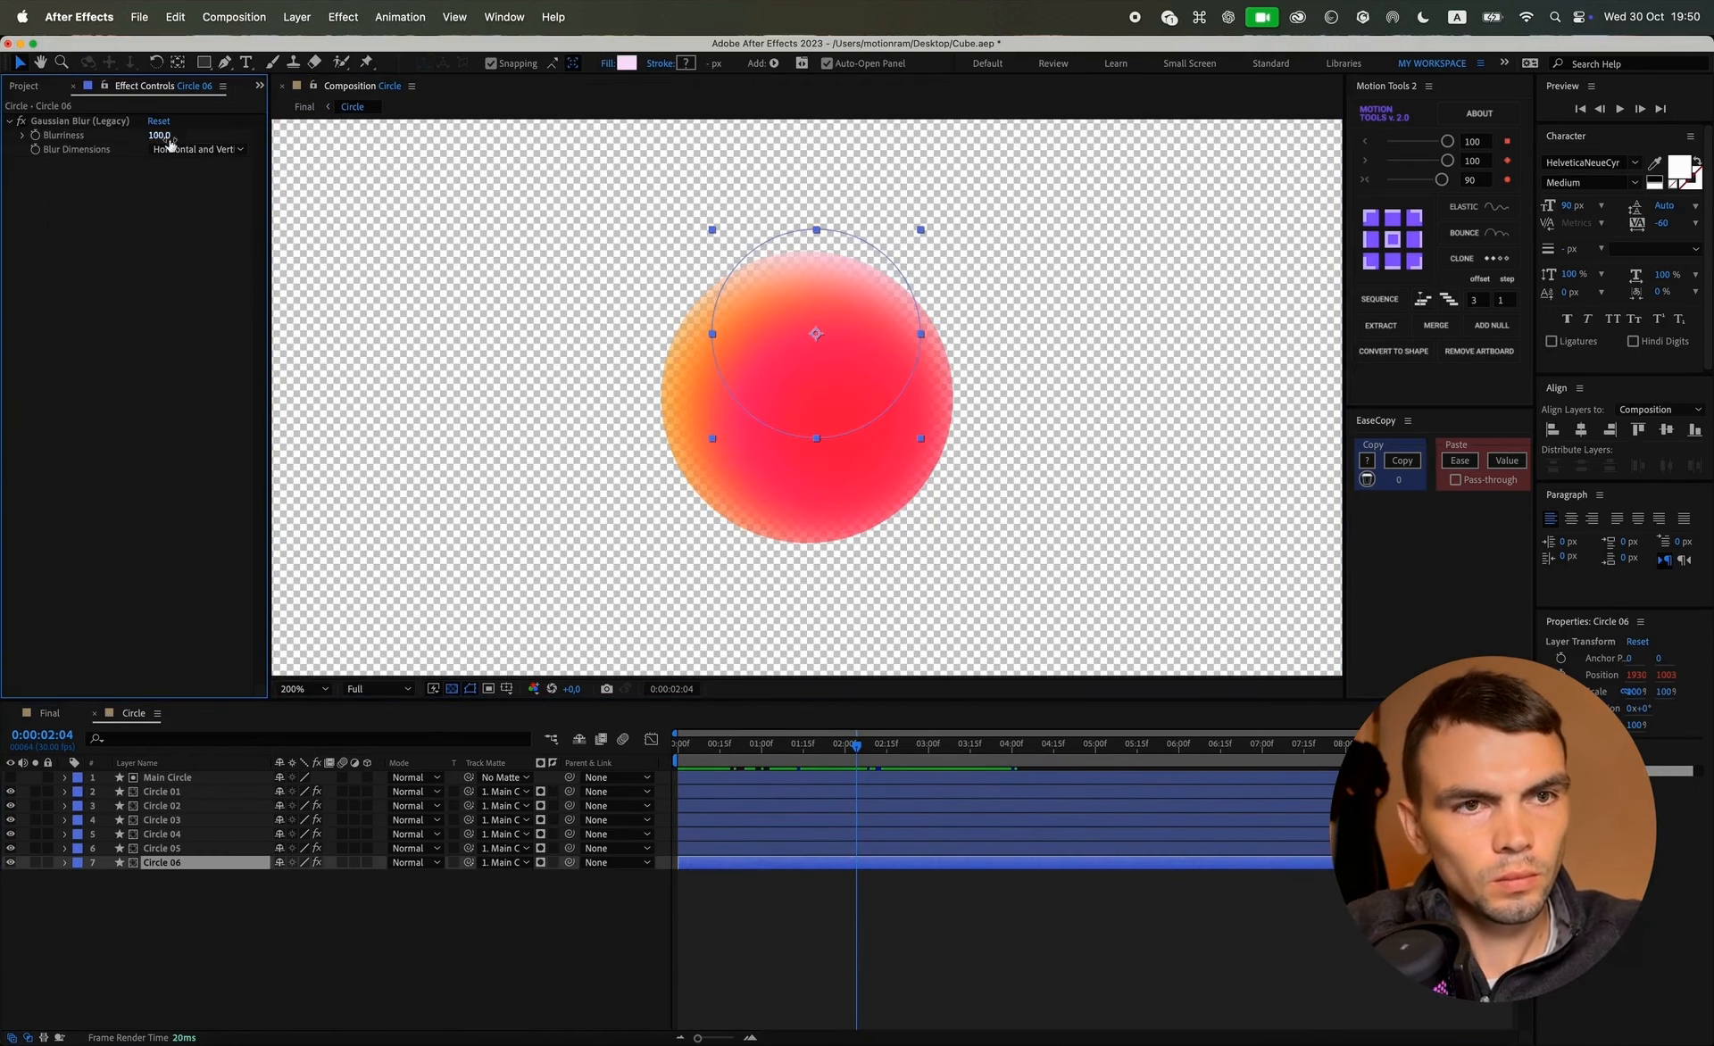
pyautogui.write('50')
pyautogui.press('Return')
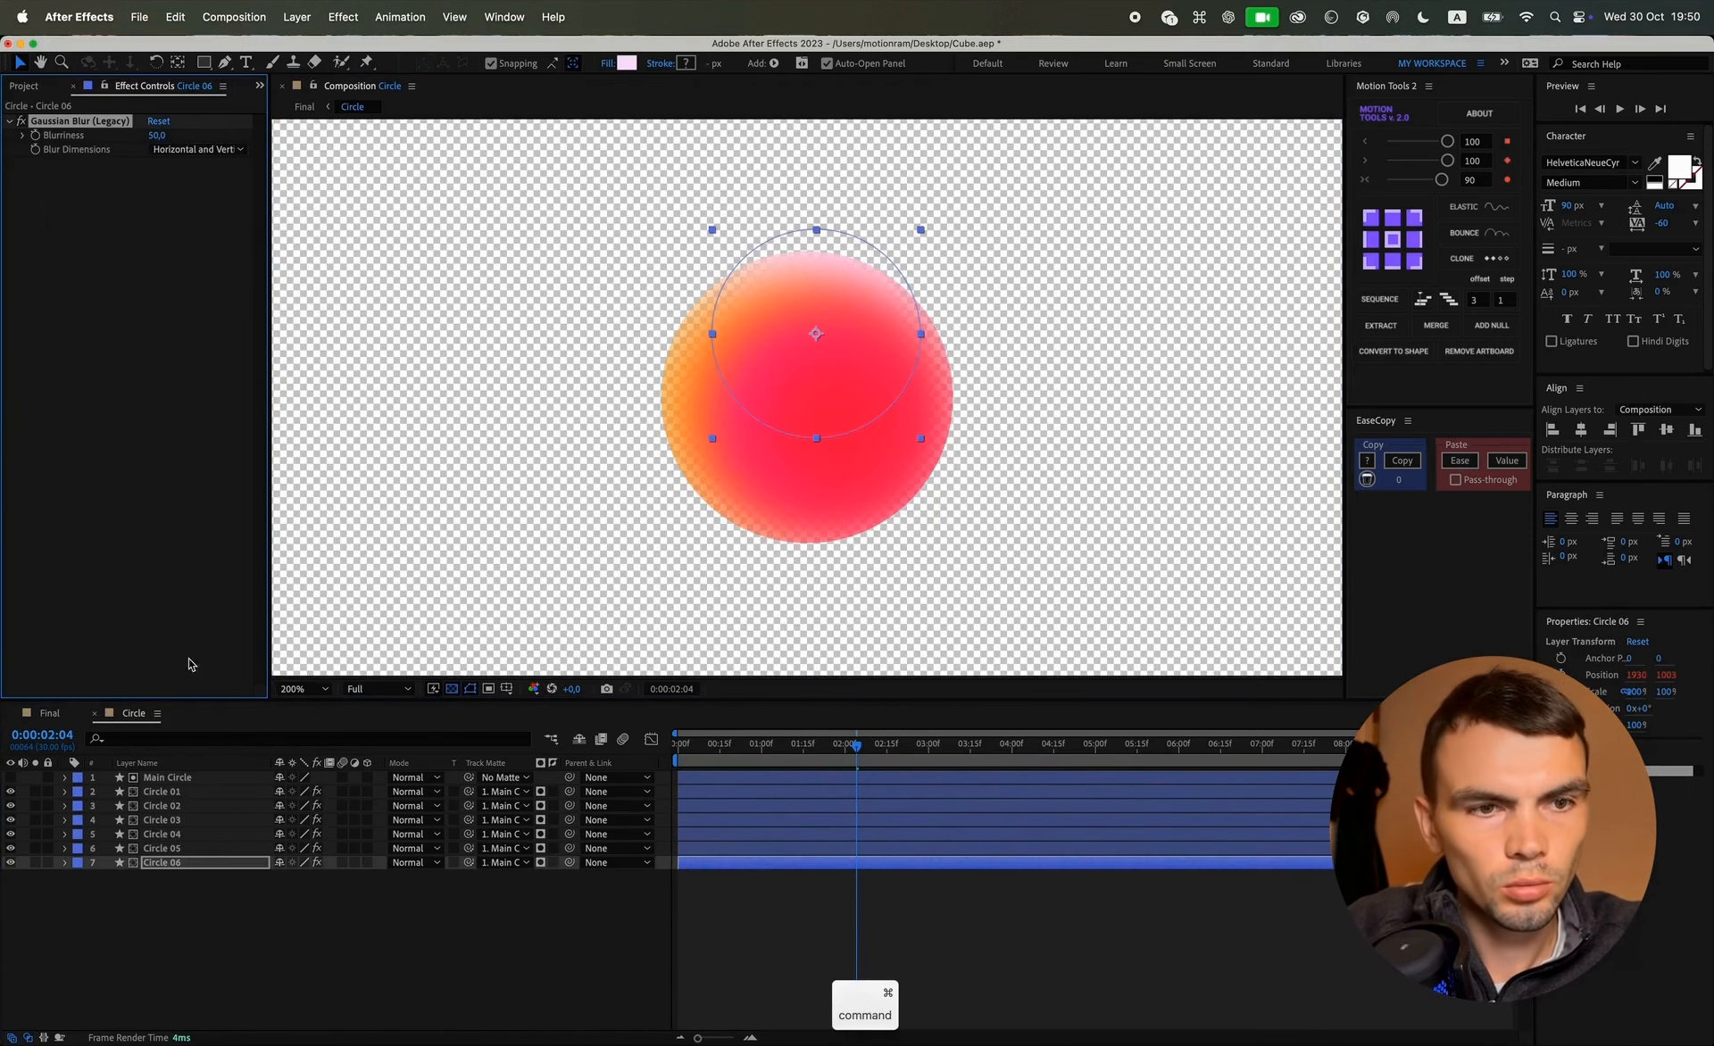
pyautogui.click(163, 848)
pyautogui.keyDown('shift'); pyautogui.click(162, 792); pyautogui.keyUp('shift')
pyautogui.press('cmd+v')
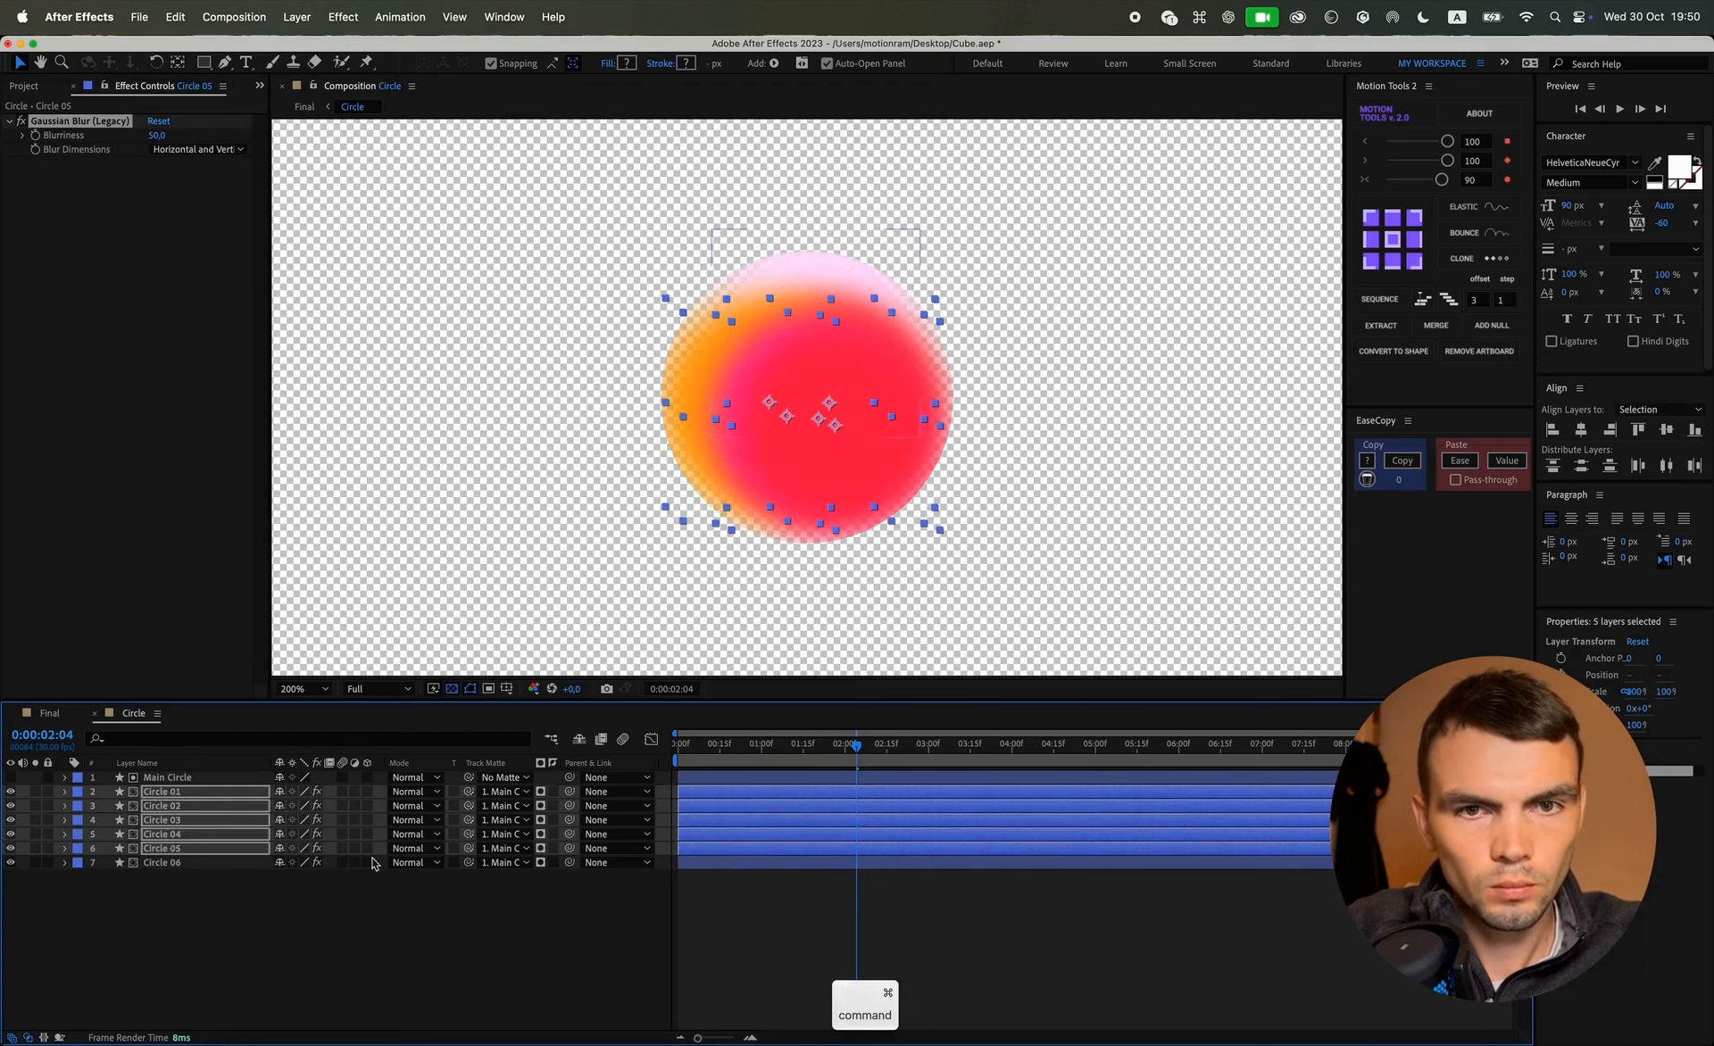
# Step: At 0:00:00:09, shift Circle 01 toward the orb's upper left, and a few frames on move a circle near the upper right edge upward
pyautogui.click(571, 880)
pyautogui.moveTo(844, 749); pyautogui.dragTo(703, 746)
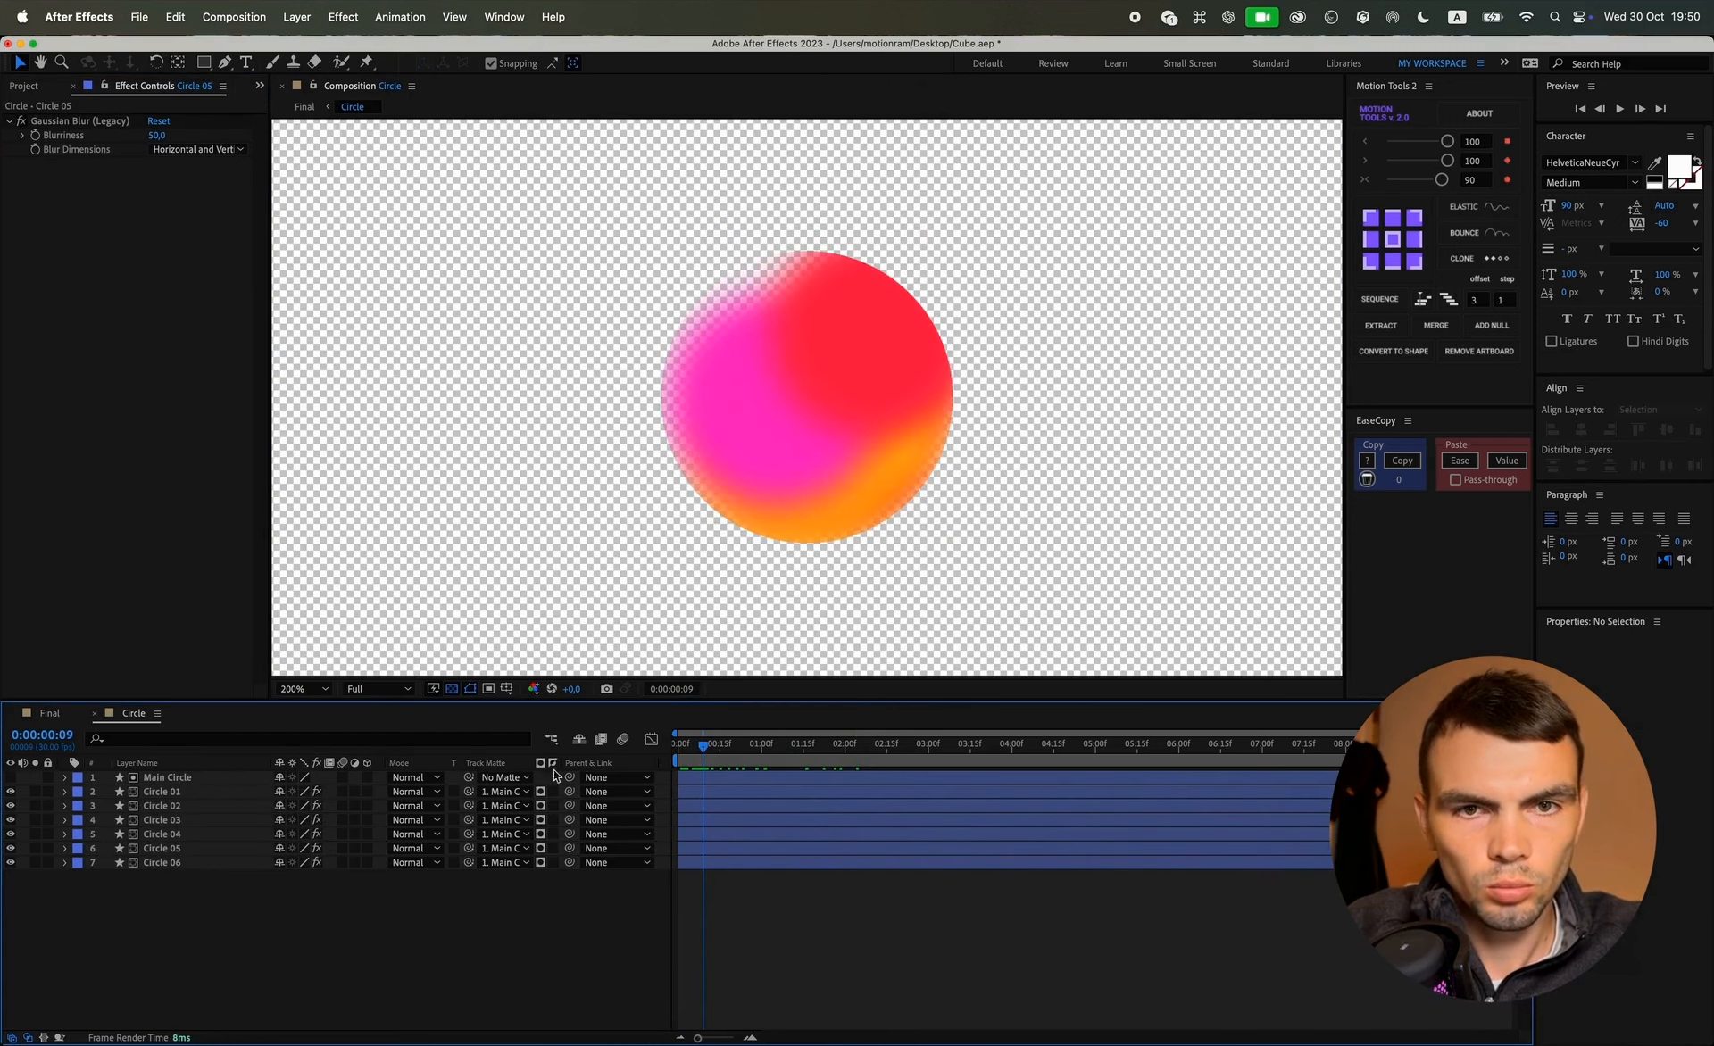
pyautogui.click(166, 792)
pyautogui.moveTo(912, 346); pyautogui.dragTo(838, 339)
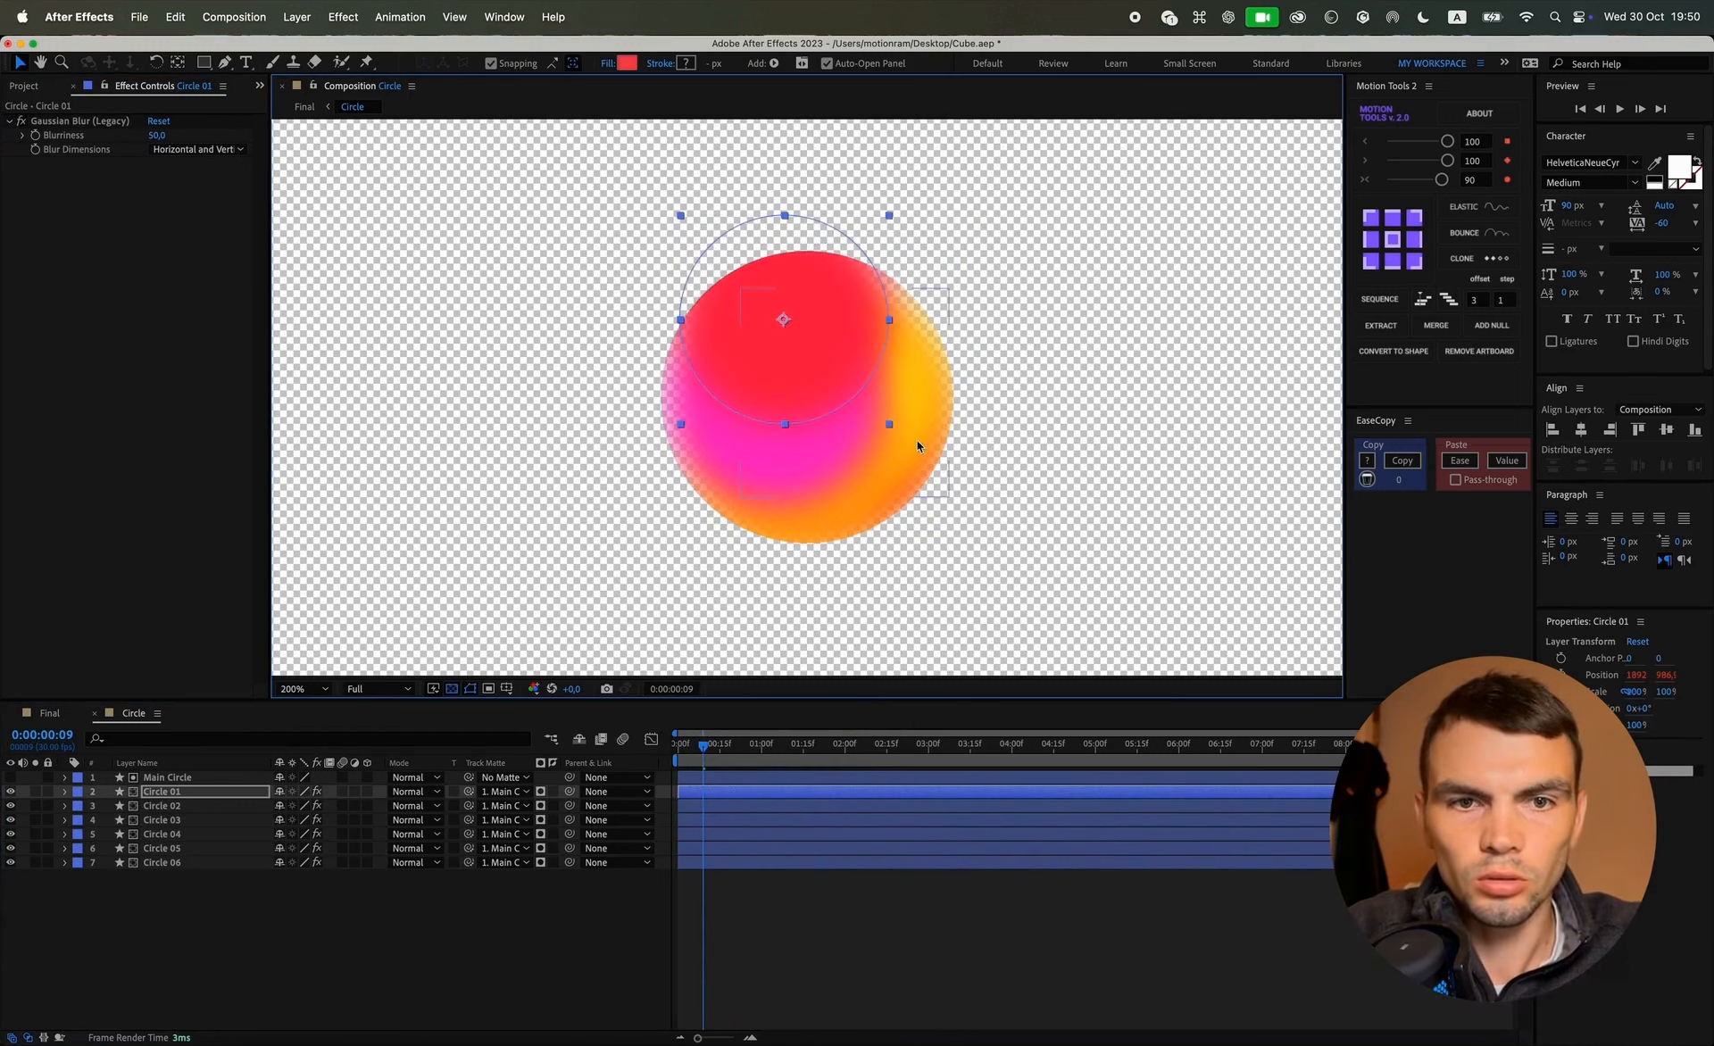
pyautogui.click(770, 809)
pyautogui.moveTo(727, 746)
pyautogui.mouseDown()
pyautogui.moveTo(763, 746)
pyautogui.moveTo(736, 746)
pyautogui.mouseUp()
pyautogui.click(915, 336)
pyautogui.moveTo(887, 345); pyautogui.dragTo(903, 278)
# Step: At 0:00:01:25, filter Circle 01 to Circle 06 for their size properties and set Circle 01's ellipse size to 300
pyautogui.moveTo(758, 746); pyautogui.dragTo(833, 748)
pyautogui.moveTo(192, 937); pyautogui.dragTo(166, 782)
pyautogui.click(165, 739)
pyautogui.write('size')
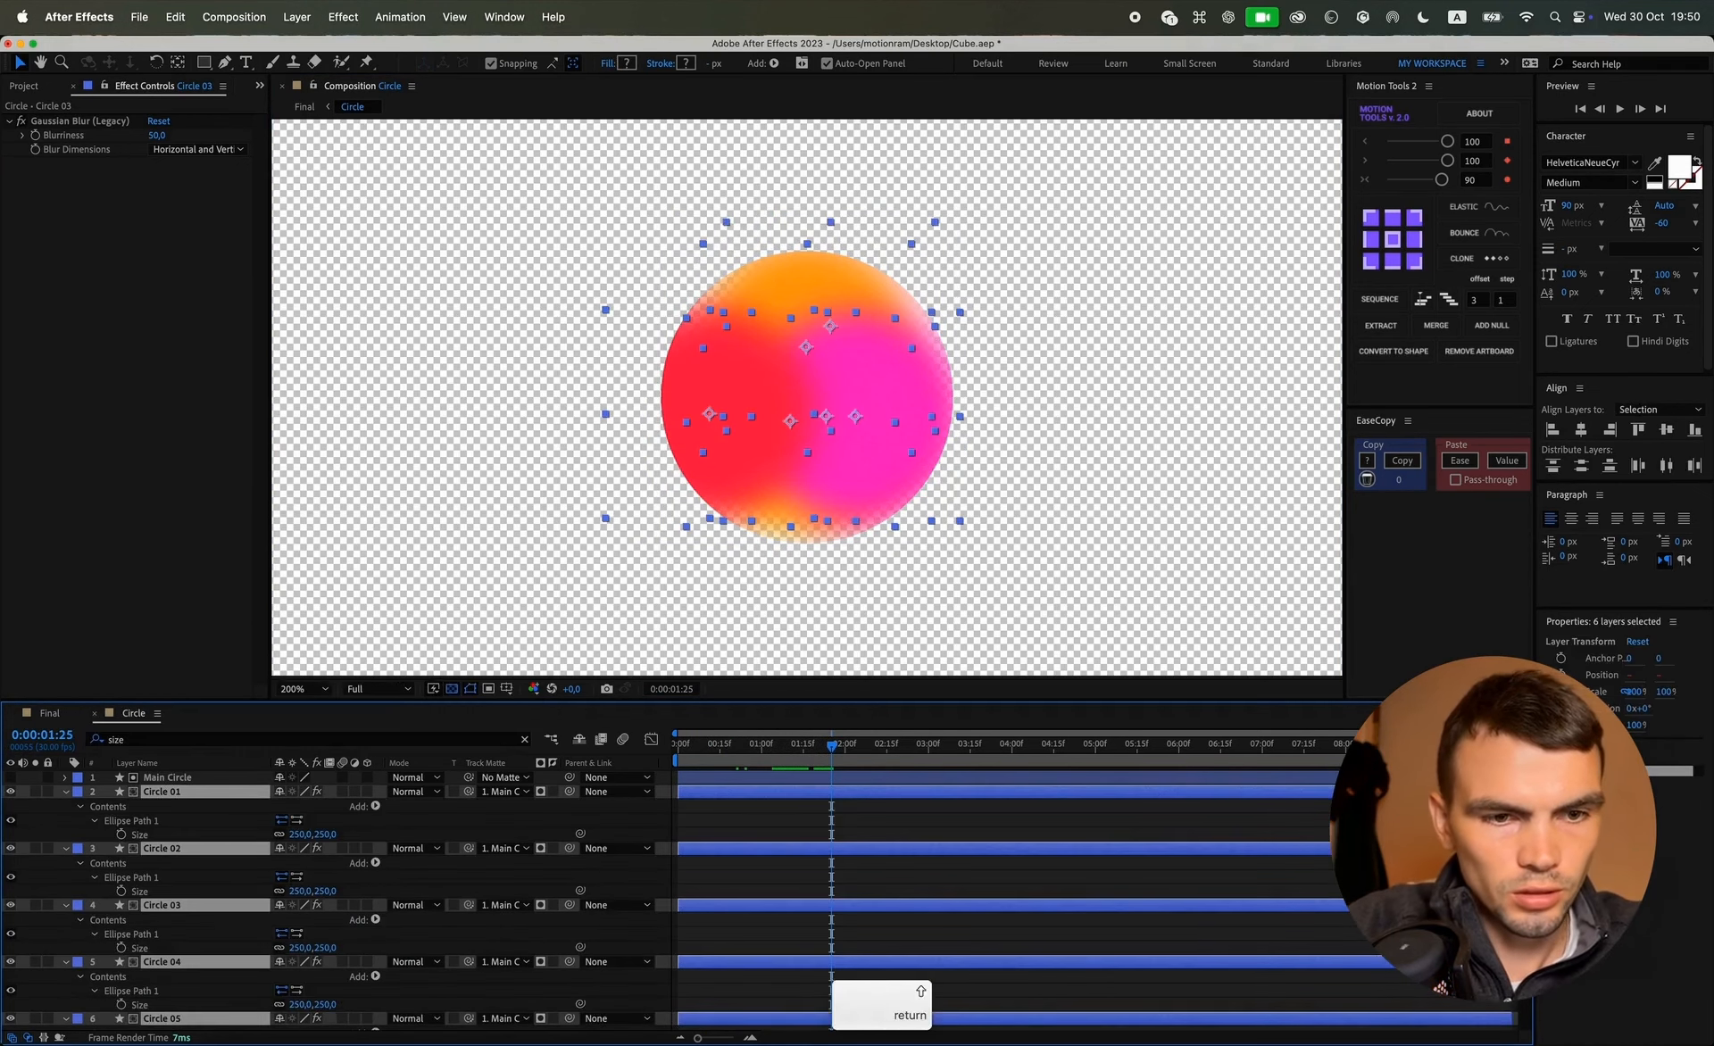
pyautogui.click(300, 833)
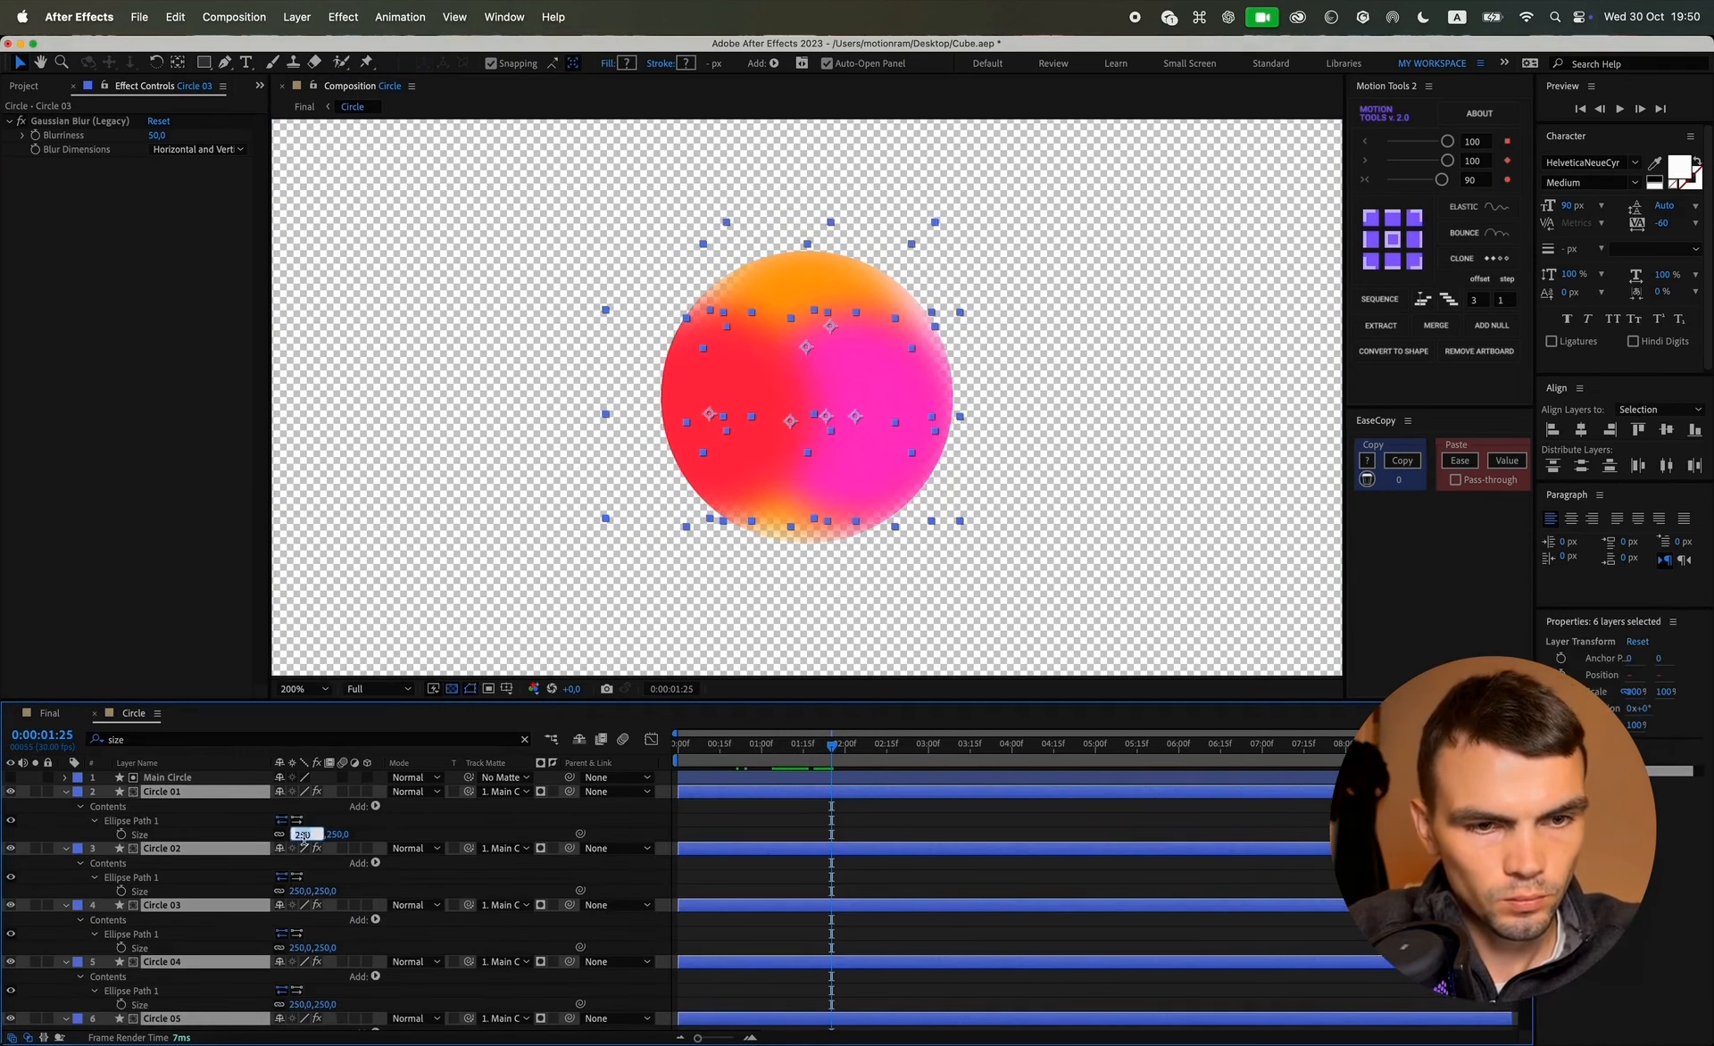
pyautogui.write('300')
pyautogui.press('Return')
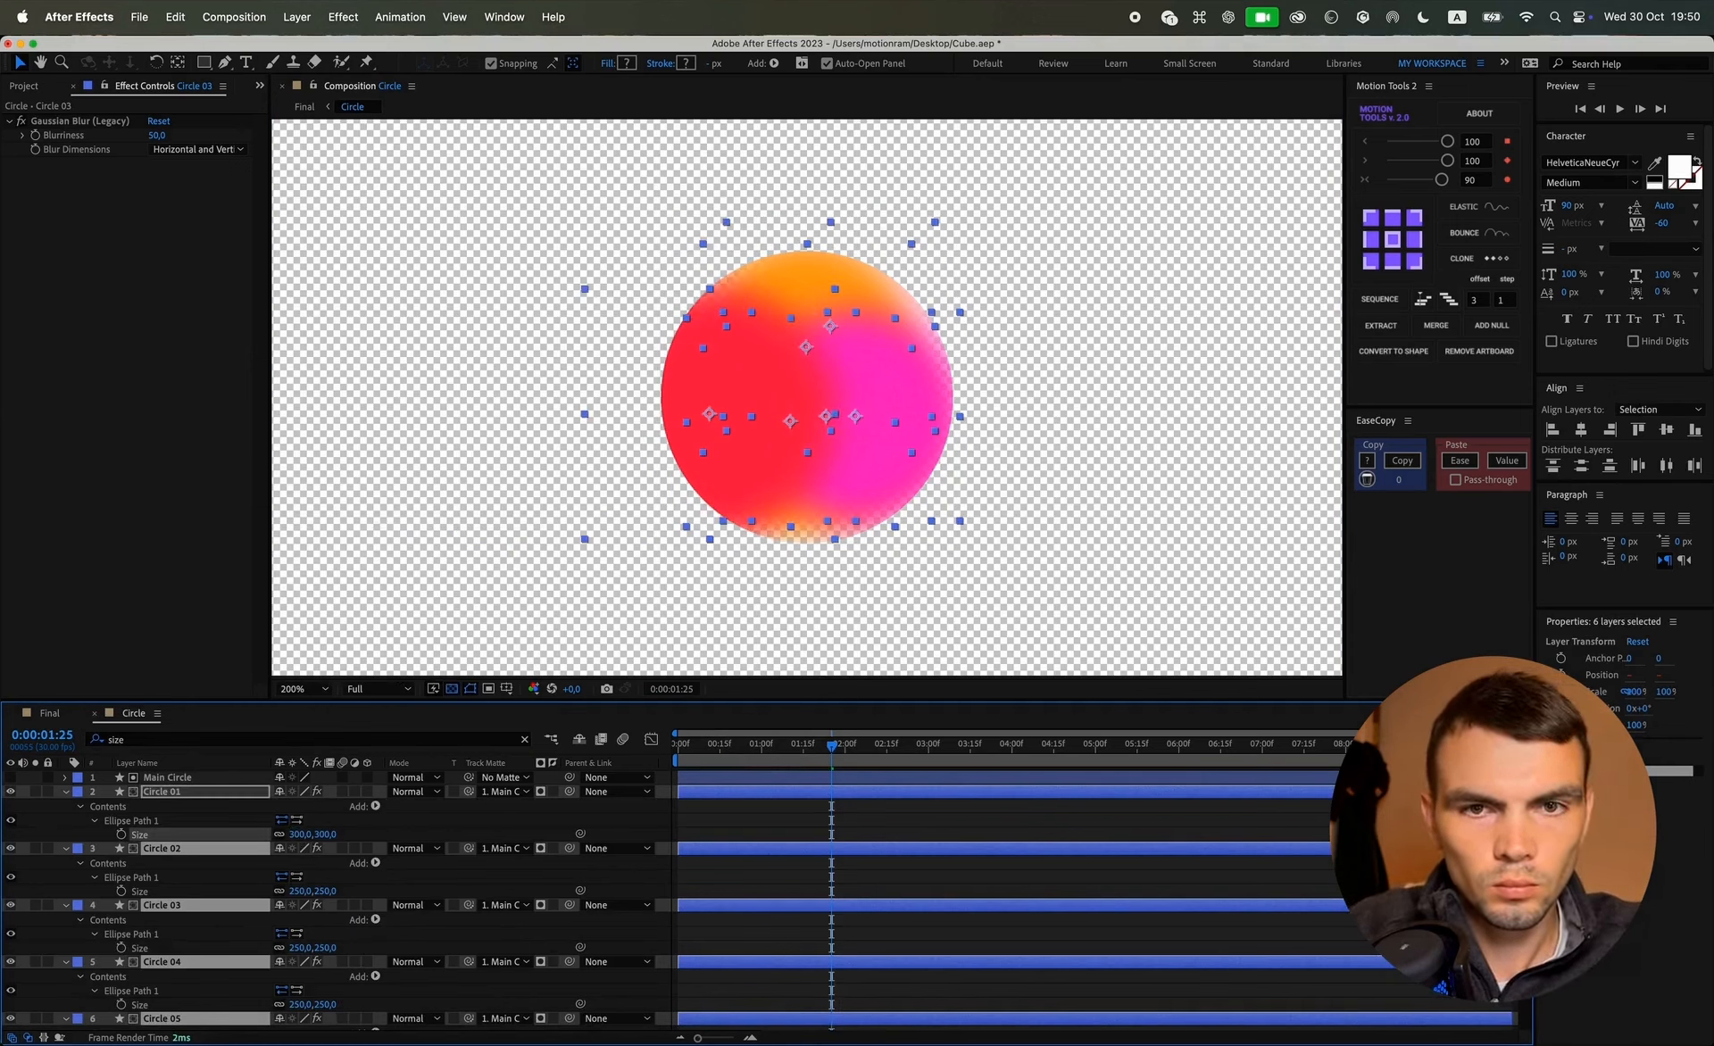
# Step: Copy the ellipse size of 300 from Circle 01 to Circle 02 through Circle 06
pyautogui.click(302, 834)
pyautogui.press('super+c')
pyautogui.click(302, 891)
pyautogui.press('super+v')
pyautogui.click(302, 949)
pyautogui.press('super+v')
pyautogui.click(302, 1002)
pyautogui.press('super+v')
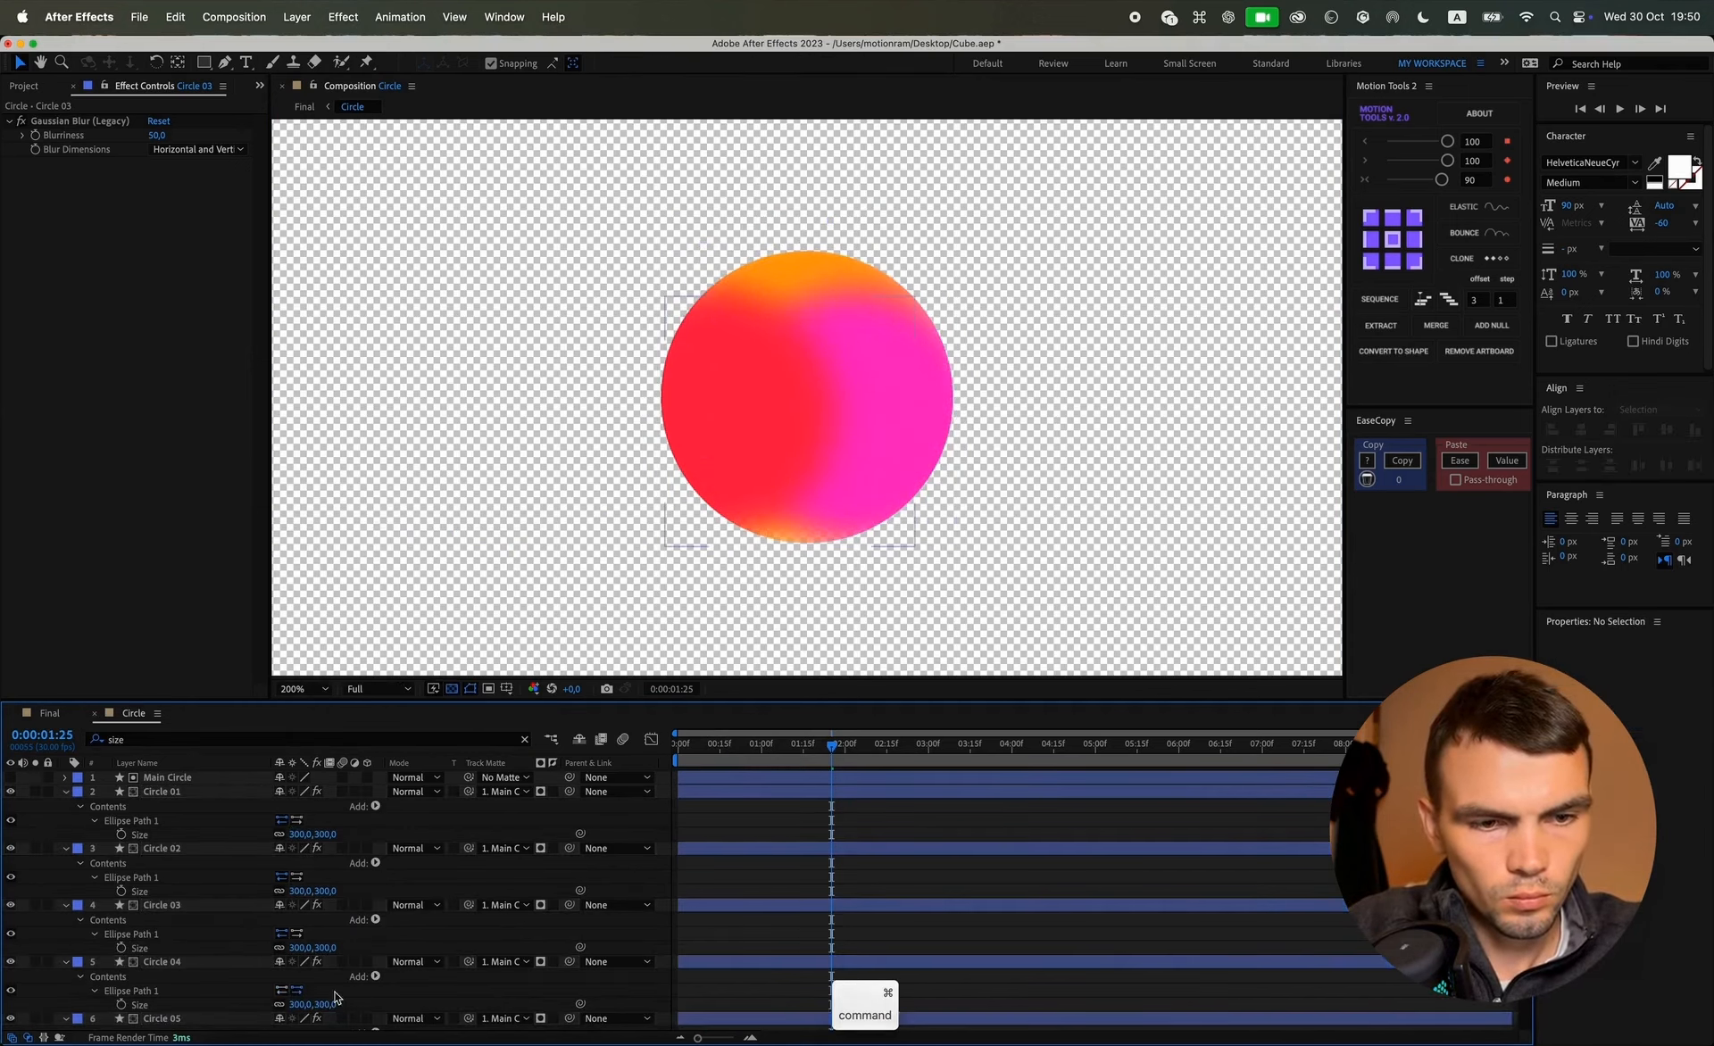
pyautogui.scroll(-3, 360, 988)
pyautogui.click(302, 1022)
pyautogui.press('super+v')
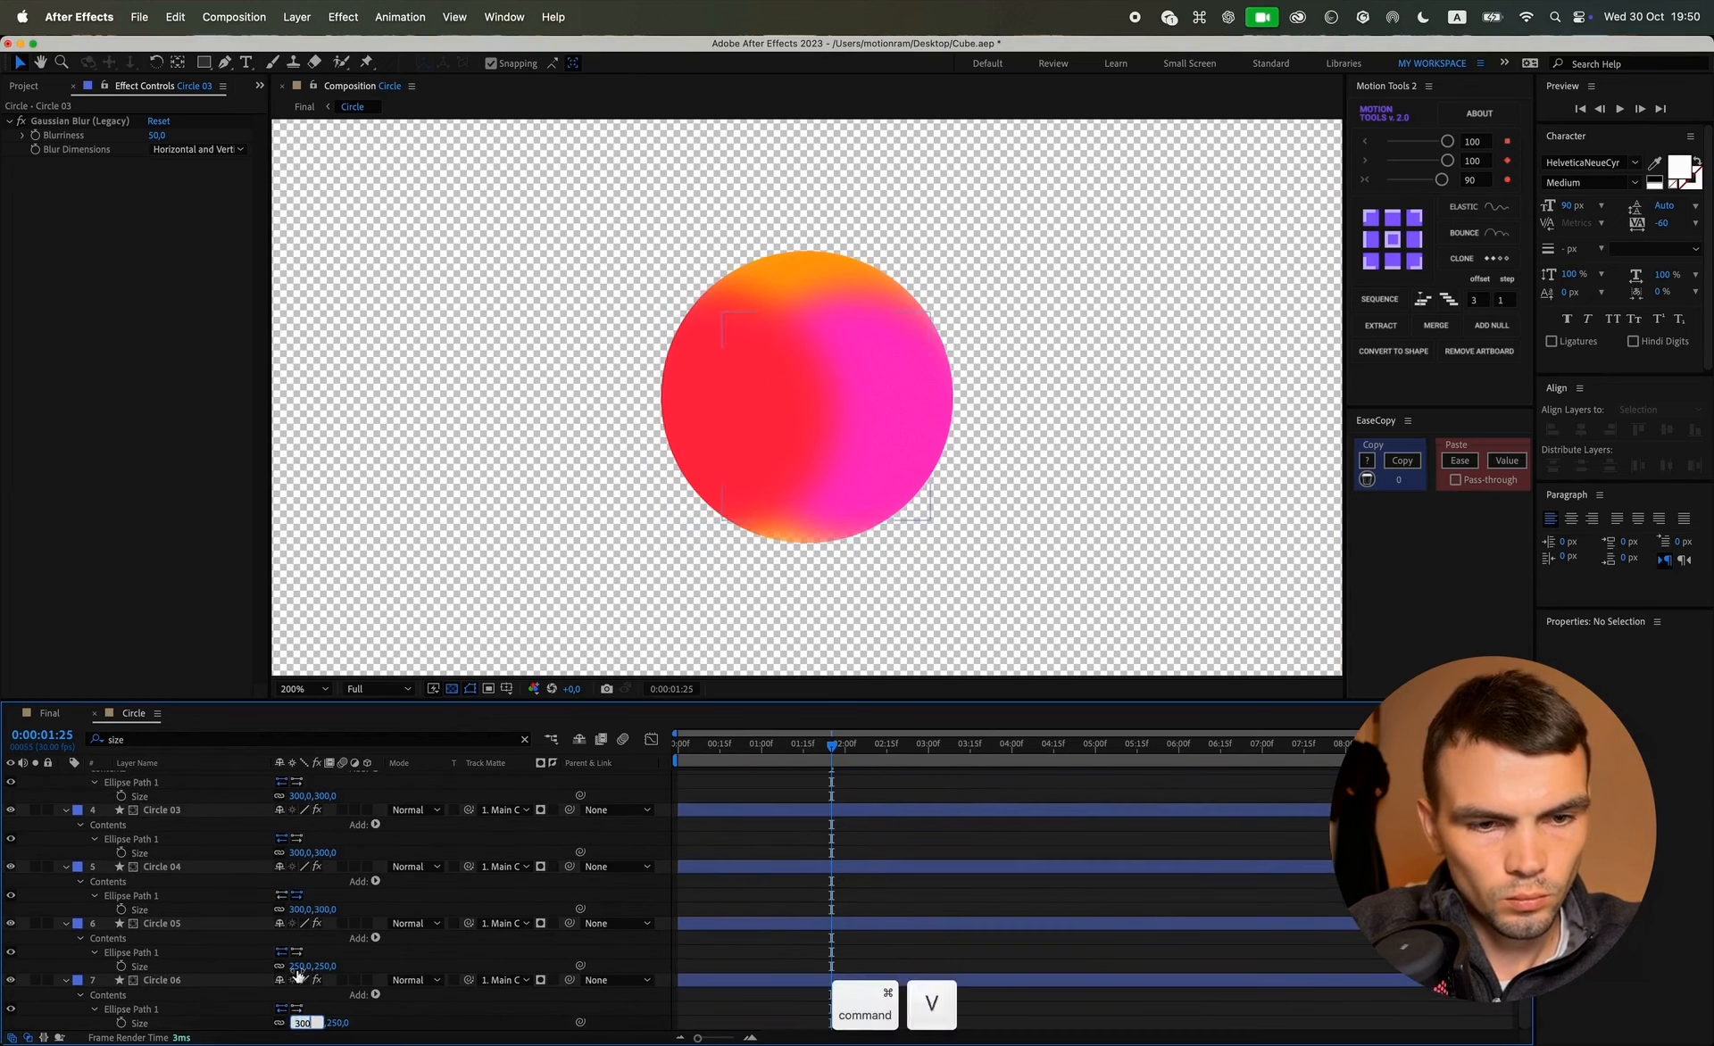
pyautogui.click(301, 966)
pyautogui.press('super+v')
# Step: At 0:00:03:16, move Circle 02 toward the top of the orb and set its Gaussian Blur Blurriness to 100
pyautogui.moveTo(767, 745); pyautogui.dragTo(972, 769)
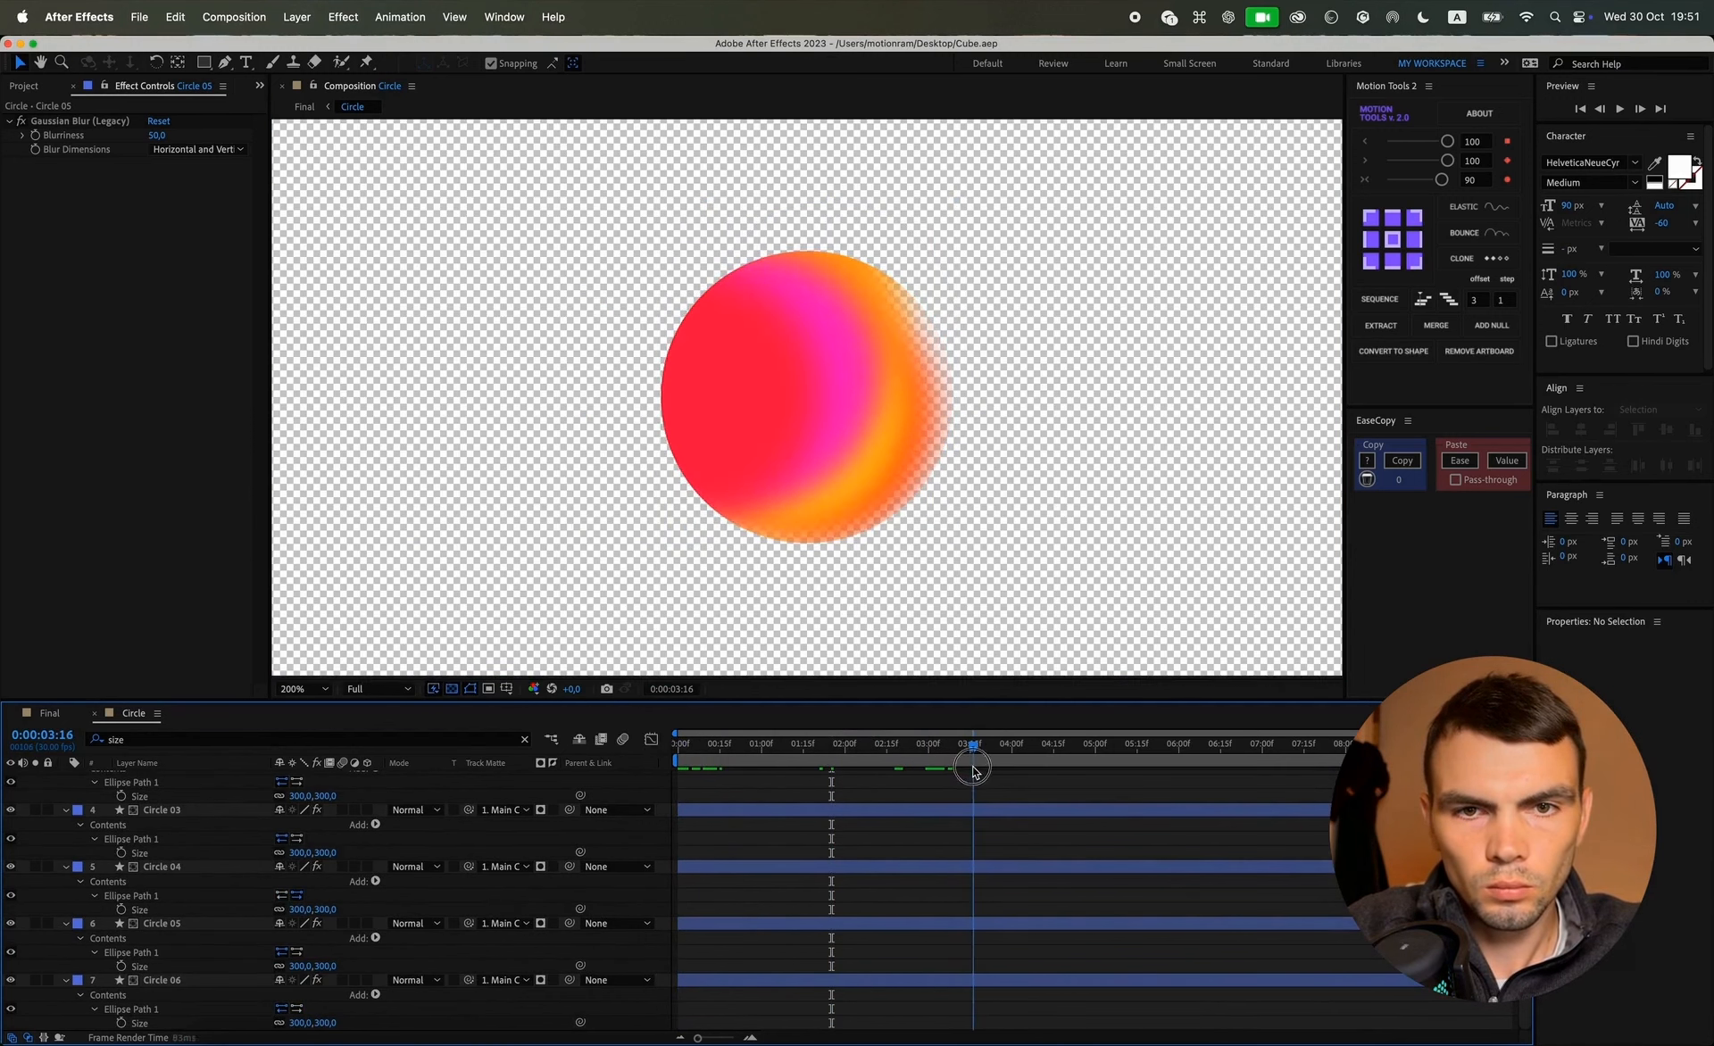
pyautogui.moveTo(746, 415)
pyautogui.mouseDown()
pyautogui.moveTo(652, 402)
pyautogui.moveTo(832, 362)
pyautogui.moveTo(814, 284)
pyautogui.mouseUp()
pyautogui.click(162, 134)
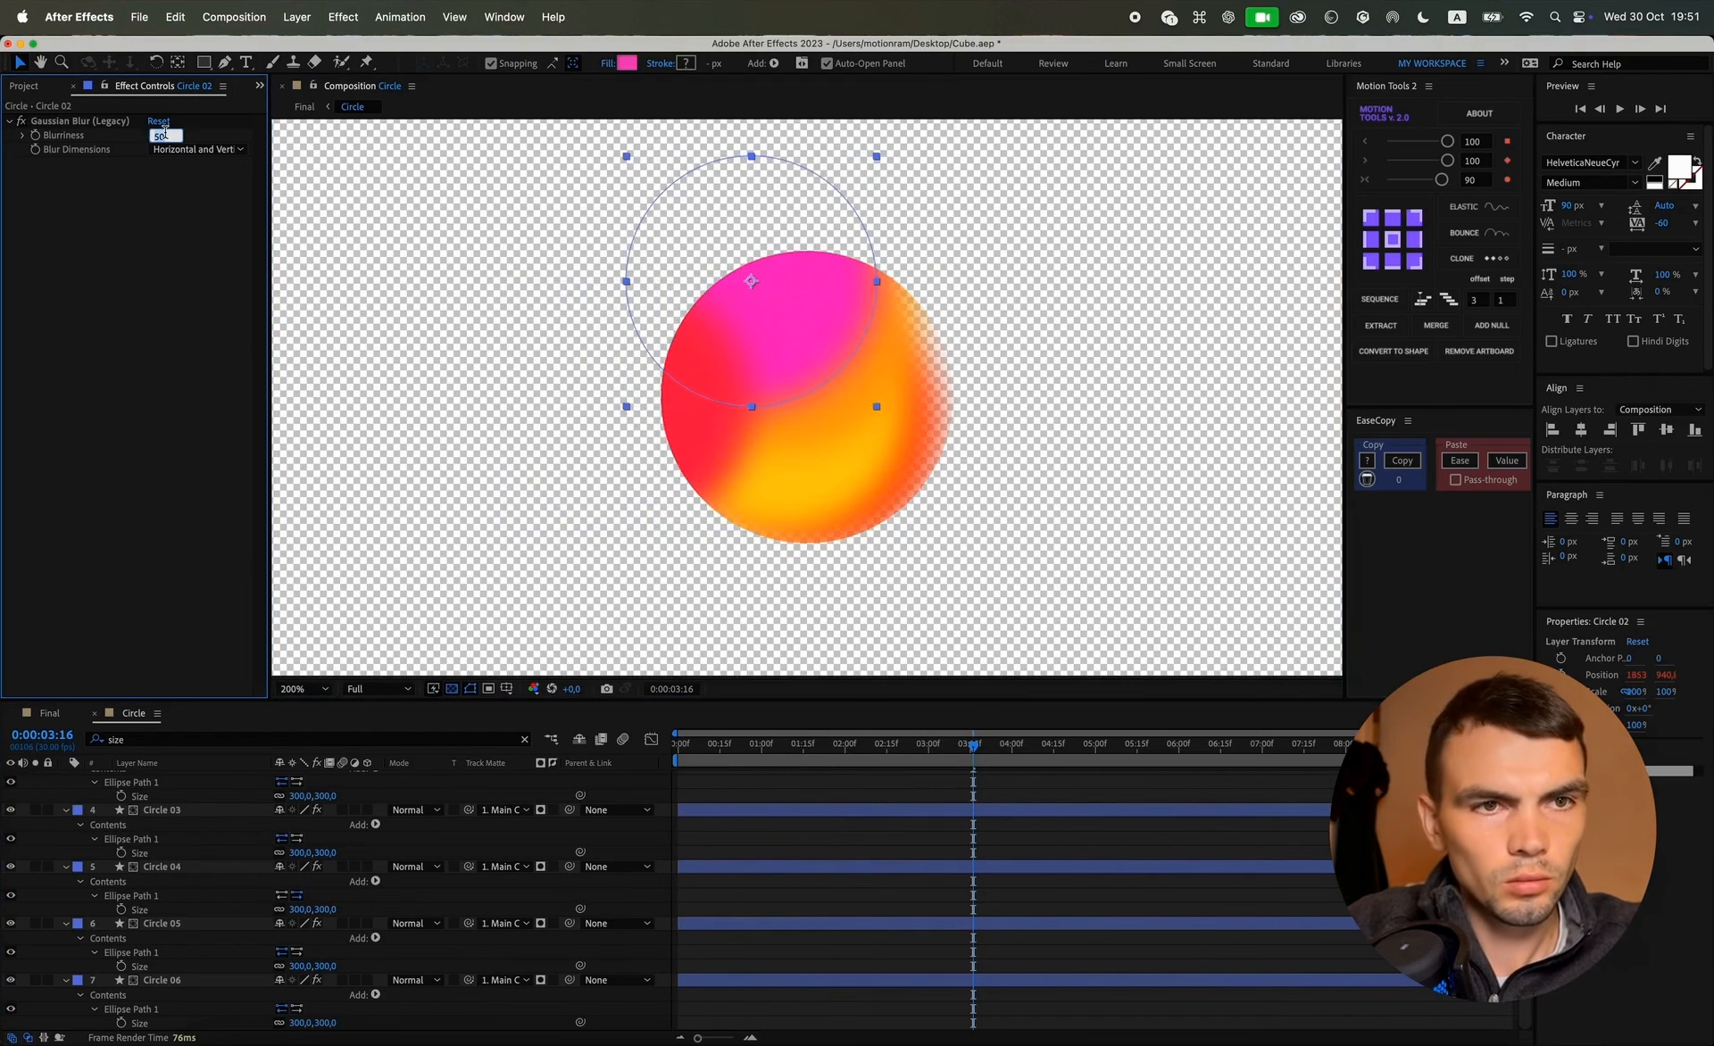
pyautogui.write('100')
pyautogui.press('Return')
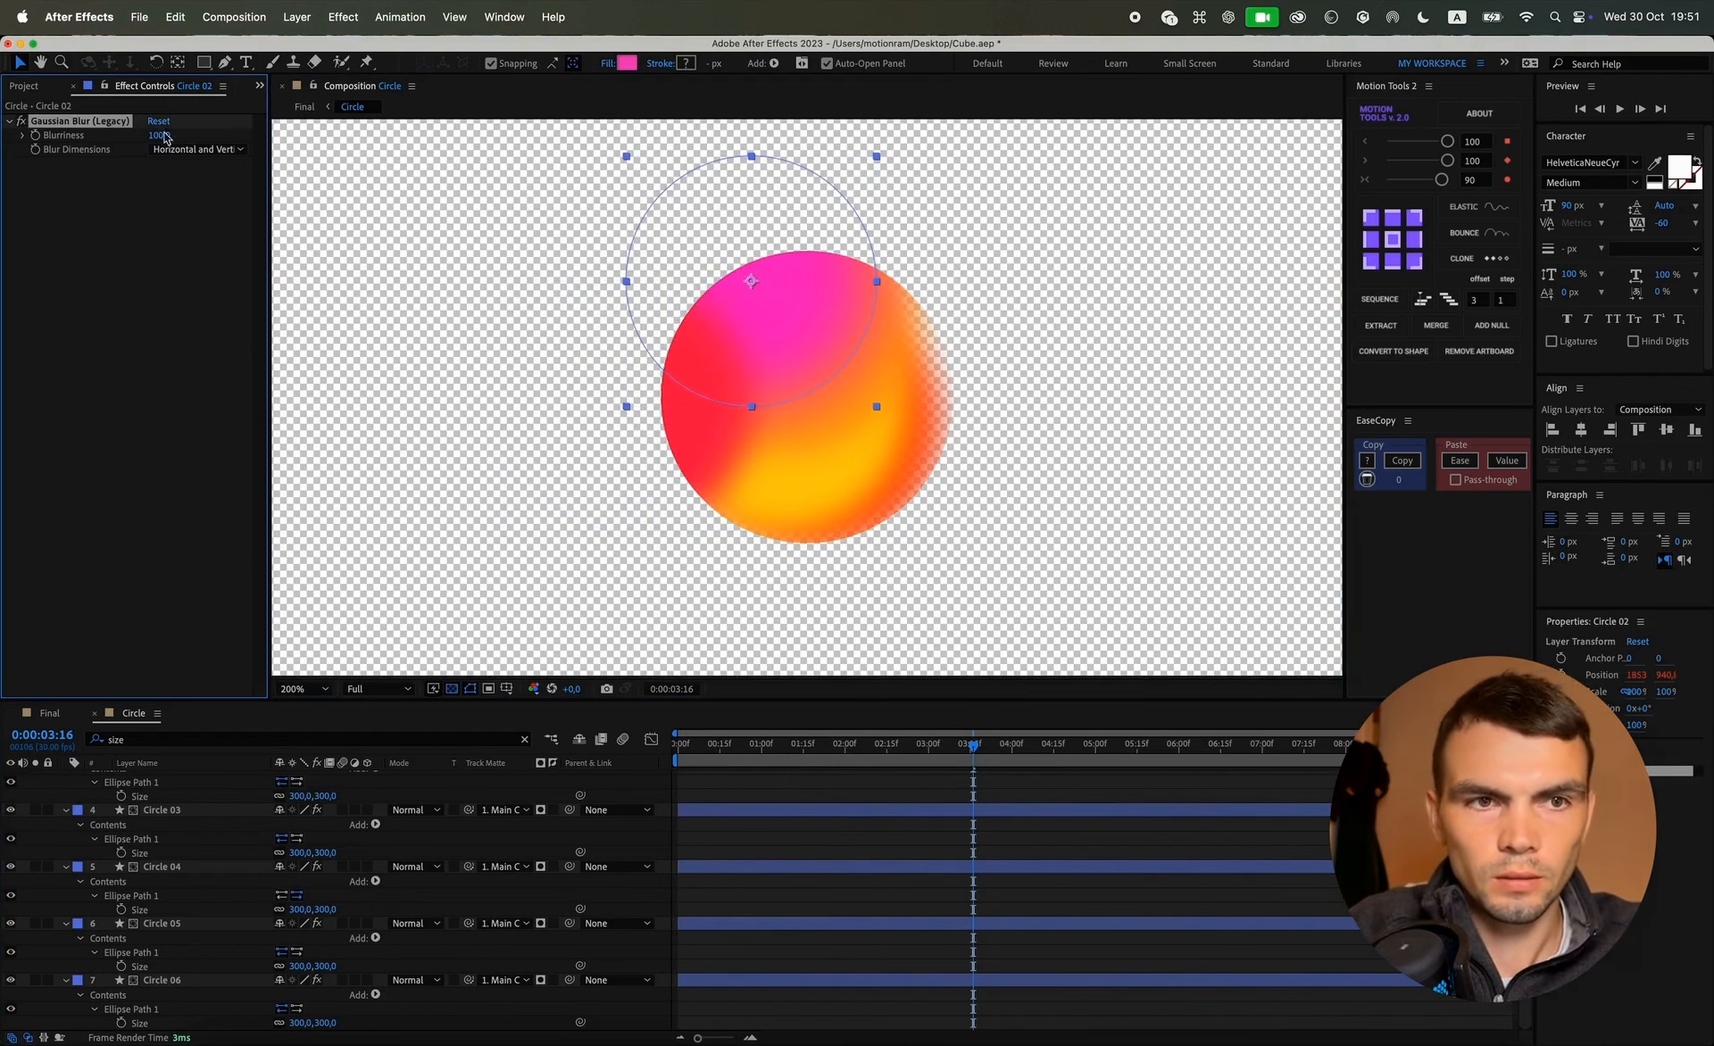
pyautogui.press('super+shift+a')
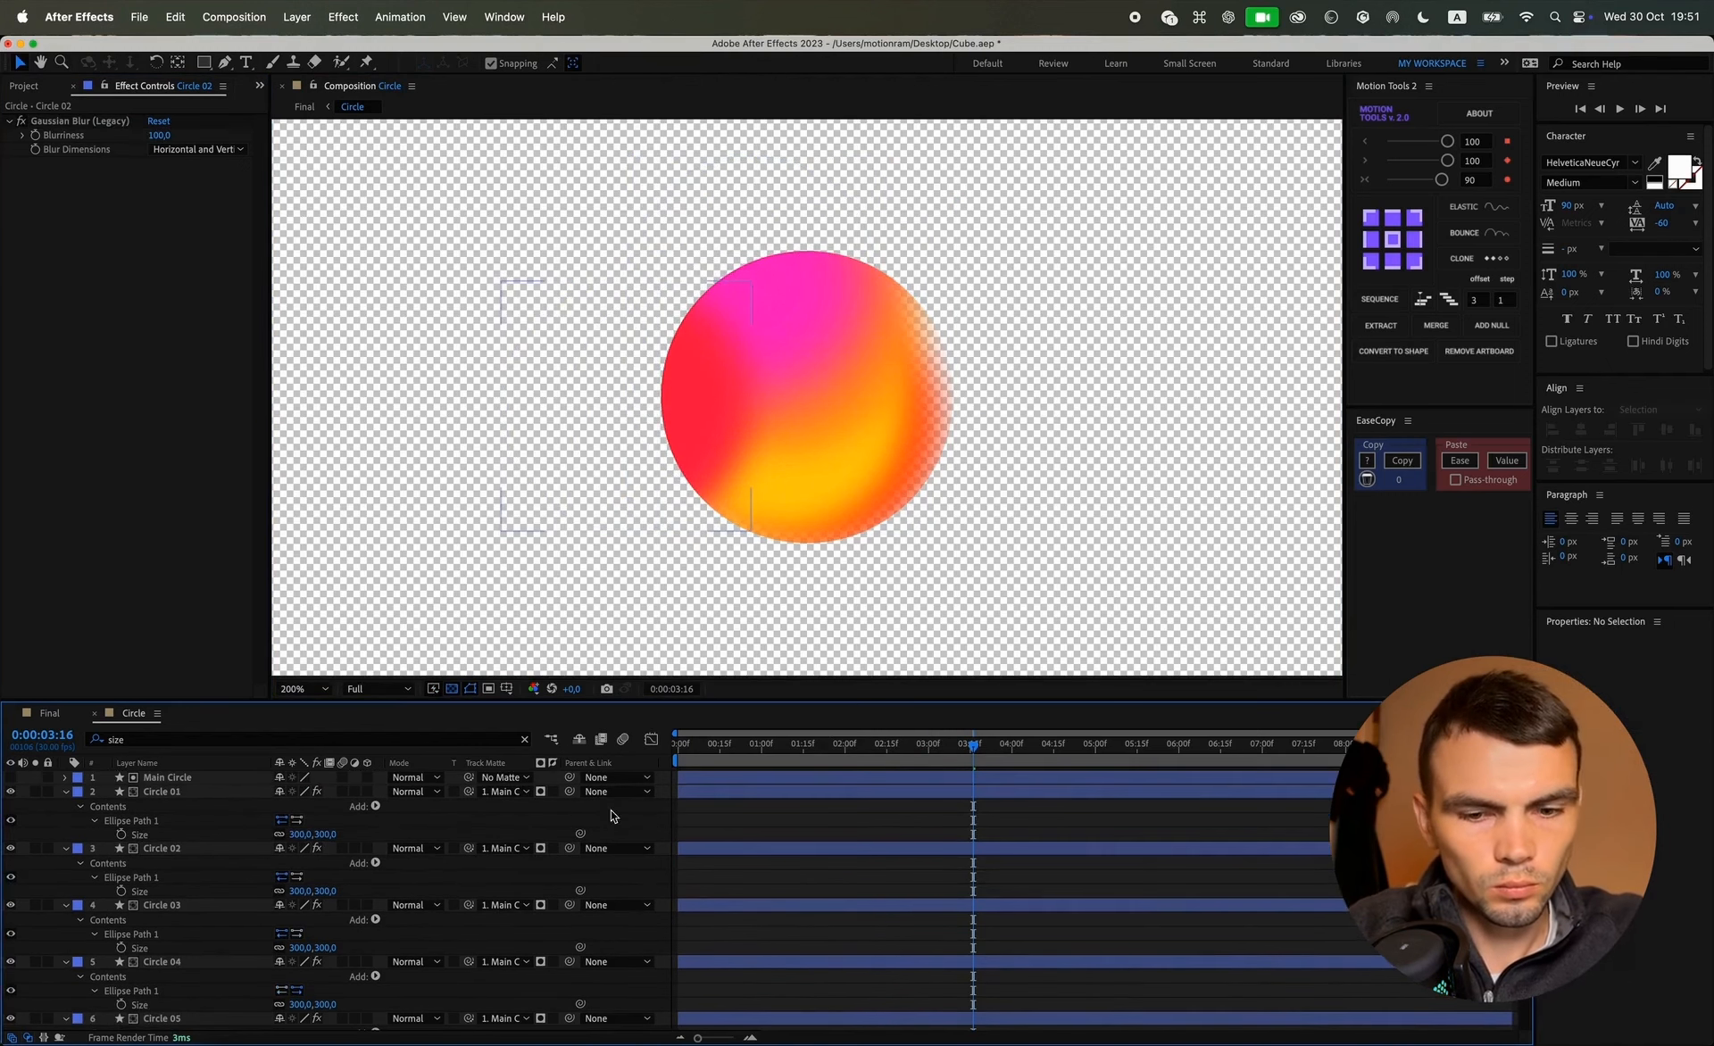
# Step: Apply Circle 02's Gaussian Blur to Circle 01 through Circle 06 and check the orb back to 0:00:00:00
pyautogui.press('u')
pyautogui.click(162, 792)
pyautogui.keyDown('shift'); pyautogui.click(165, 863); pyautogui.keyUp('shift')
pyautogui.press('super+v')
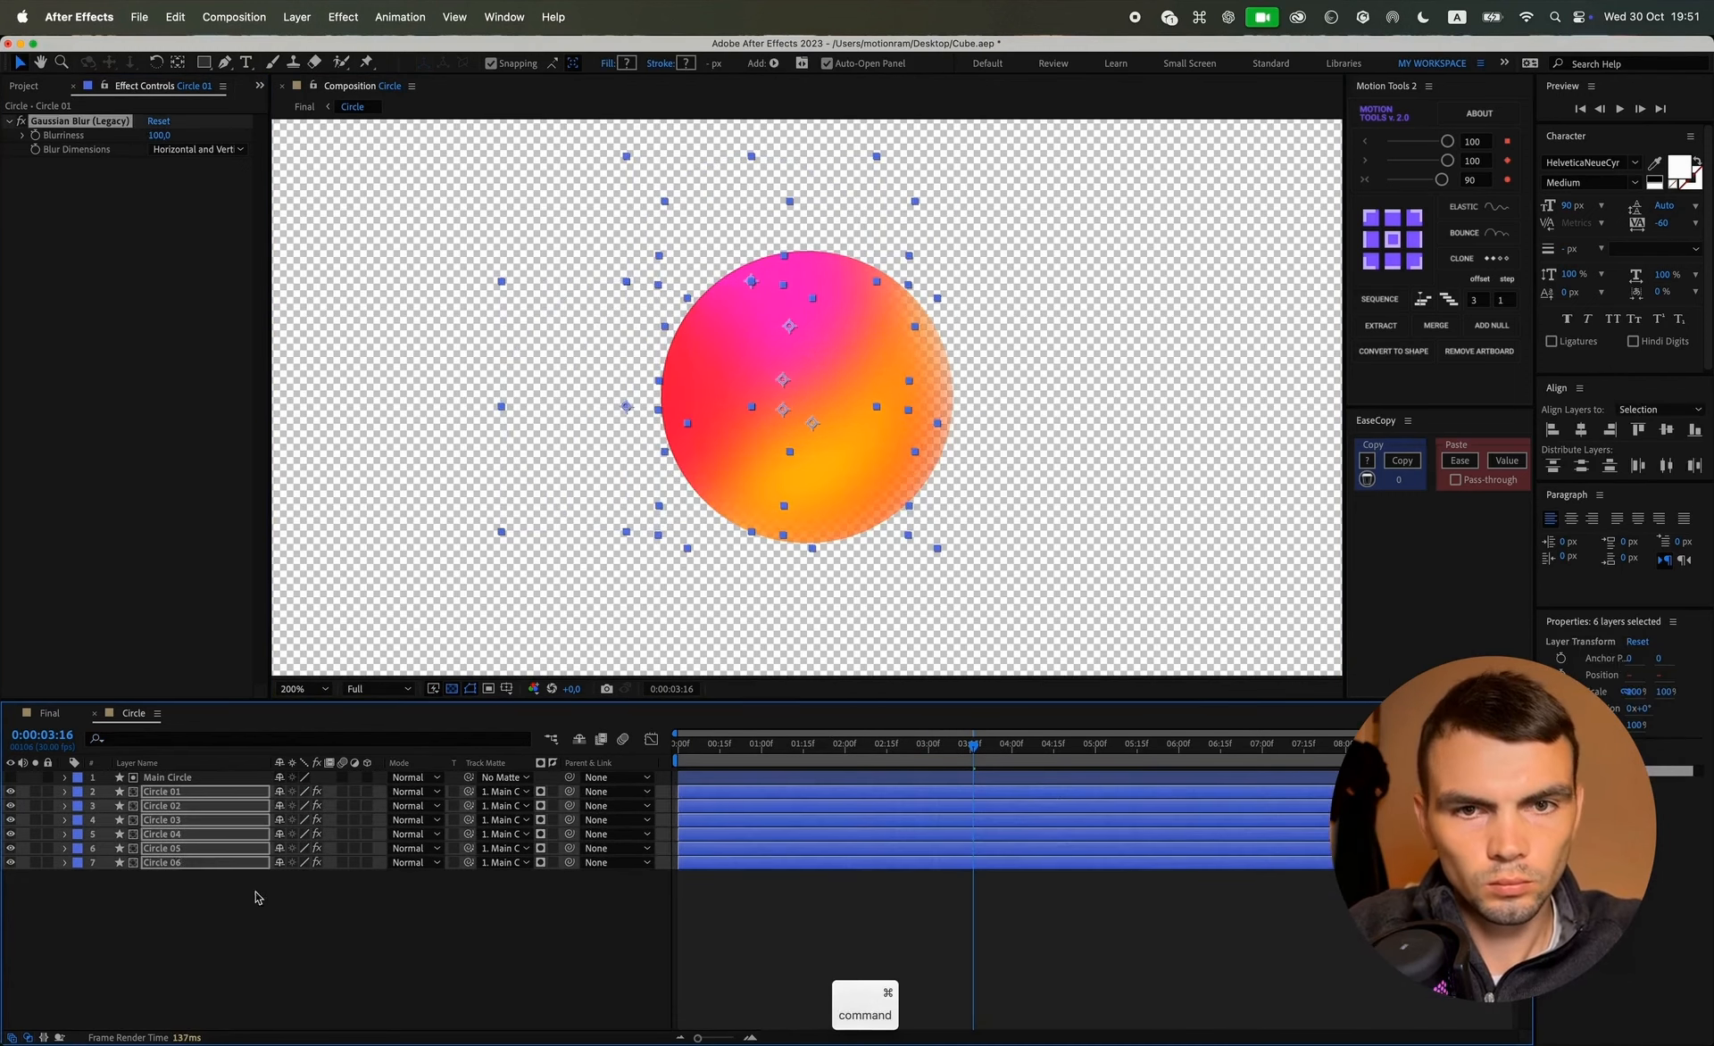
pyautogui.click(489, 927)
pyautogui.moveTo(870, 745); pyautogui.dragTo(634, 747)
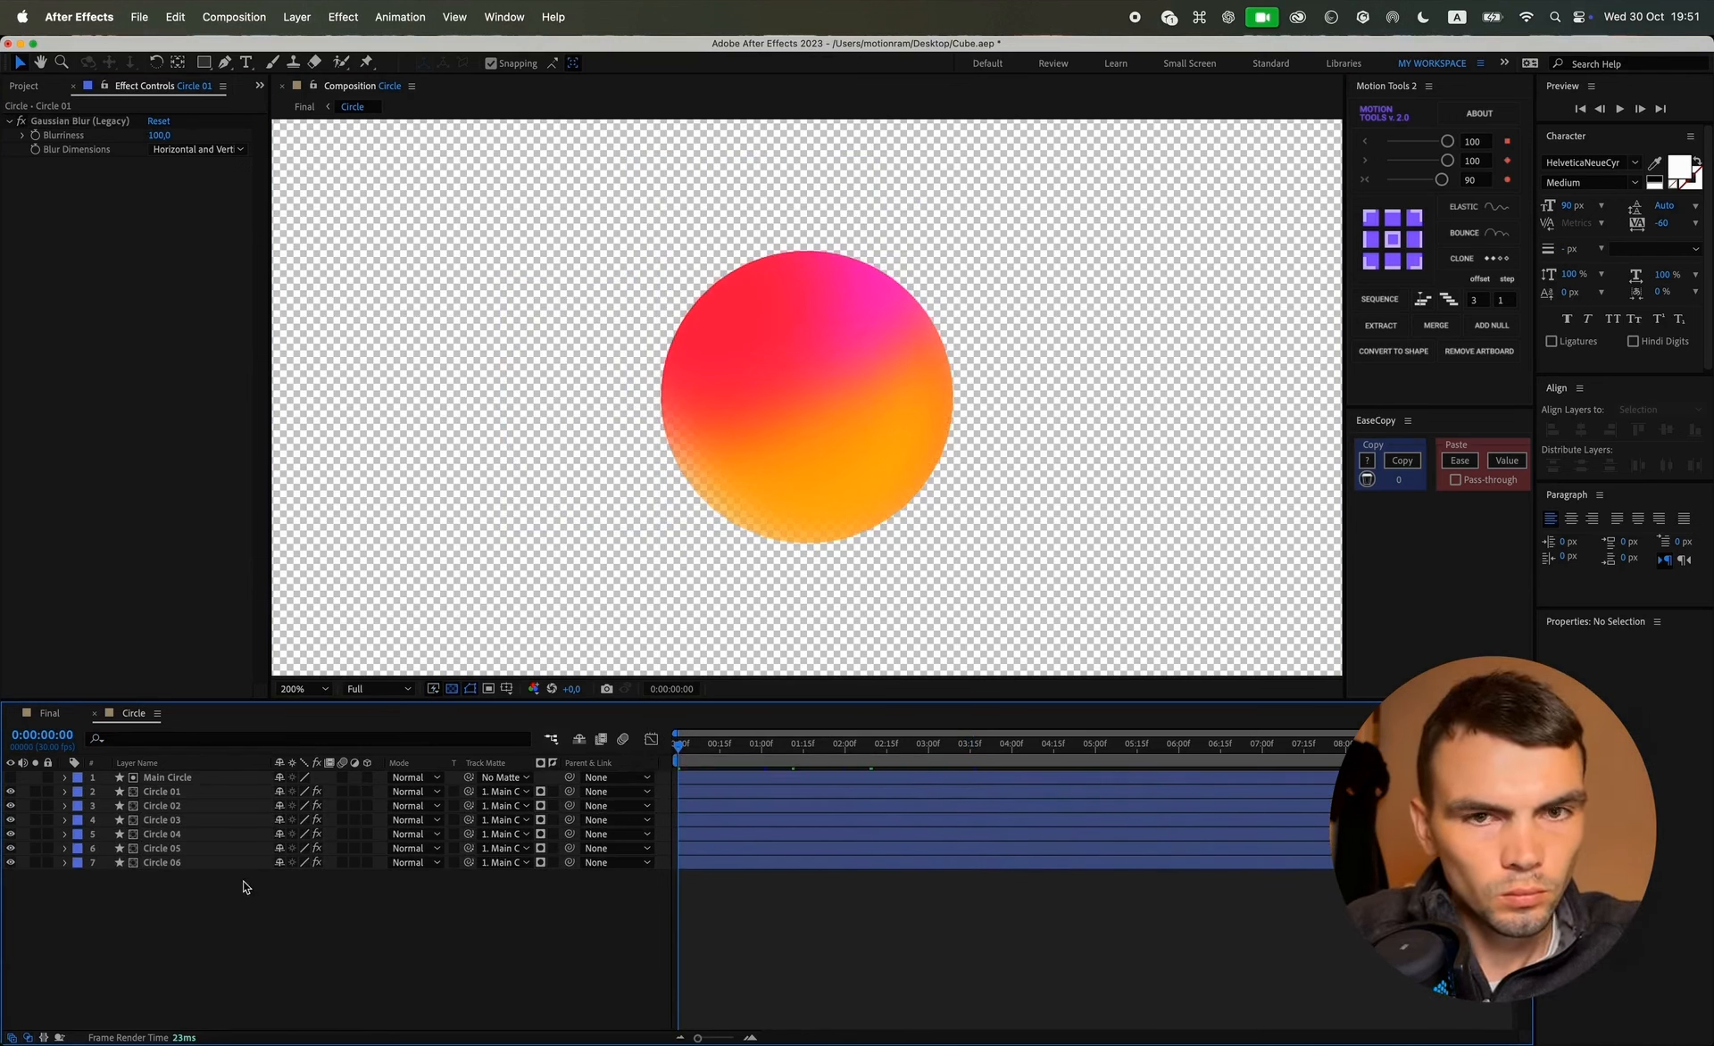
# Step: Duplicate the Main Circle layer and move the copy below Circle 06
pyautogui.click(177, 784)
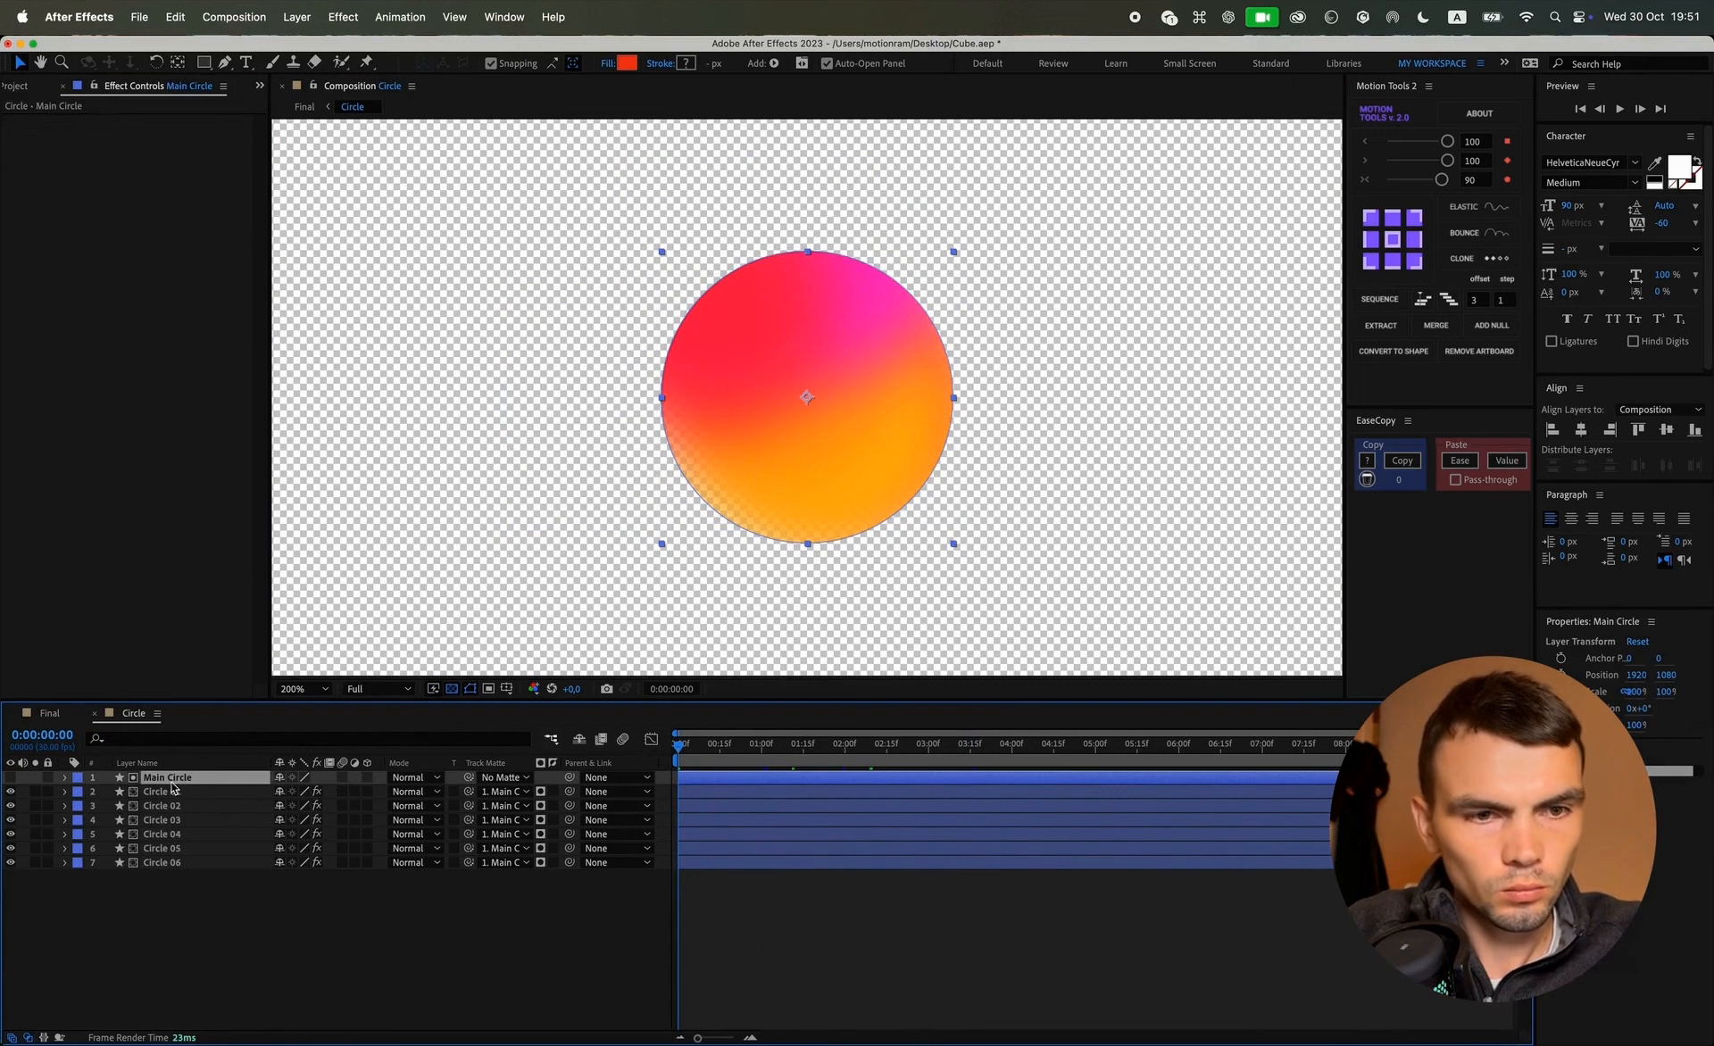
pyautogui.press('super+d')
pyautogui.moveTo(170, 782); pyautogui.dragTo(178, 892)
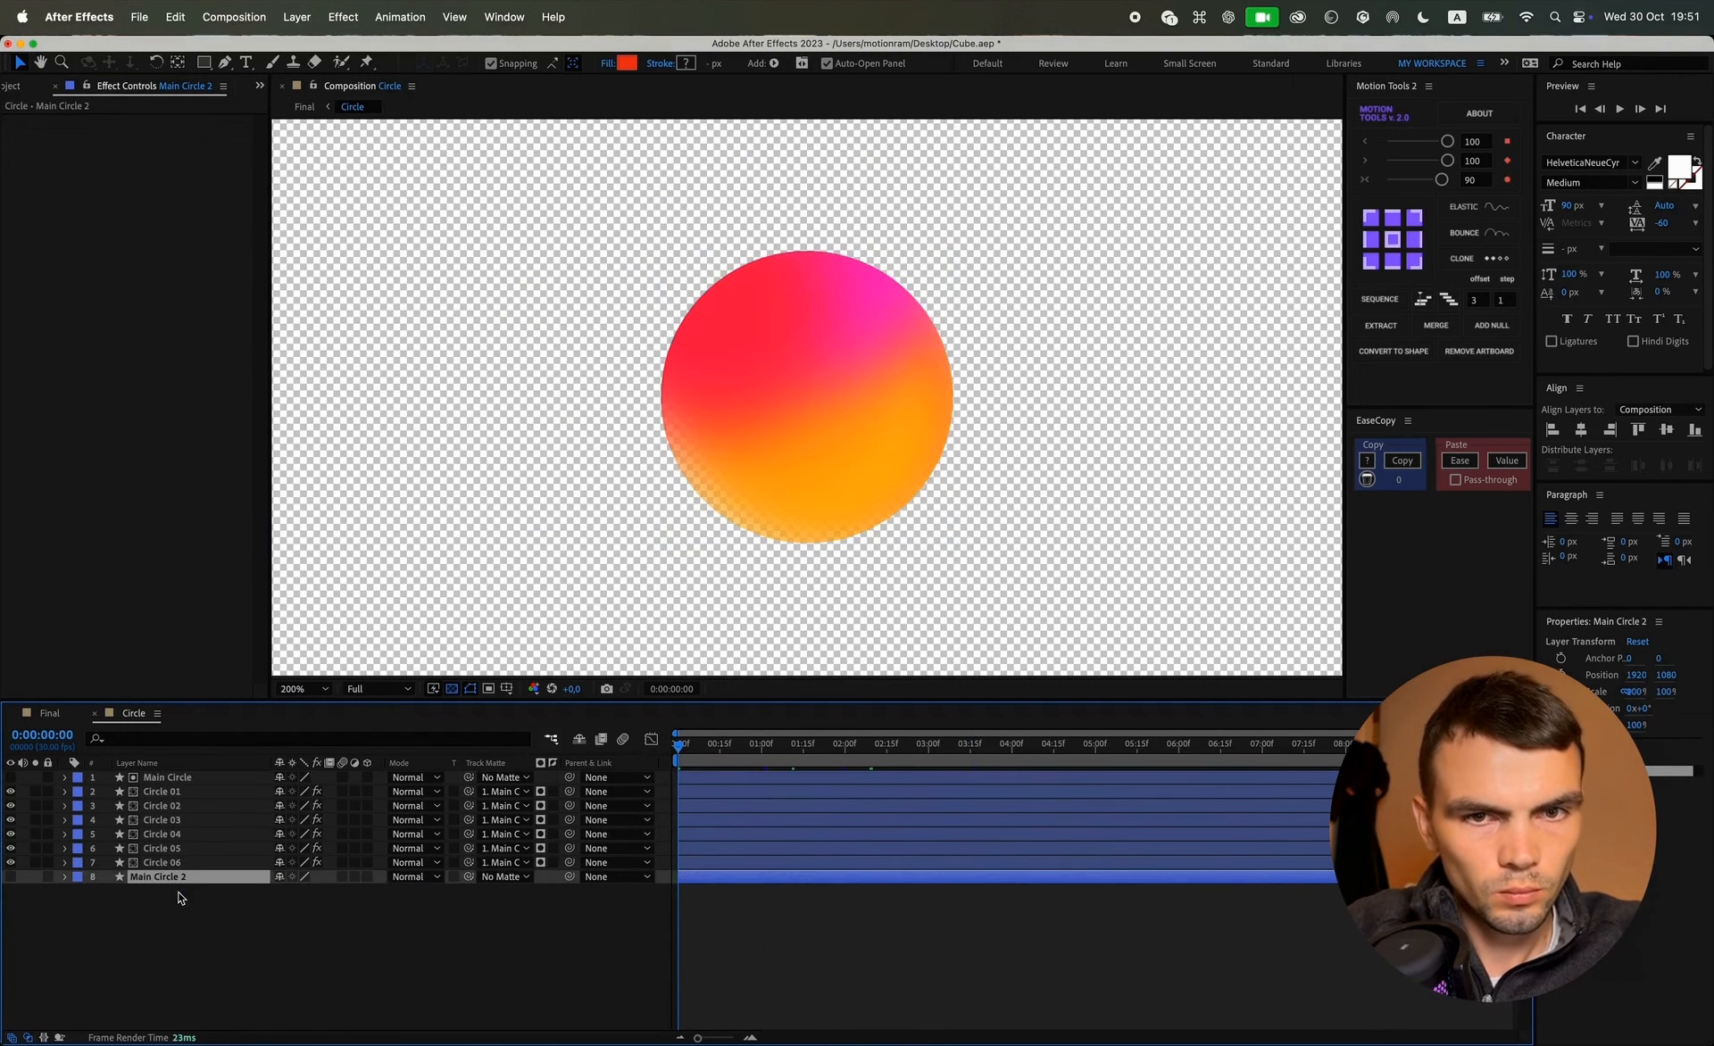
pyautogui.click(20, 886)
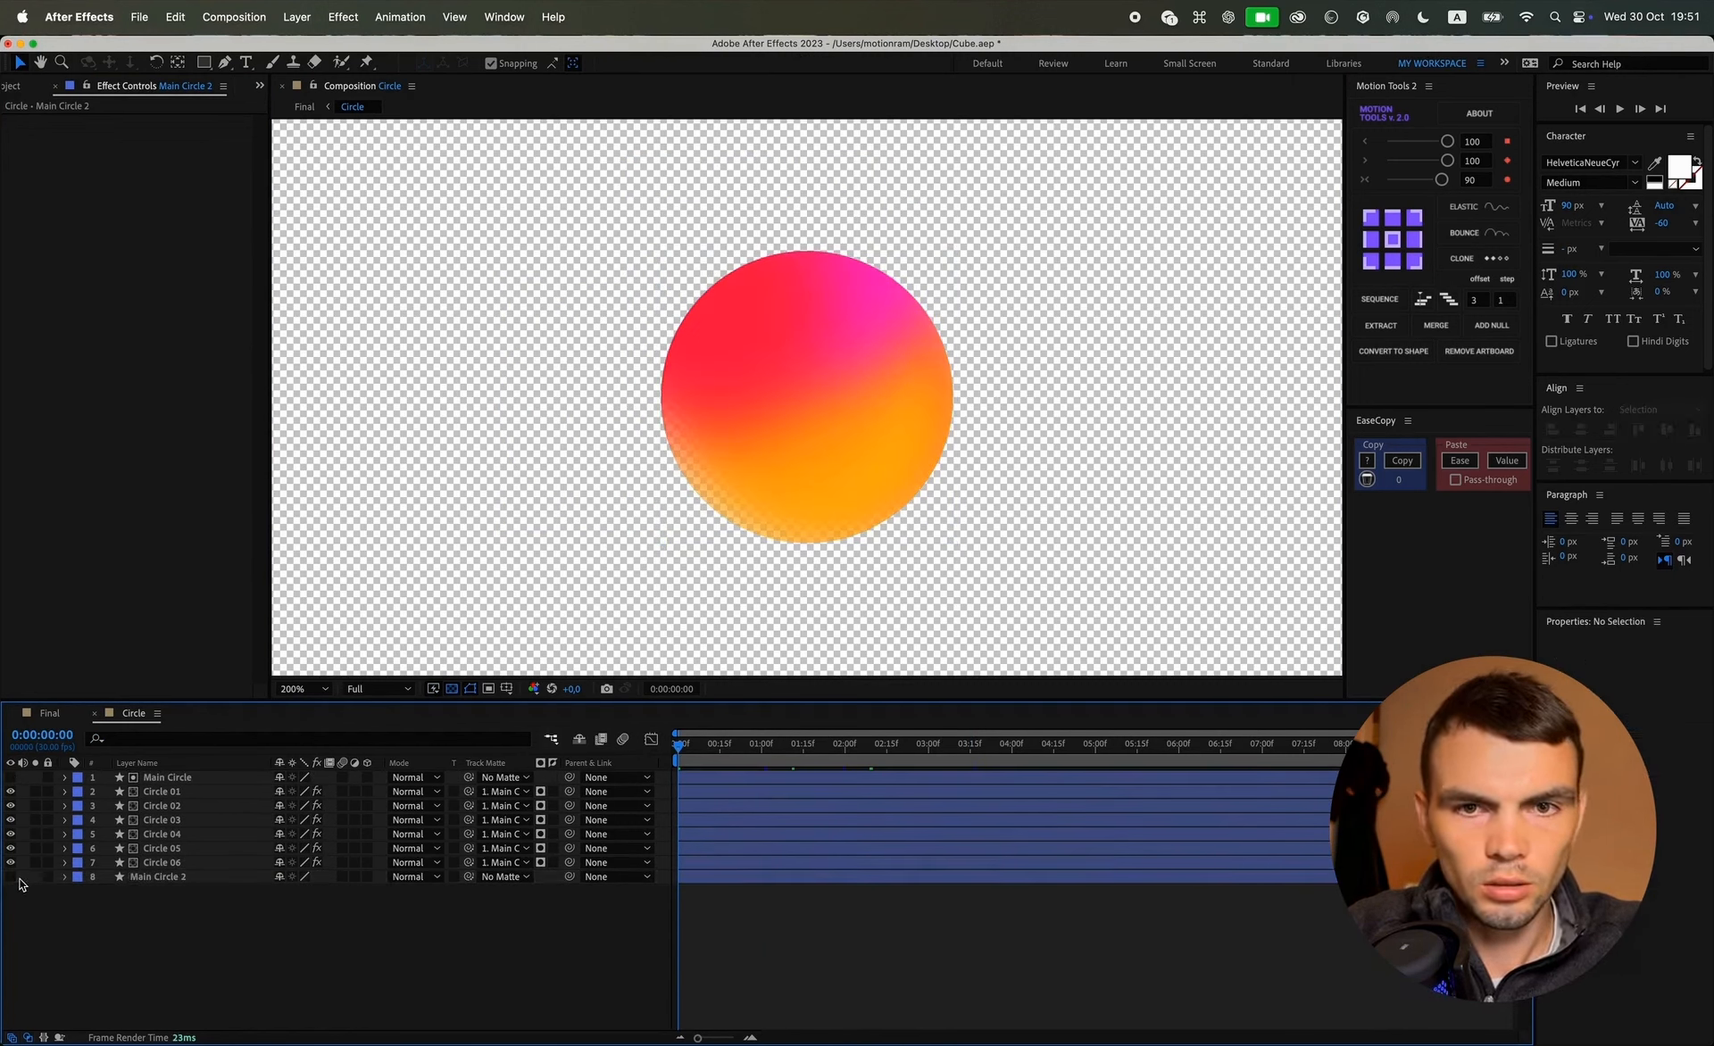
# Step: Make the Main Circle 2 layer visible and set its shape fill colour to black (000000)
pyautogui.click(10, 877)
pyautogui.click(130, 877)
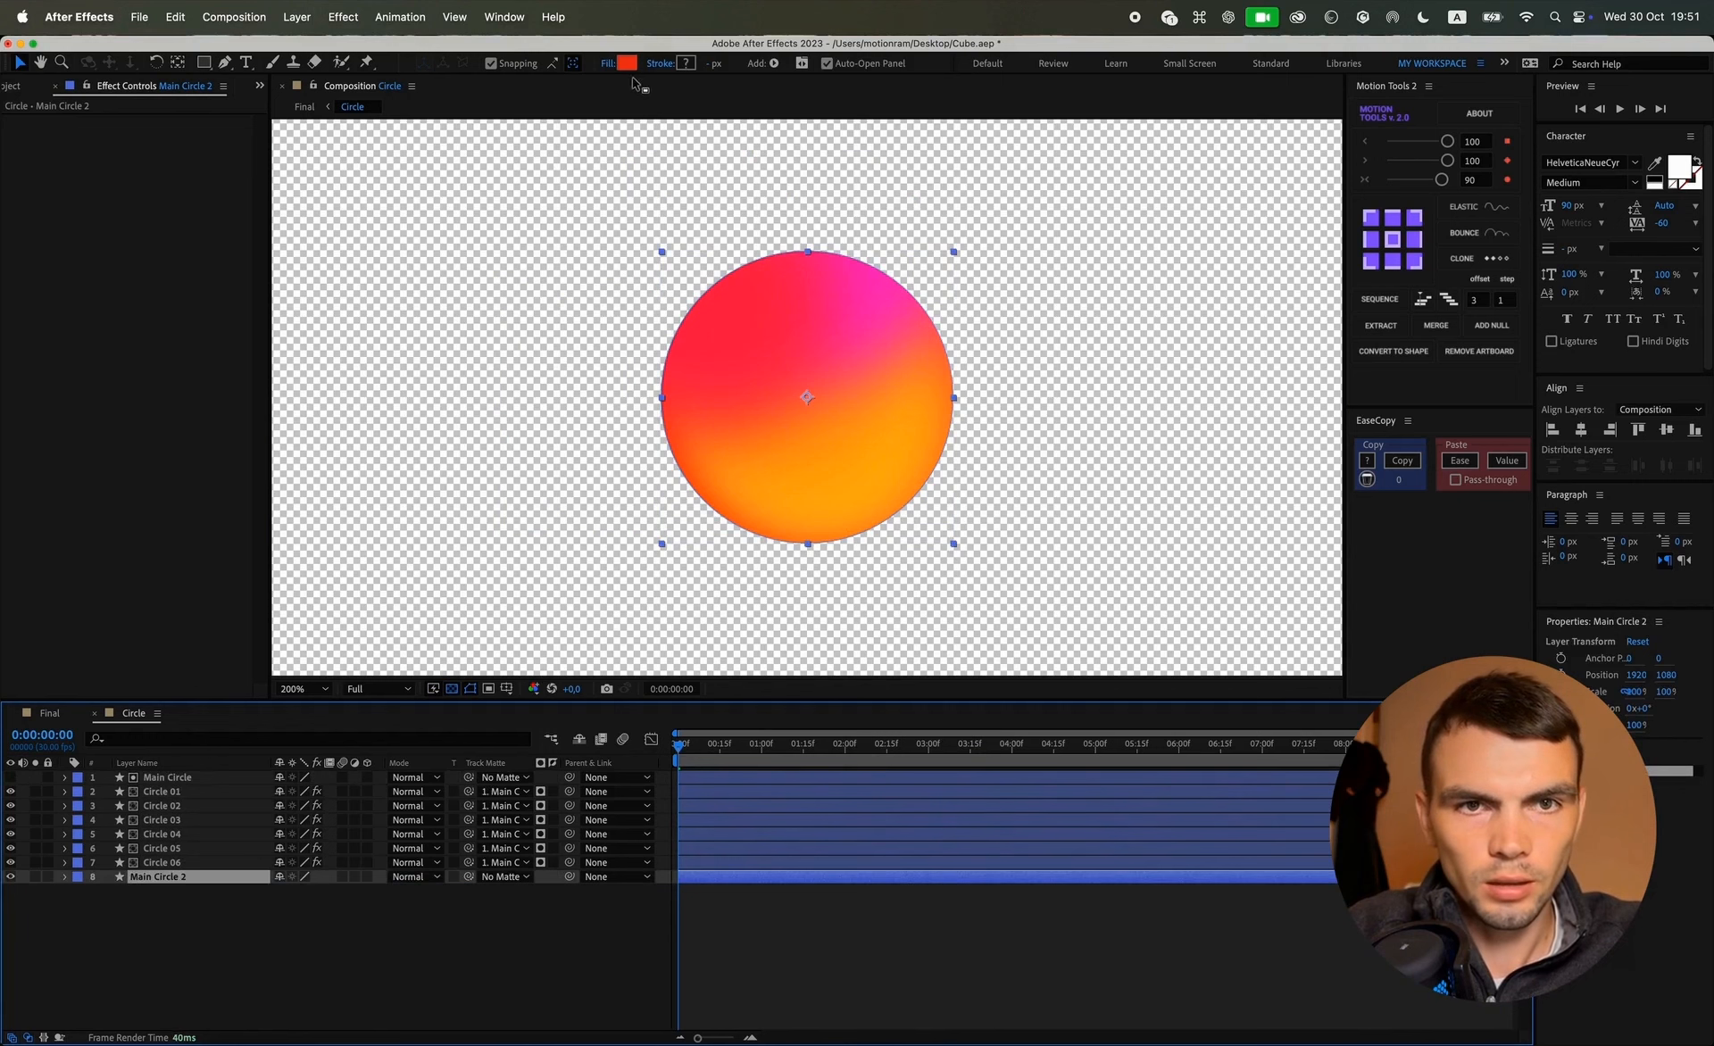
pyautogui.click(628, 62)
pyautogui.moveTo(536, 982); pyautogui.dragTo(490, 1004)
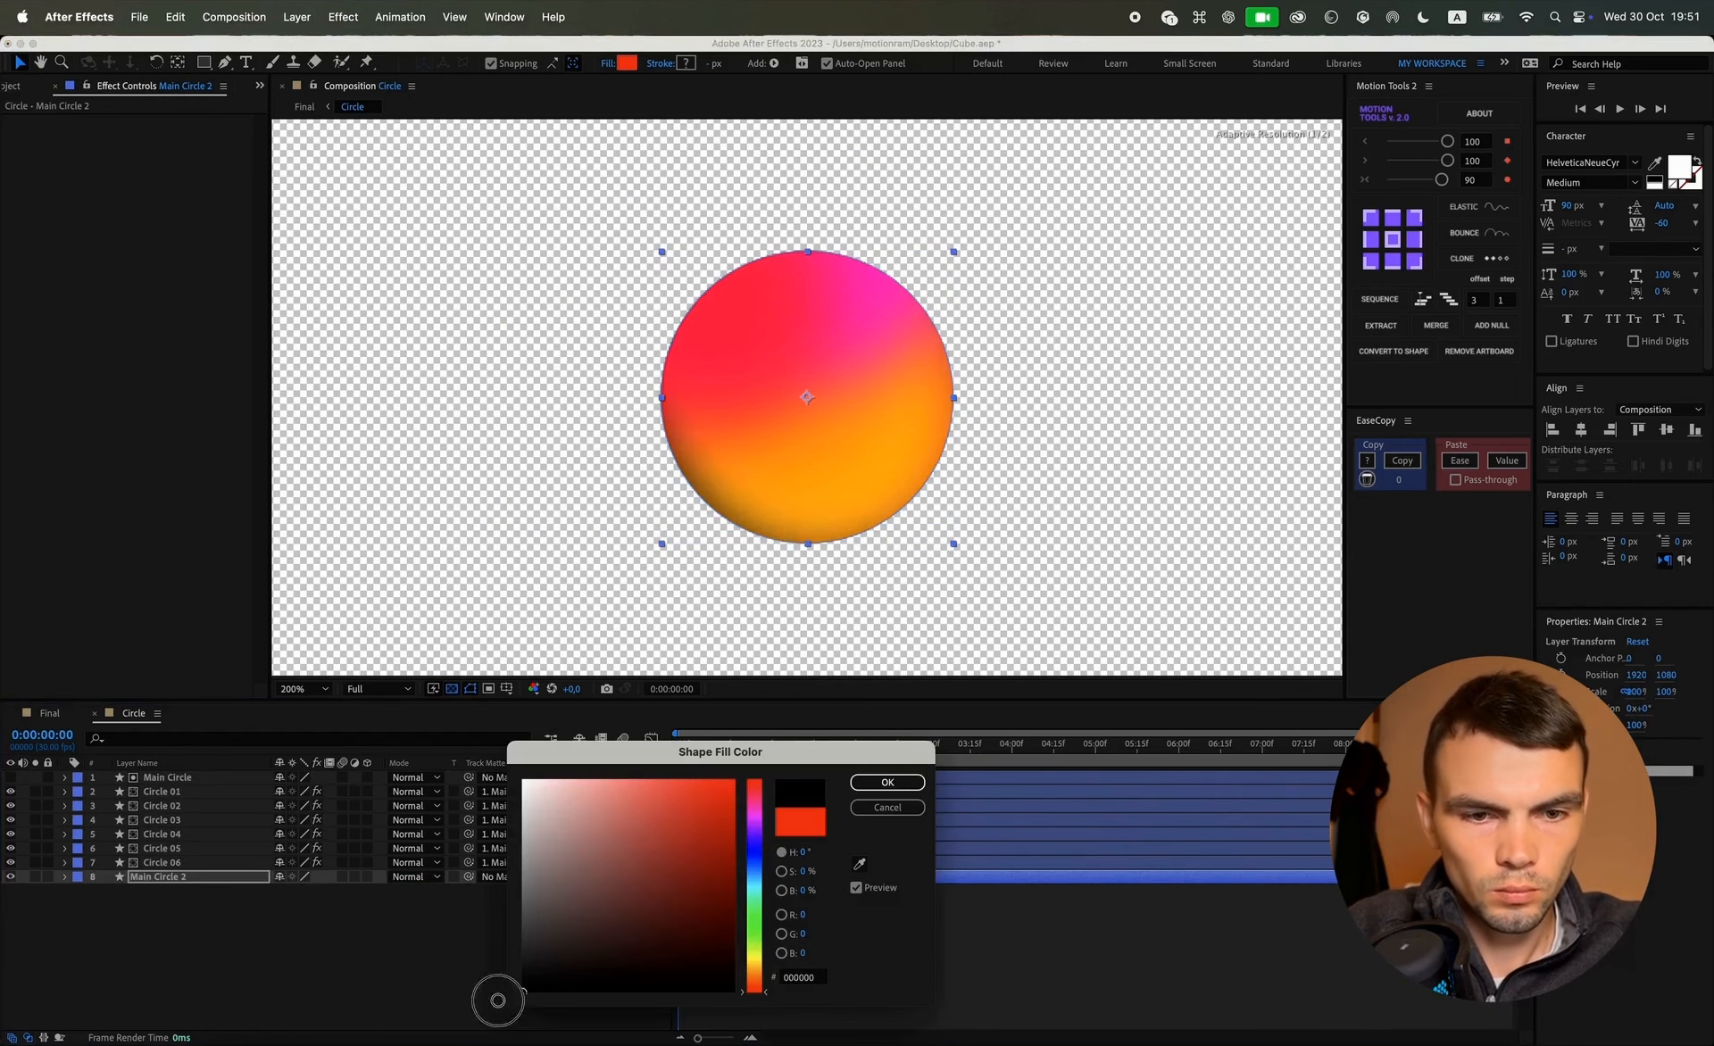
pyautogui.click(858, 805)
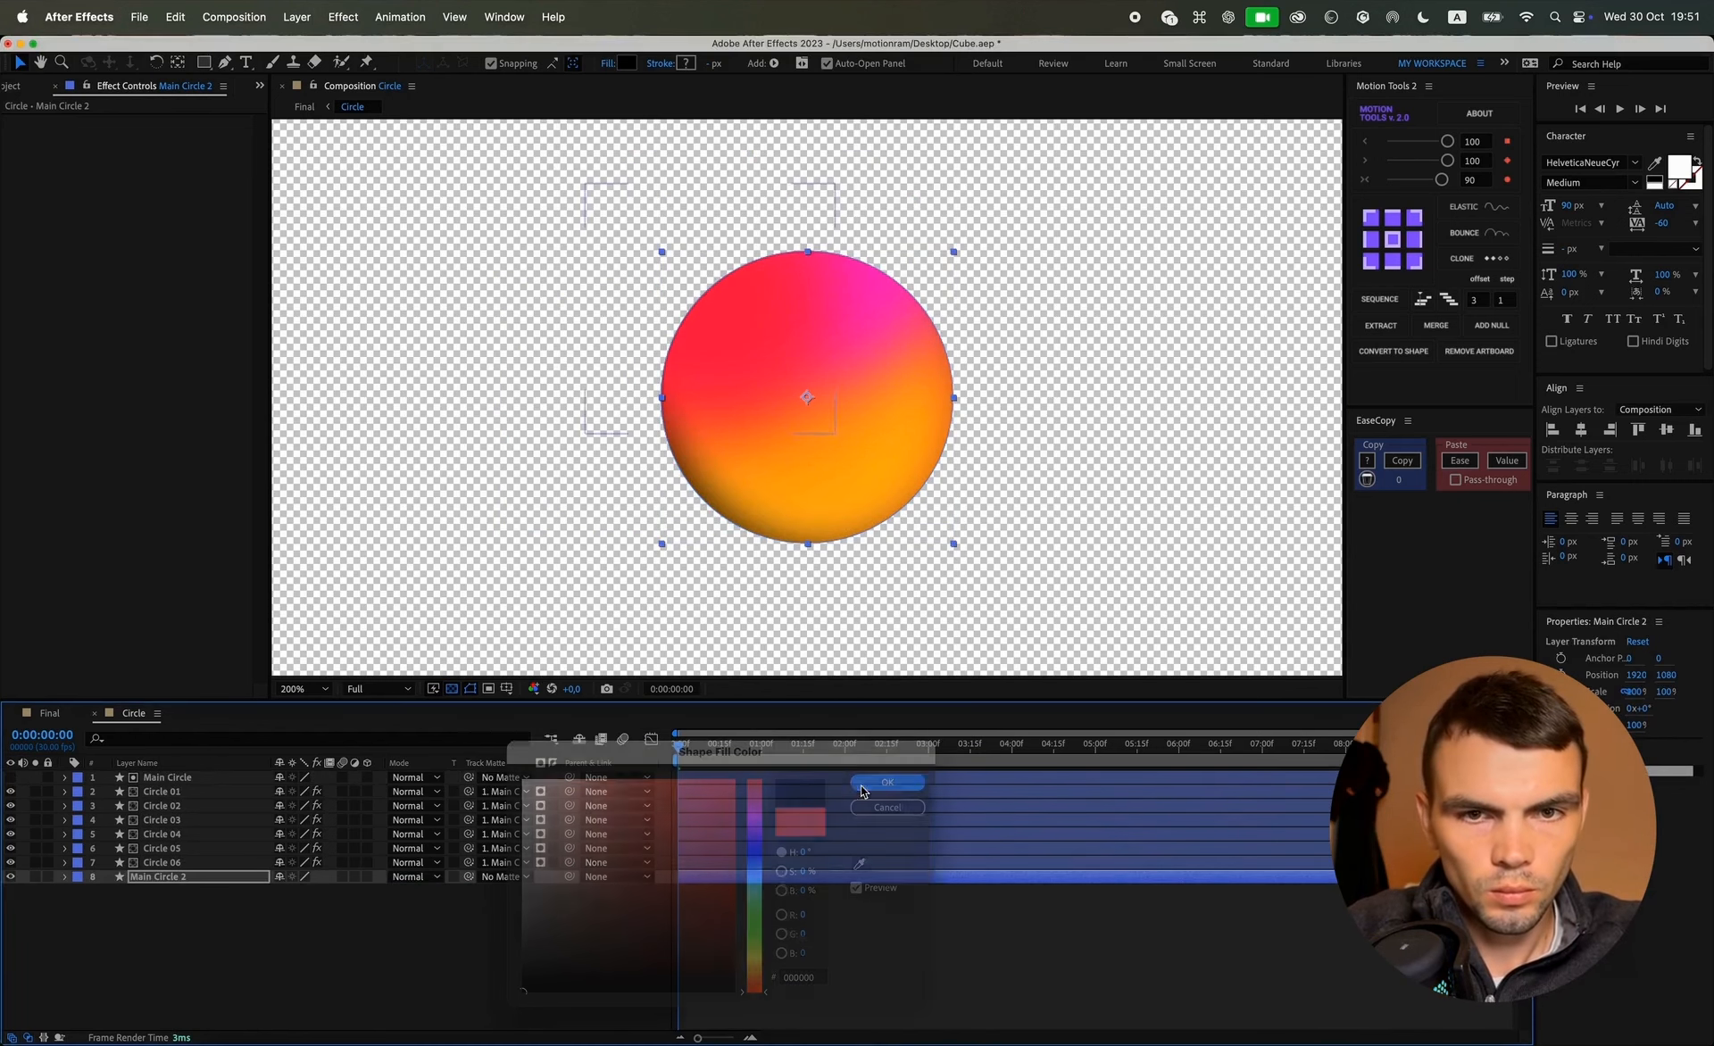
# Step: Copy the Gaussian Blur effect from Circle 06 to Main Circle 2 and set Main Circle as its track matte
pyautogui.click(175, 864)
pyautogui.click(78, 125)
pyautogui.press('cmd+c')
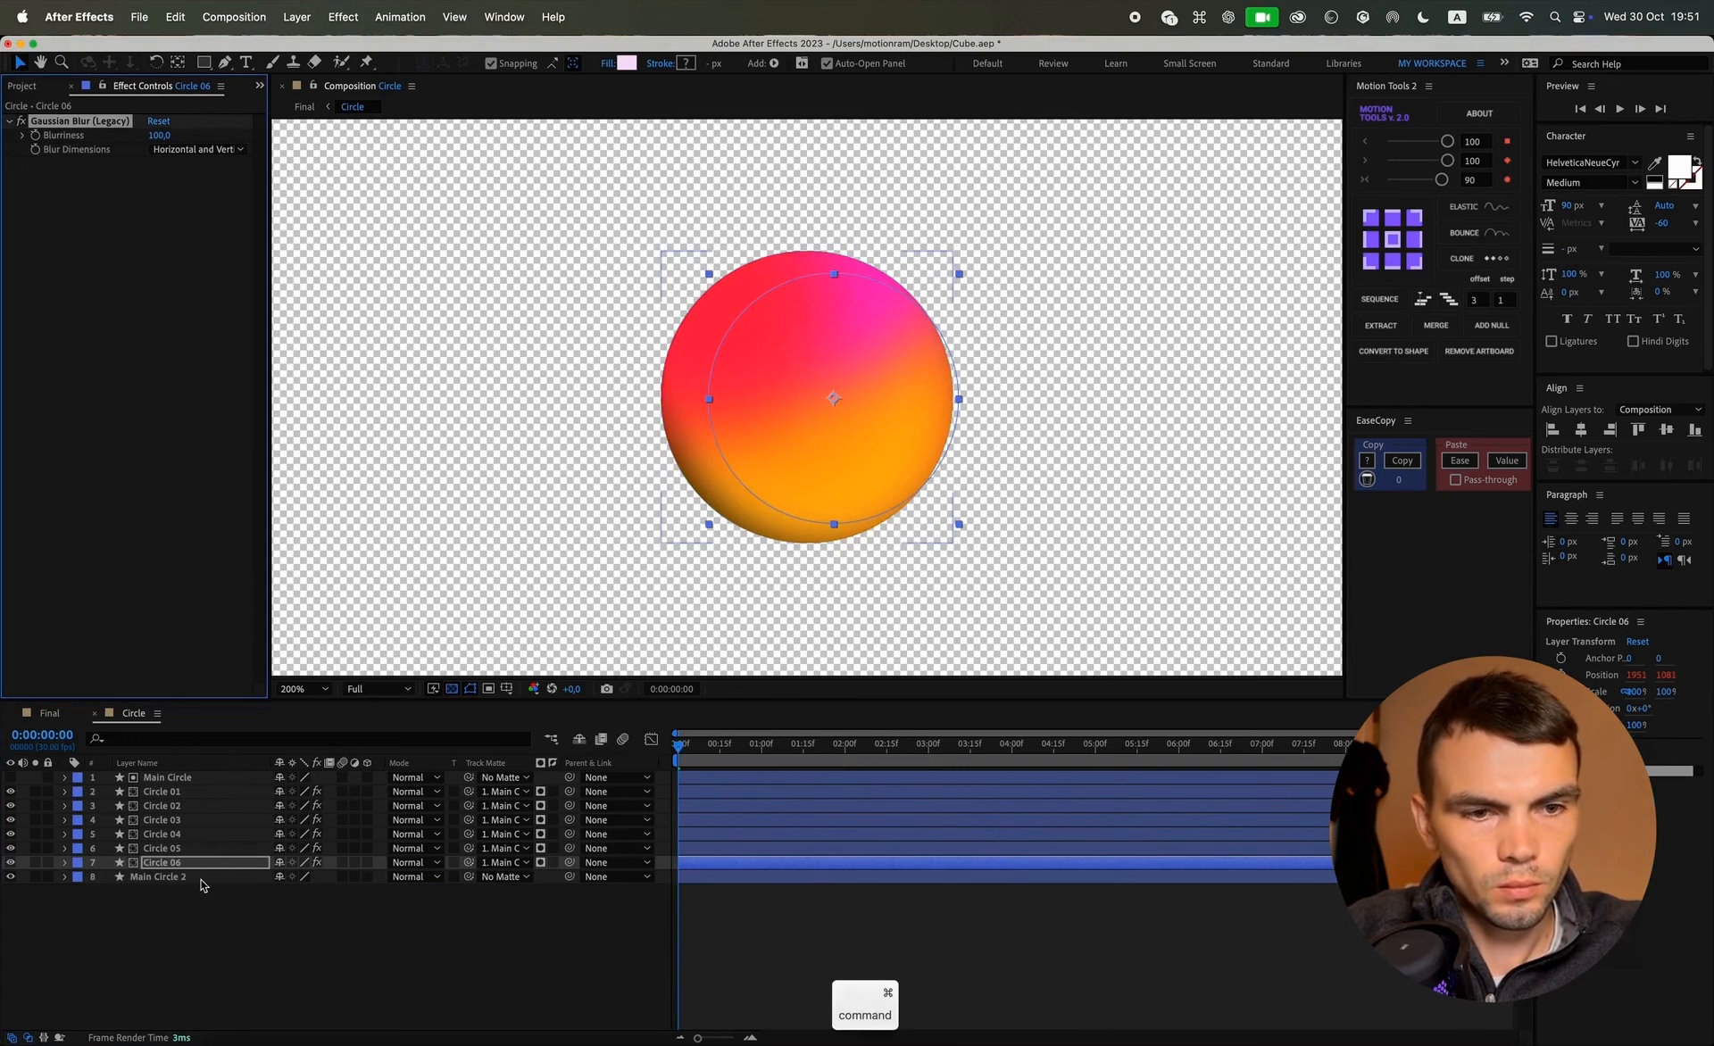
pyautogui.click(201, 879)
pyautogui.press('cmd+v')
pyautogui.moveTo(468, 877); pyautogui.dragTo(157, 783)
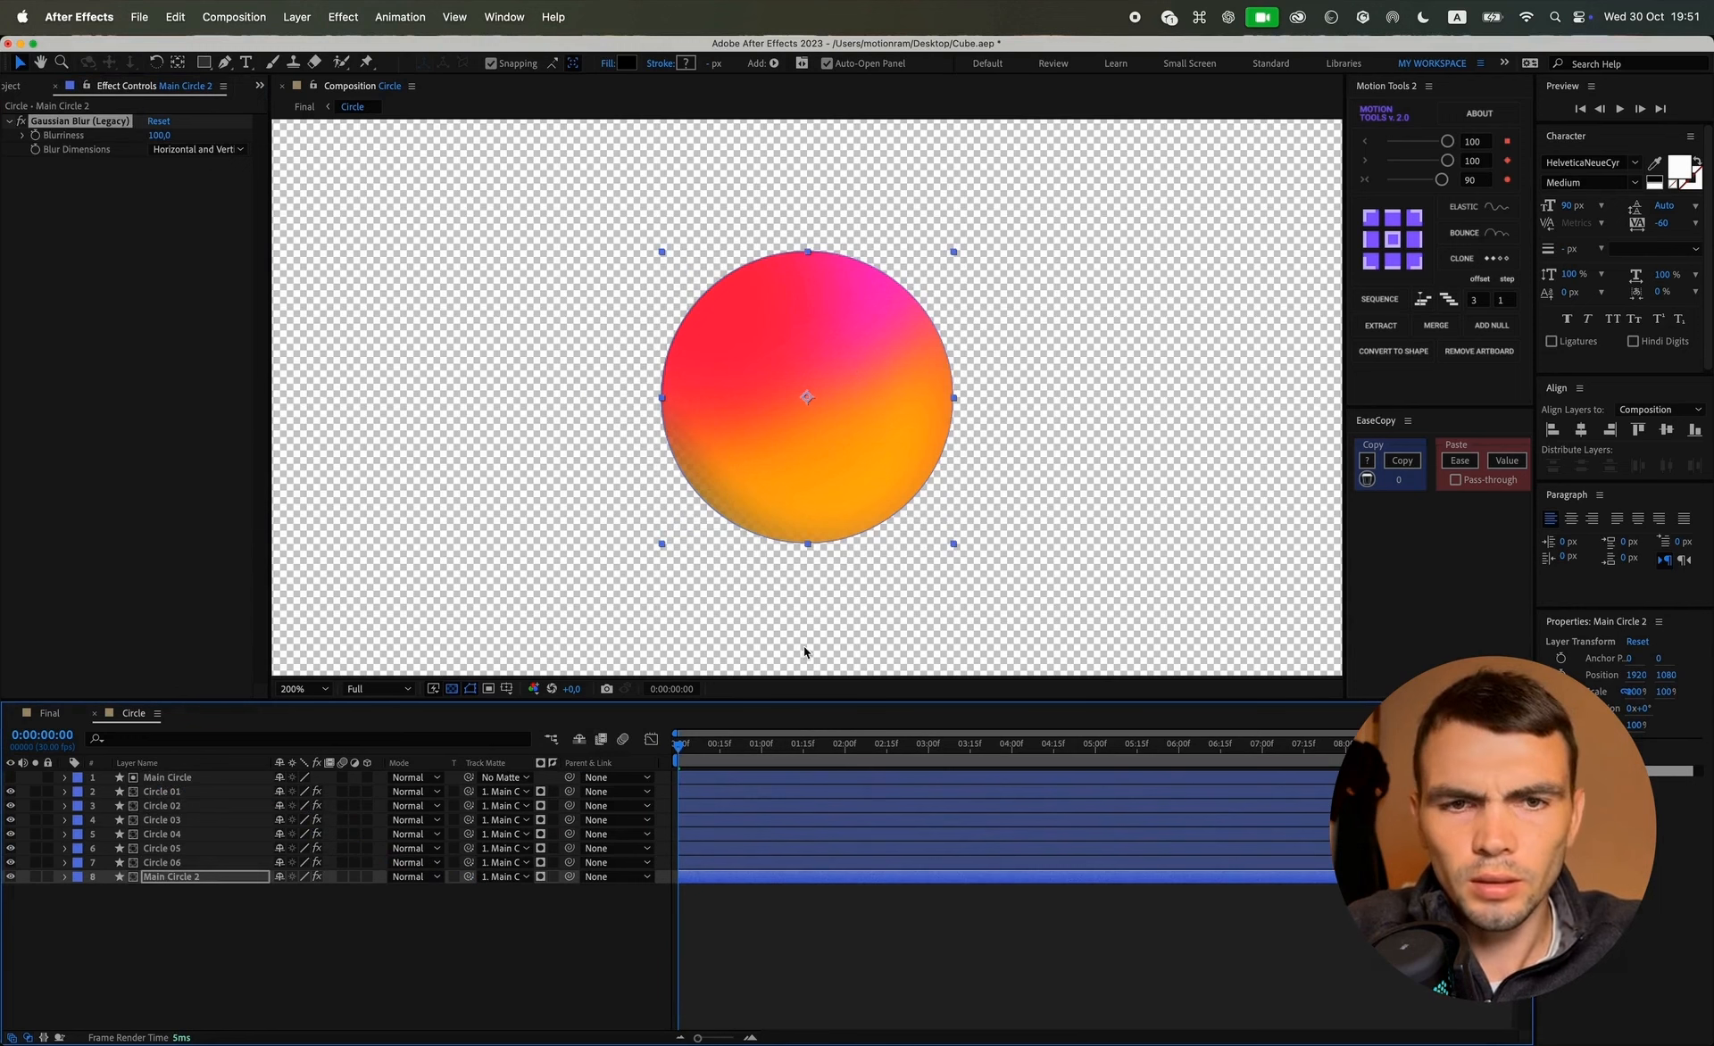
# Step: Set Main Circle 2's Gaussian Blur Blurriness to 25 and check the orb's edges across the timeline
pyautogui.moveTo(698, 761); pyautogui.dragTo(887, 761)
pyautogui.click(159, 136)
pyautogui.write('50')
pyautogui.press('Return')
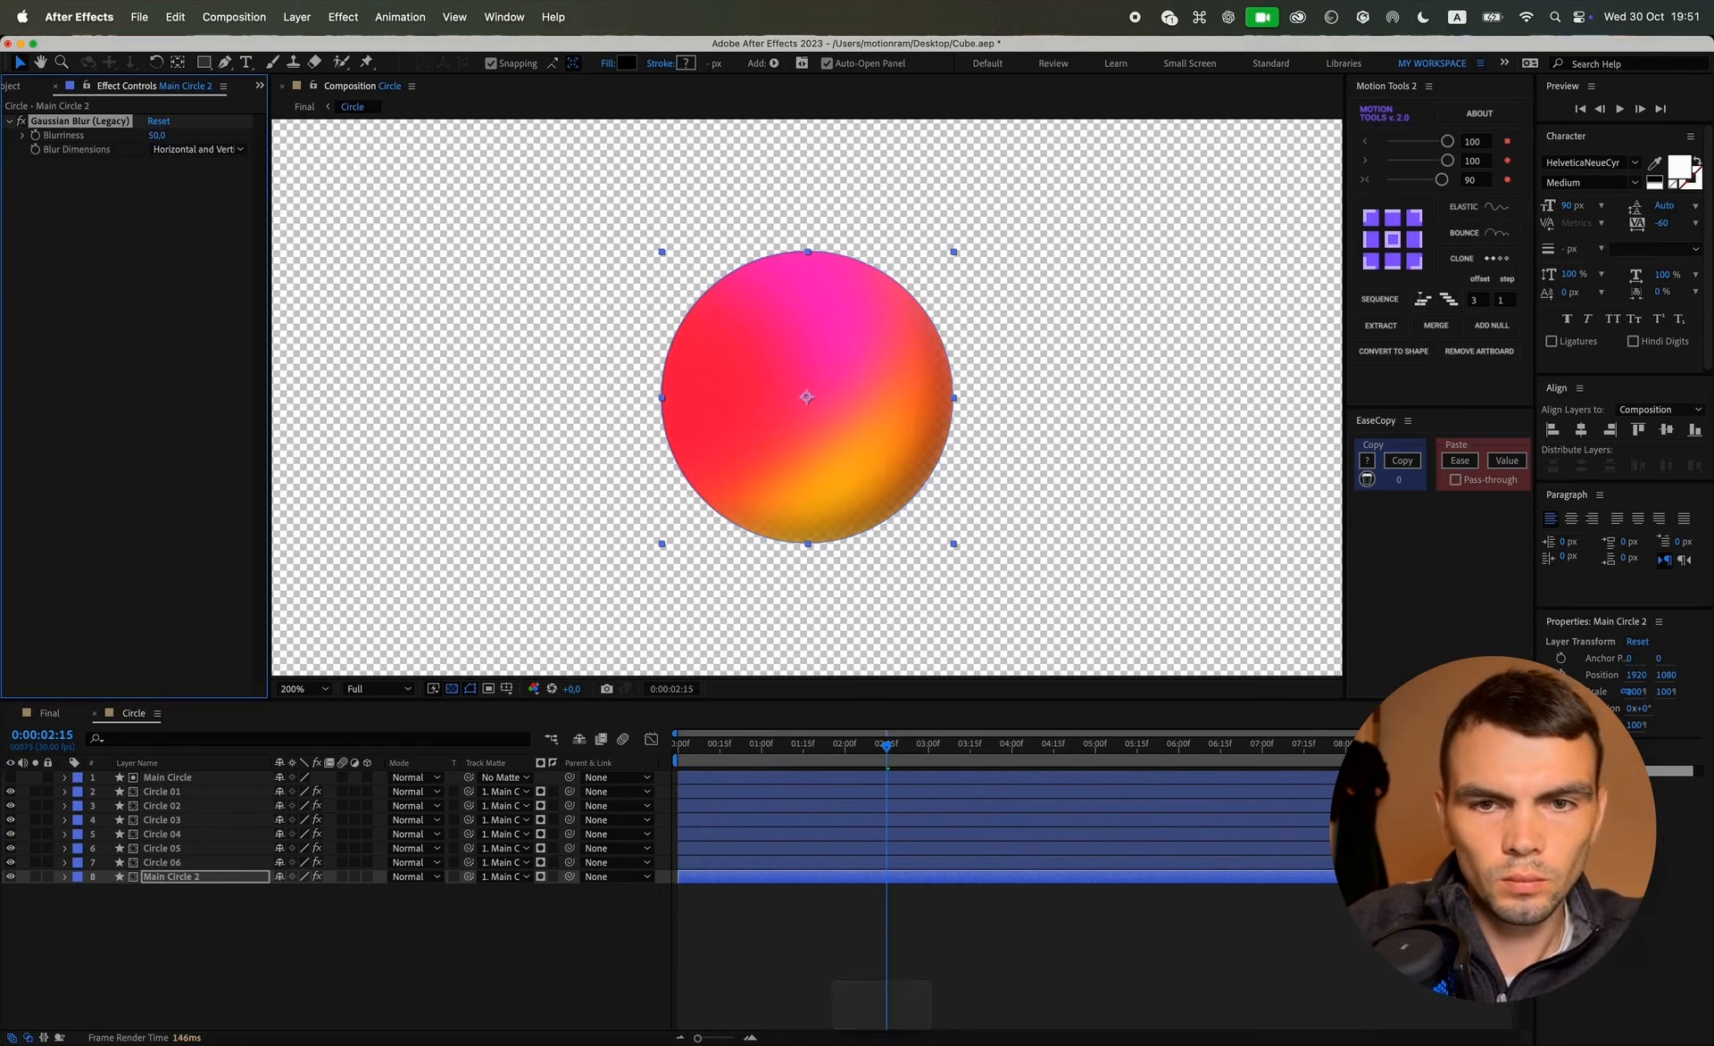
pyautogui.click(157, 136)
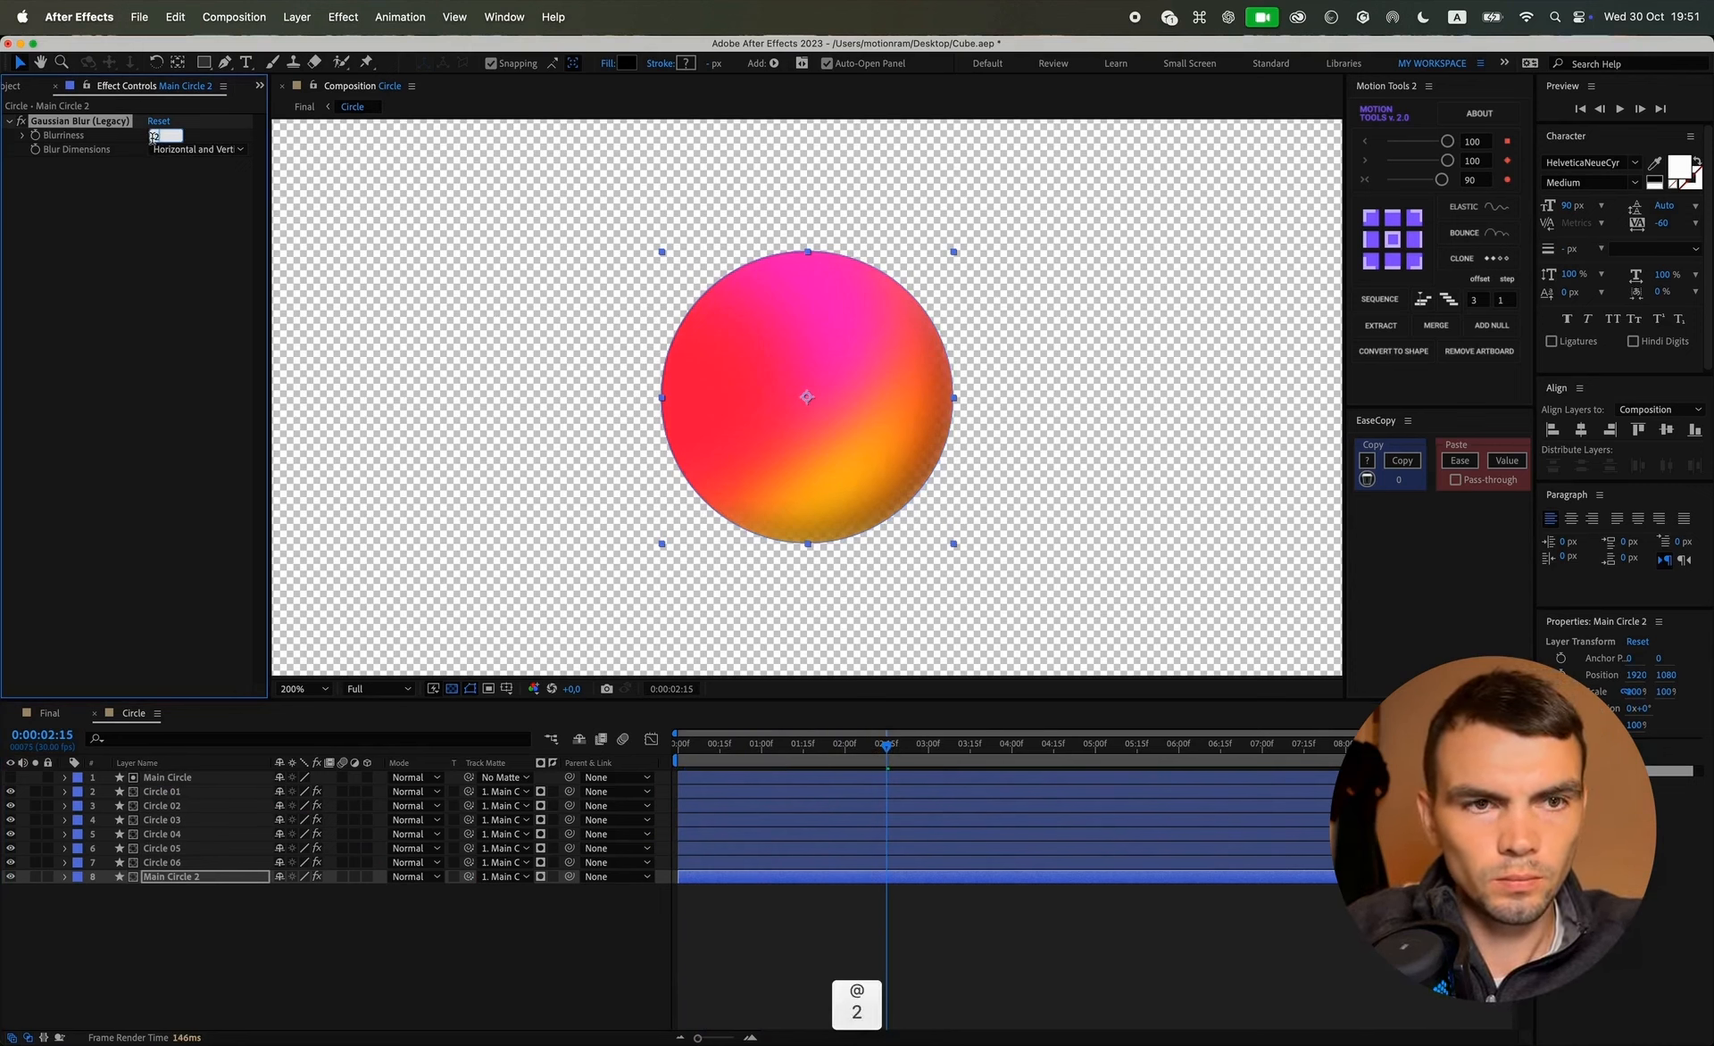
pyautogui.write('25')
pyautogui.click(747, 909)
pyautogui.moveTo(838, 735); pyautogui.dragTo(674, 739)
pyautogui.moveTo(678, 745); pyautogui.dragTo(983, 755)
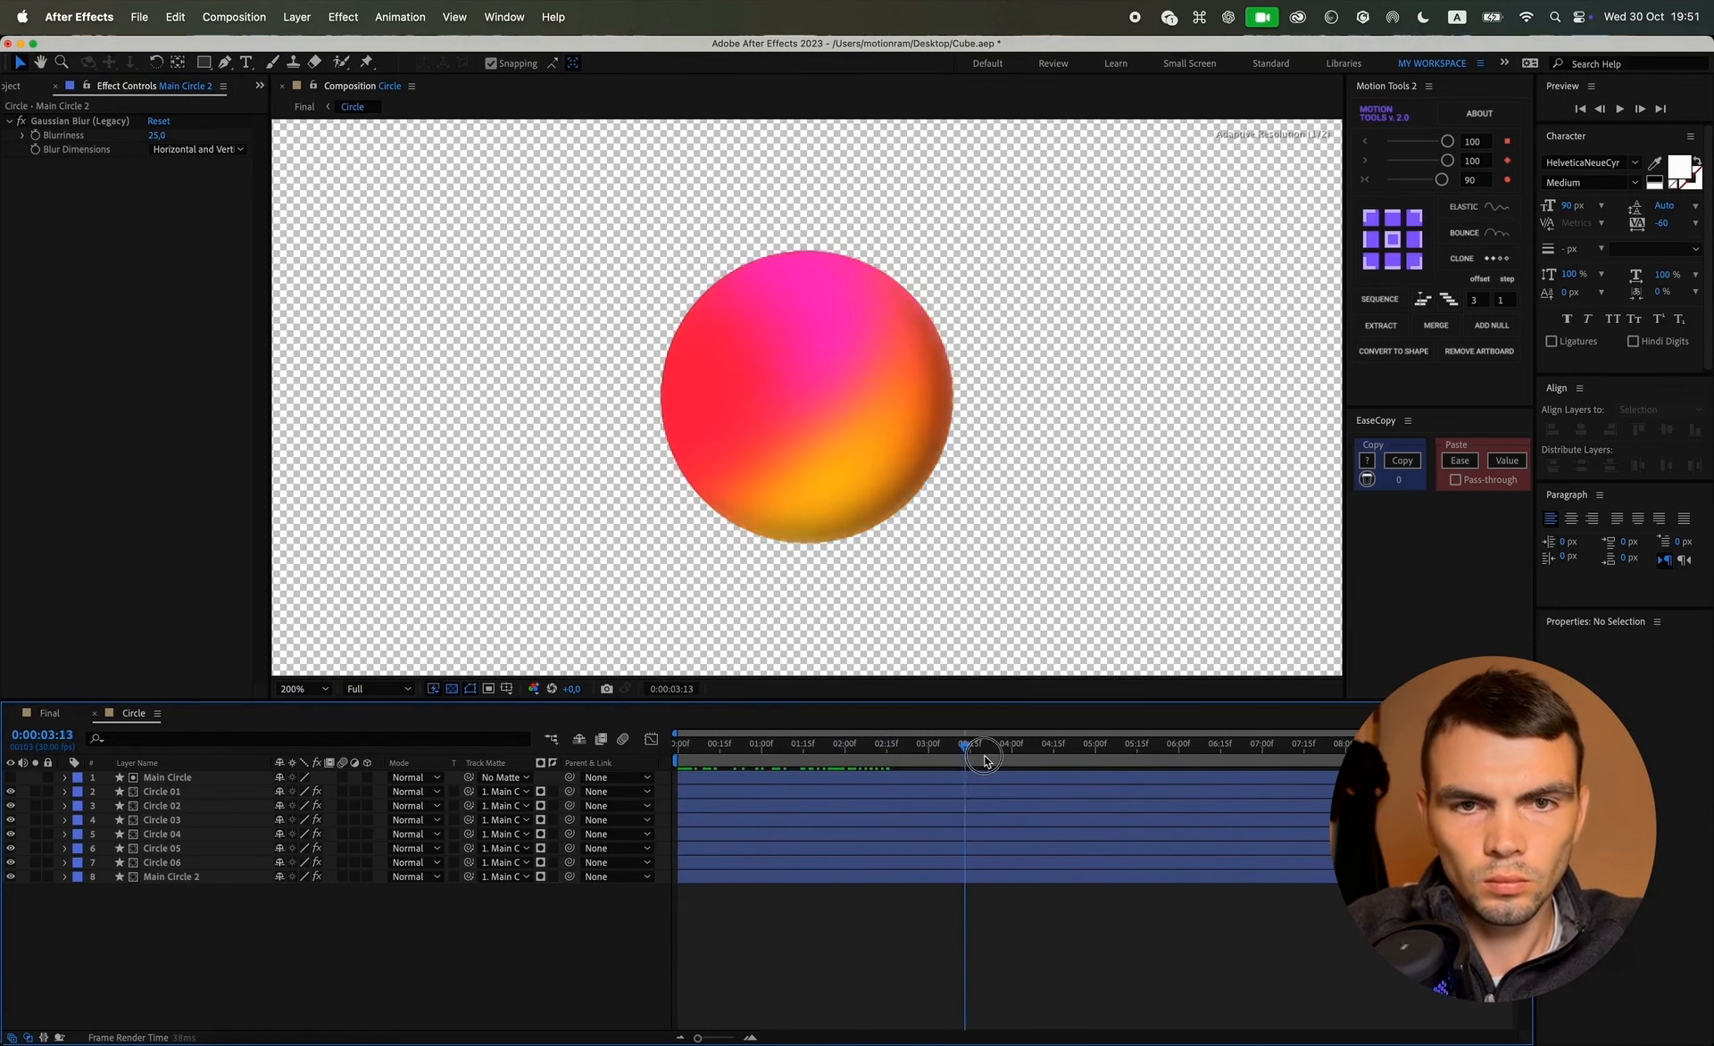
# Step: Return to the Final composition, make the Circle Glow layer visible and preview the cube animation
pyautogui.click(96, 714)
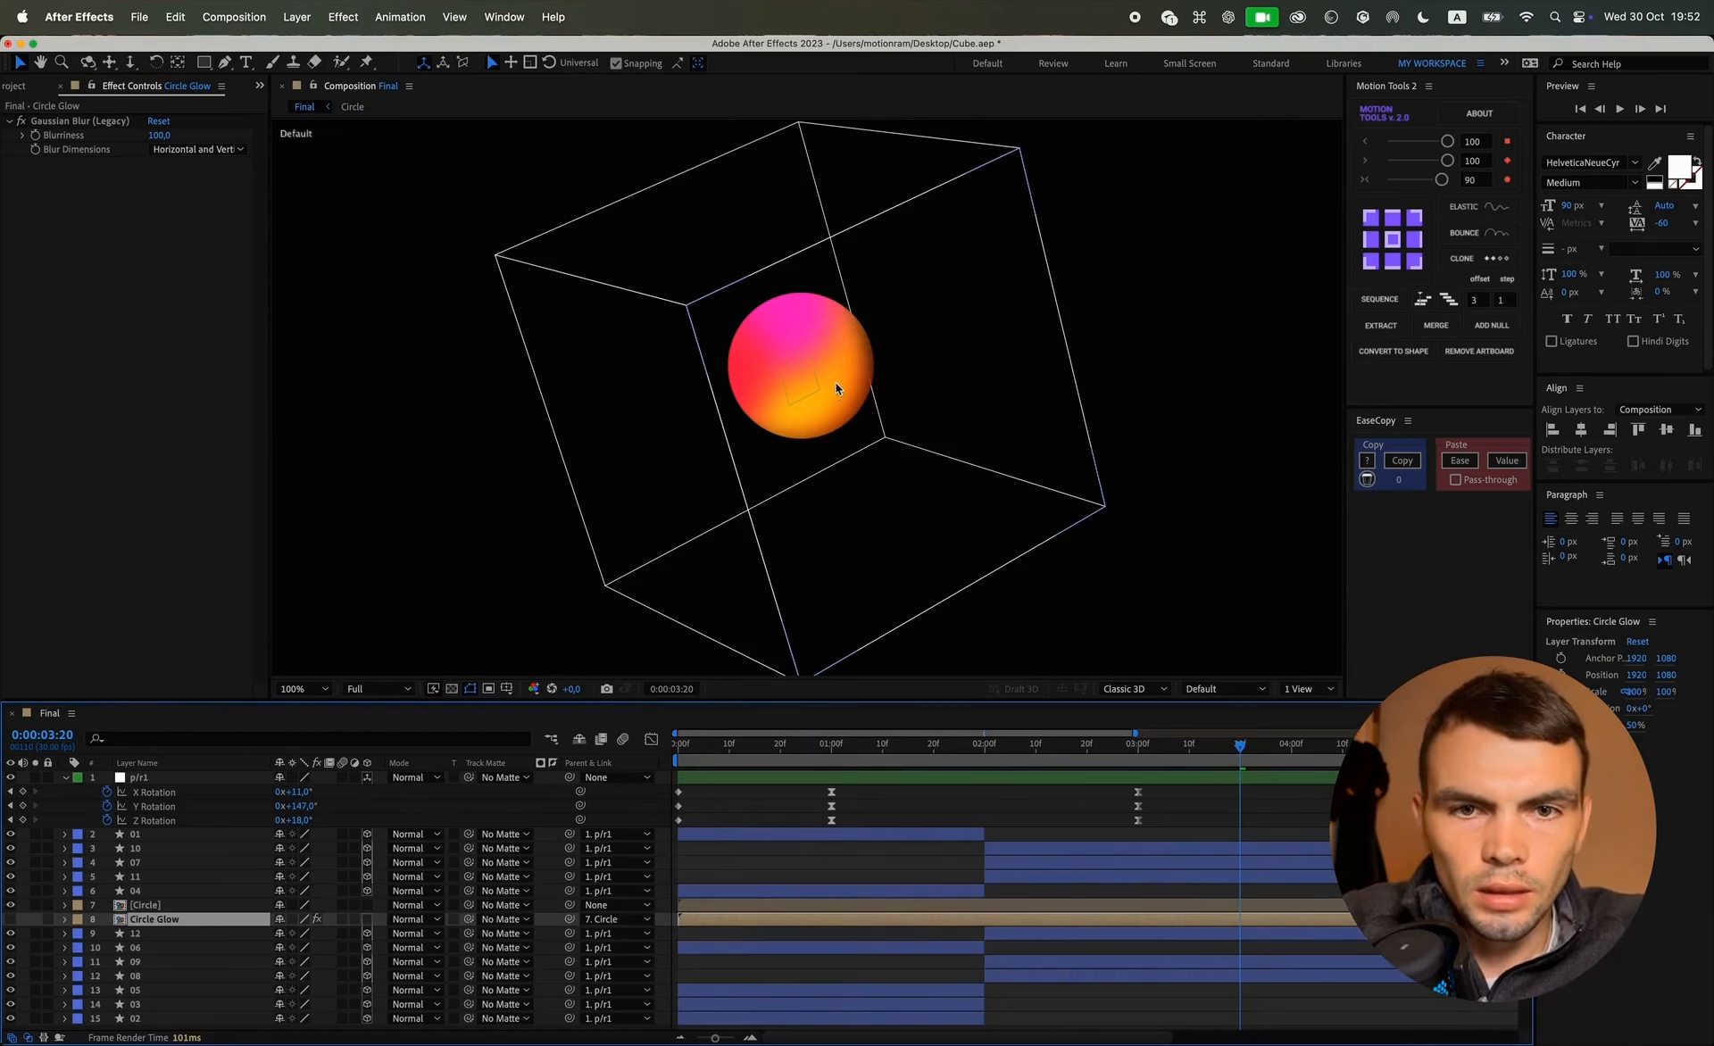
pyautogui.click(10, 921)
pyautogui.click(907, 864)
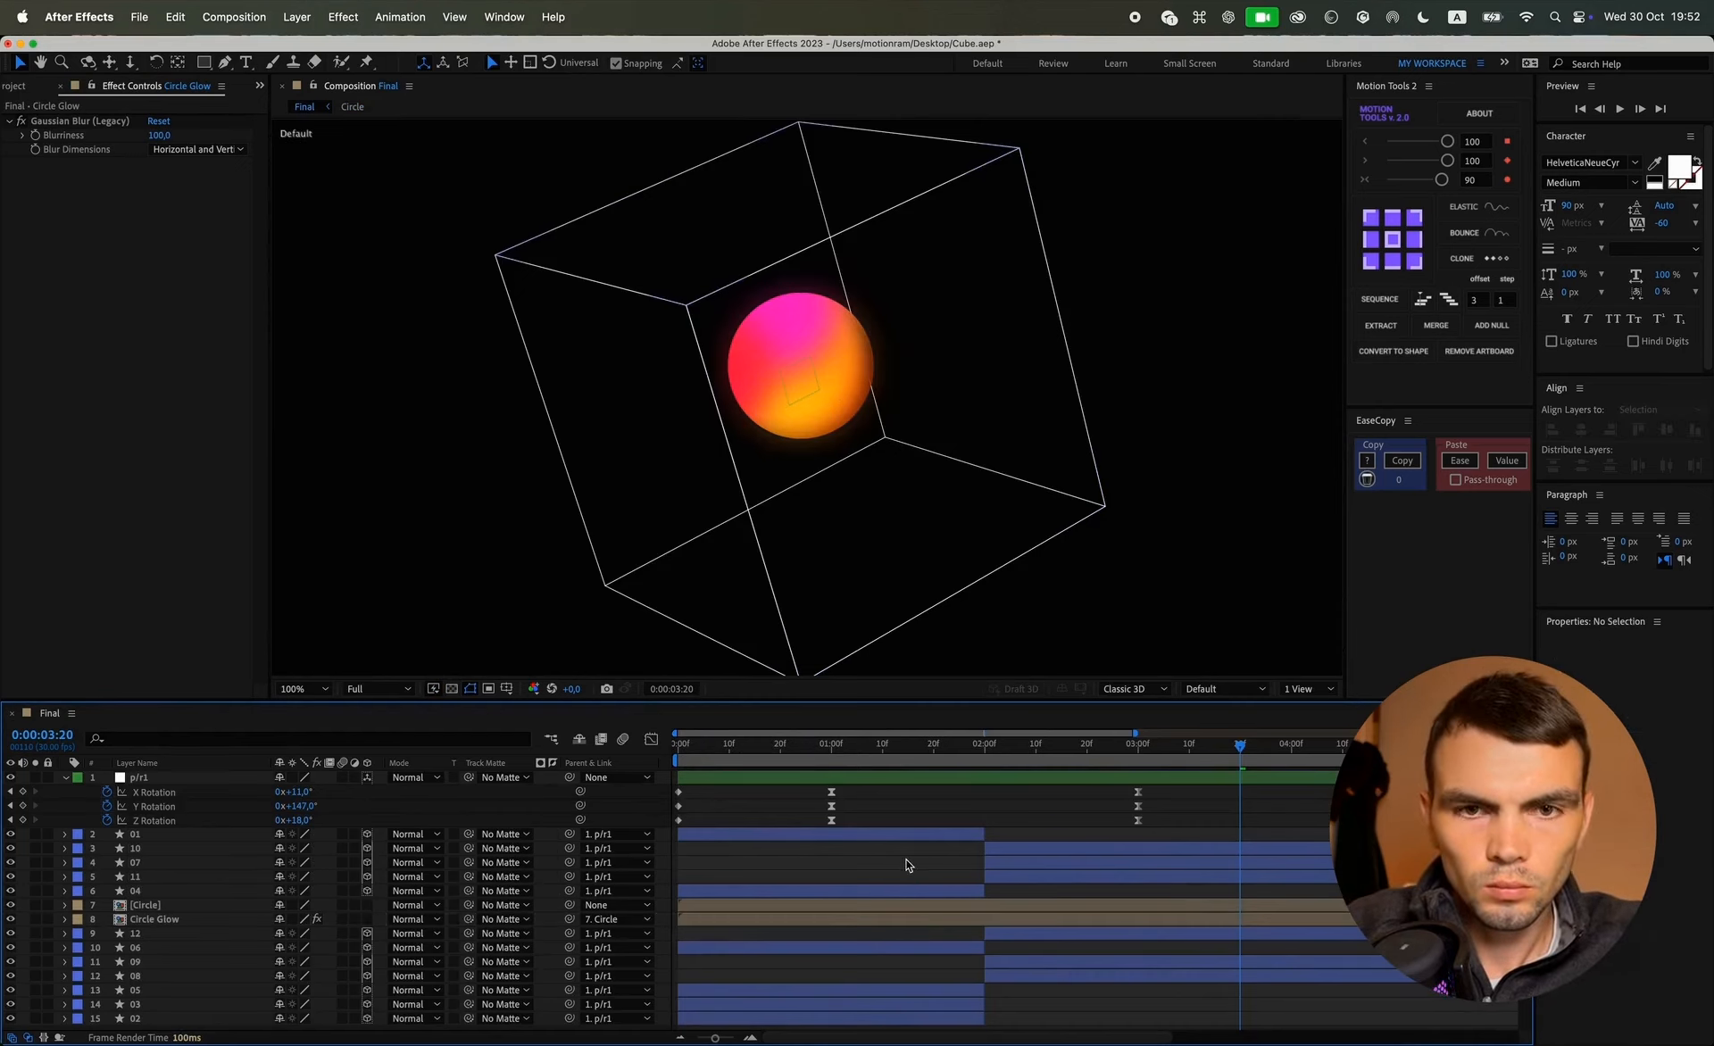
pyautogui.moveTo(1051, 756); pyautogui.dragTo(1032, 754)
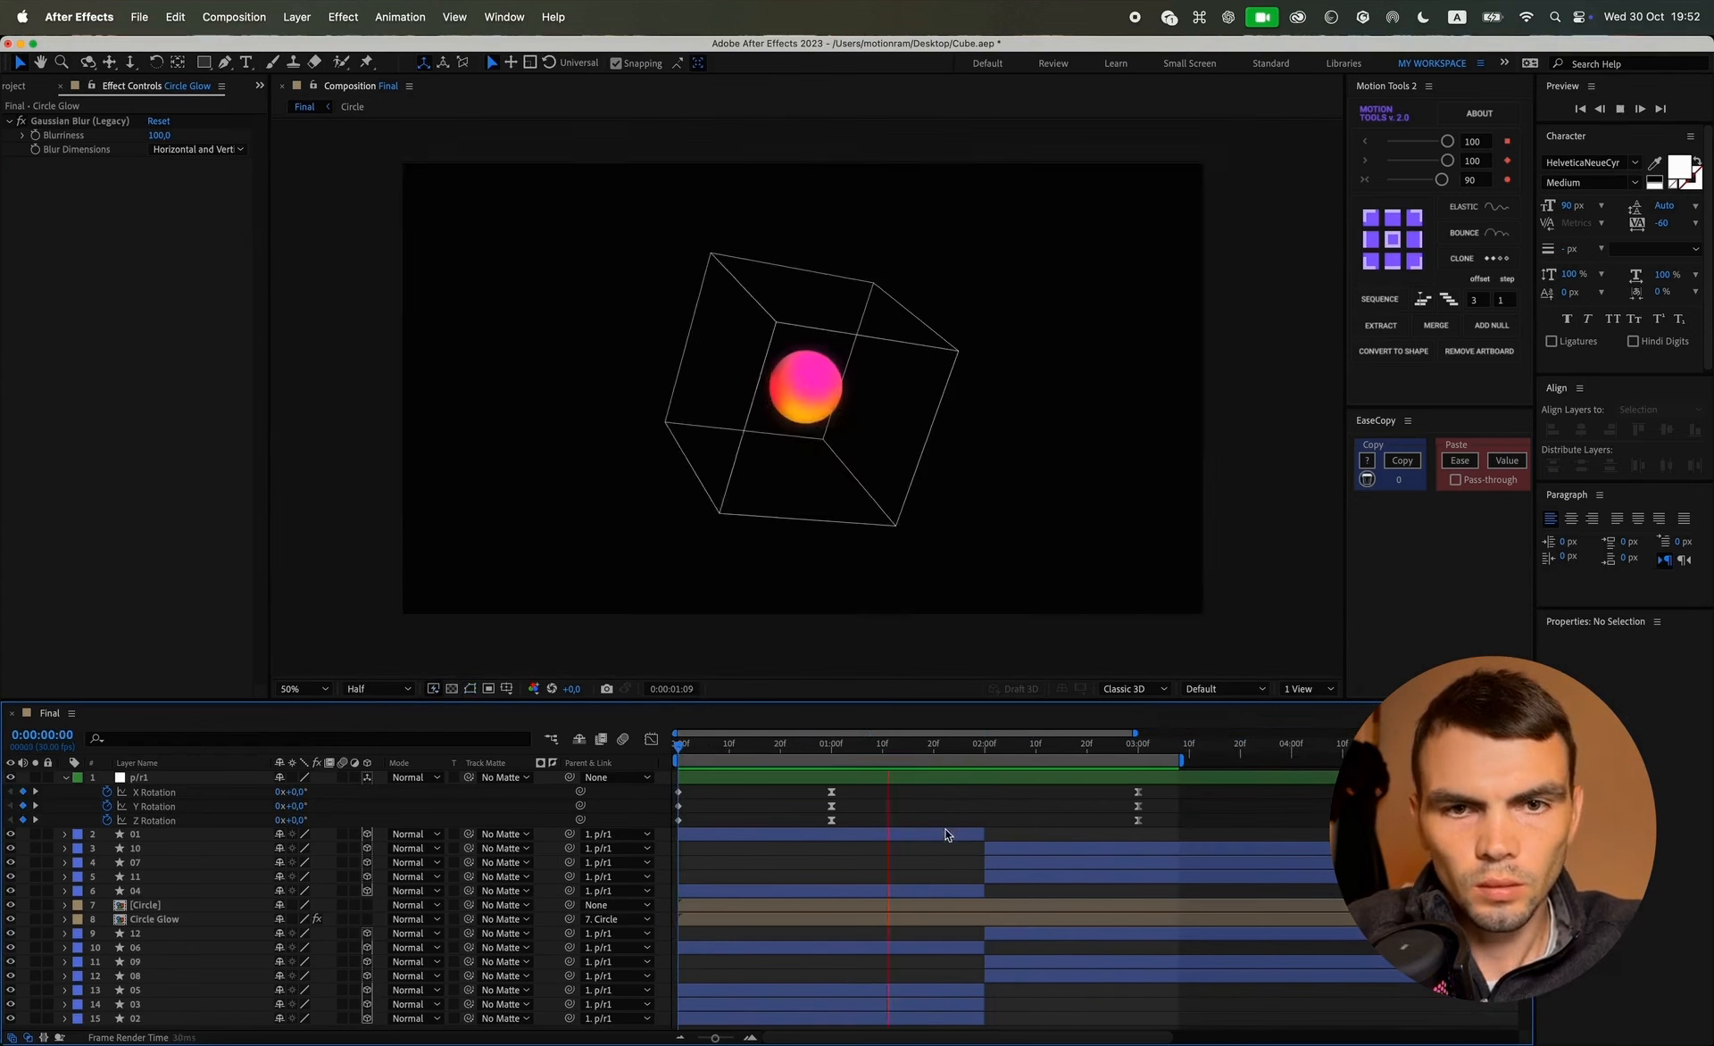
pyautogui.press('space')
# Step: Lock outgoing to incoming velocity for p/r1's X, Y and Z Rotation keyframes at 0:00:01:00
pyautogui.moveTo(837, 754); pyautogui.dragTo(813, 823)
pyautogui.rightClick(830, 801)
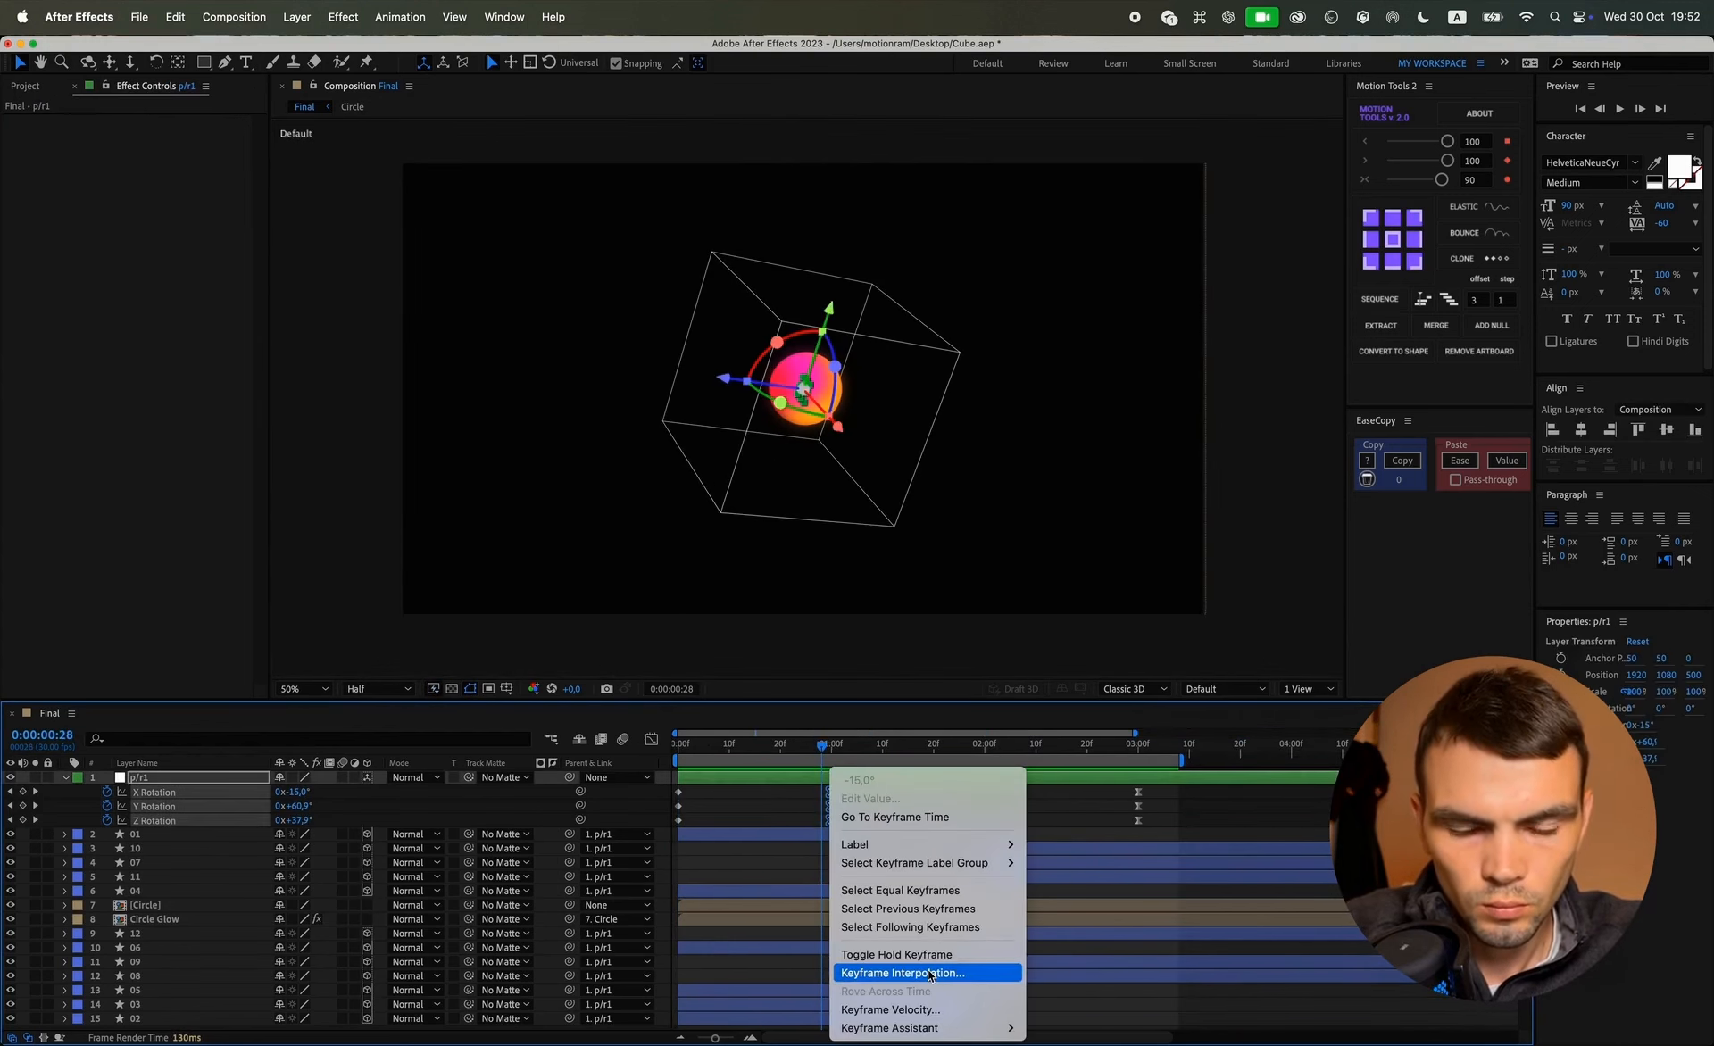
pyautogui.click(652, 744)
pyautogui.click(652, 744)
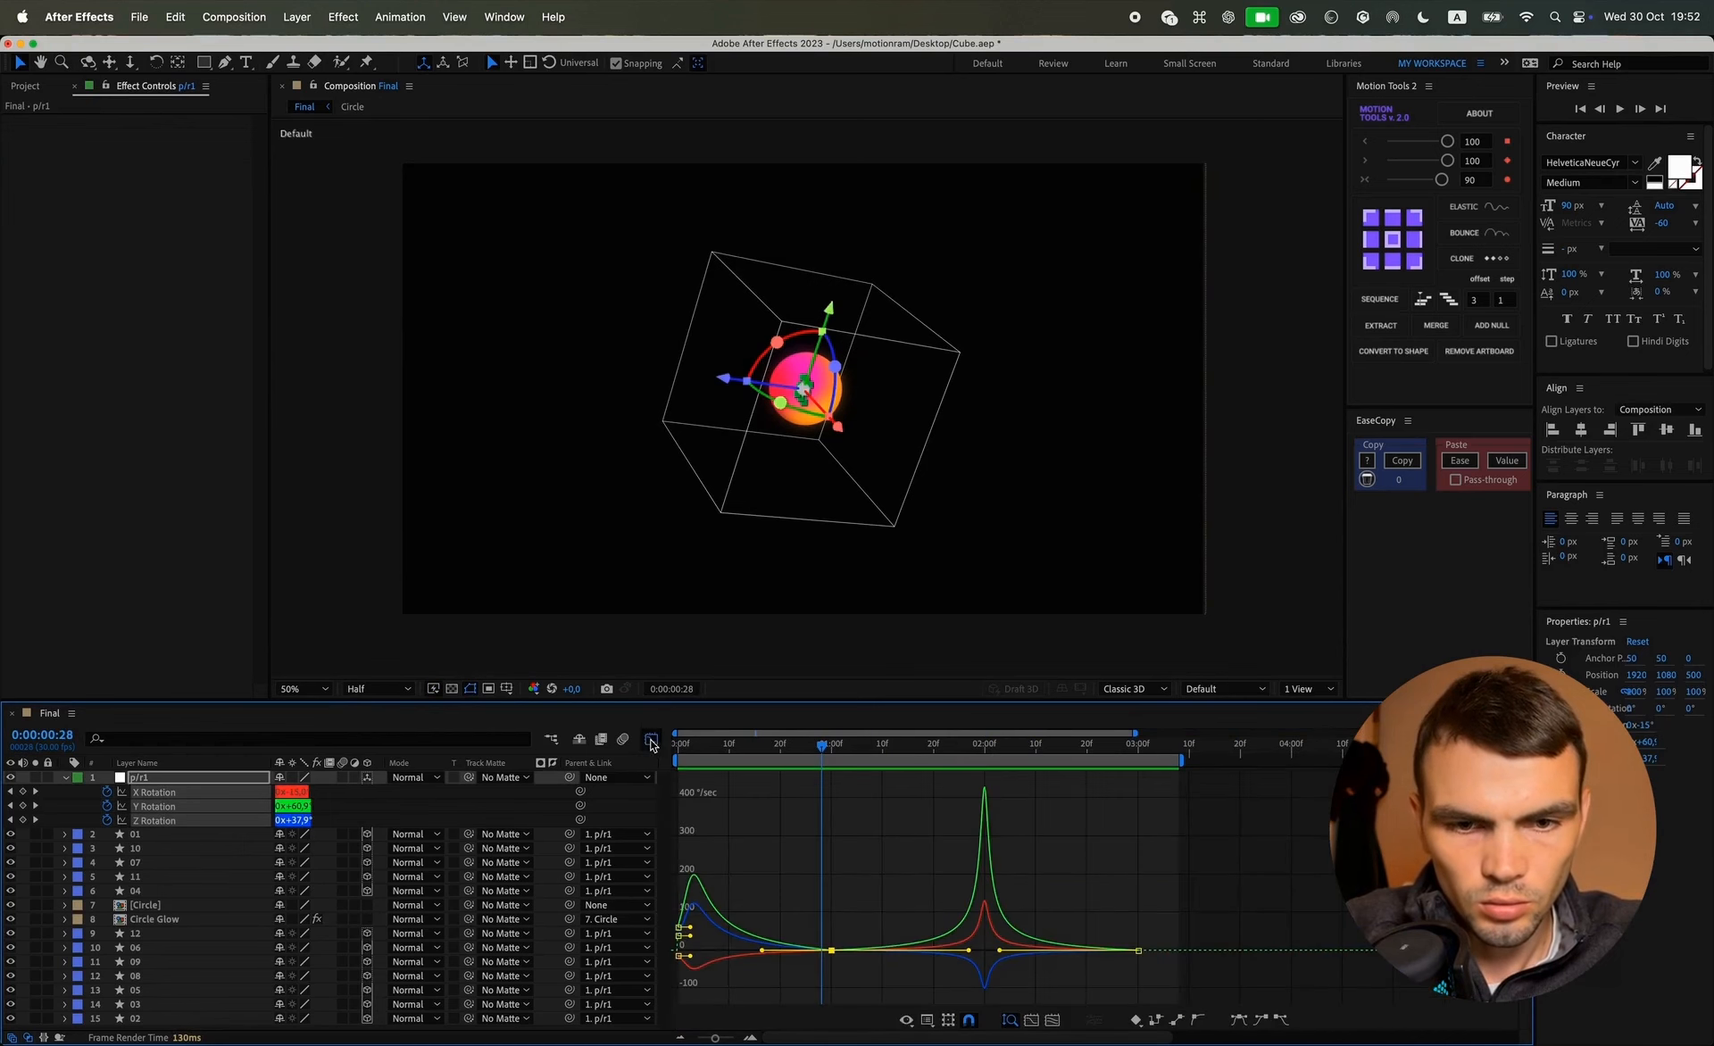
pyautogui.rightClick(839, 951)
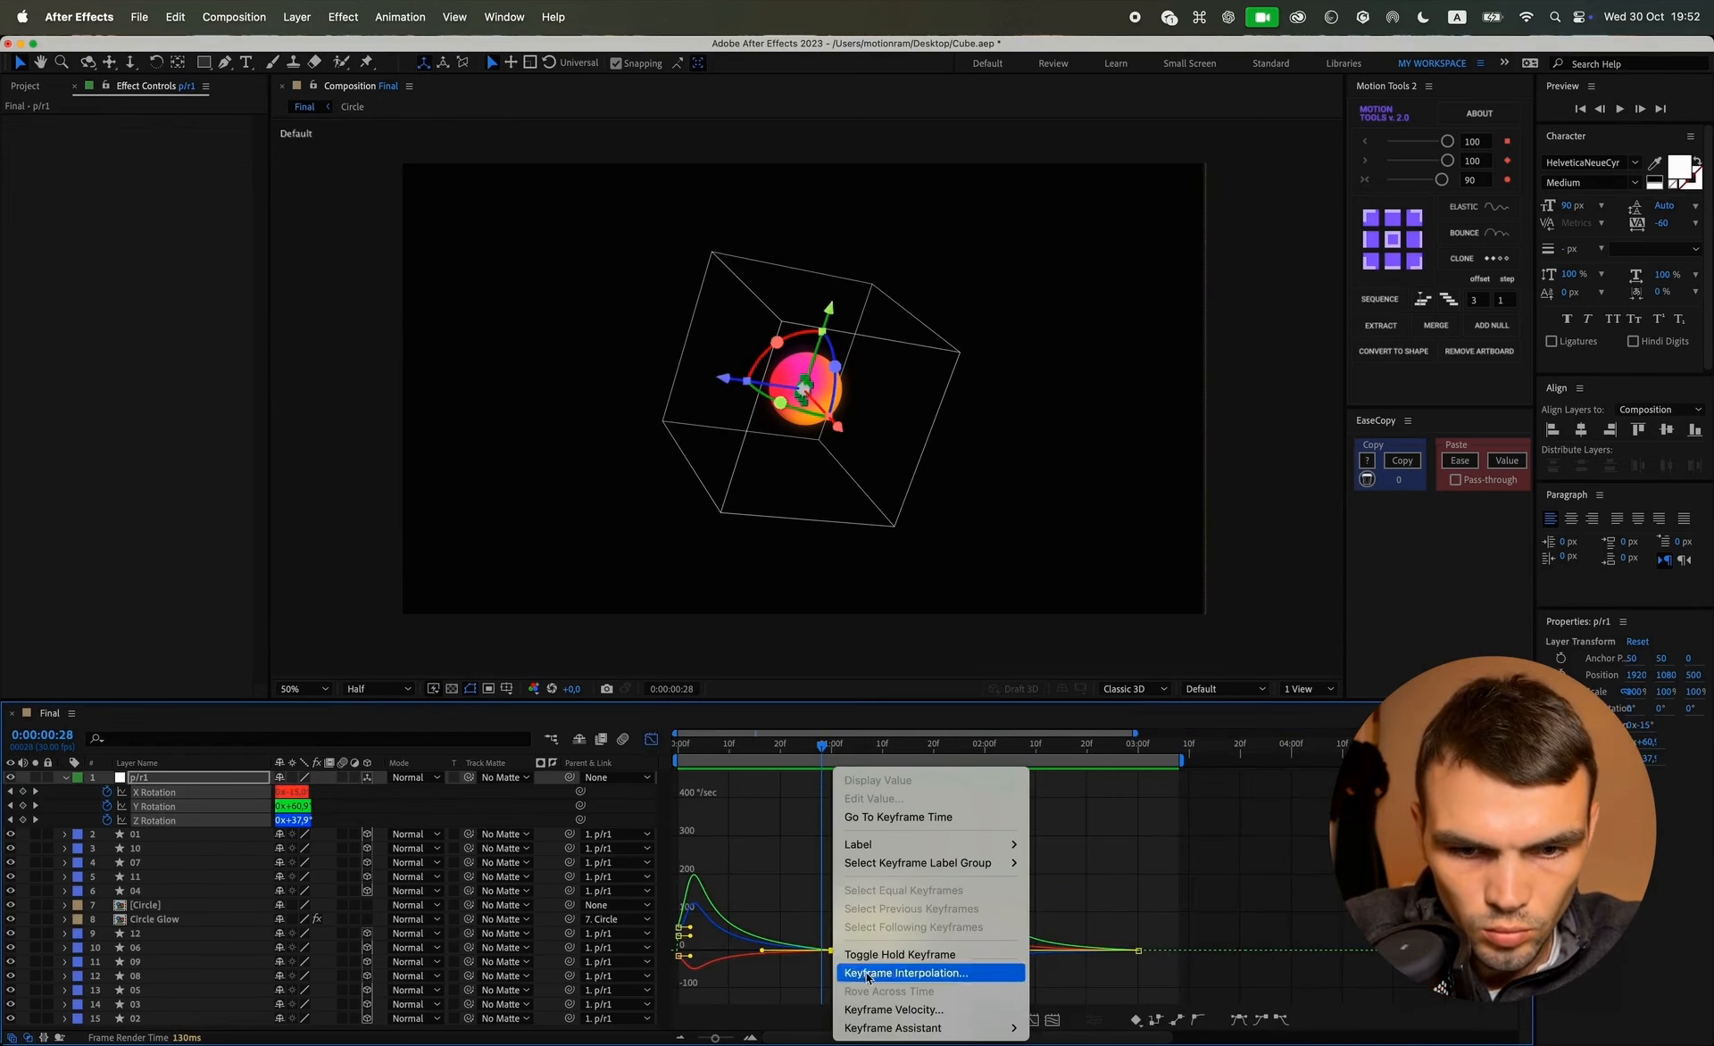
pyautogui.click(890, 1011)
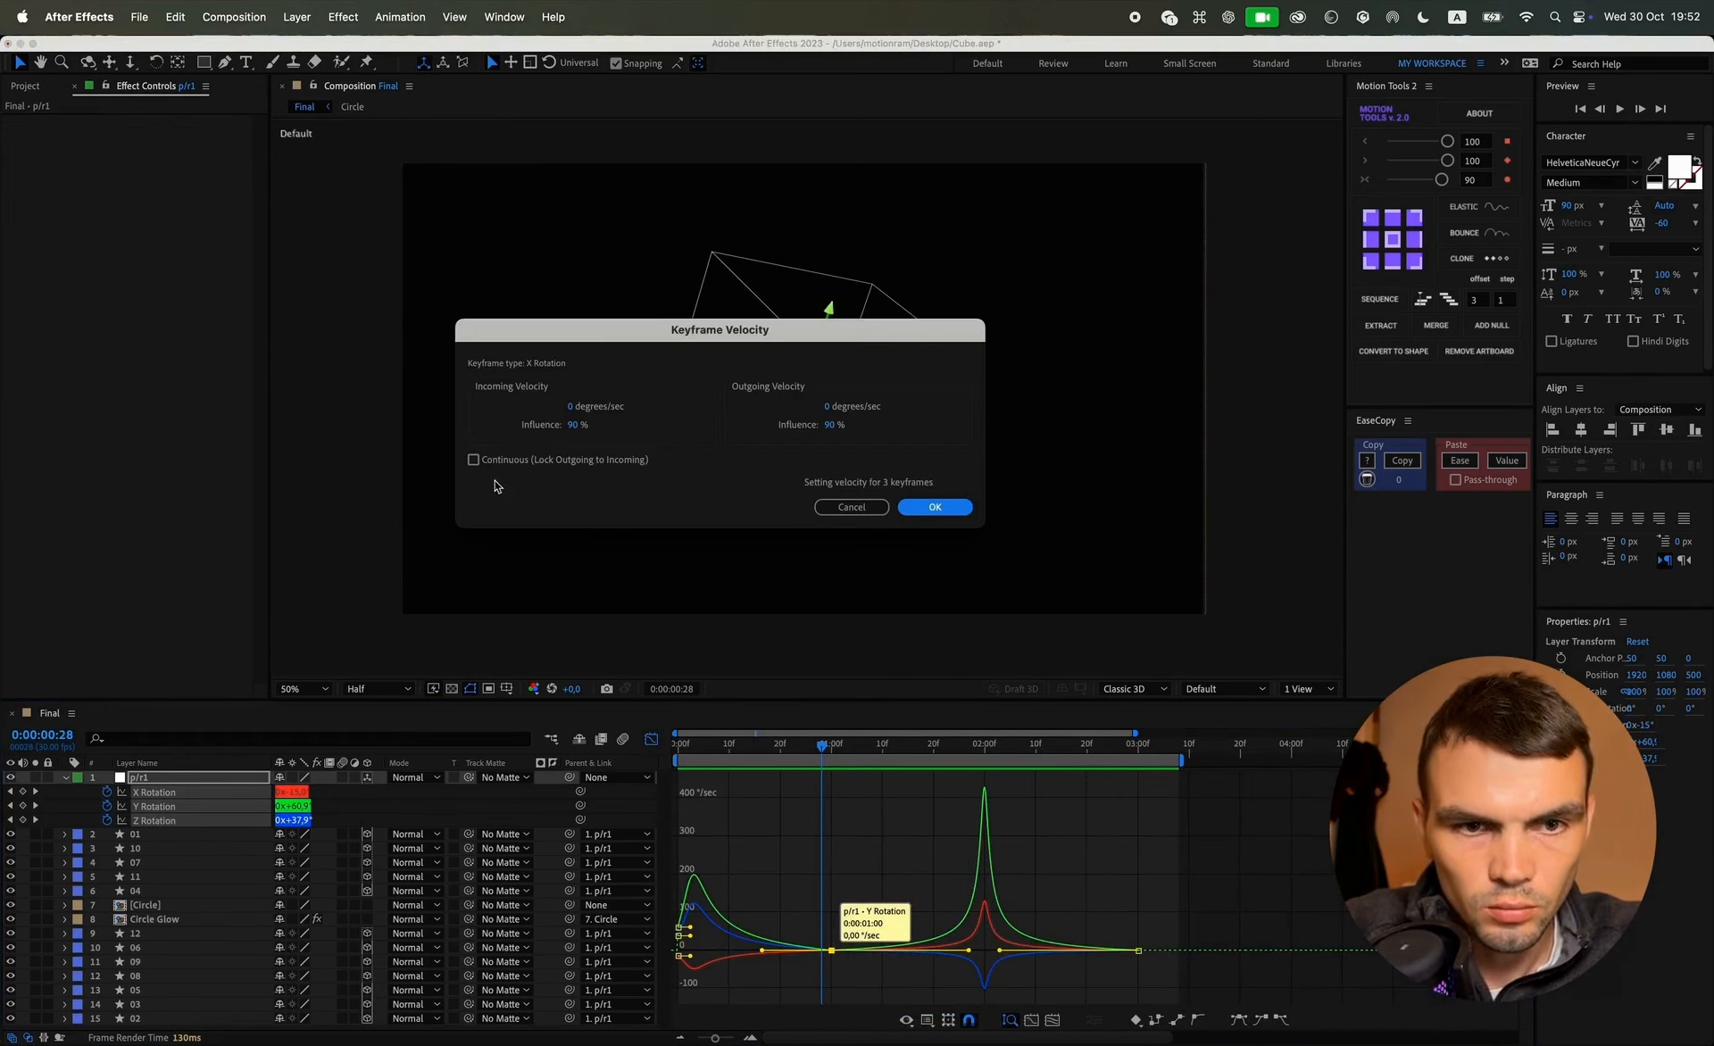
pyautogui.click(934, 507)
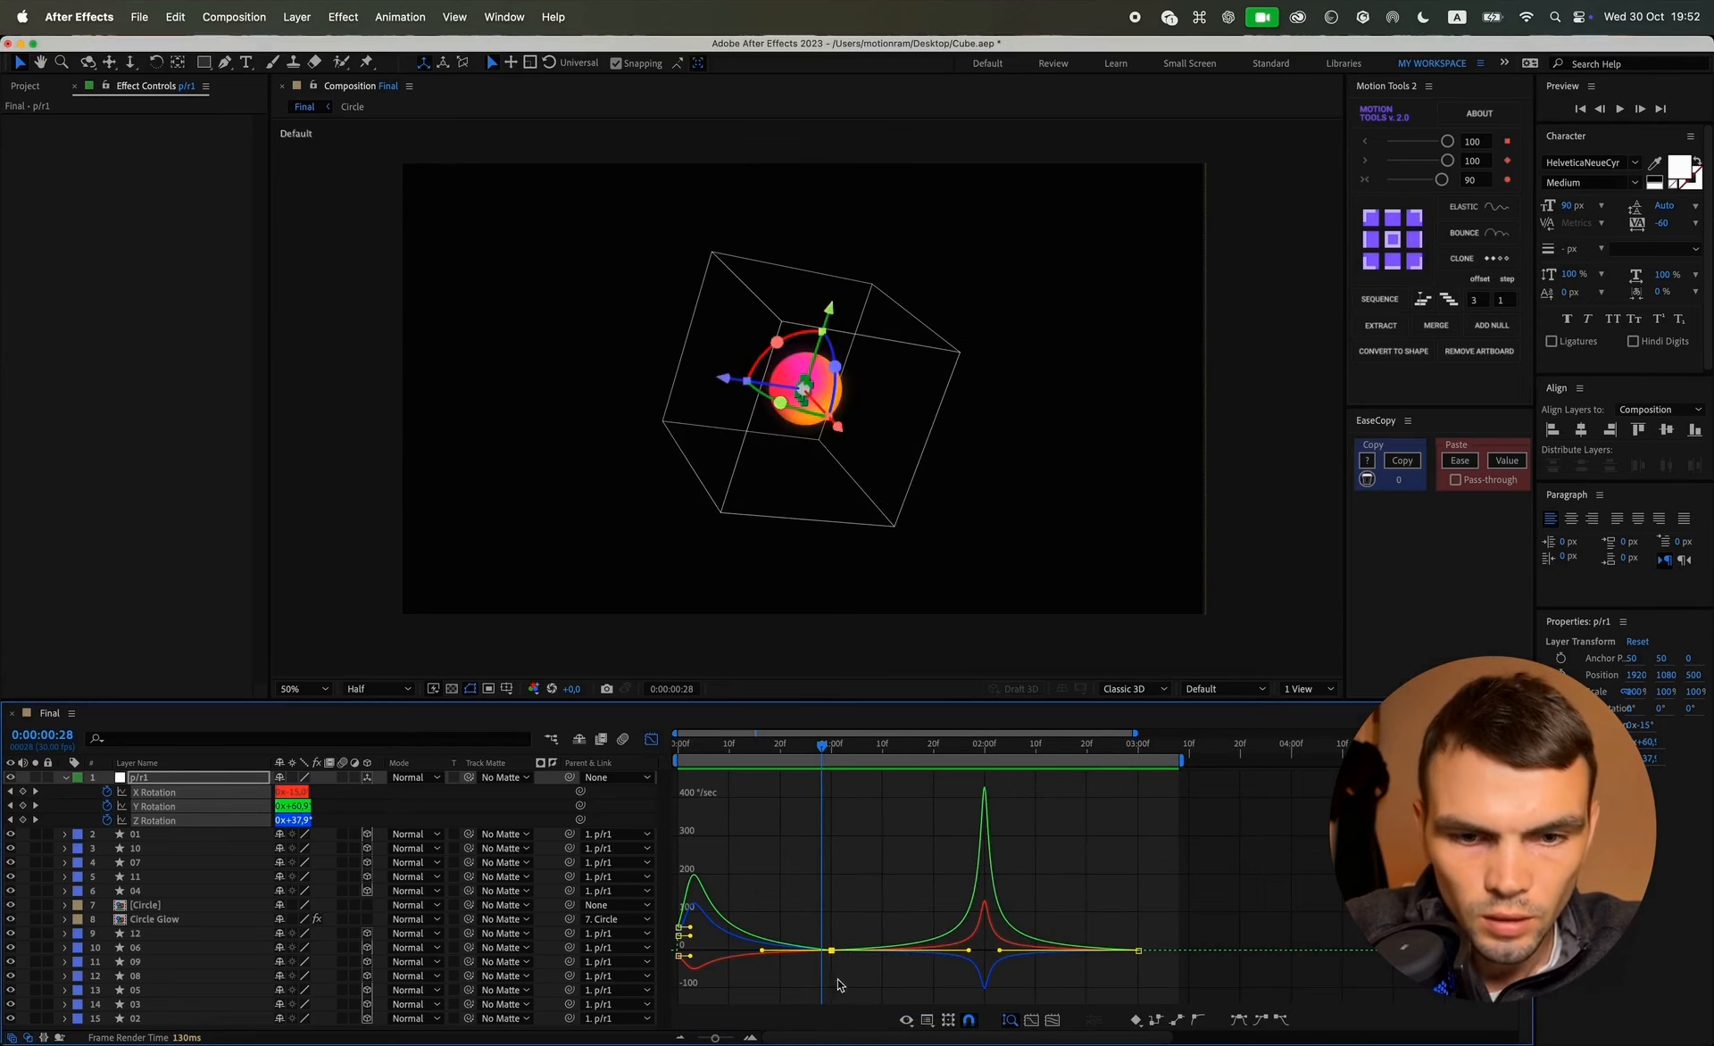
# Step: Try raising the rotation keyframes' speed at 0:00:01:00 to about 10.8 °/sec in the speed graph and preview the cube
pyautogui.click(833, 952)
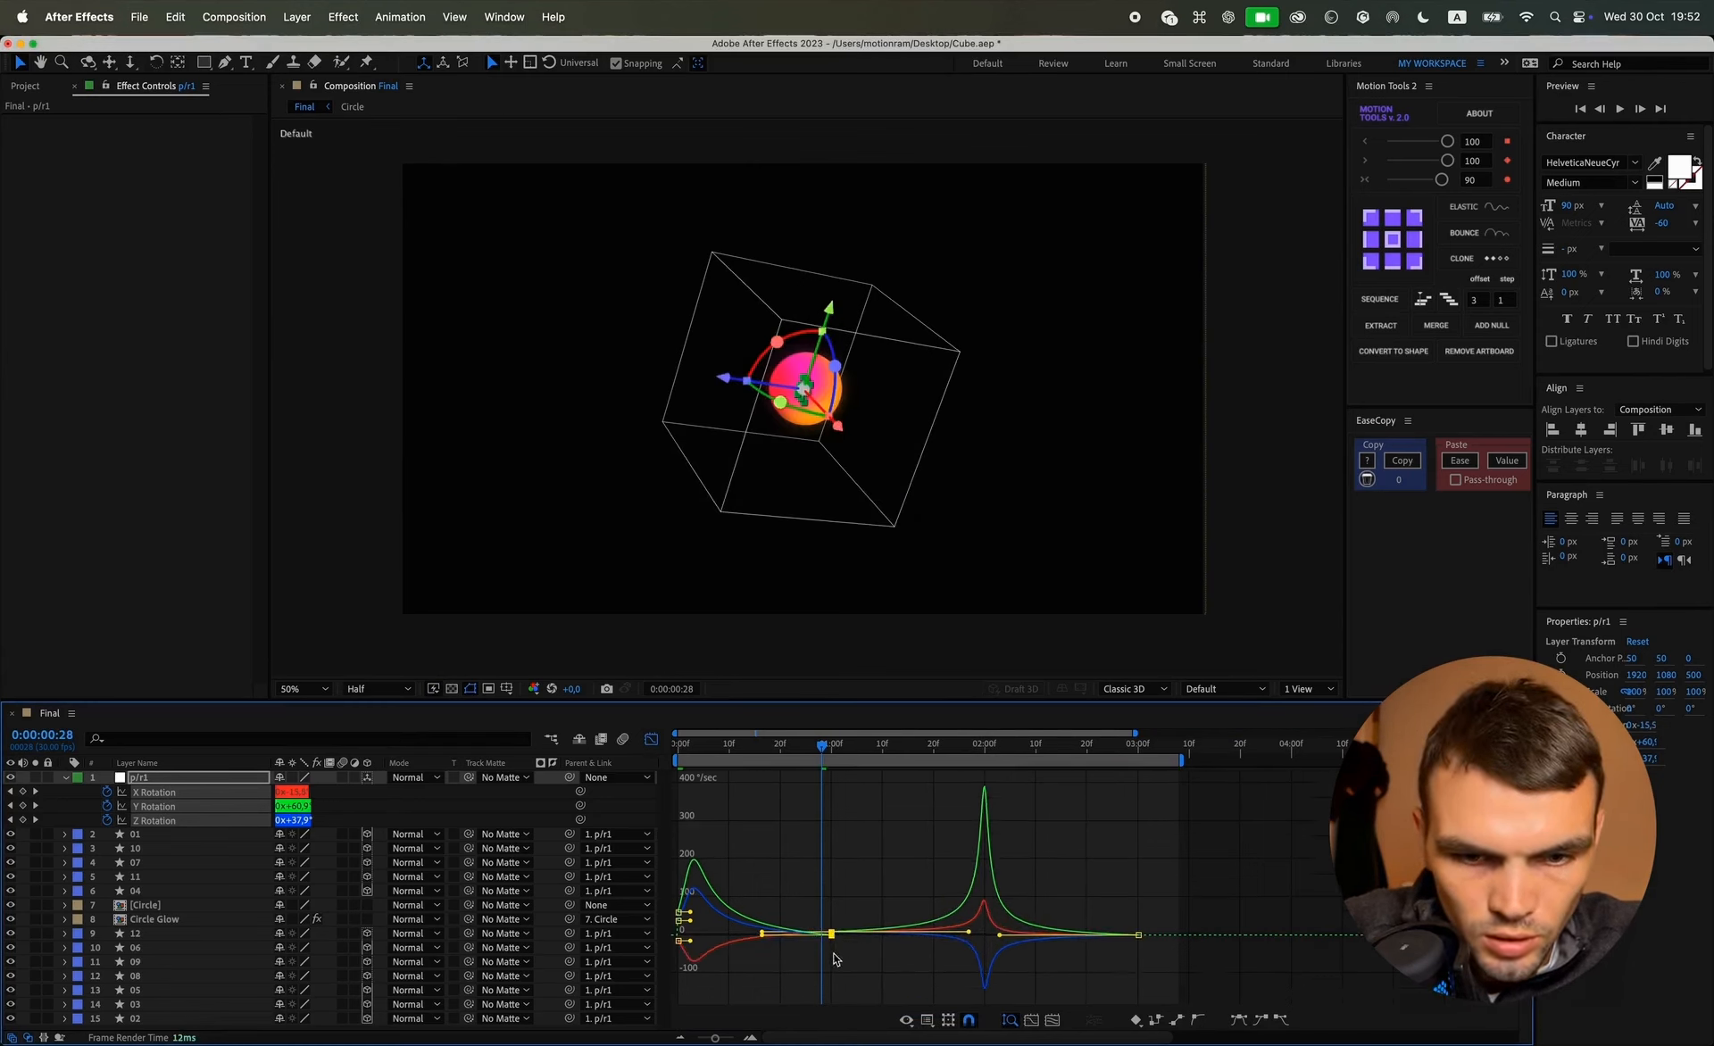
pyautogui.moveTo(832, 937)
pyautogui.mouseDown()
pyautogui.moveTo(844, 848)
pyautogui.moveTo(844, 962)
pyautogui.moveTo(846, 945)
pyautogui.mouseUp()
pyautogui.keyDown('alt'); pyautogui.scroll(5, 839, 942); pyautogui.keyUp('alt')
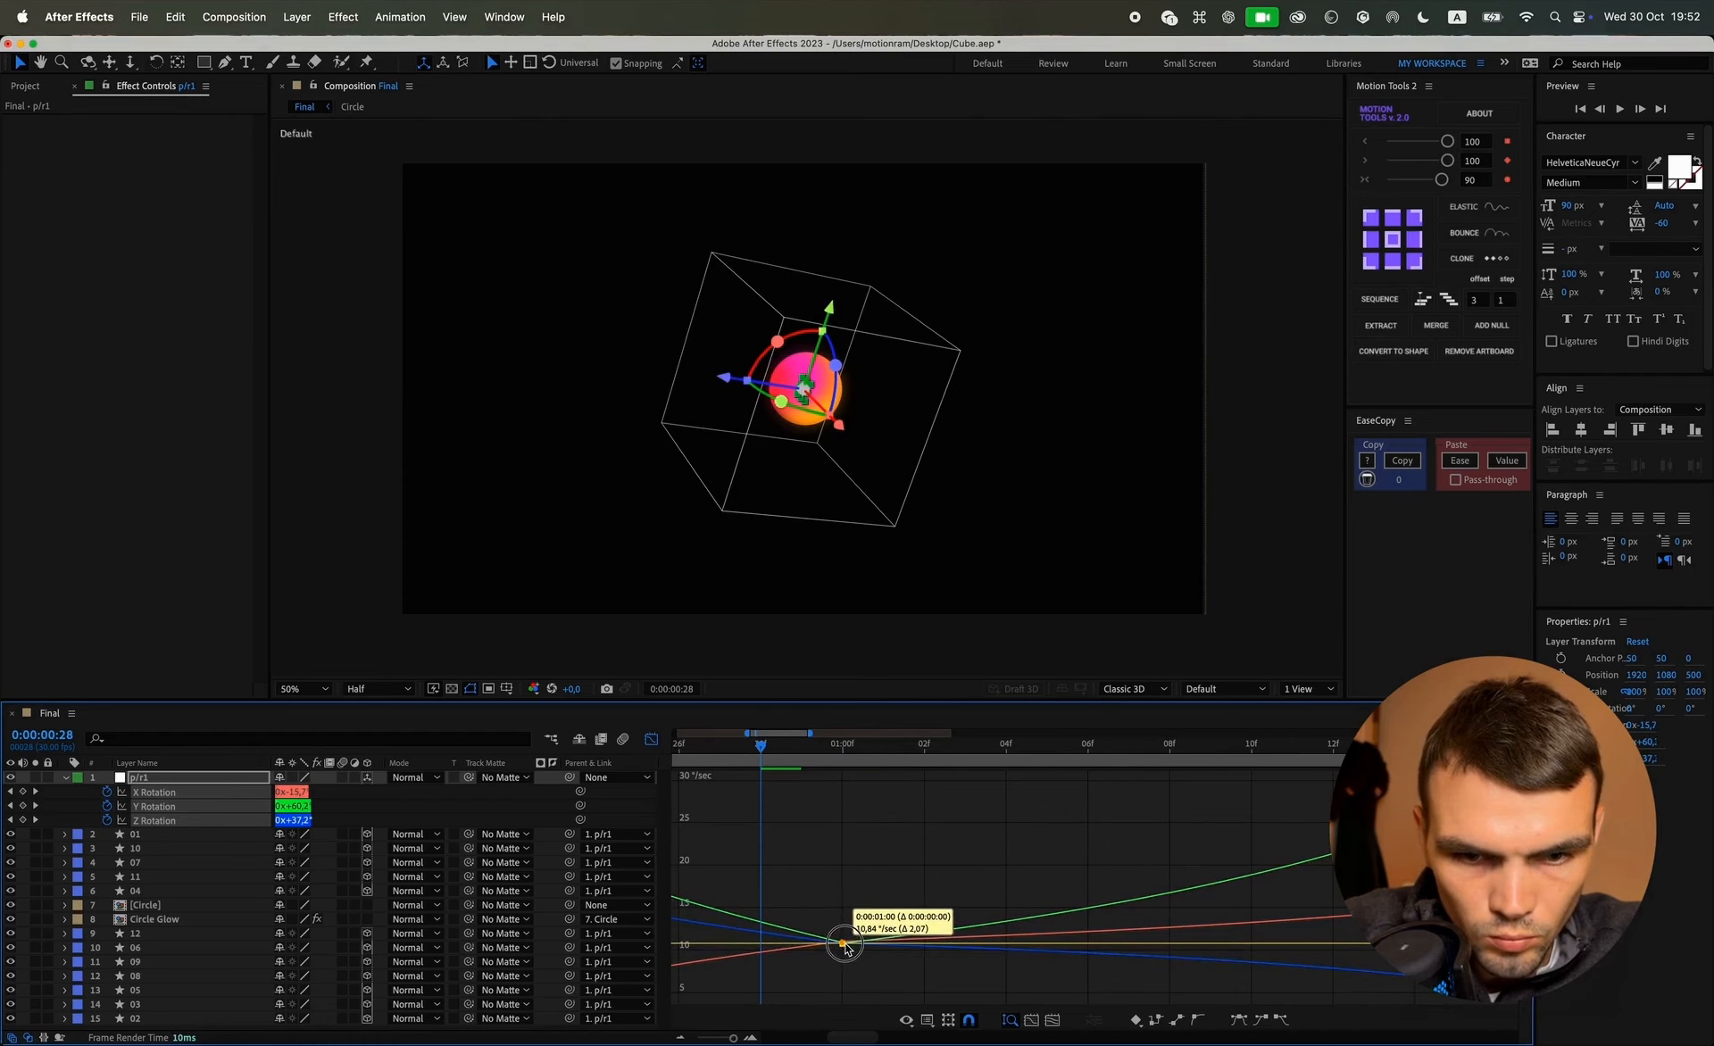
pyautogui.press(';')
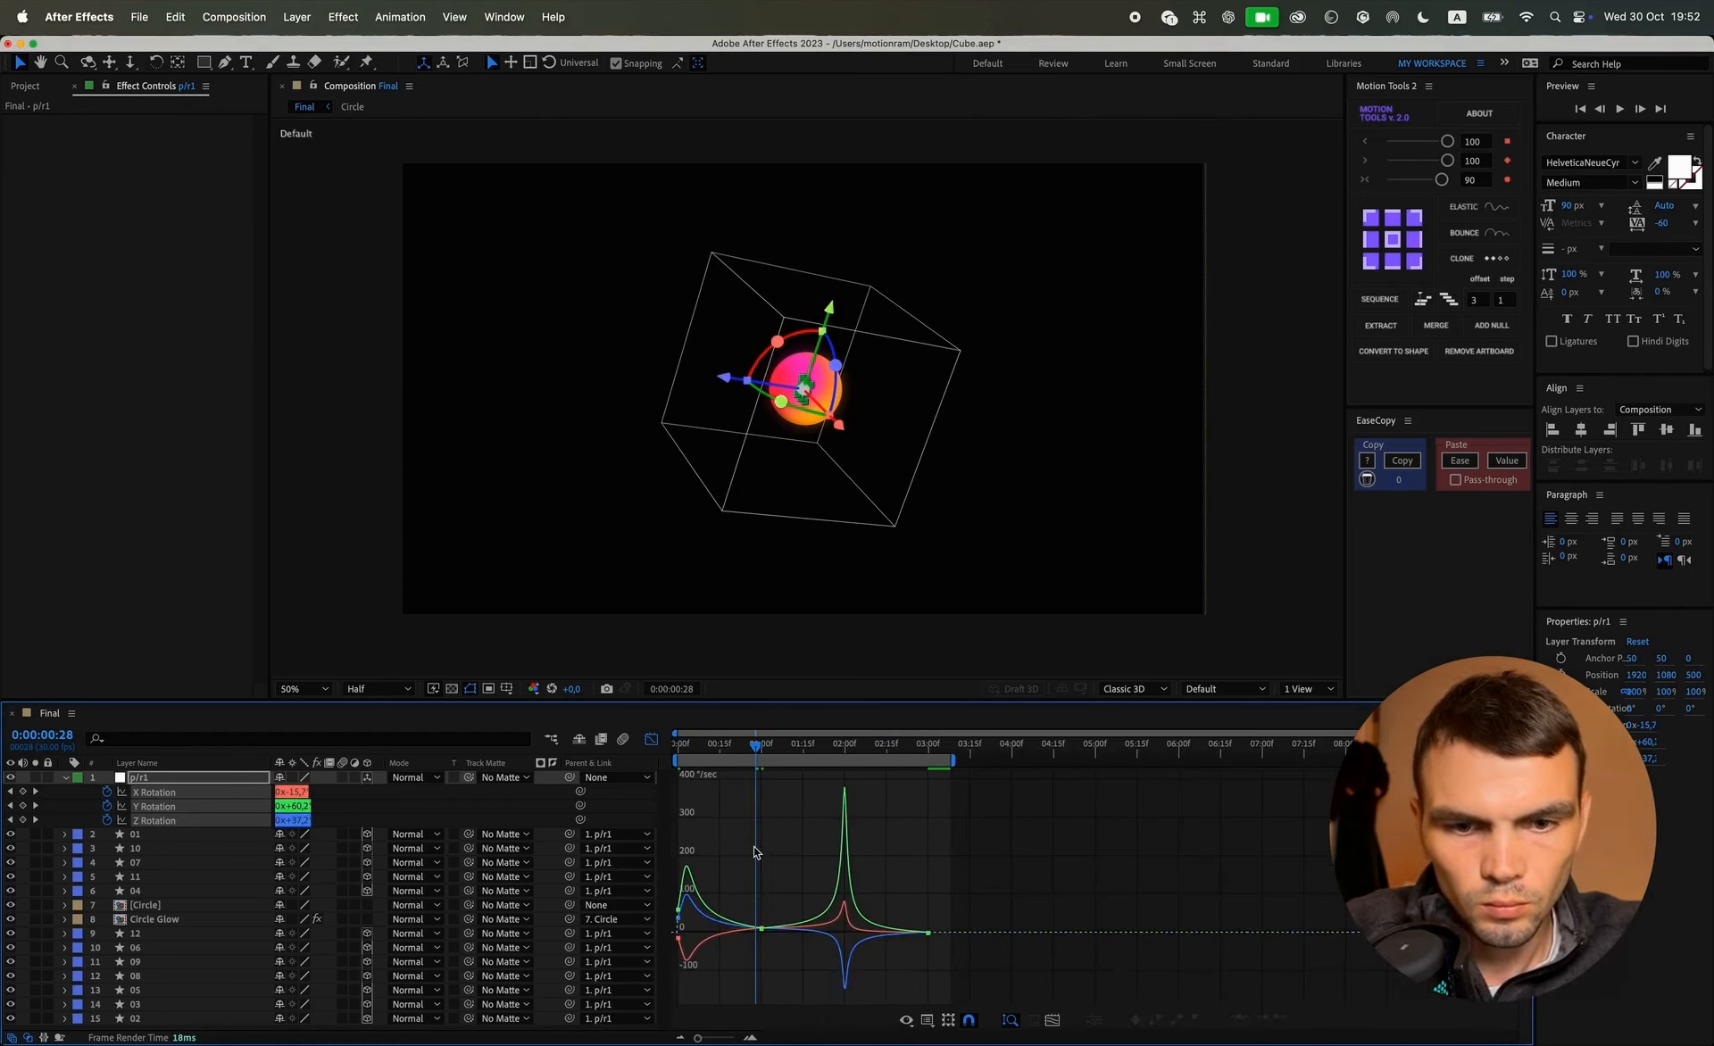
pyautogui.moveTo(737, 752); pyautogui.dragTo(678, 750)
pyautogui.press('space')
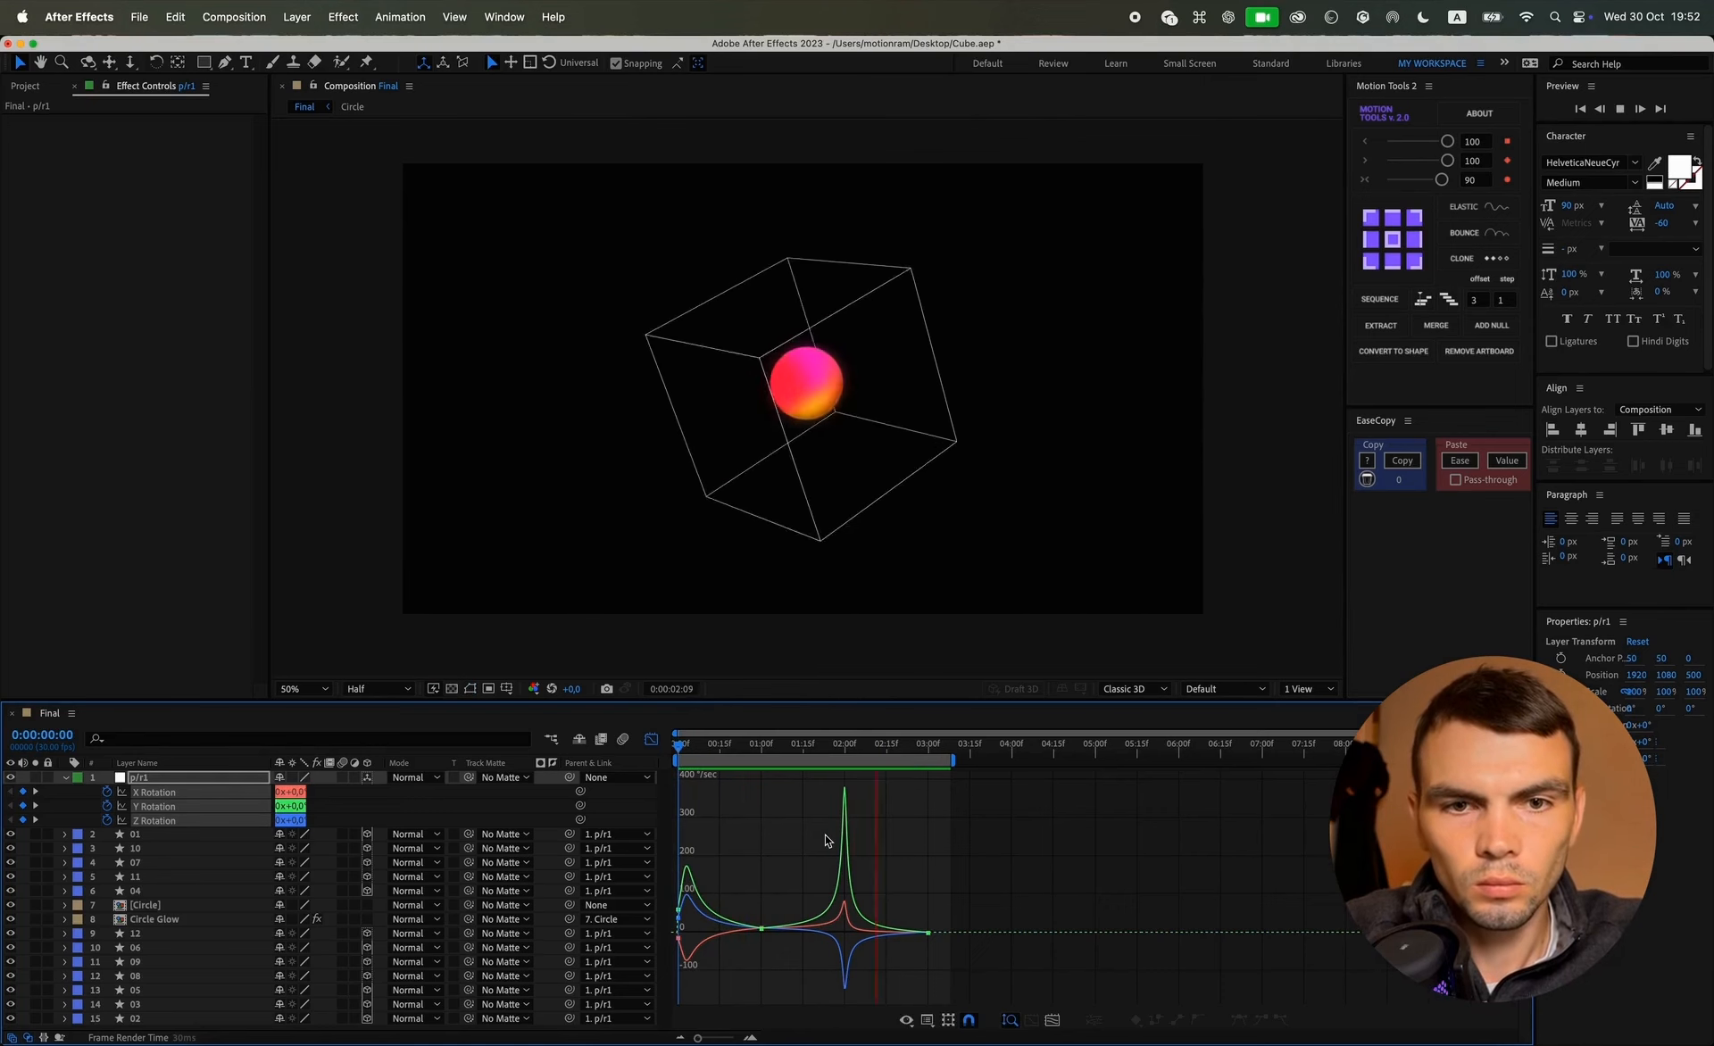
pyautogui.press('space')
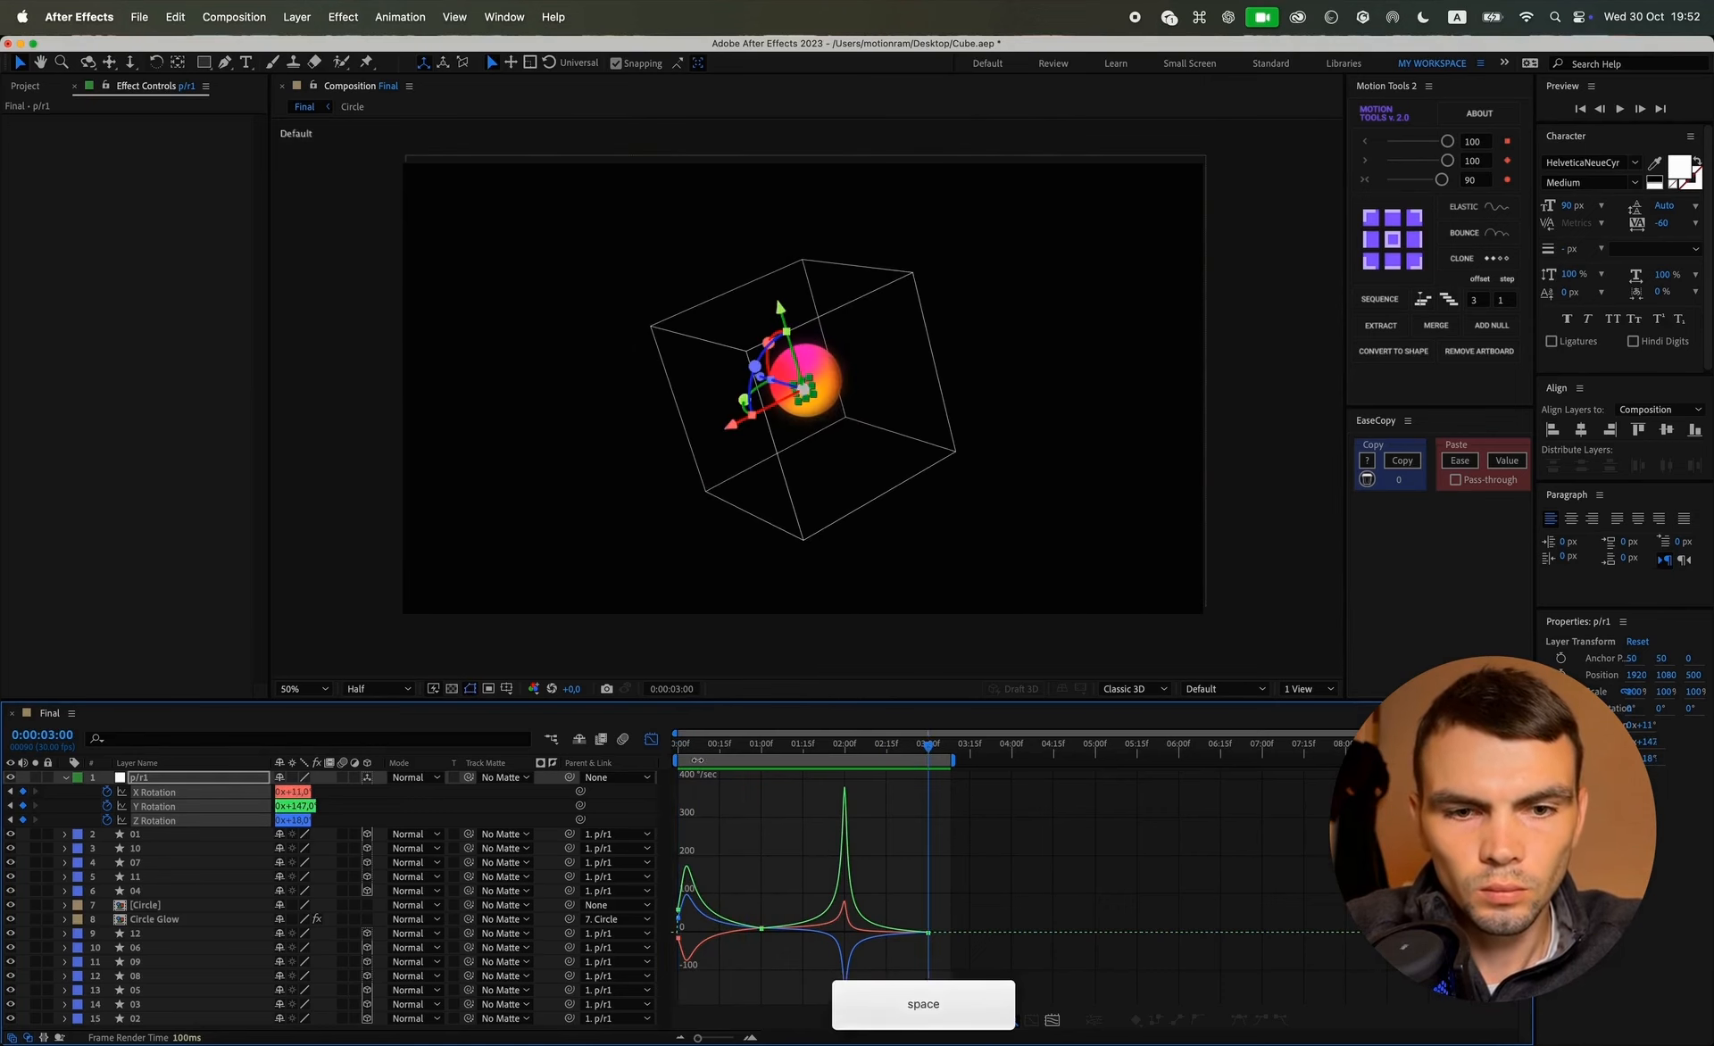
# Step: Try a small further adjustment of the rotation keyframes' speed at 0:00:01:00 and preview the motion again
pyautogui.click(770, 930)
pyautogui.scroll(5, 770, 930)
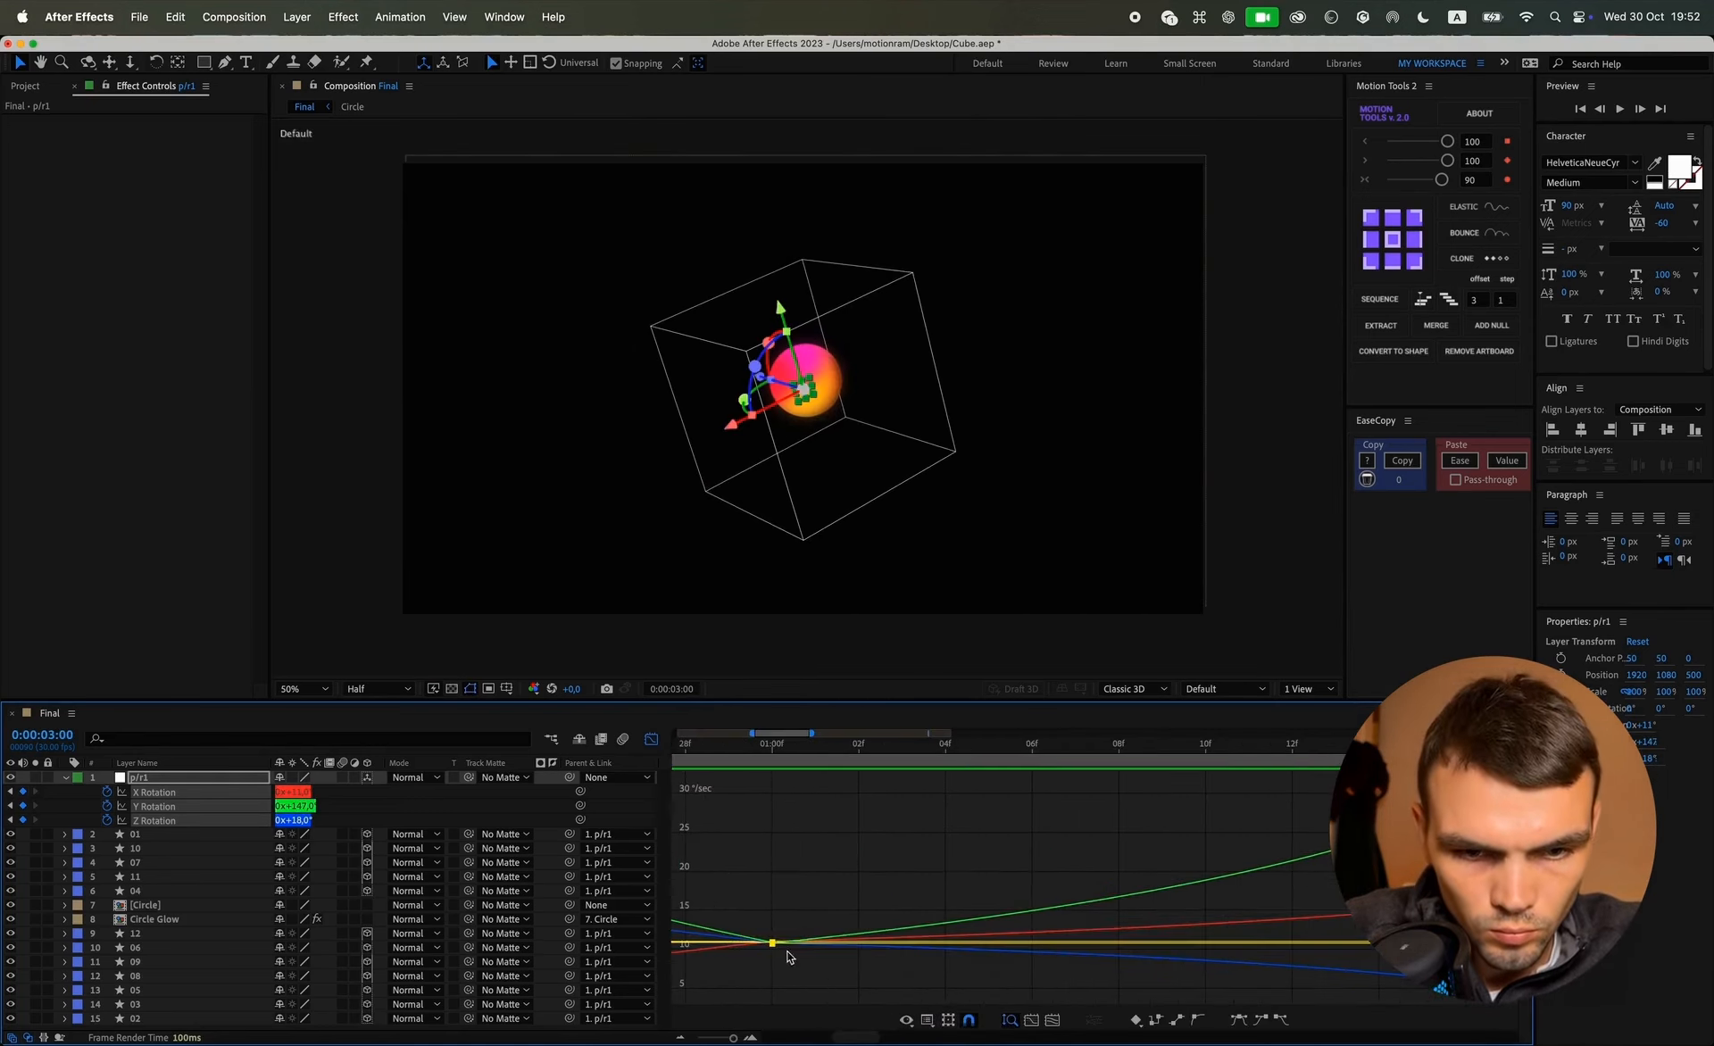
pyautogui.moveTo(774, 945)
pyautogui.moveTo(774, 946); pyautogui.dragTo(772, 945)
pyautogui.press(';')
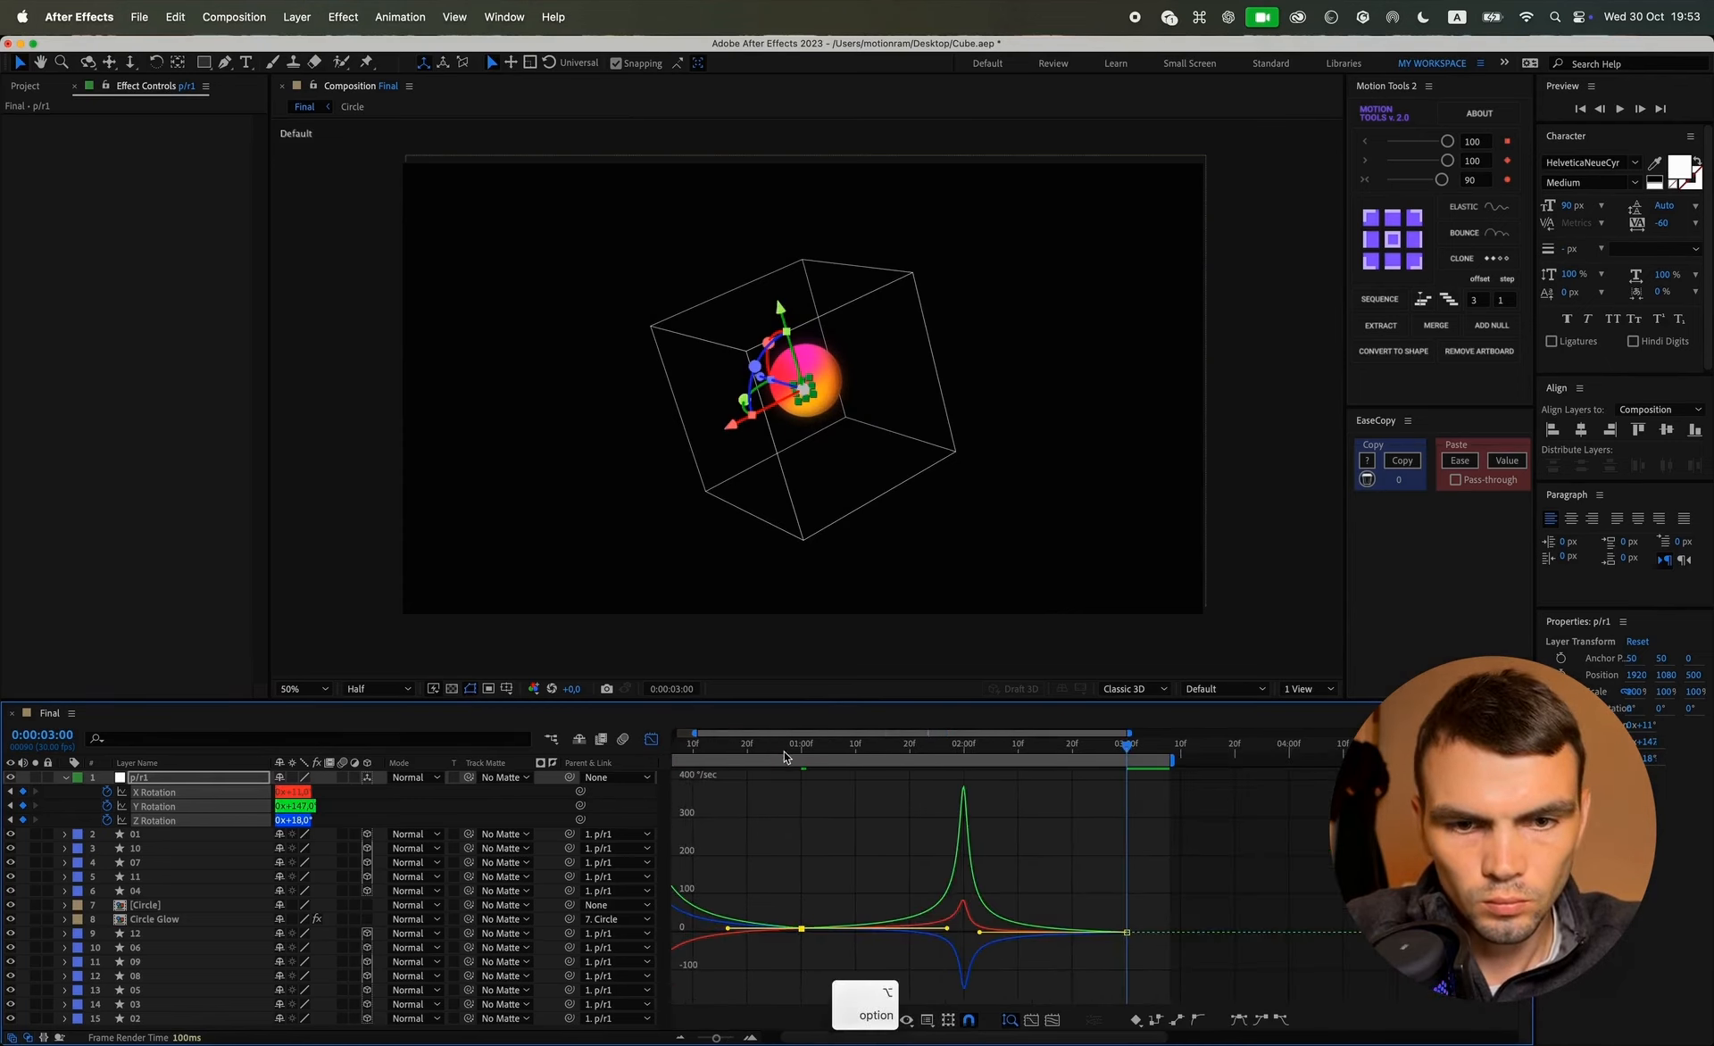
pyautogui.press('space')
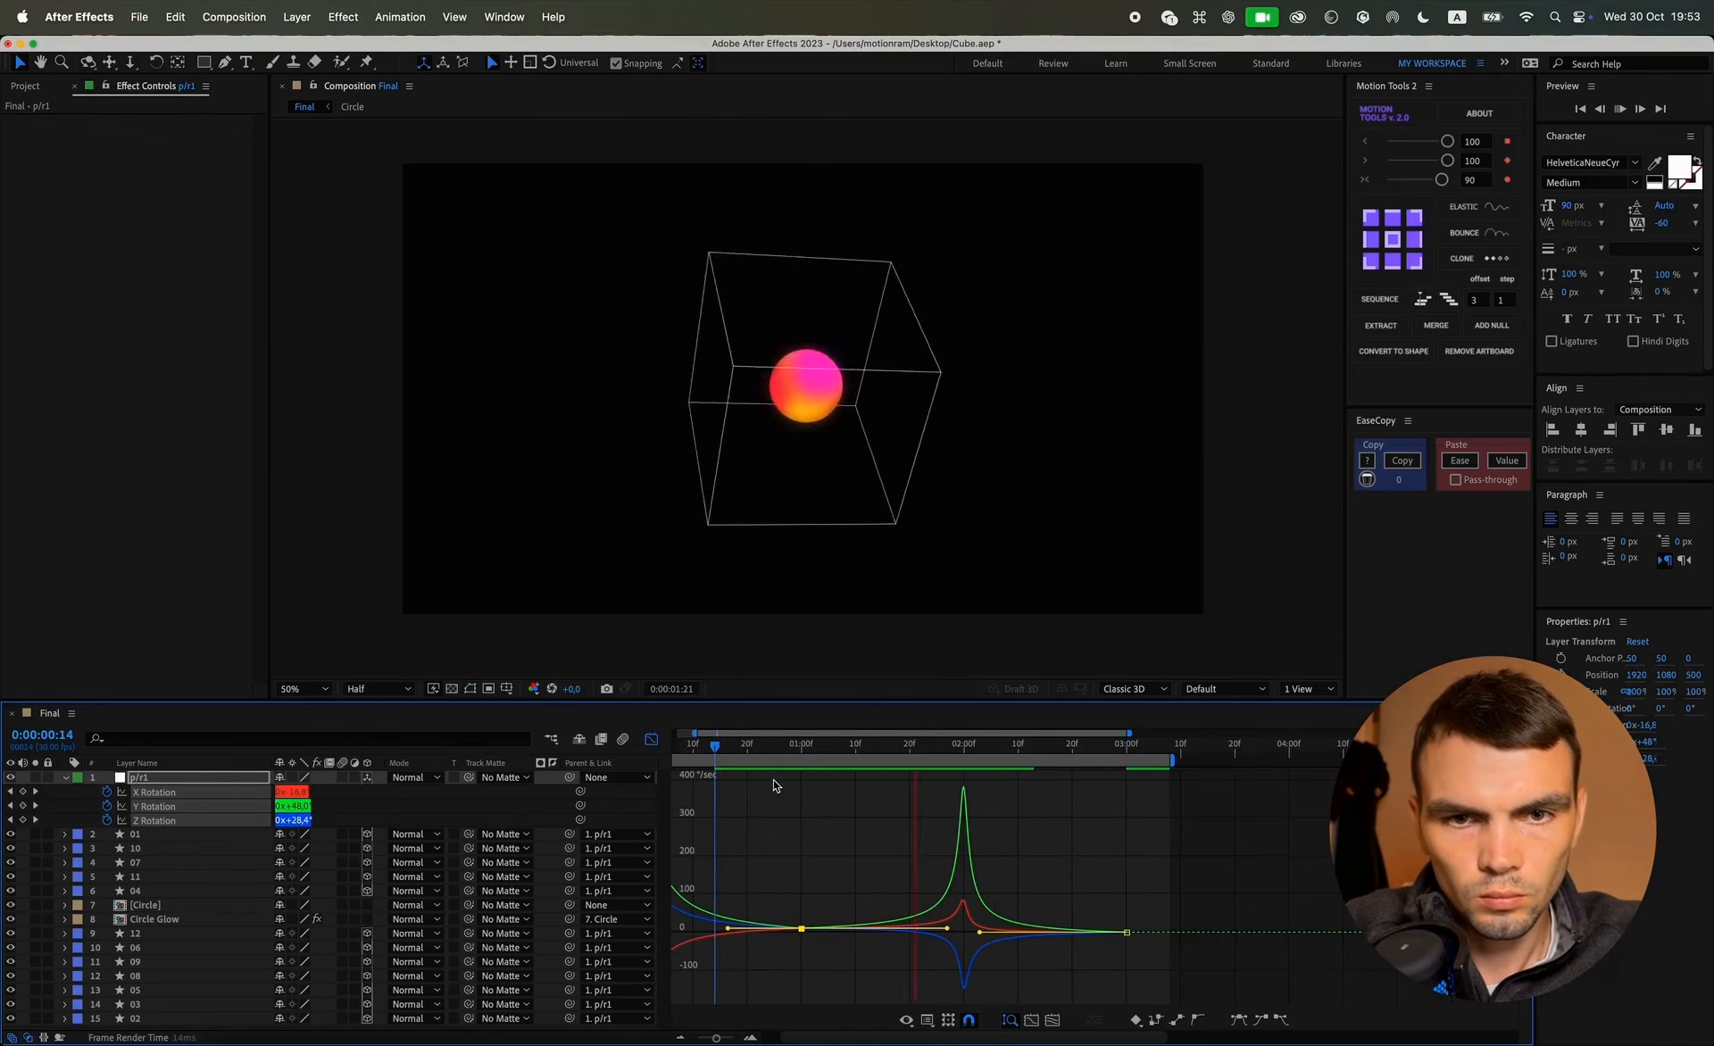
pyautogui.press('space')
# Step: Return to the keyframe view and undo the speed changes to p/r1's rotation keyframes
pyautogui.click(814, 933)
pyautogui.click(652, 740)
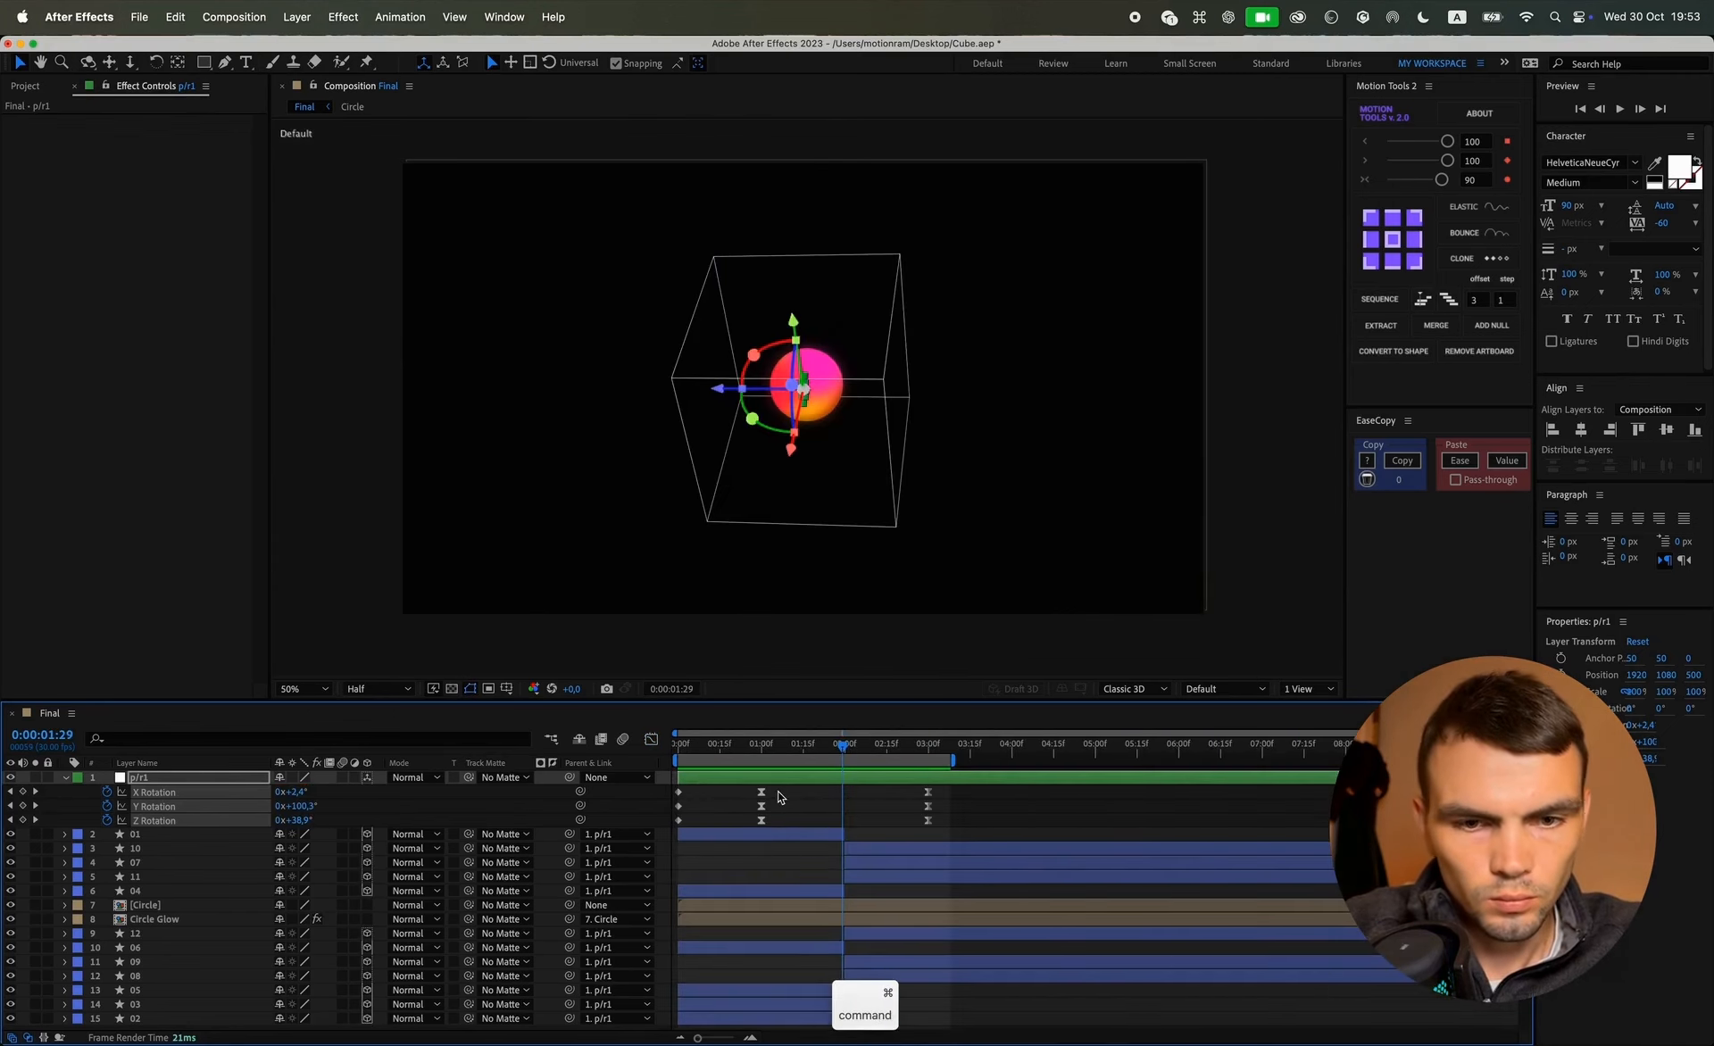
pyautogui.press('super+z')
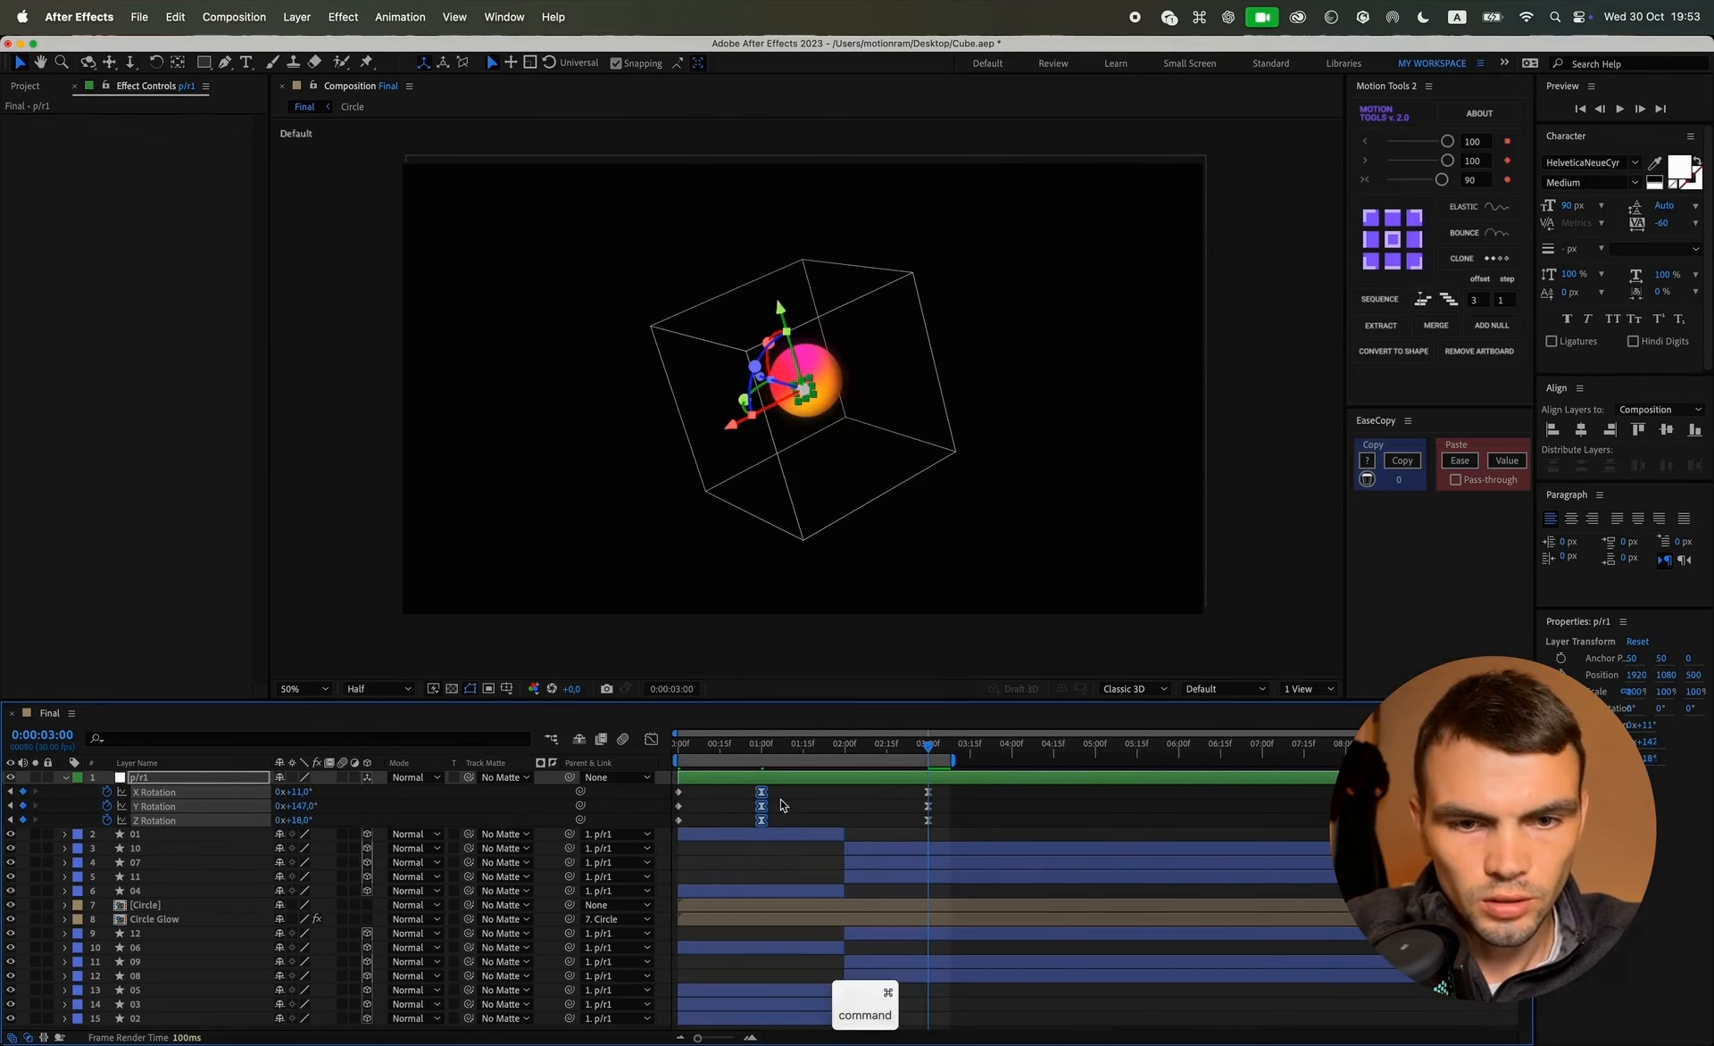
# Step: Apply 90% easing to p/r1's three rotation keyframes at 0:00:01:00 and make their velocity continuous
pyautogui.moveTo(951, 786); pyautogui.dragTo(740, 839)
pyautogui.click(1443, 180)
pyautogui.rightClick(760, 806)
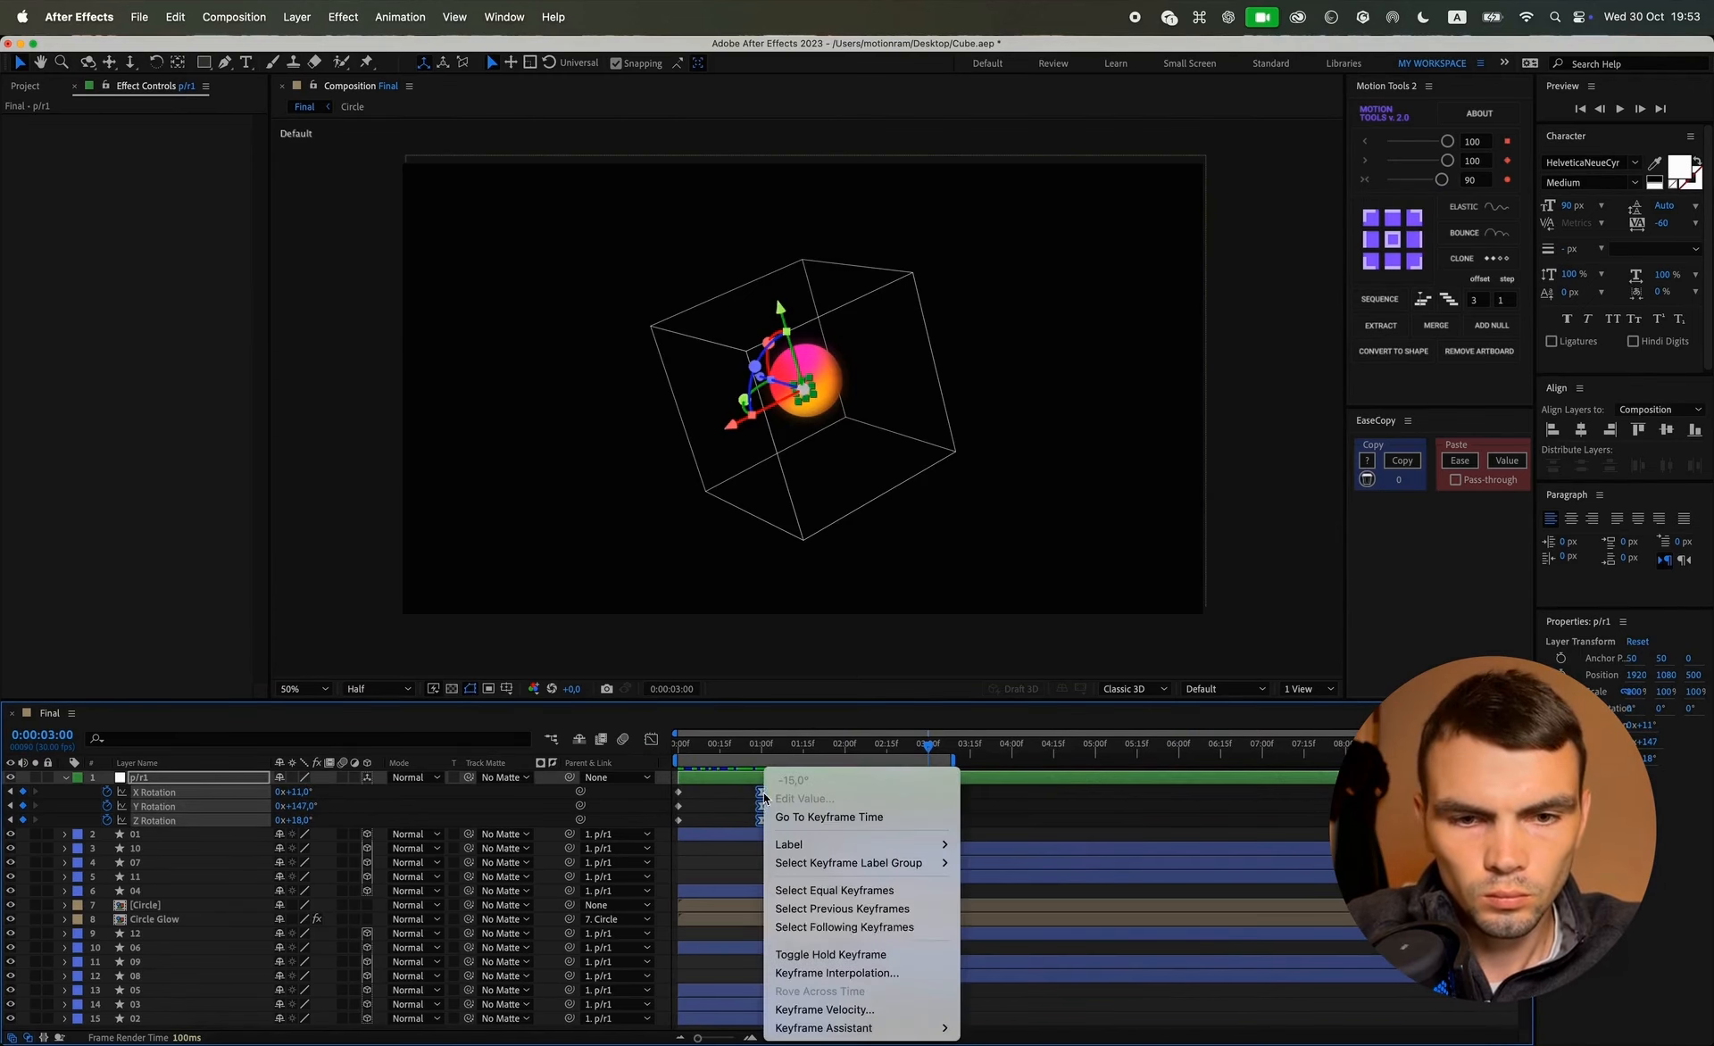
pyautogui.click(820, 893)
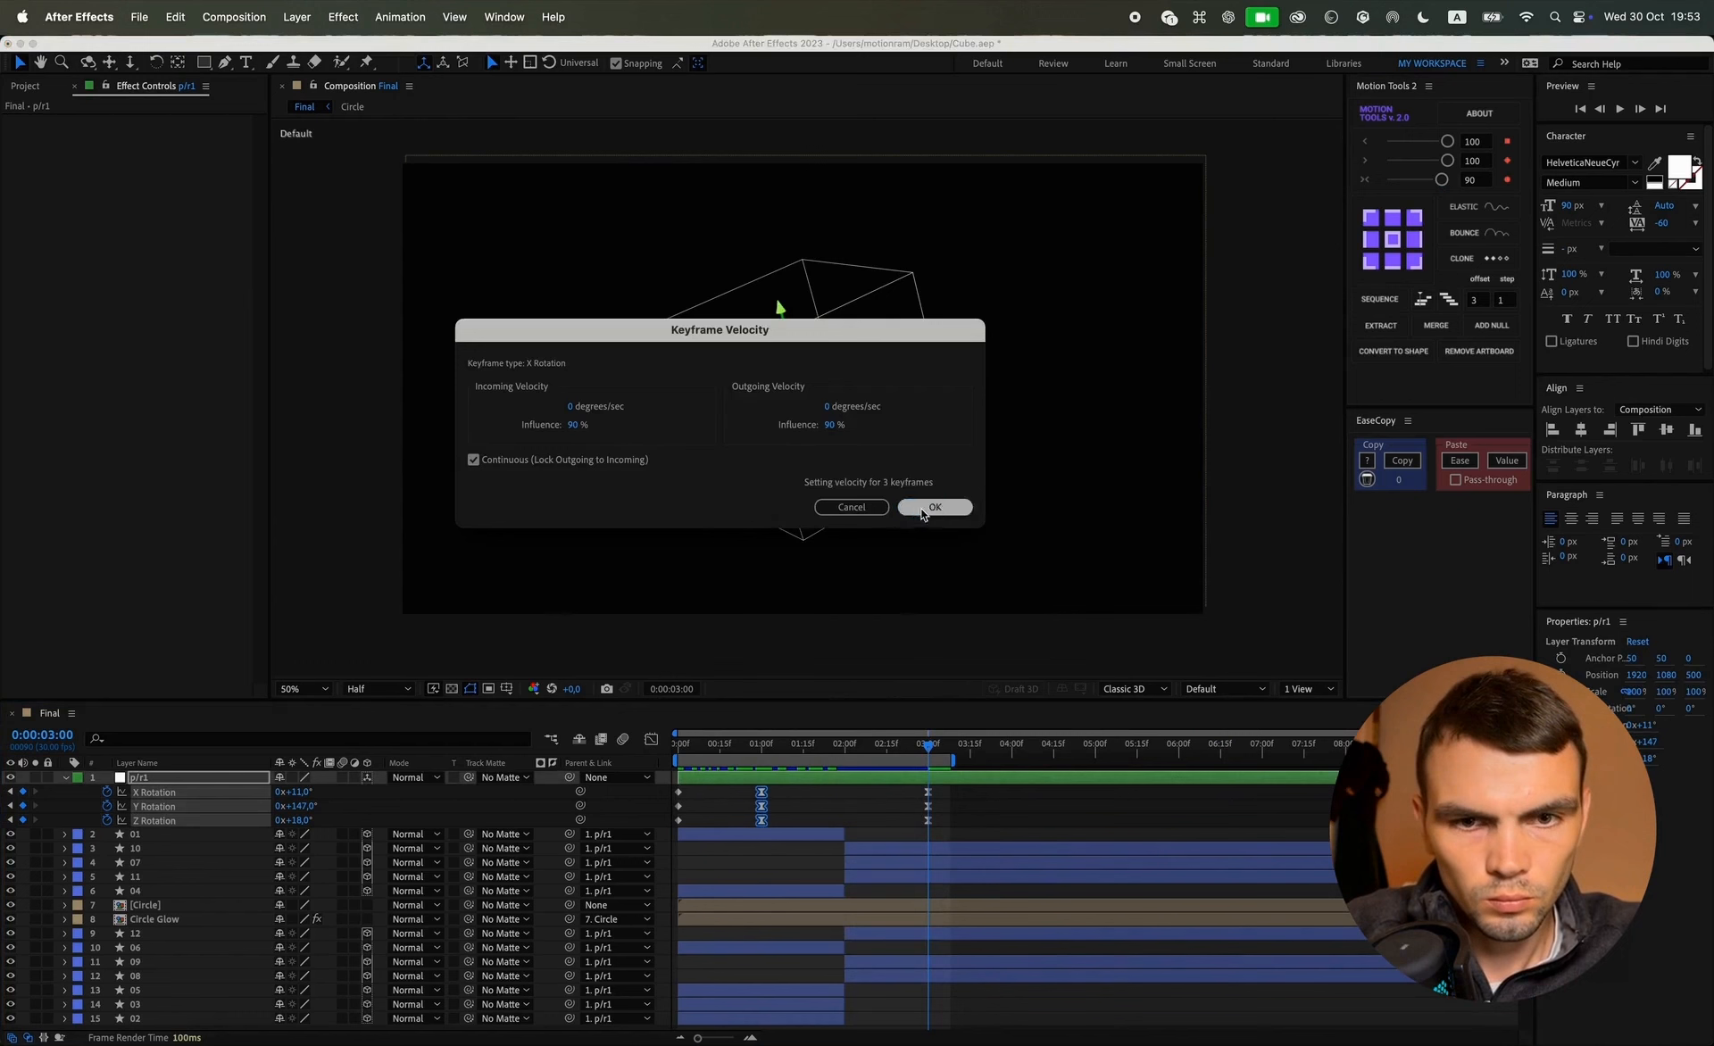
pyautogui.click(933, 507)
# Step: In the speed graph, adjust the rotation keyframes at 0:00:01:00 to a speed just off 0 °/sec and preview the cube
pyautogui.click(652, 739)
pyautogui.scroll(5, 776, 911)
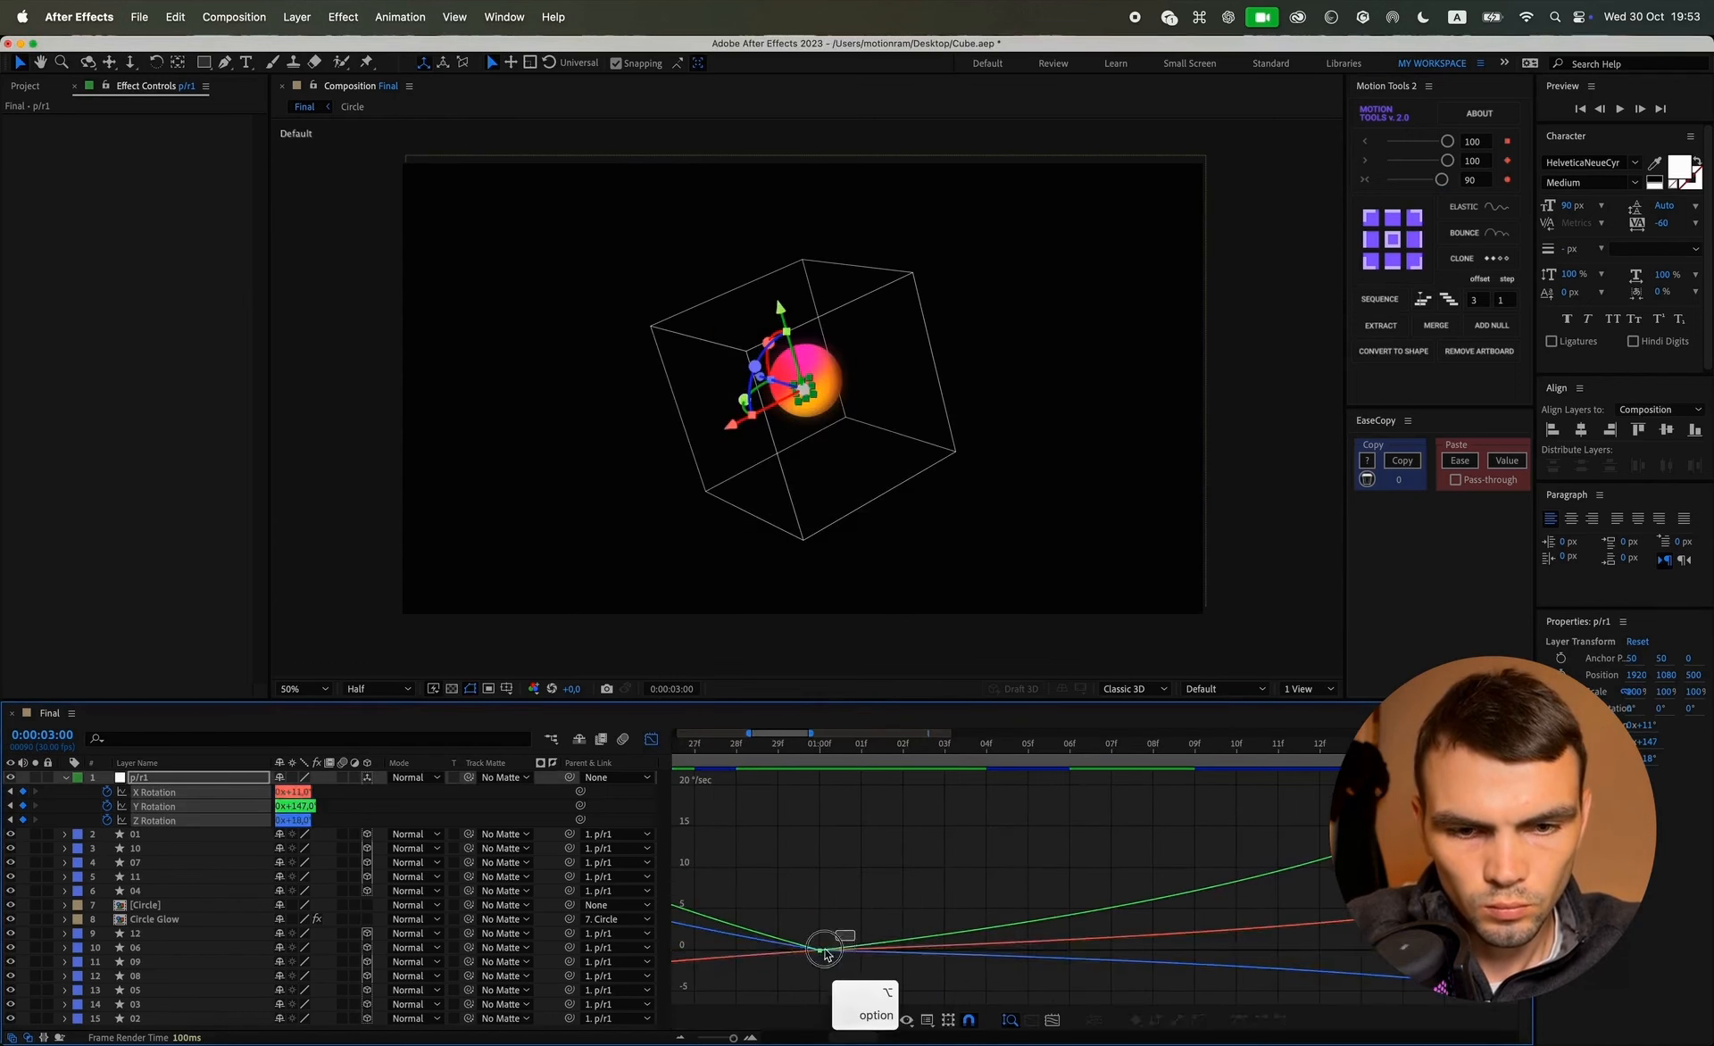
pyautogui.keyDown('alt'); pyautogui.click(822, 952); pyautogui.keyUp('alt')
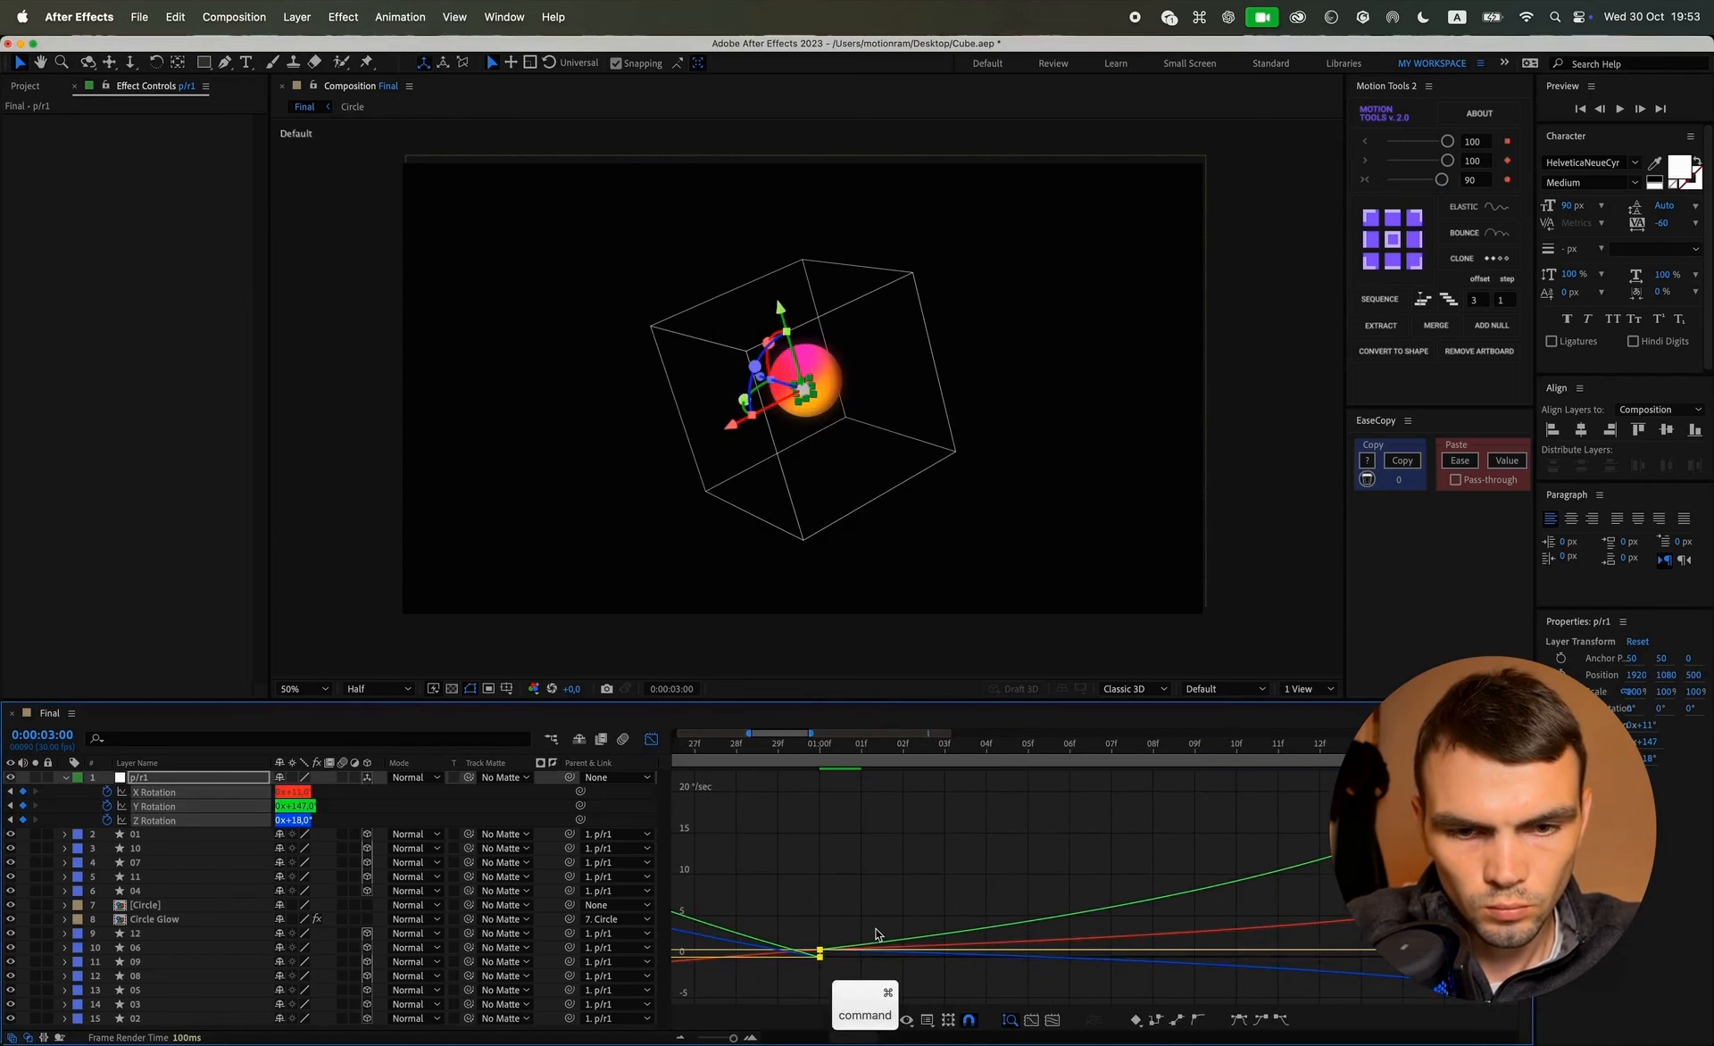
pyautogui.click(821, 953)
pyautogui.moveTo(822, 956); pyautogui.dragTo(825, 947)
pyautogui.scroll(-5, 830, 819)
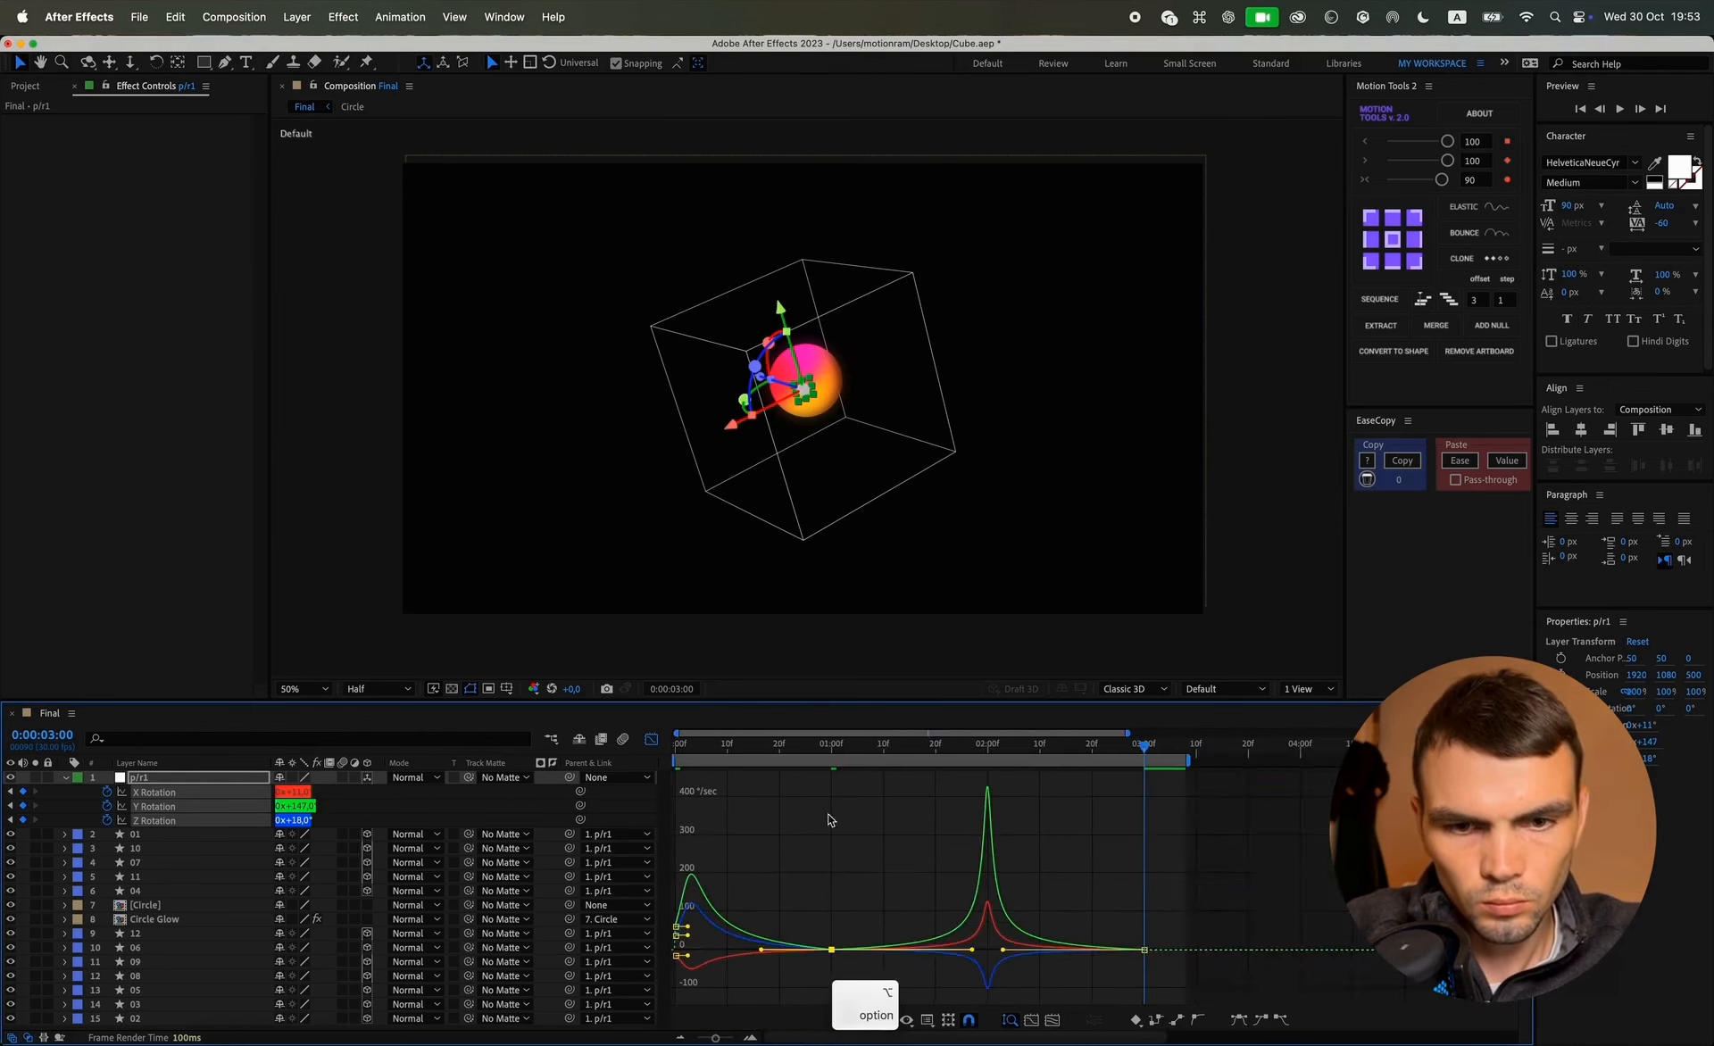
pyautogui.press('space')
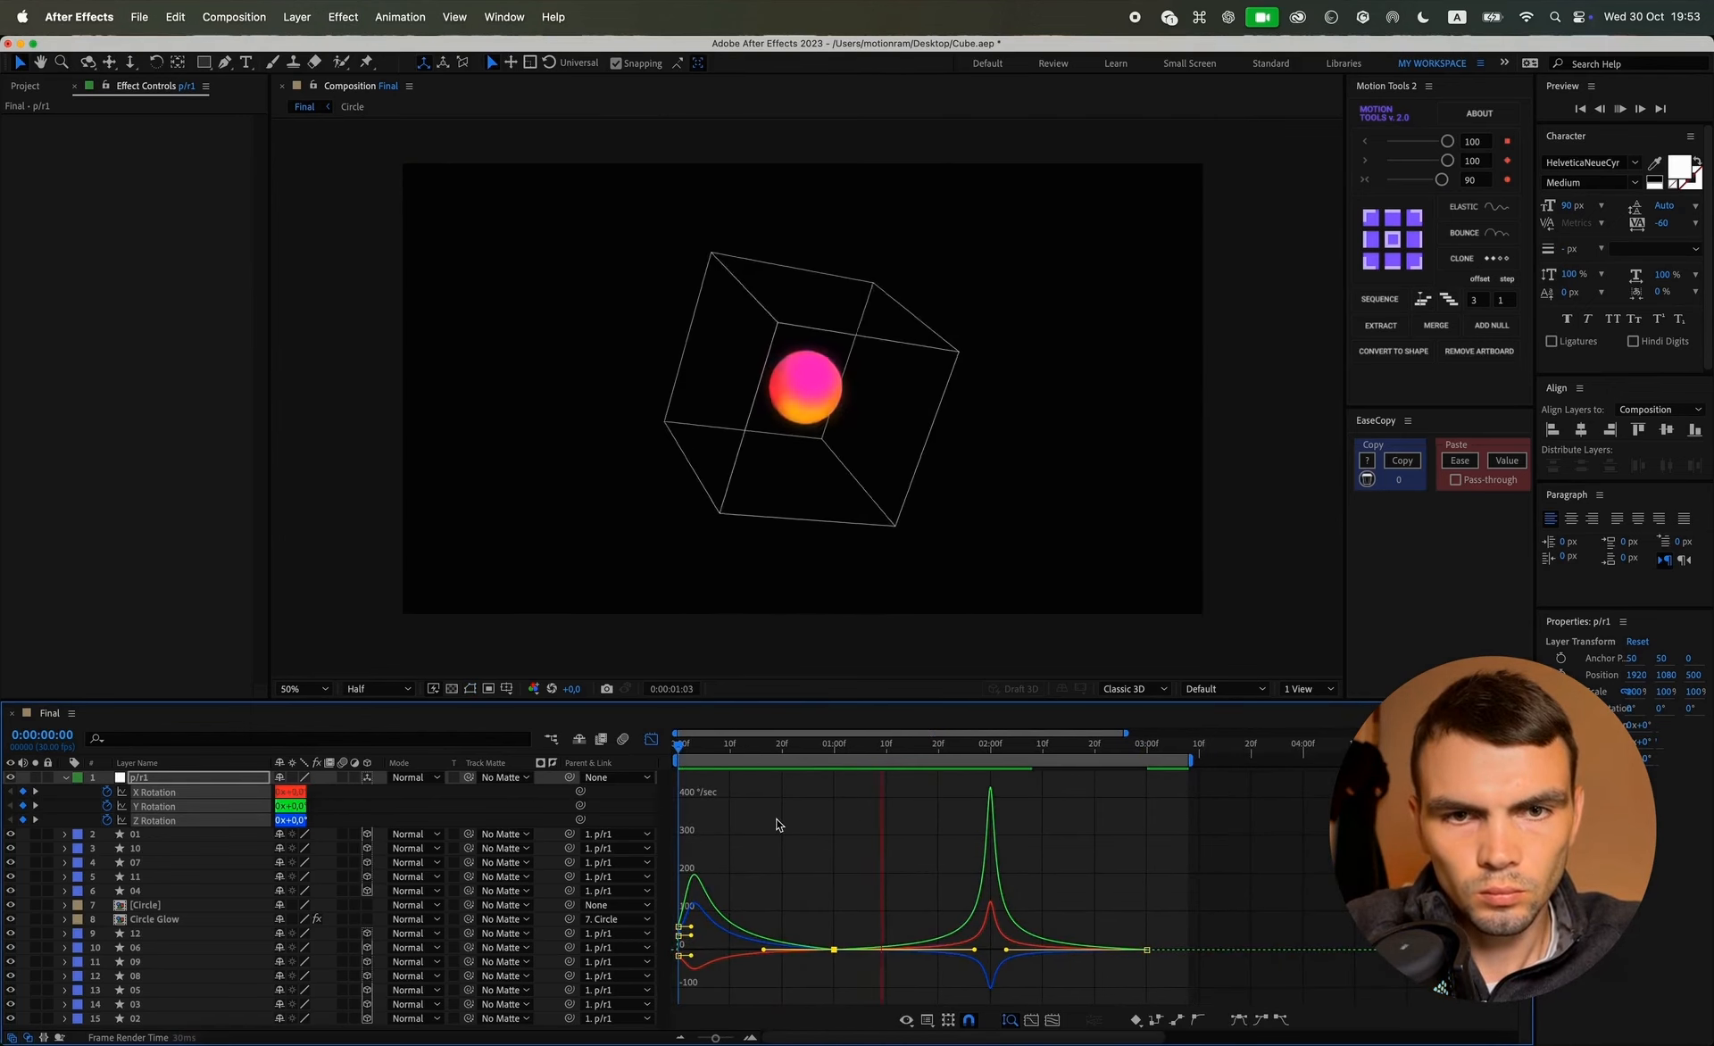
pyautogui.press('space')
# Step: Fine-tune the rotation keyframes' speed at 0:00:01:00 near 0 °/sec and preview the animation from 0:00:00:04
pyautogui.scroll(6, 802, 950)
pyautogui.click(802, 950)
pyautogui.moveTo(802, 950); pyautogui.dragTo(805, 954)
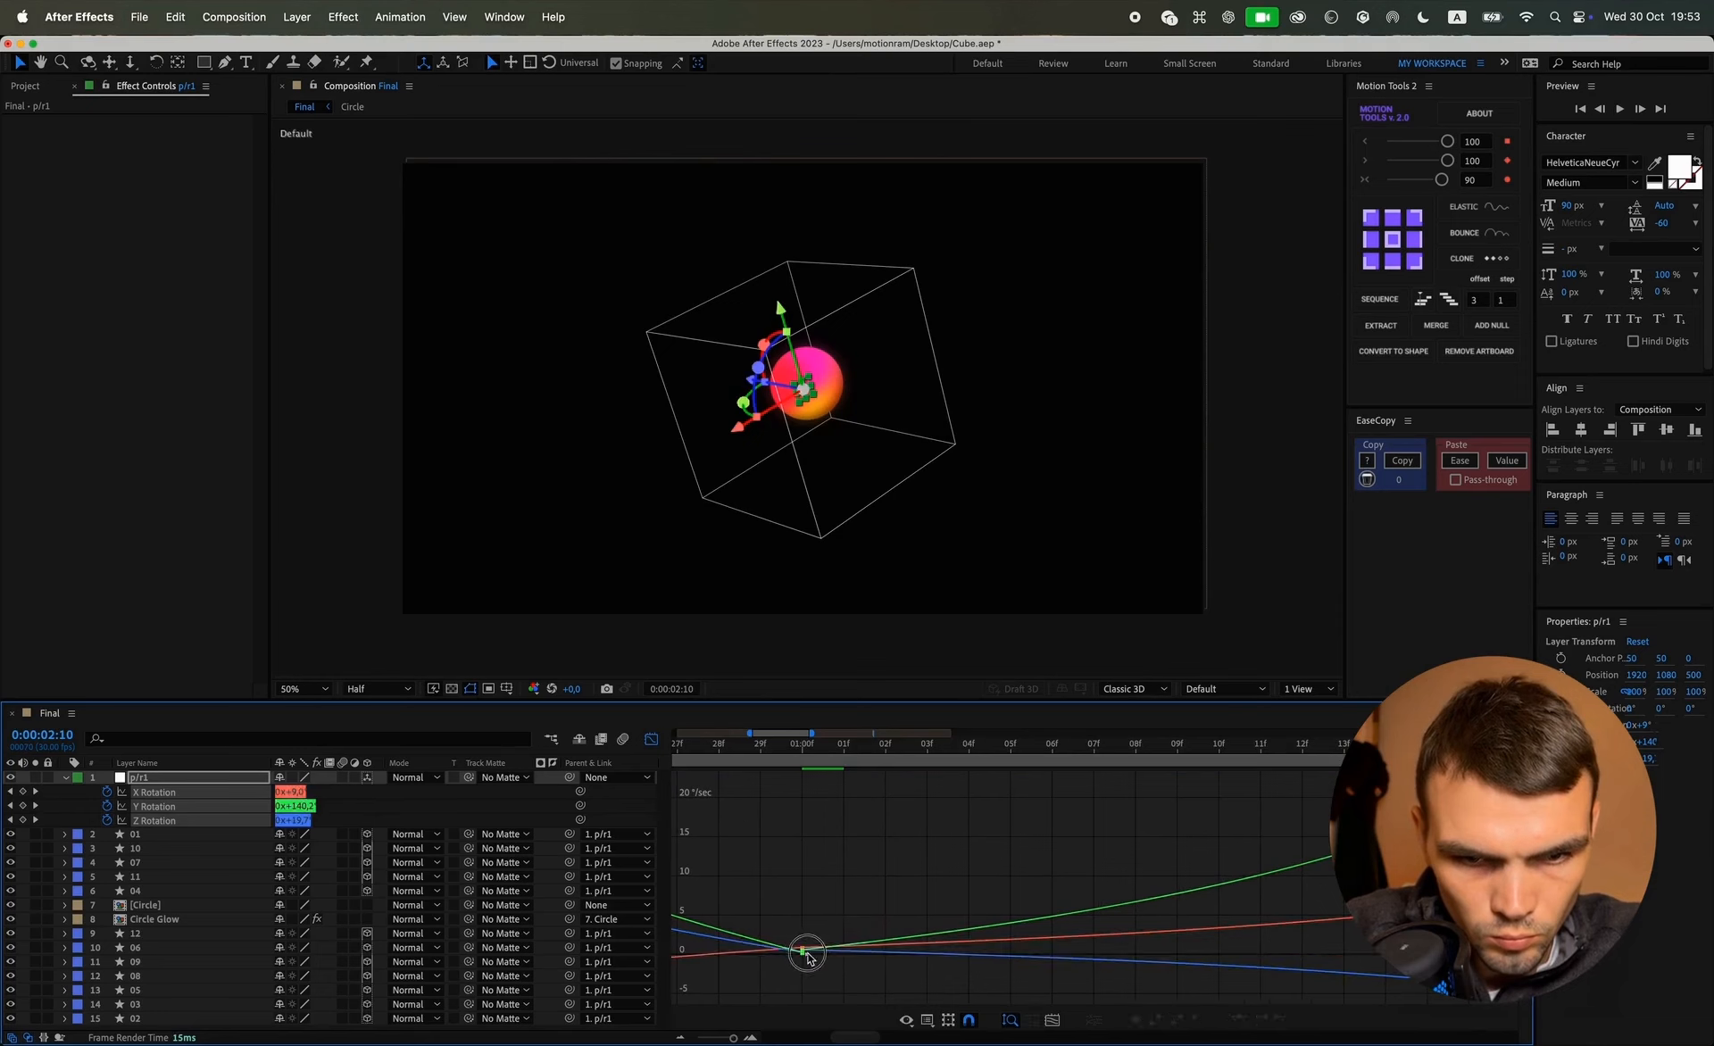
pyautogui.click(801, 952)
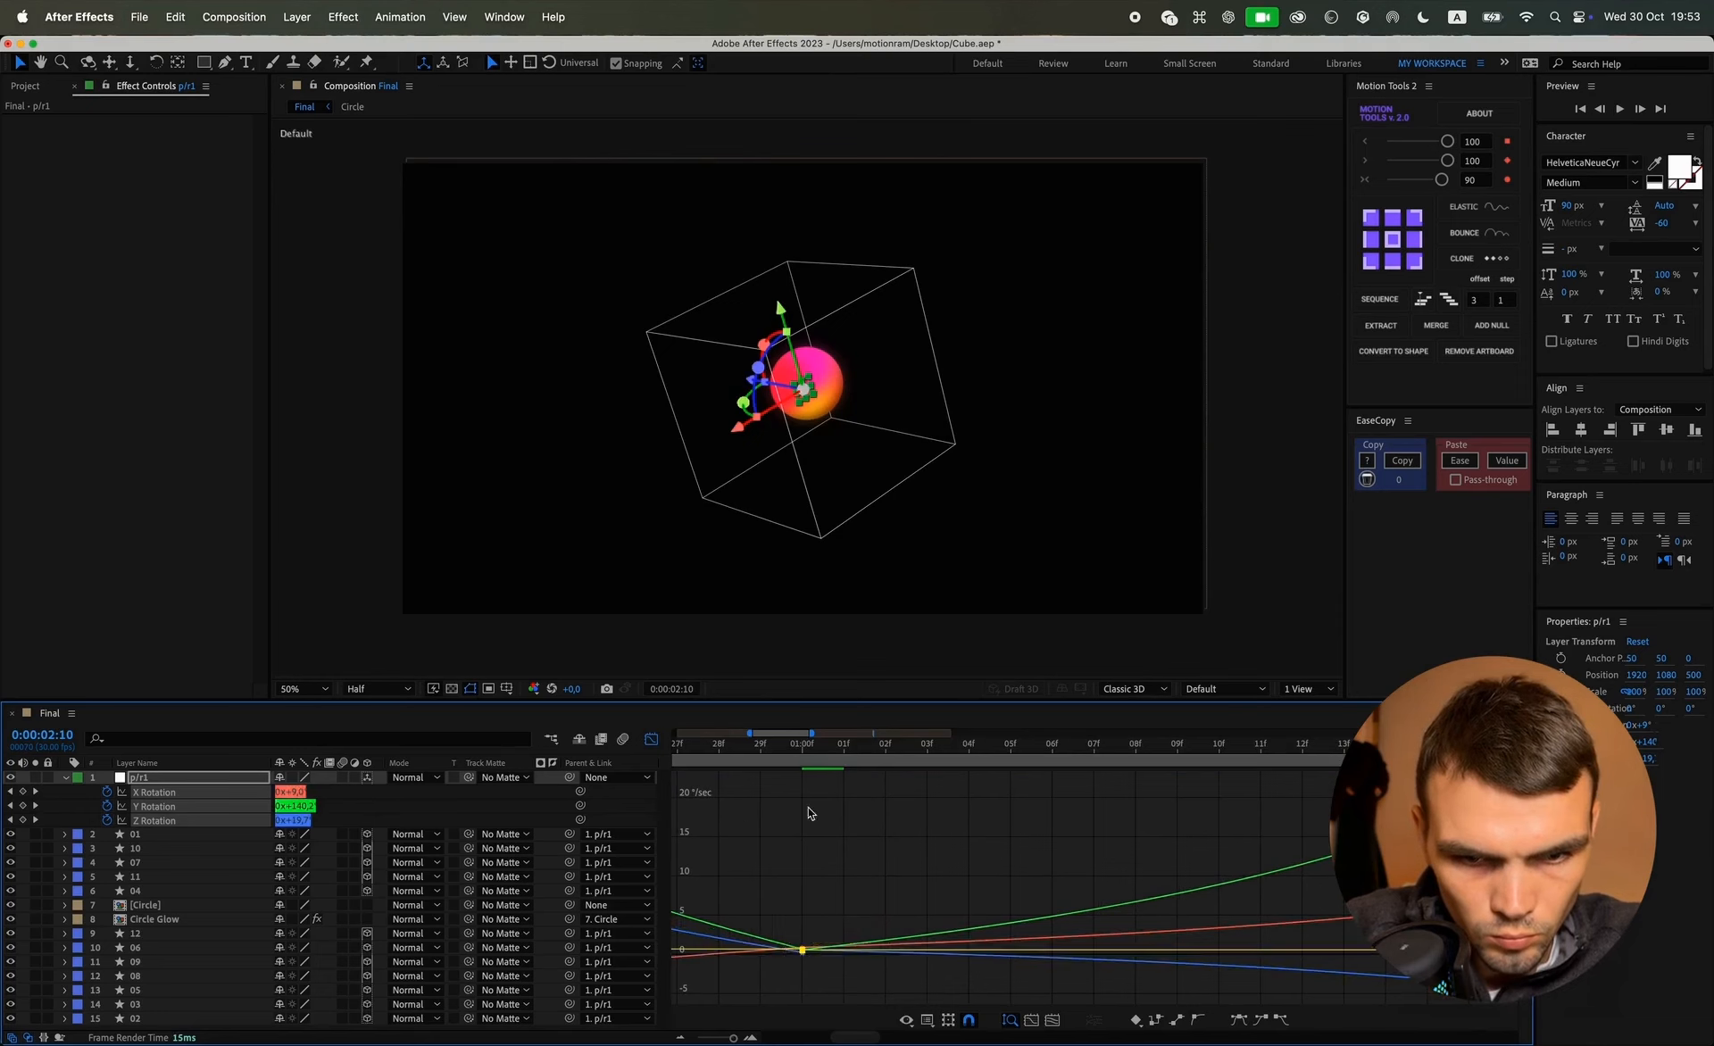
pyautogui.scroll(-5, 817, 822)
pyautogui.click(691, 746)
pyautogui.press('space')
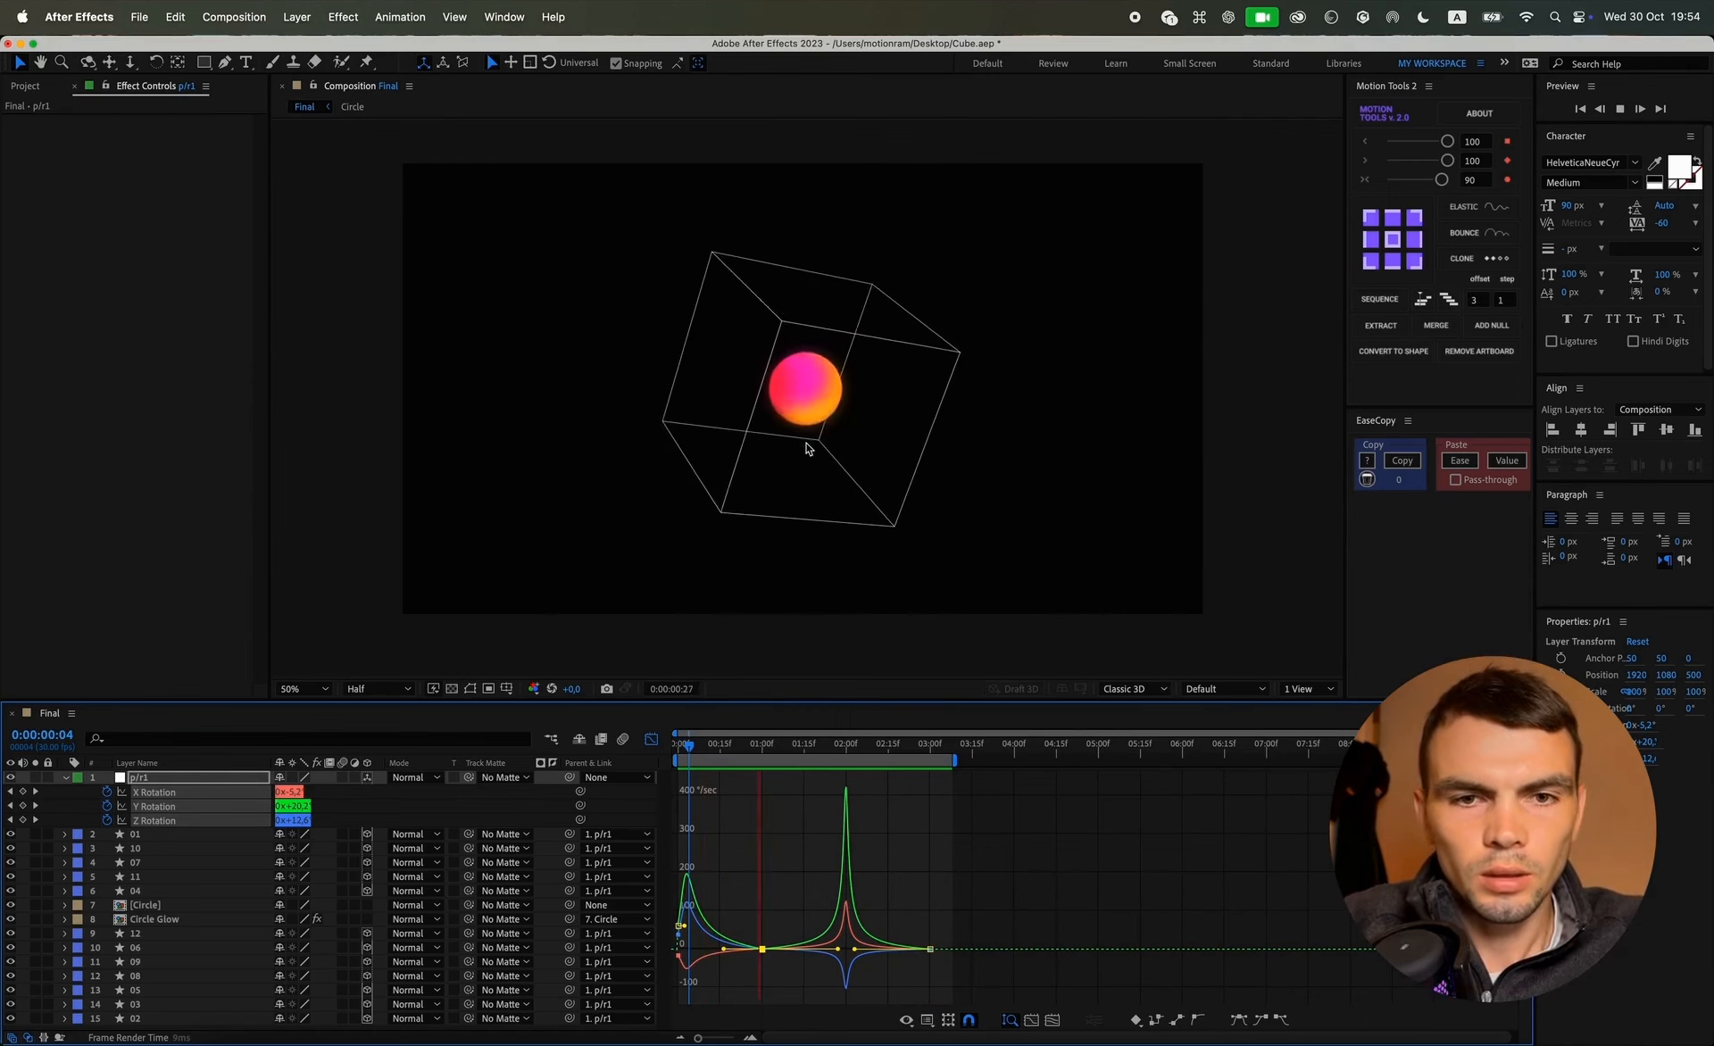
# Step: Leave the speed graph for the layer bars and return the playhead to 0:00:00:00
pyautogui.hotkey('shift', 'F3')
pyautogui.click(837, 795)
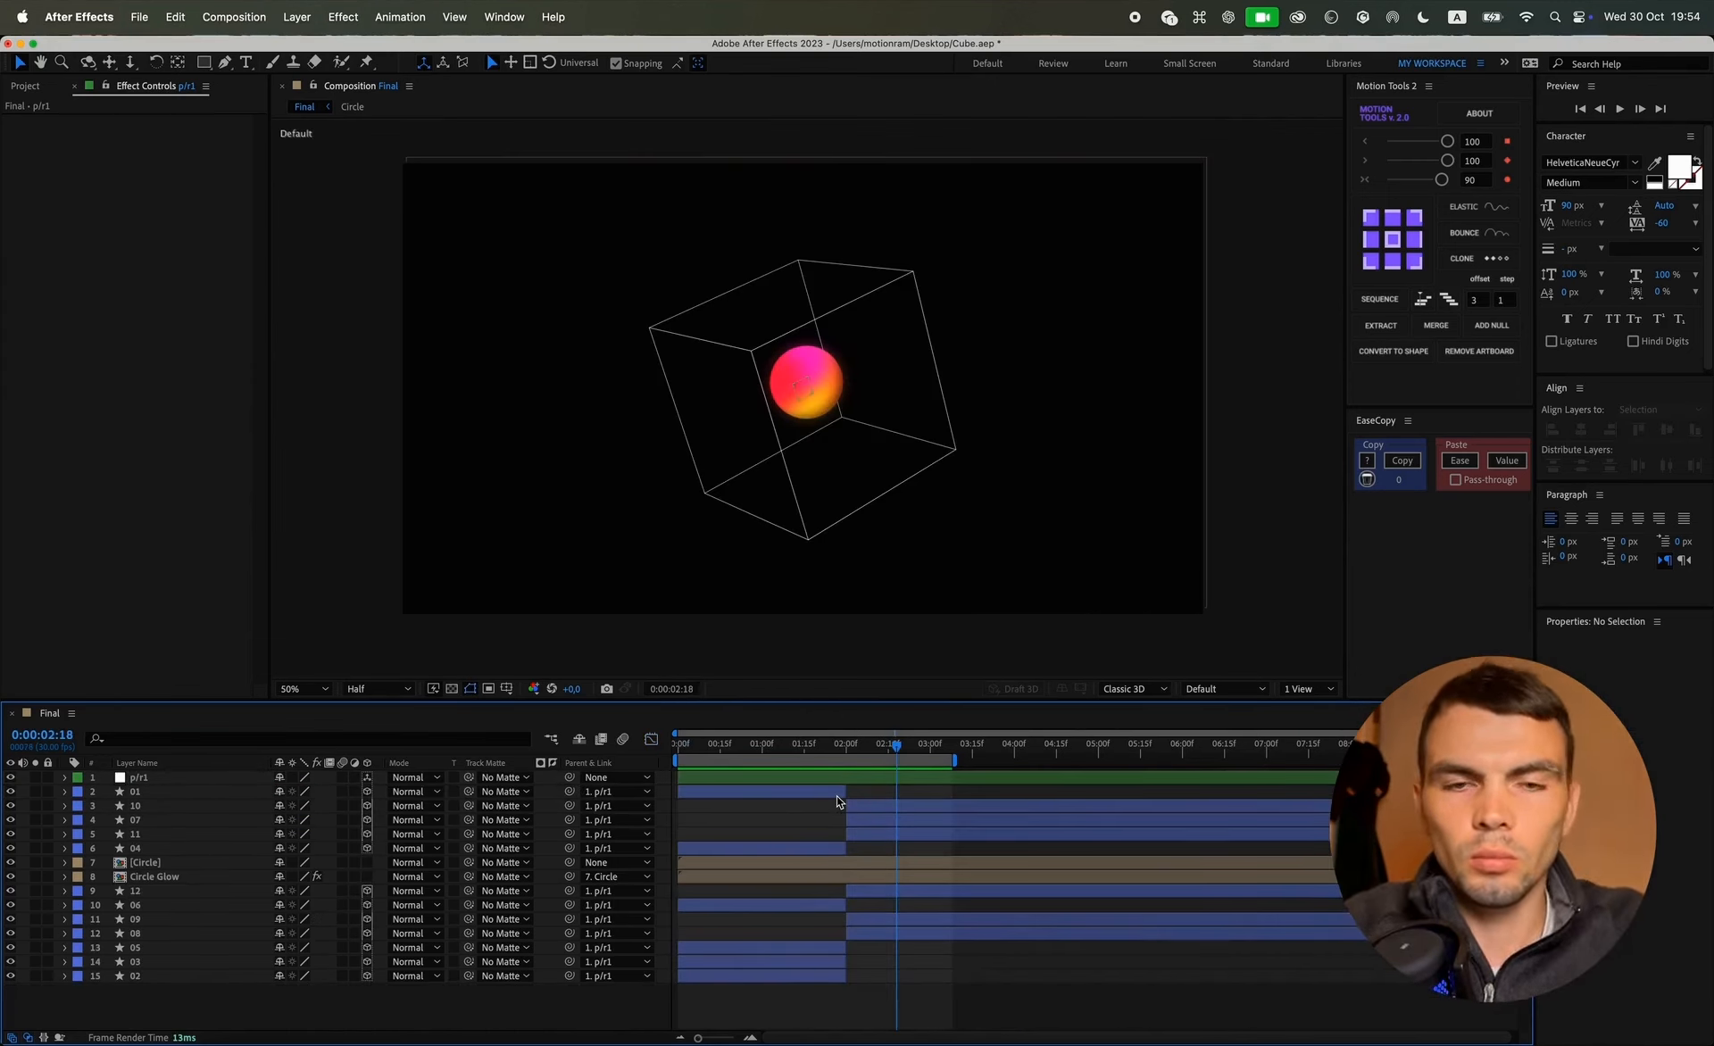
pyautogui.moveTo(879, 742); pyautogui.dragTo(657, 754)
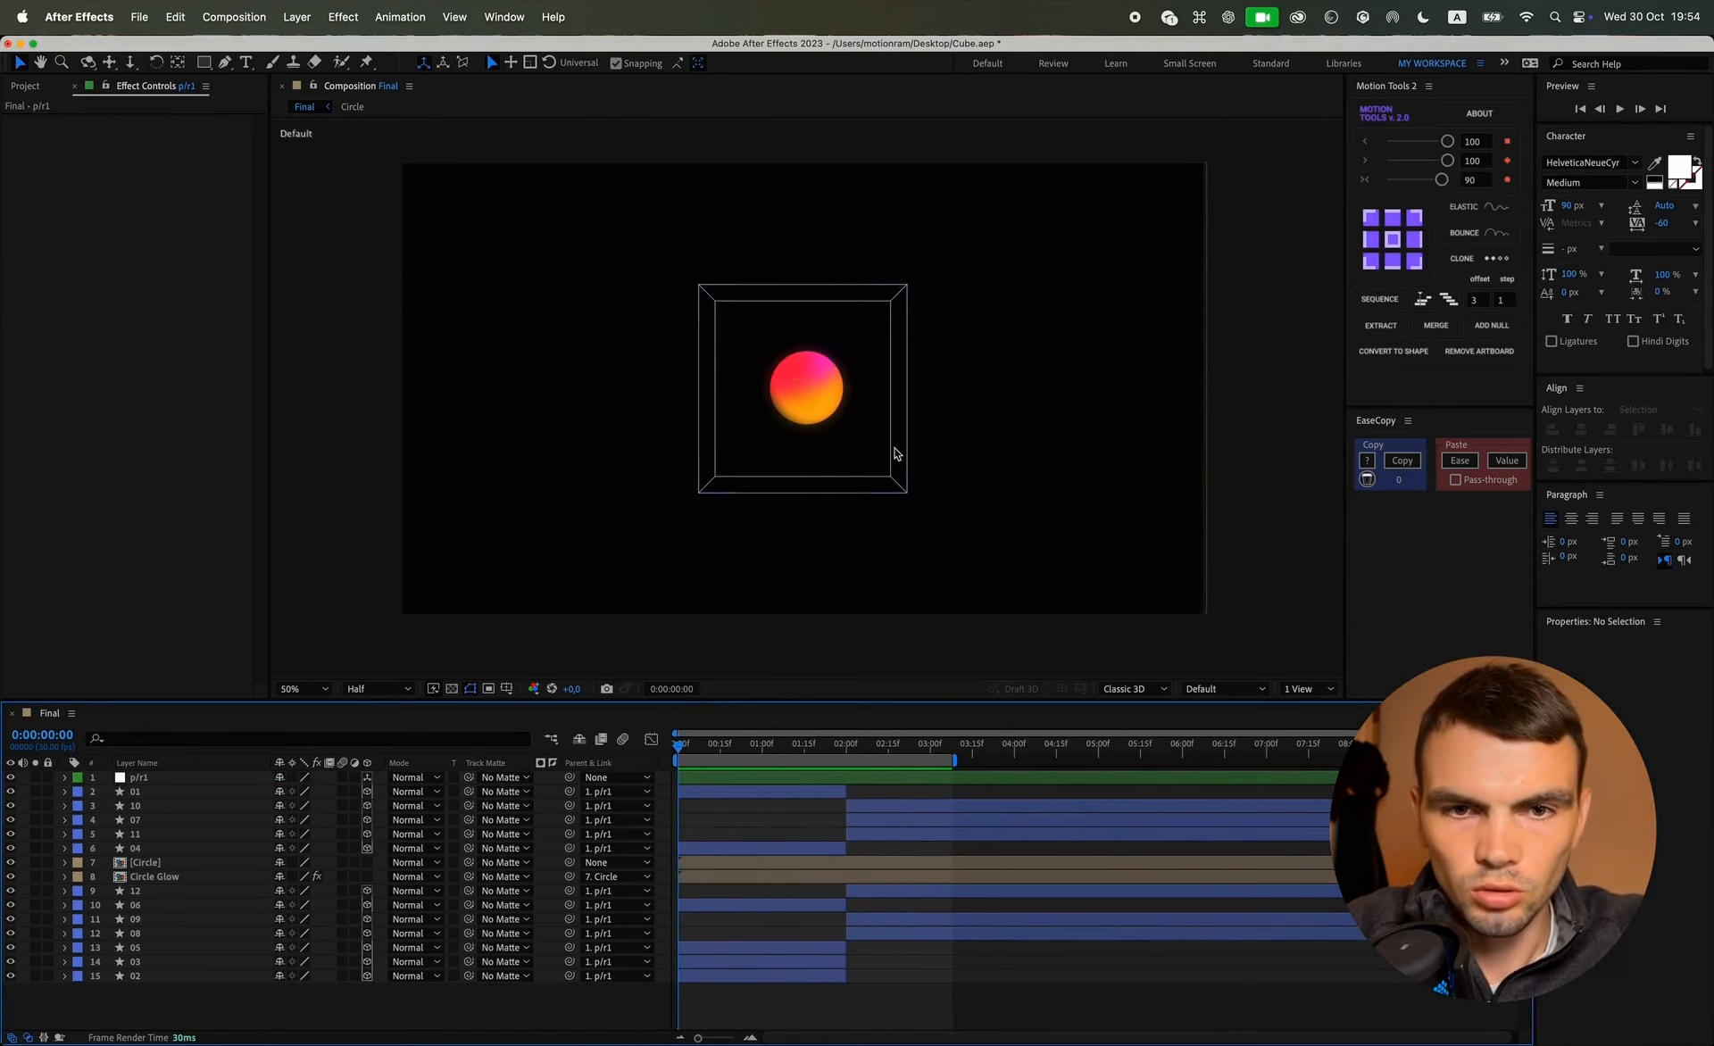
# Step: Find the cube's front-face layer 01, duplicate it and rename the copy 01 Adj
pyautogui.click(152, 976)
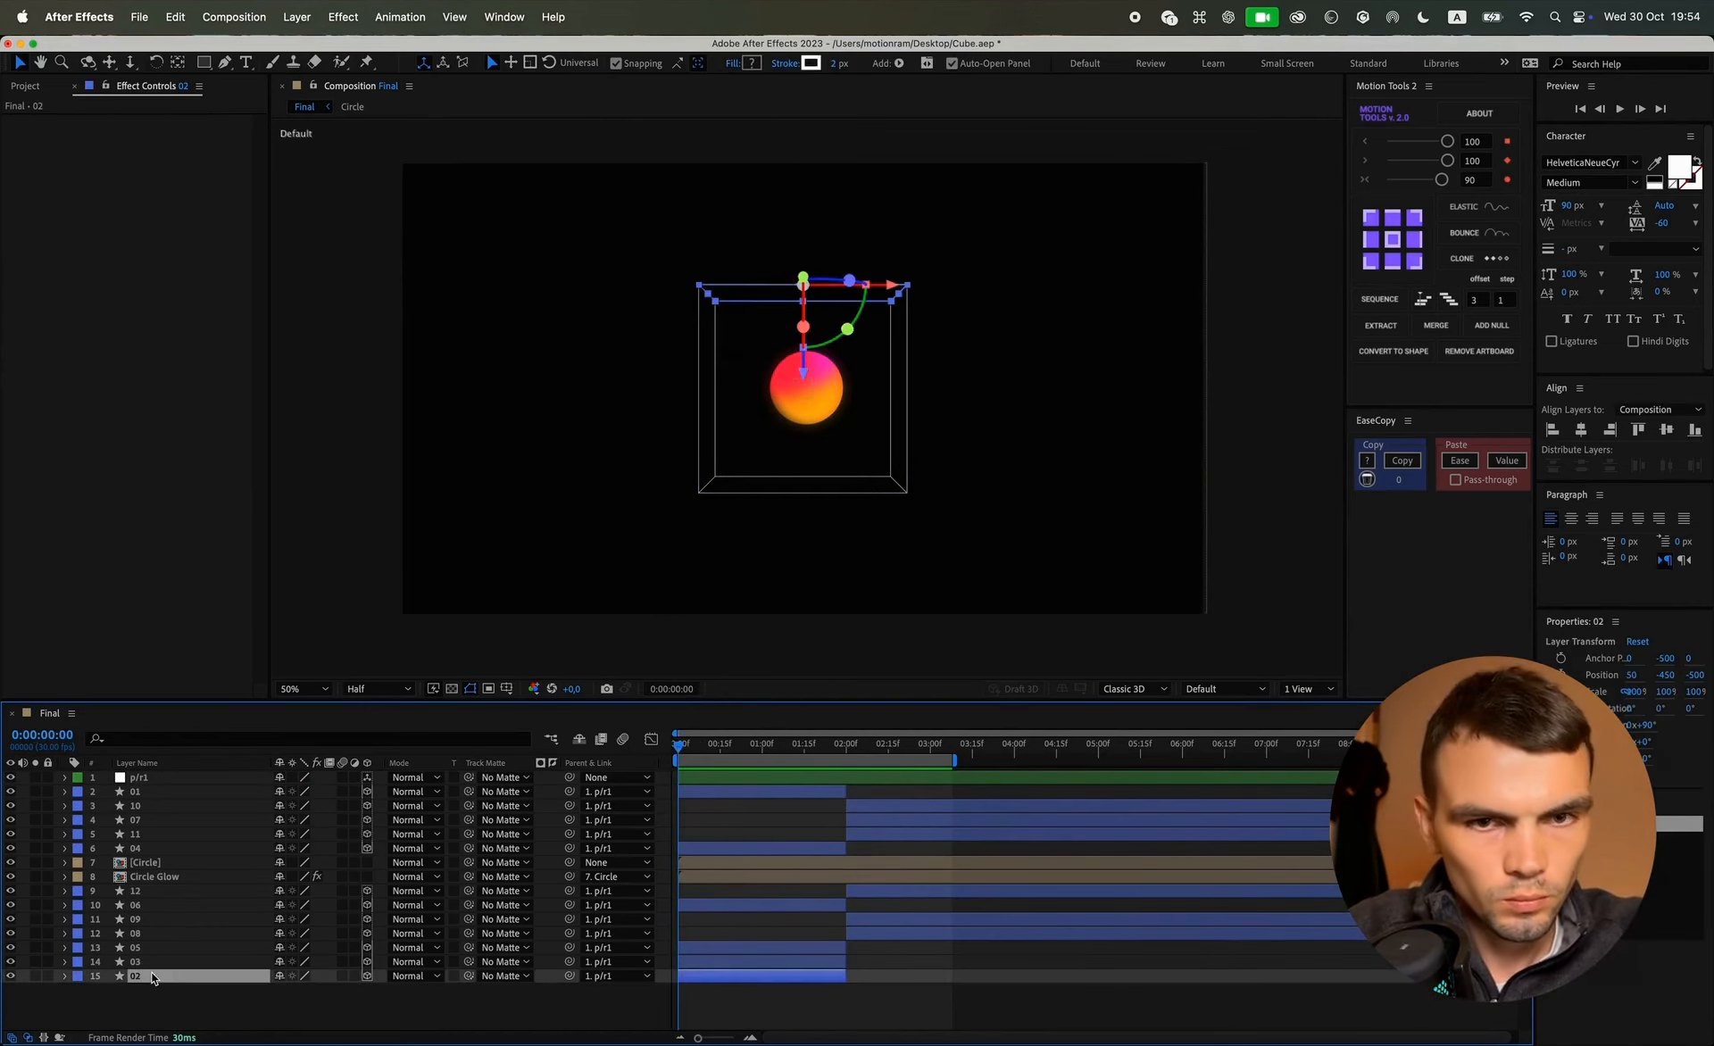
pyautogui.click(135, 948)
pyautogui.click(136, 963)
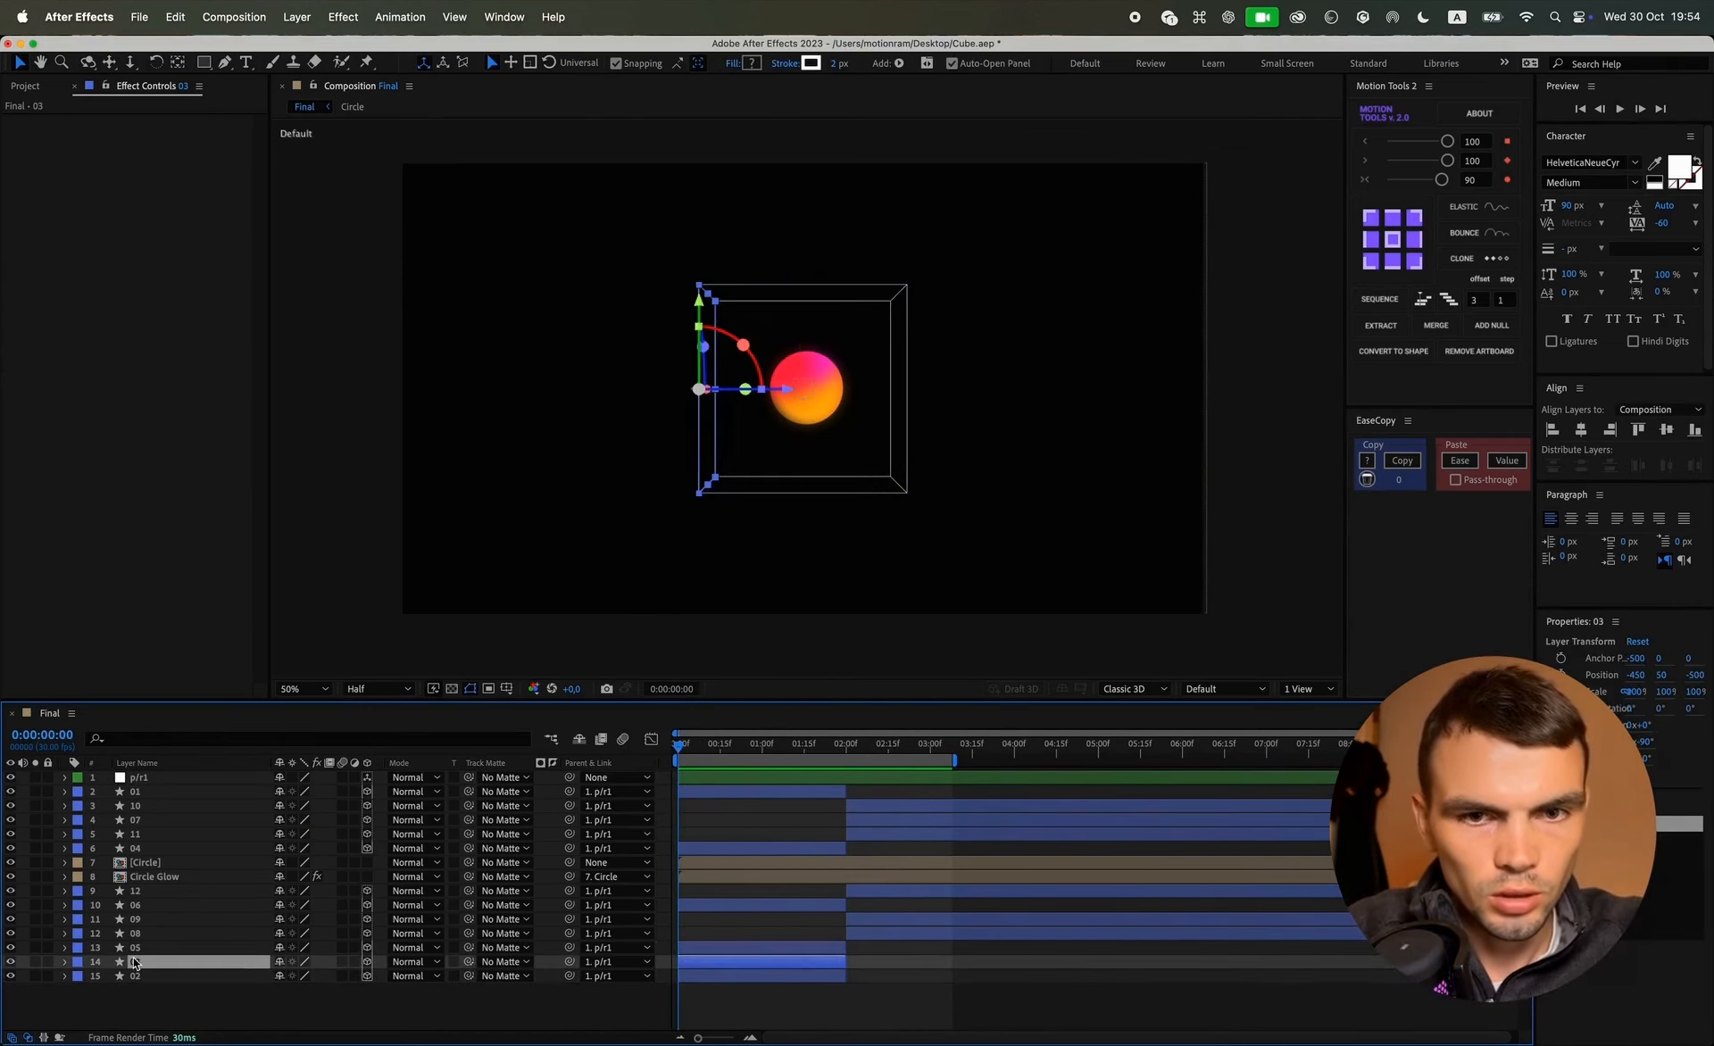
pyautogui.click(132, 793)
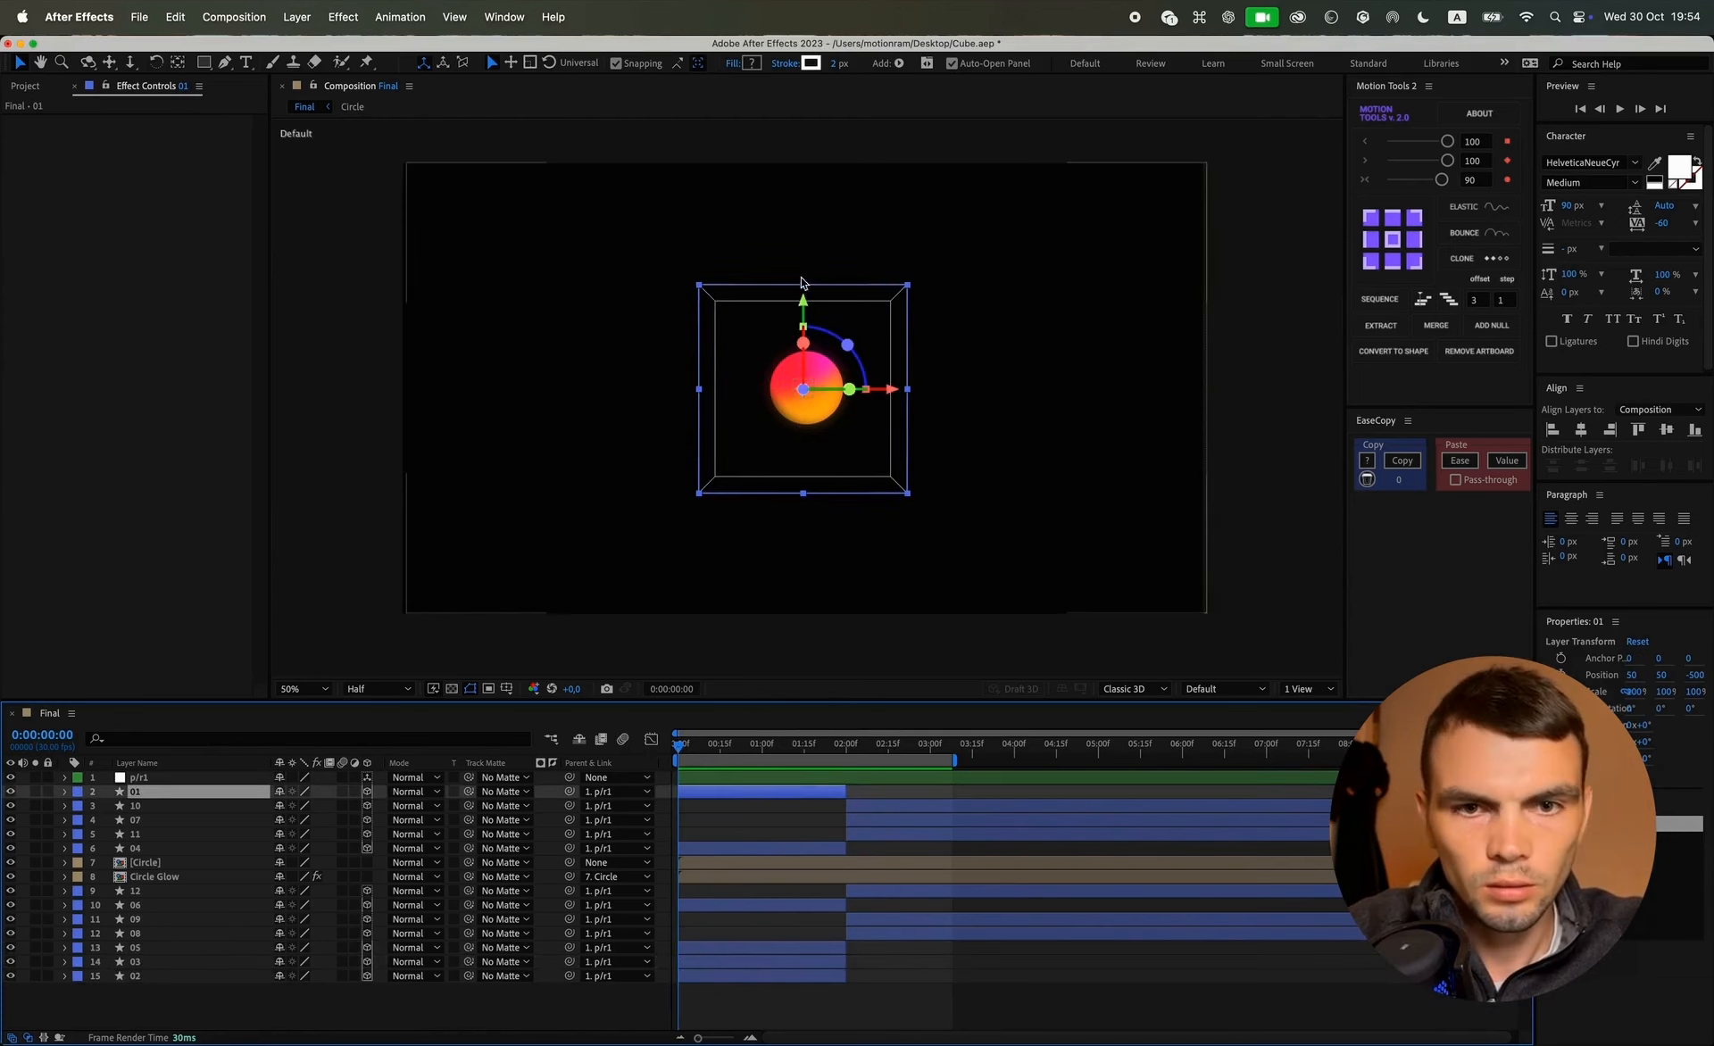
pyautogui.press('super+d')
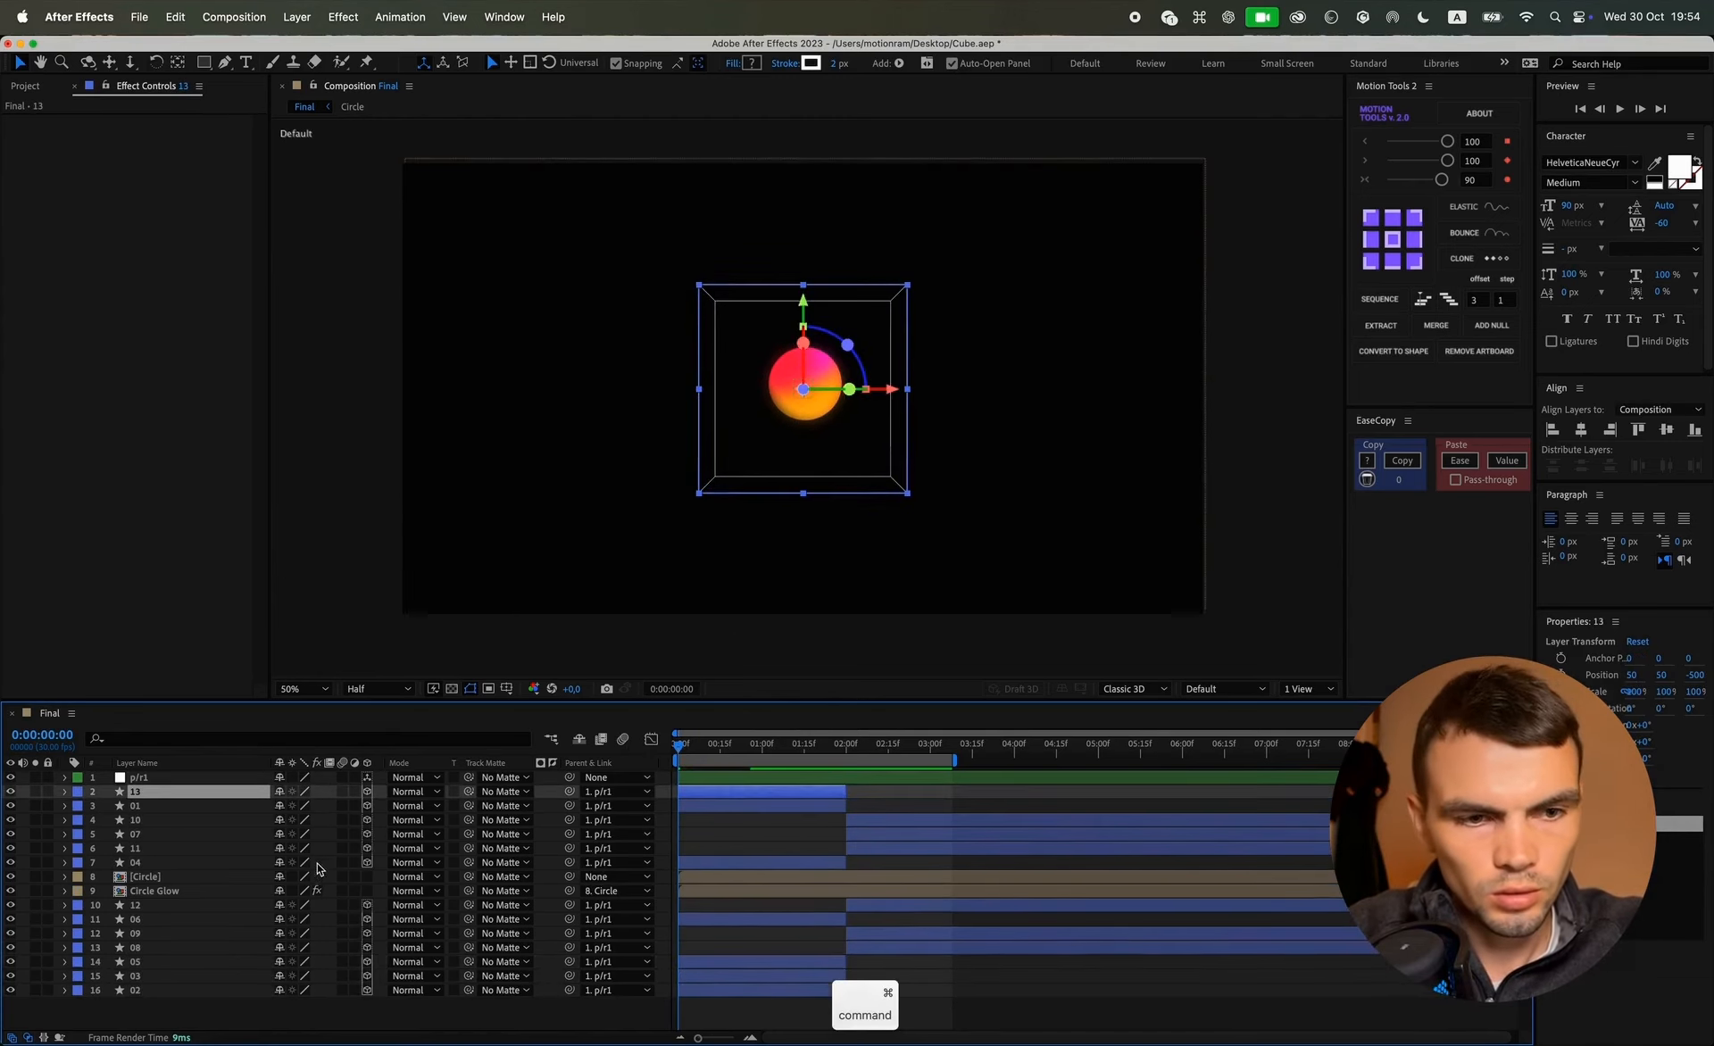
pyautogui.press('Return')
pyautogui.write('01 Adj')
pyautogui.press('Return')
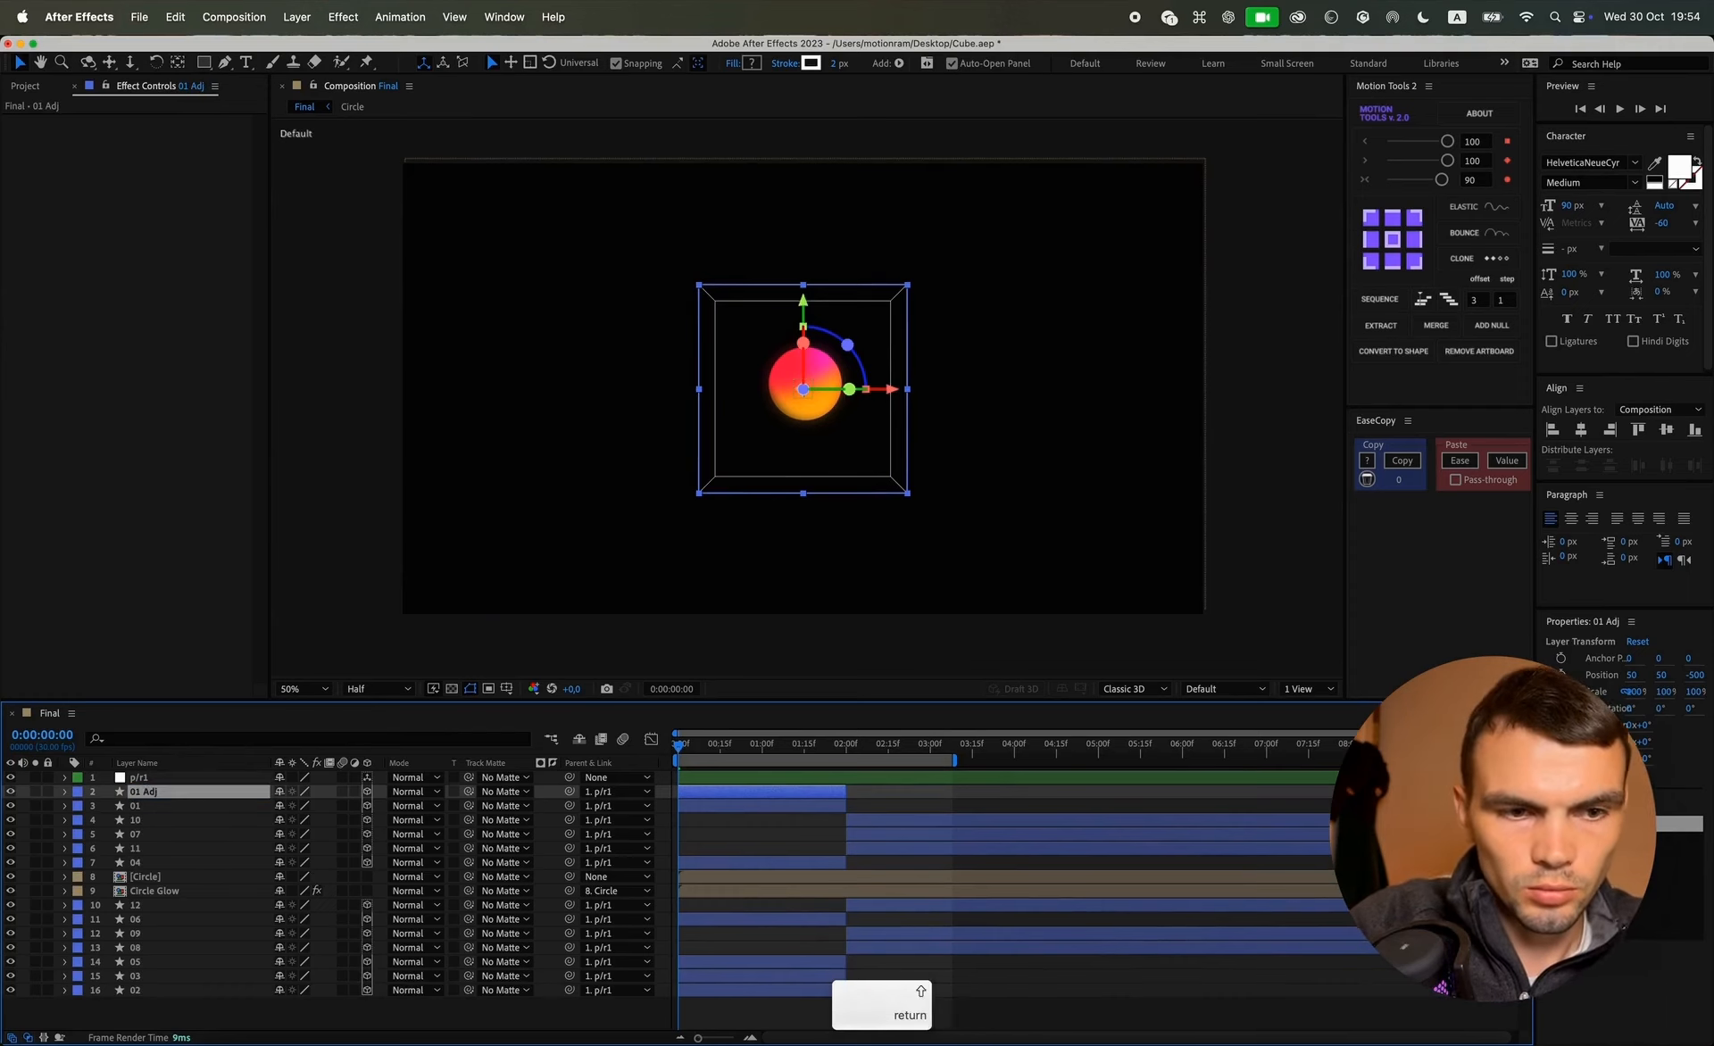
# Step: Add a fill to the 01 Adj shape and turn it into an adjustment layer
pyautogui.click(900, 62)
pyautogui.click(920, 189)
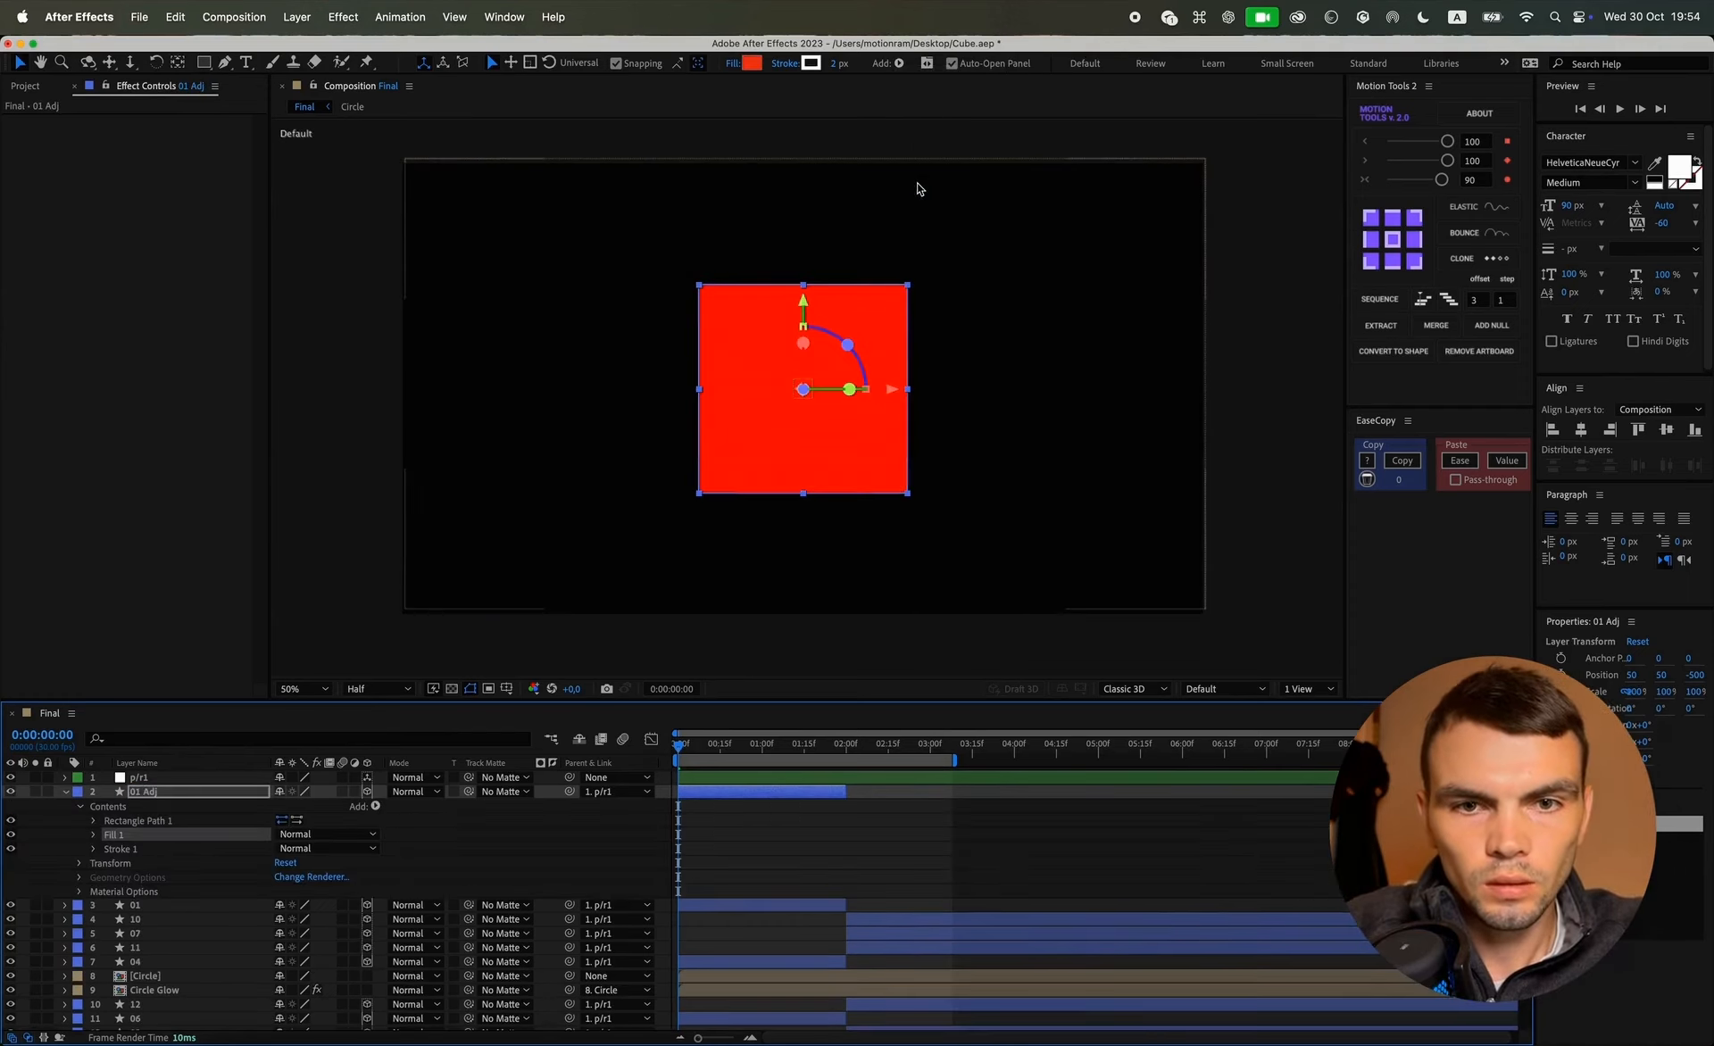
pyautogui.click(354, 792)
# Step: Apply Gaussian Blur (Legacy) to 01 Adj and set its blurriness to 100
pyautogui.hotkey('ctrl', 'space')
pyautogui.write('blur')
pyautogui.press('Return')
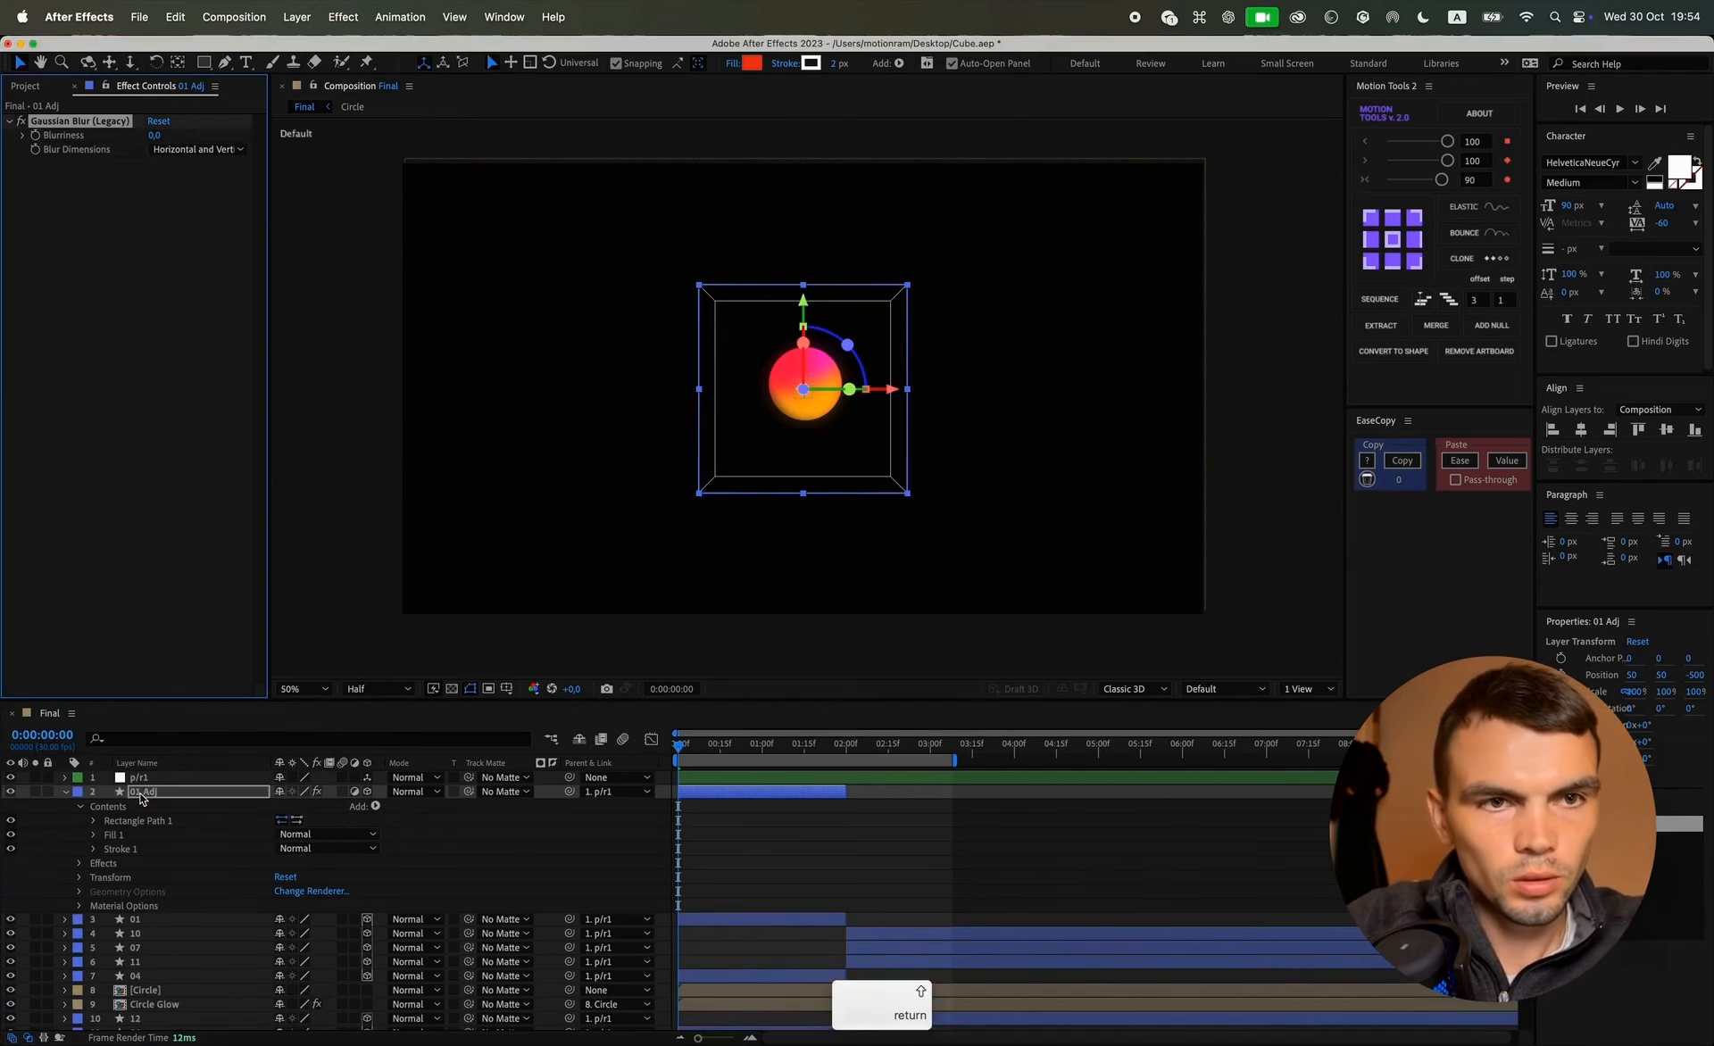
pyautogui.write('100')
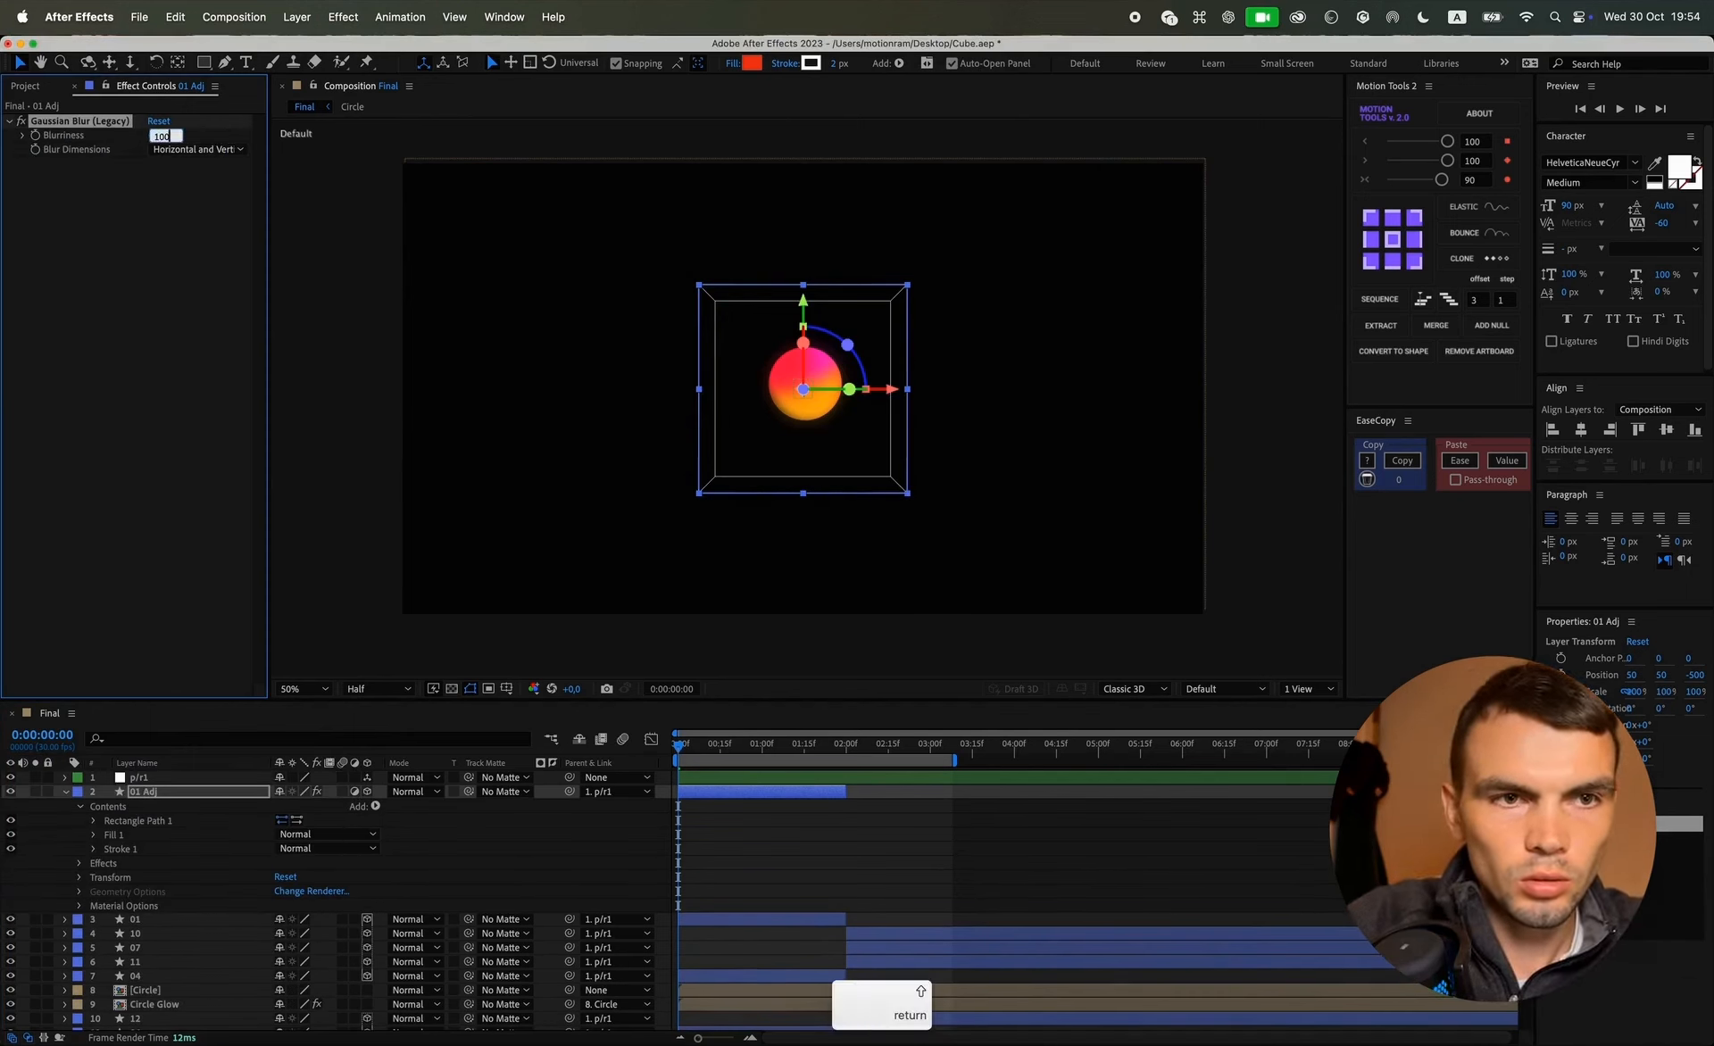
pyautogui.press('Return')
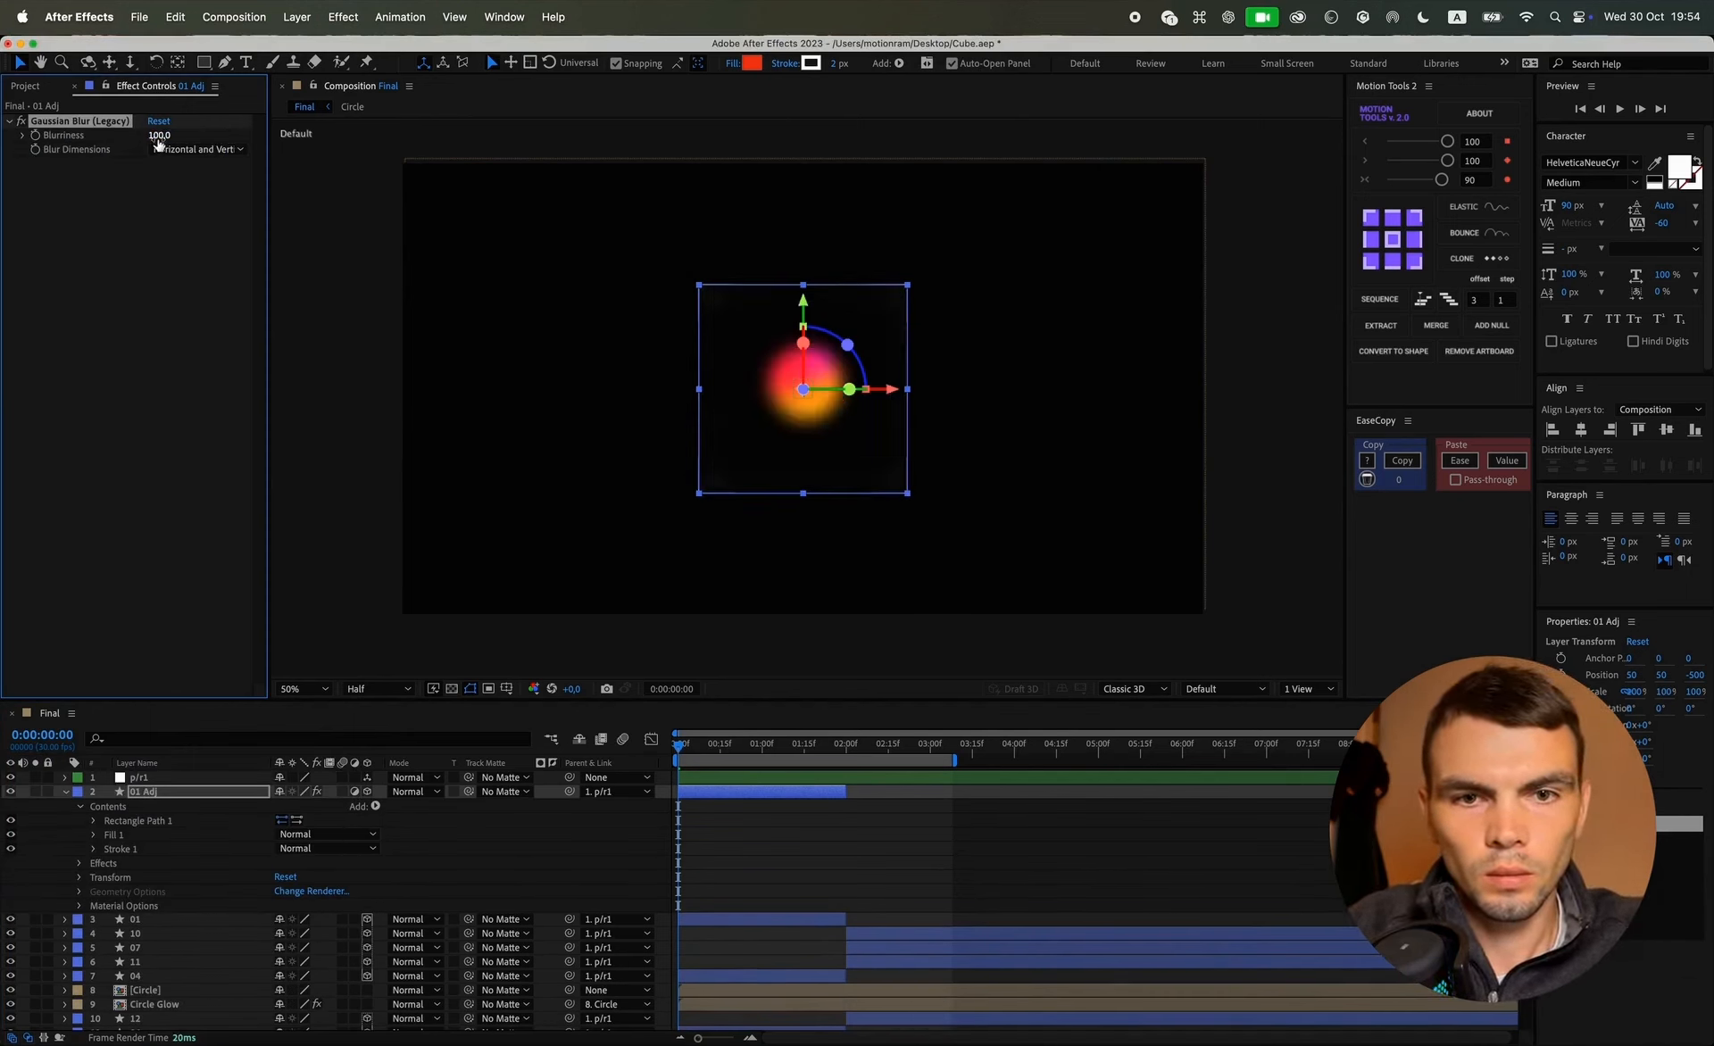
# Step: Set 01 Adj's blurriness to 200, preview the rotation and move the playhead to 0:00:00:11
pyautogui.click(827, 835)
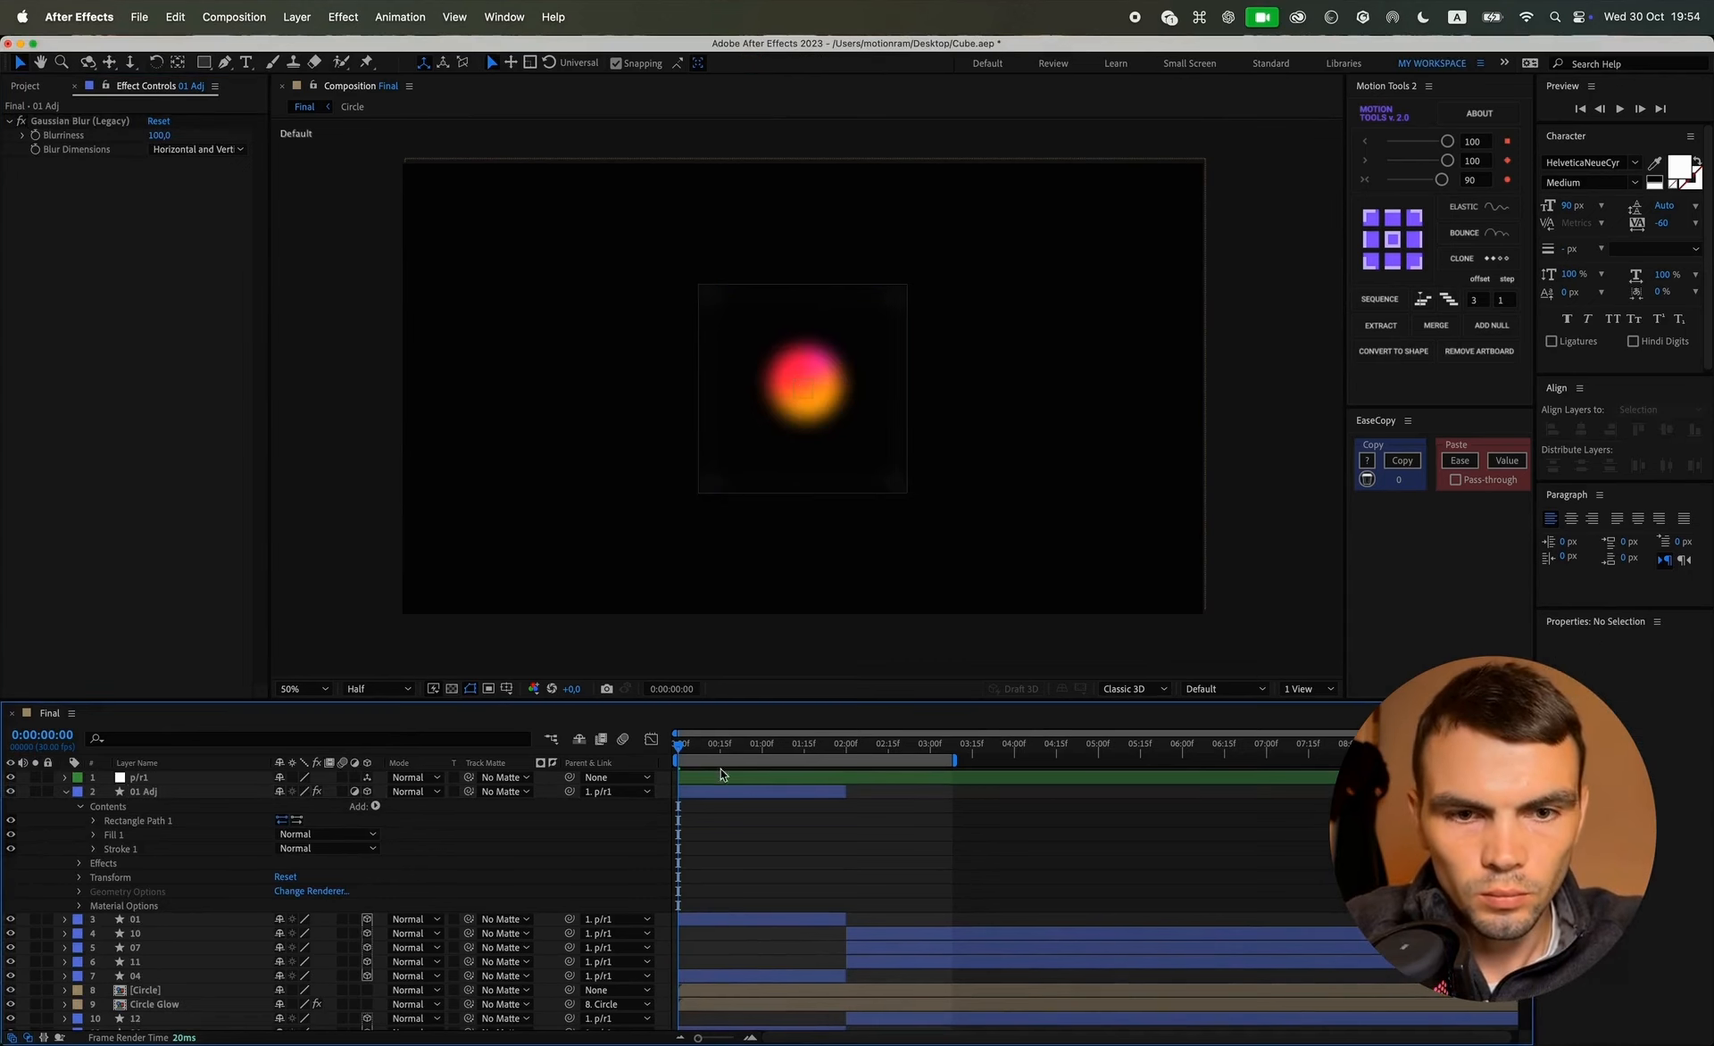
pyautogui.click(158, 136)
pyautogui.write('200')
pyautogui.press('Return')
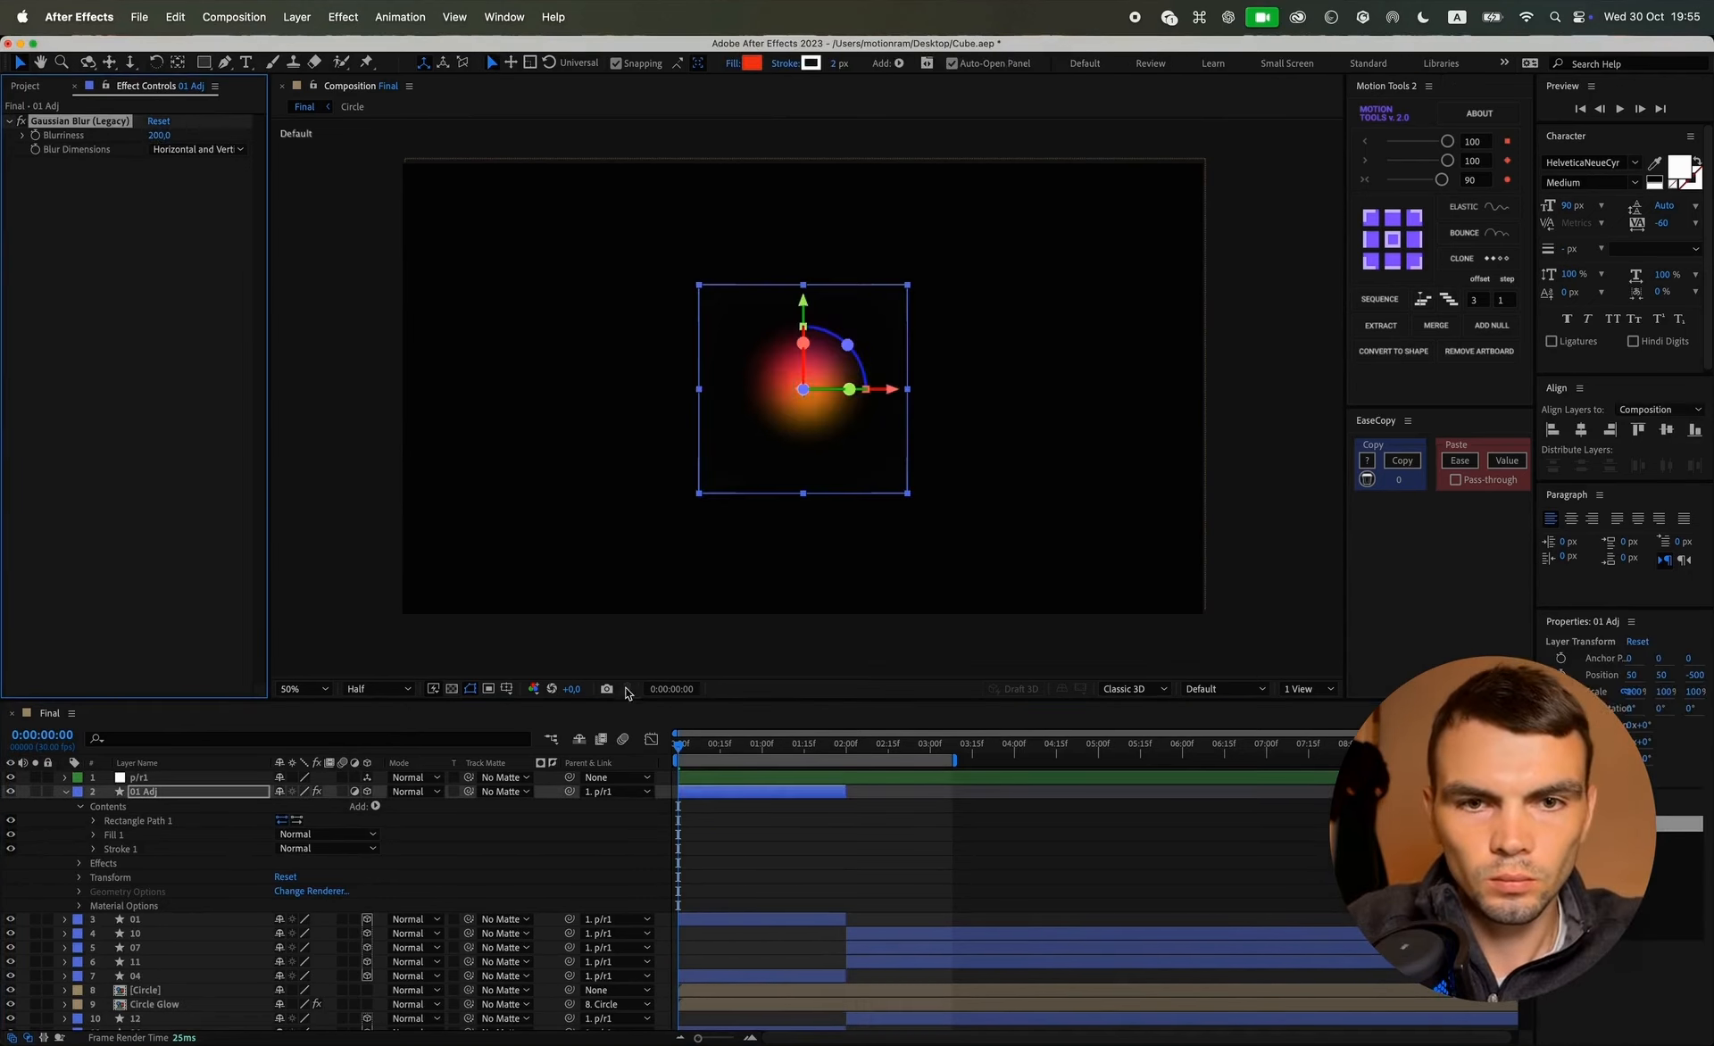
pyautogui.click(727, 849)
pyautogui.press('space')
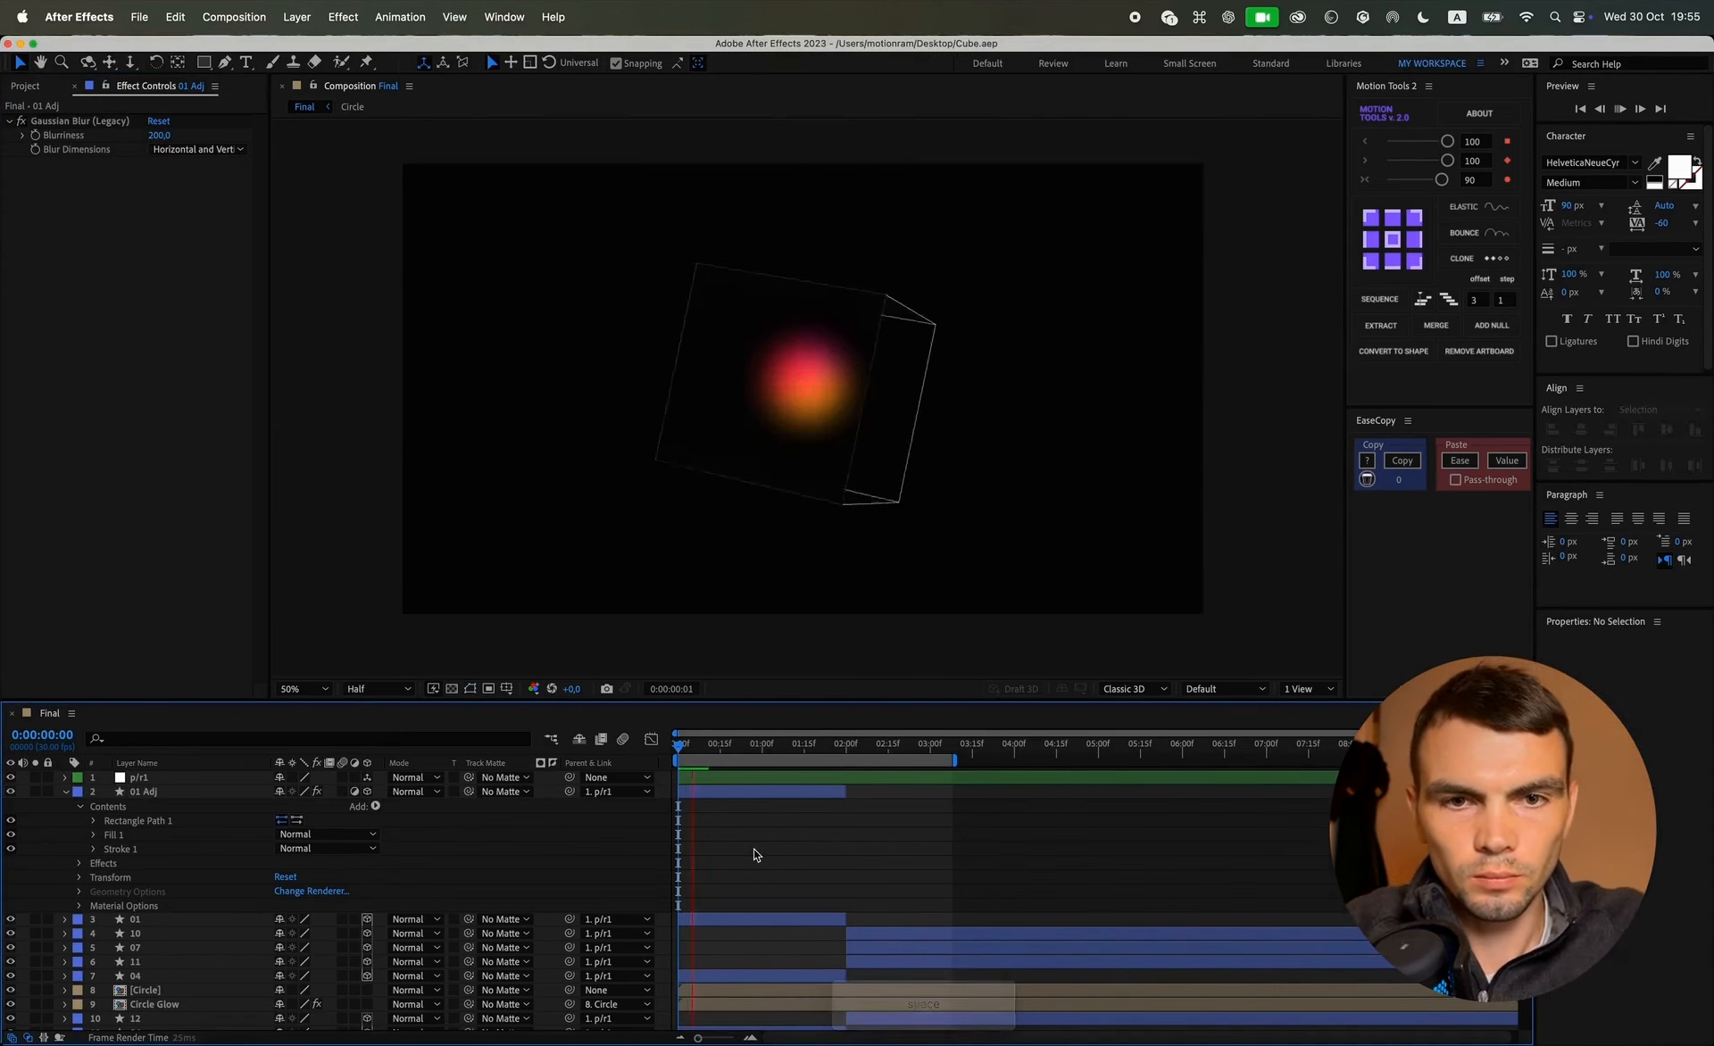
pyautogui.moveTo(759, 742); pyautogui.dragTo(709, 754)
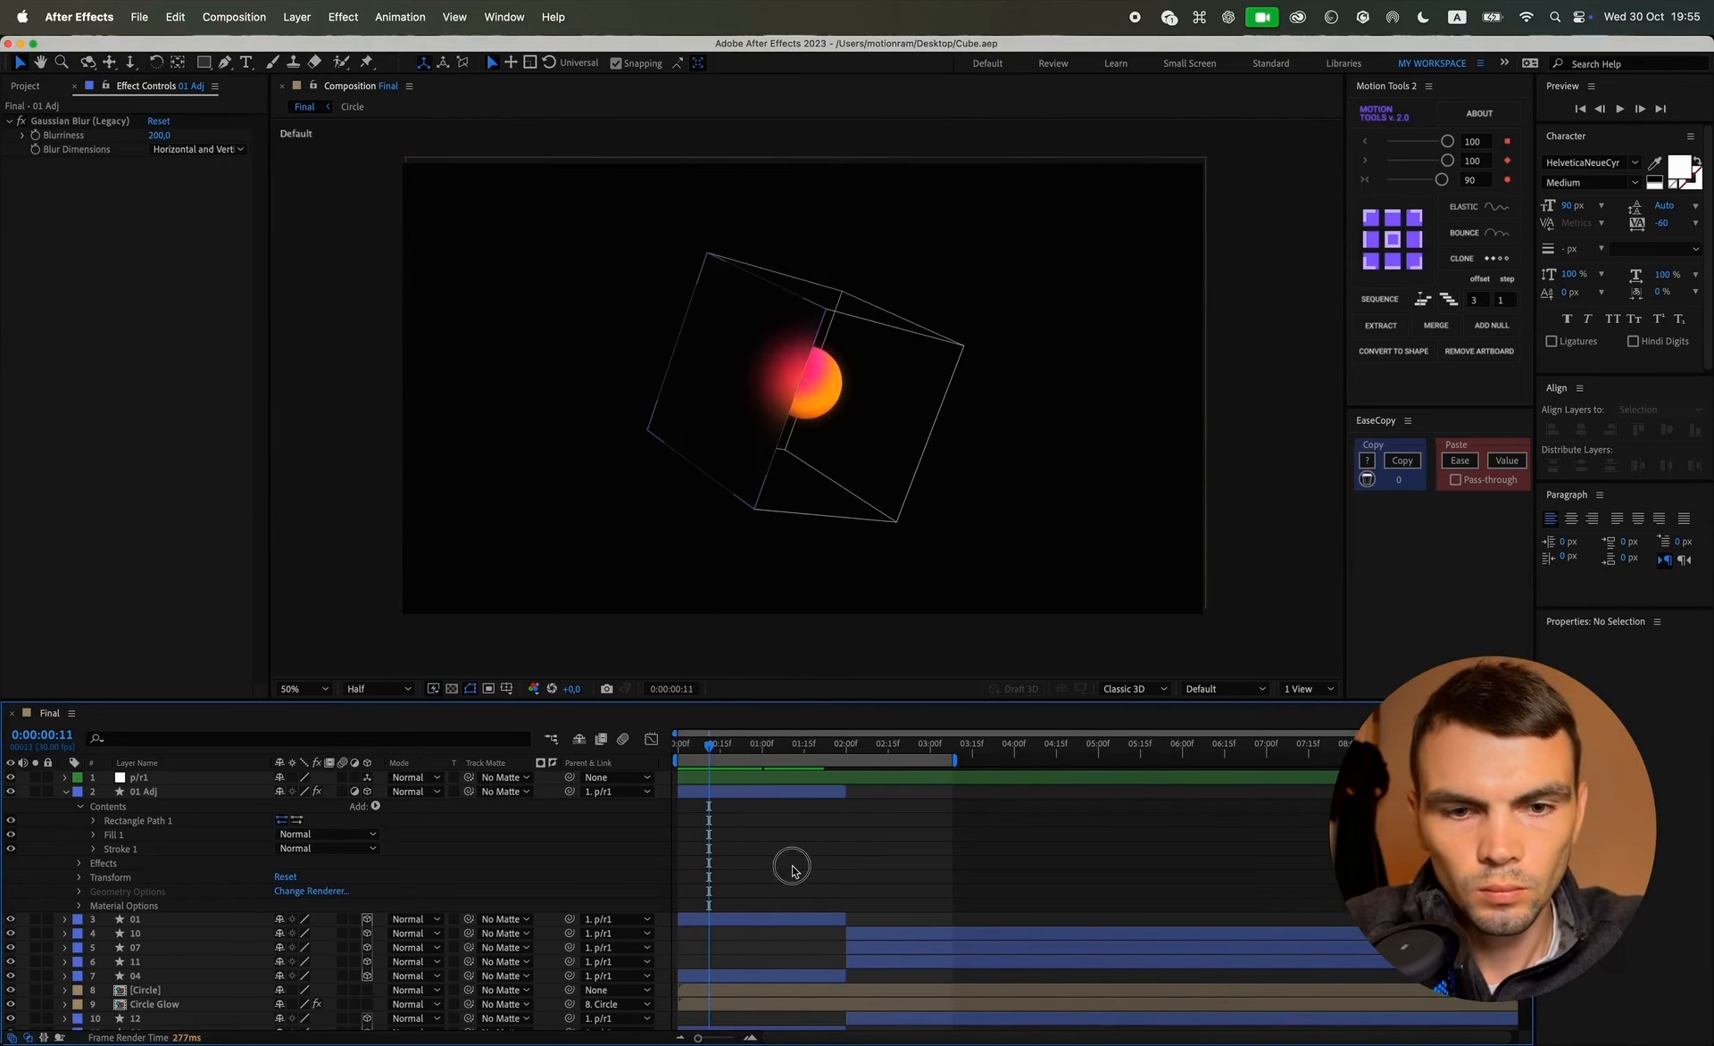
# Step: Find the cube's back-face layer 06, duplicate it and rename the copy 06 Adj
pyautogui.press('u')
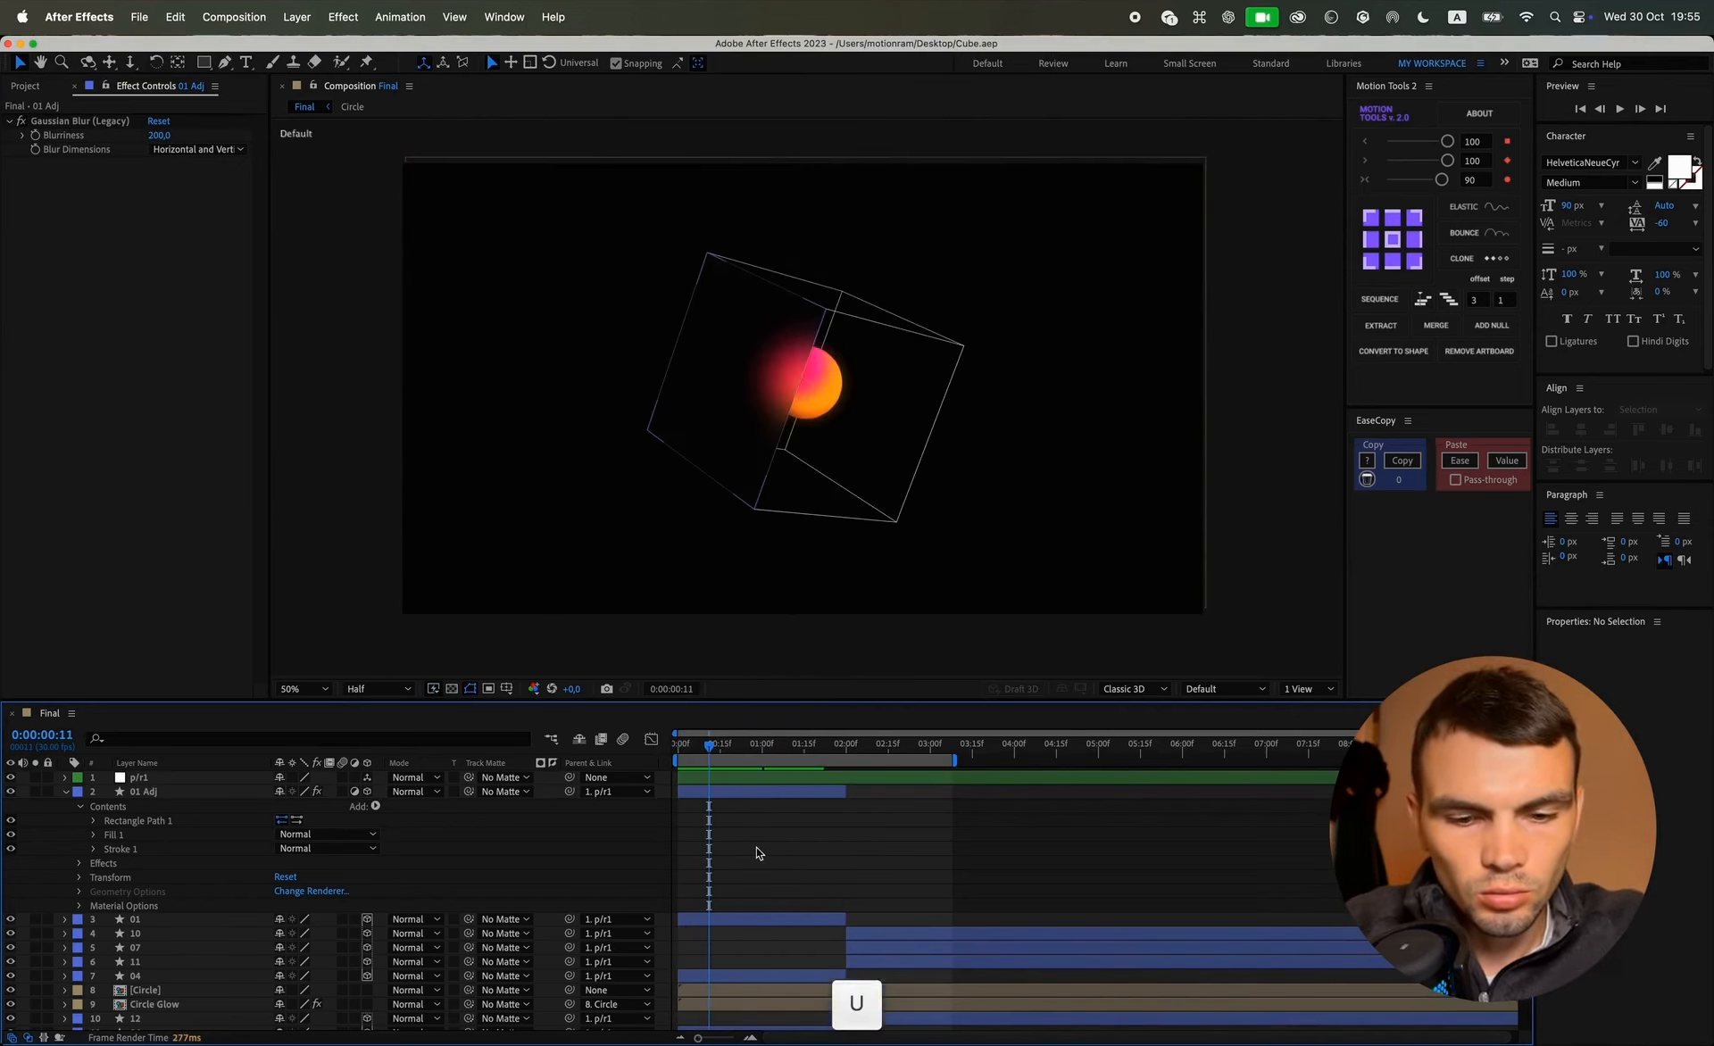
pyautogui.click(879, 430)
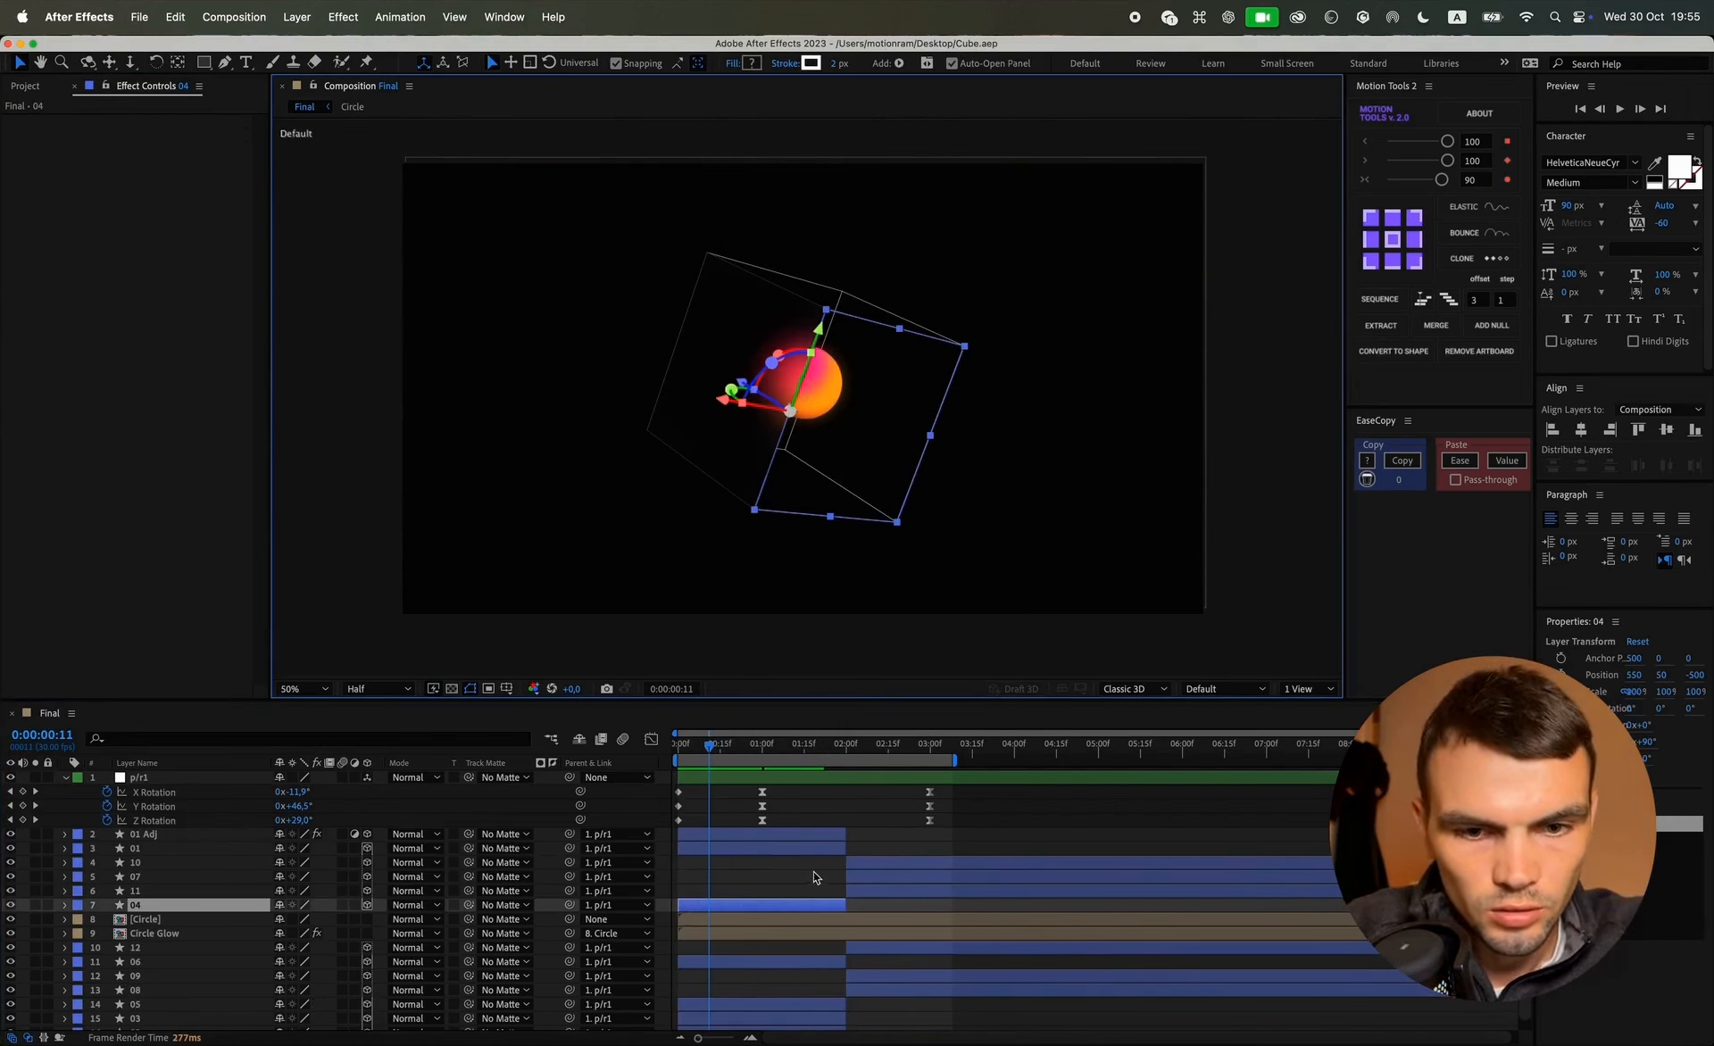
pyautogui.click(807, 848)
pyautogui.click(802, 963)
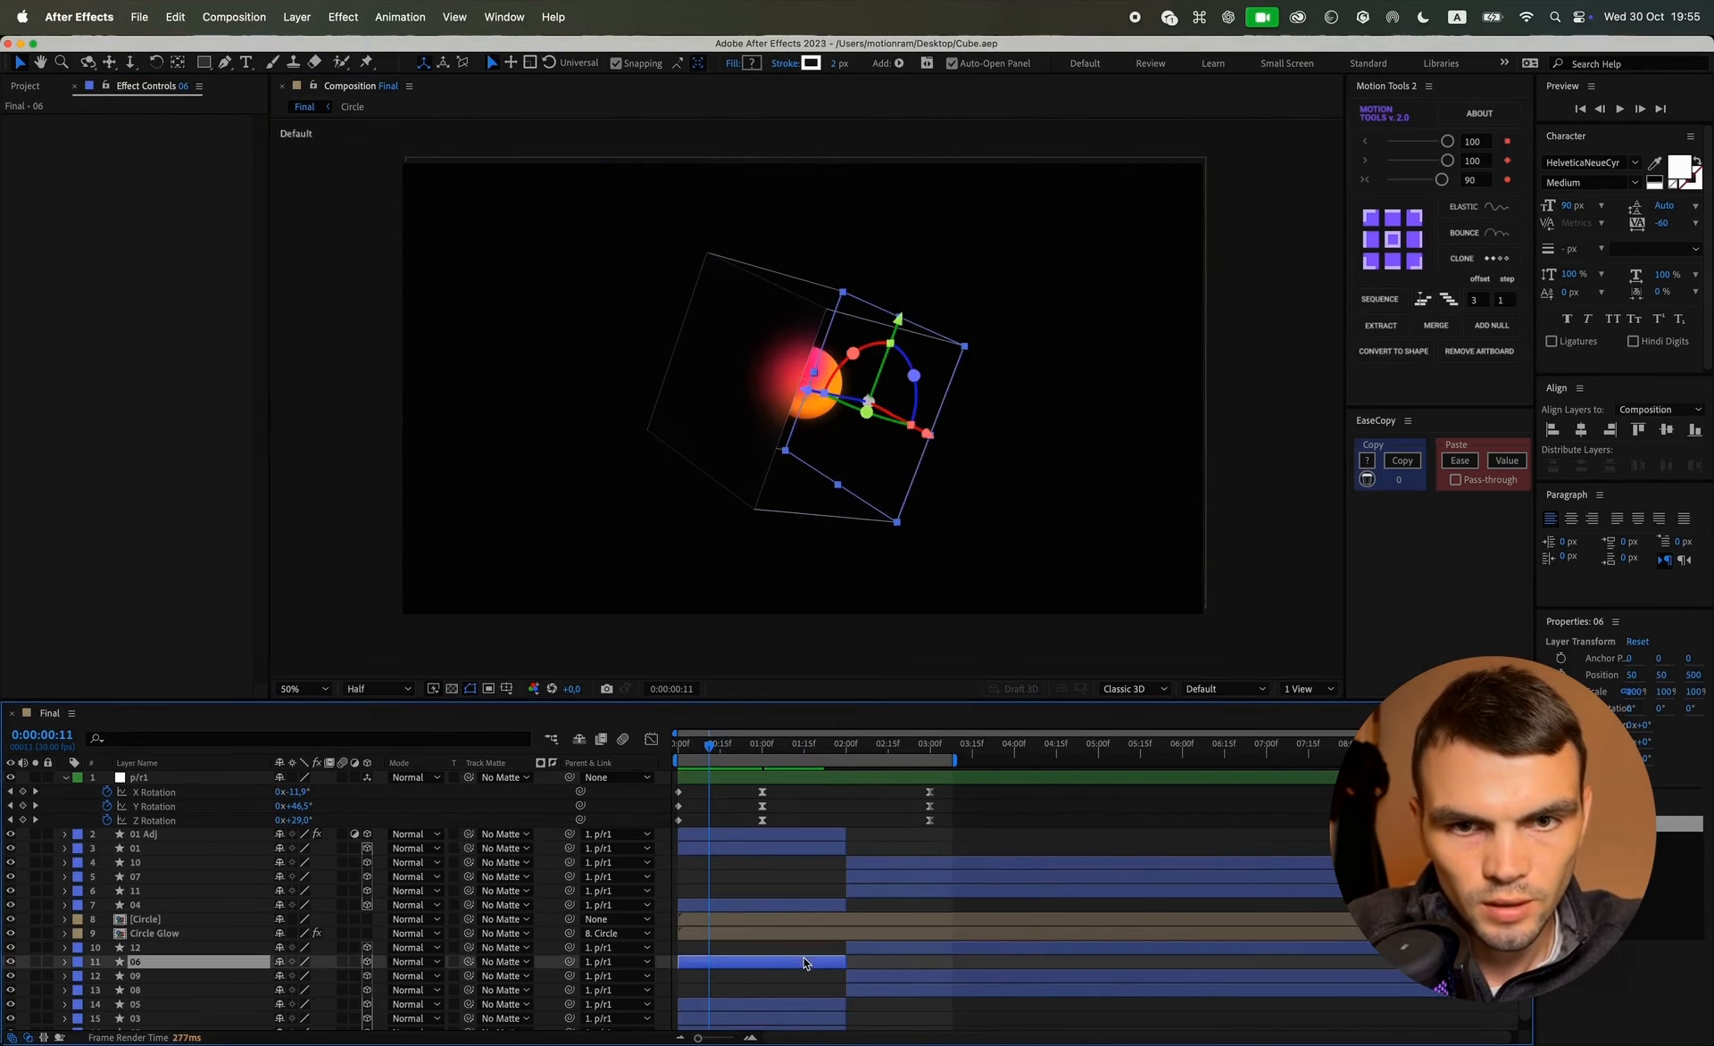
pyautogui.scroll(-1, 795, 960)
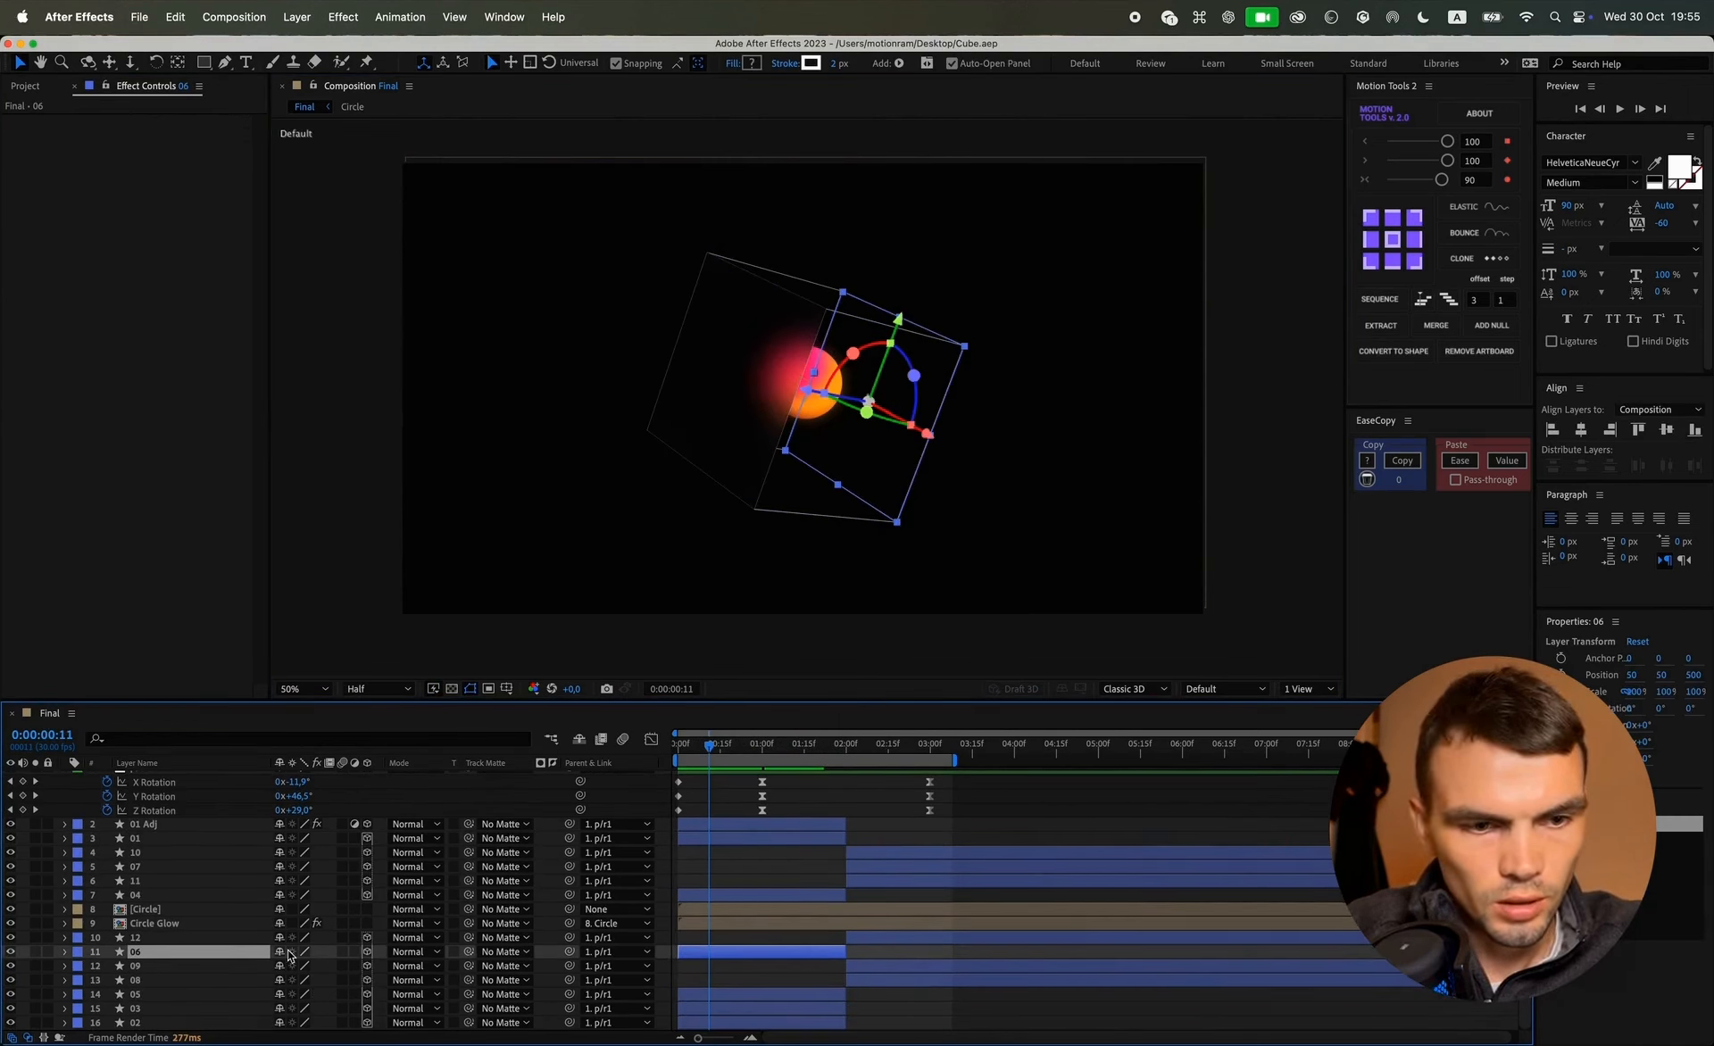
pyautogui.press('super+d')
pyautogui.press('Return')
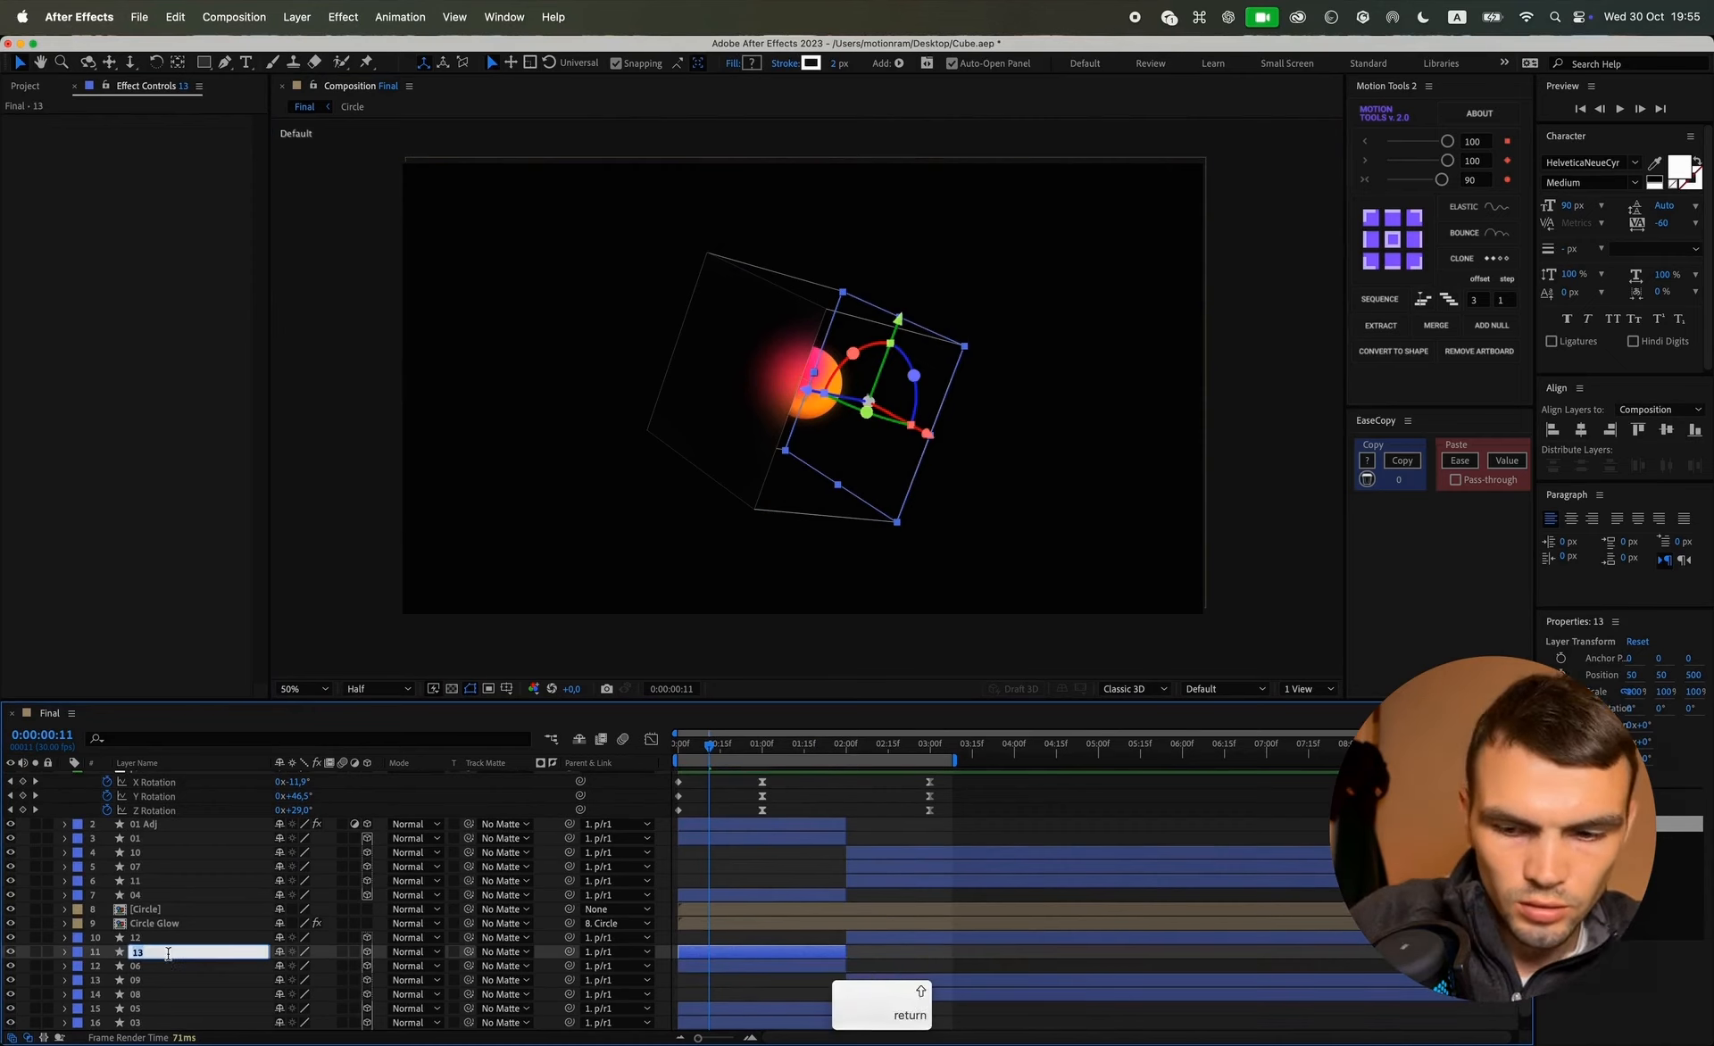
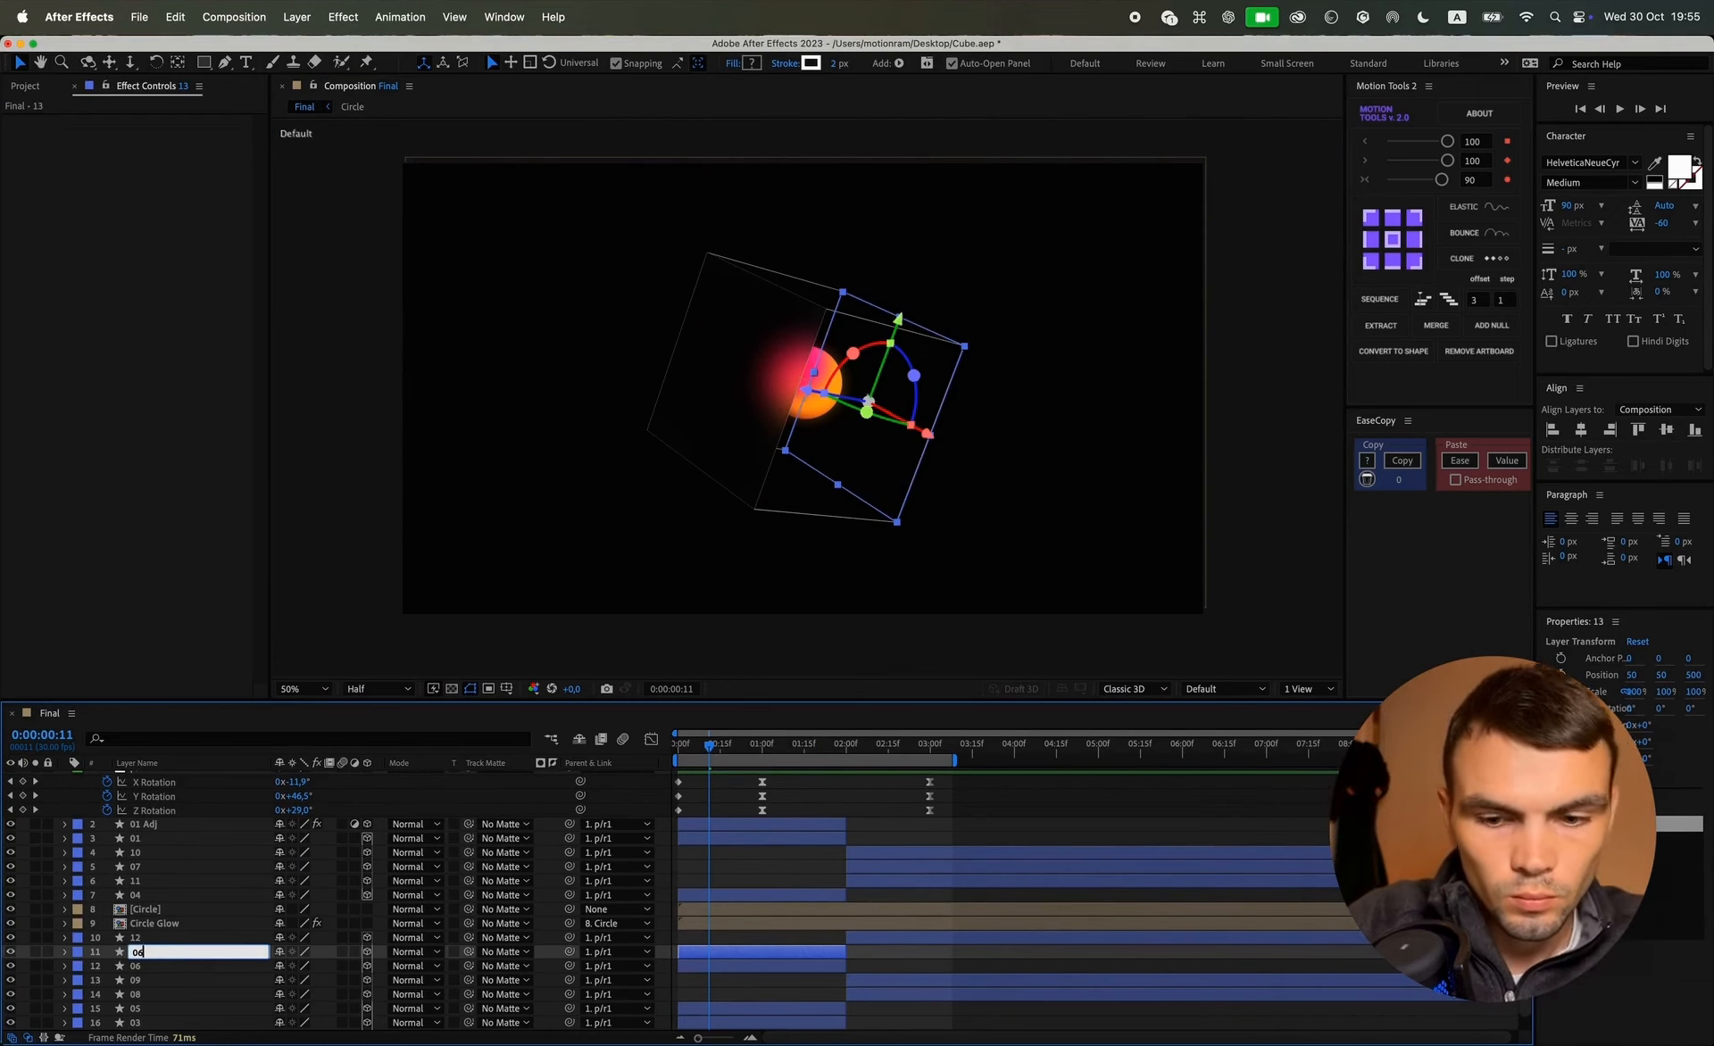
pyautogui.write('Adj')
pyautogui.press('Return')
pyautogui.hotkey('ctrl', 'space')
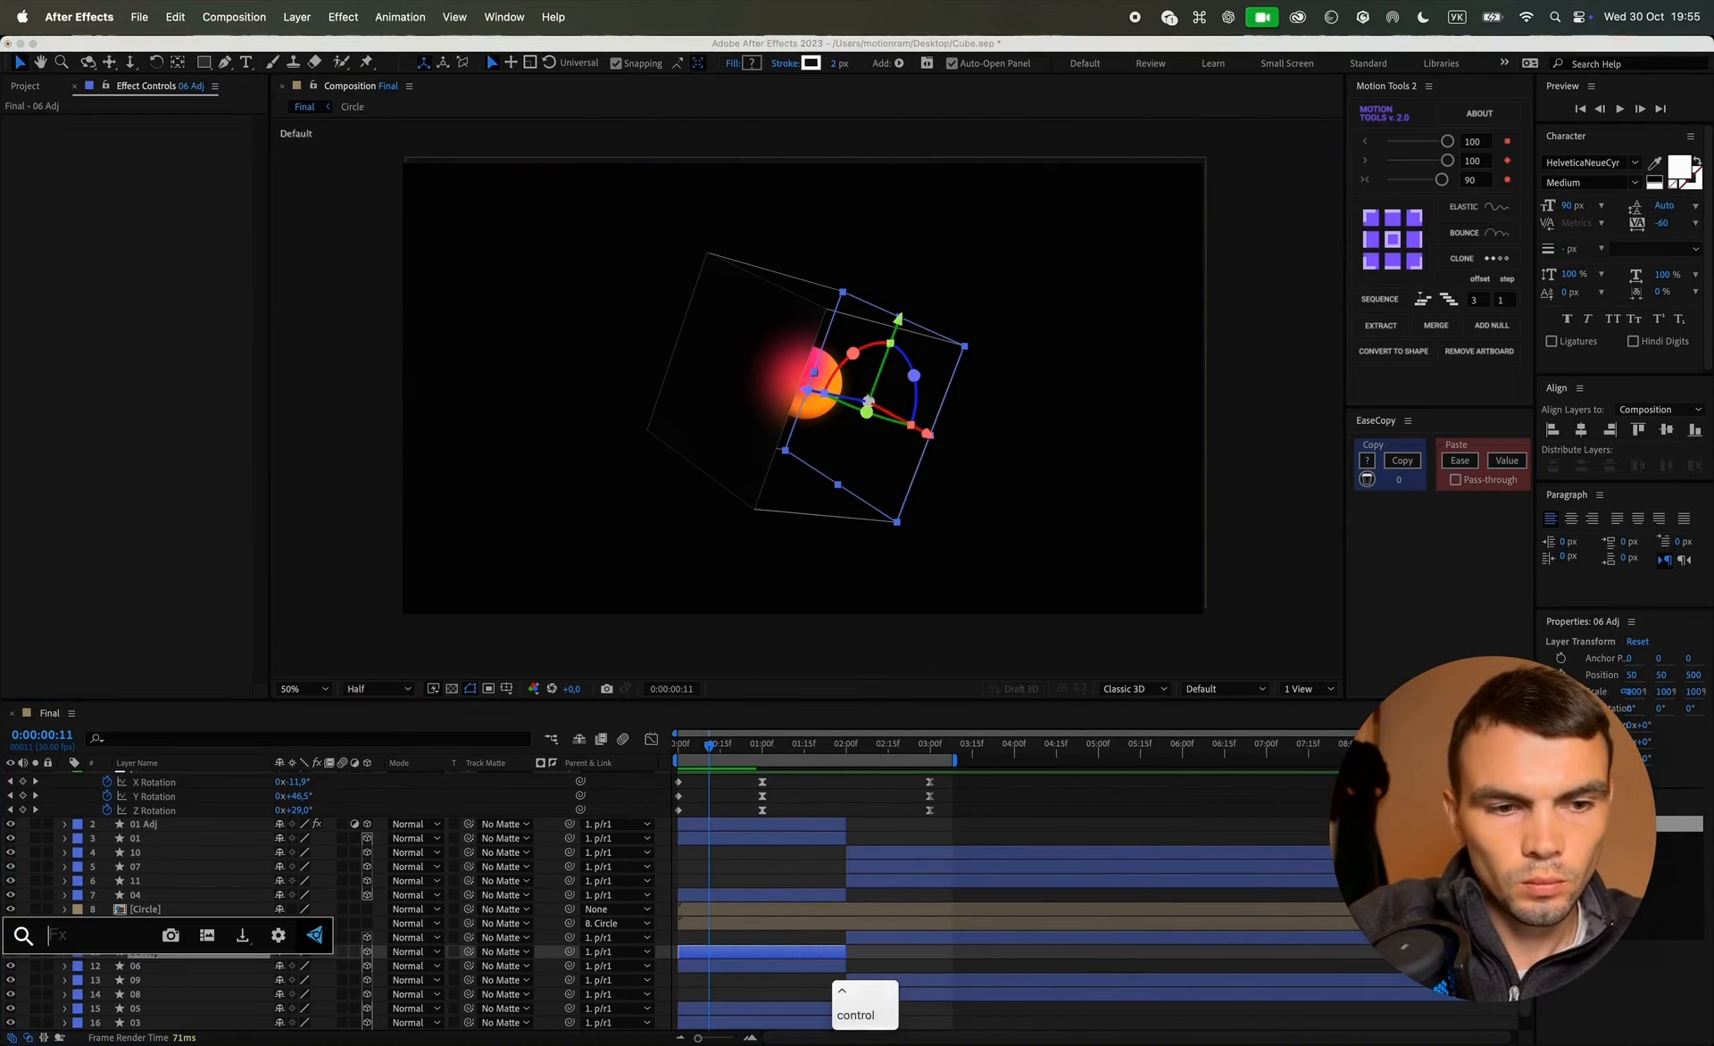
pyautogui.hotkey('ctrl', 'space')
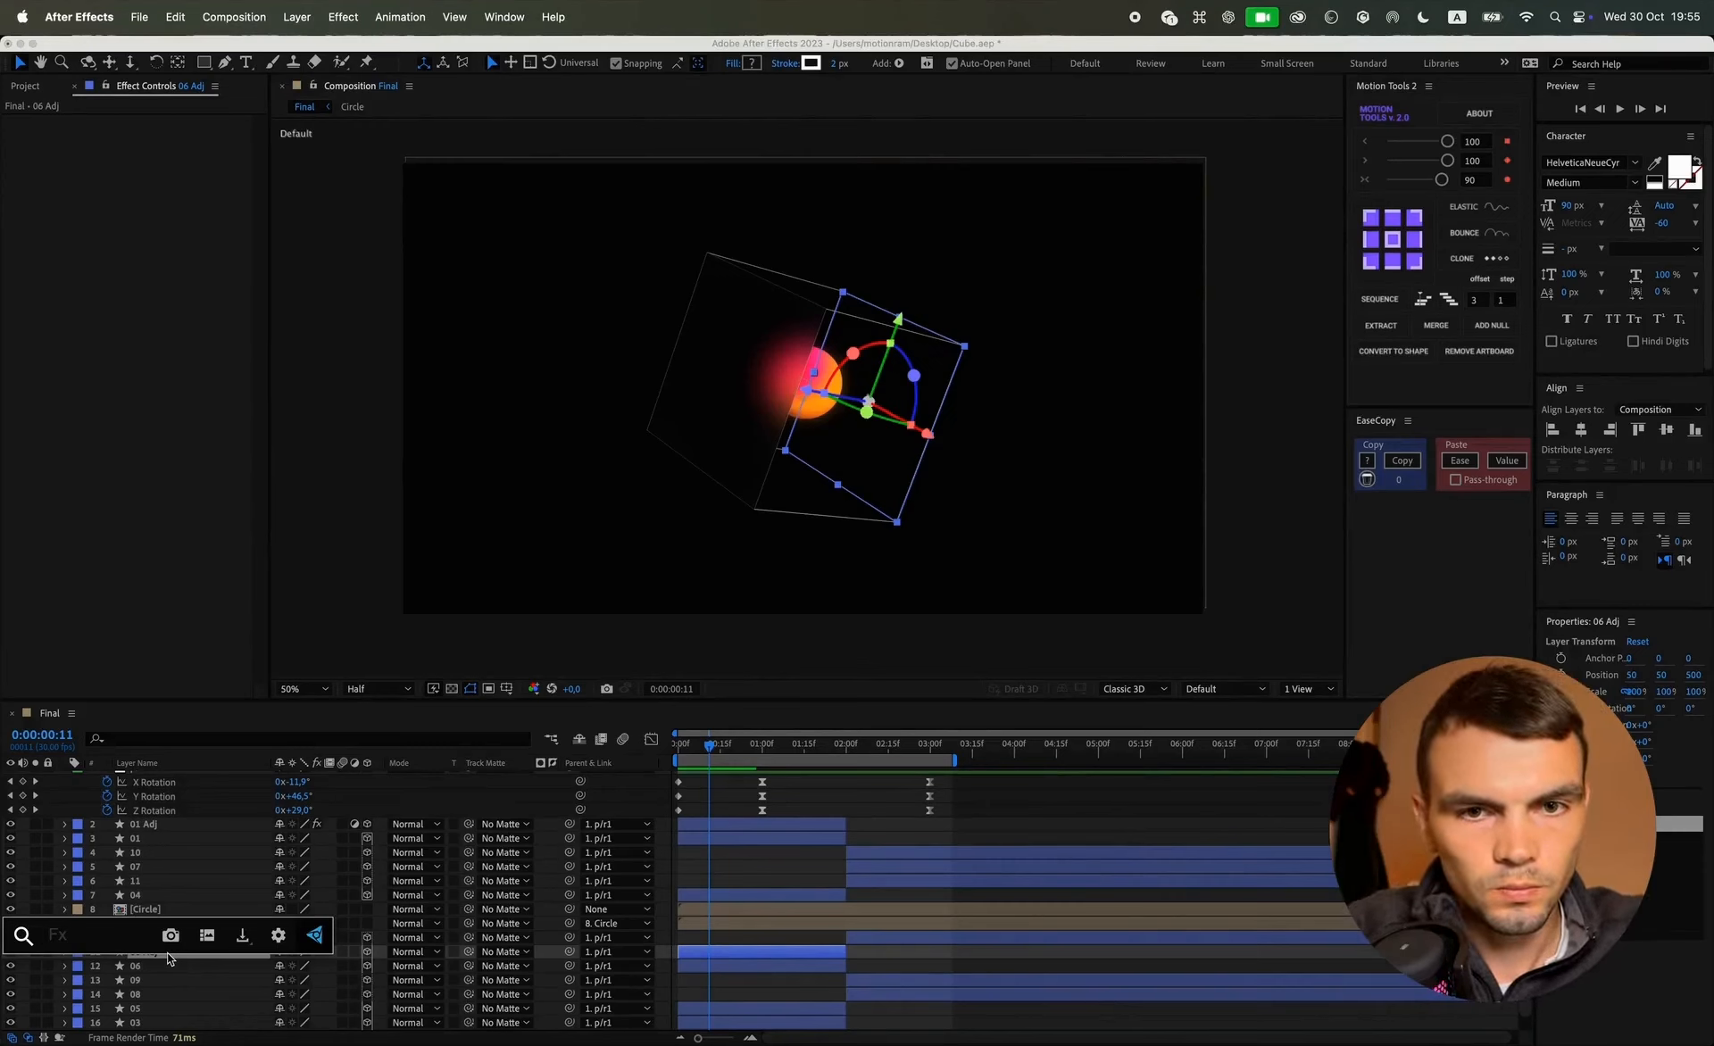
pyautogui.click(904, 955)
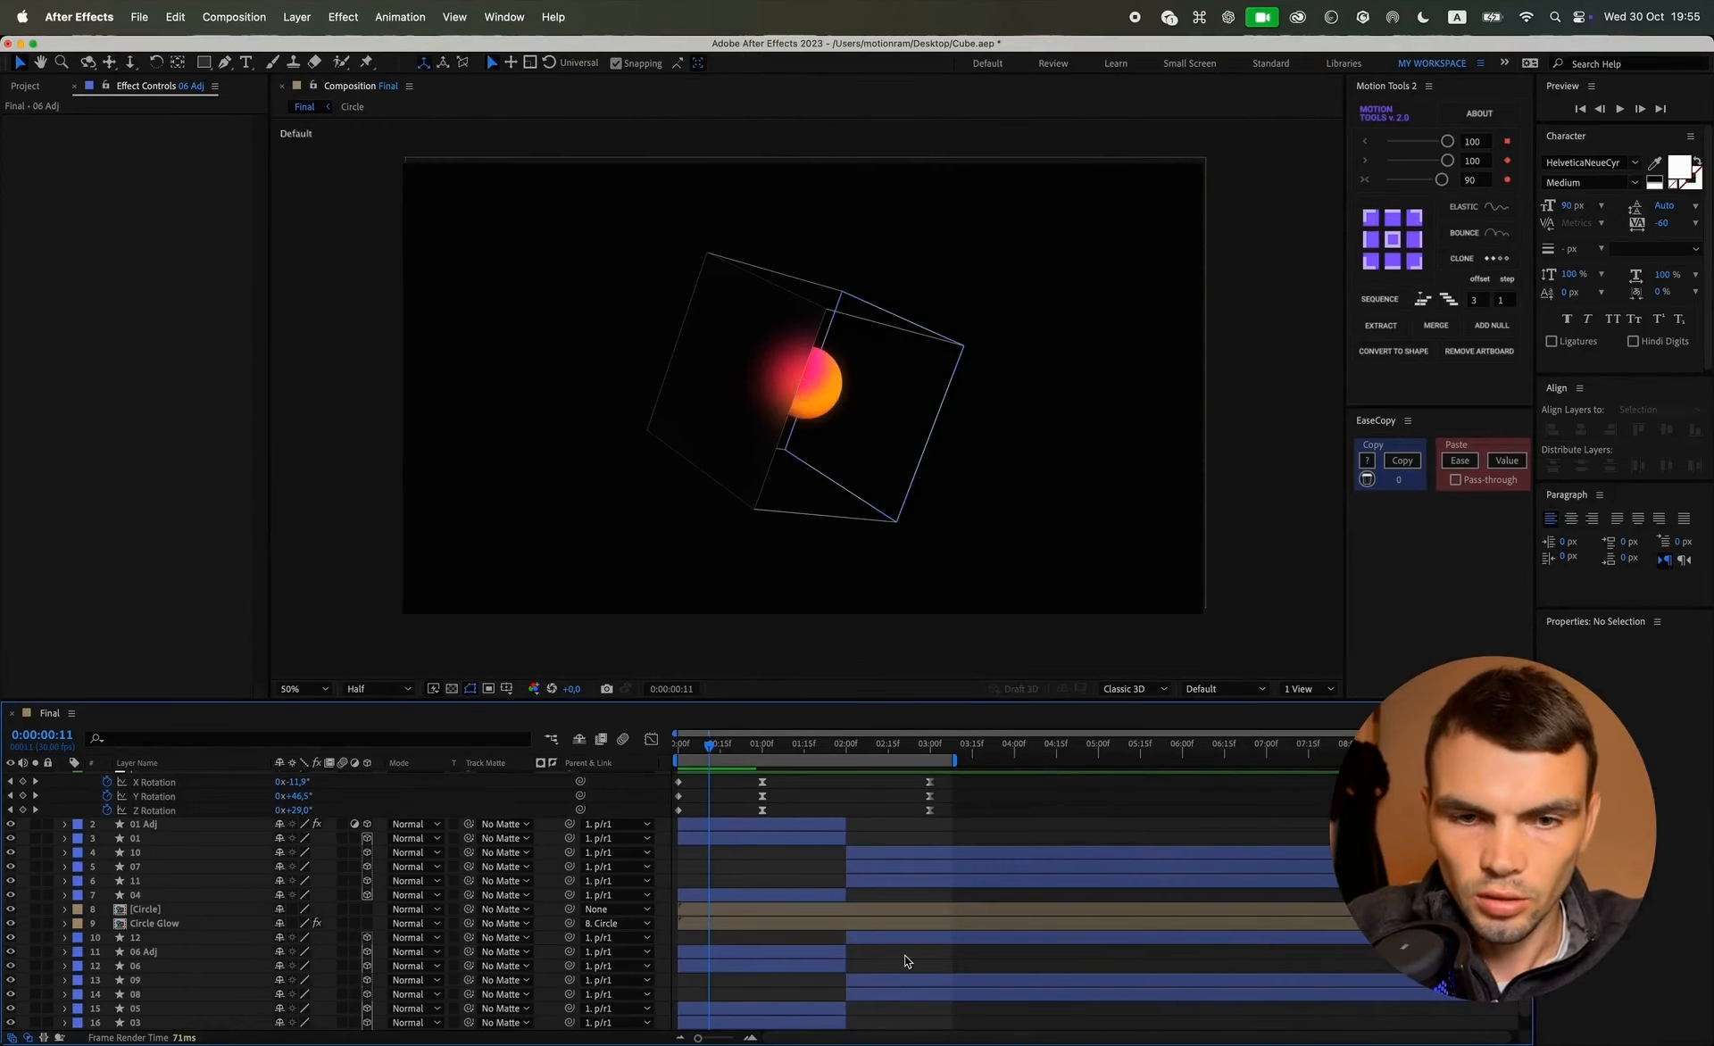
# Step: Duplicate the Circle layer and place the copy directly above 06 Adj in the layer stack
pyautogui.click(156, 909)
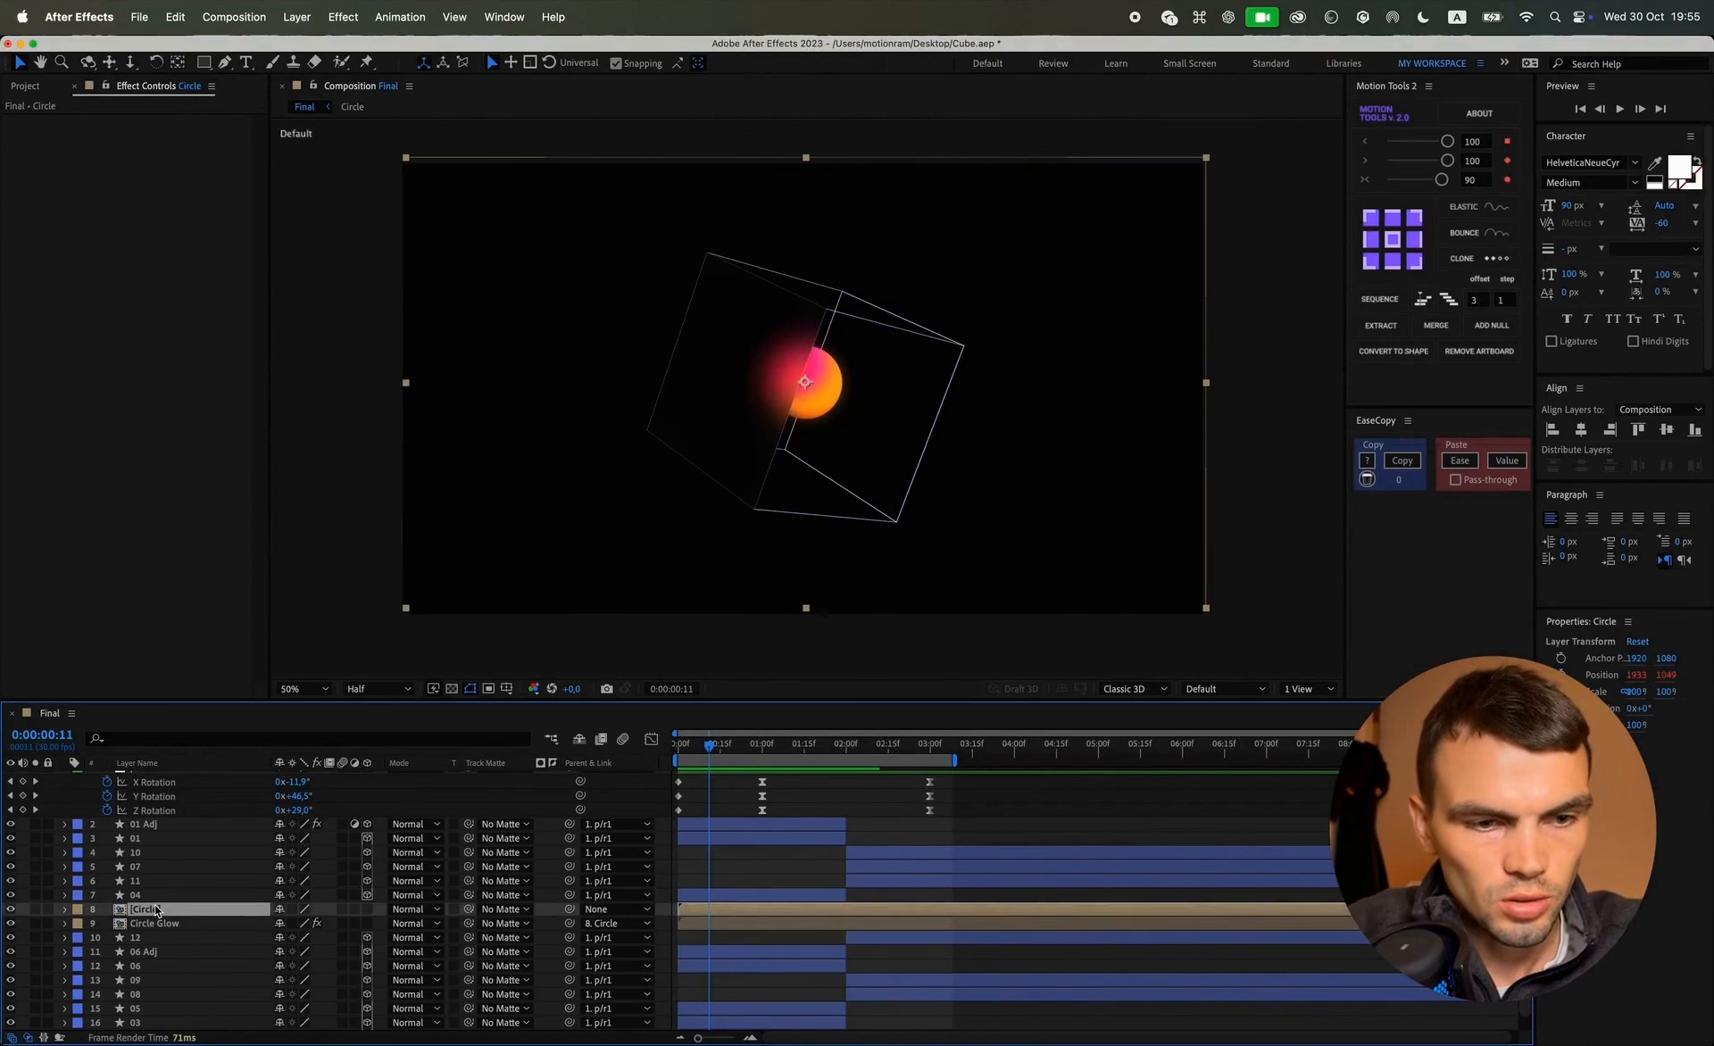
pyautogui.press('super+d')
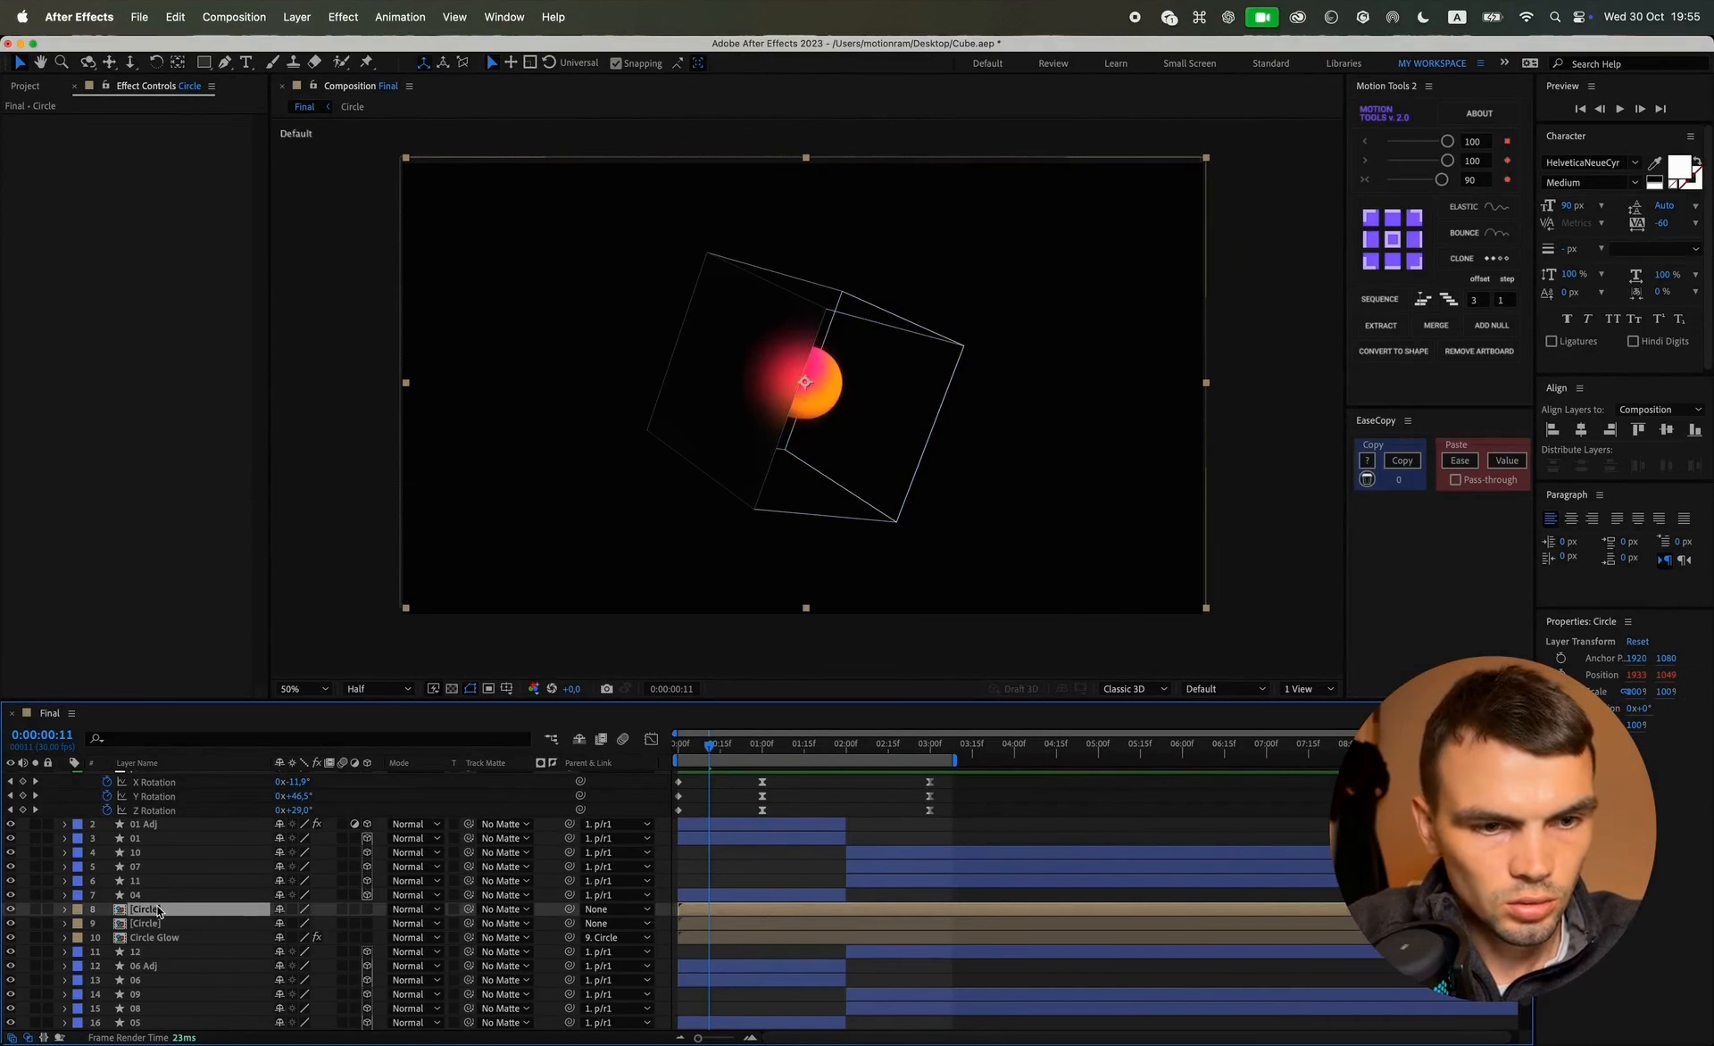
pyautogui.moveTo(156, 909); pyautogui.dragTo(153, 959)
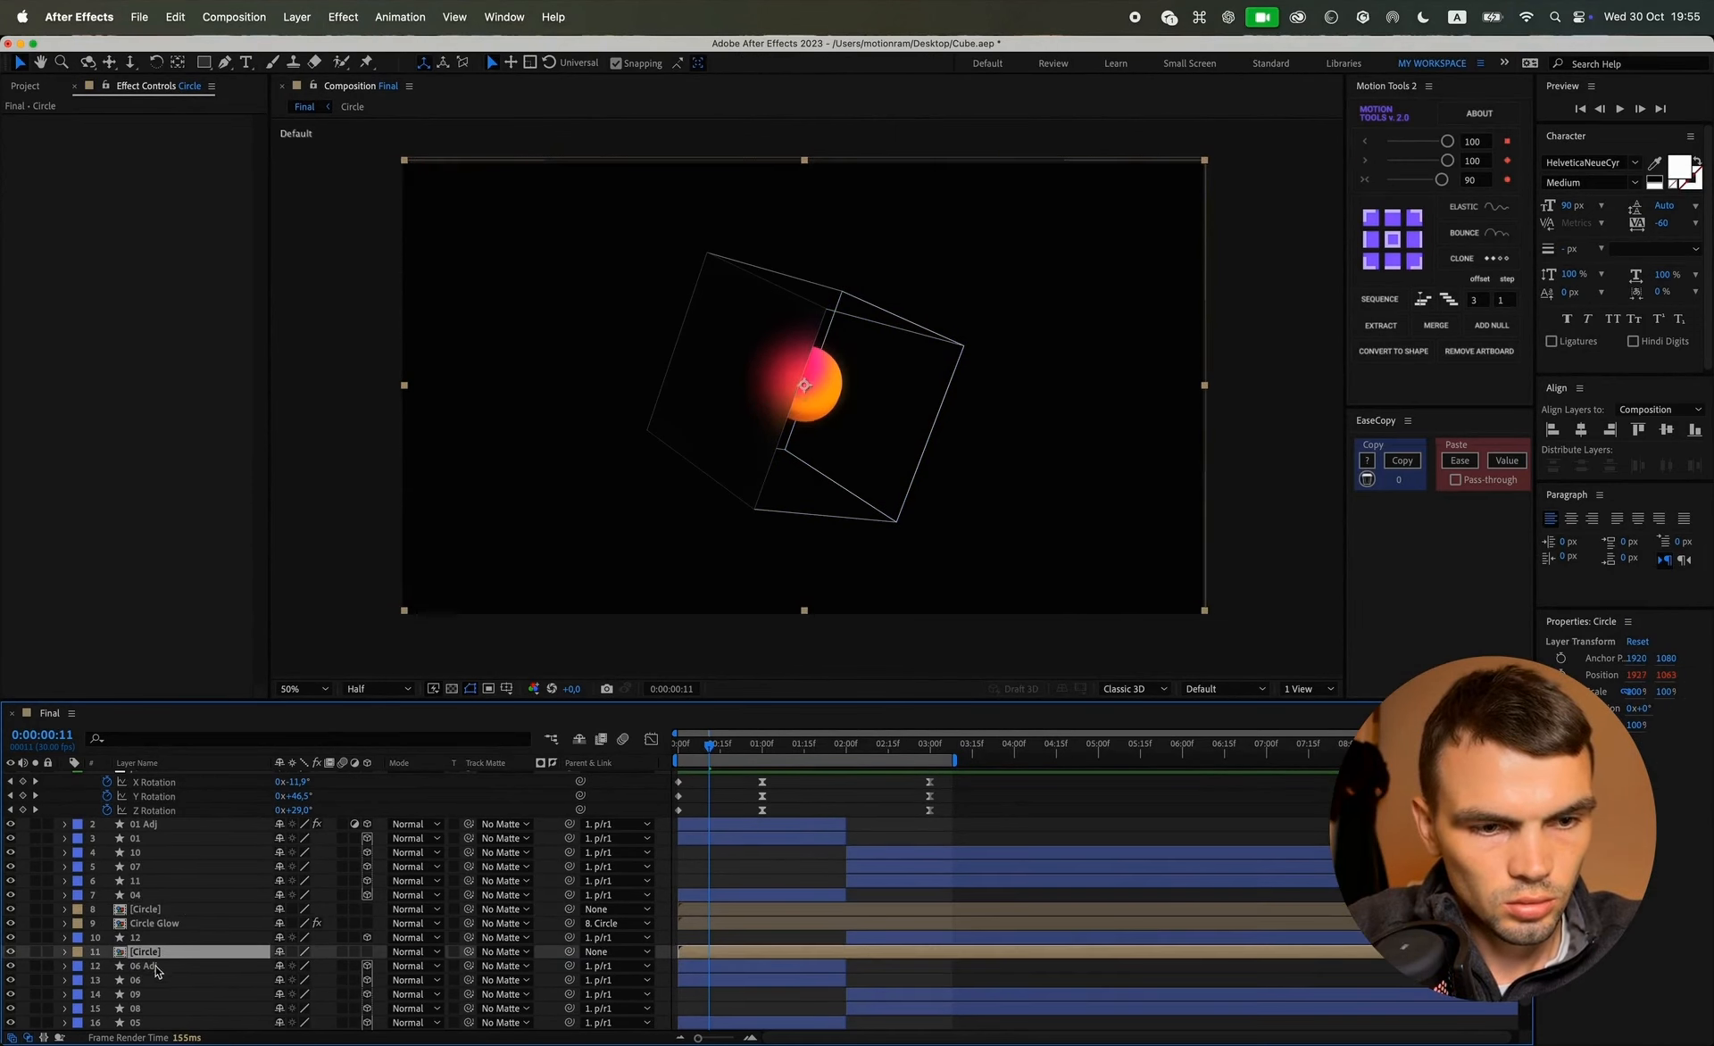
pyautogui.click(154, 966)
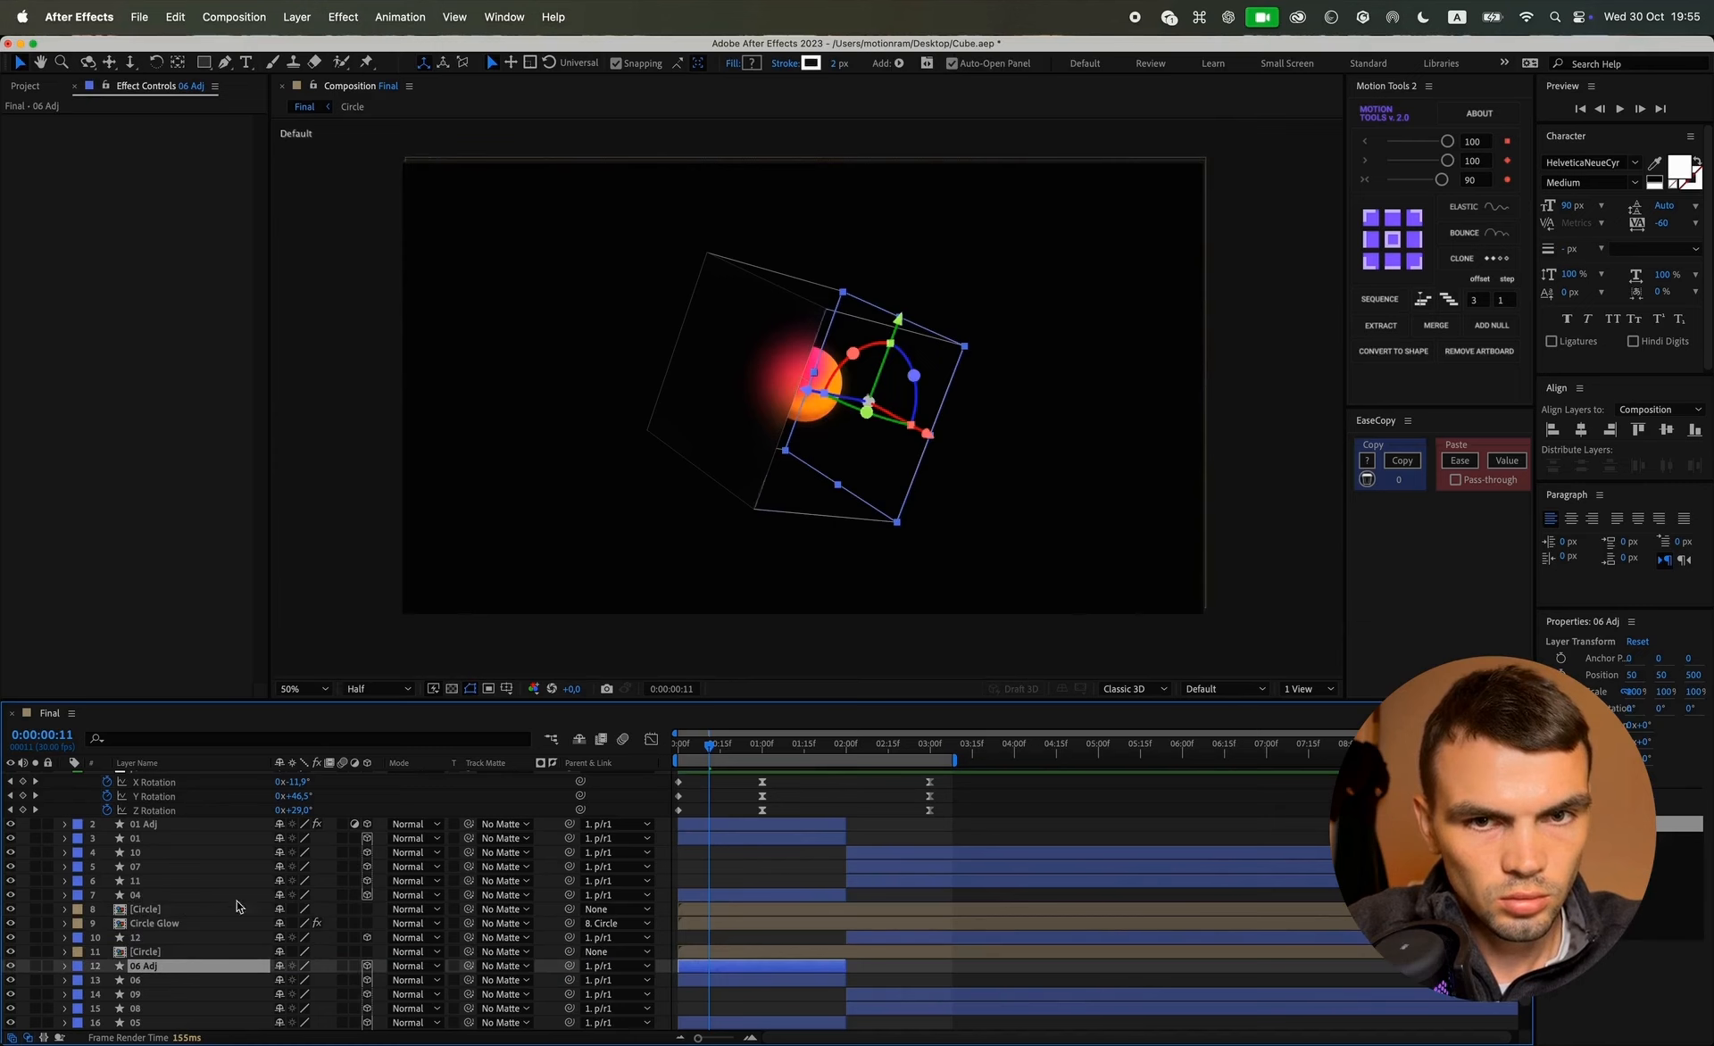
# Step: Move the duplicated Circle over the back face of the cube and scale it to 300%
pyautogui.click(150, 957)
pyautogui.moveTo(786, 384); pyautogui.dragTo(845, 409)
pyautogui.press('s')
pyautogui.click(304, 966)
pyautogui.write('200')
pyautogui.press('Return')
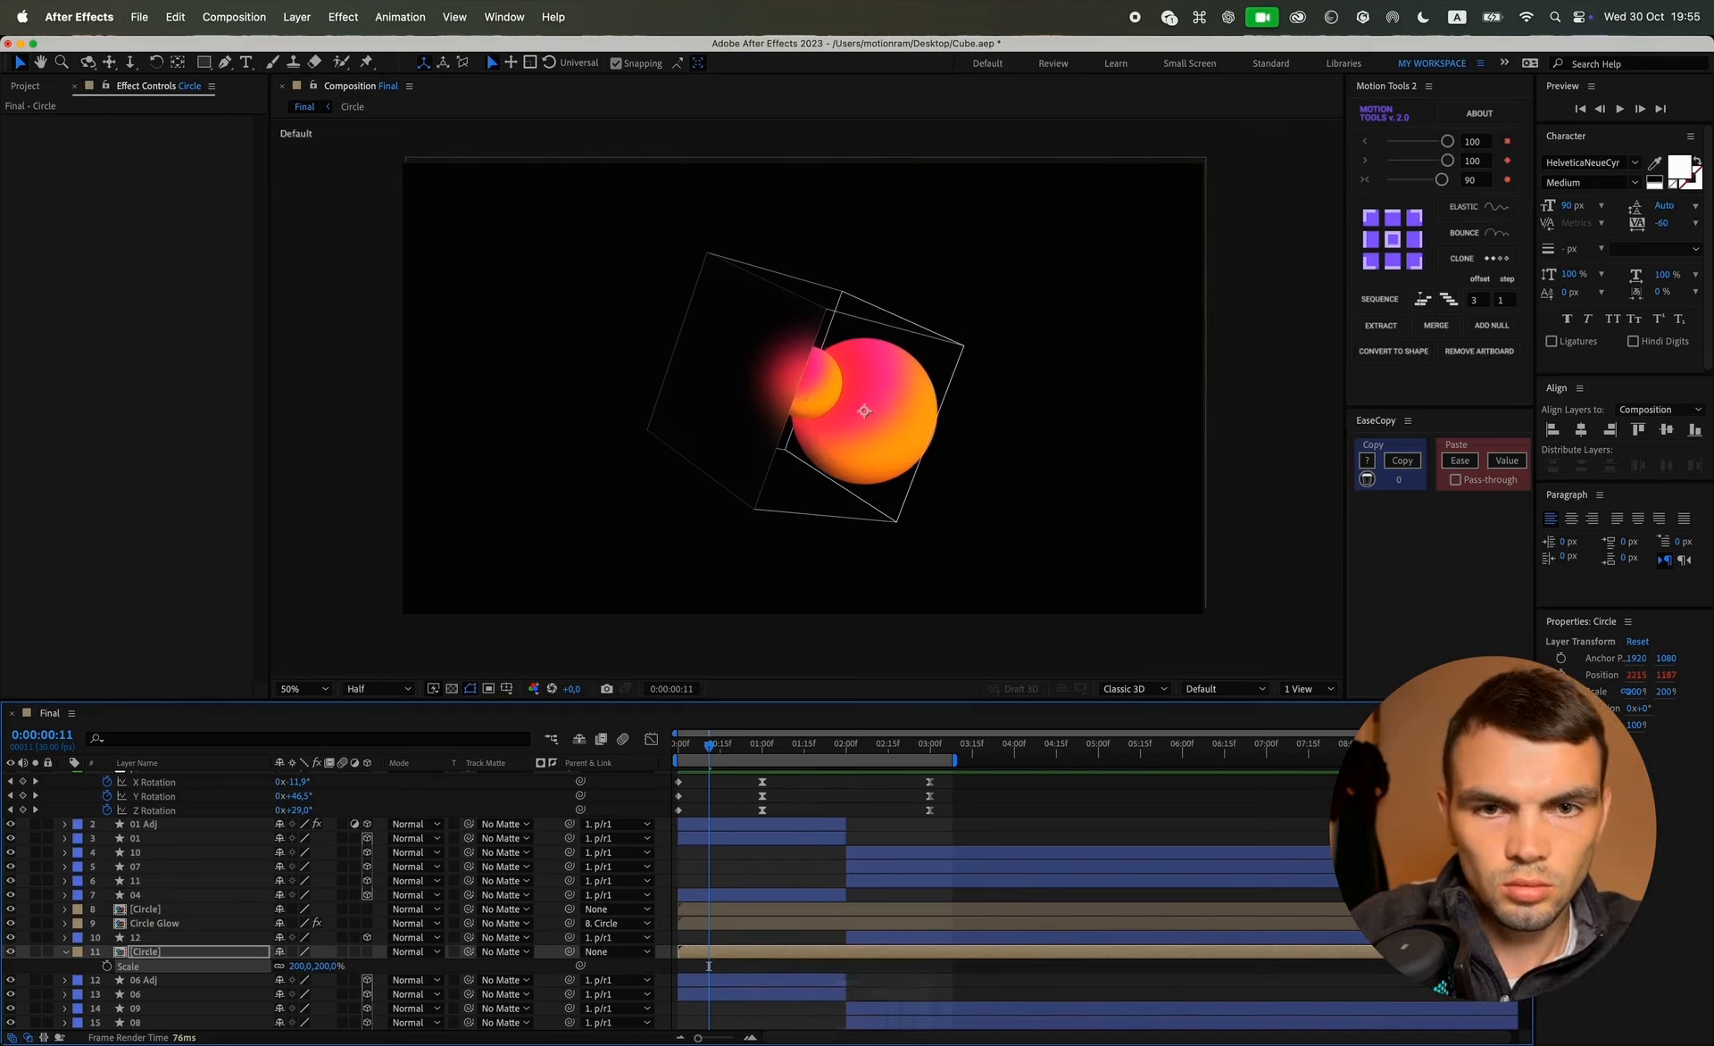
pyautogui.click(296, 952)
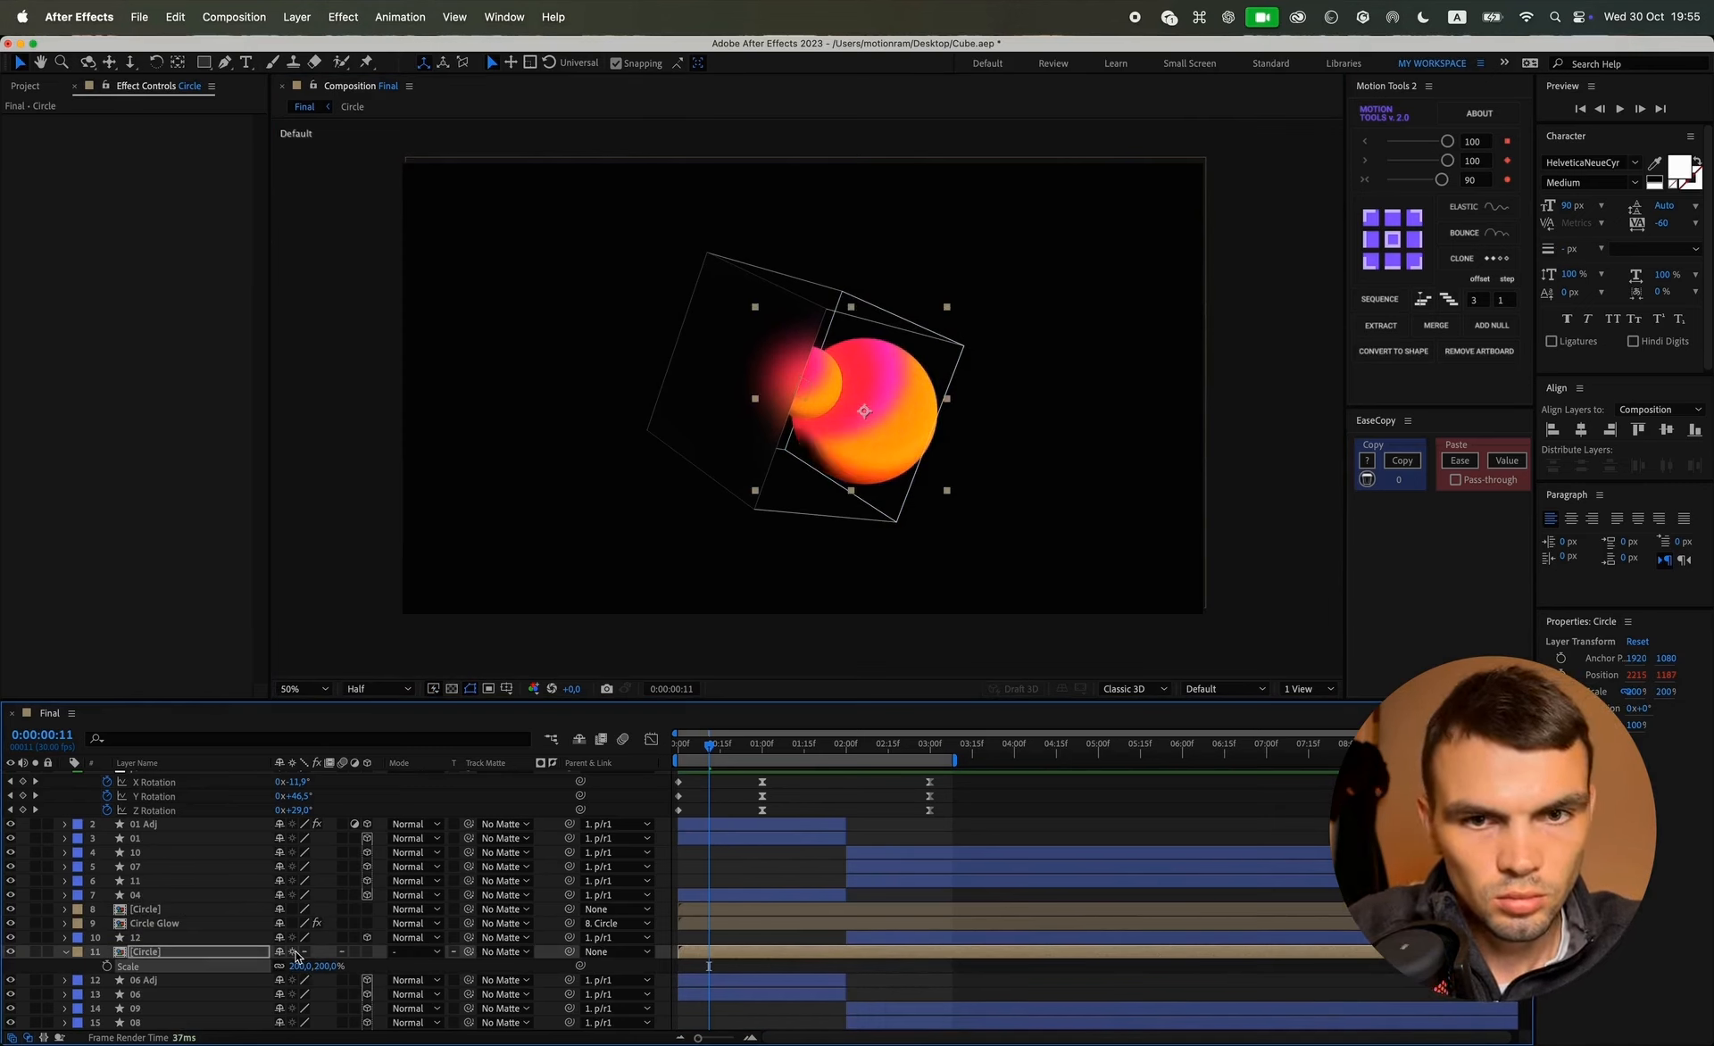
pyautogui.write('300')
pyautogui.press('Return')
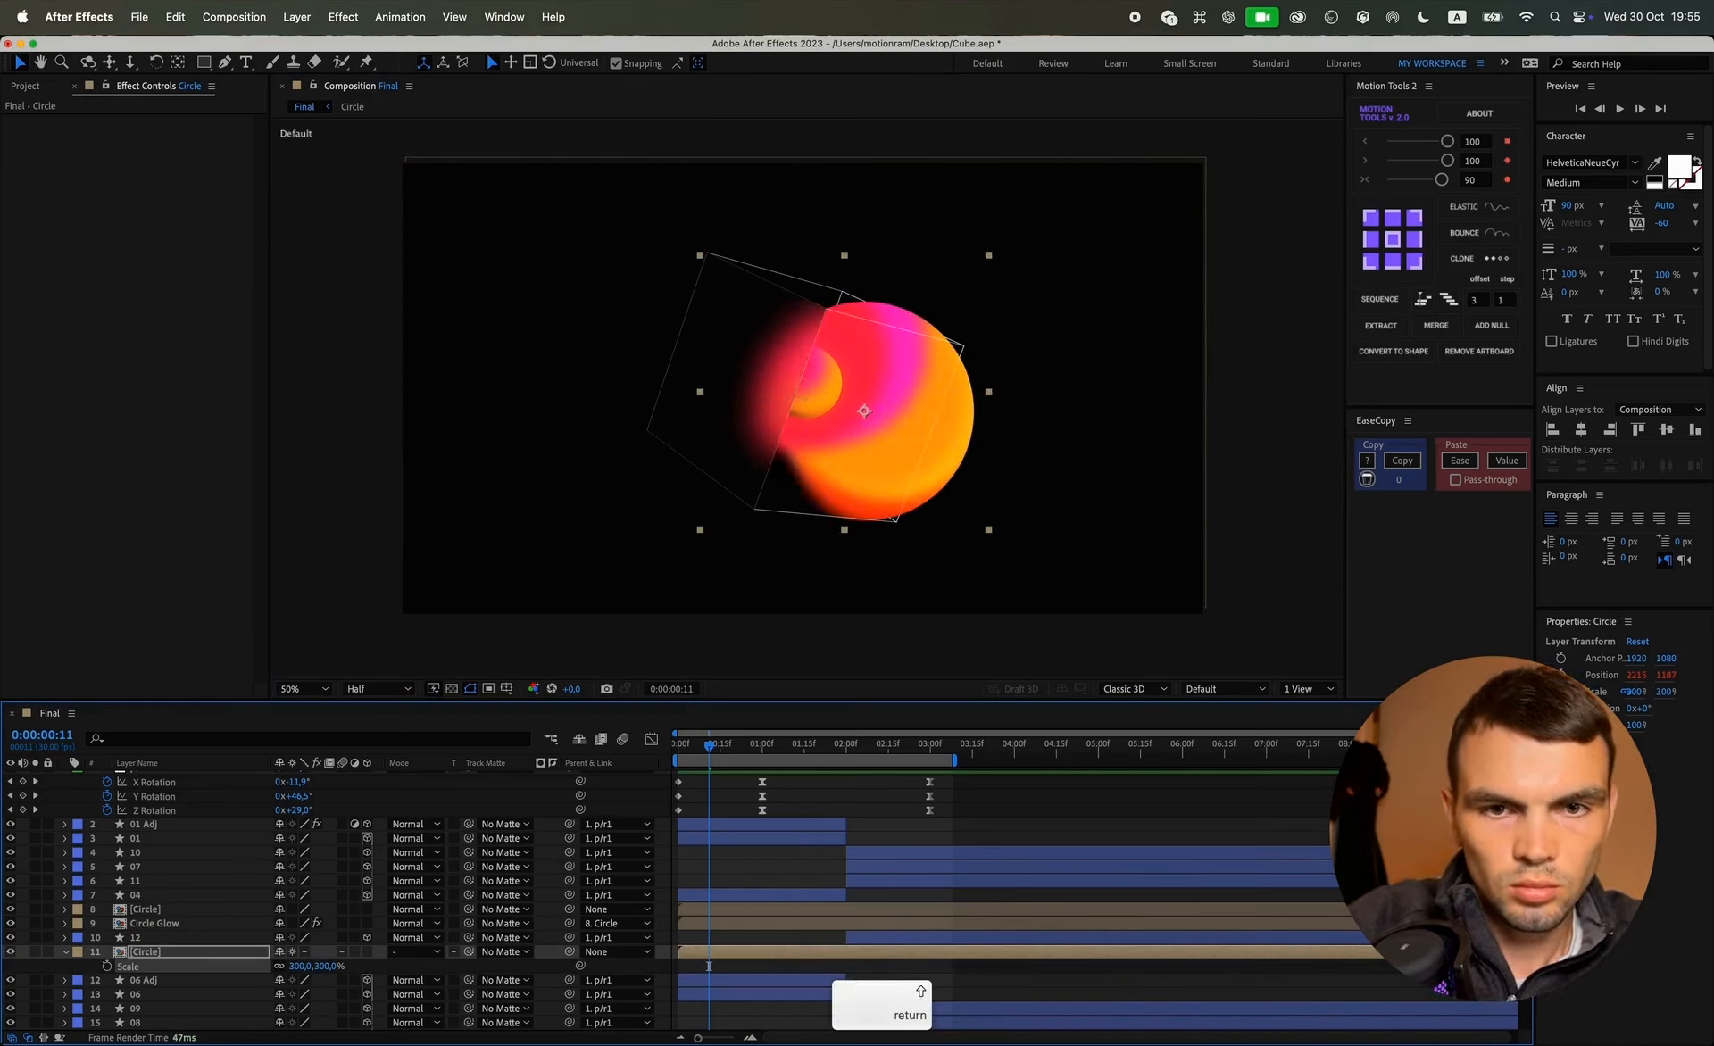
# Step: Set 06 Adj as the duplicated Circle's track matte and add a fill to the 06 Adj shape
pyautogui.click(195, 956)
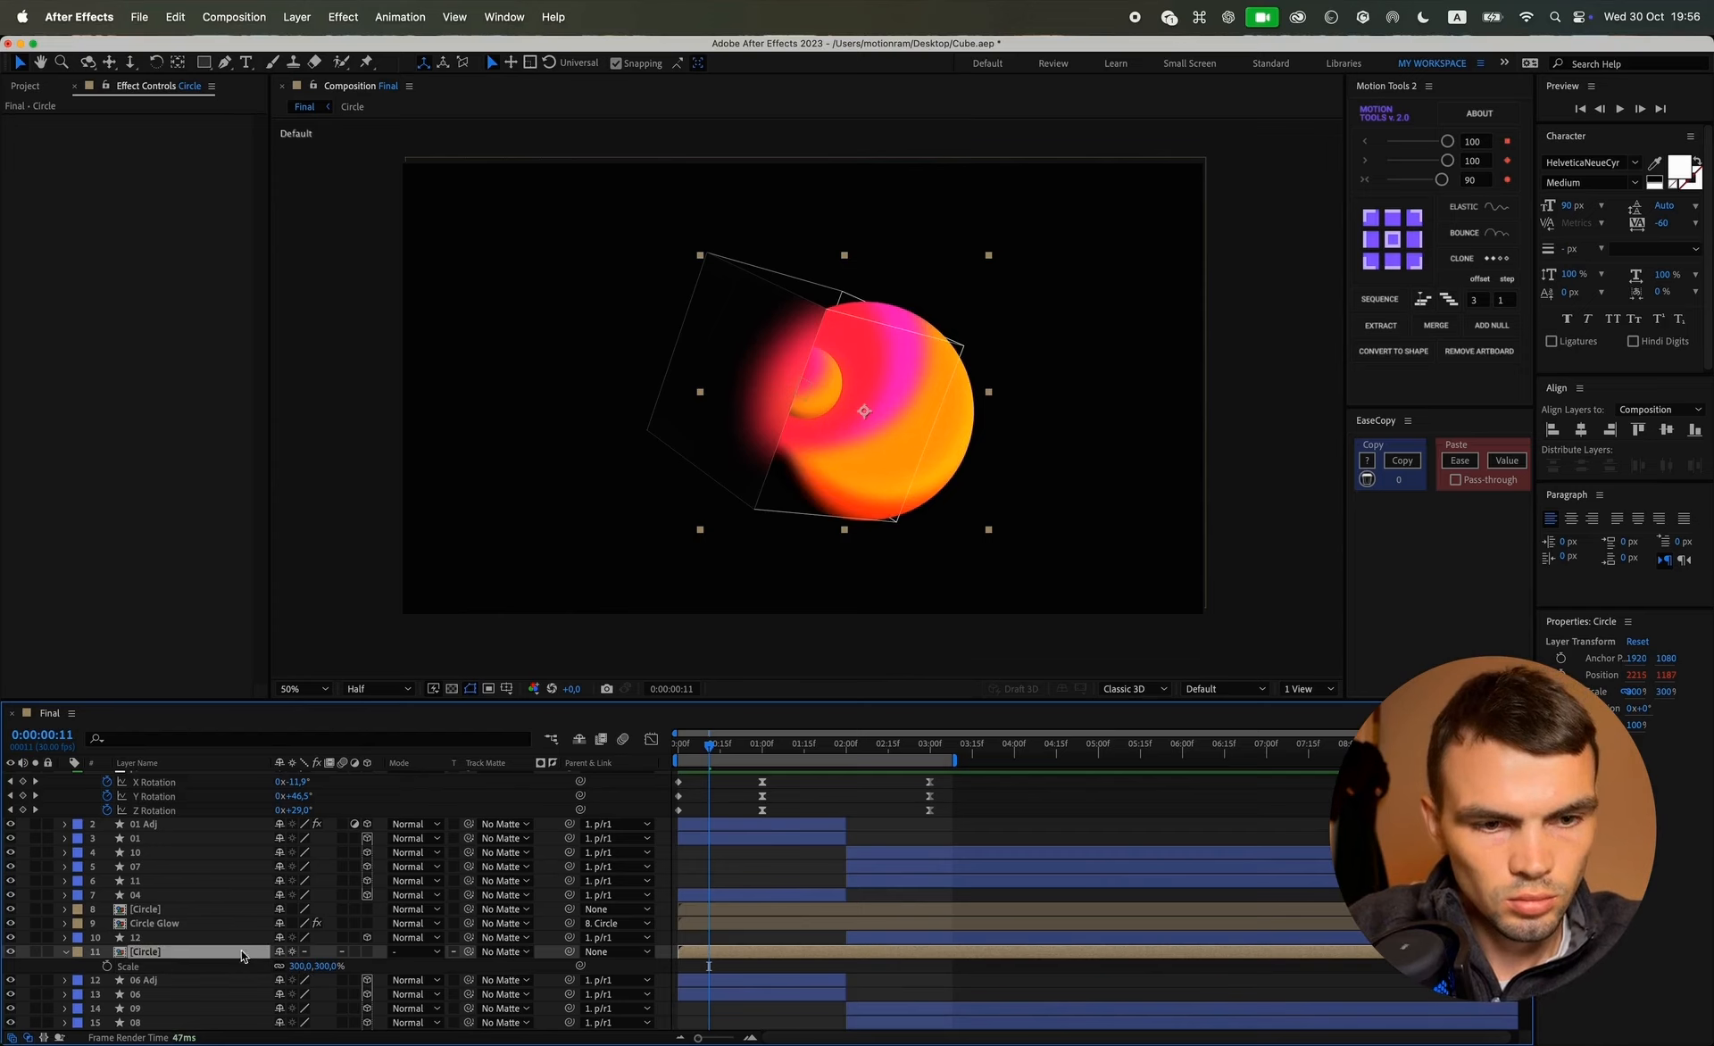
pyautogui.moveTo(468, 982); pyautogui.dragTo(164, 958)
pyautogui.press('super+z')
pyautogui.moveTo(469, 952); pyautogui.dragTo(166, 982)
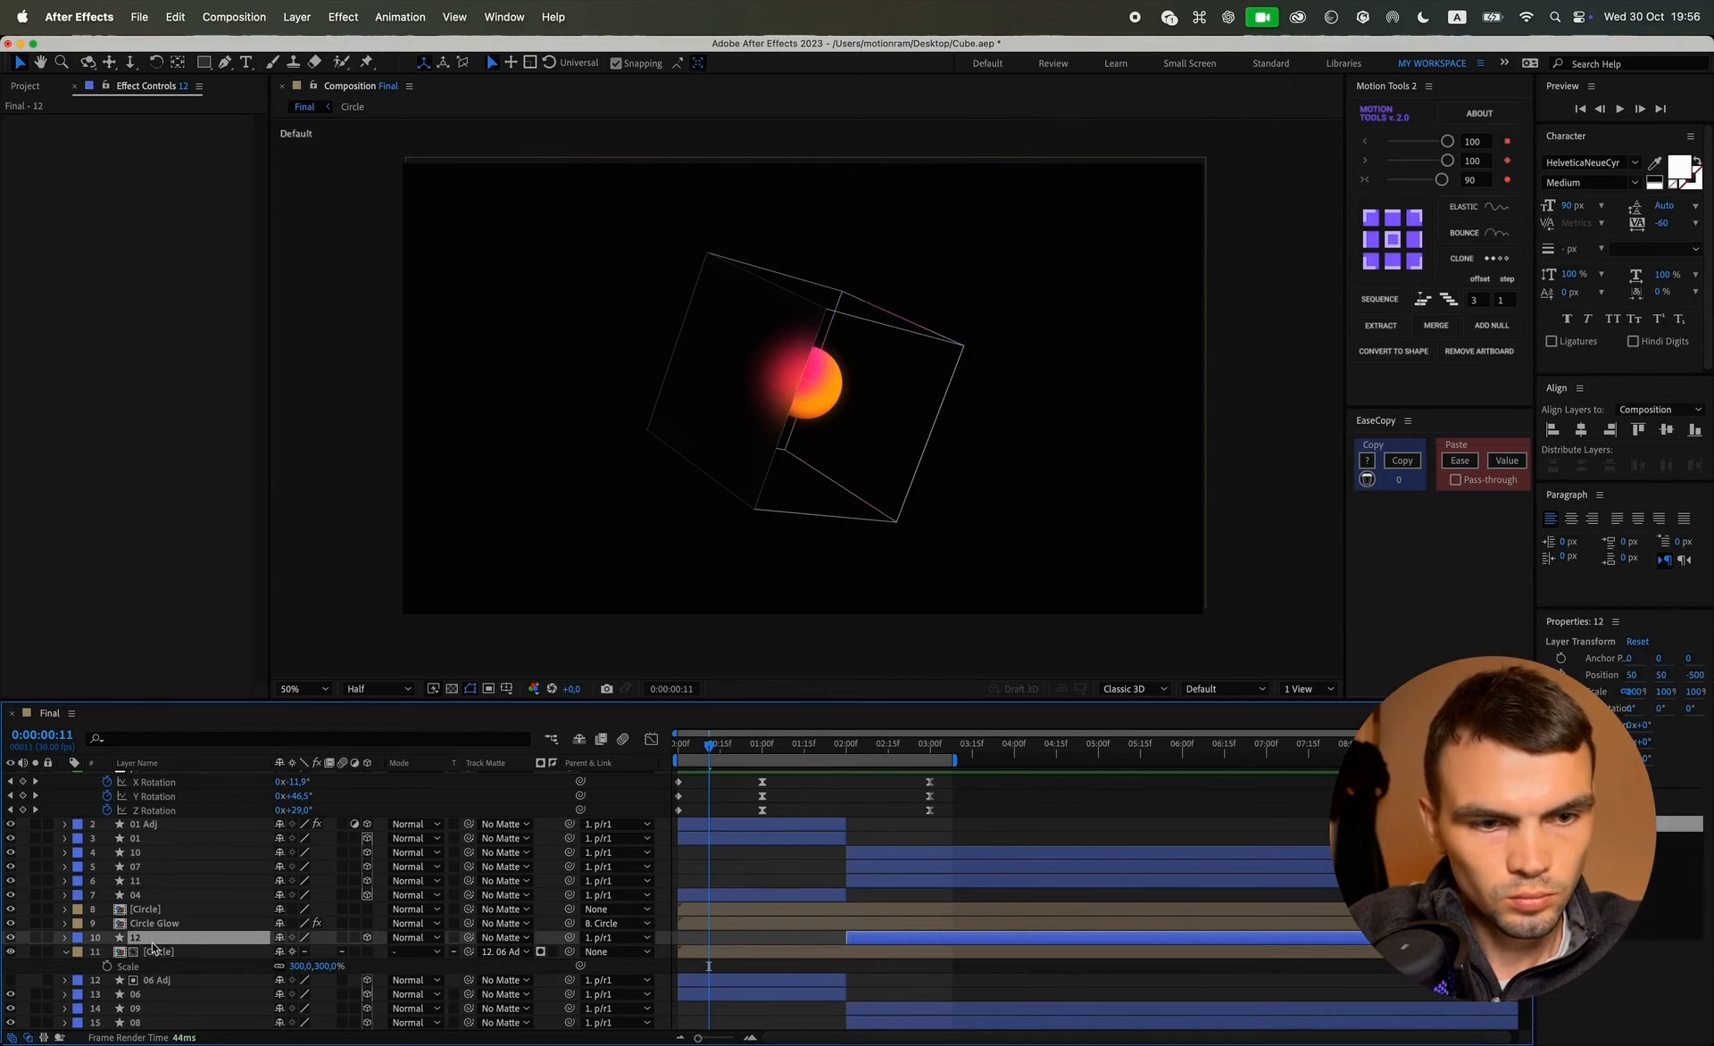
pyautogui.click(158, 980)
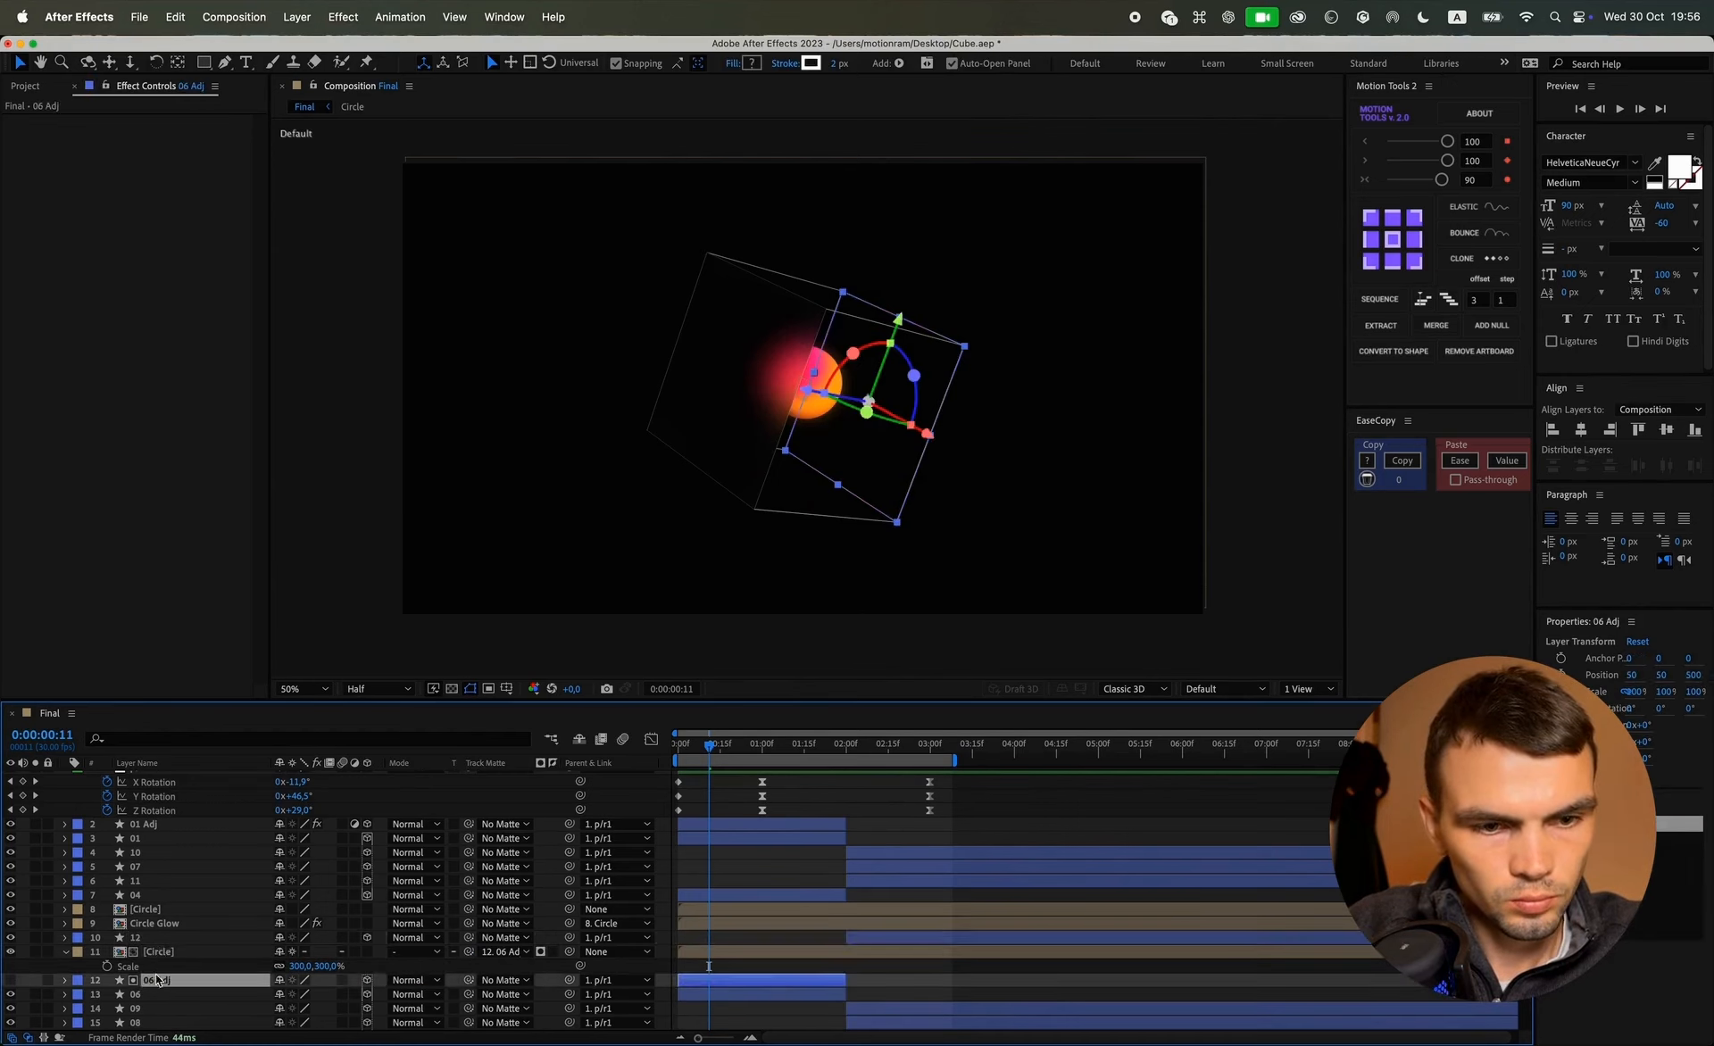
pyautogui.click(899, 64)
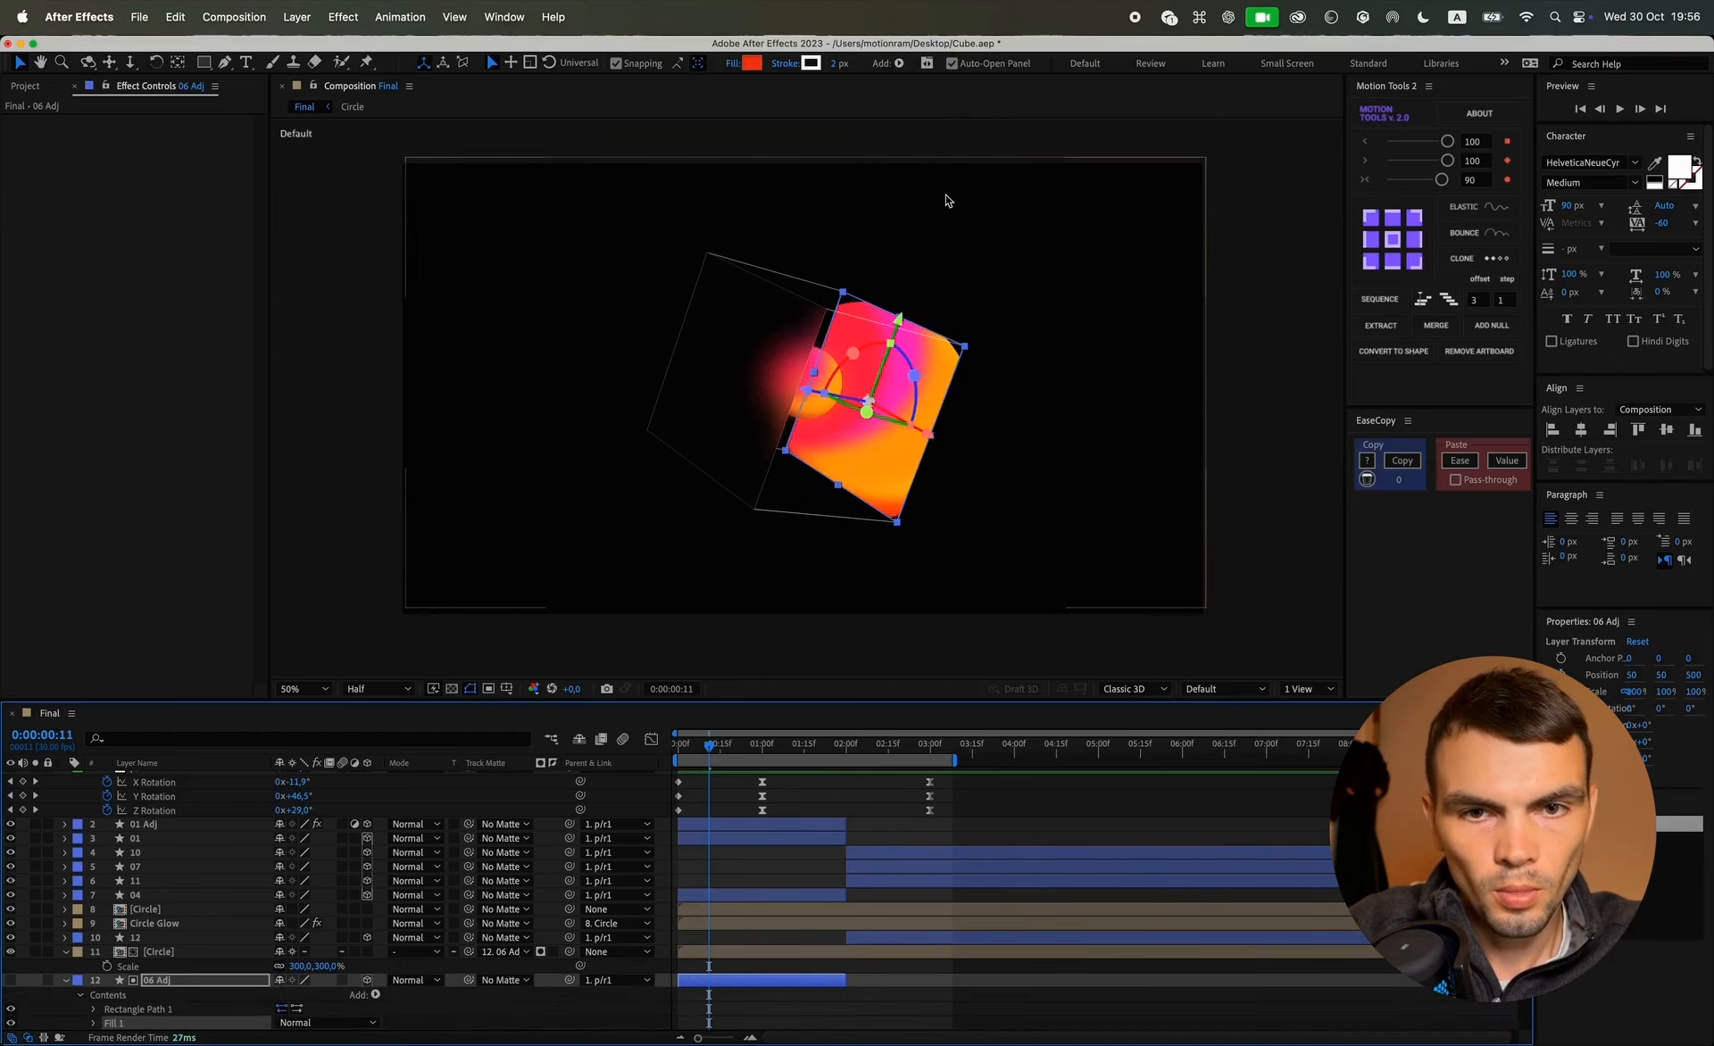
# Step: Scale the duplicated Circle above 06 Adj to 350% and preview the cube animation
pyautogui.moveTo(300, 968); pyautogui.dragTo(301, 973)
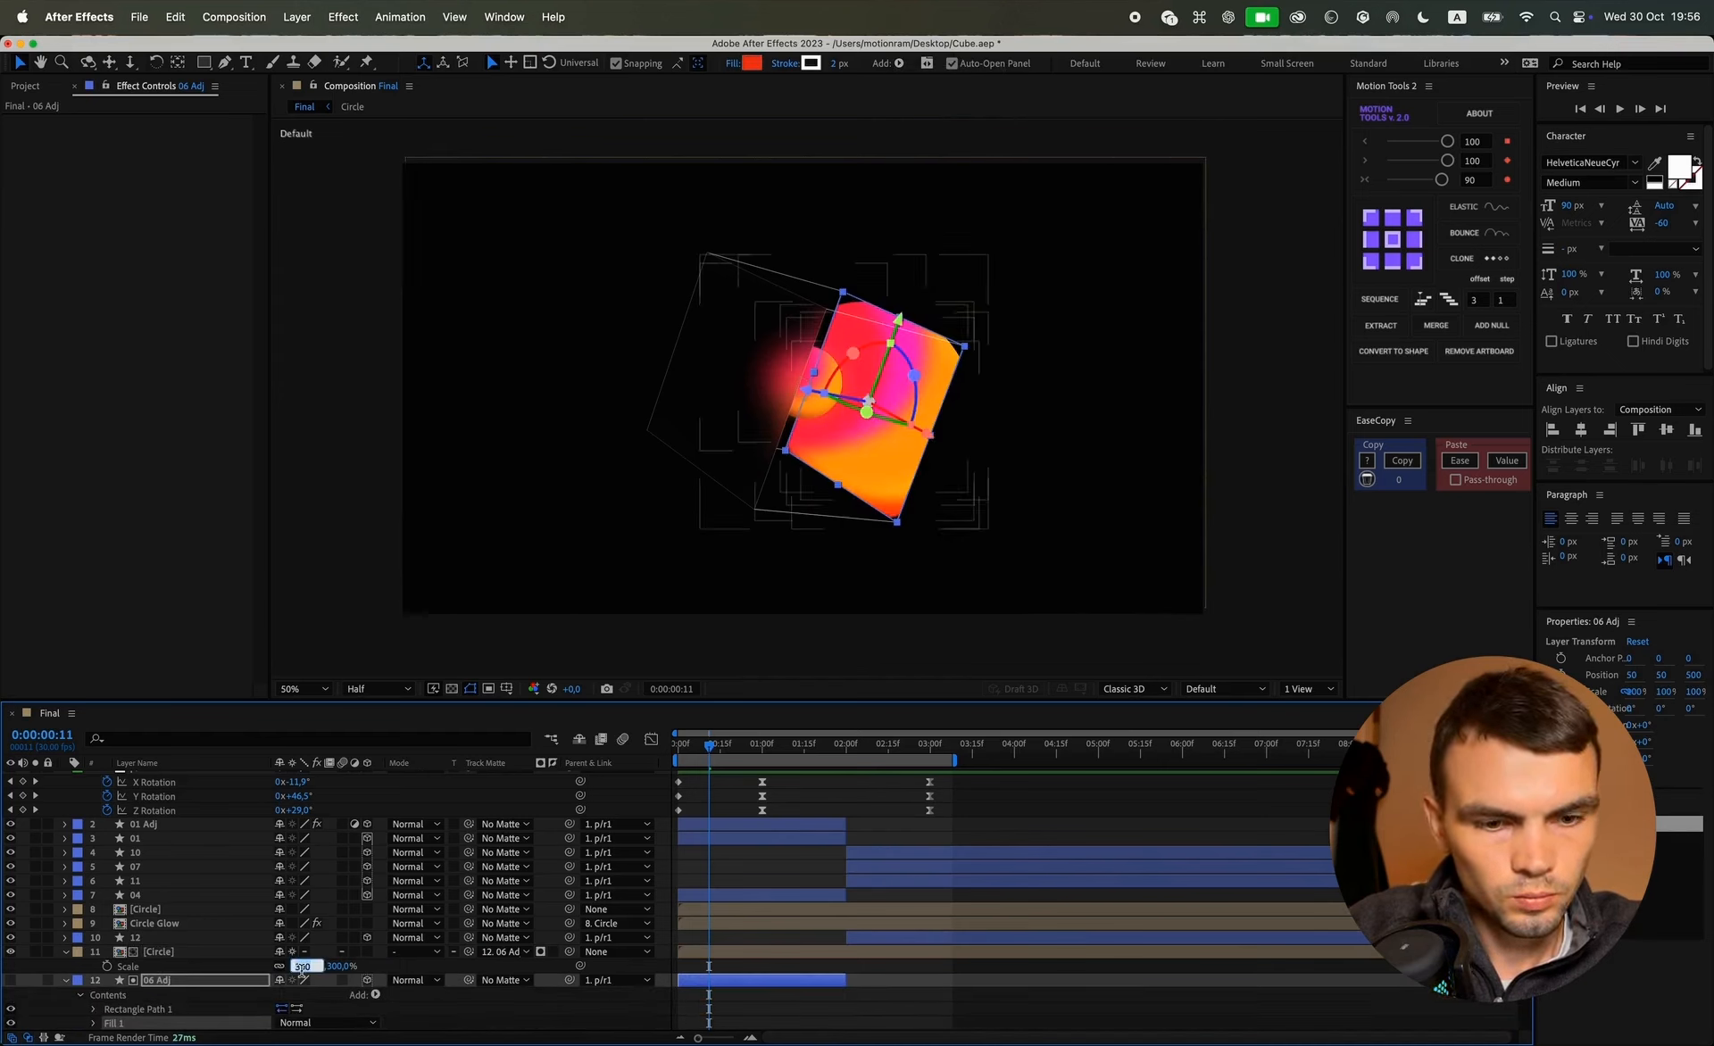
pyautogui.write('350')
pyautogui.press('Return')
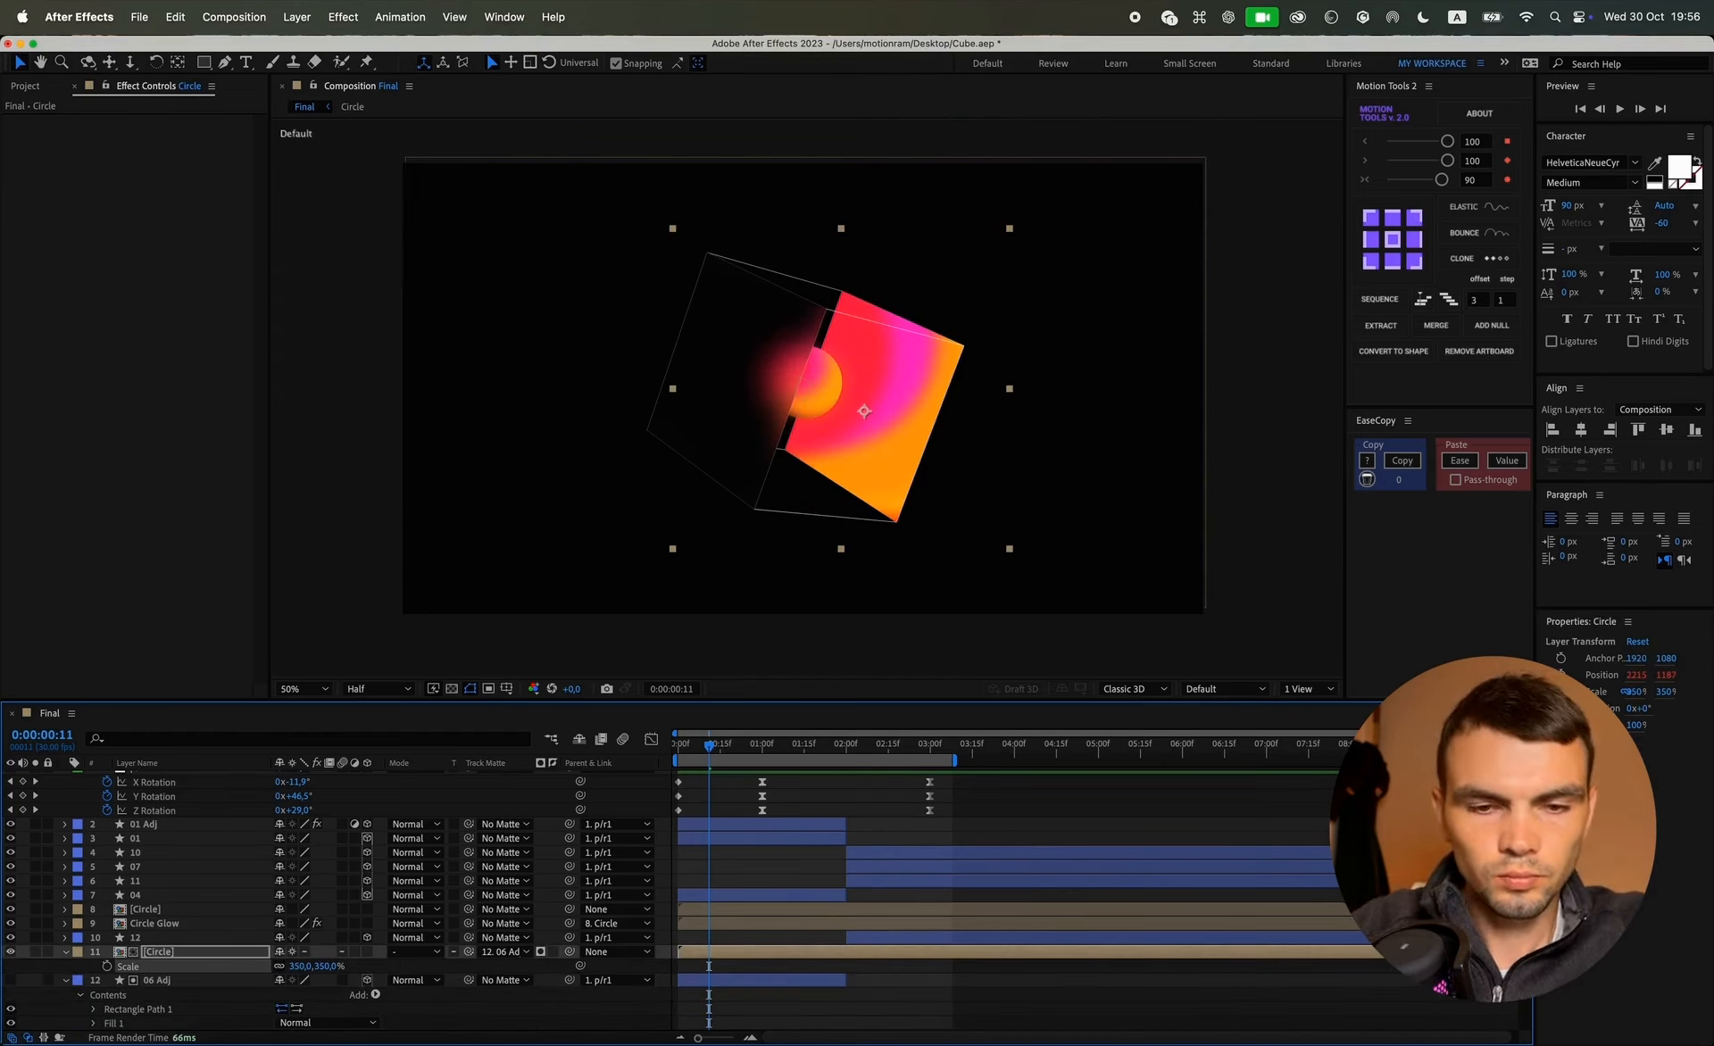
pyautogui.click(871, 975)
pyautogui.press('space')
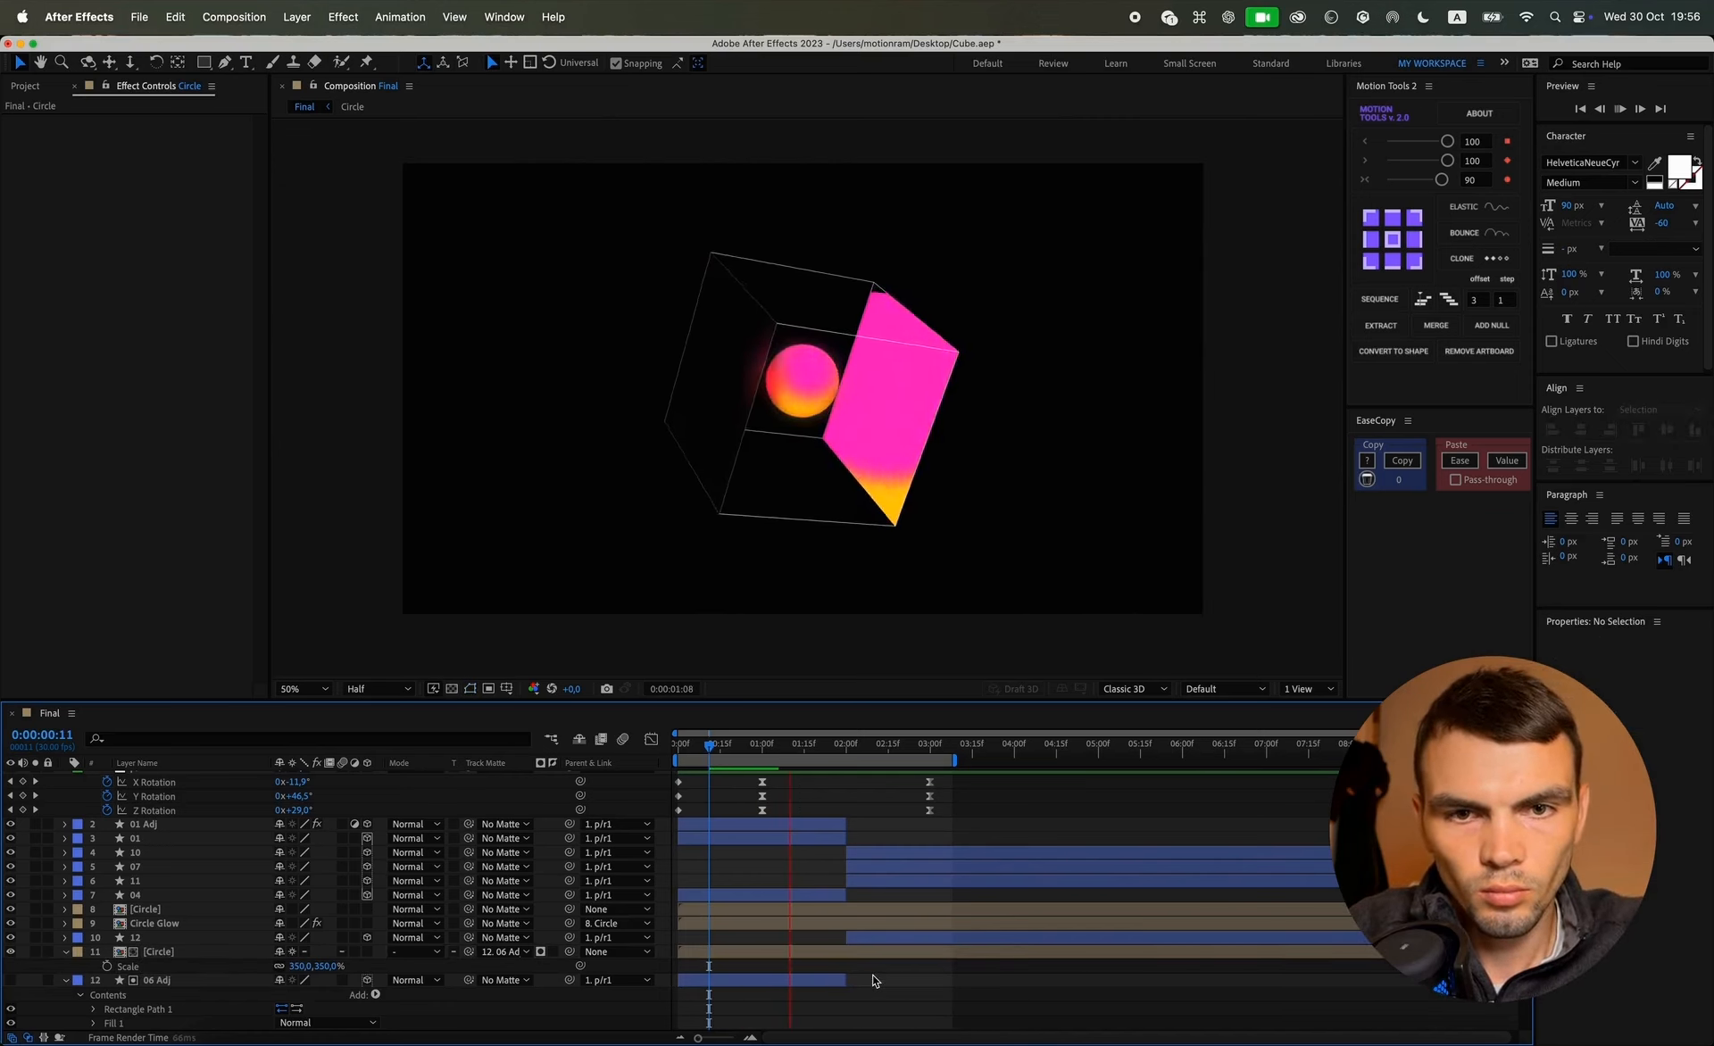
pyautogui.press('space')
# Step: Reduce the scale of the duplicated Circle on the cube's back face to 200%
pyautogui.click(302, 966)
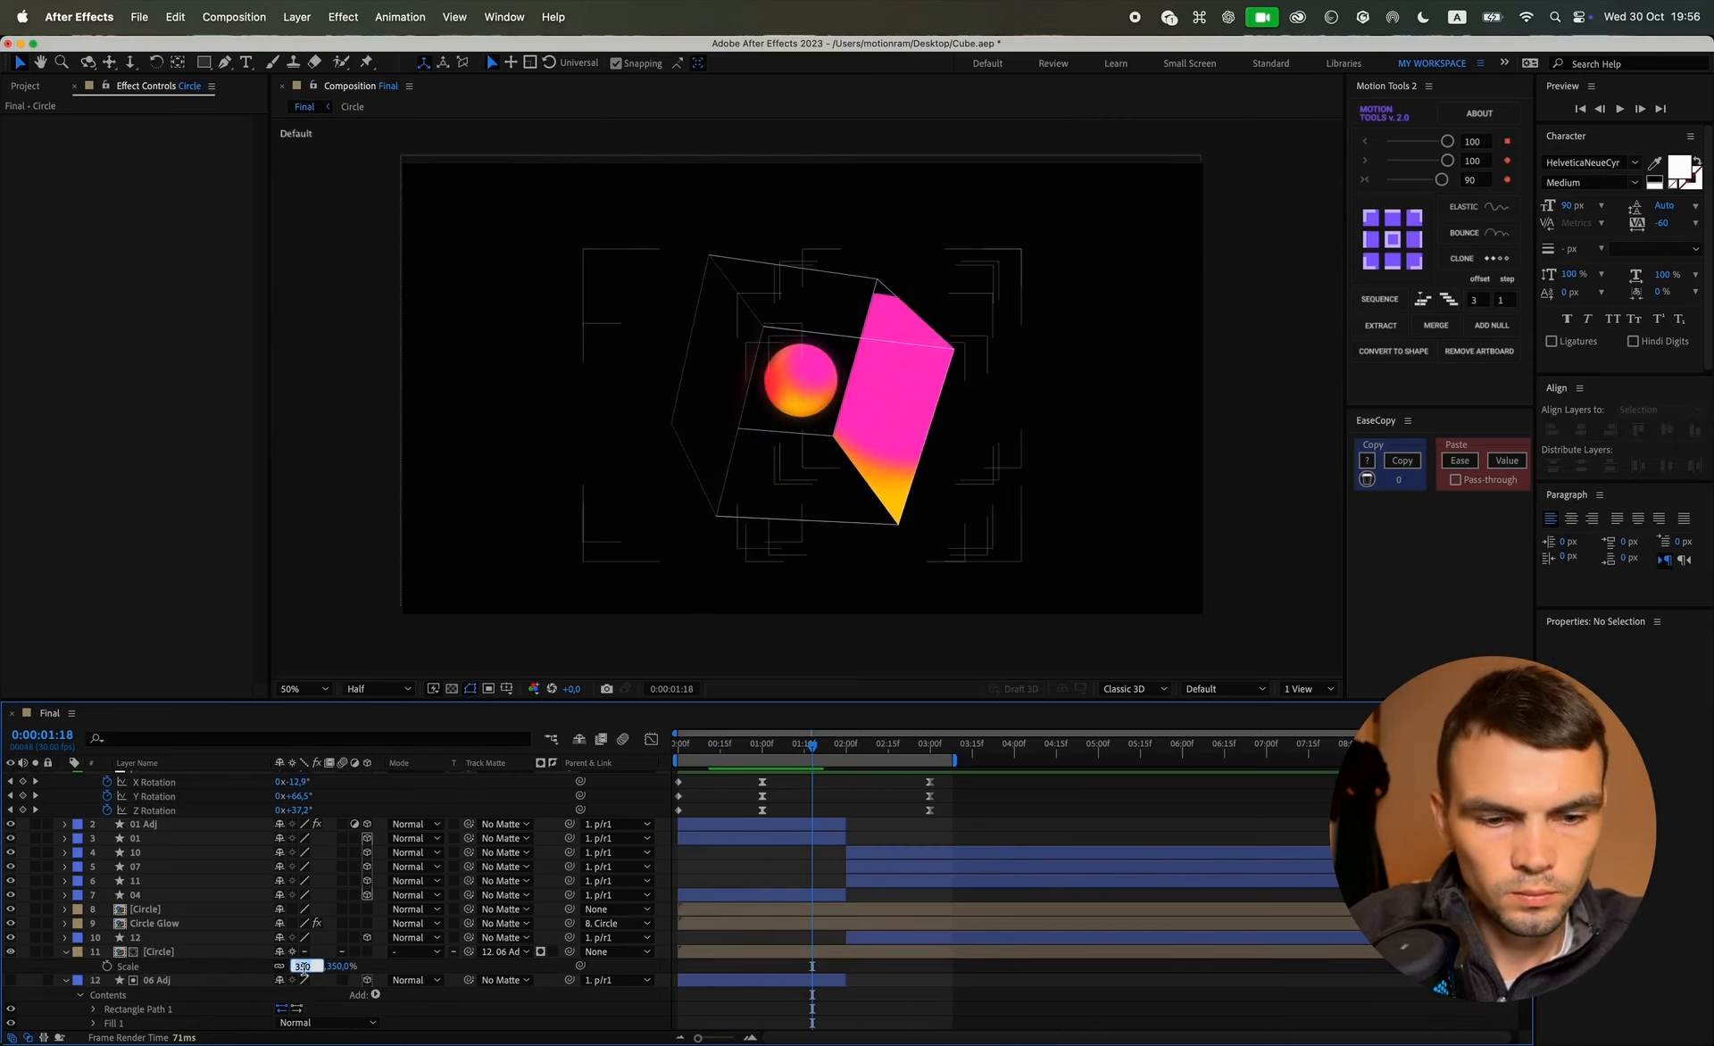
pyautogui.write('200')
pyautogui.press('Return')
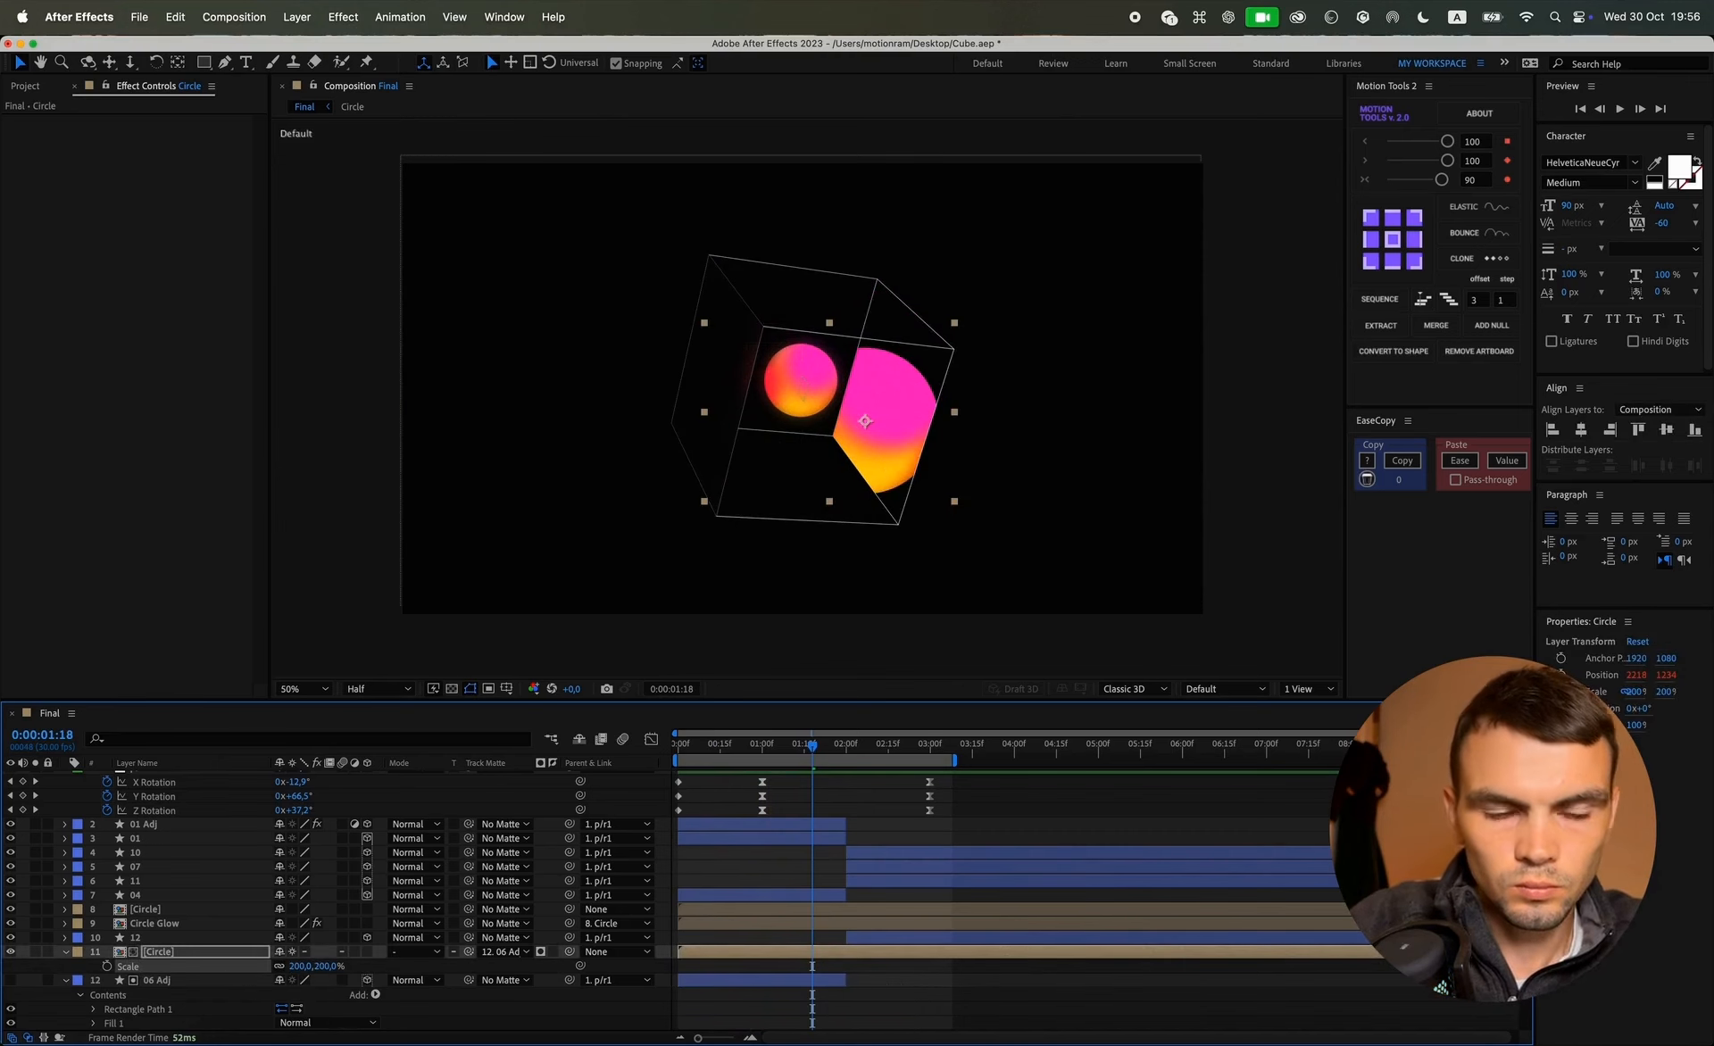
# Step: Apply Gaussian Blur (Legacy) to the duplicated Circle and set its Blurriness to 200
pyautogui.hotkey('ctrl', 'space')
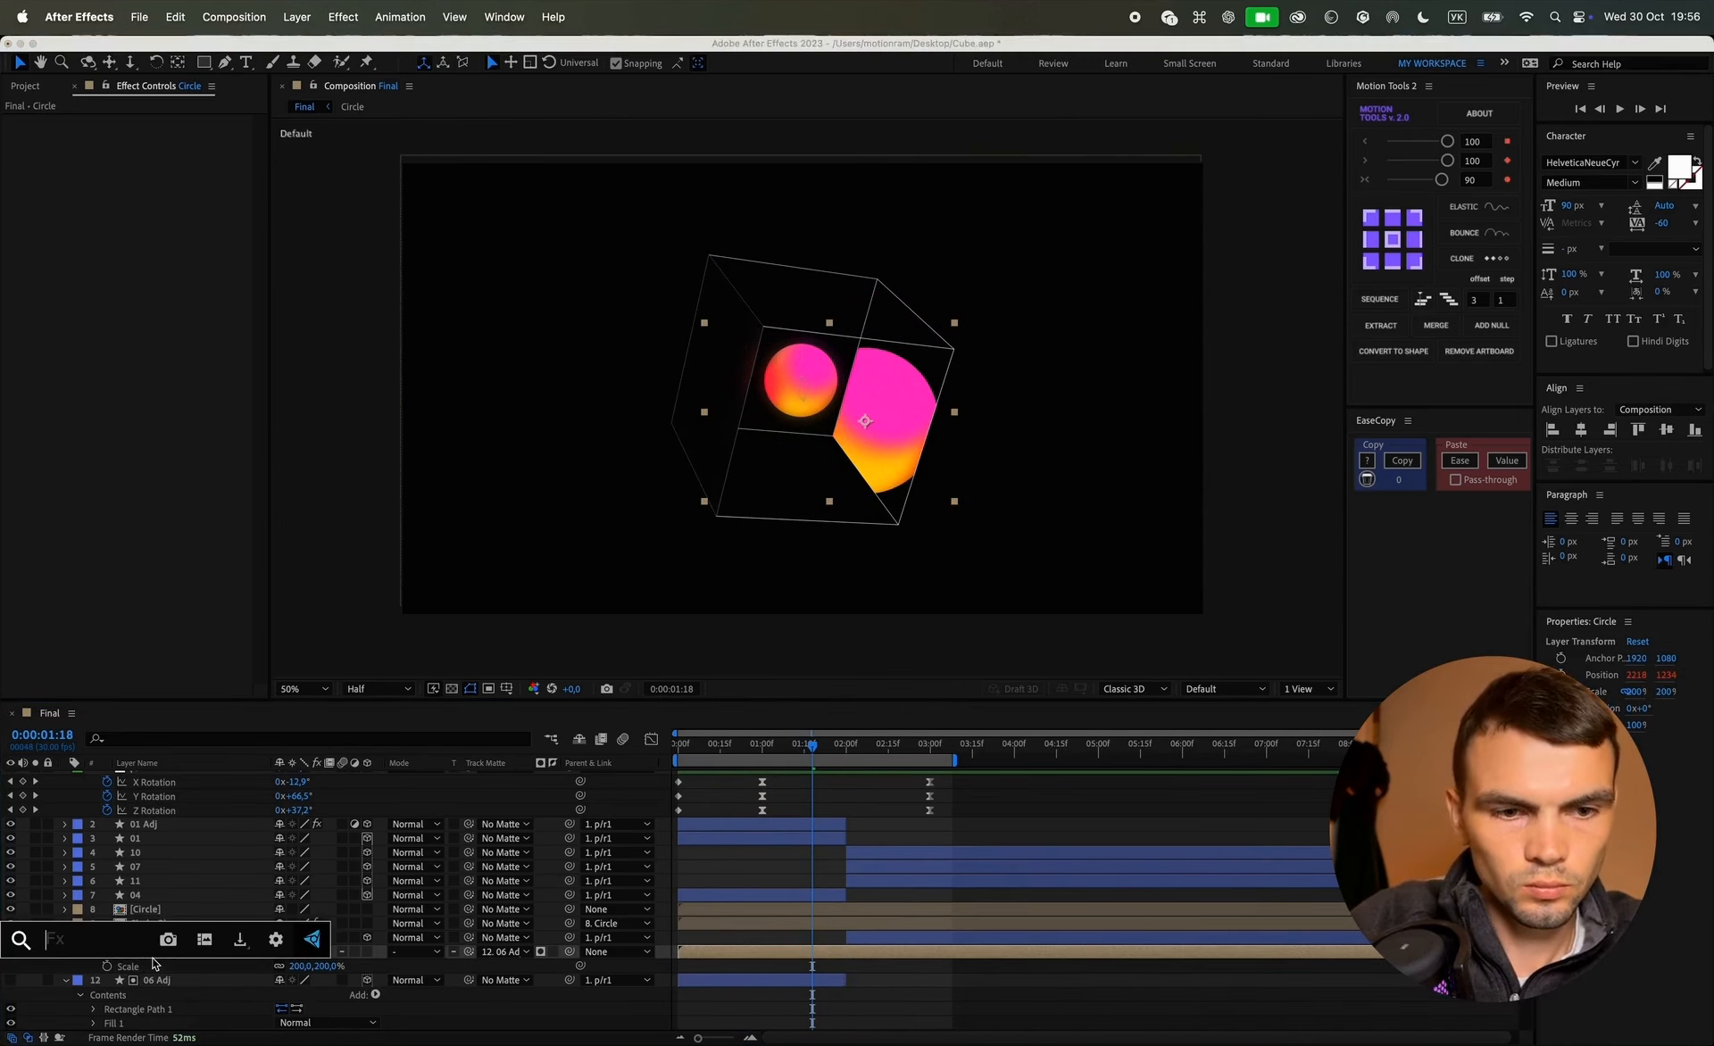
pyautogui.write('blur')
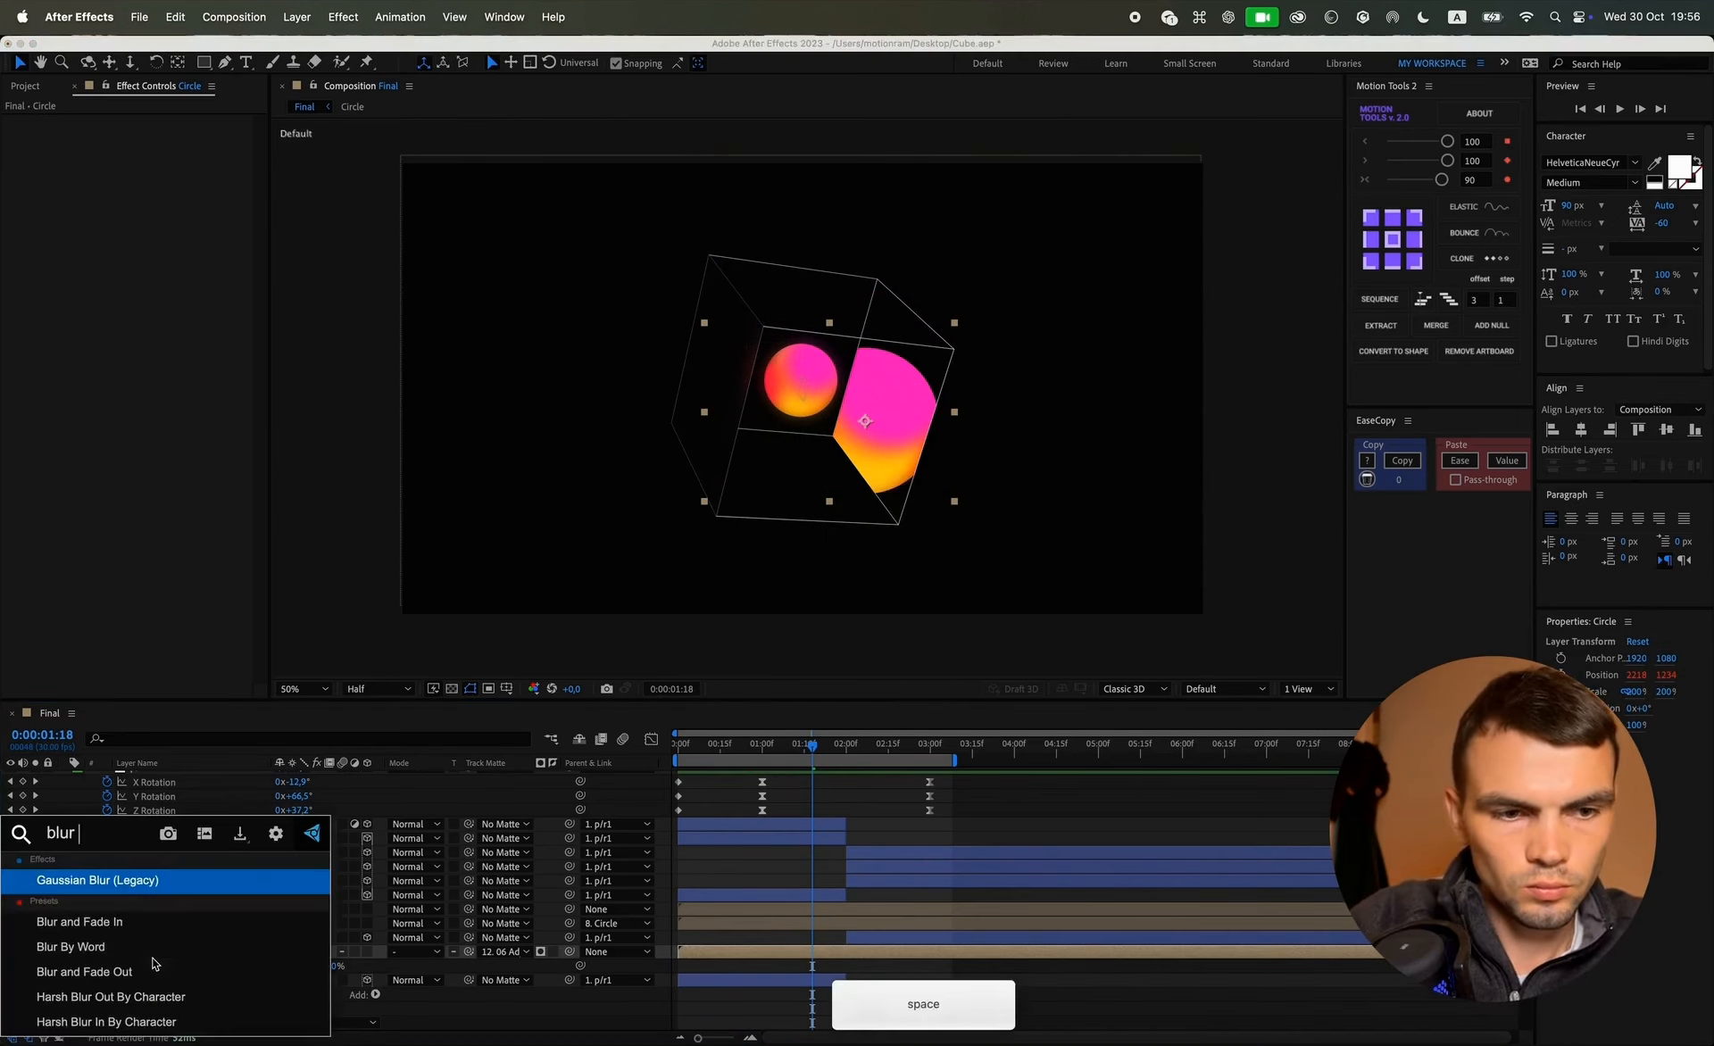
pyautogui.press('Return')
pyautogui.click(155, 136)
pyautogui.write('200')
pyautogui.press('Return')
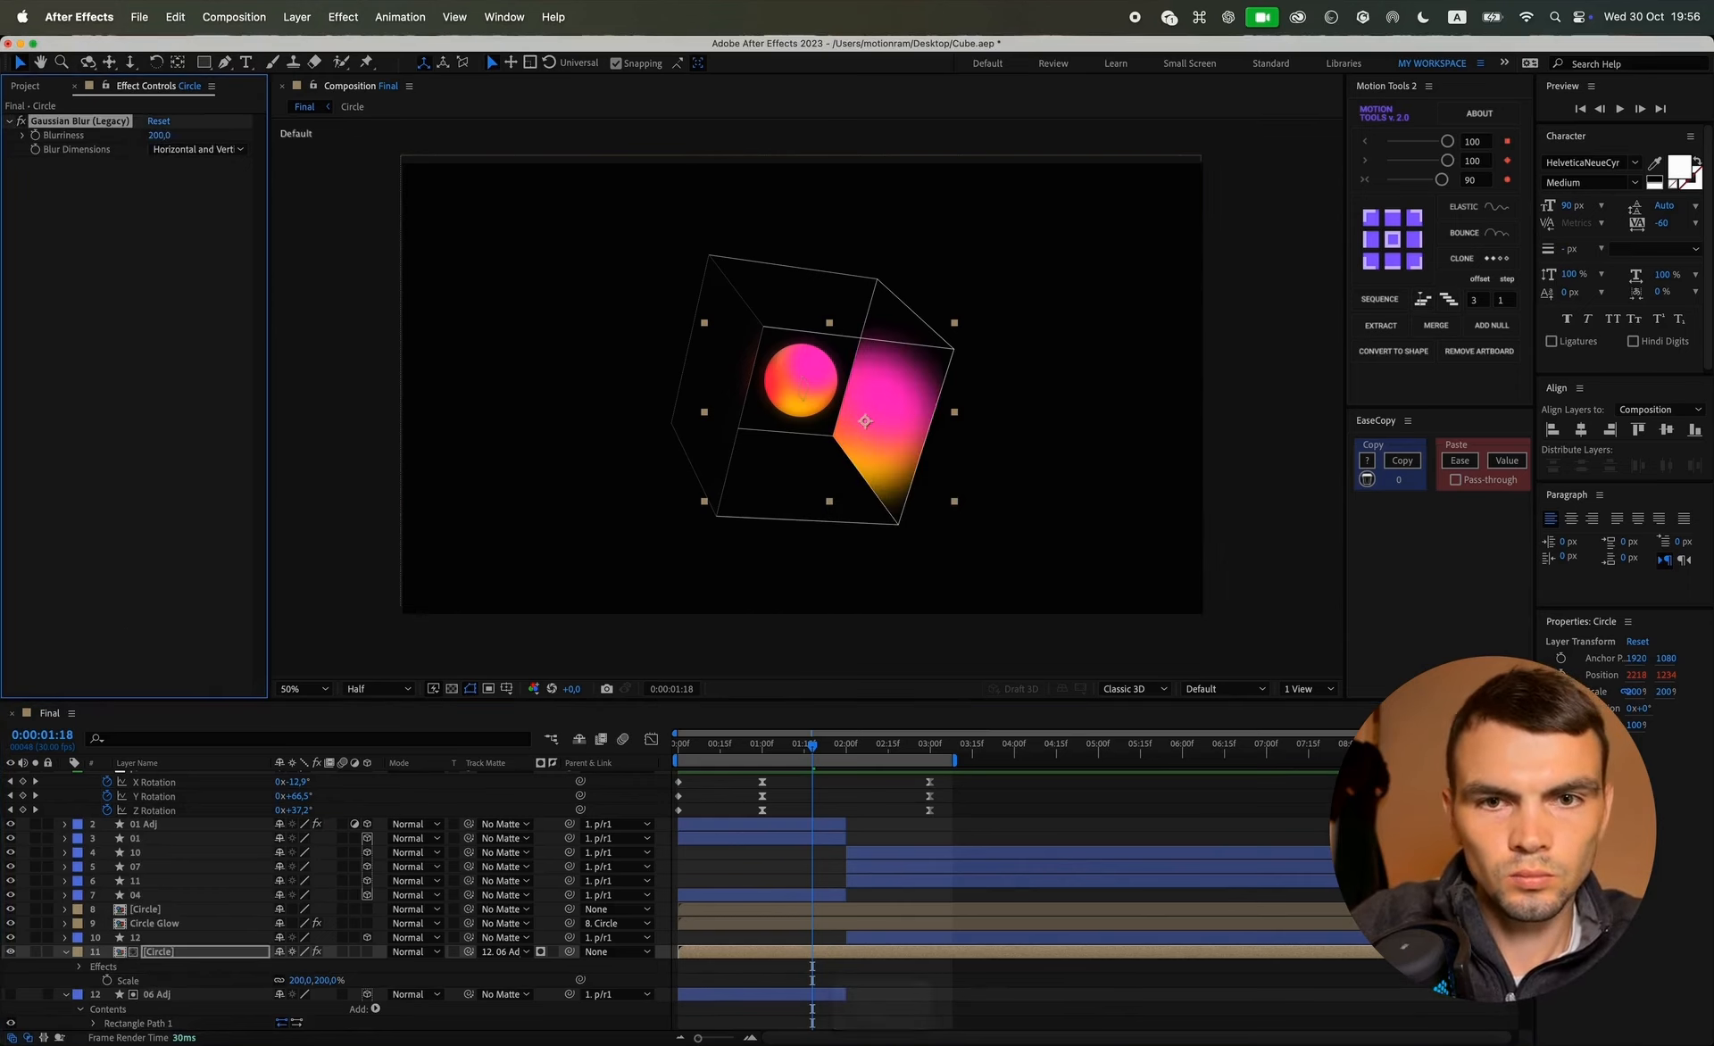
# Step: Scale the blurred Circle copy to 250% and shift it sideways across the back face, away from the orb
pyautogui.click(303, 980)
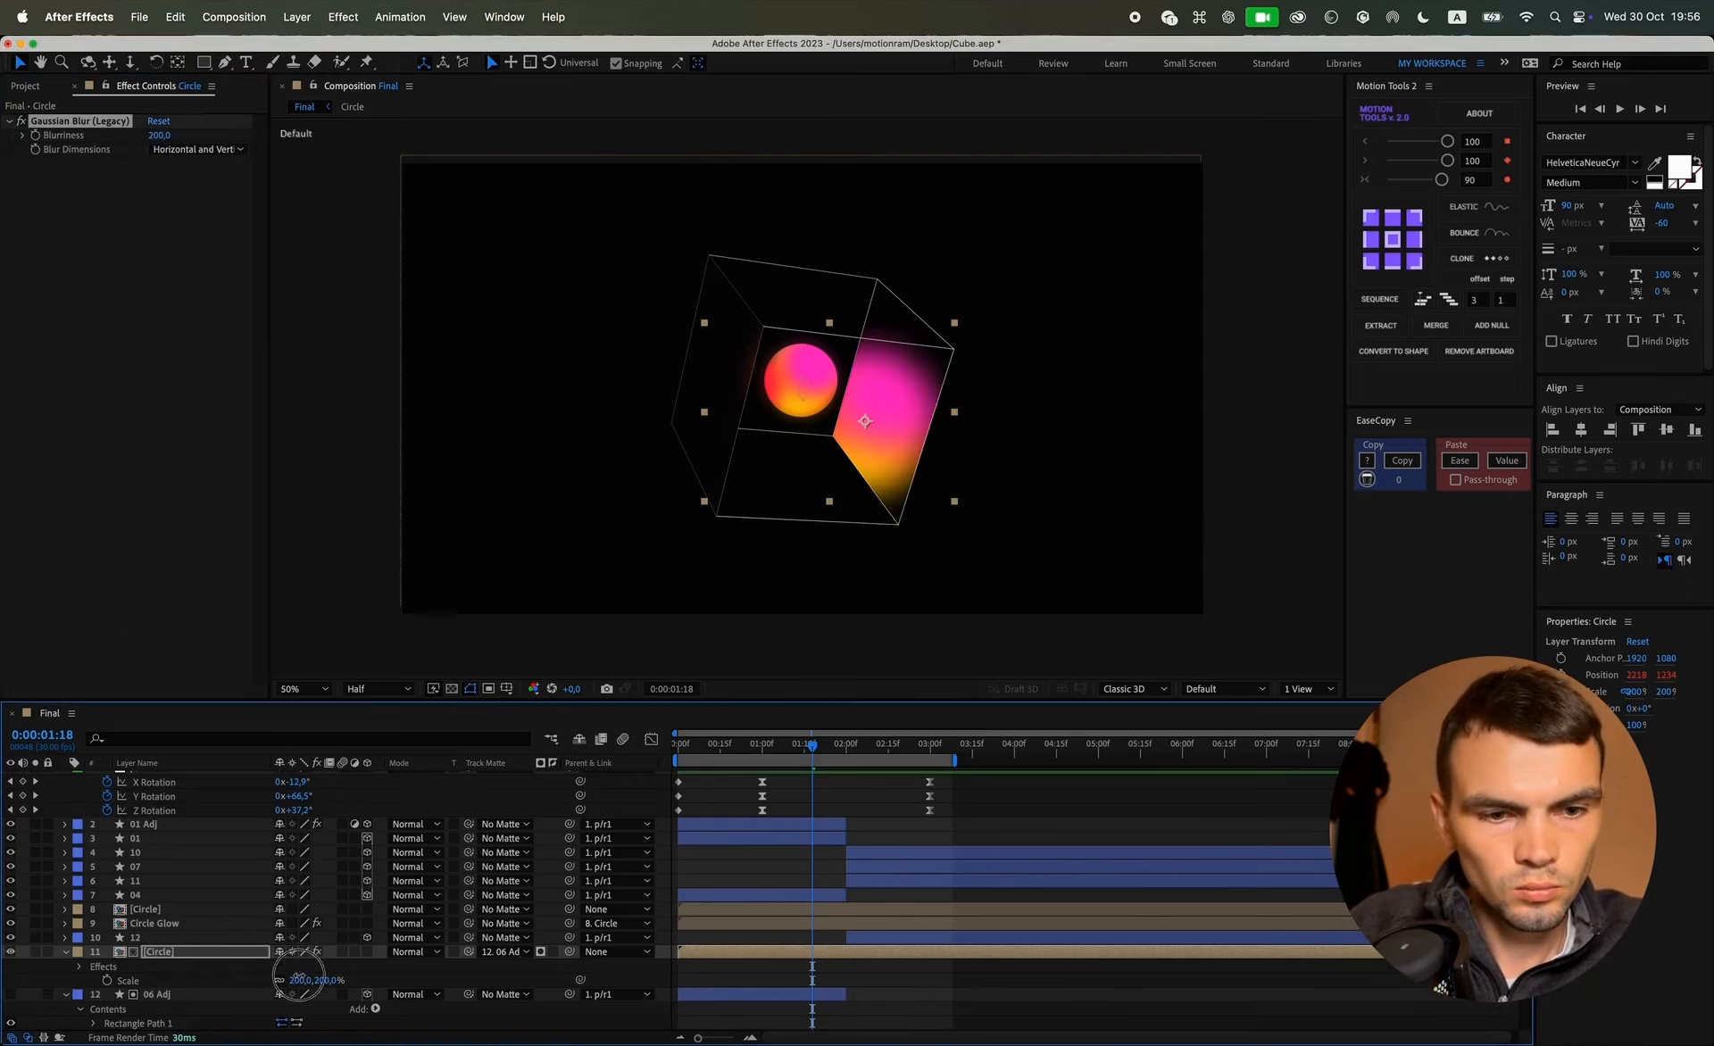
pyautogui.write('250')
pyautogui.press('Return')
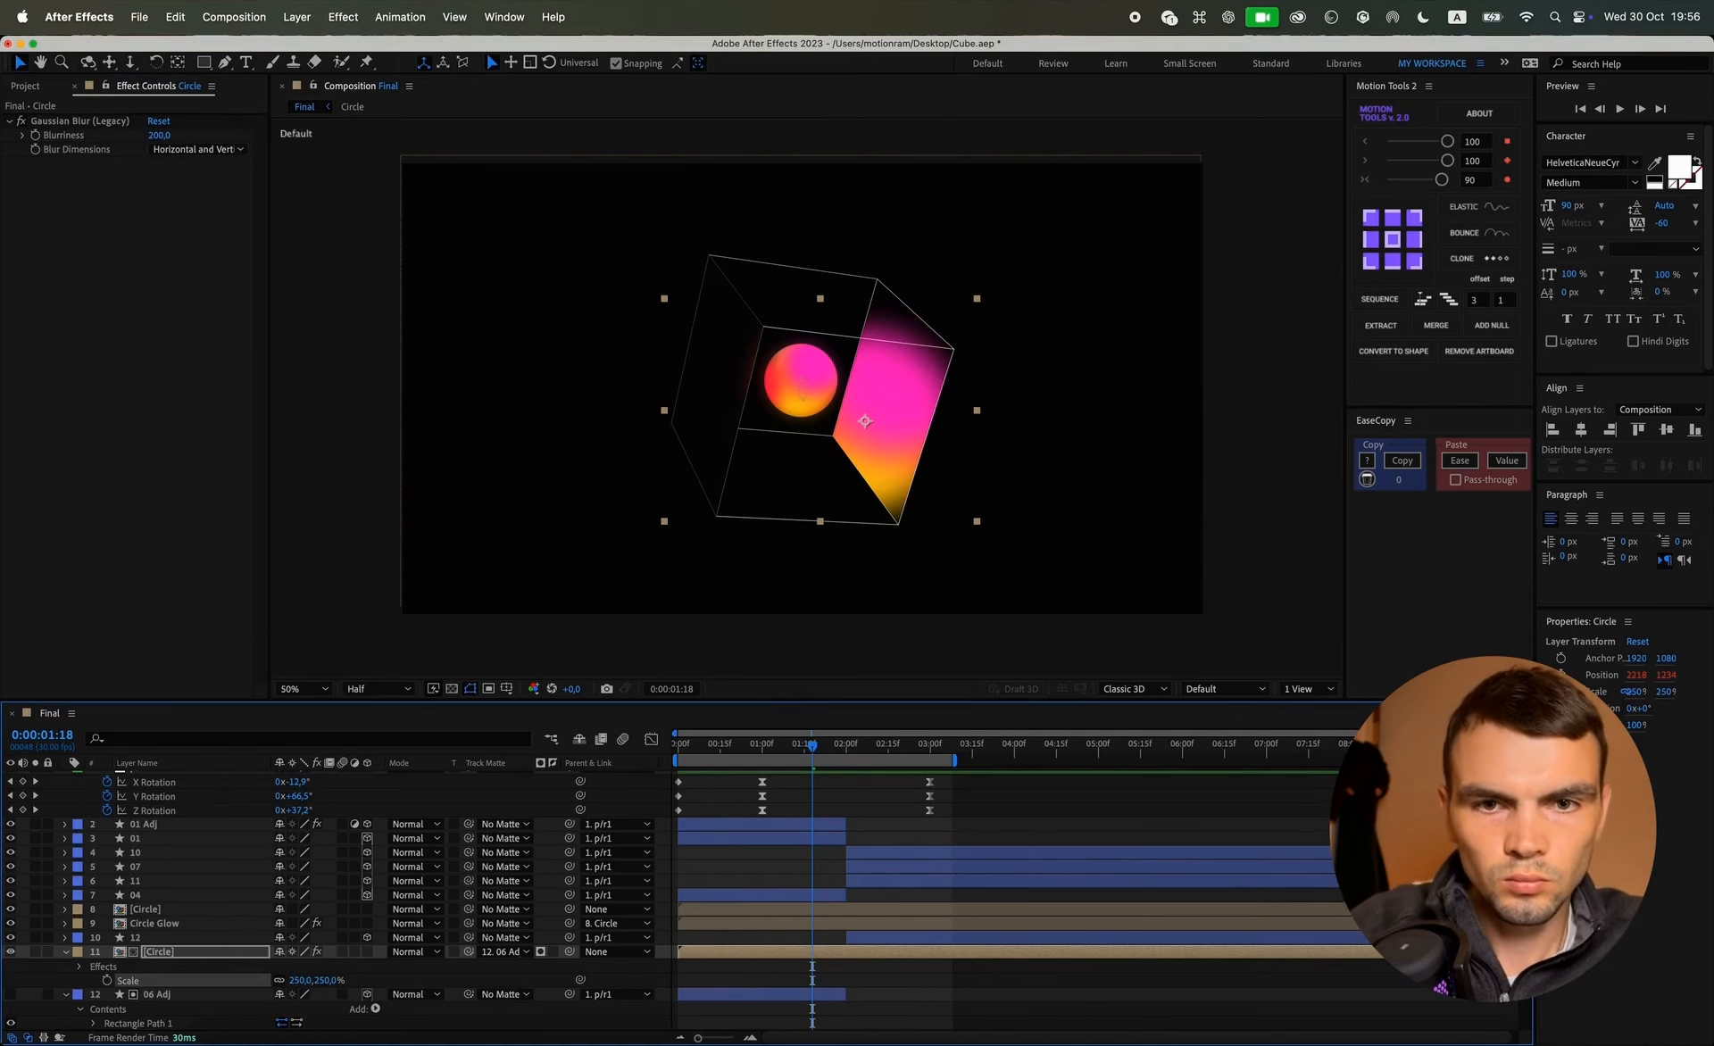
pyautogui.moveTo(863, 439); pyautogui.dragTo(826, 462)
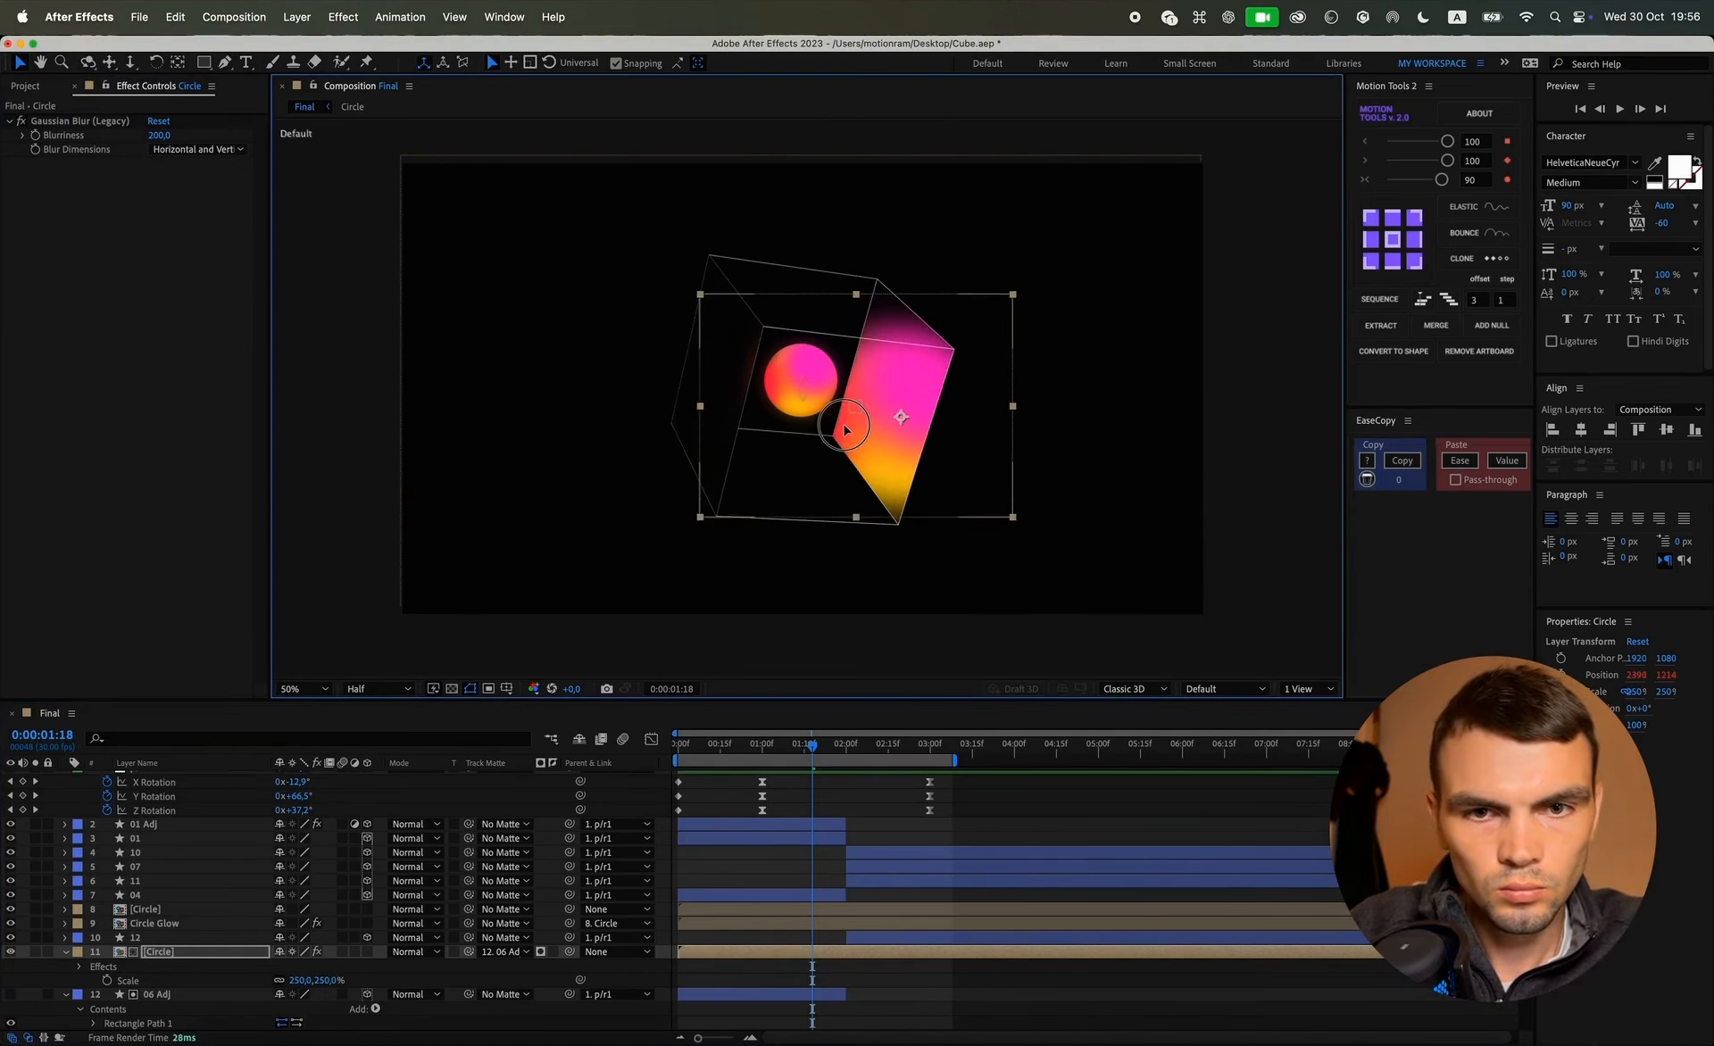
# Step: Scale the blurred Circle copy to 300%, adjust its position to cover the back face, and preview the animation
pyautogui.click(298, 981)
pyautogui.write('3')
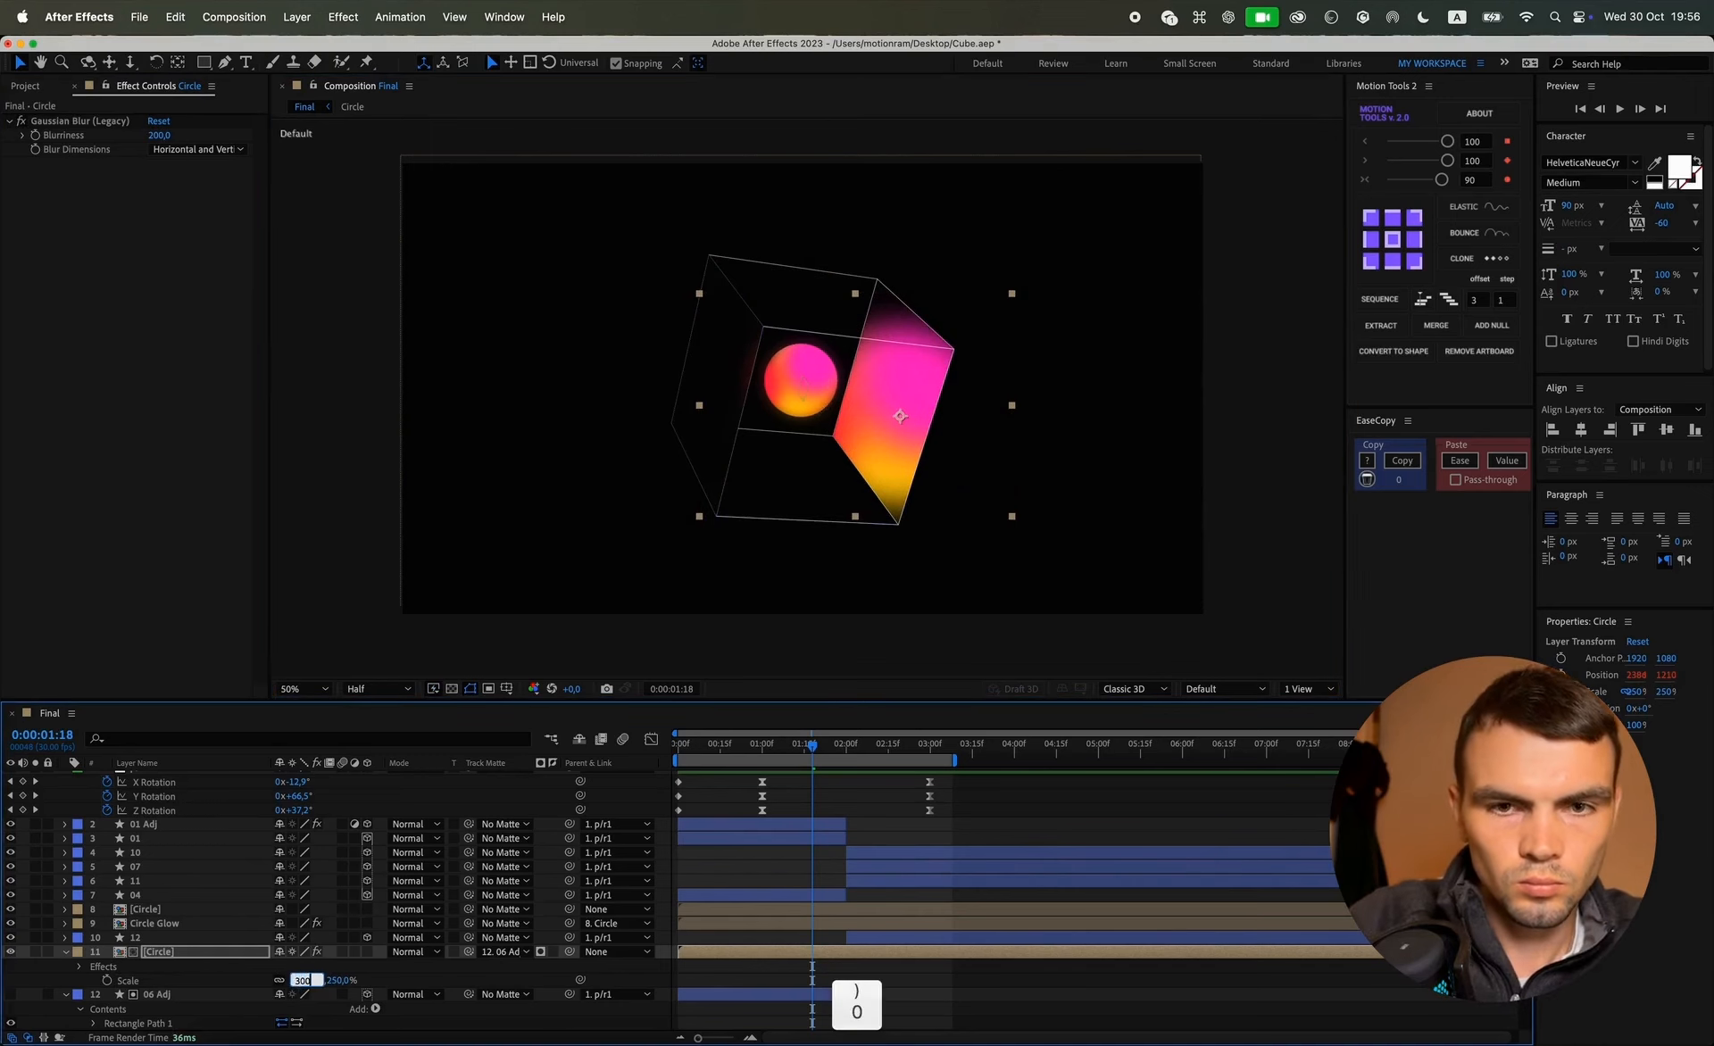
pyautogui.write('00')
pyautogui.press('Return')
pyautogui.click(890, 418)
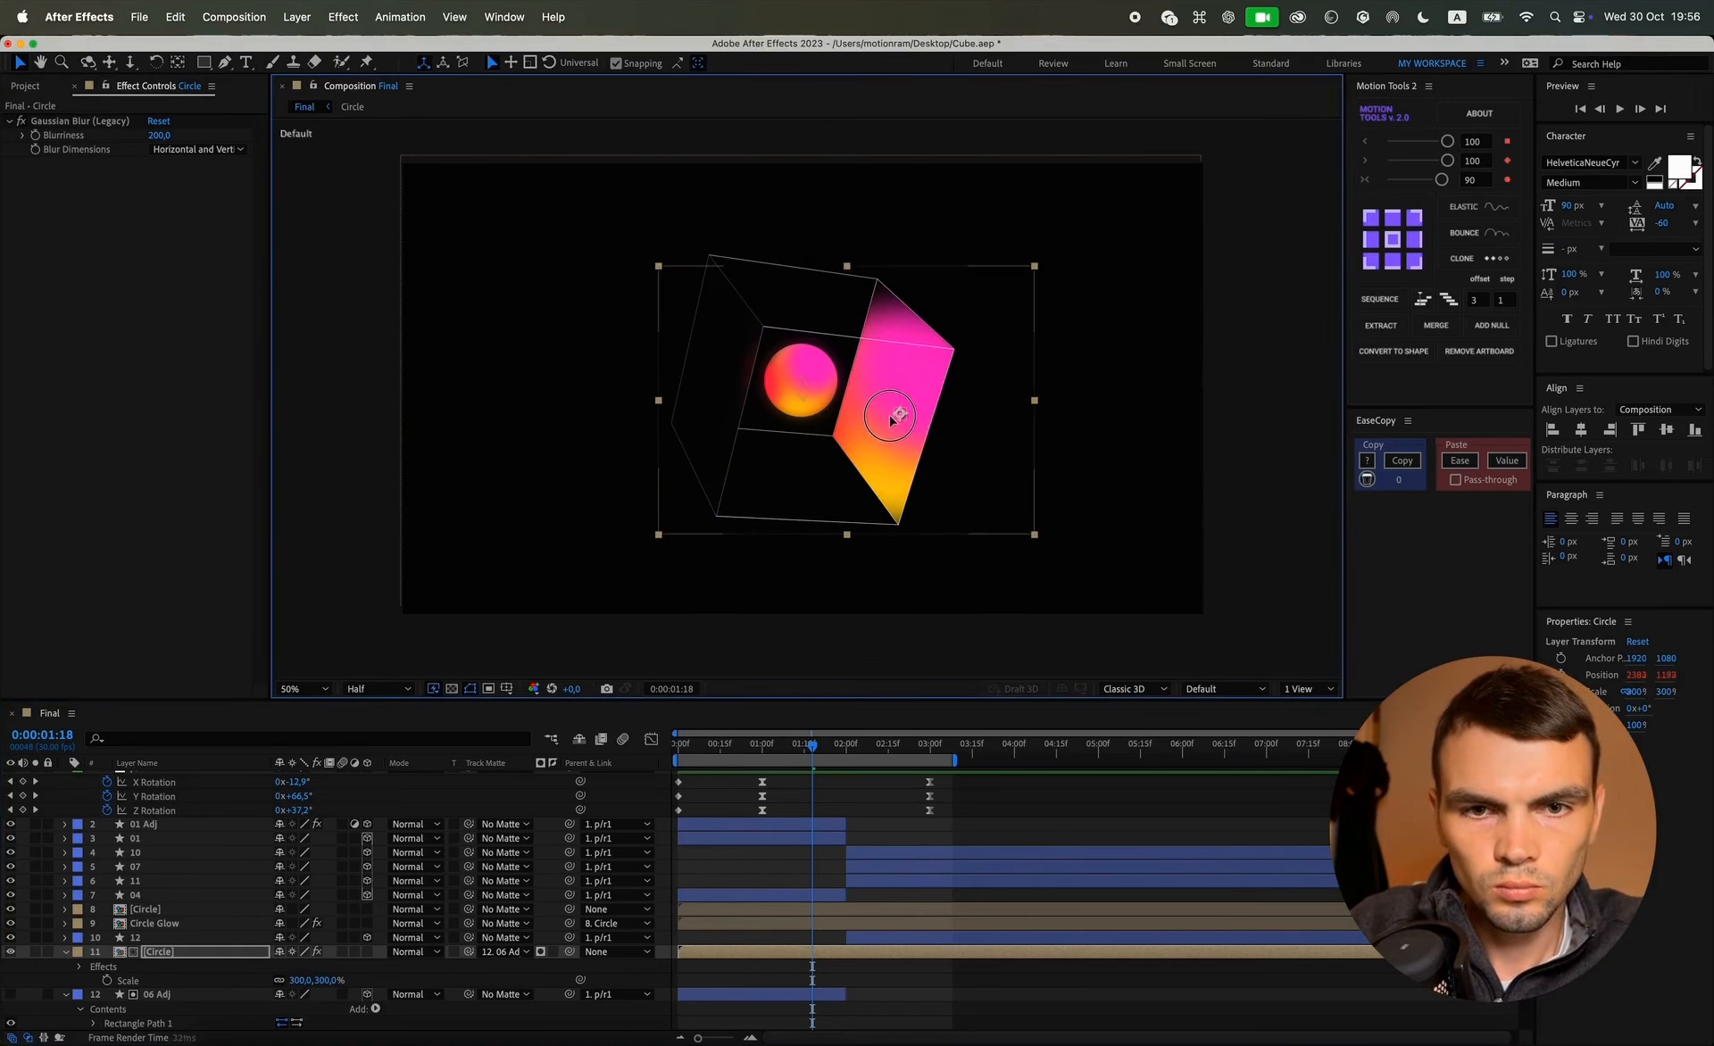
pyautogui.moveTo(891, 418); pyautogui.dragTo(888, 415)
pyautogui.click(871, 978)
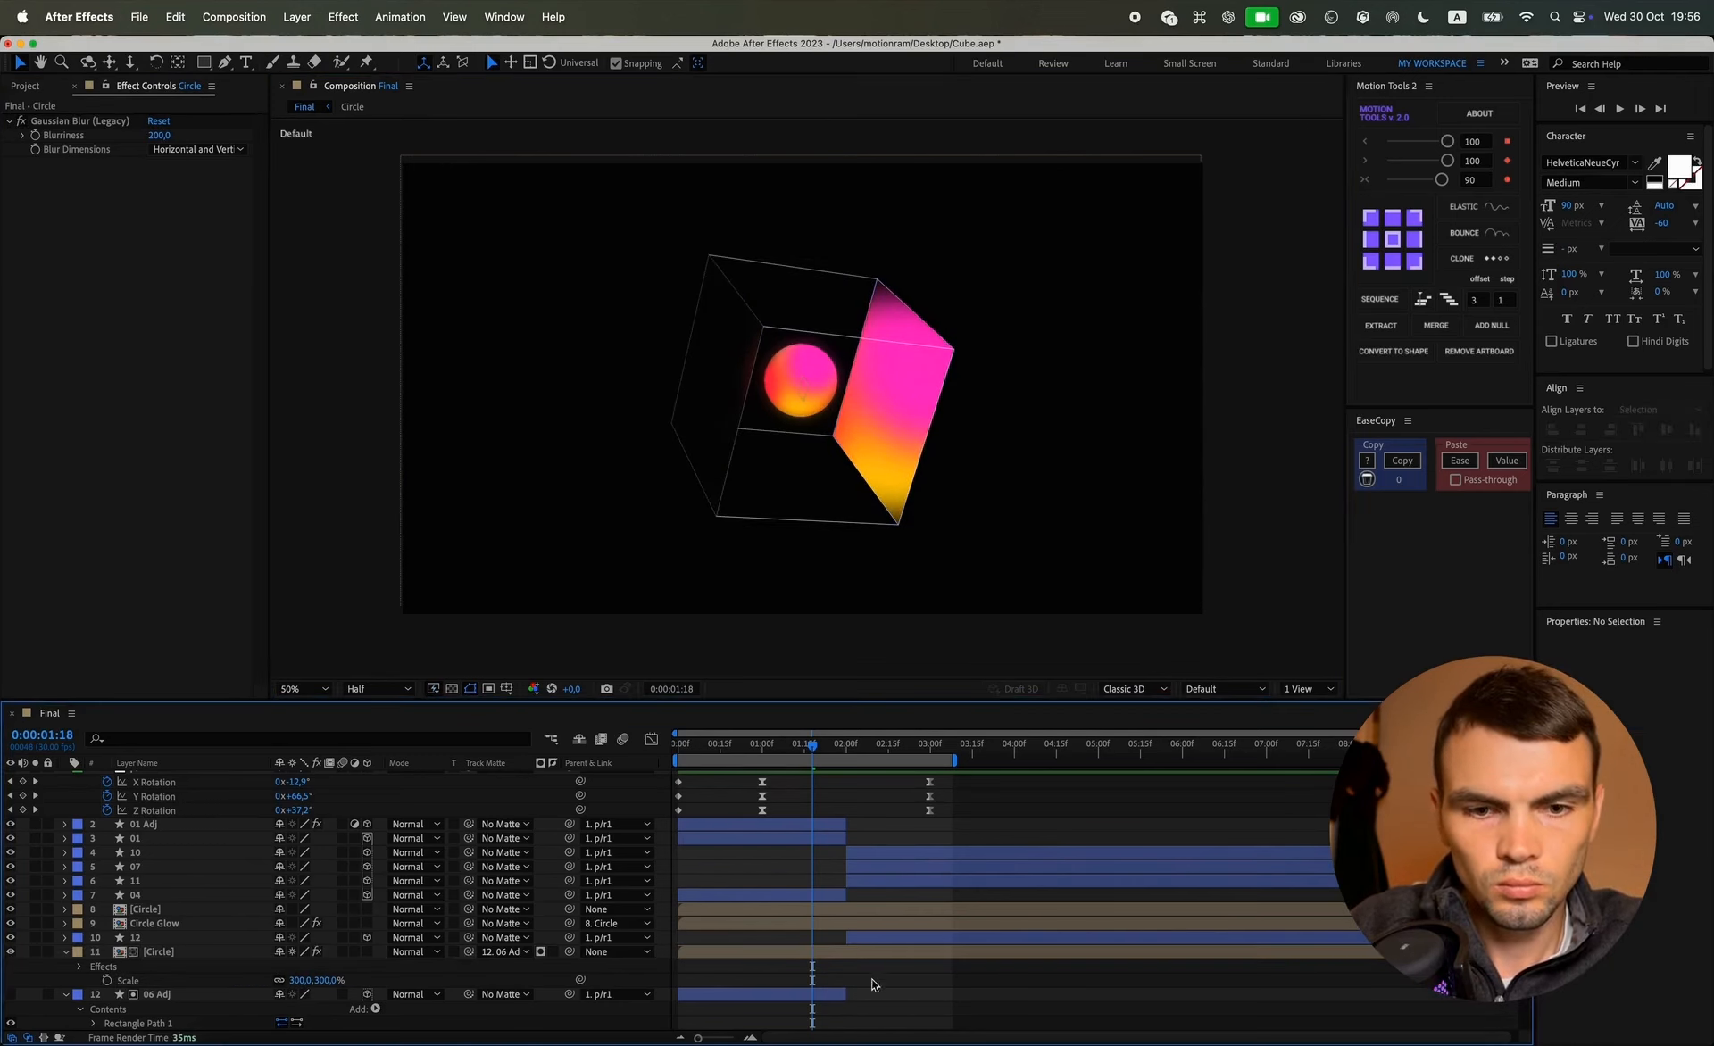
pyautogui.press('space')
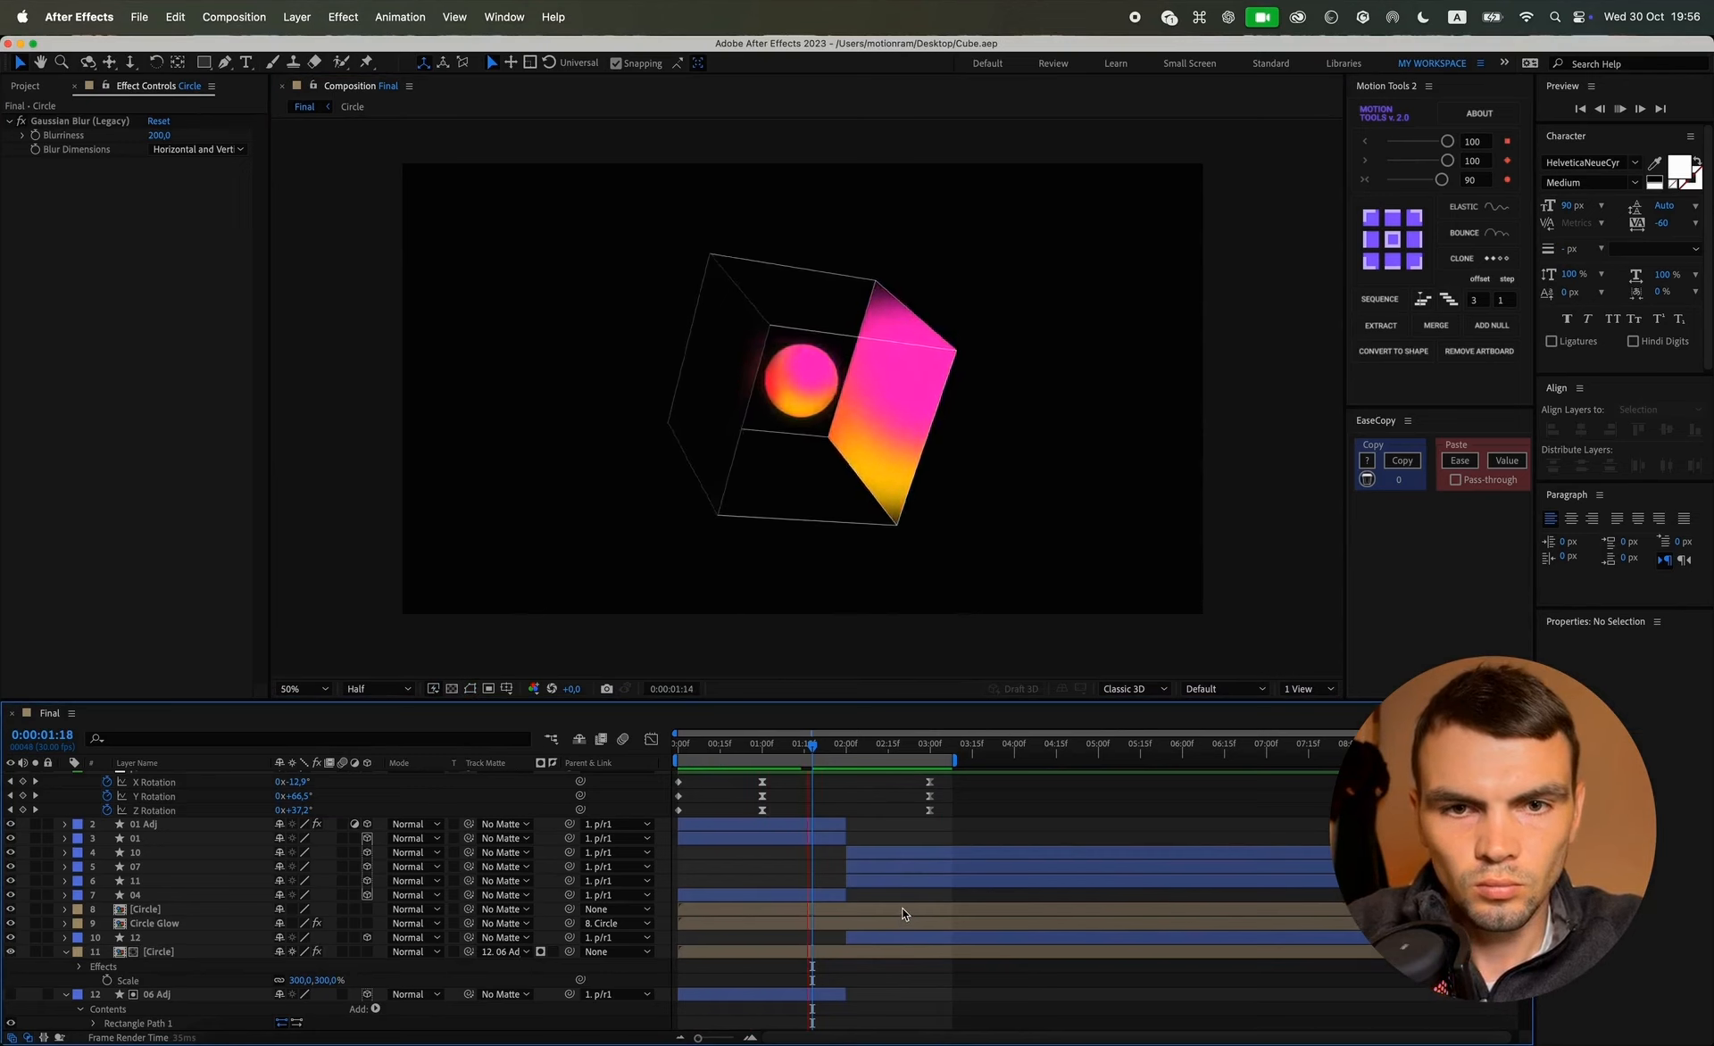
# Step: Find the cube's front-face layer 10 at 0:00:02:20, duplicate it and rename the copy 10 Adj
pyautogui.click(915, 444)
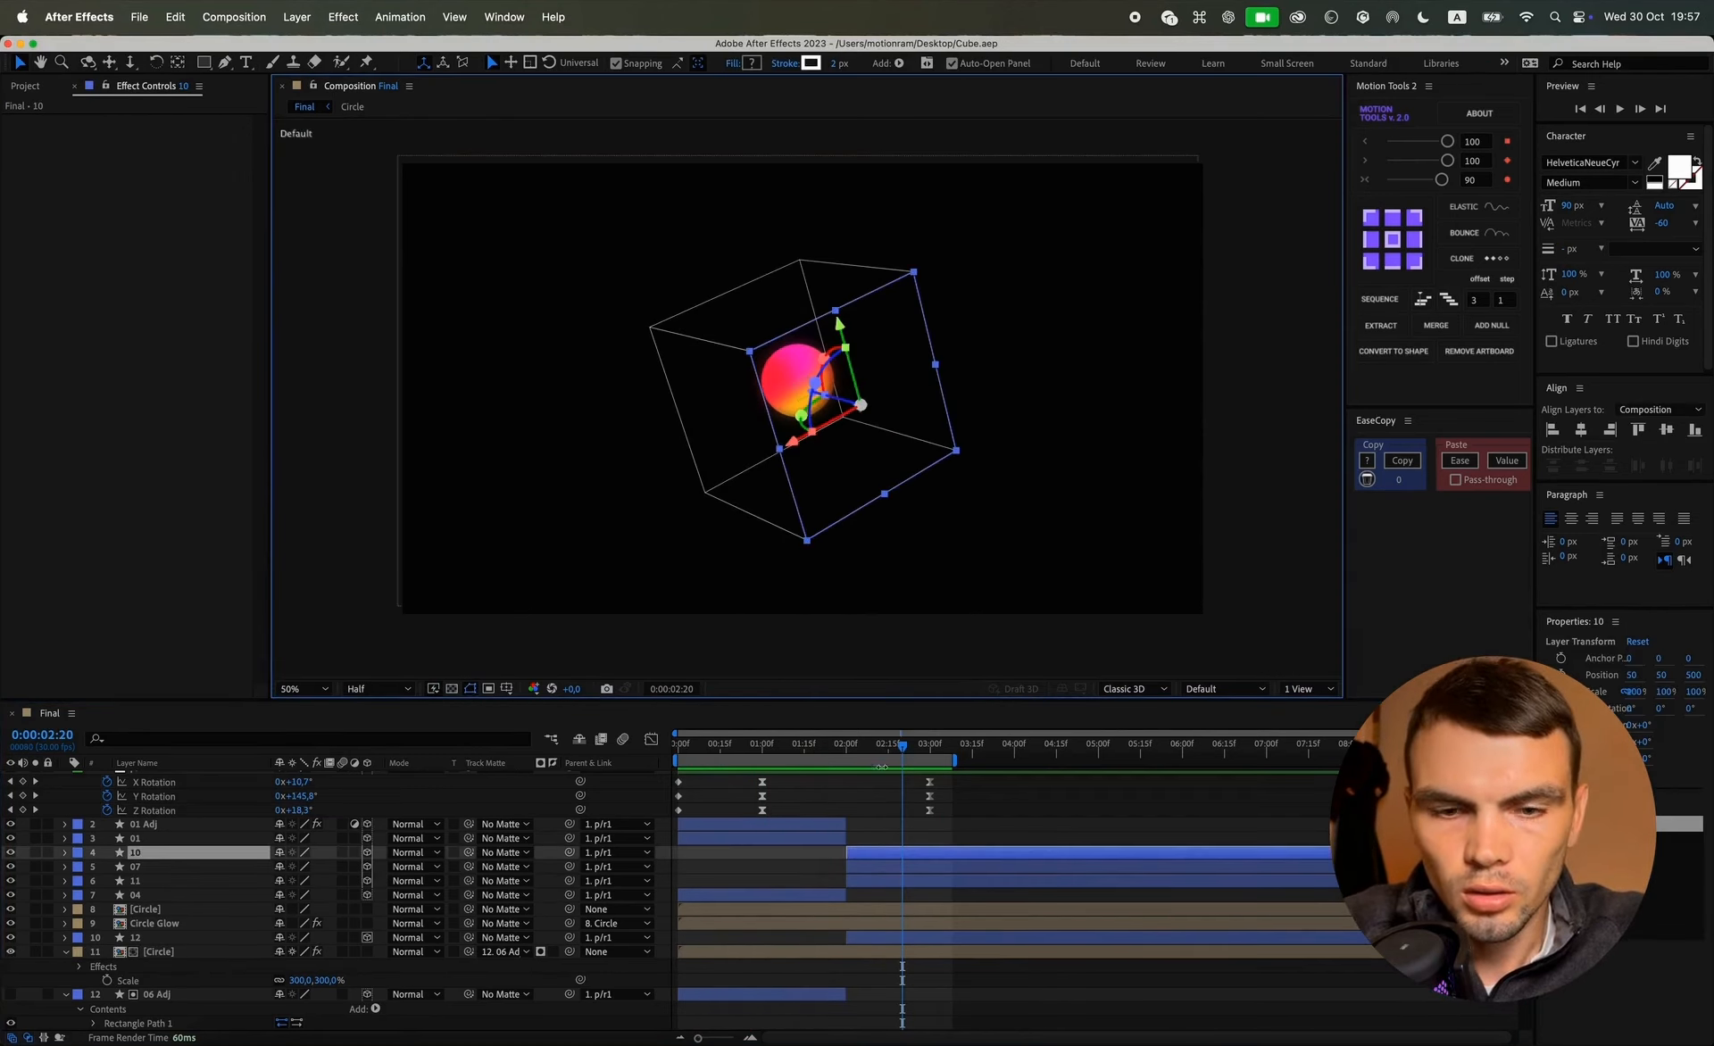
pyautogui.click(891, 807)
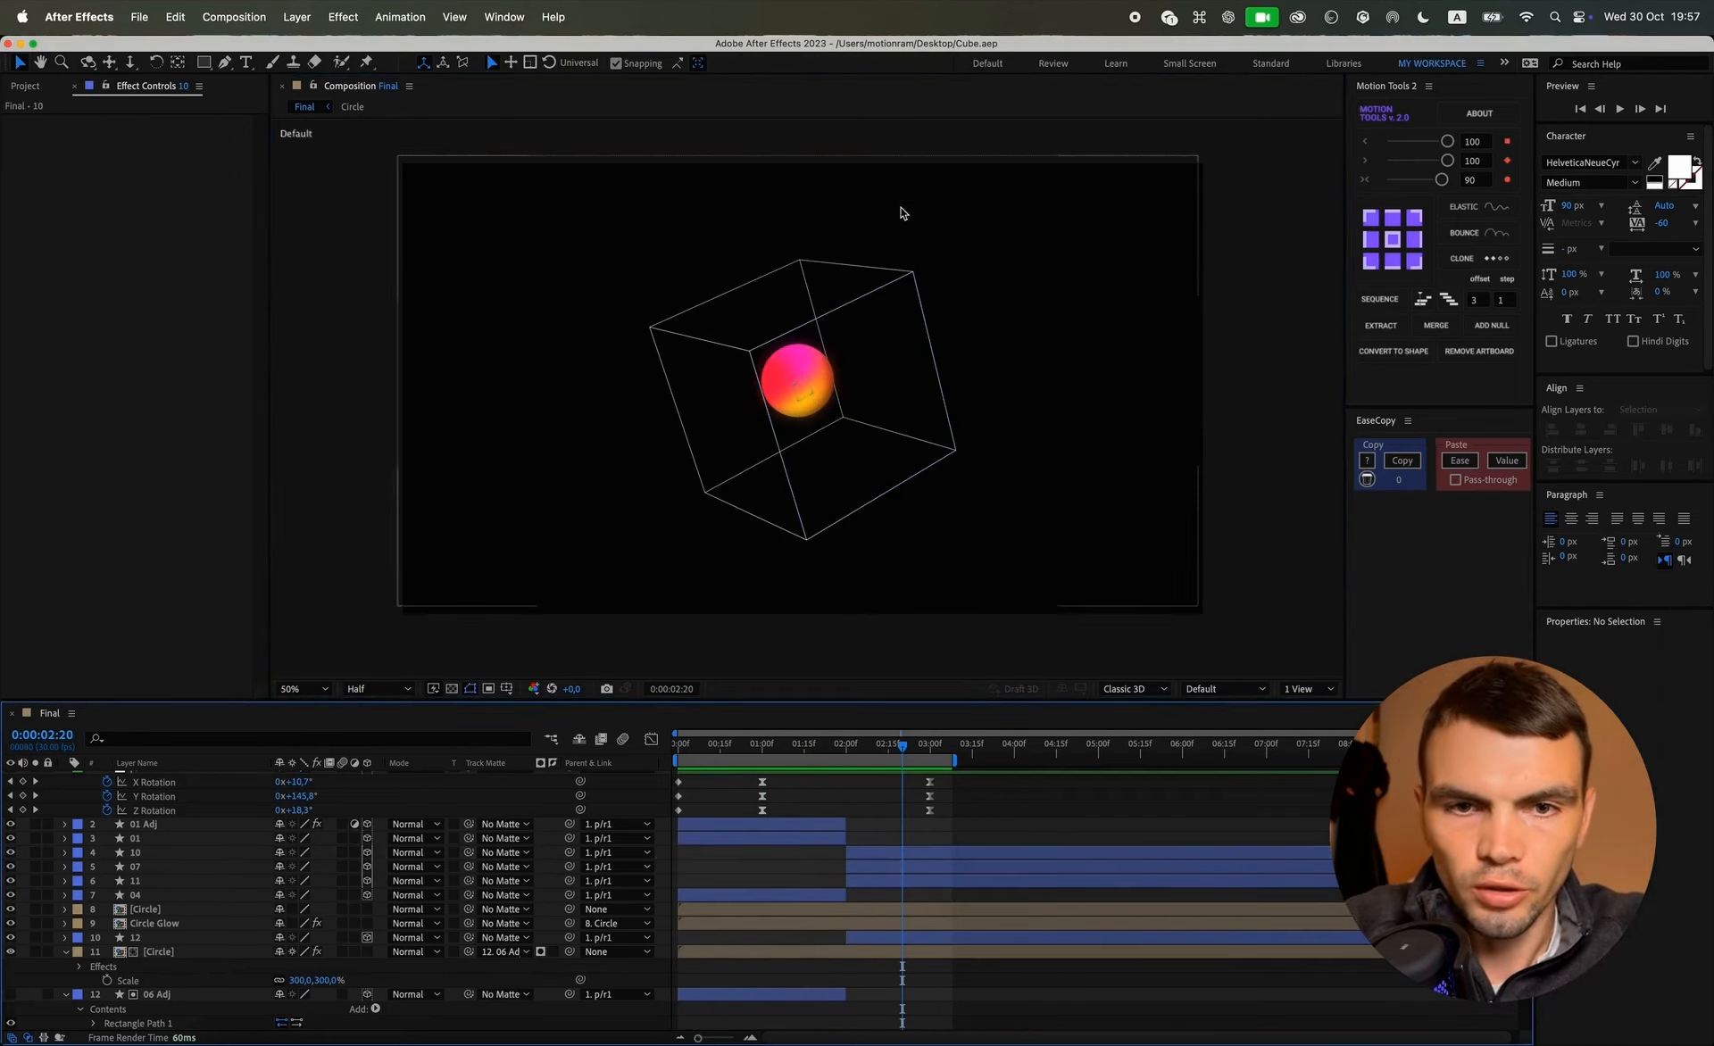
pyautogui.click(864, 375)
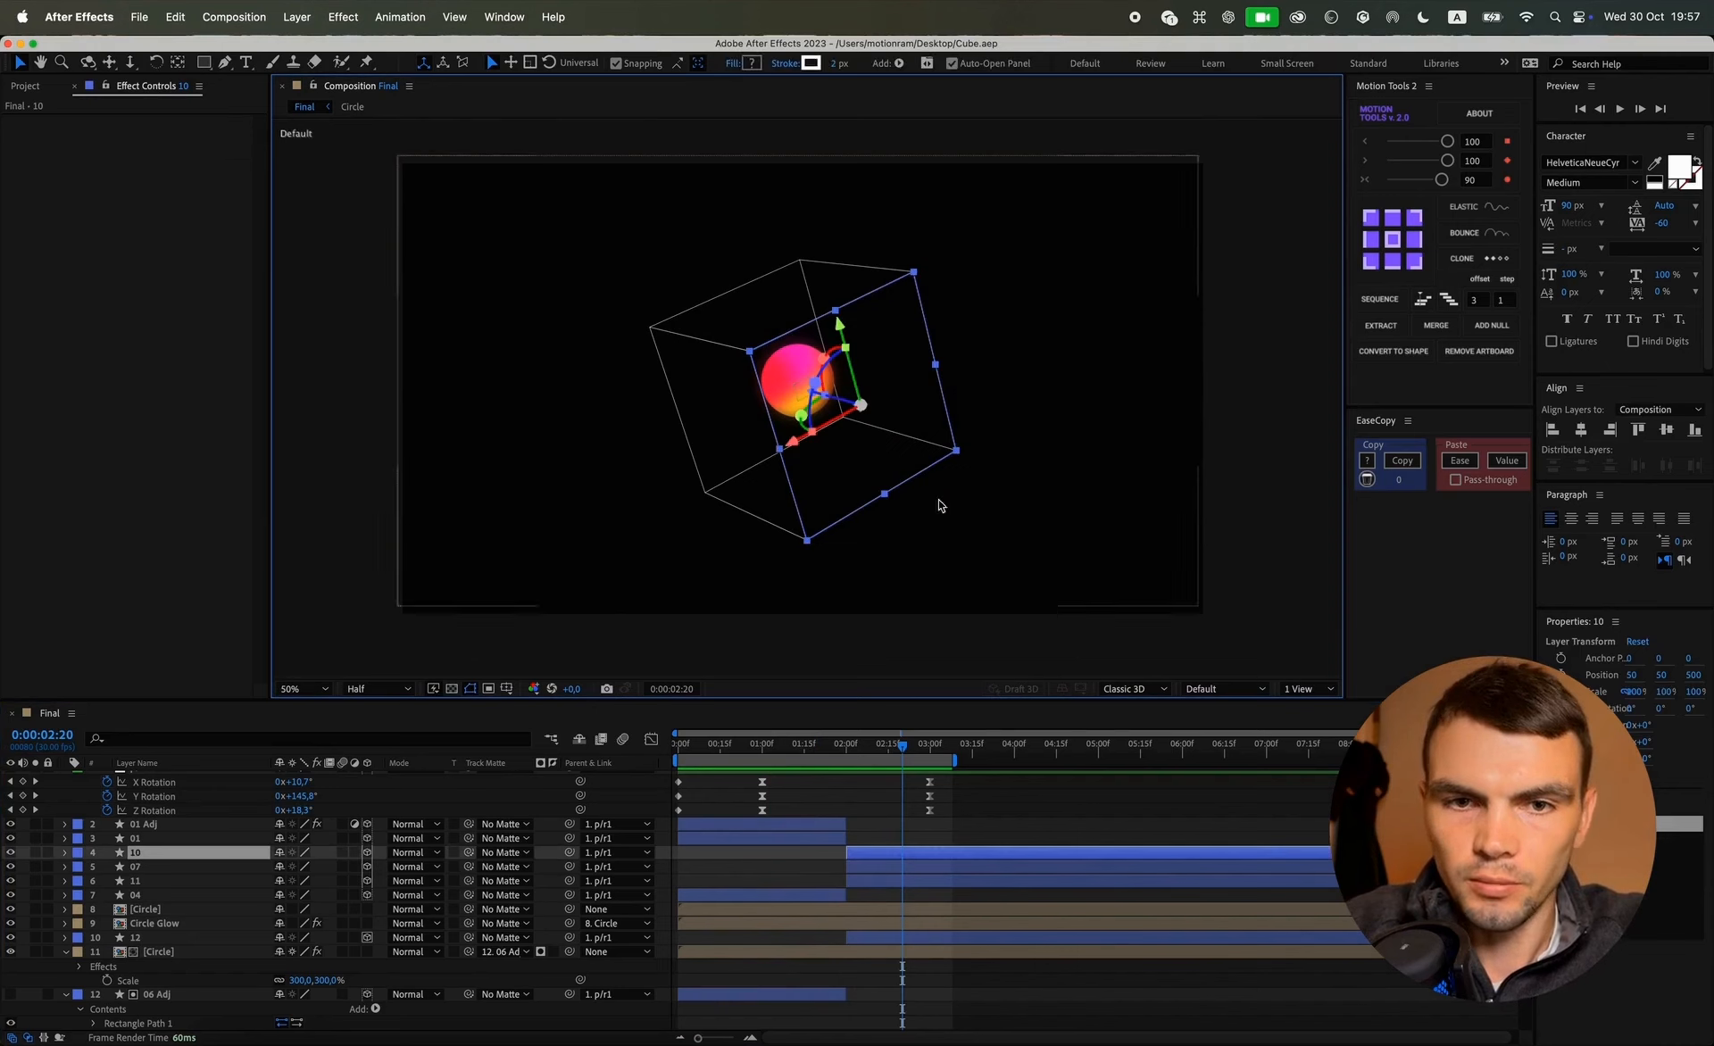
pyautogui.click(186, 855)
pyautogui.press('super+d')
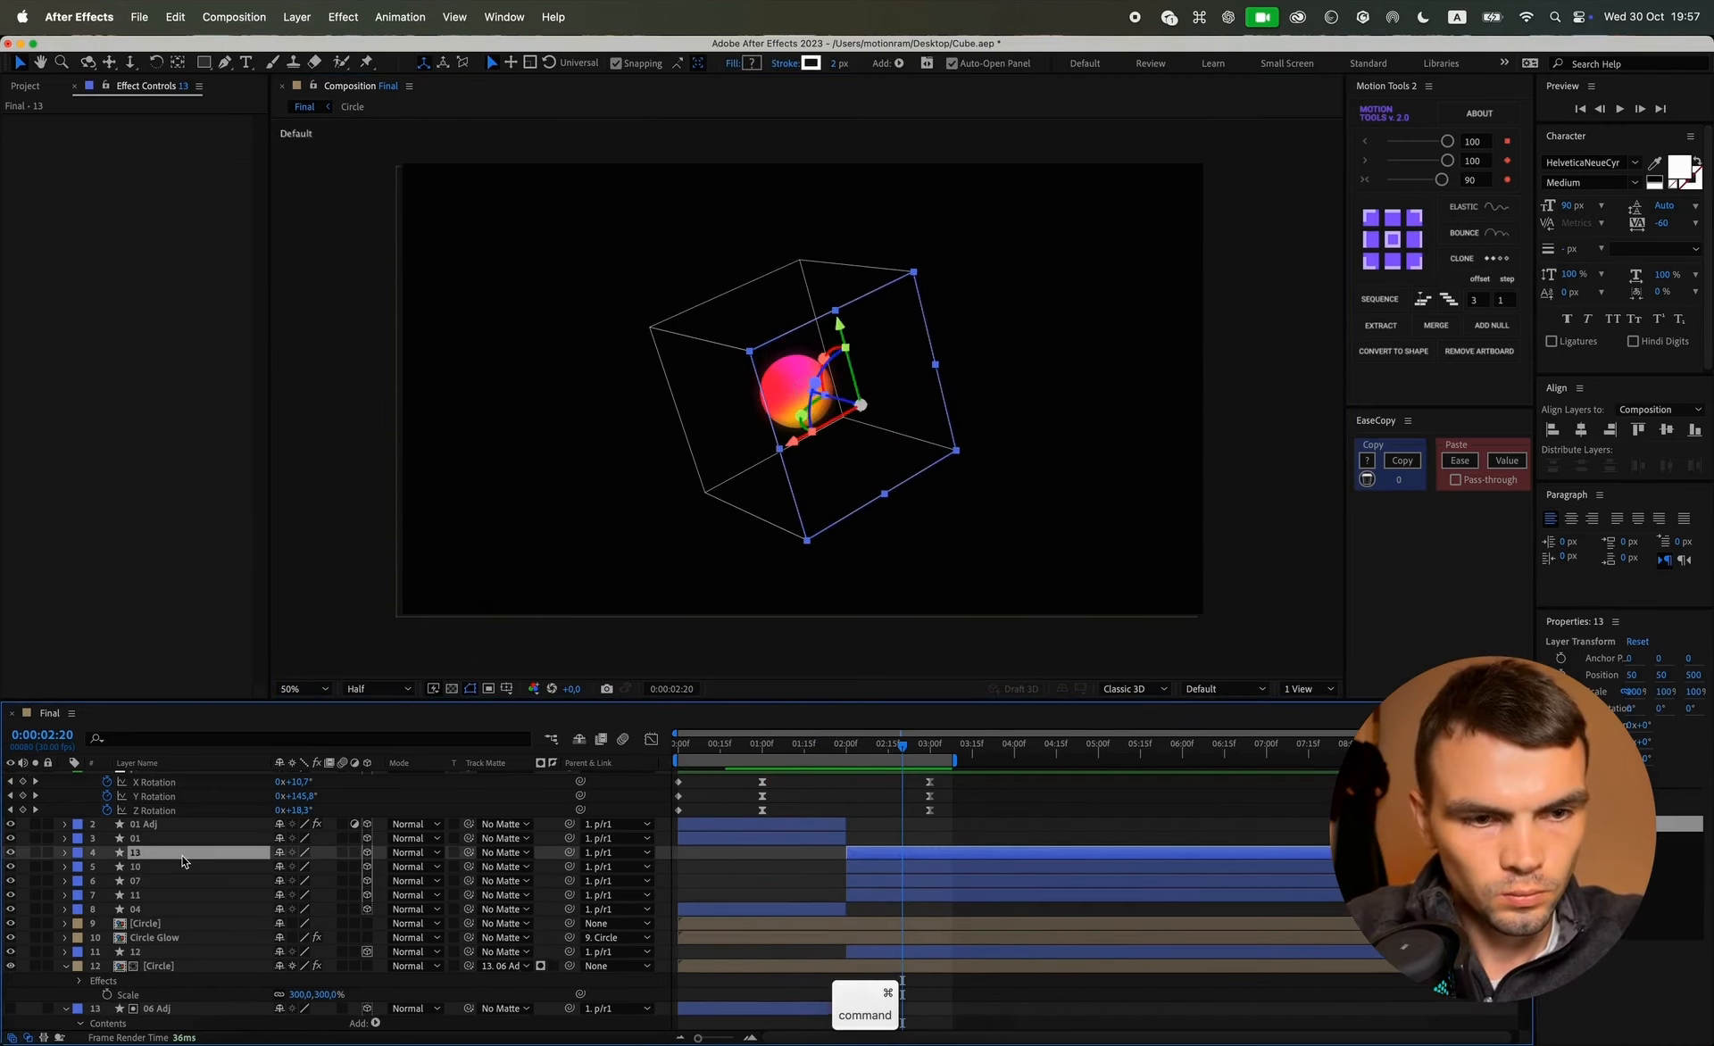
pyautogui.press('Return')
pyautogui.press('BackSpace')
pyautogui.write('10')
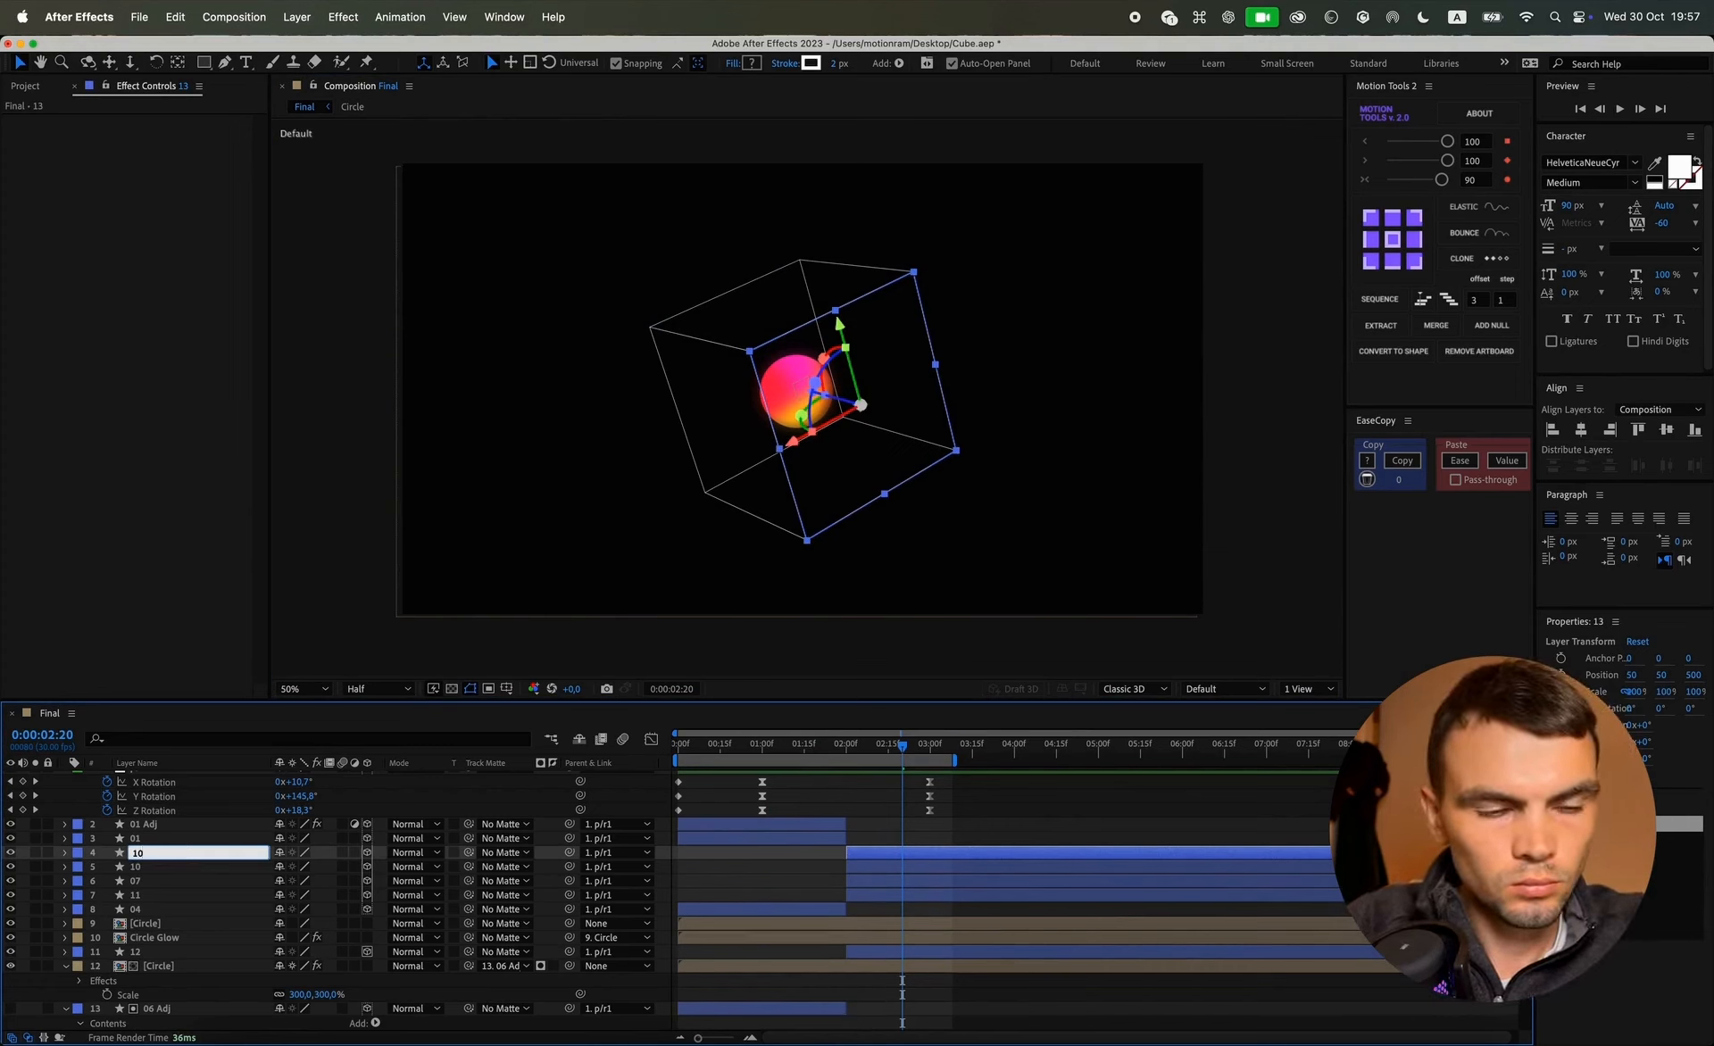
pyautogui.write(' Adj')
pyautogui.press('Return')
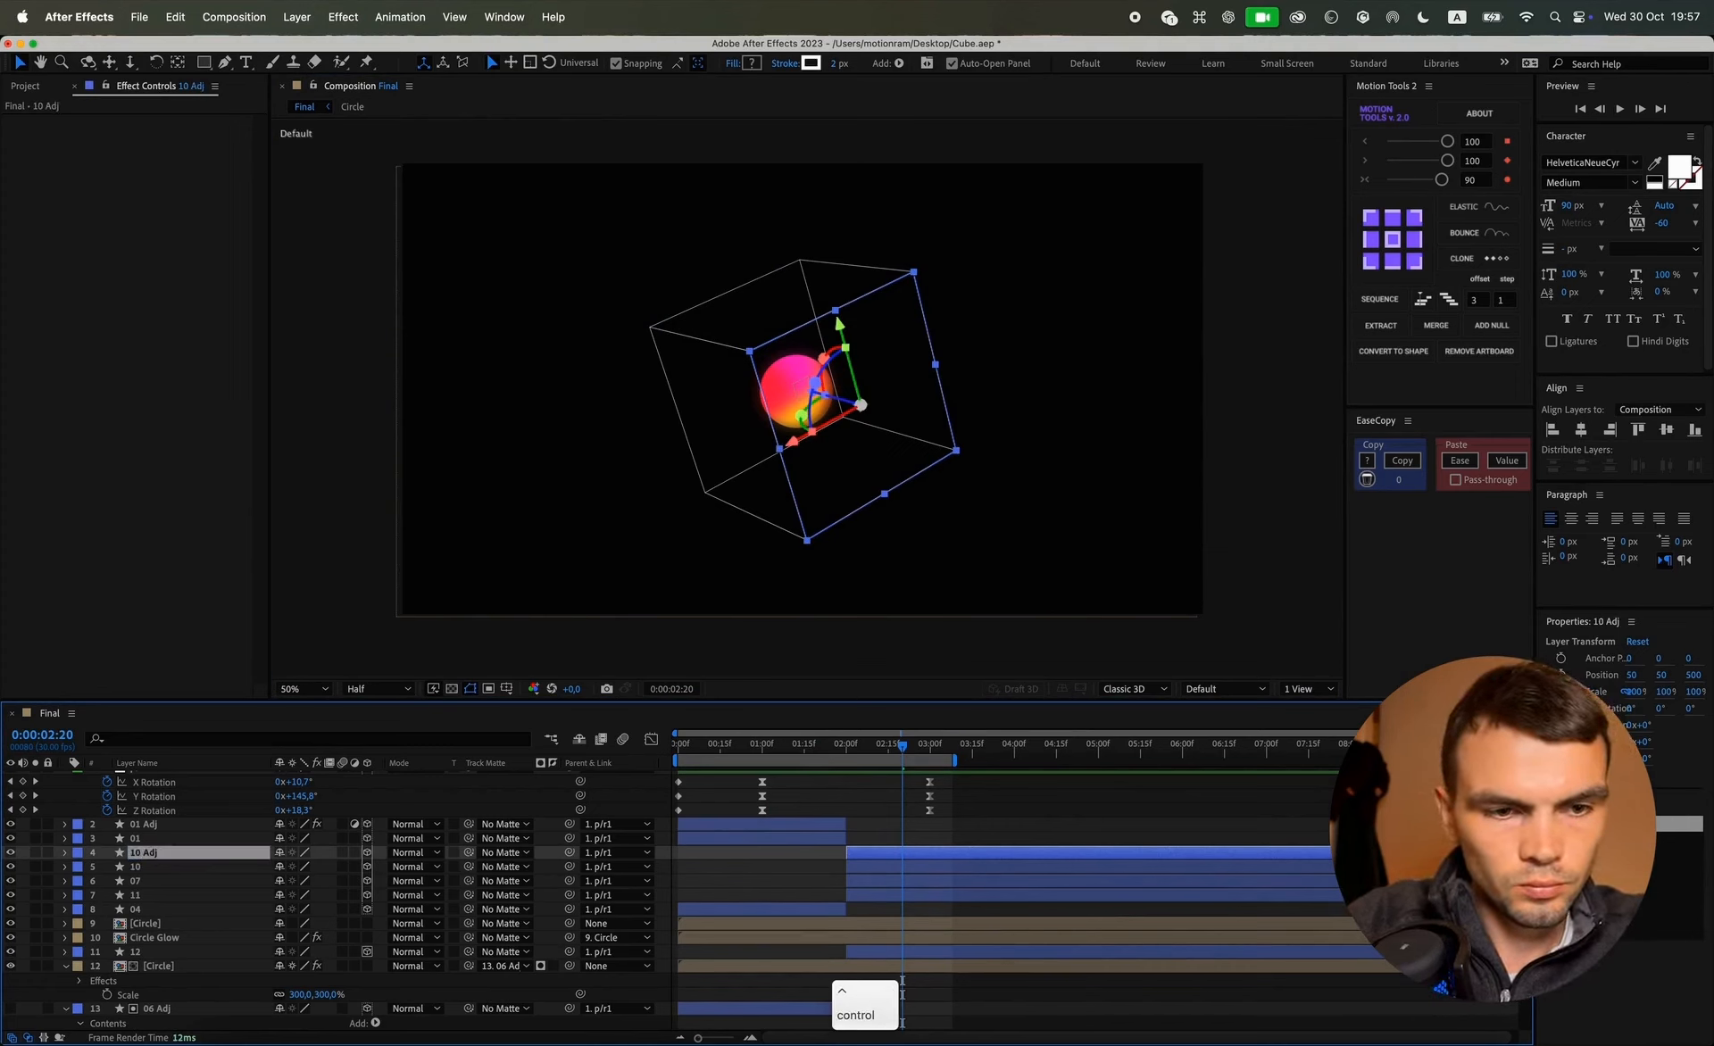
# Step: Apply the Mosaic effect to 10 Adj and turn the layer into an adjustment layer
pyautogui.hotkey('ctrl', 'space')
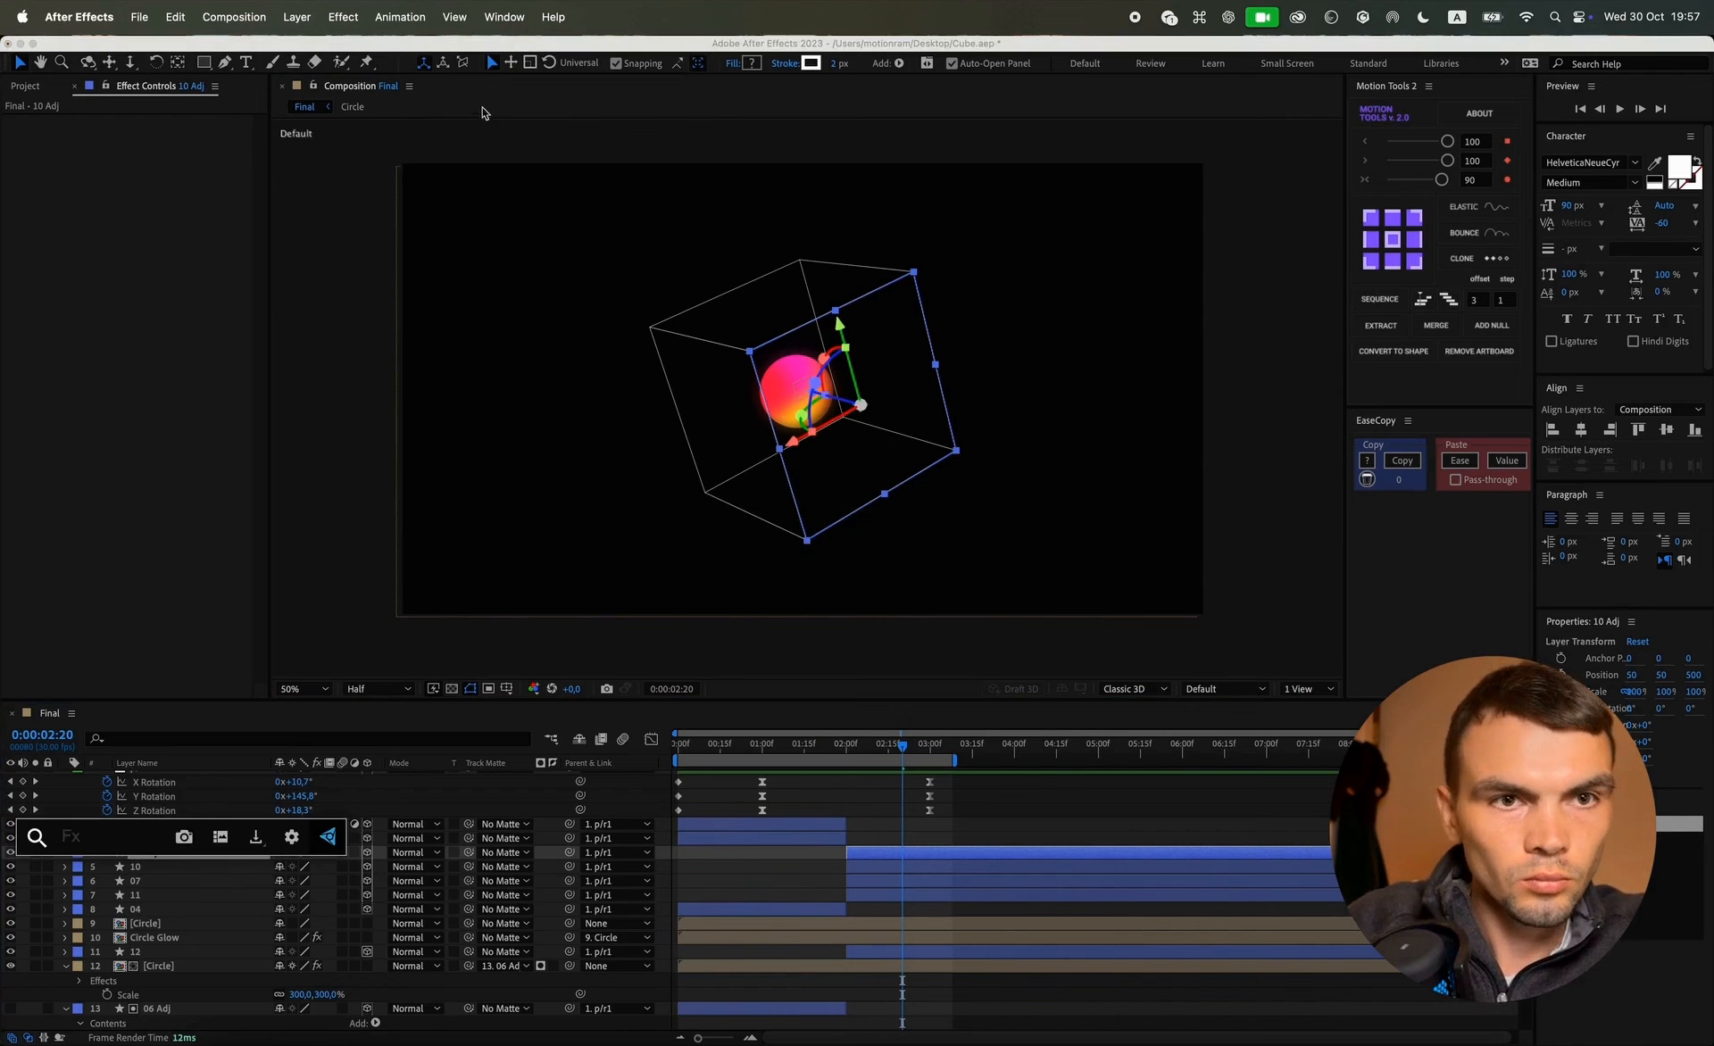
pyautogui.click(345, 18)
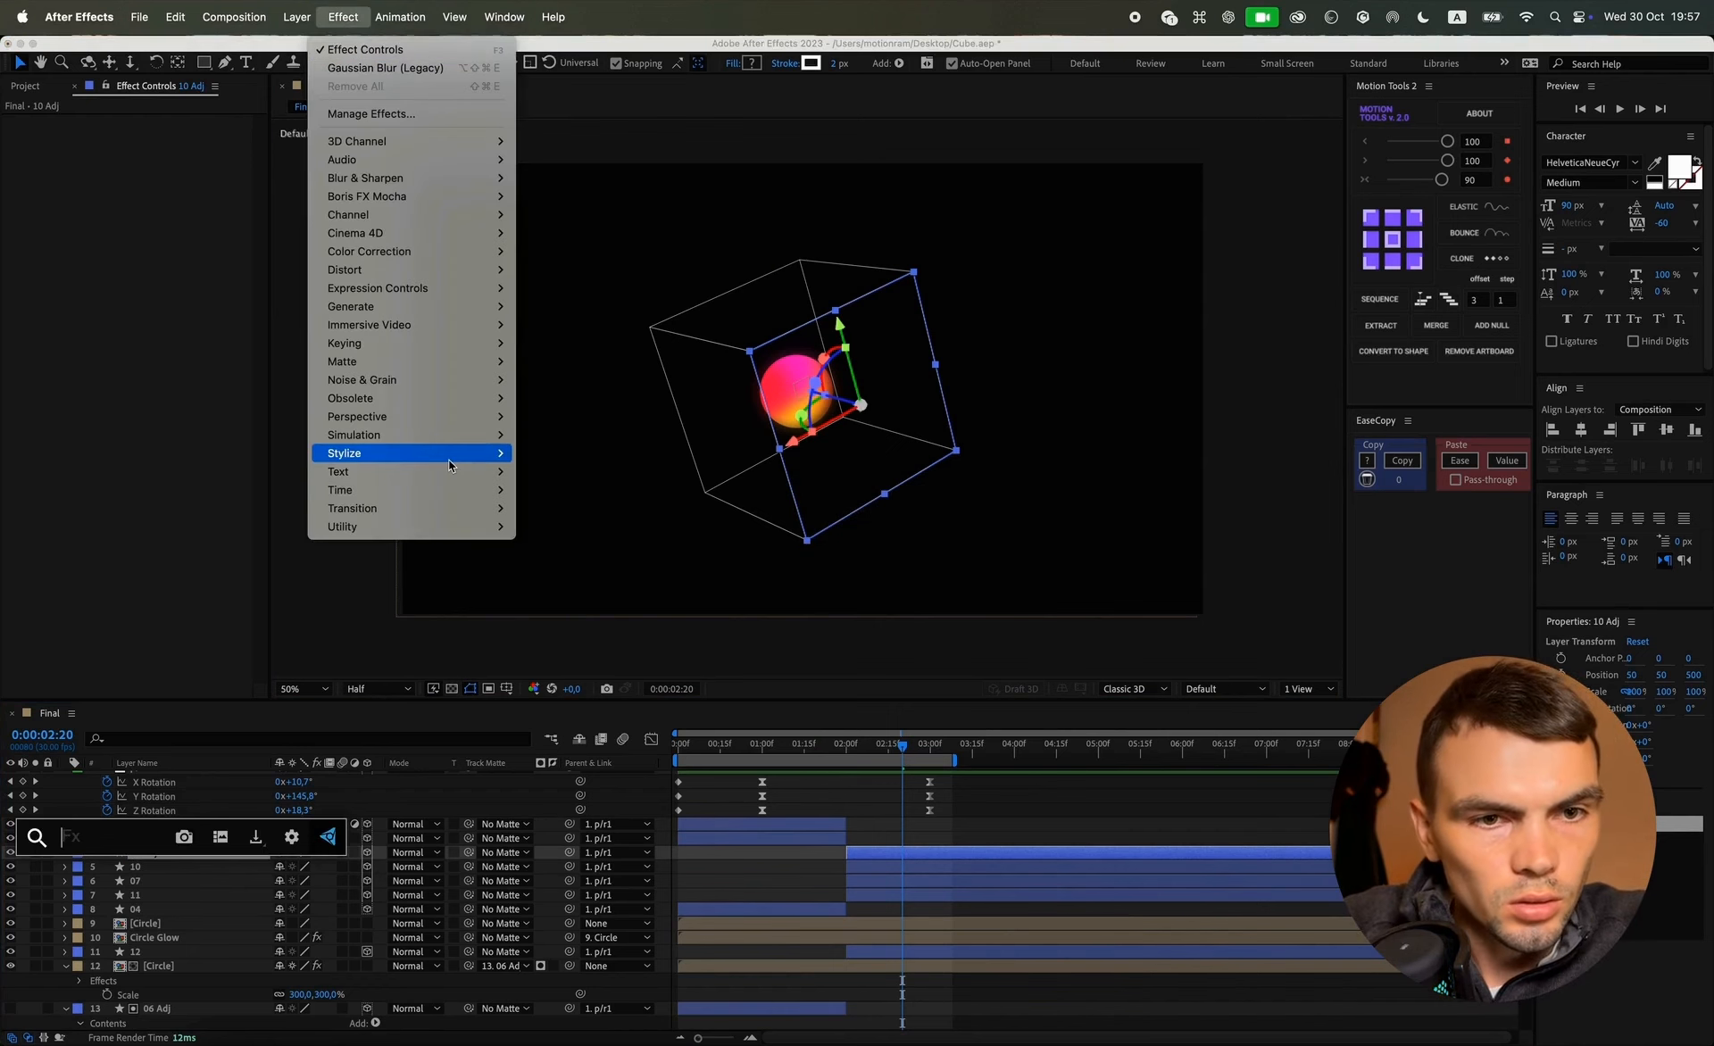
pyautogui.moveTo(475, 457)
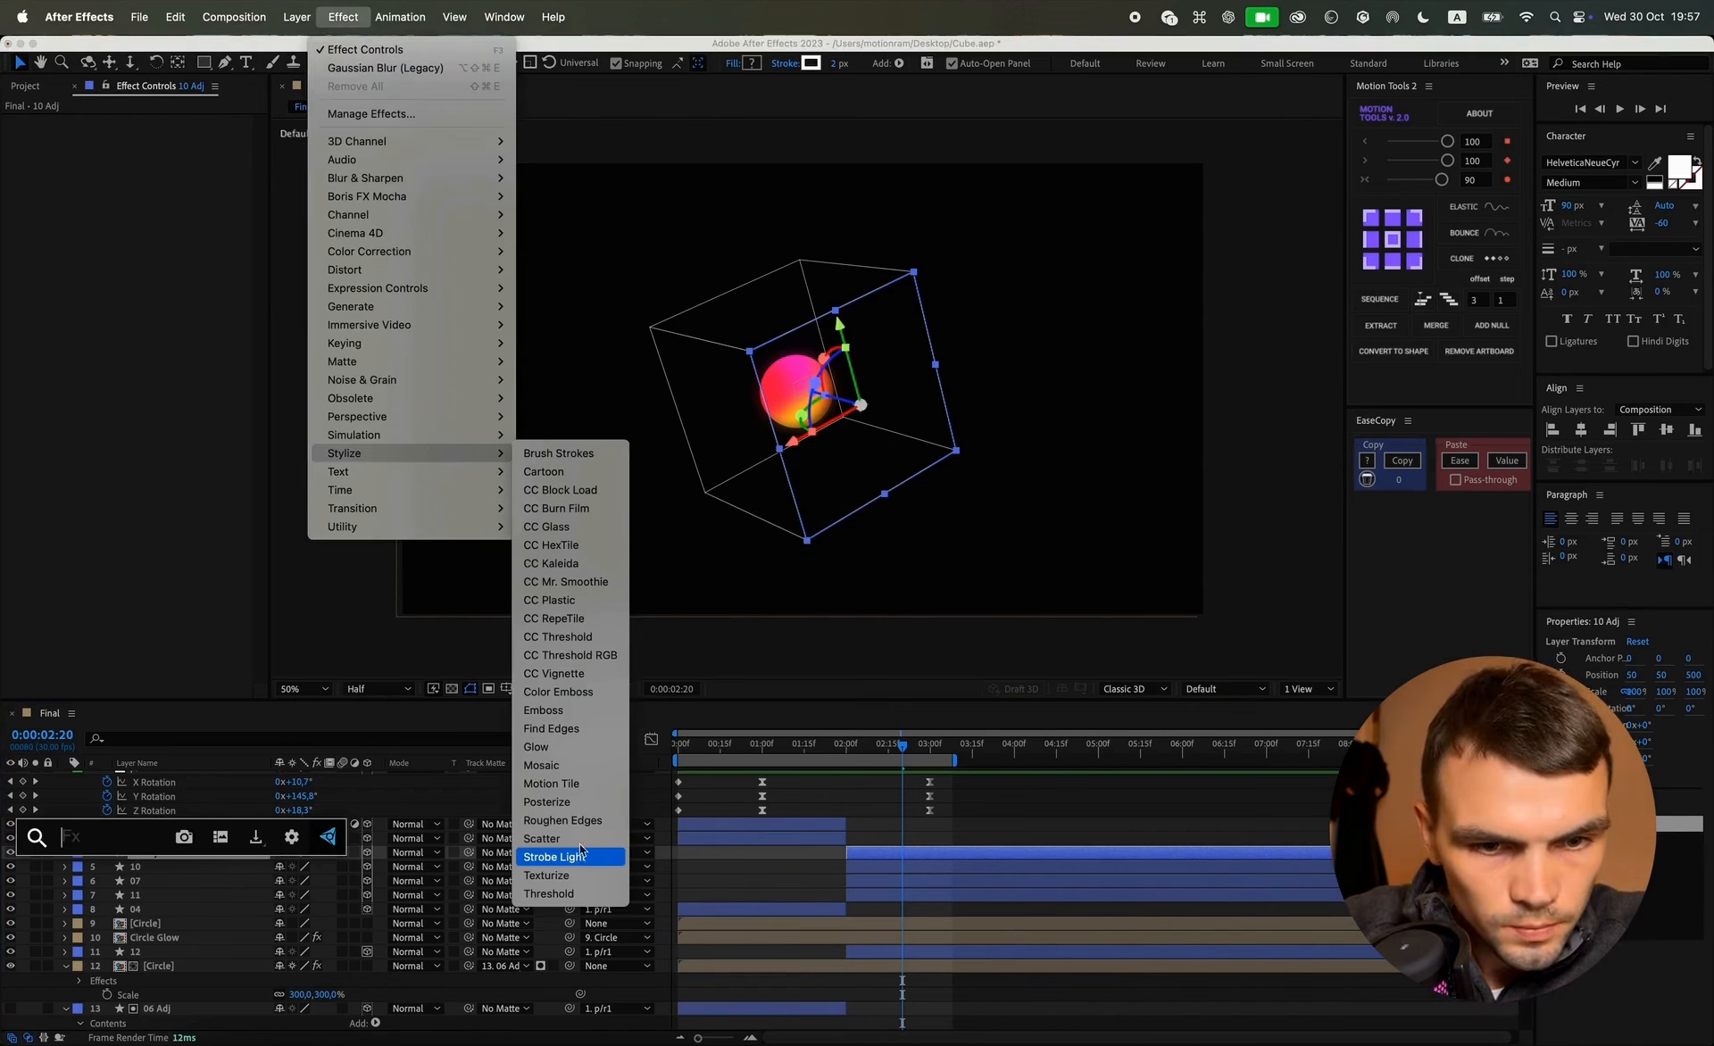
pyautogui.click(568, 766)
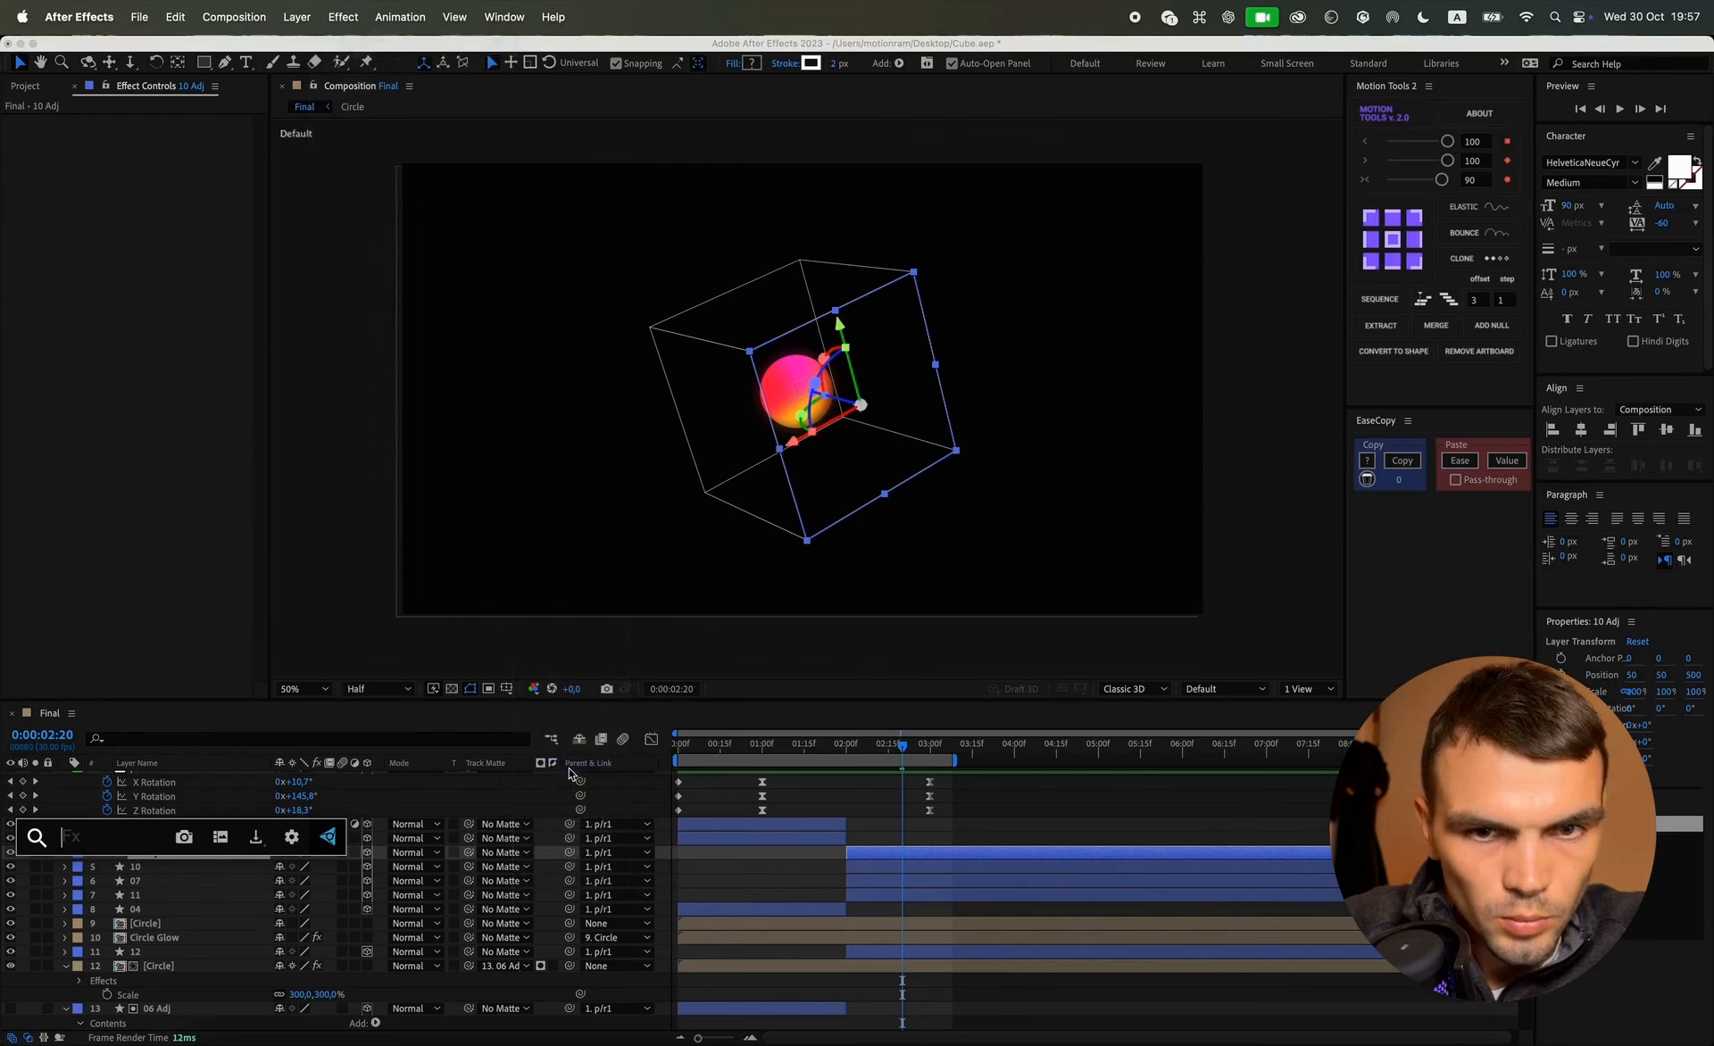
pyautogui.click(355, 853)
# Step: Set the Mosaic's horizontal and vertical blocks to 50 and add a fill to the 10 Adj shape
pyautogui.click(153, 136)
pyautogui.write('500')
pyautogui.press('Return')
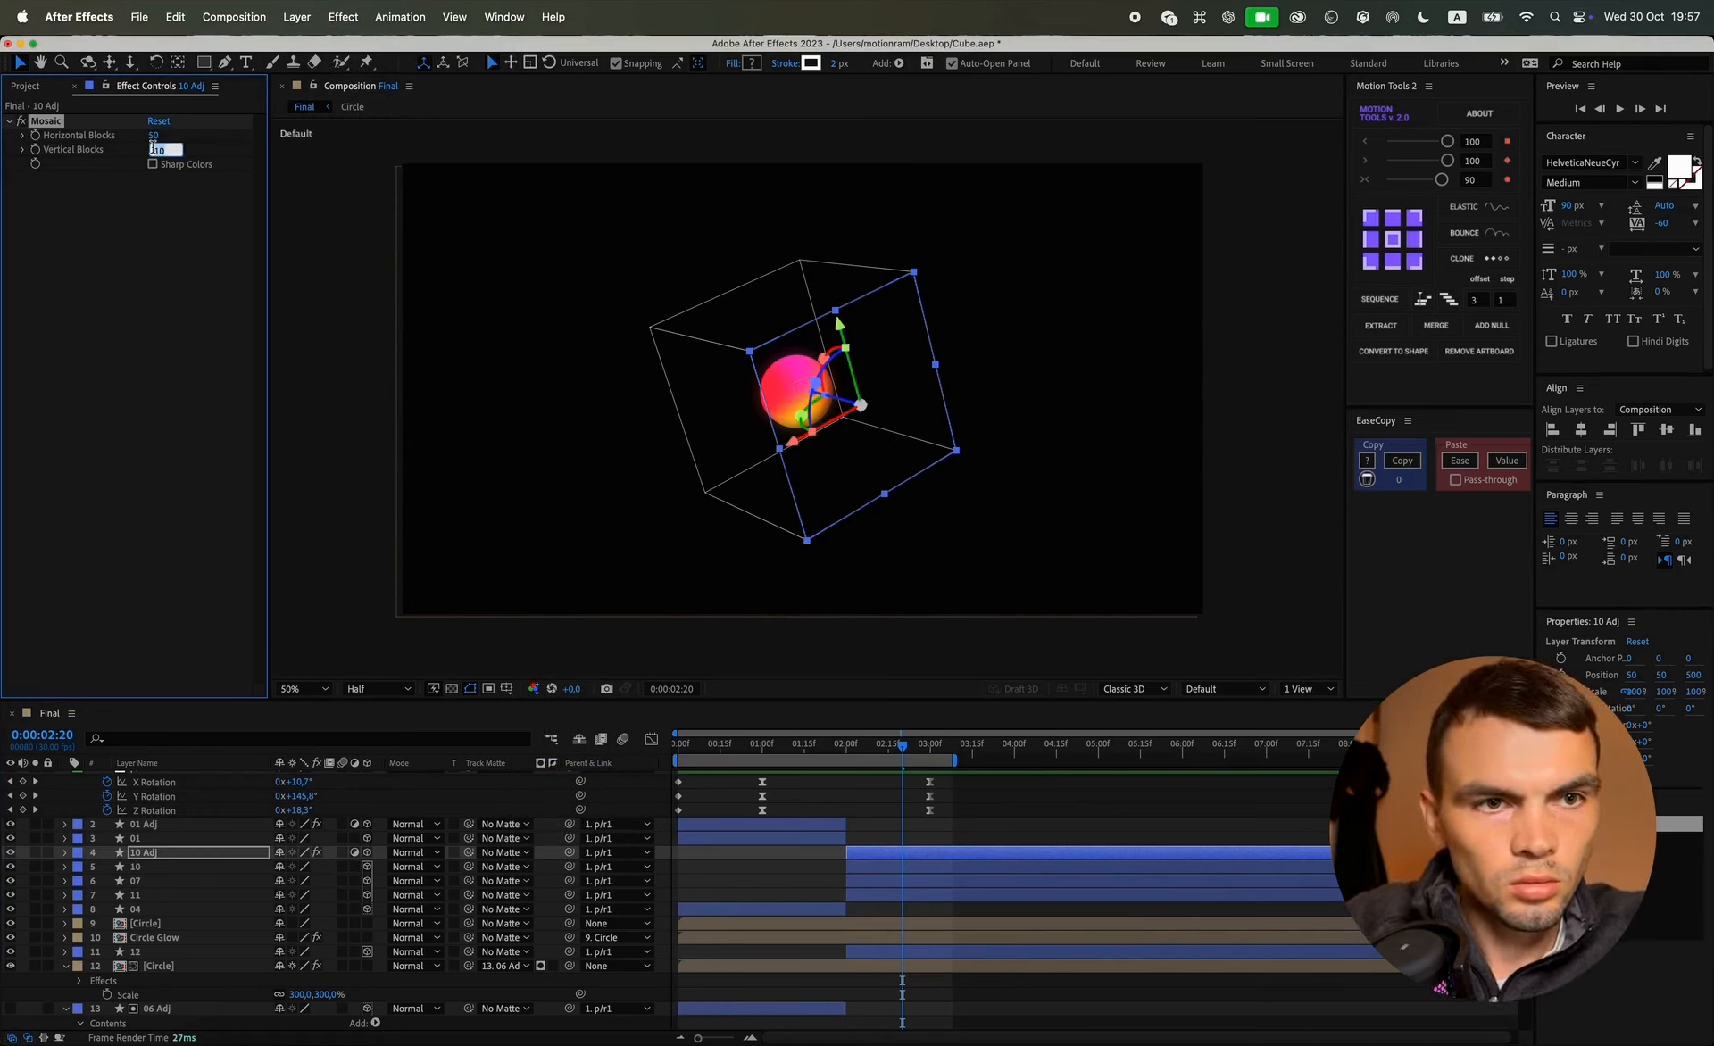
pyautogui.write('50')
pyautogui.press('Return')
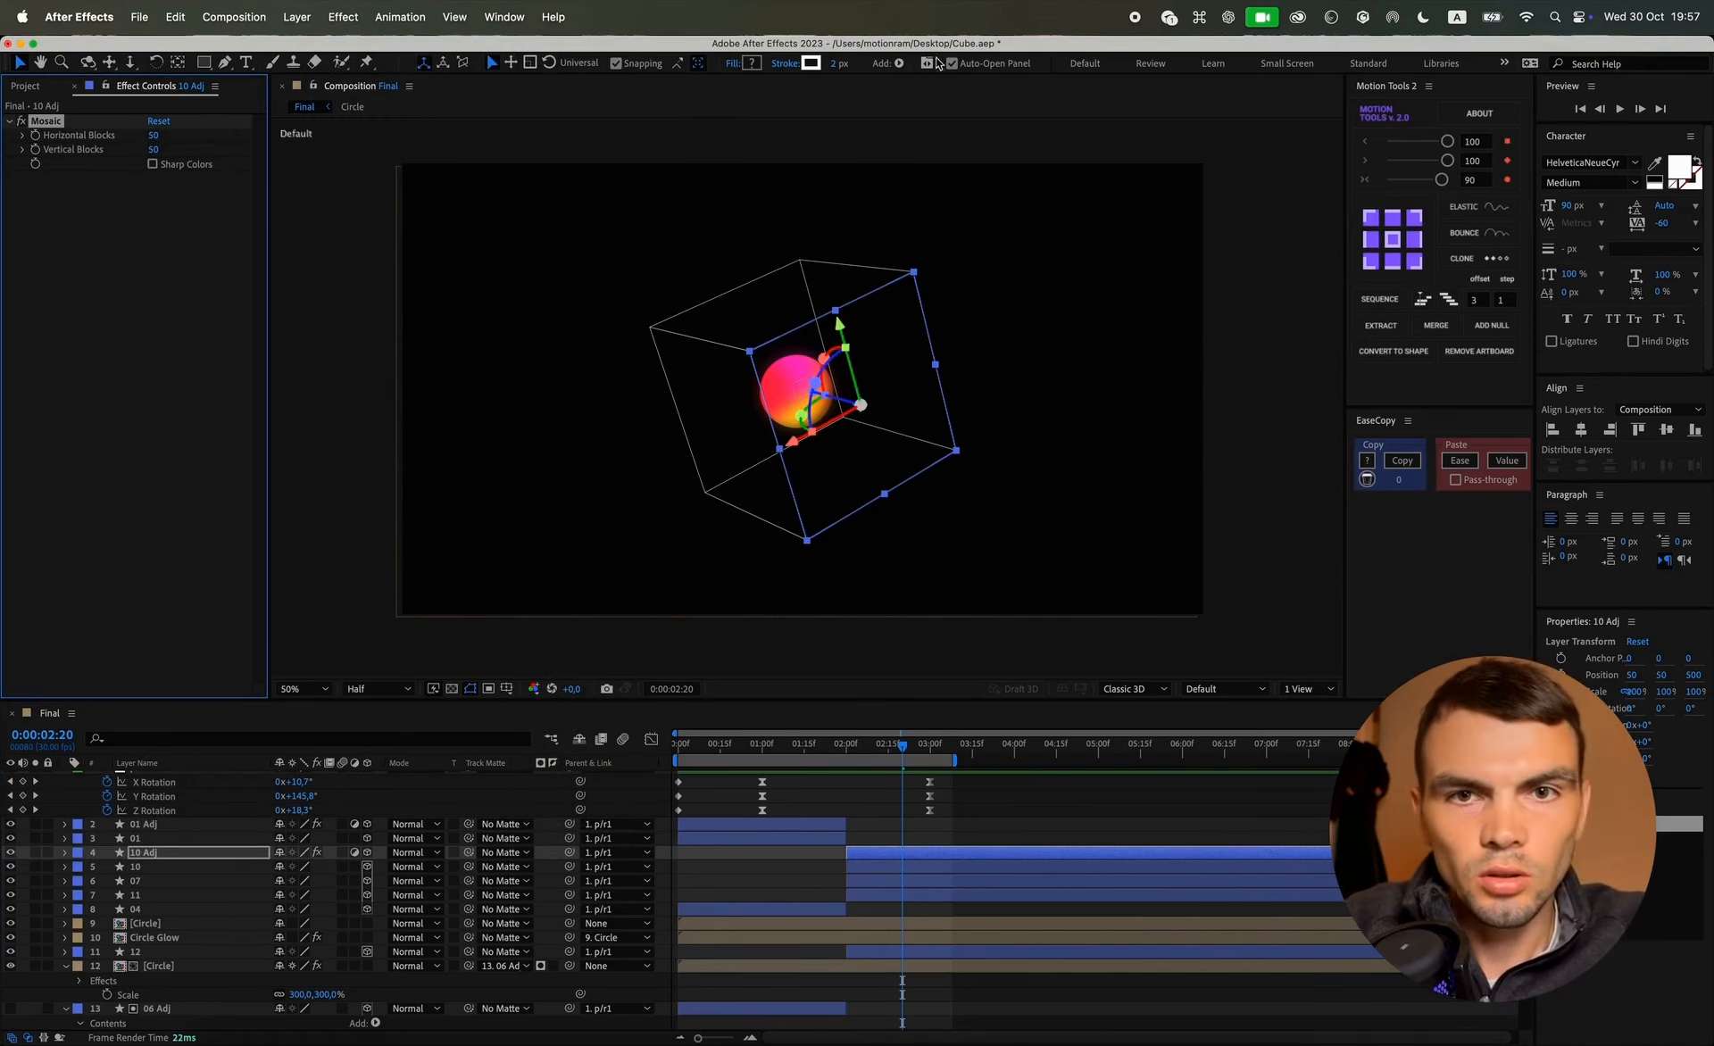
pyautogui.click(899, 63)
pyautogui.click(944, 196)
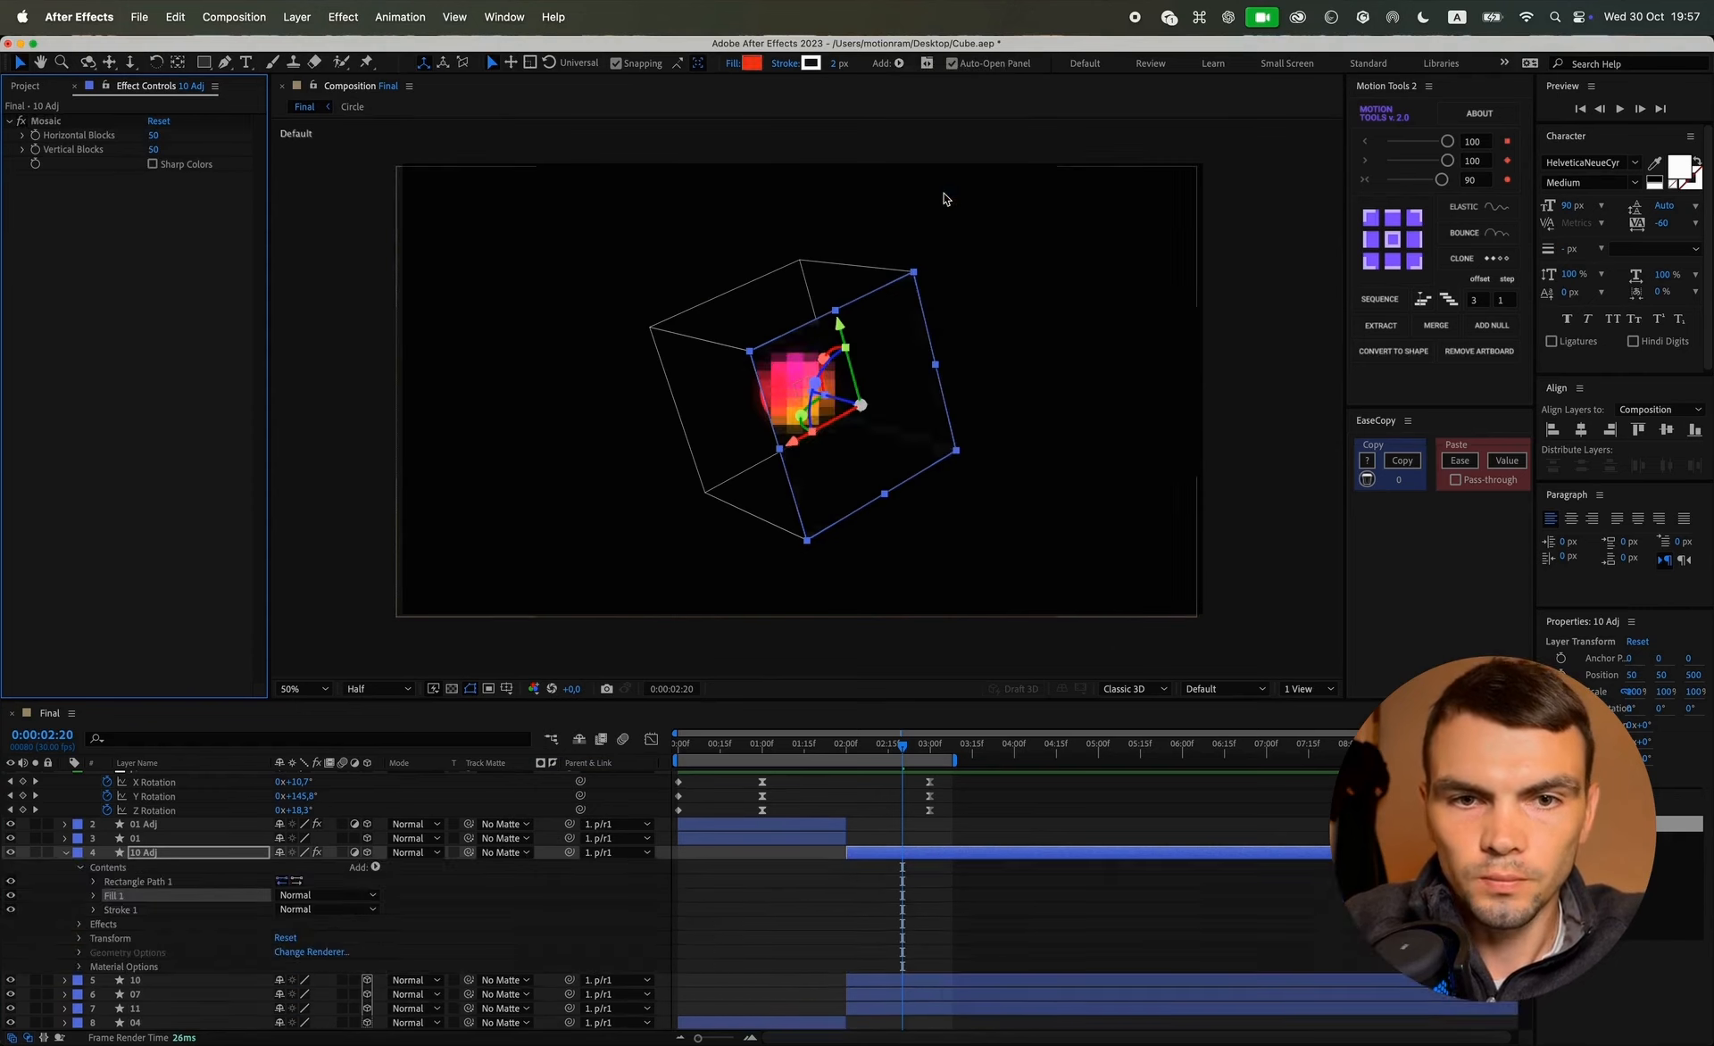
# Step: Raise the Mosaic's horizontal and vertical blocks on 10 Adj to 100 each
pyautogui.write('100')
pyautogui.press('Return')
pyautogui.click(157, 149)
pyautogui.write('100')
pyautogui.press('Return')
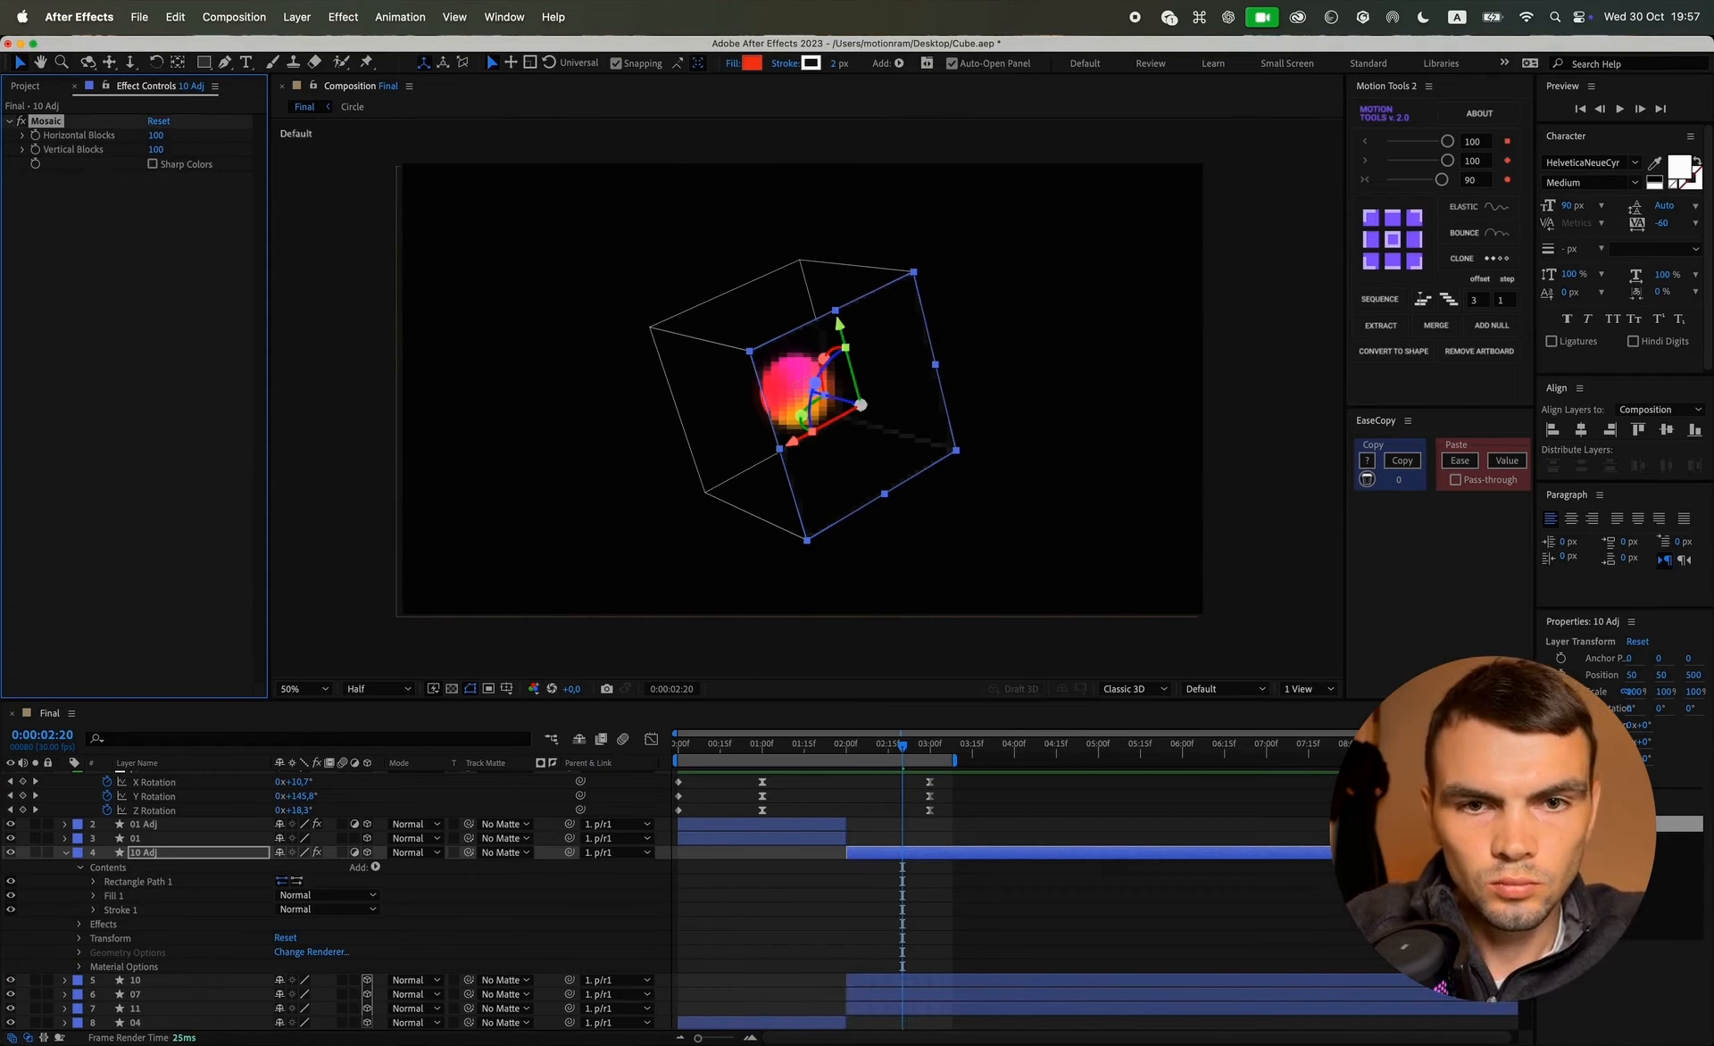
# Step: Set the Mosaic's horizontal and vertical blocks on 10 Adj to 75 each and preview the animation
pyautogui.write('75')
pyautogui.press('Return')
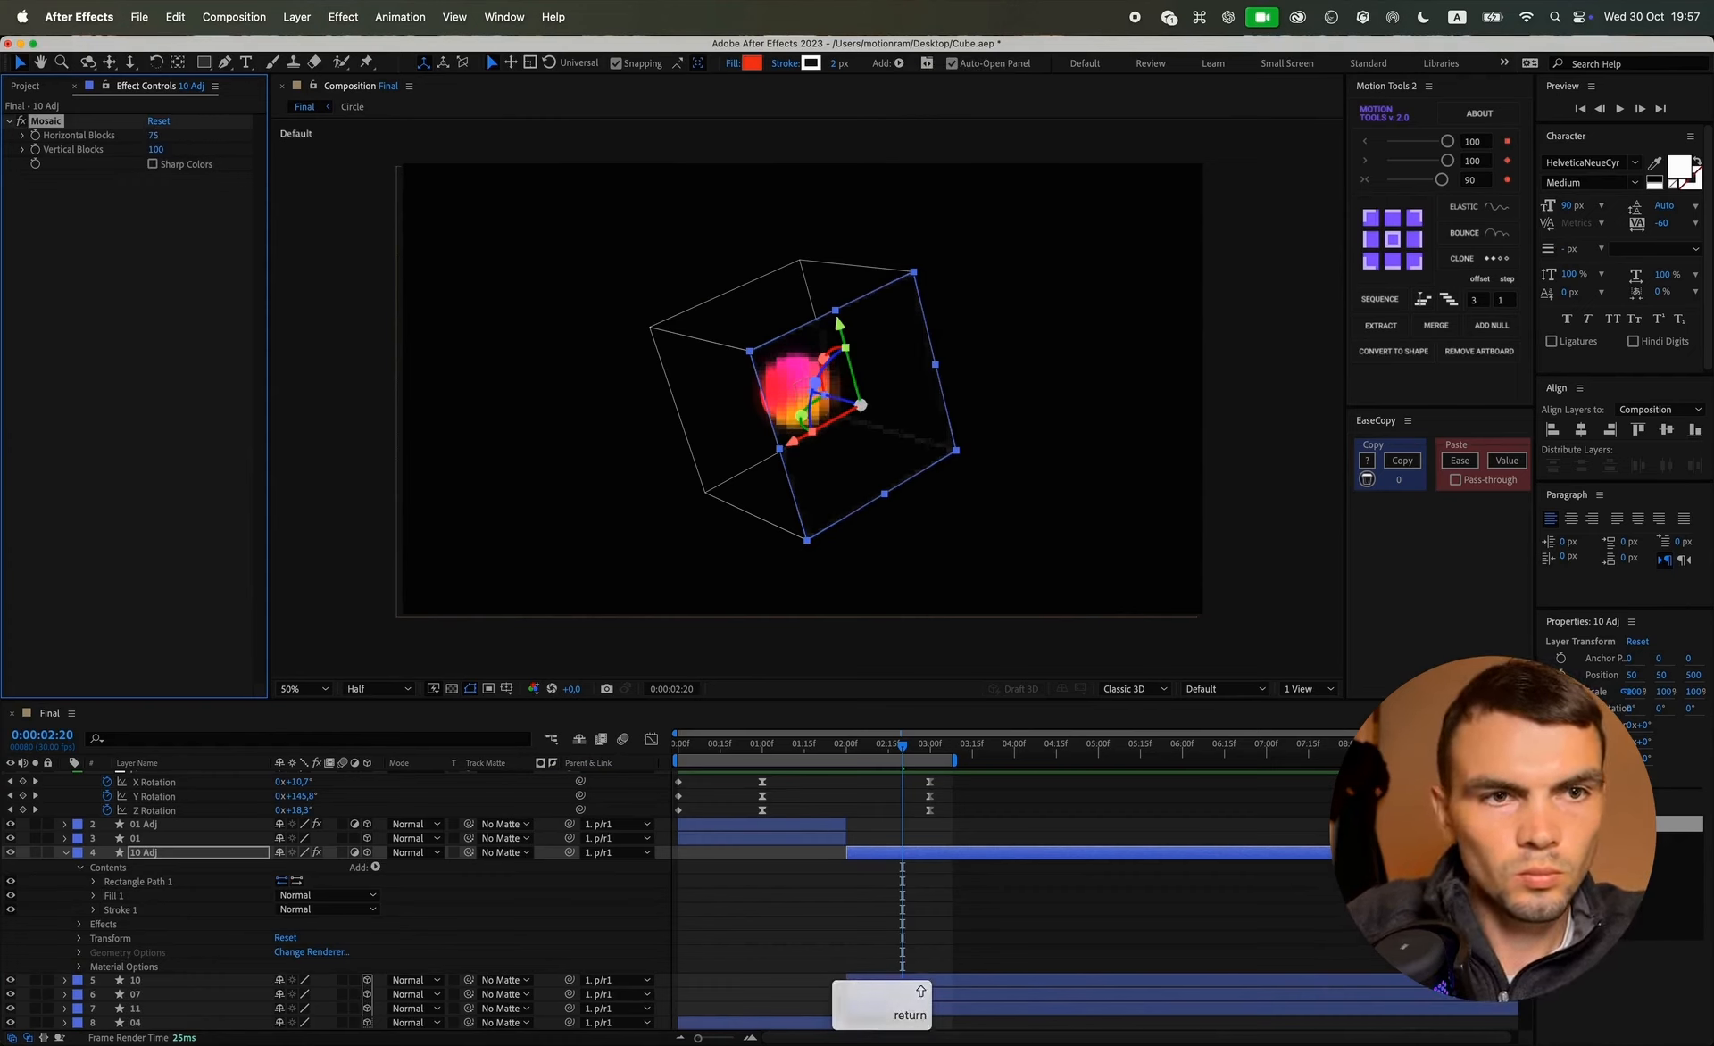
pyautogui.write('75')
pyautogui.press('Return')
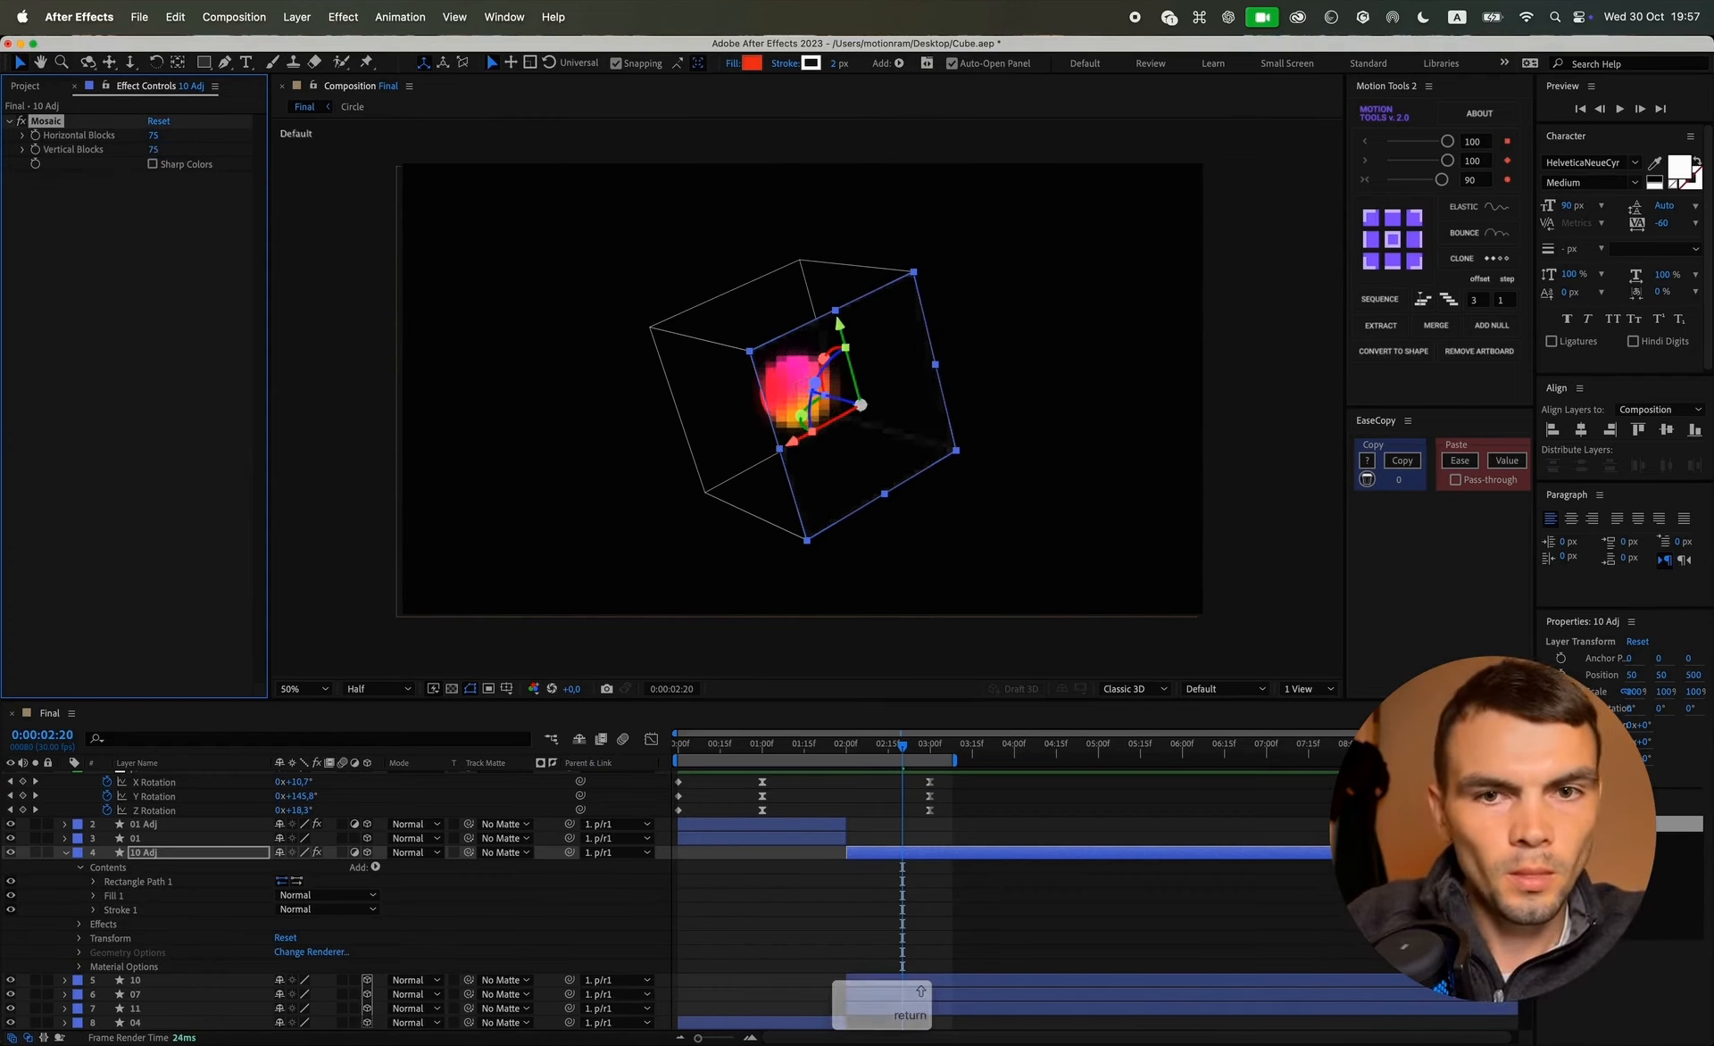
pyautogui.click(902, 811)
pyautogui.press('space')
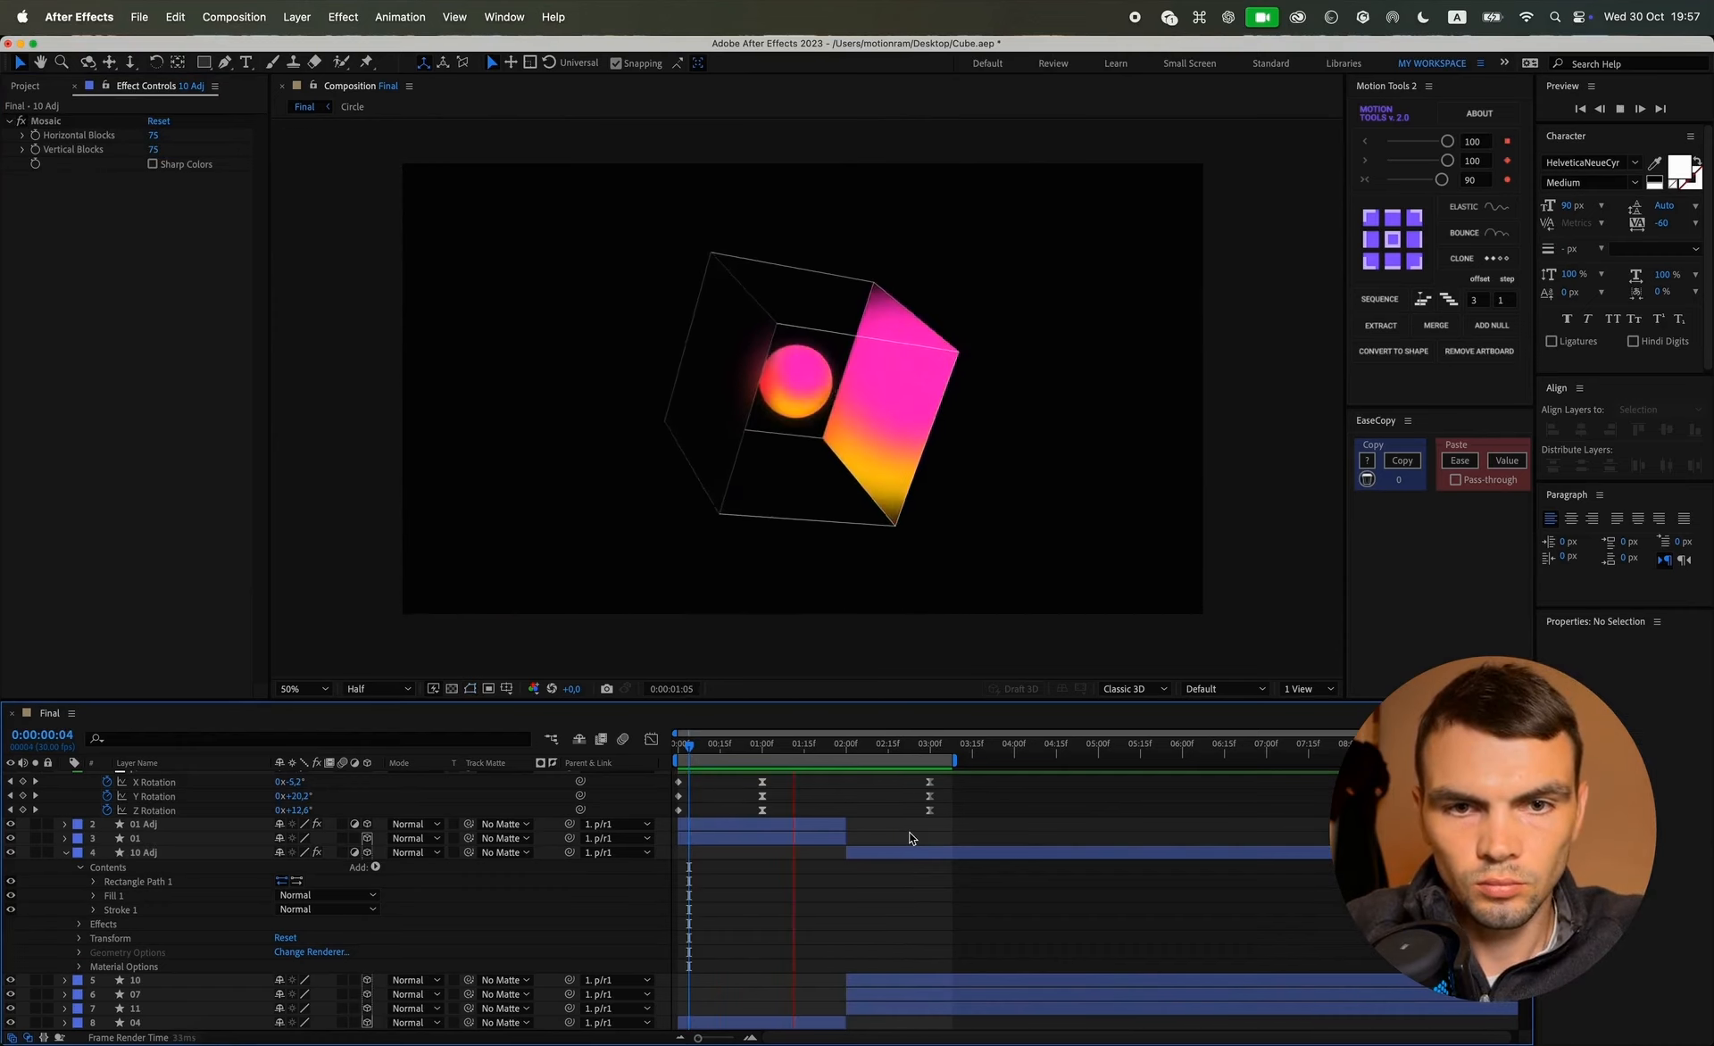
pyautogui.press('space')
# Step: Duplicate the cube's face layer 11 at 0:00:02:23 and rename the copy as 11 Adj
pyautogui.click(905, 750)
pyautogui.click(748, 458)
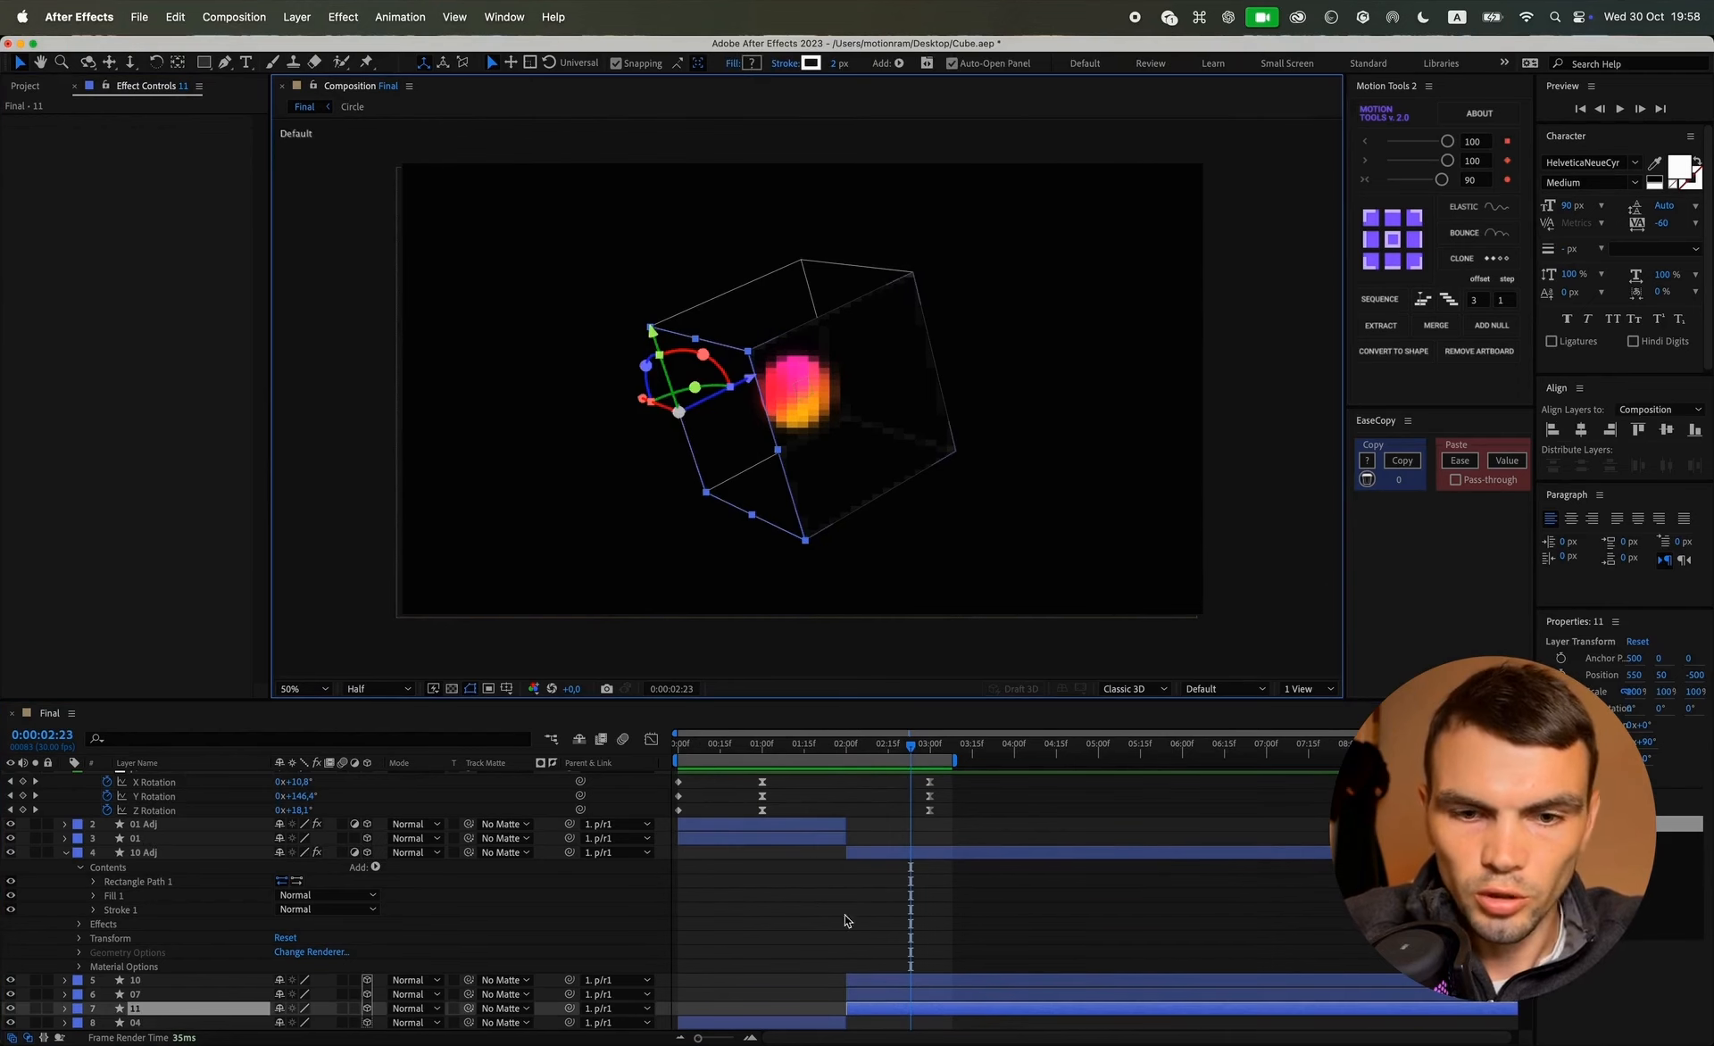
pyautogui.hotkey('ctrl', 'd')
pyautogui.scroll(-2, 824, 915)
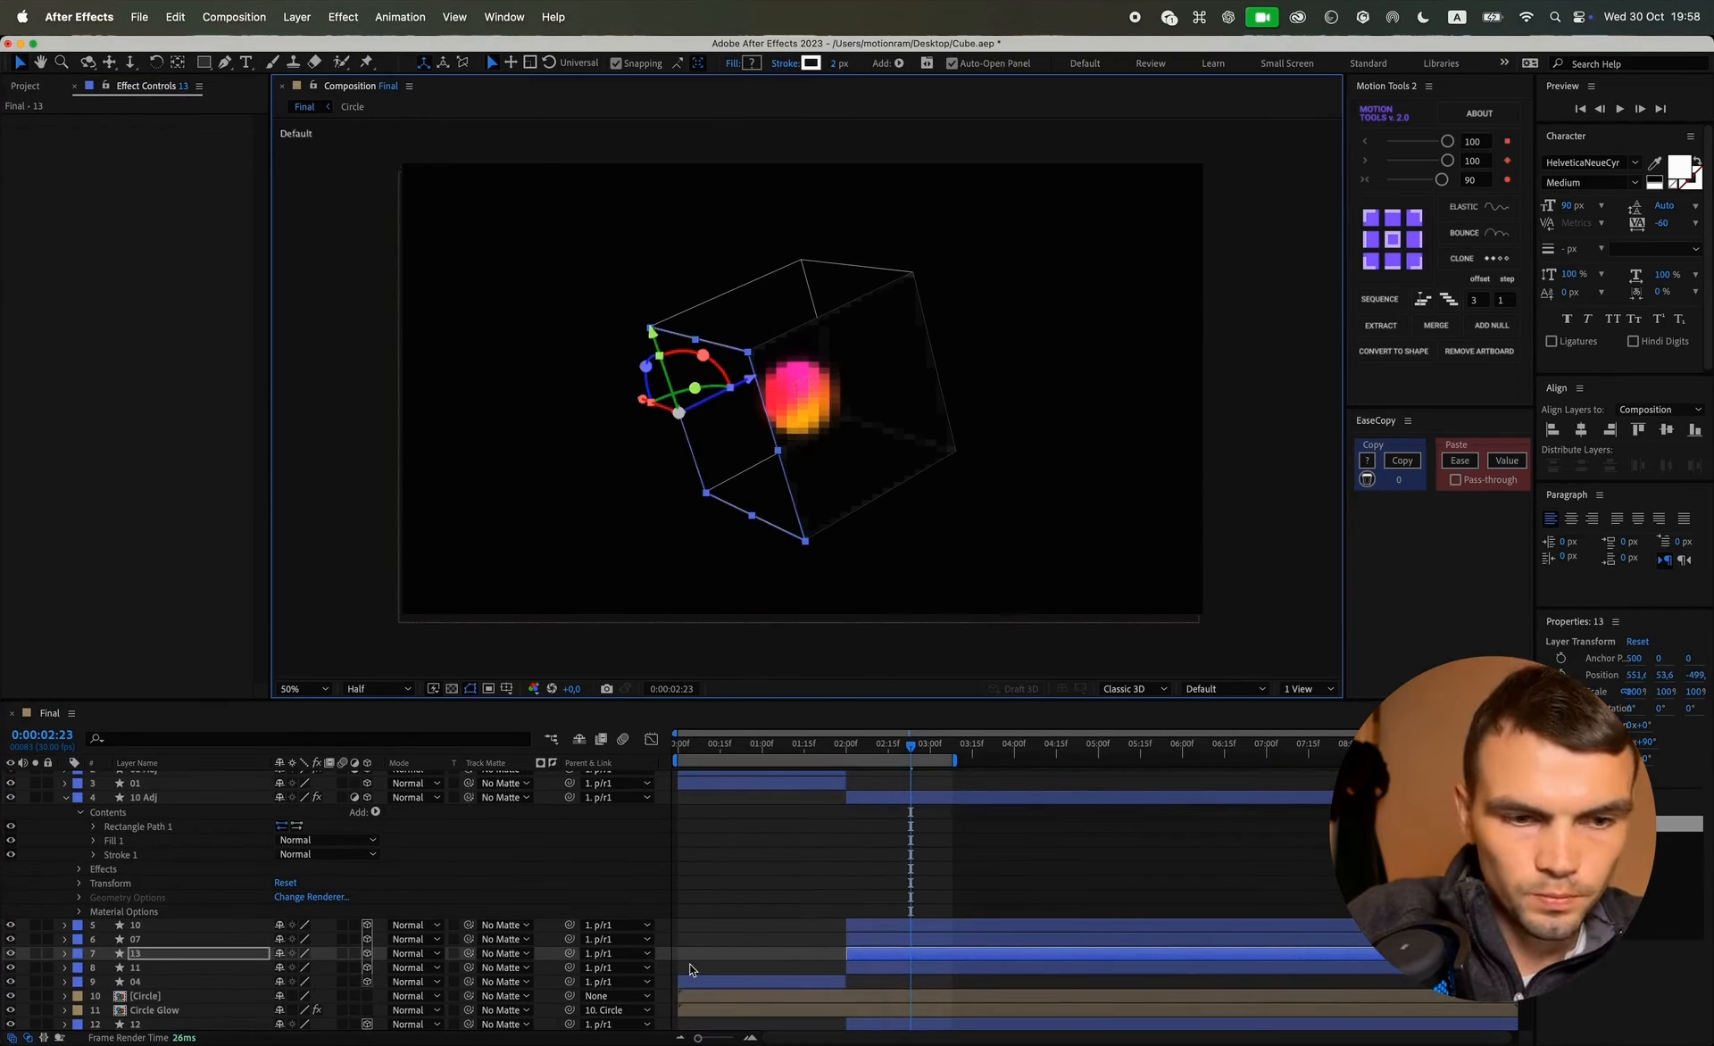
pyautogui.press('Return')
pyautogui.write('11 A')
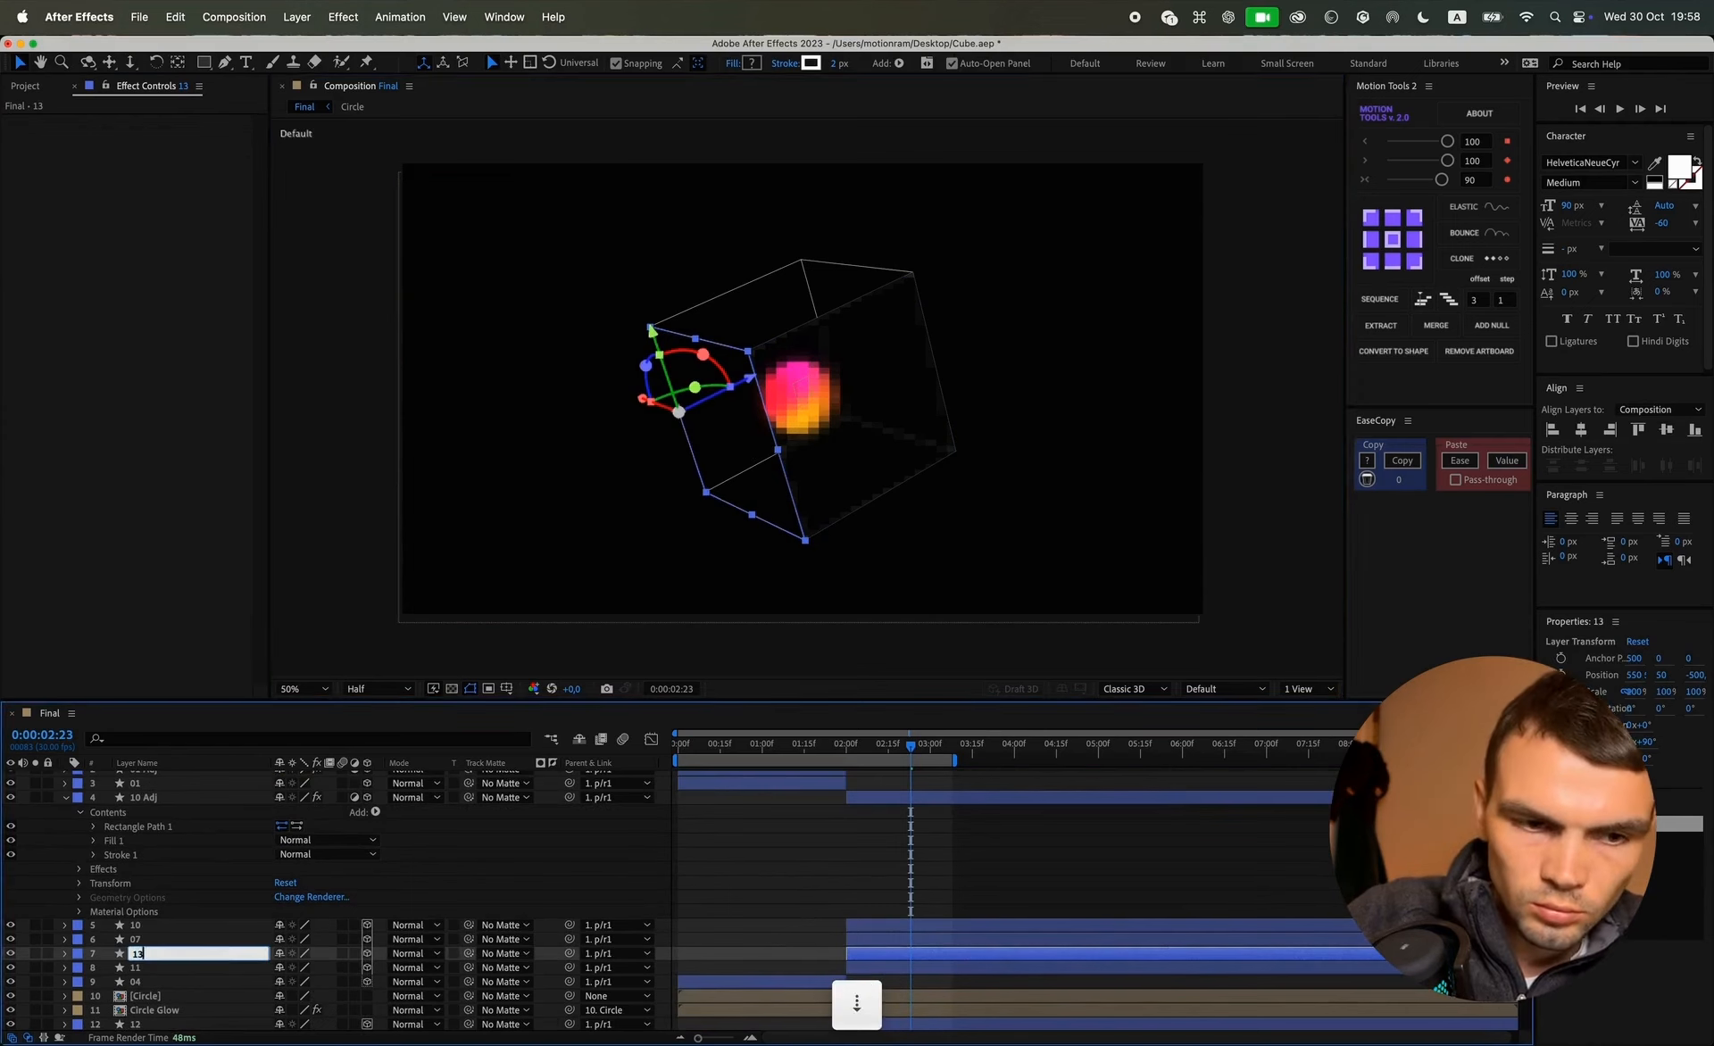
pyautogui.write('j')
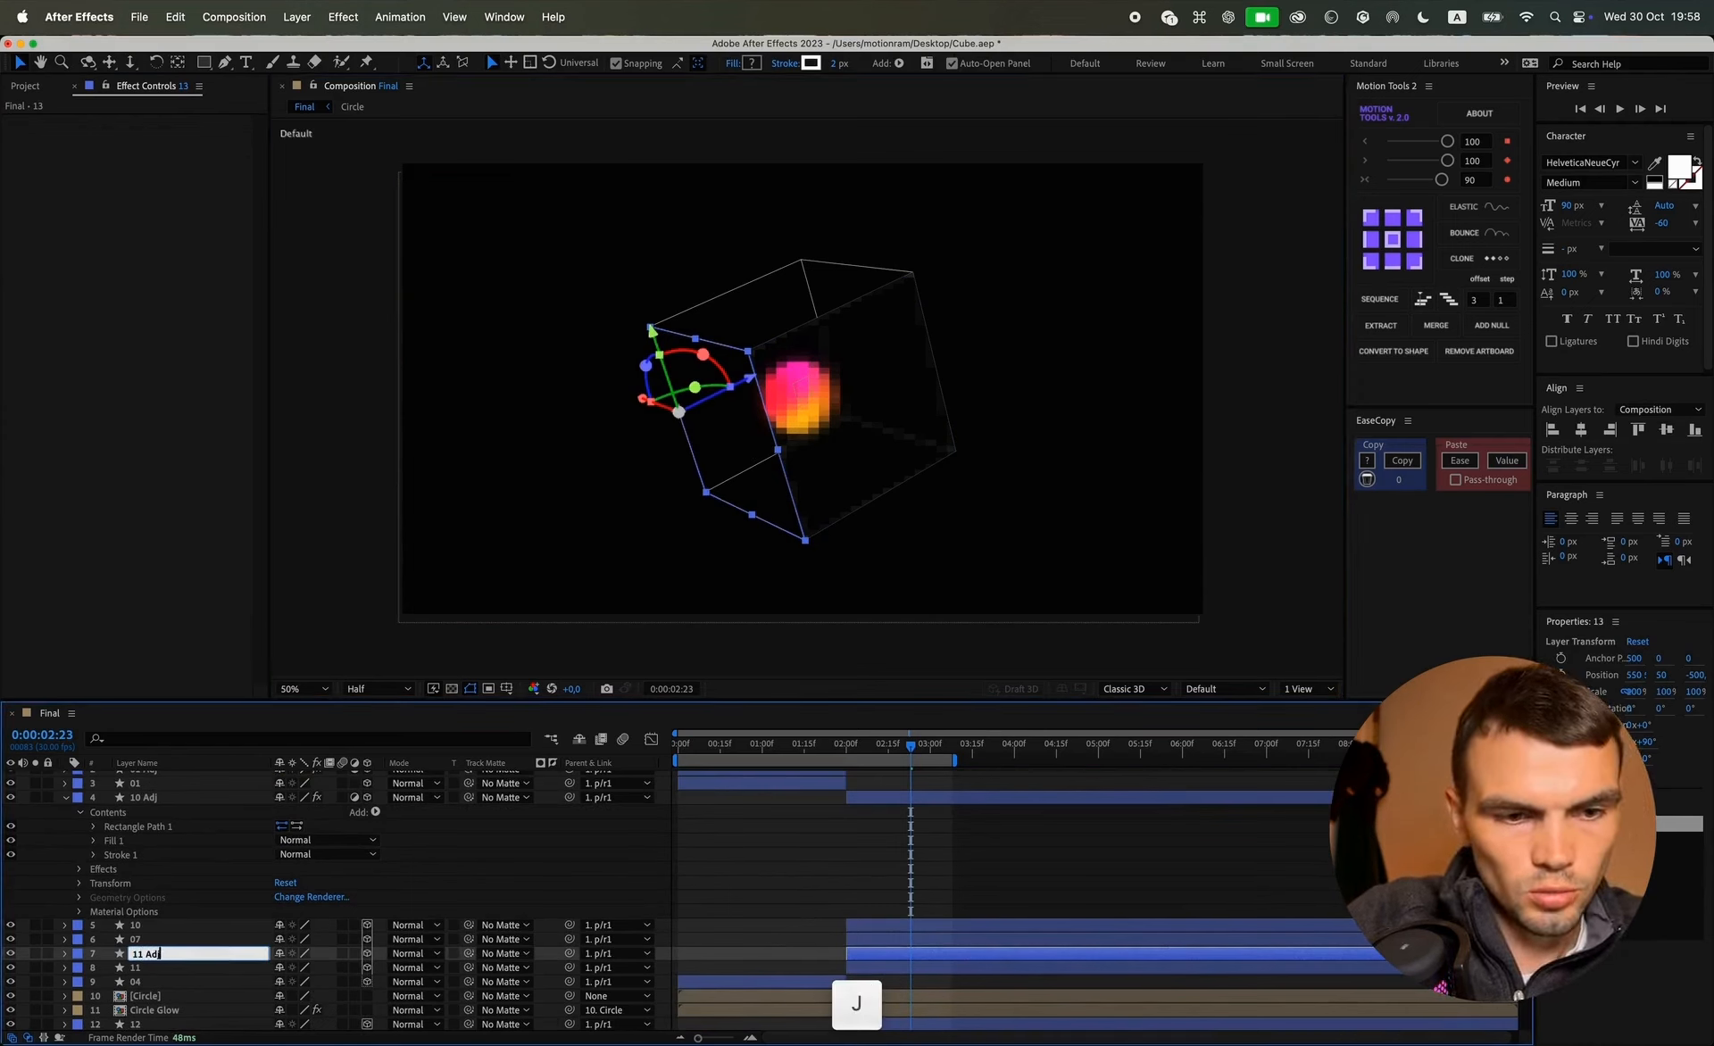
pyautogui.press('Return')
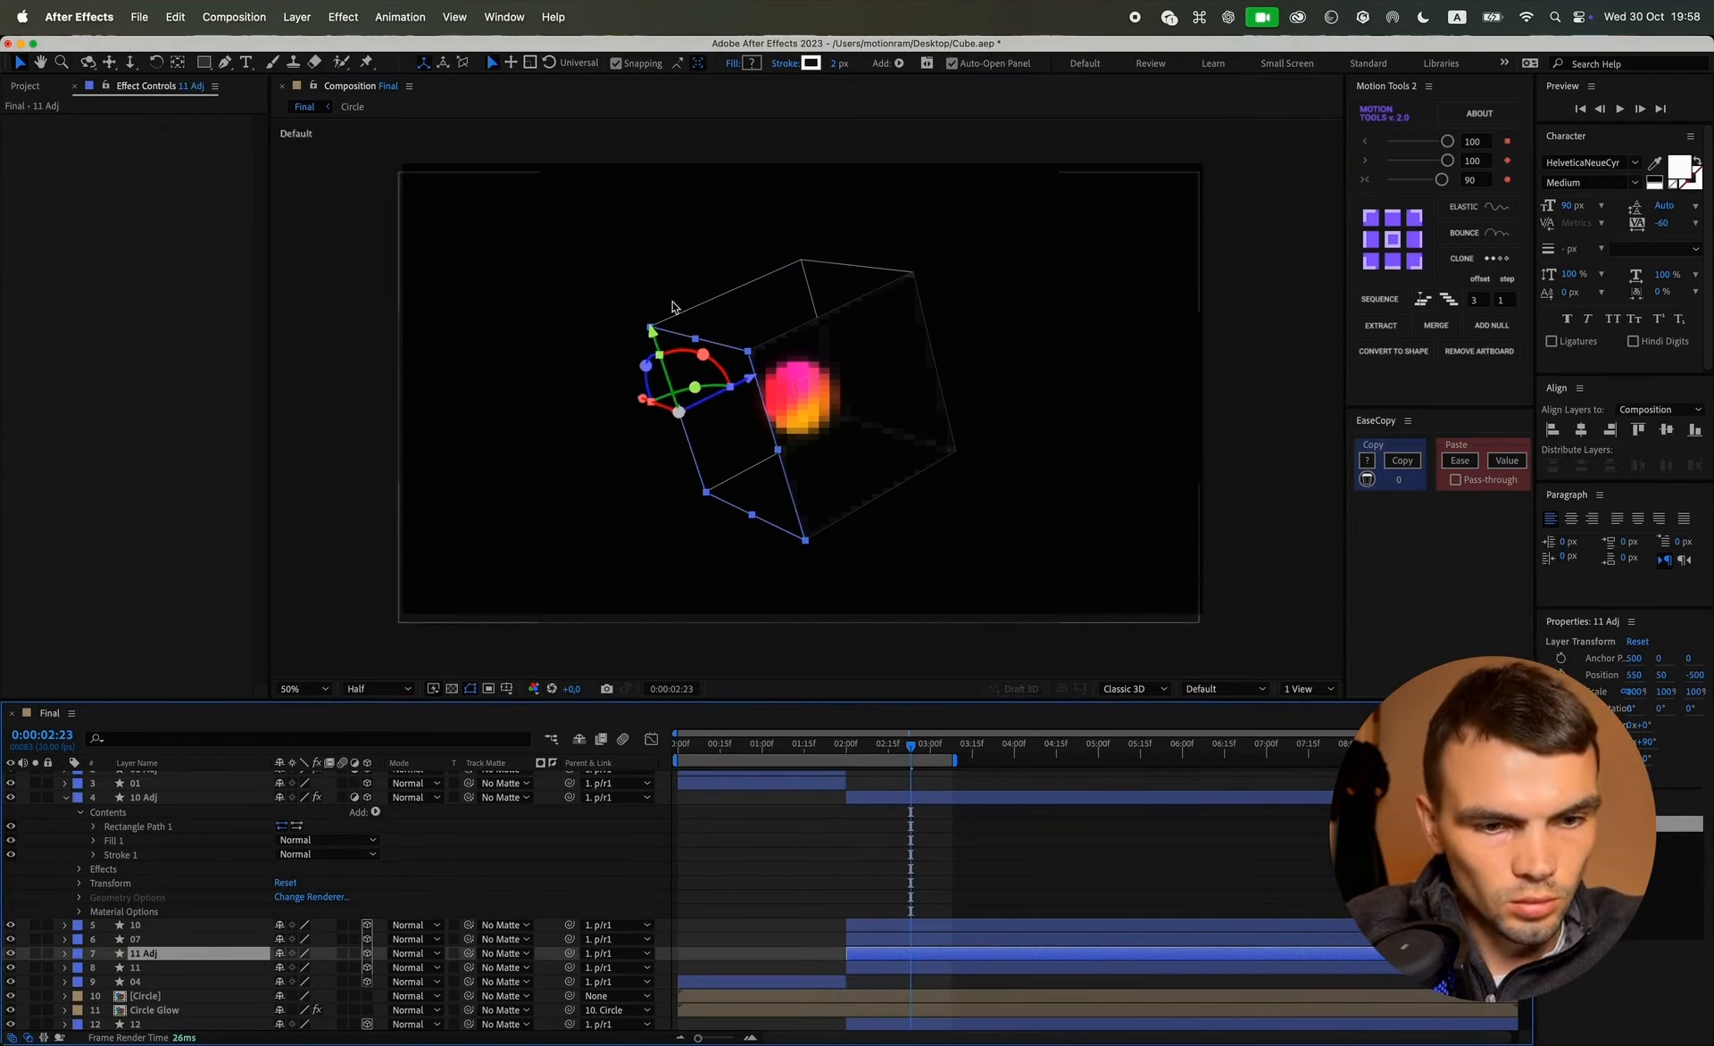
# Step: Add a fill to the 11 Adj shape and turn the layer into an adjustment layer
pyautogui.click(899, 64)
pyautogui.click(911, 188)
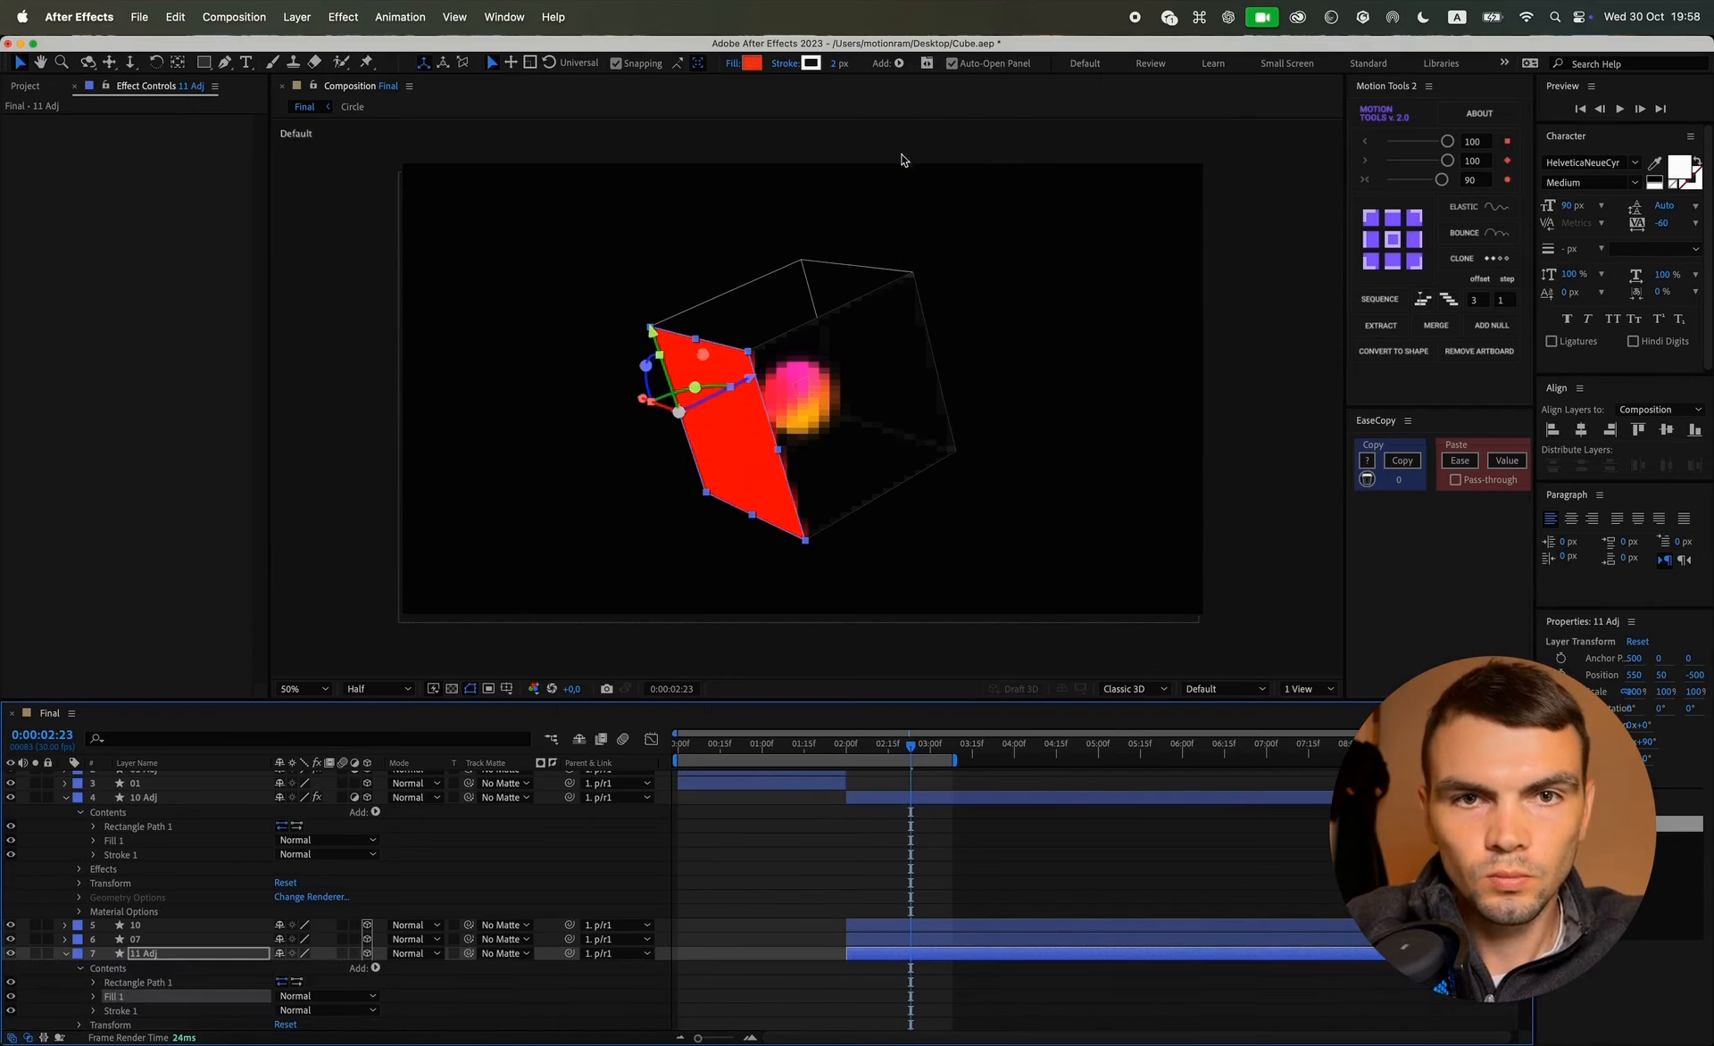
pyautogui.click(354, 954)
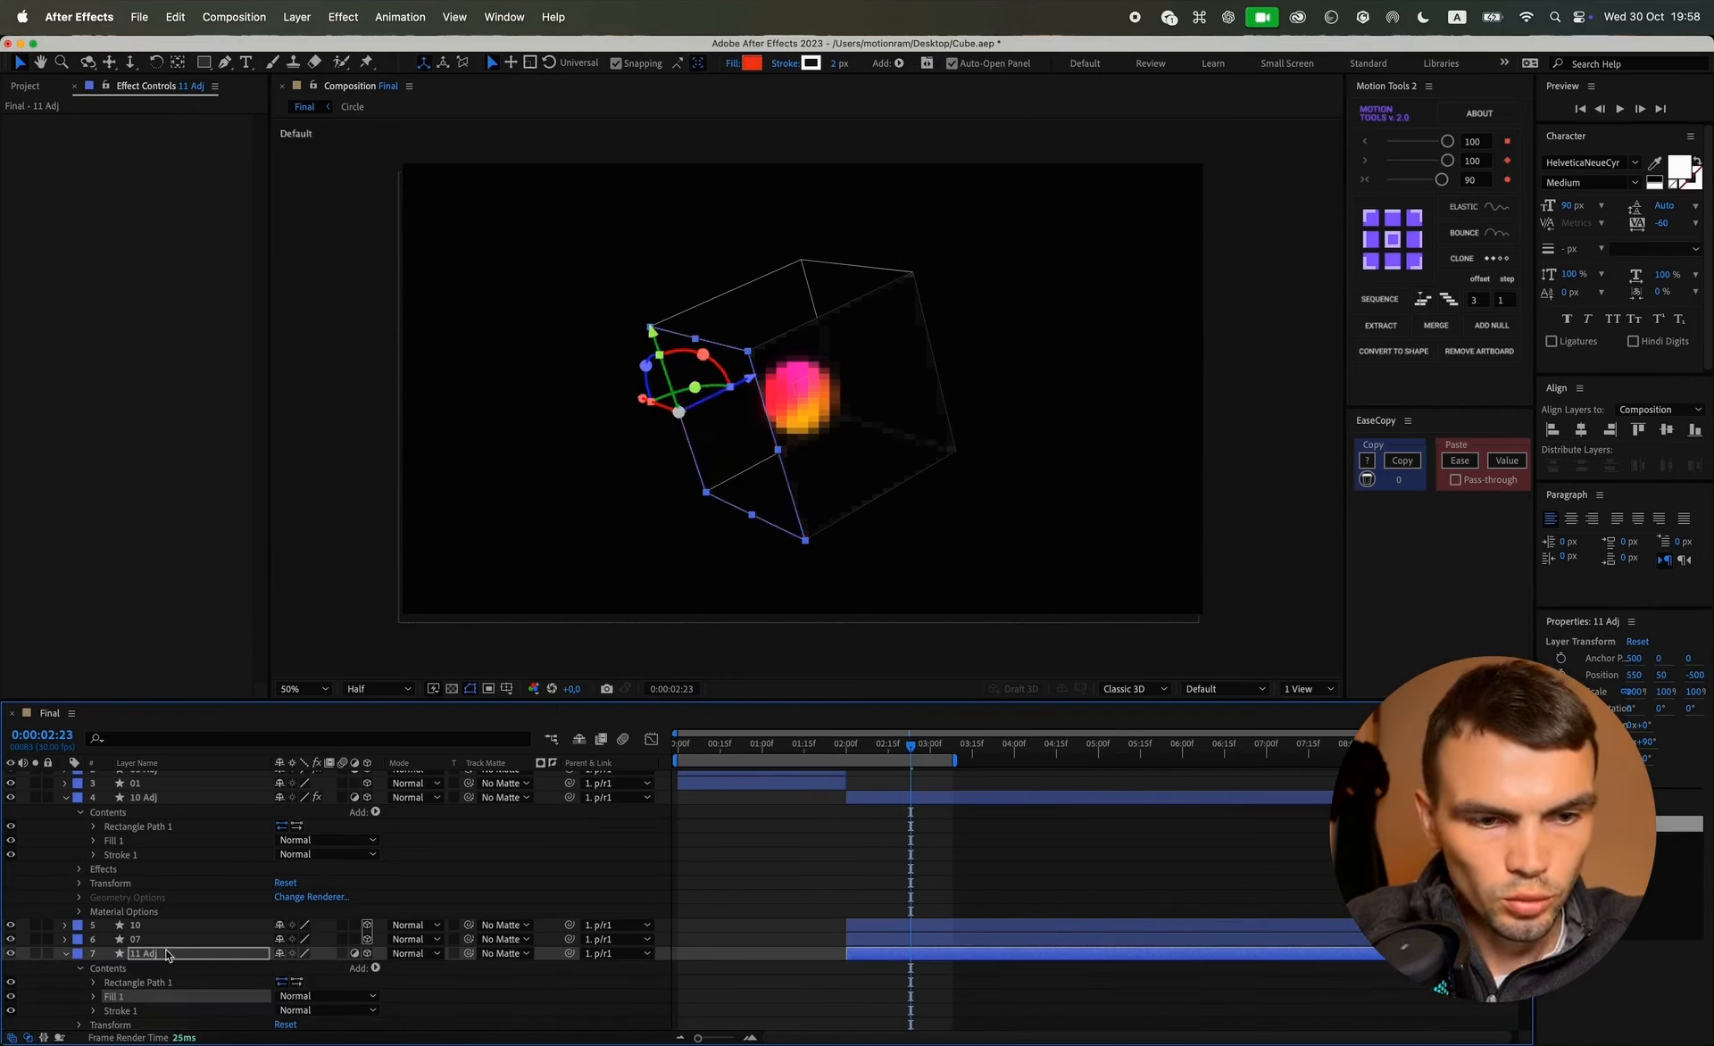
# Step: Apply Gaussian Blur (Legacy) with Blurriness 200 to 11 Adj and preview the animation
pyautogui.hotkey('ctrl', 'space')
pyautogui.write('blur')
pyautogui.press('Return')
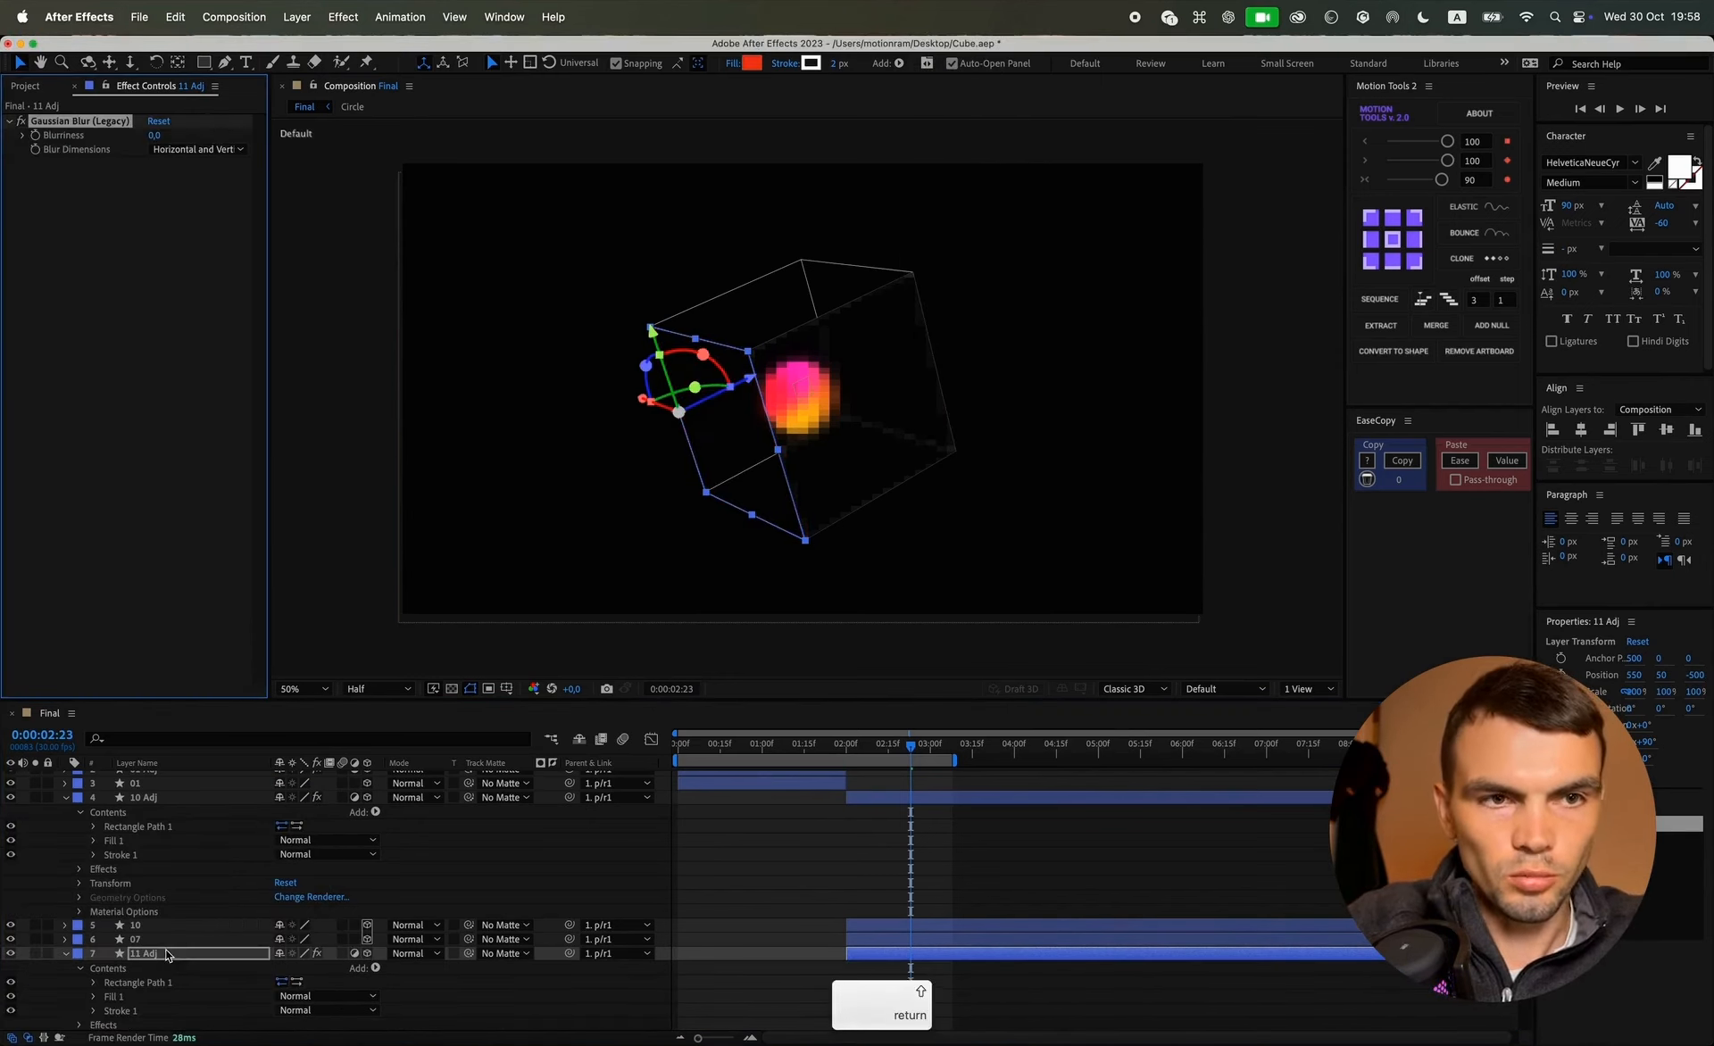
pyautogui.click(160, 136)
pyautogui.write('200')
pyautogui.press('Return')
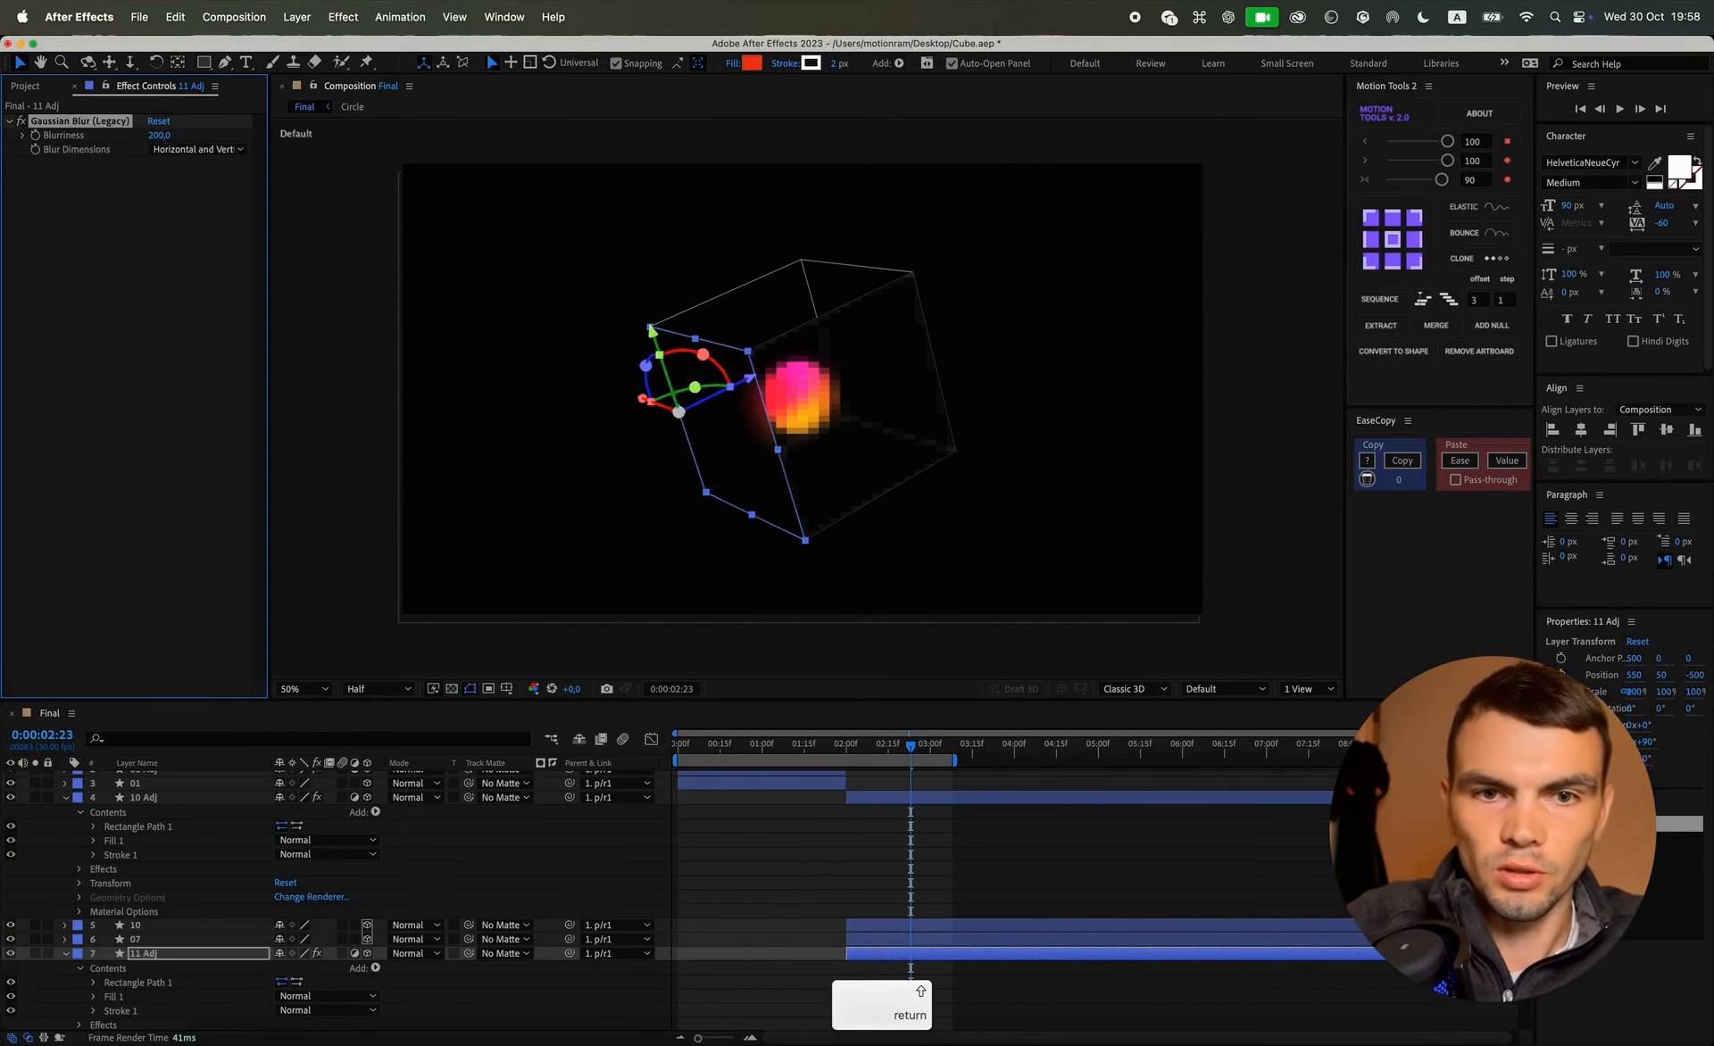
pyautogui.press('super+shift+a')
pyautogui.moveTo(910, 747); pyautogui.dragTo(776, 751)
pyautogui.press('space')
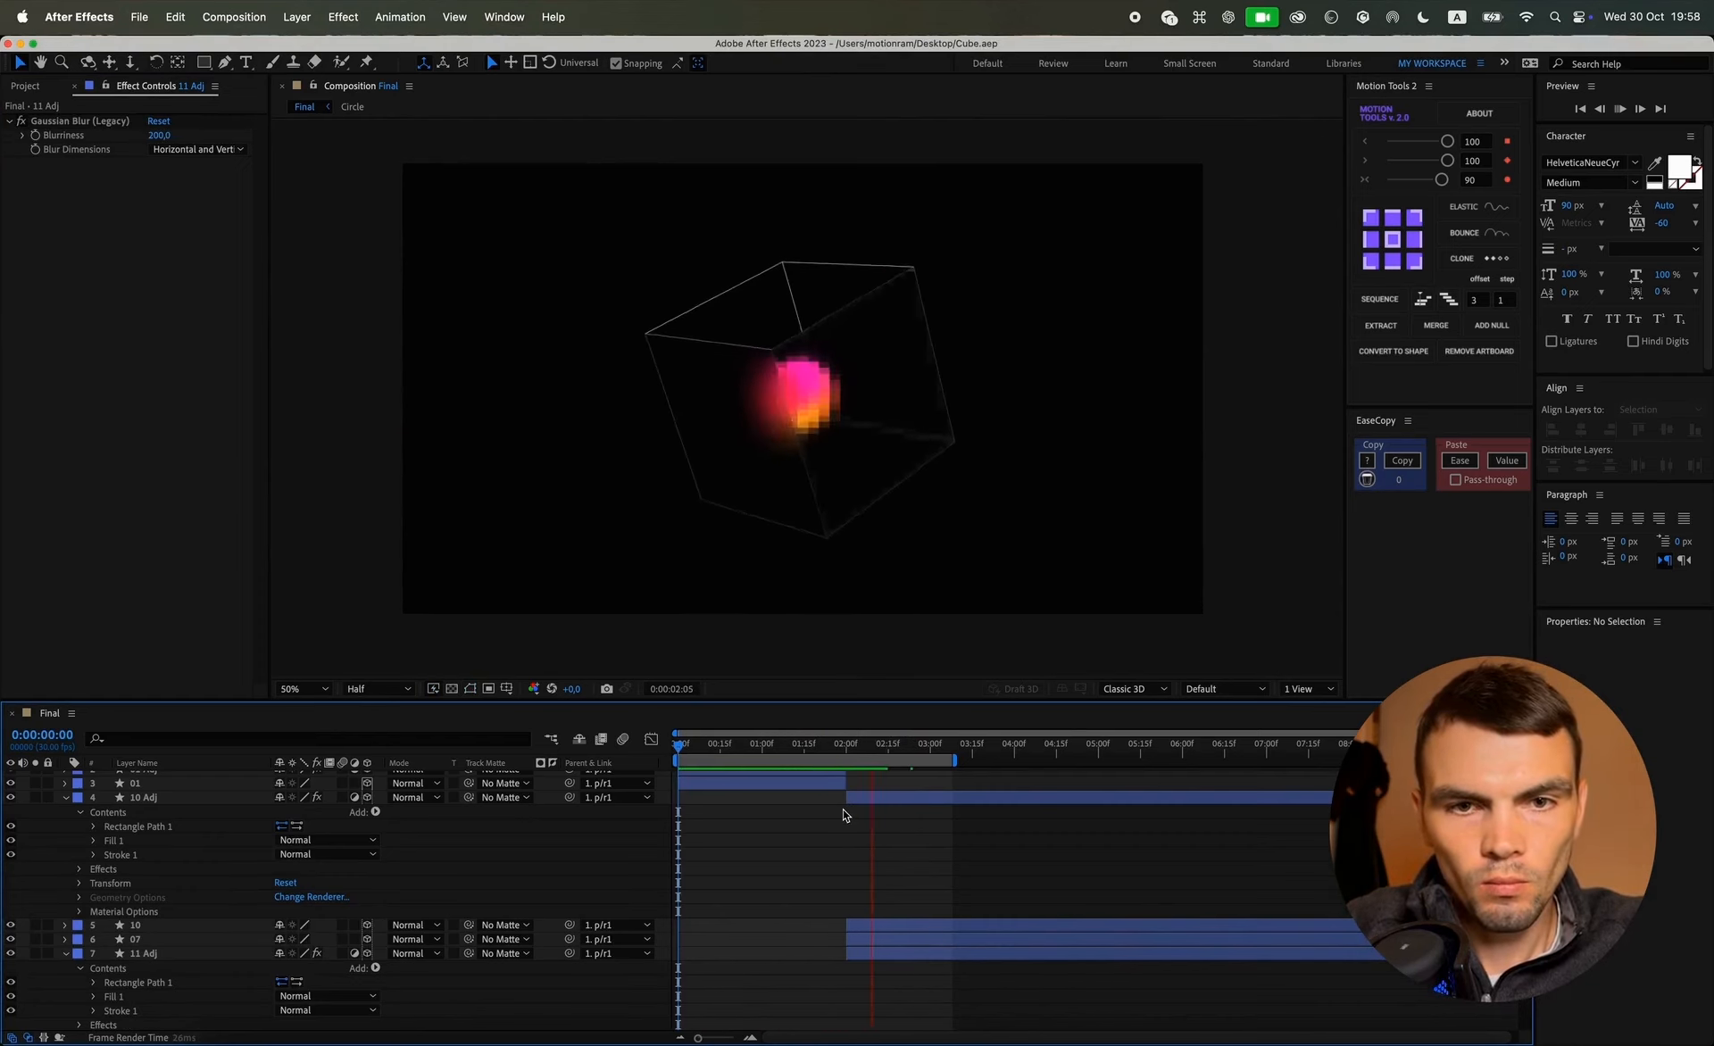
# Step: Turn layer 04 into an adjustment layer and add a fill to its shape
pyautogui.click(839, 283)
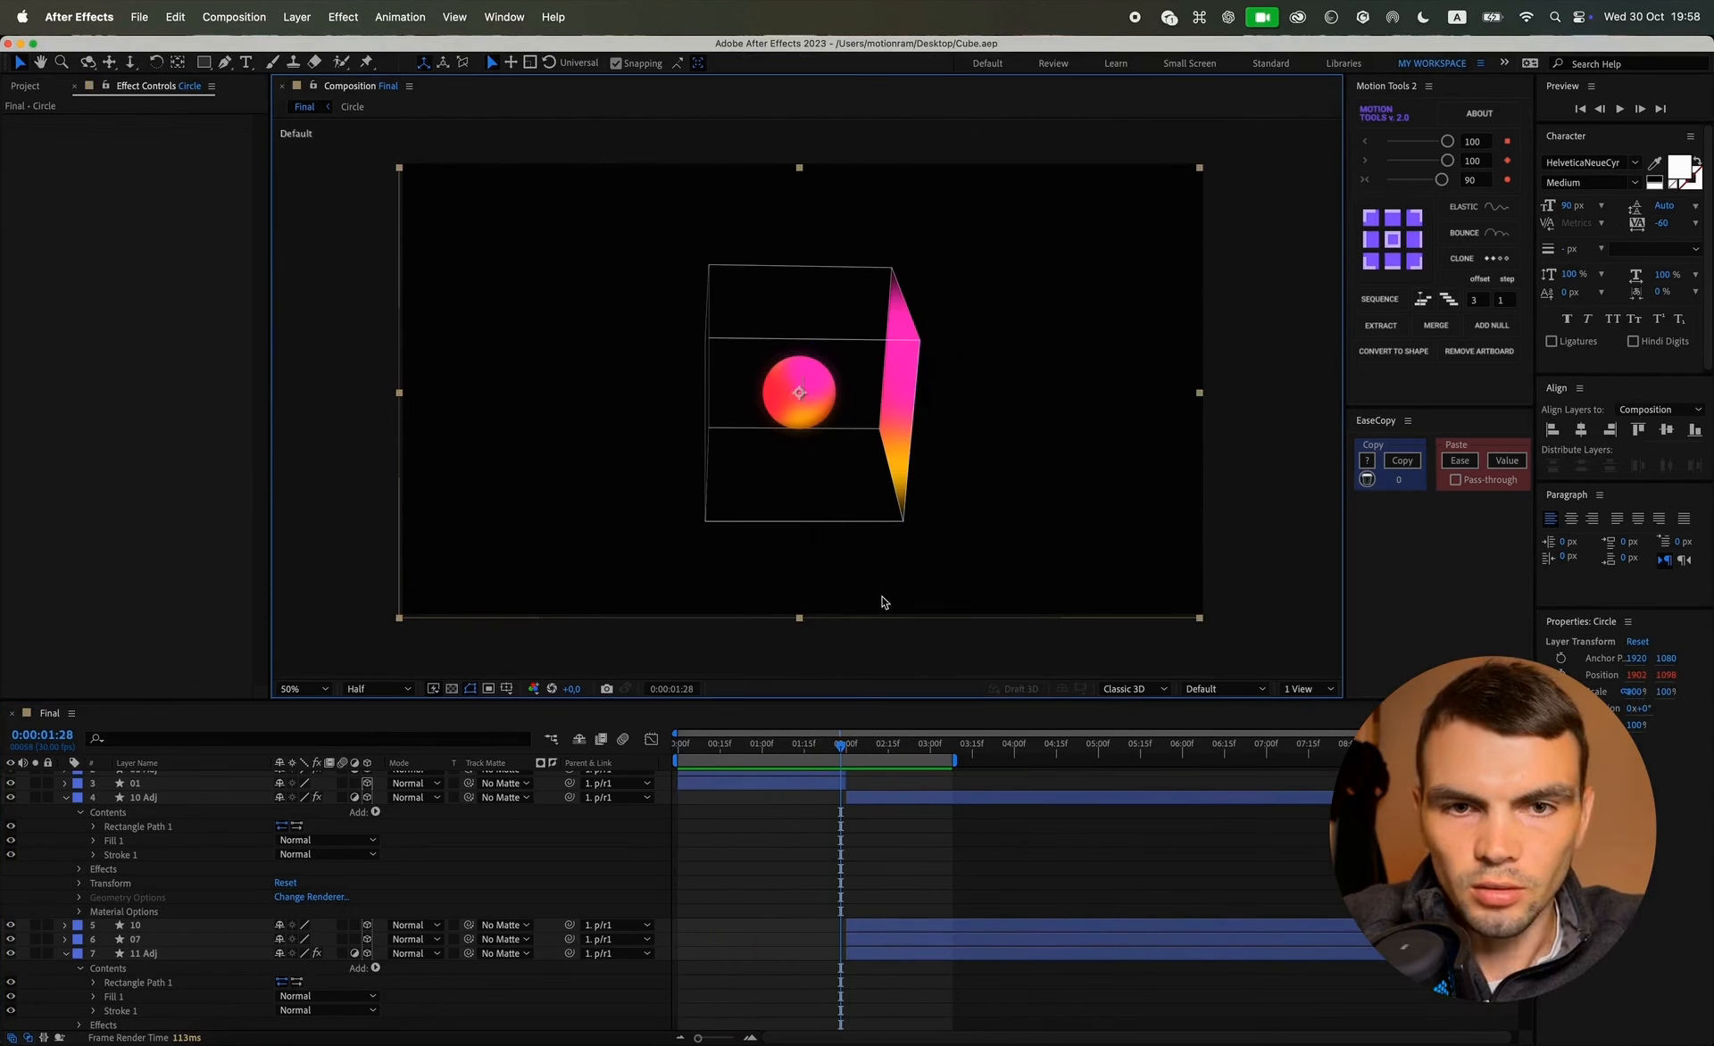
pyautogui.scroll(-2, 862, 873)
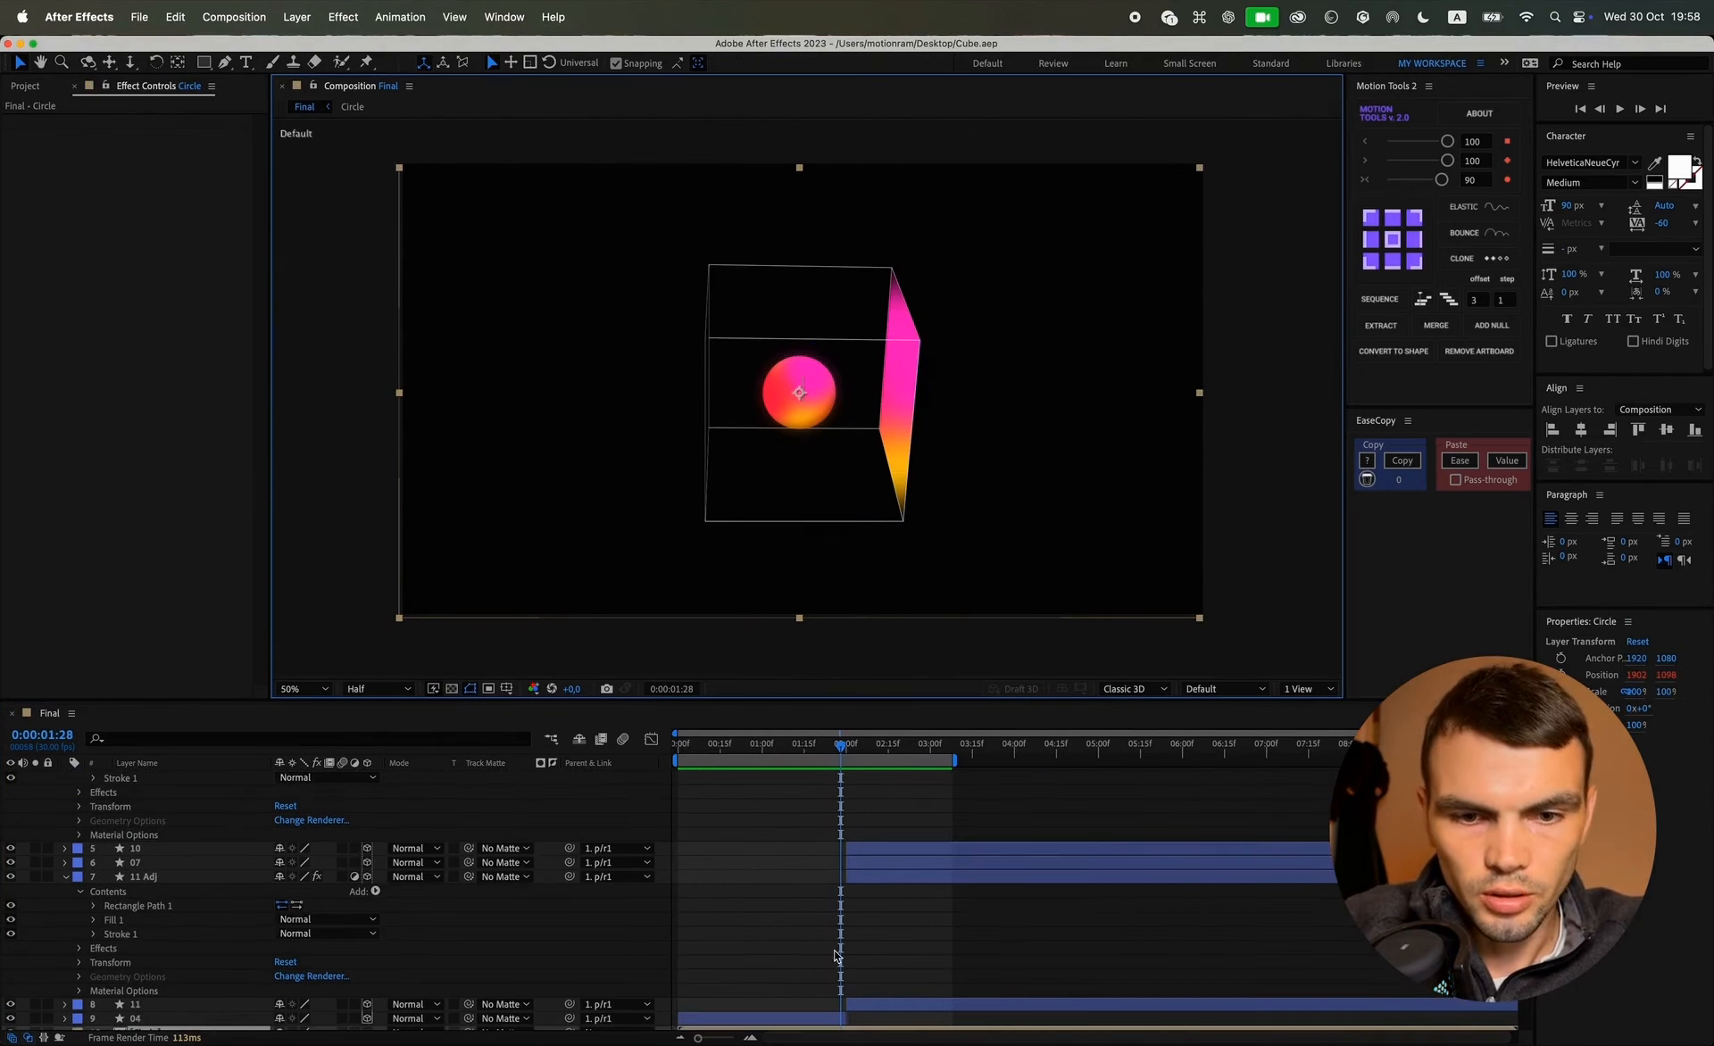
pyautogui.scroll(-3, 834, 950)
pyautogui.click(789, 903)
pyautogui.scroll(-1, 790, 904)
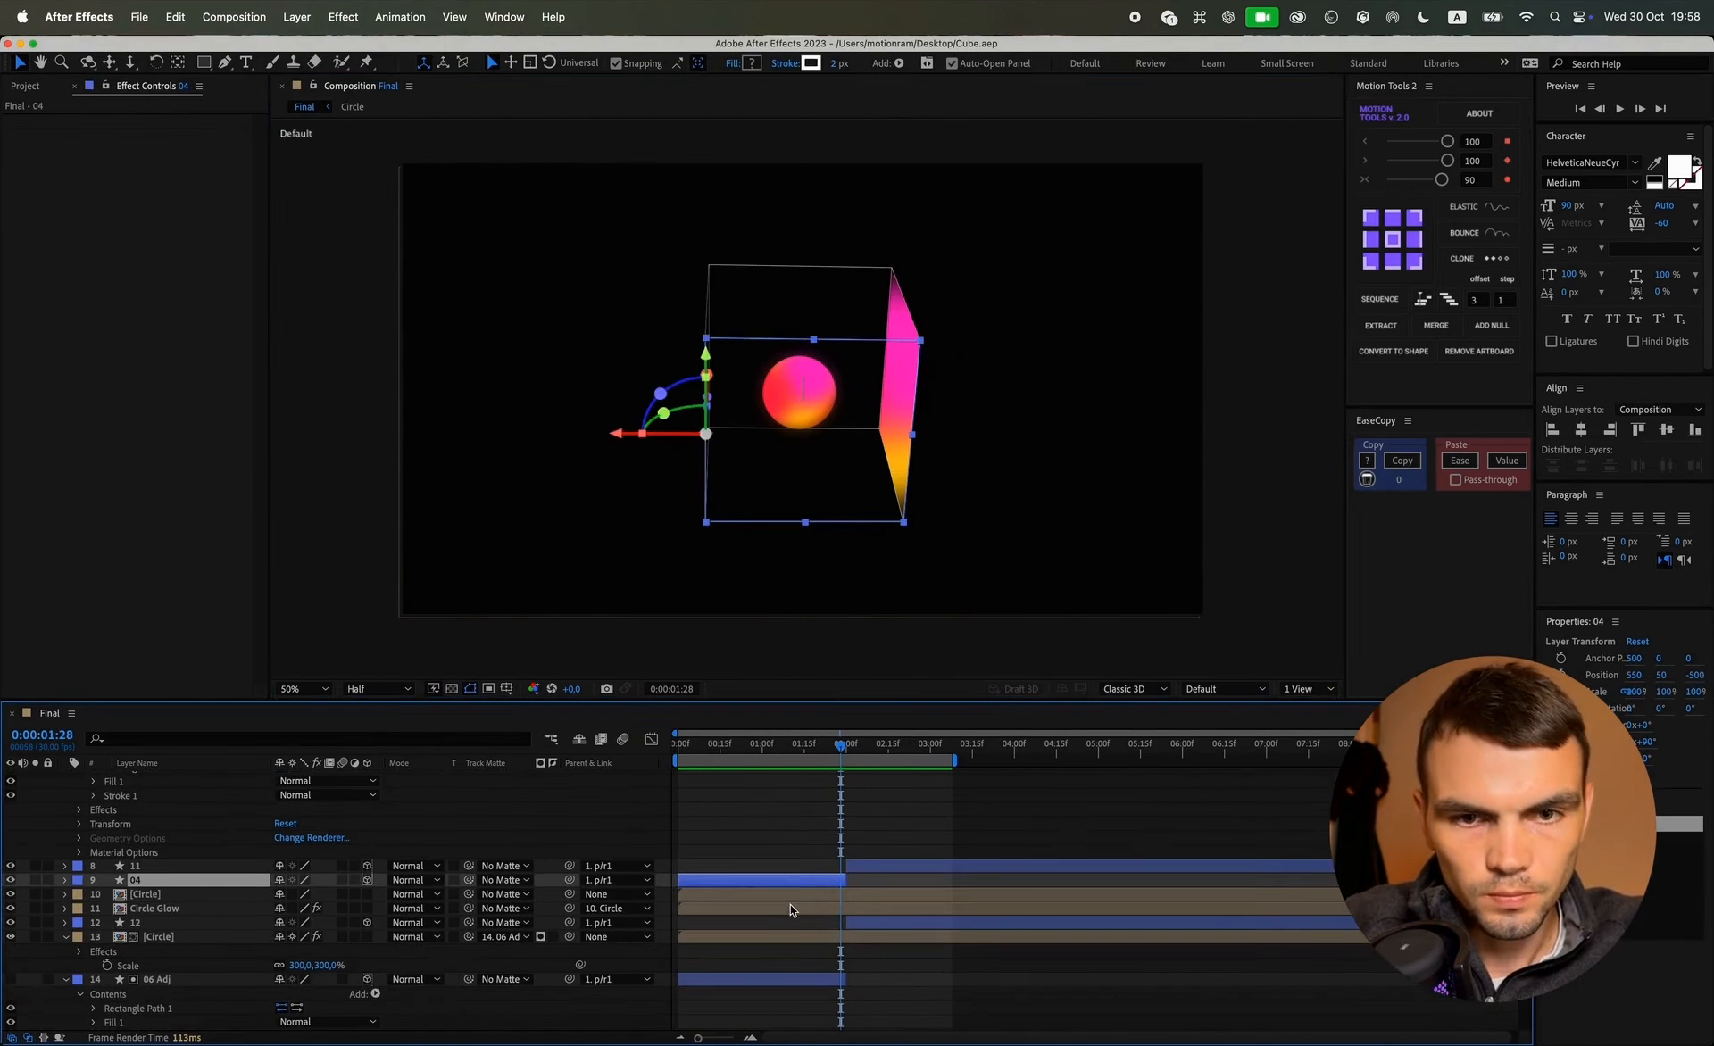
pyautogui.click(354, 880)
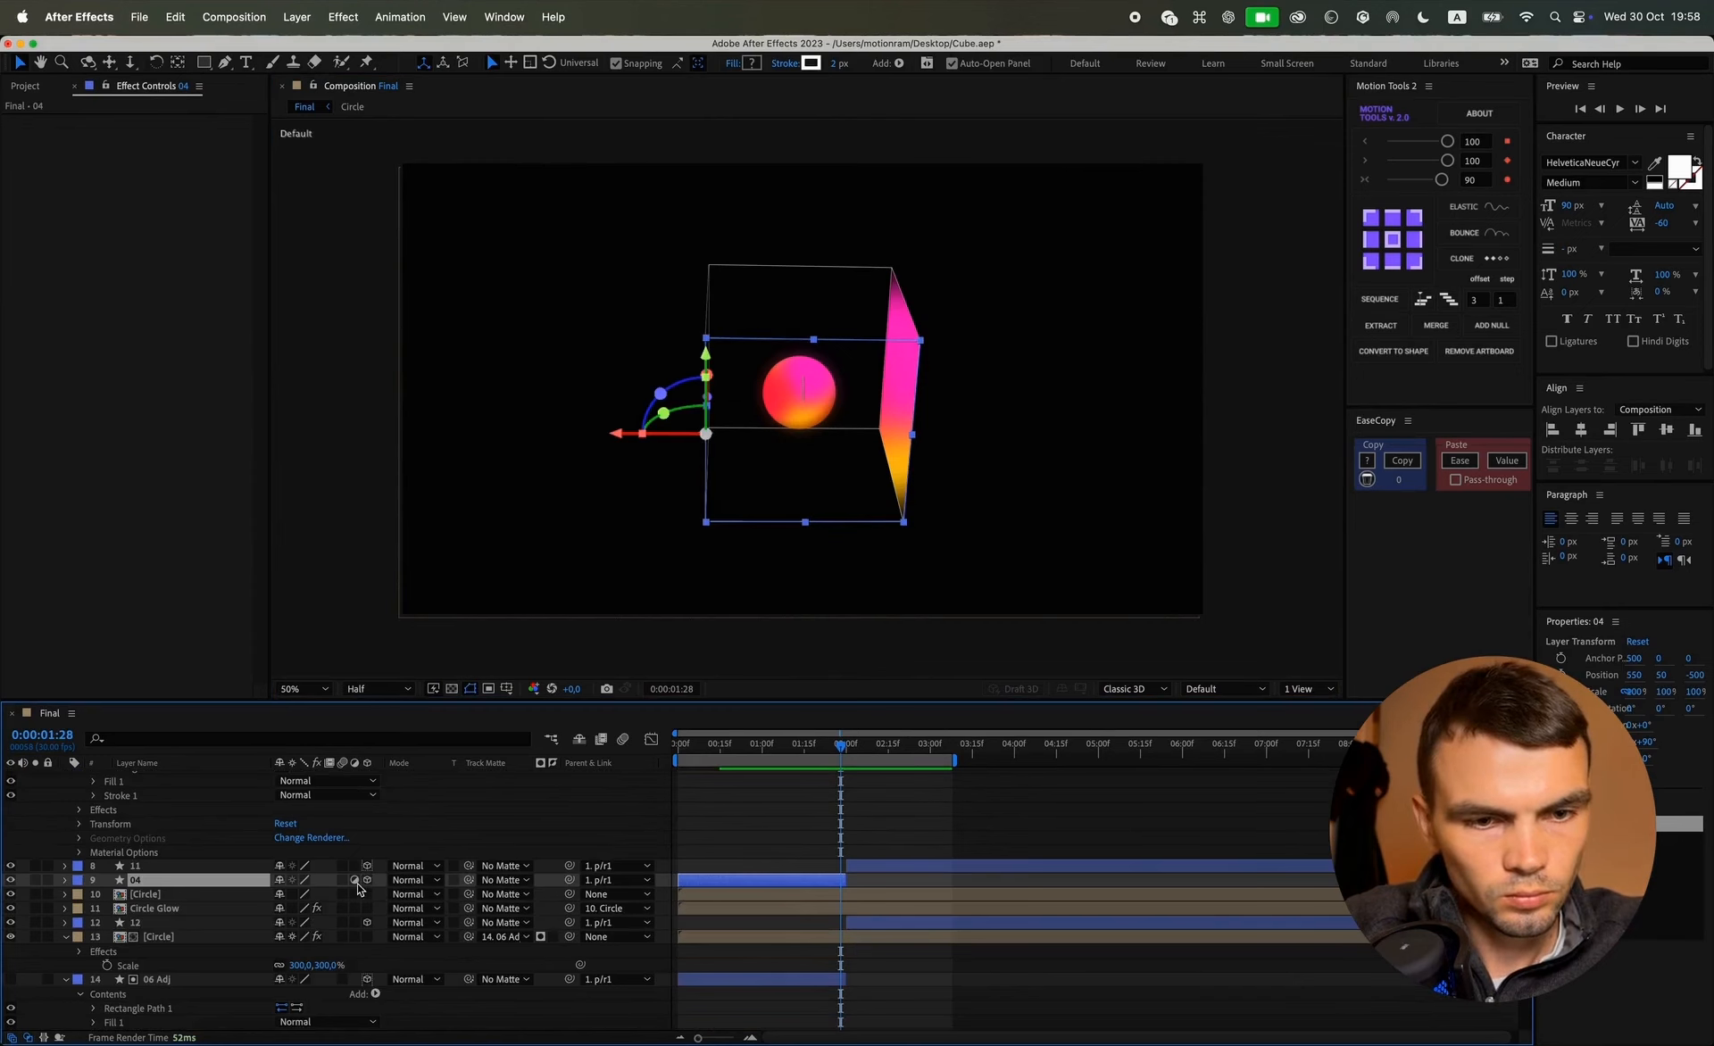
pyautogui.click(899, 64)
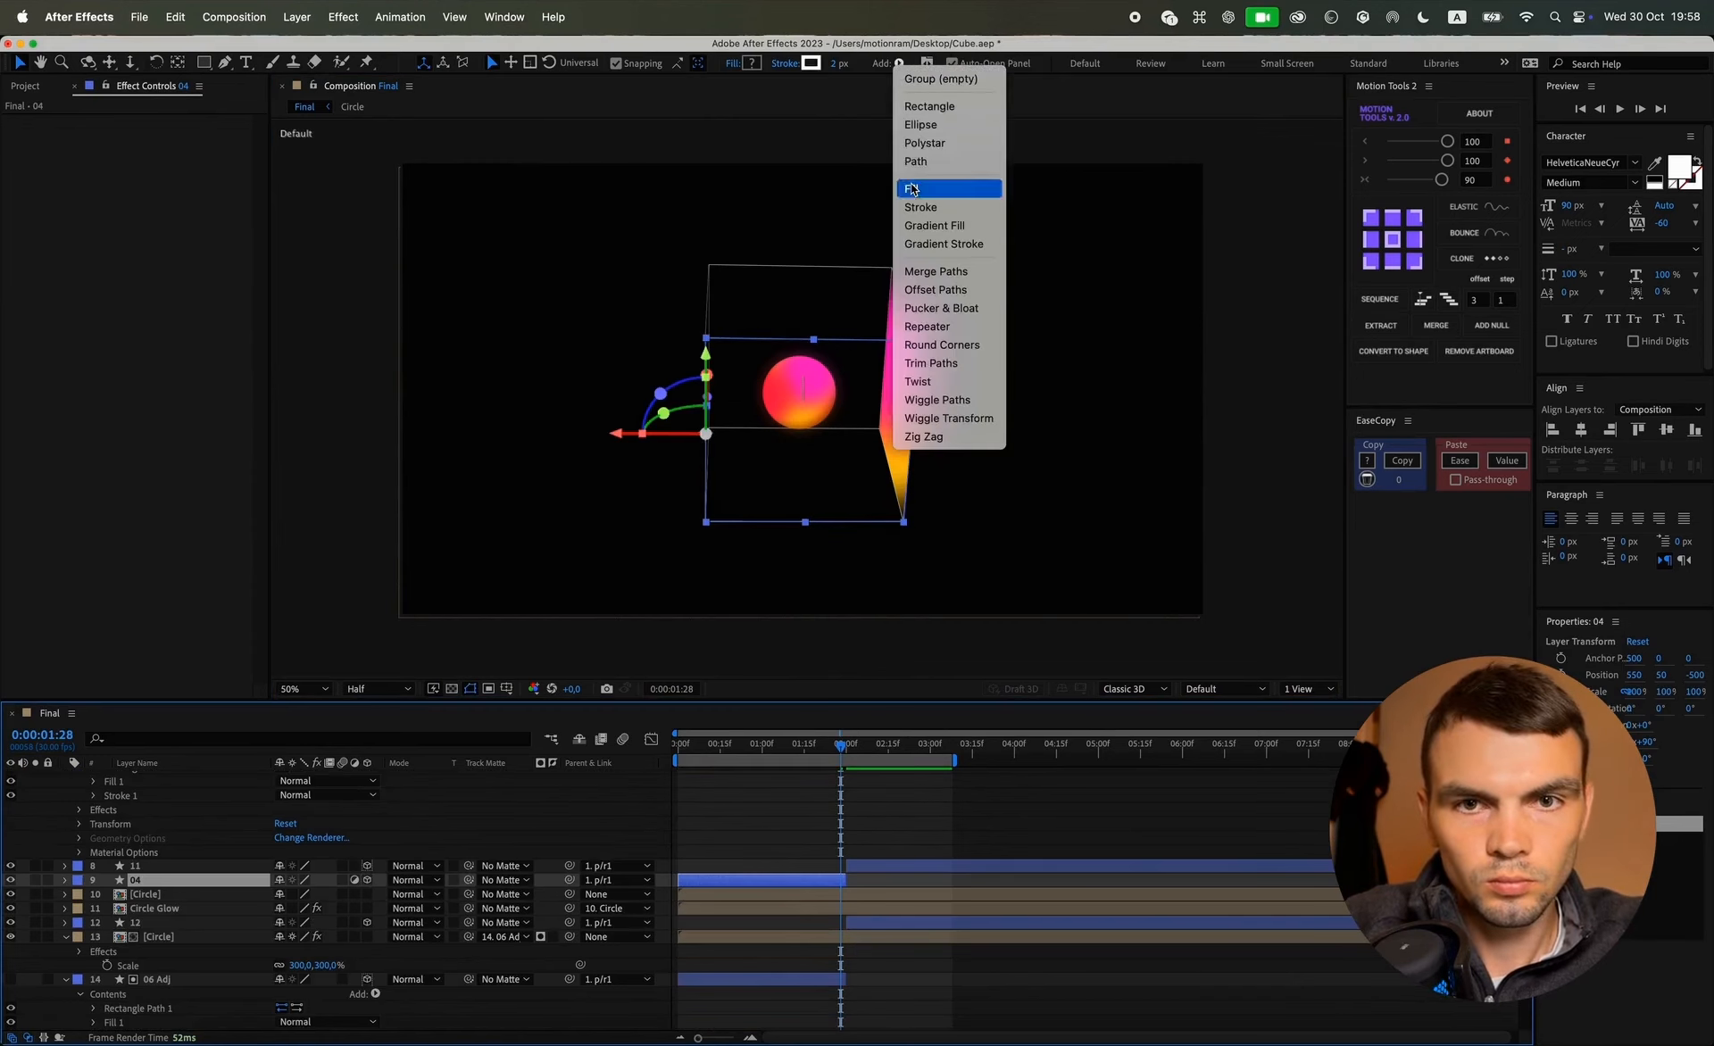
pyautogui.click(924, 184)
# Step: Copy the Gaussian Blur effect from 11 Adj onto layer 04 and save the project
pyautogui.scroll(5, 162, 877)
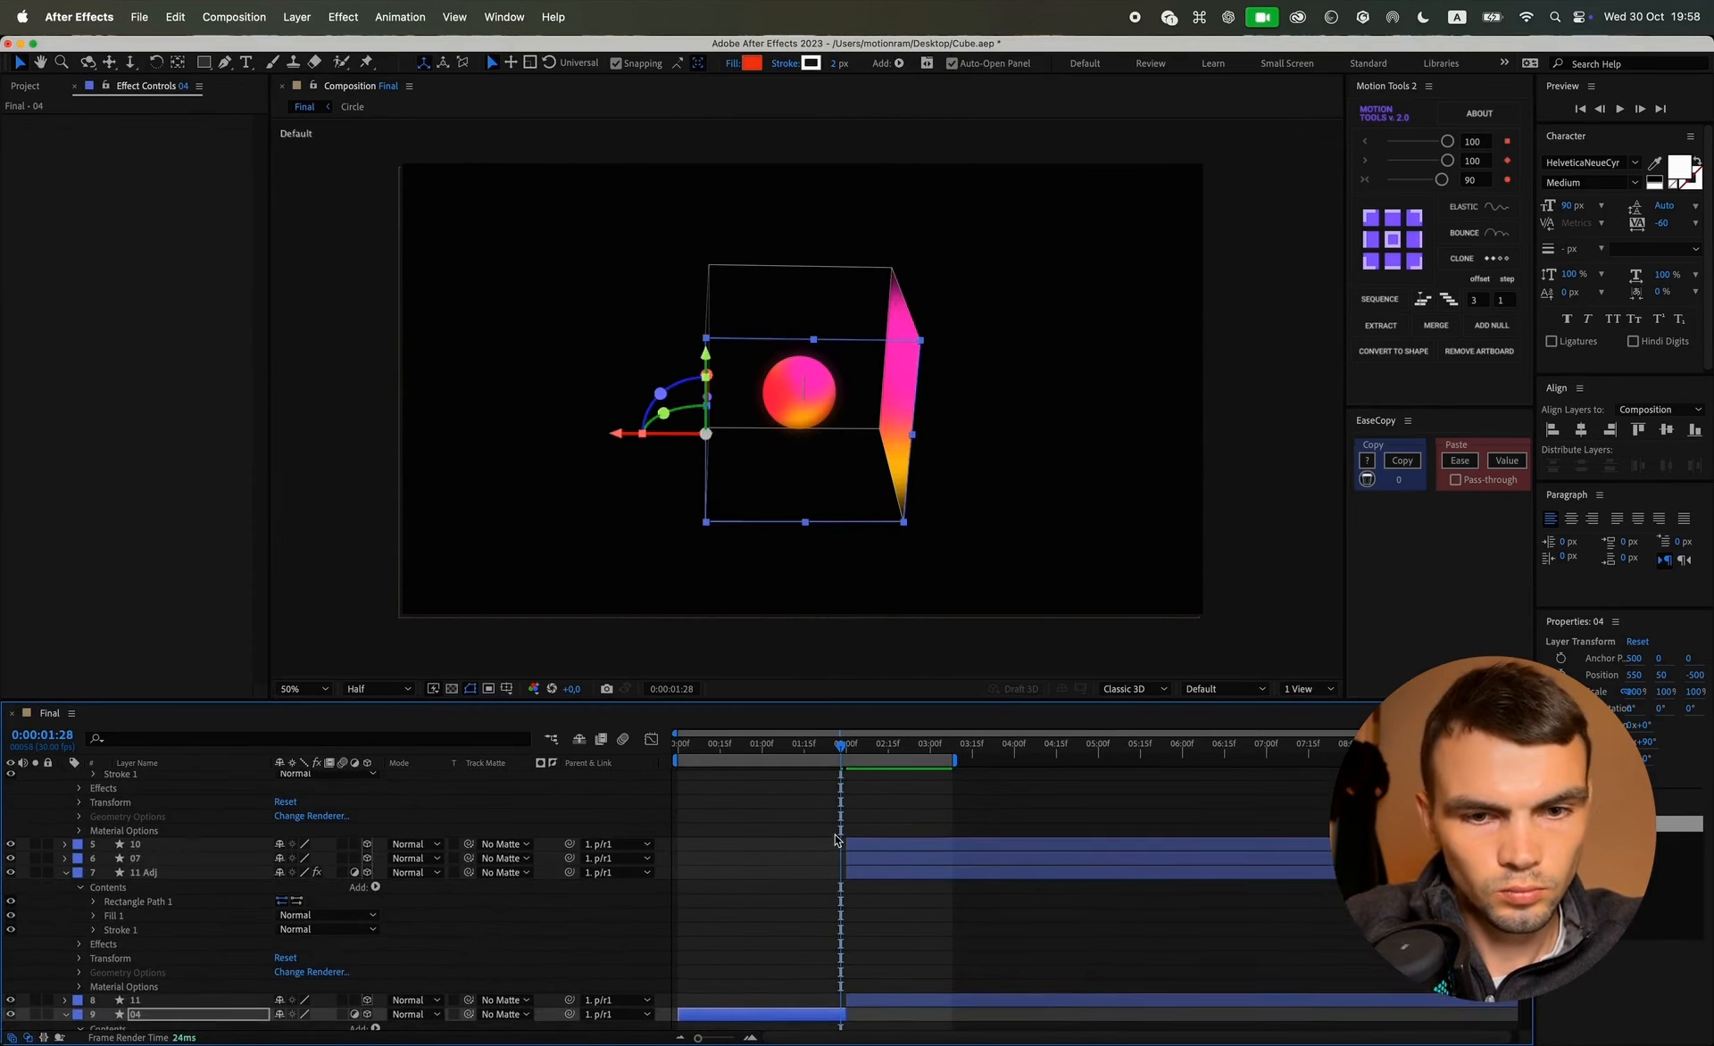
pyautogui.click(183, 859)
pyautogui.click(170, 872)
pyautogui.click(101, 120)
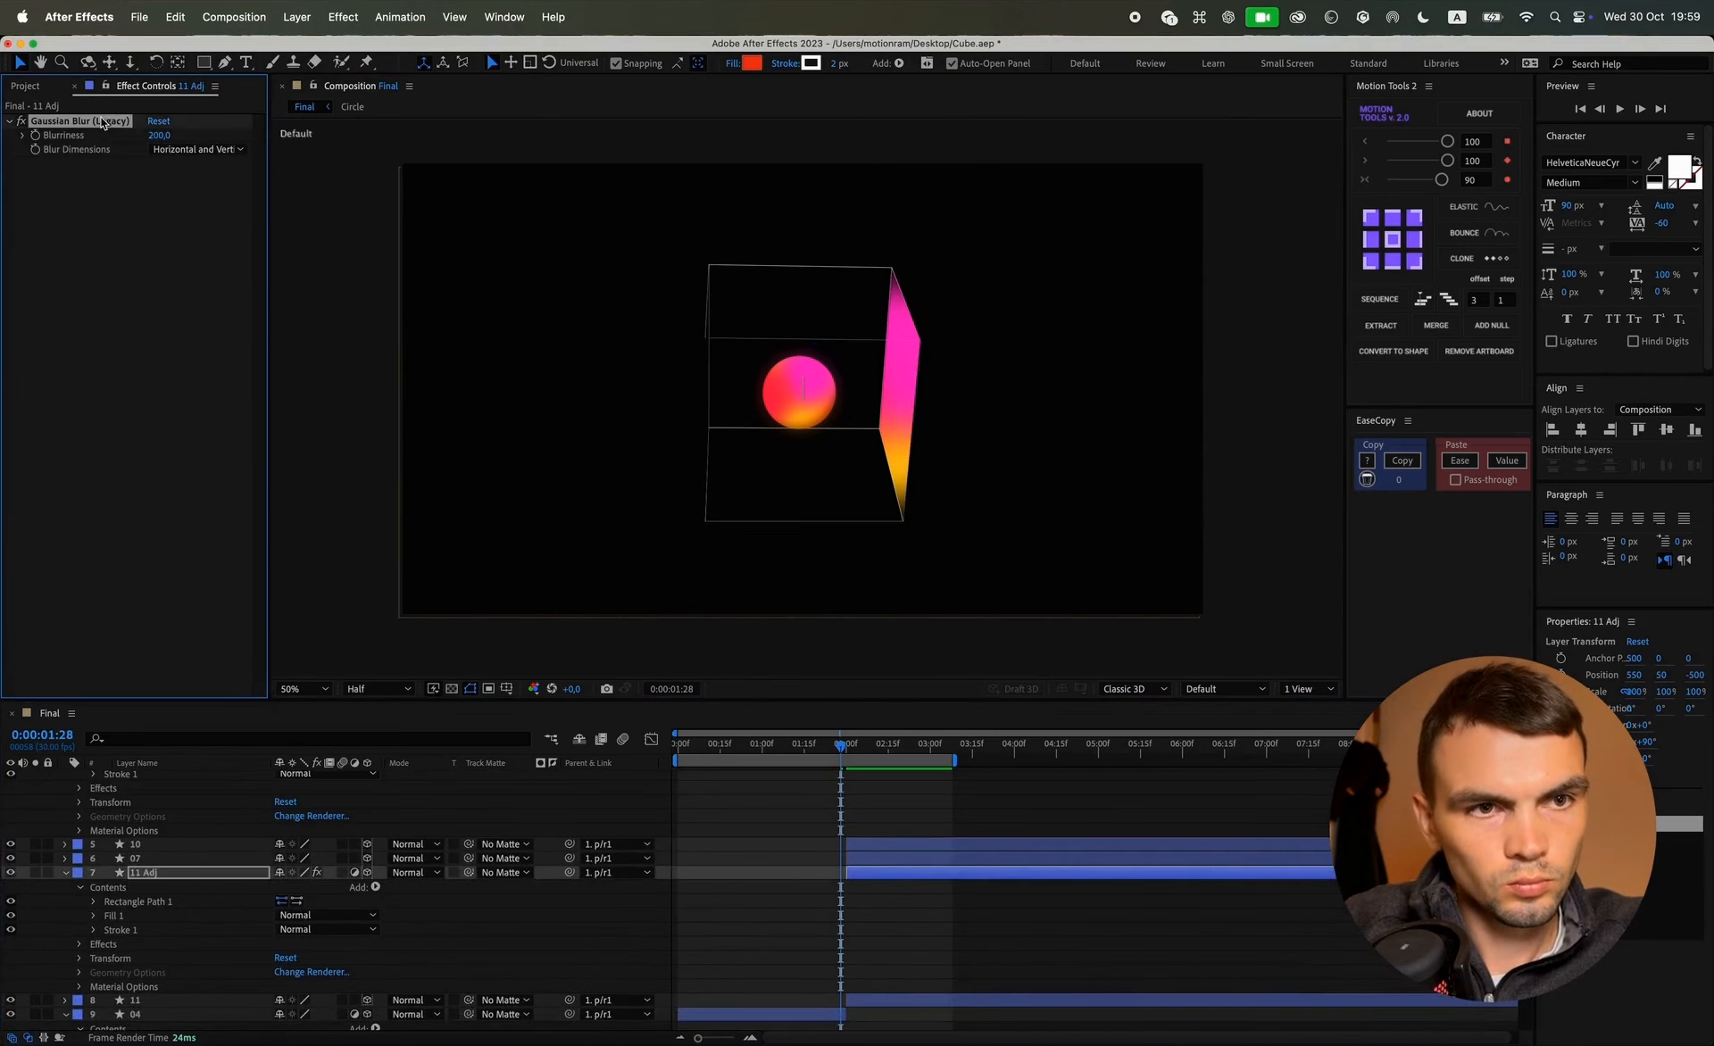
pyautogui.scroll(-8, 863, 827)
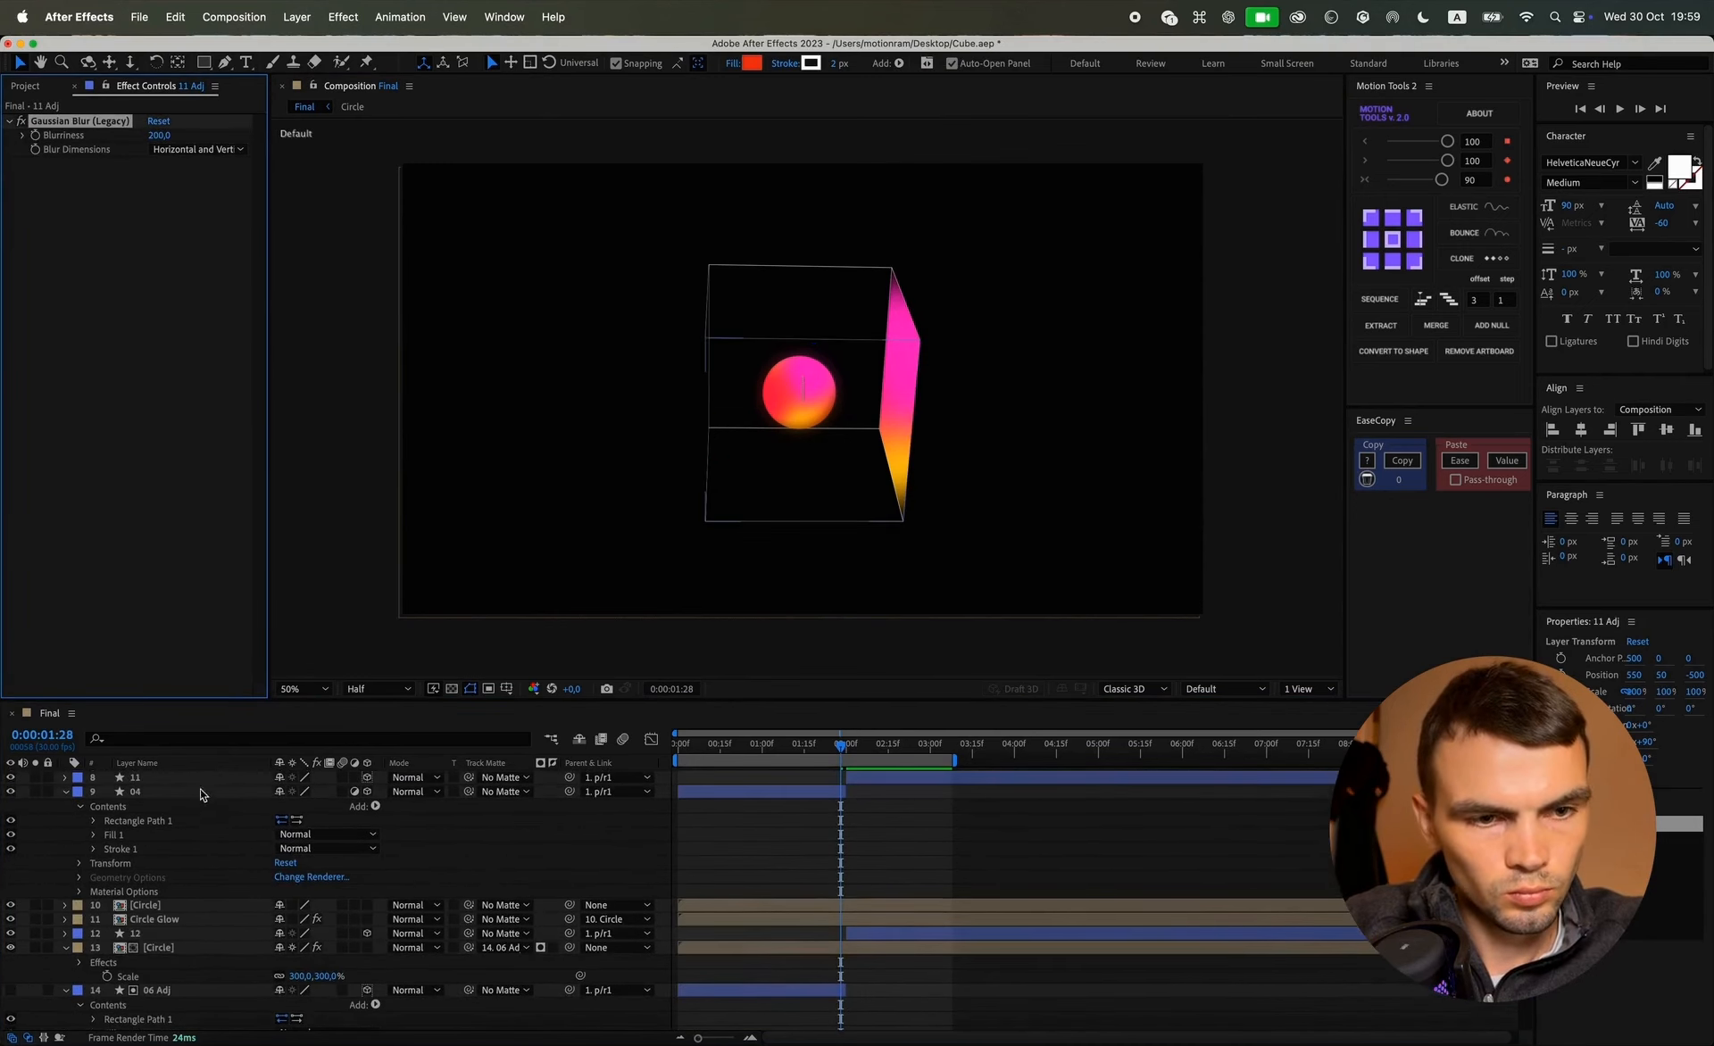
pyautogui.click(196, 789)
pyautogui.press('super+v')
pyautogui.click(961, 845)
pyautogui.press('super+s')
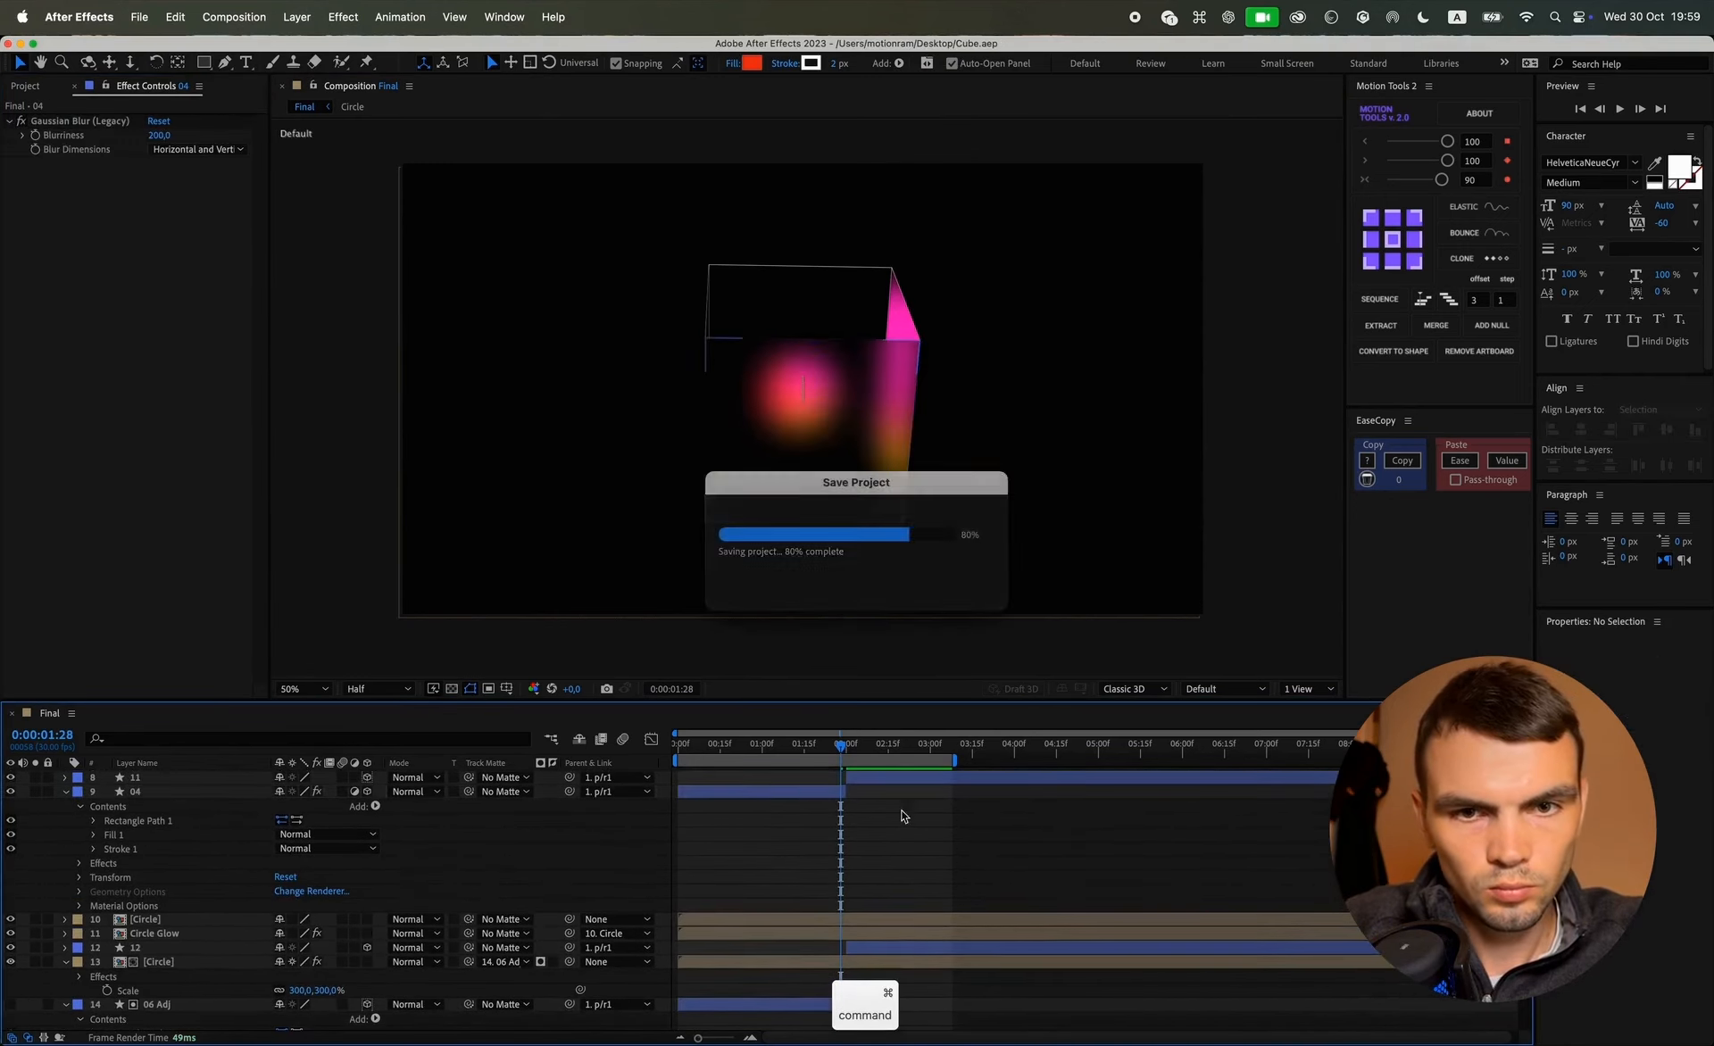
# Step: Preview the cube animation from the first frame with the blurred faces
pyautogui.moveTo(838, 745); pyautogui.dragTo(660, 741)
pyautogui.press('space')
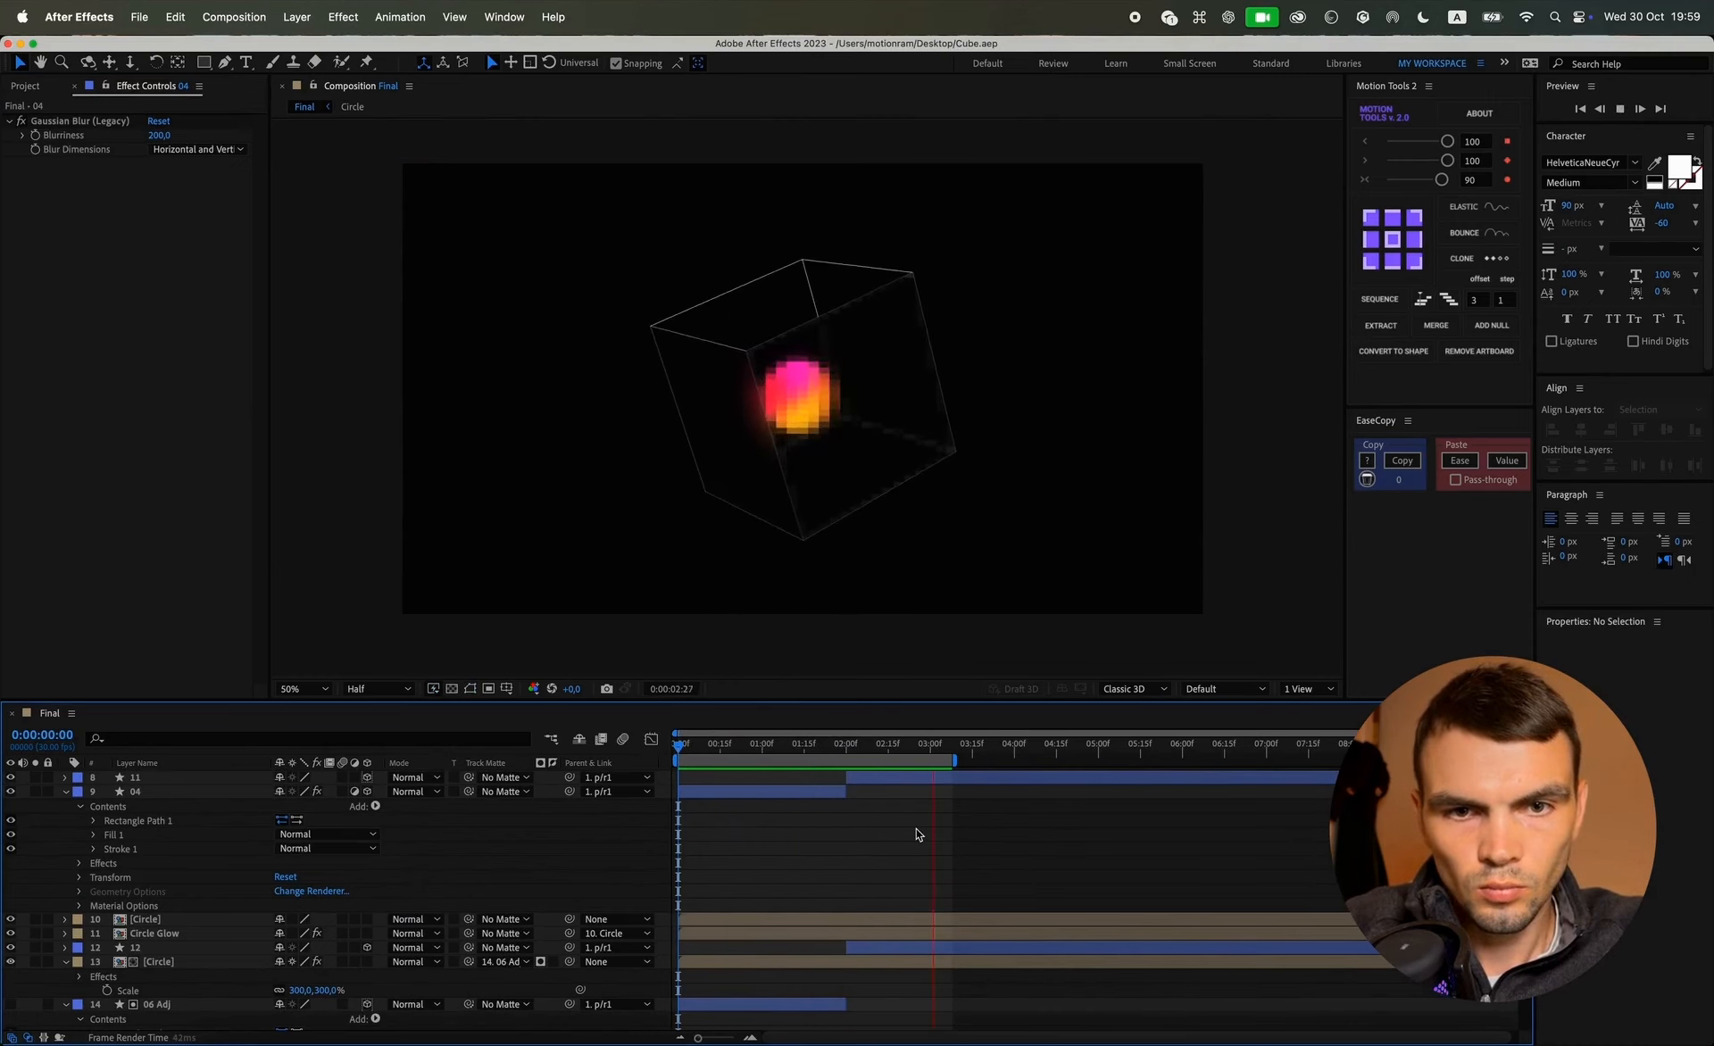
pyautogui.press('space')
# Step: Delete the Gaussian Blur from layer 04 and turn off its adjustment layer setting
pyautogui.click(754, 795)
pyautogui.click(93, 120)
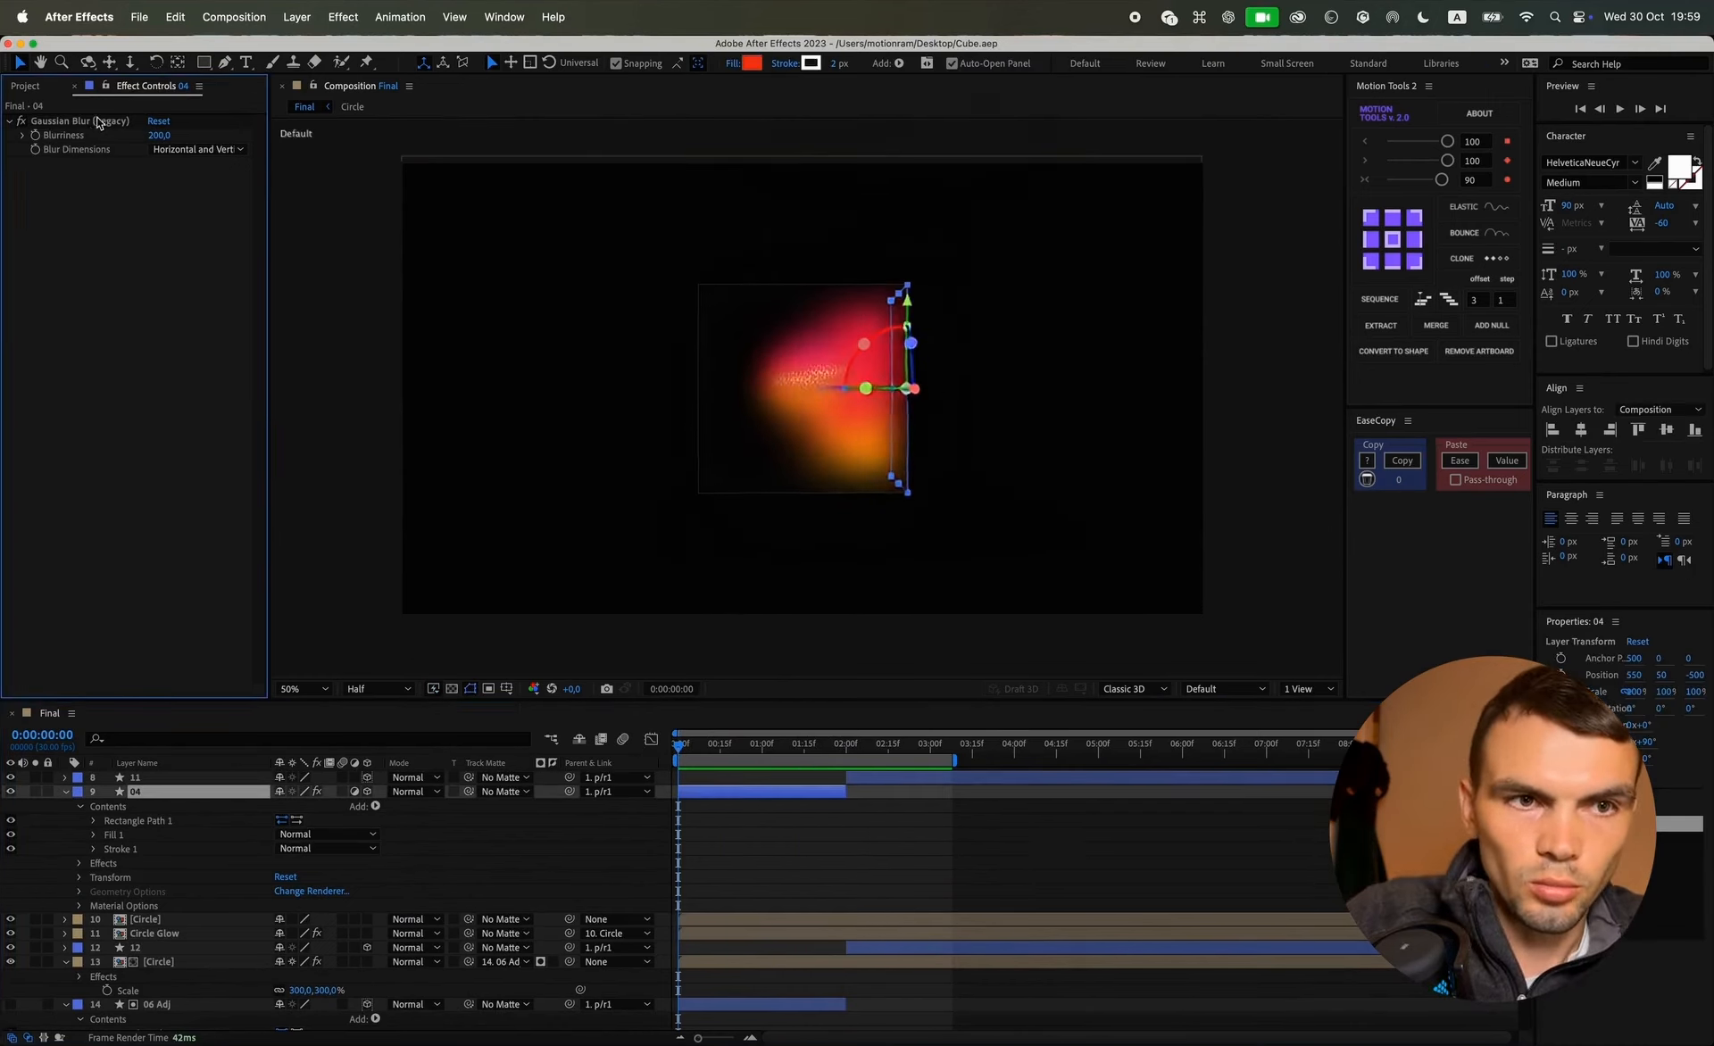
pyautogui.press('Delete')
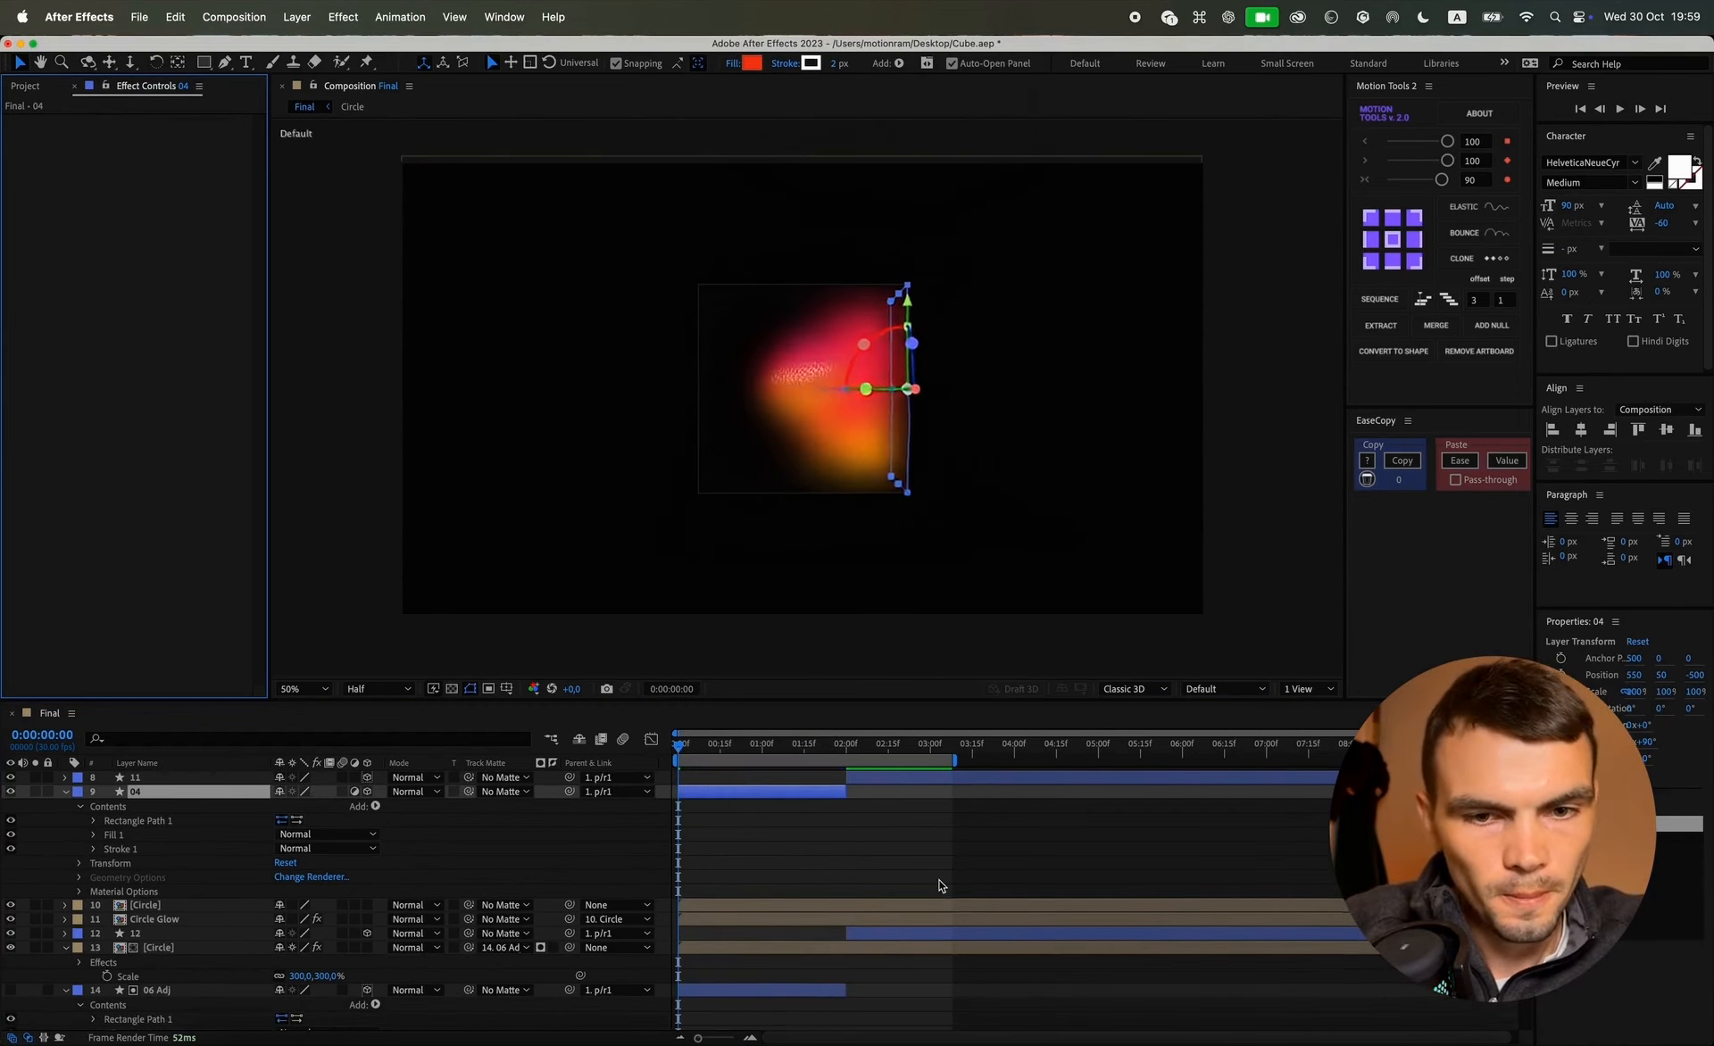
pyautogui.scroll(2, 939, 886)
pyautogui.click(354, 834)
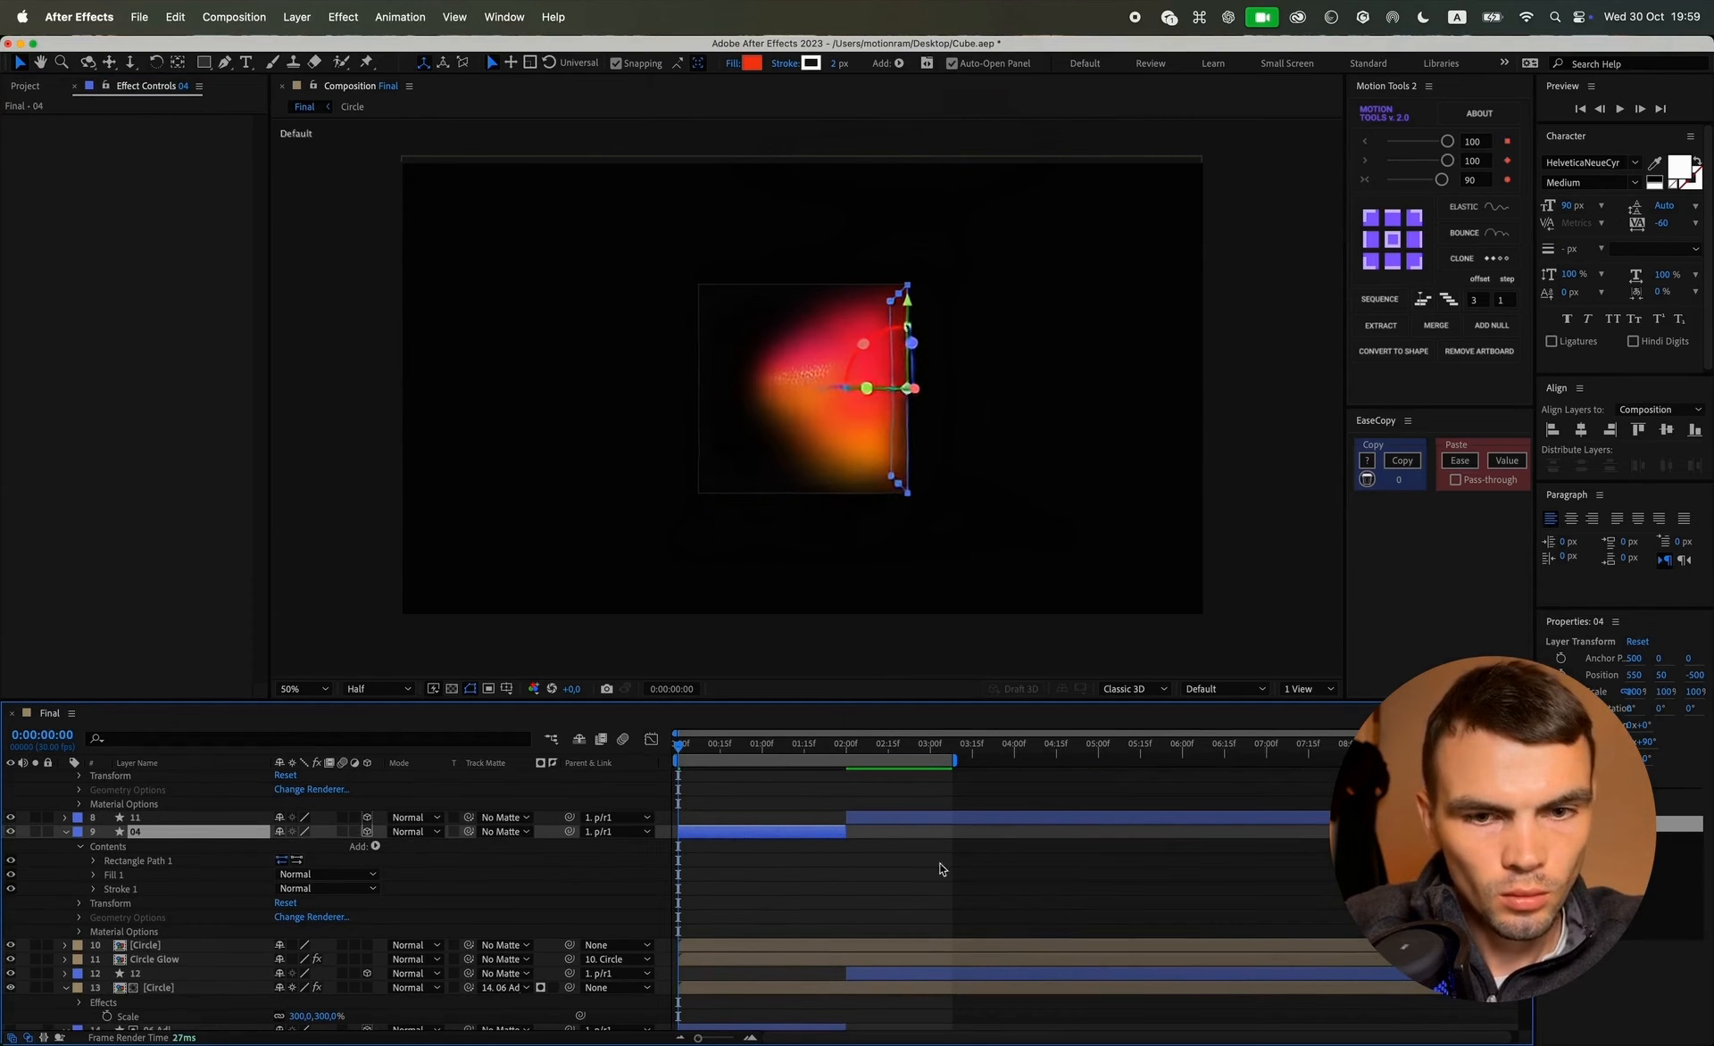
# Step: Set the fill of layer 04 to None and deselect the layer
pyautogui.scroll(2, 939, 862)
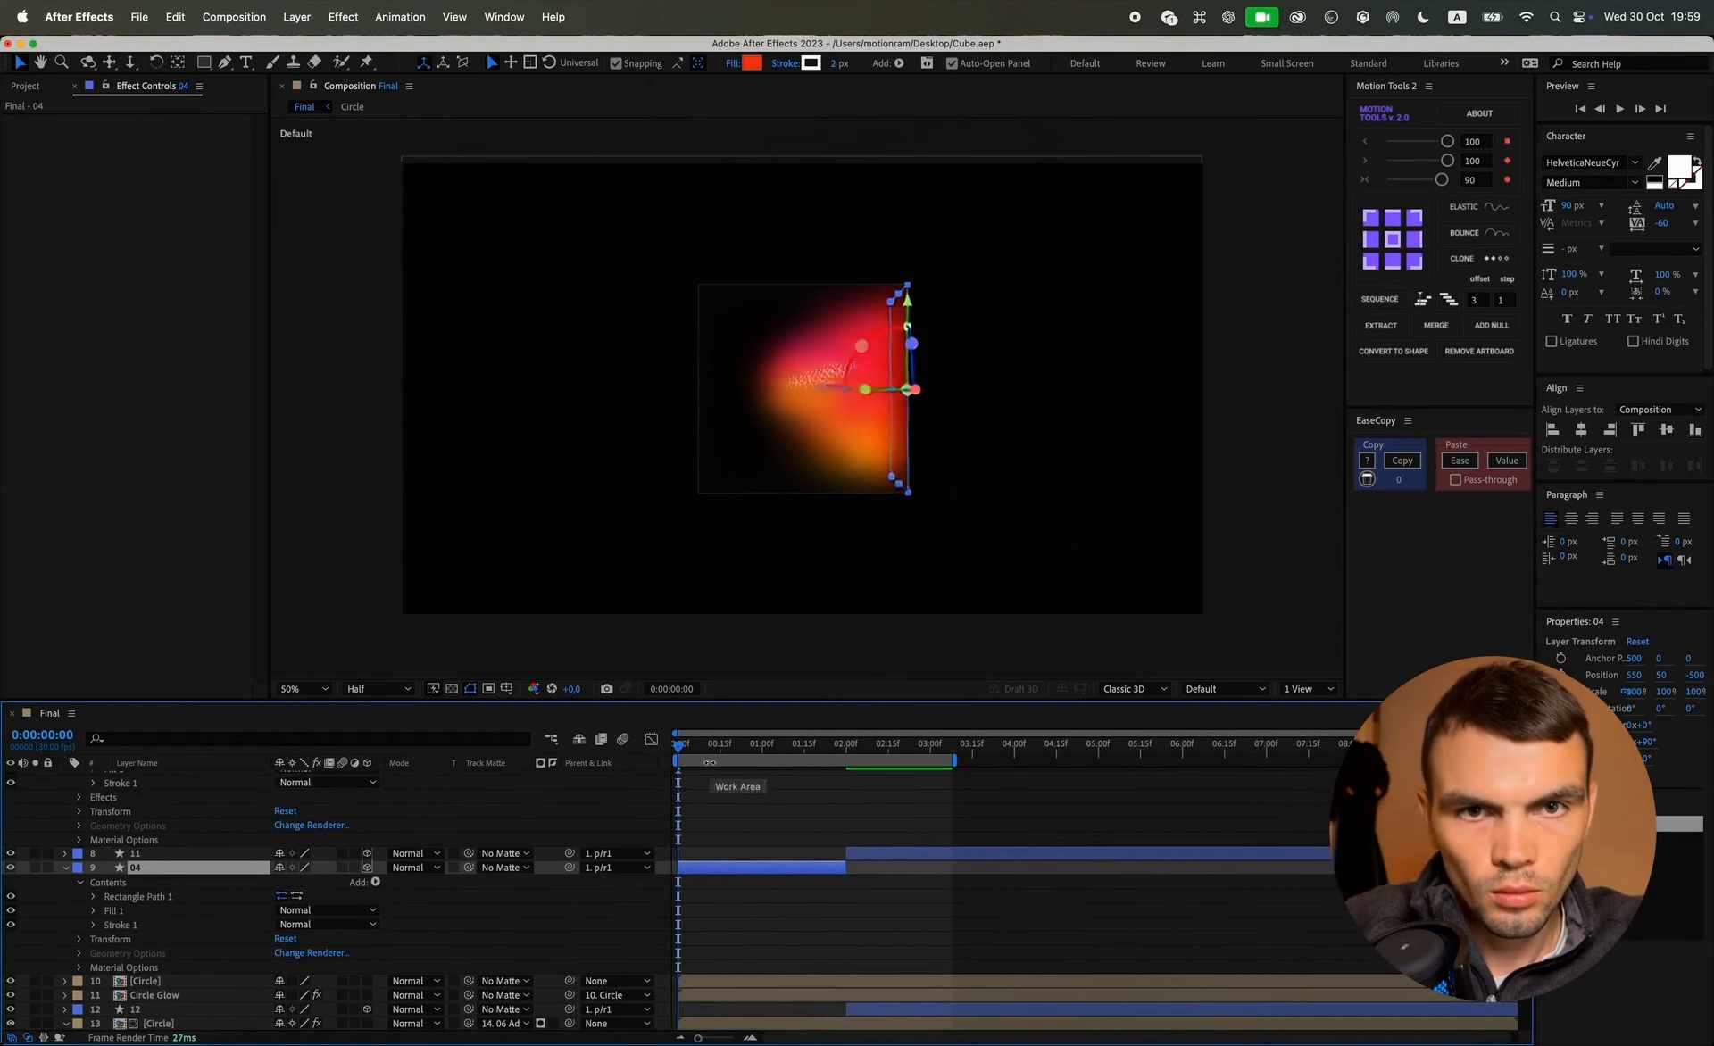
pyautogui.click(734, 64)
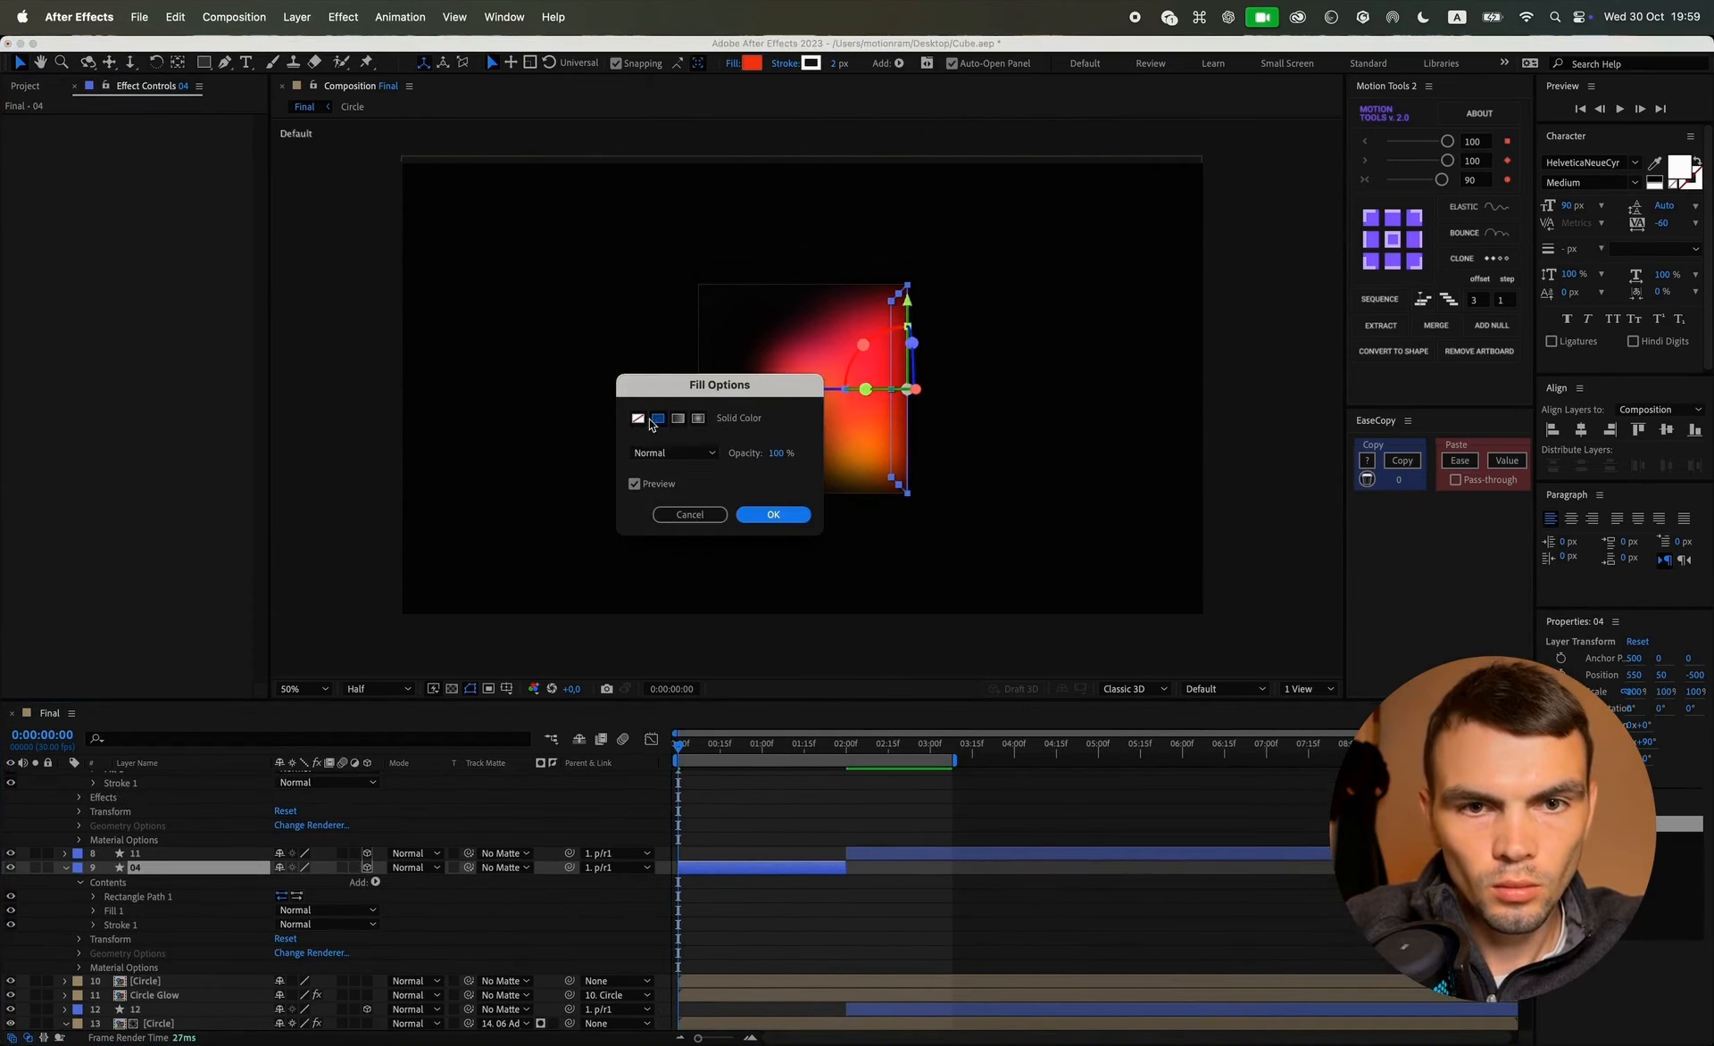
pyautogui.click(774, 514)
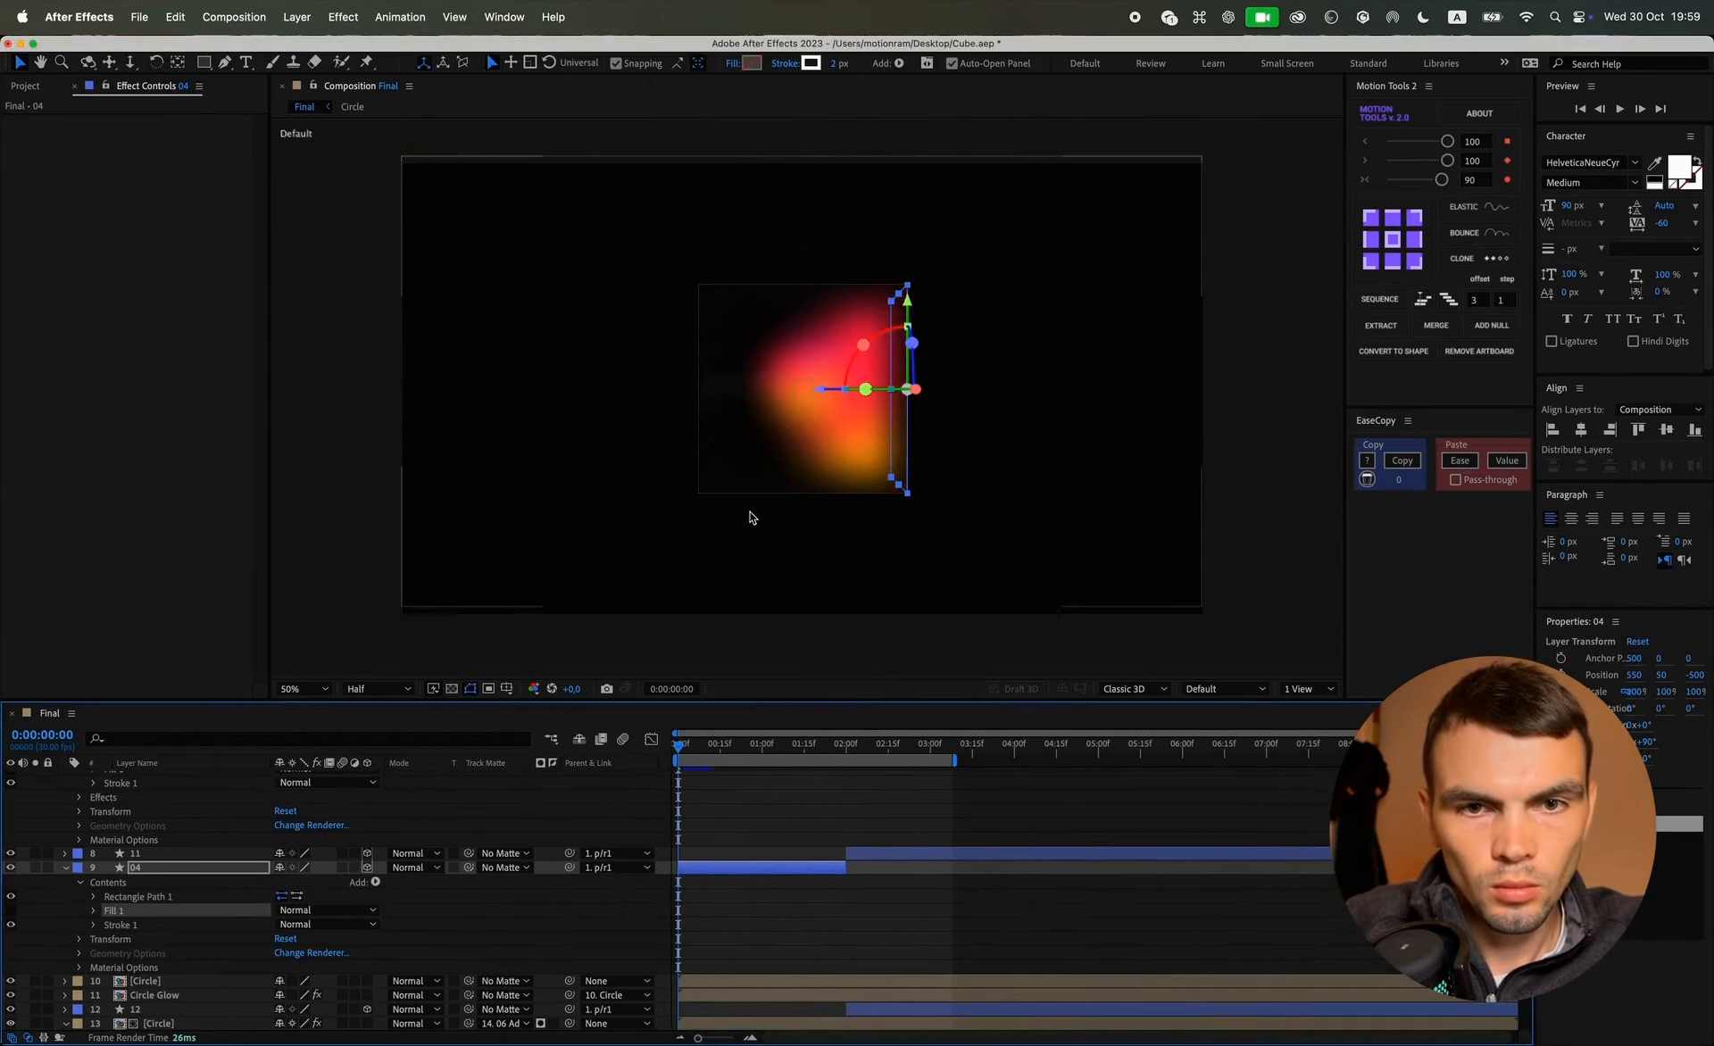
pyautogui.click(822, 896)
# Step: Check the fill and effects of layers 01, 10 Adj and 01 Adj, and view the cube at 0:00:02:05
pyautogui.scroll(3, 821, 896)
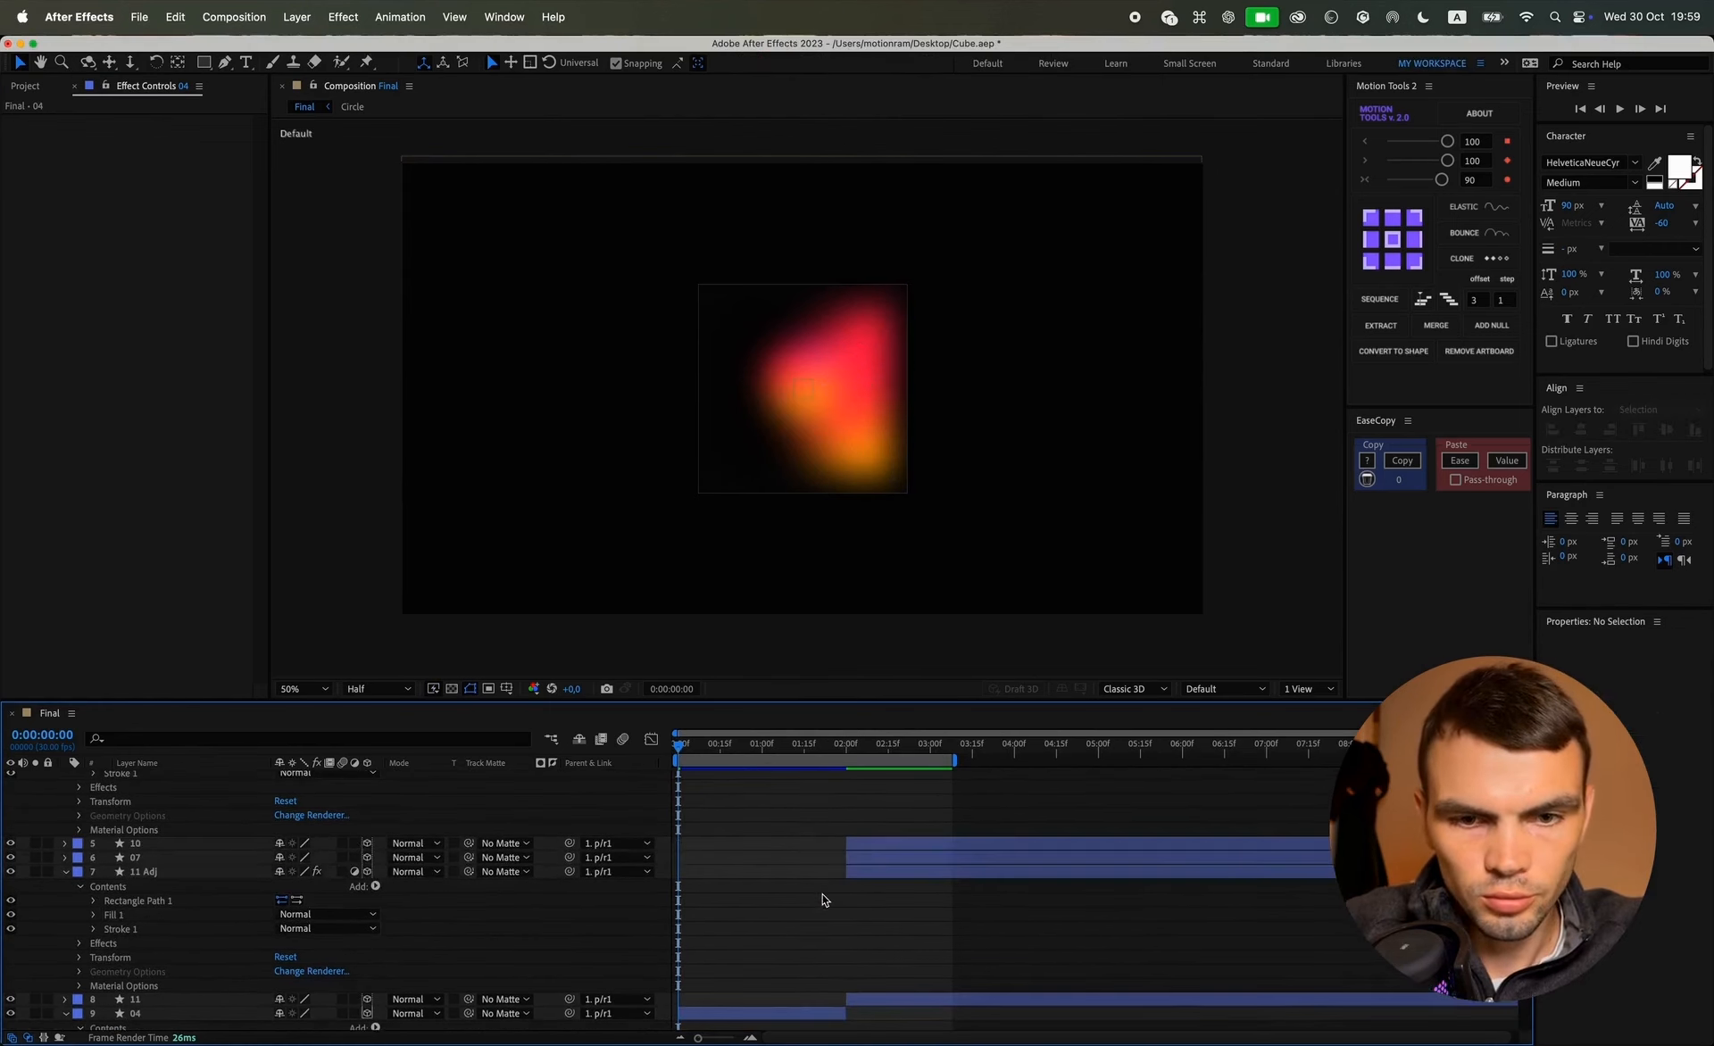
pyautogui.scroll(3, 822, 892)
pyautogui.click(784, 846)
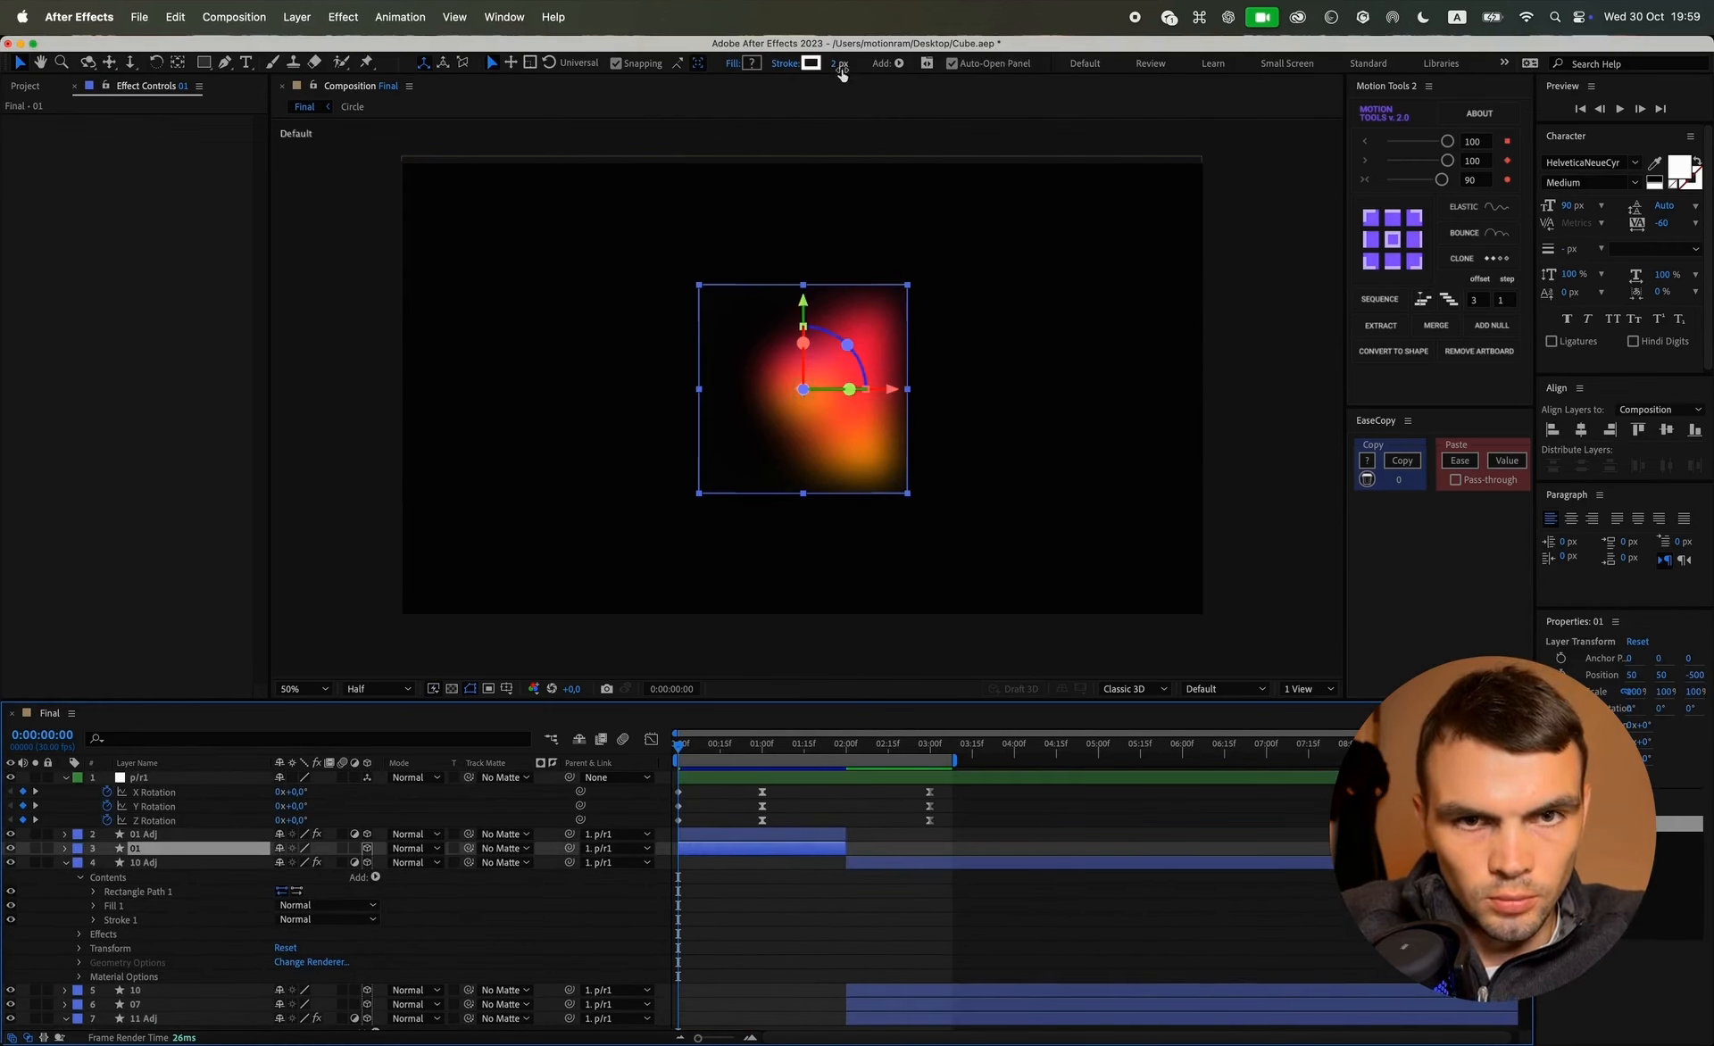
pyautogui.click(161, 862)
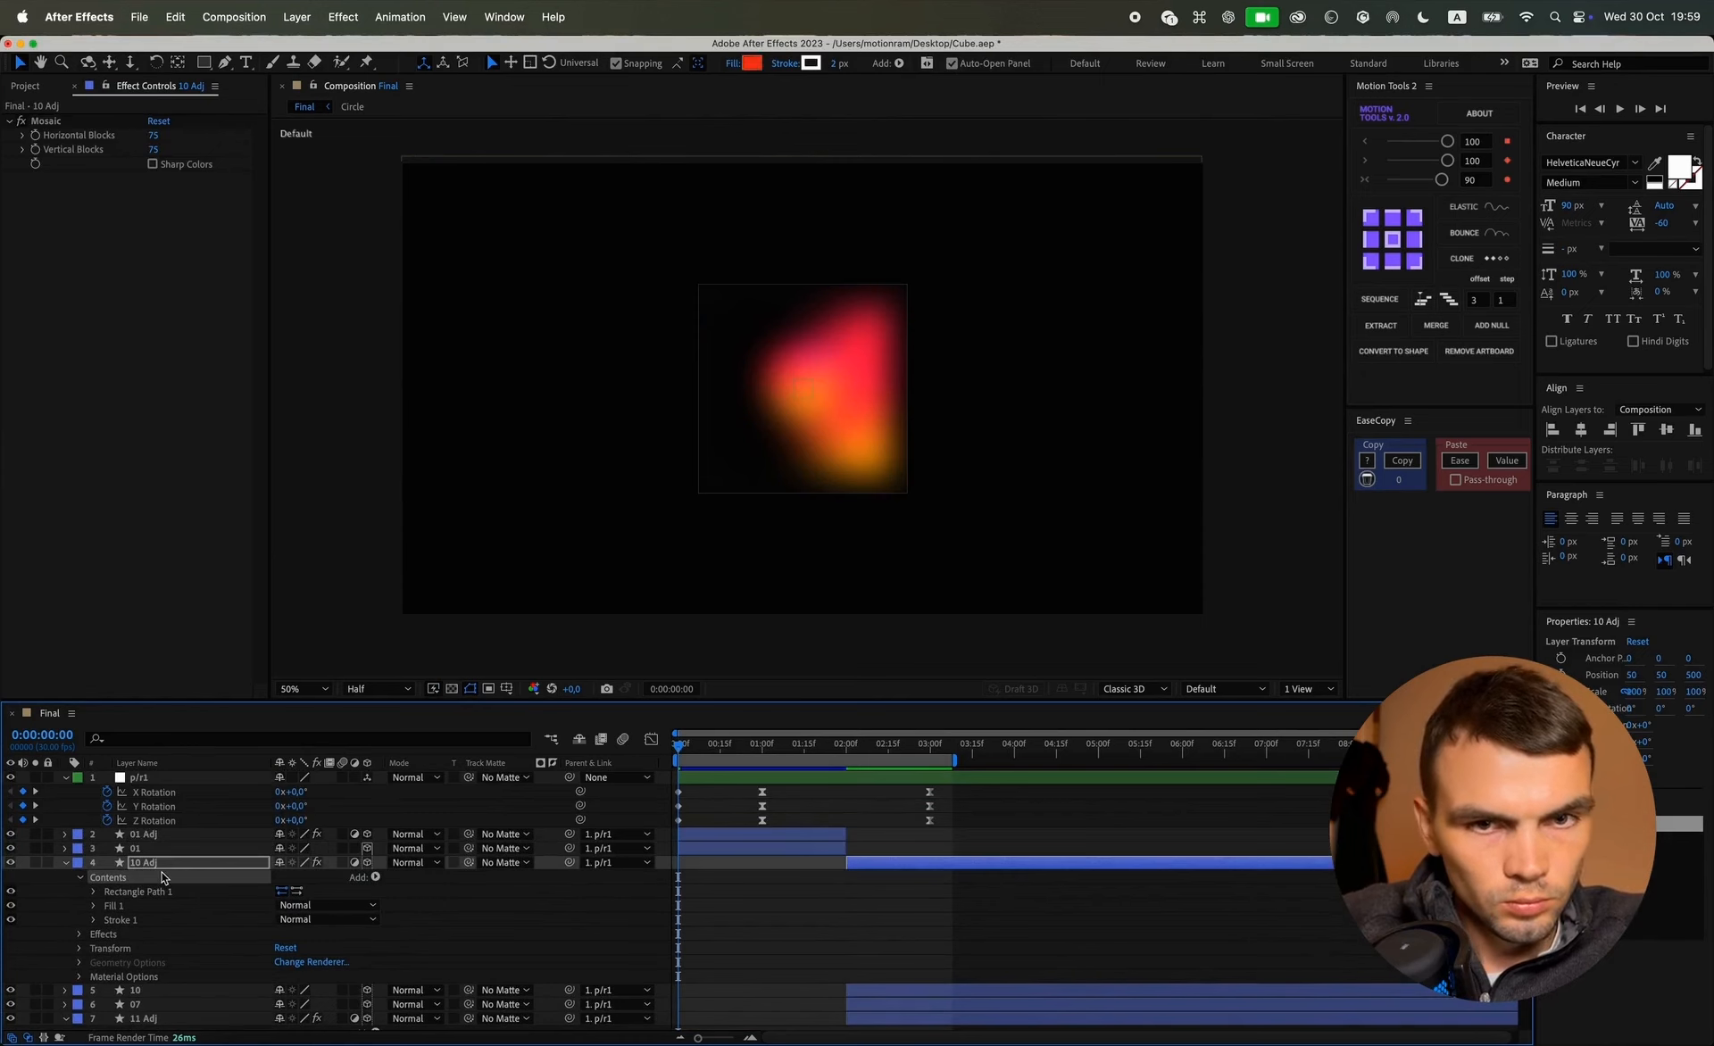
pyautogui.click(150, 835)
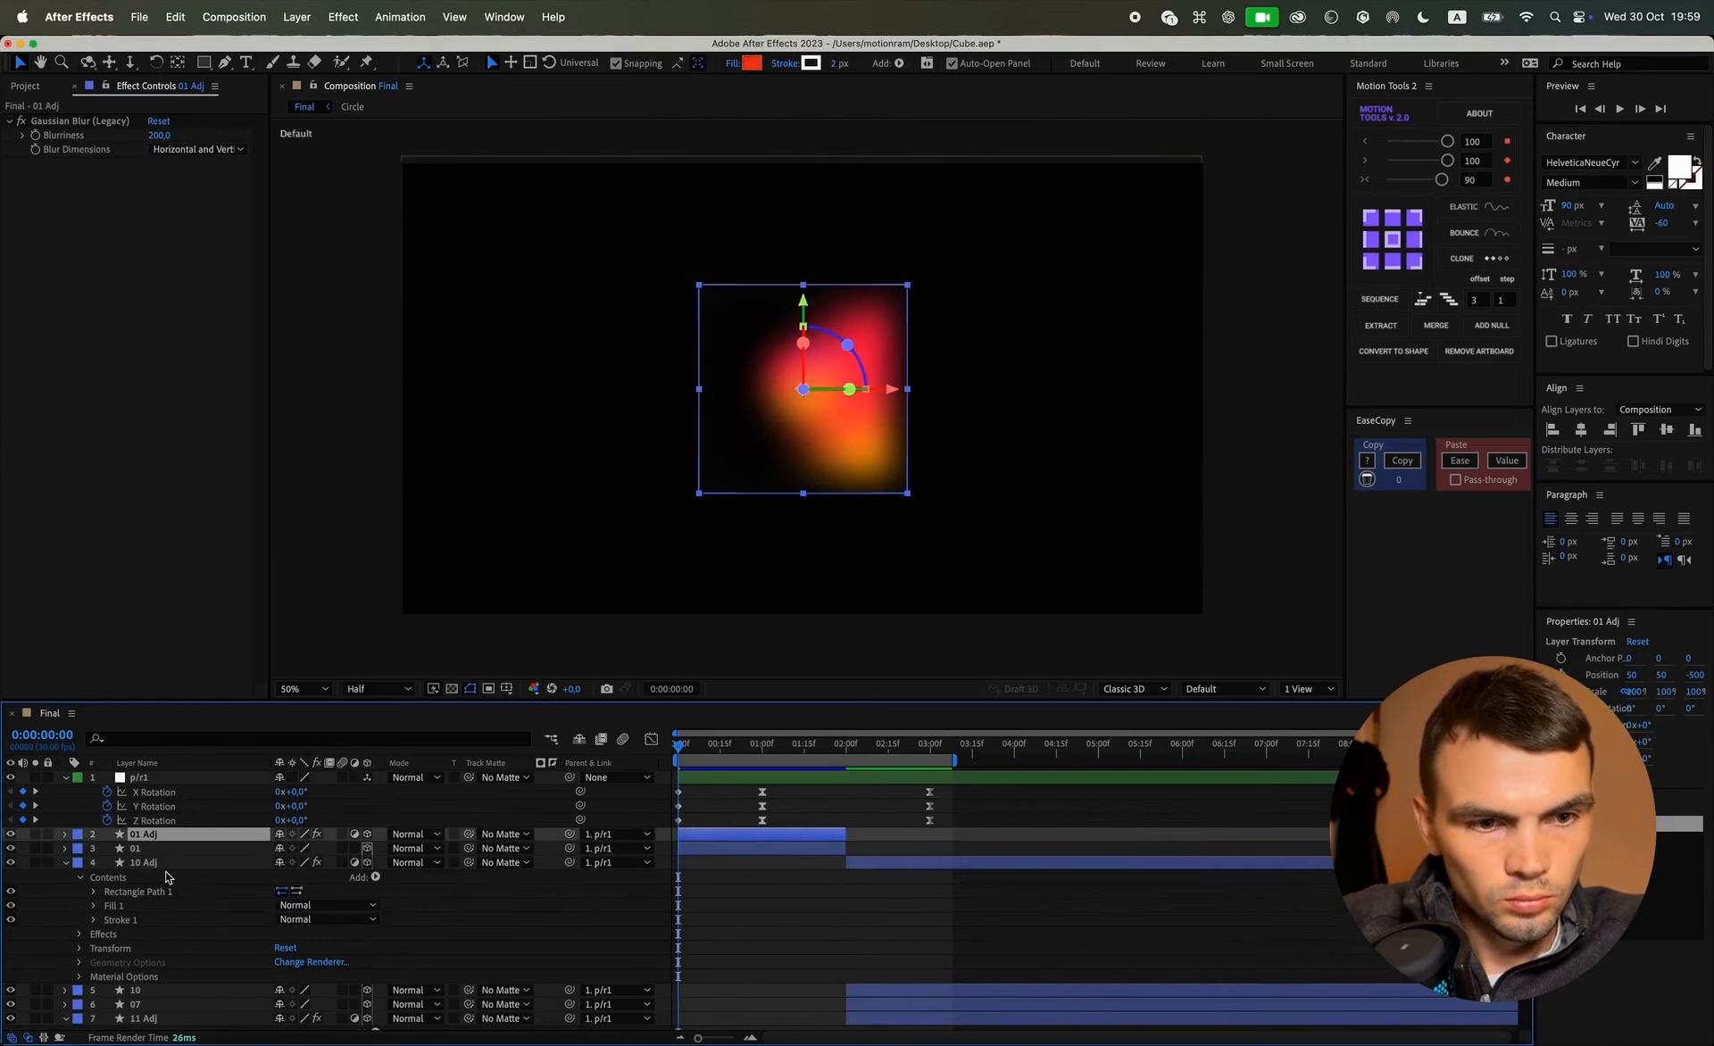
pyautogui.moveTo(692, 755); pyautogui.dragTo(860, 755)
pyautogui.click(882, 865)
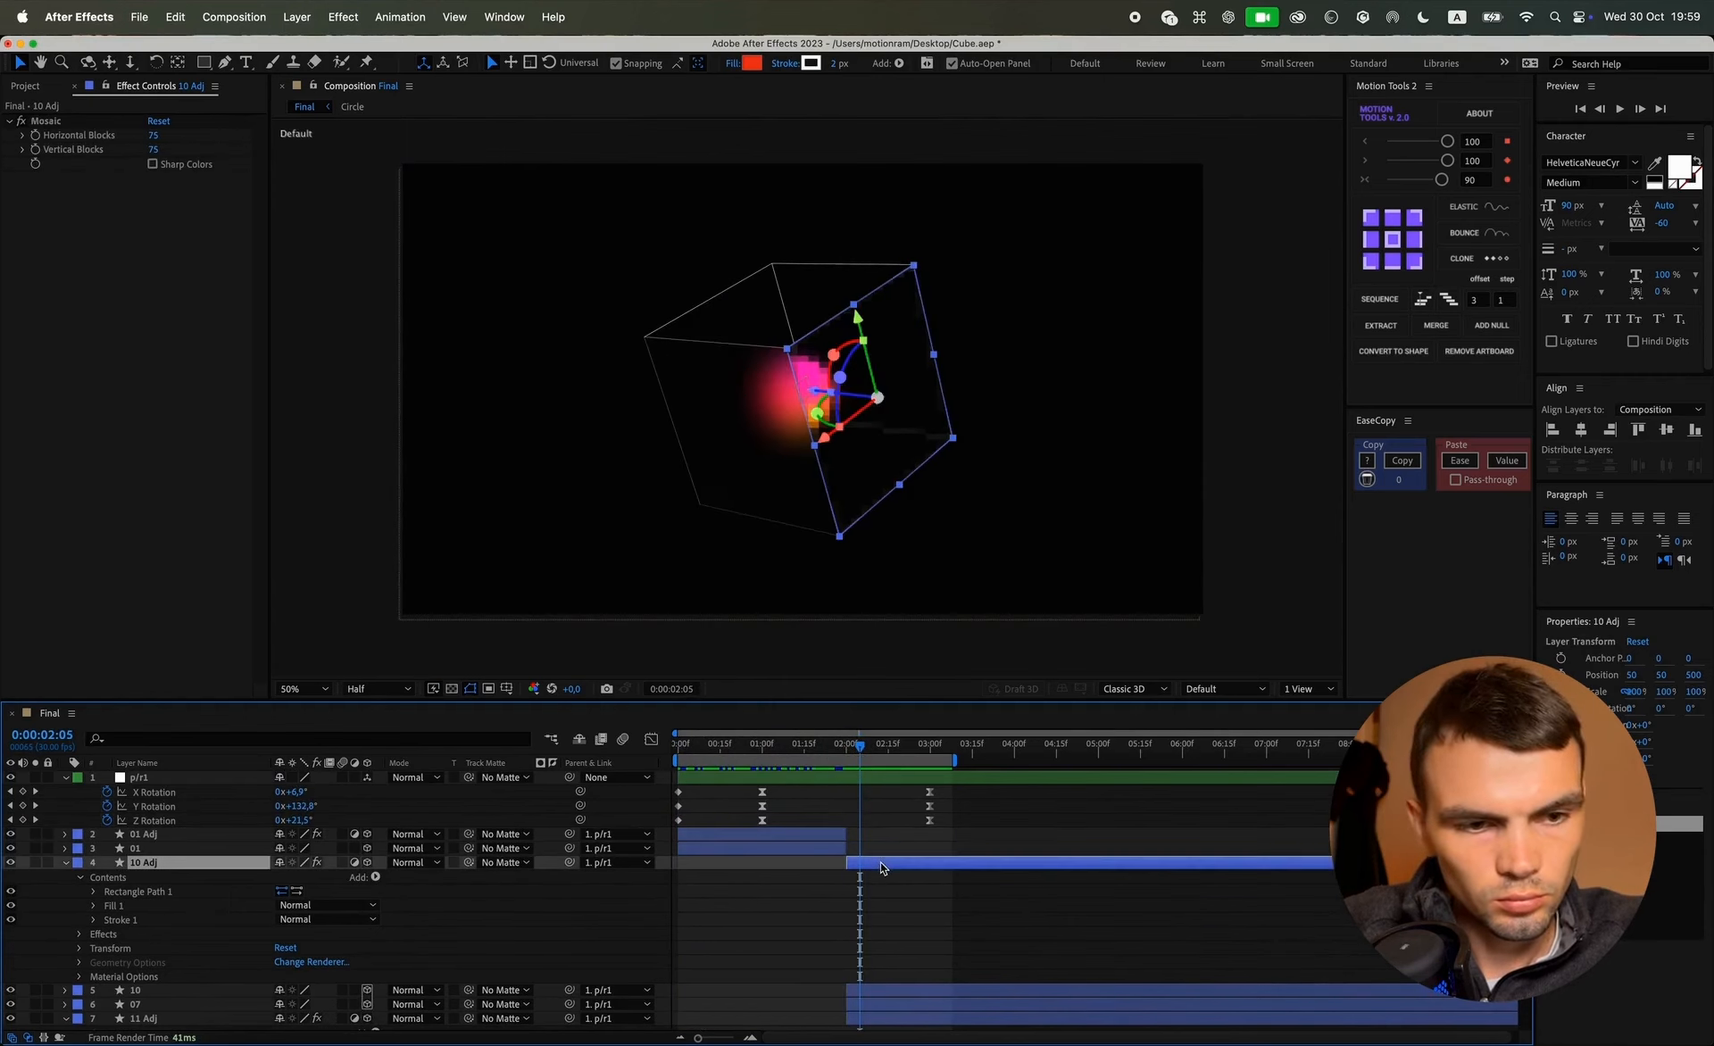
# Step: Delete the Gaussian Blur from 11 Adj and turn off its adjustment layer setting
pyautogui.click(763, 453)
pyautogui.click(61, 135)
pyautogui.press('Delete')
pyautogui.scroll(-5, 677, 941)
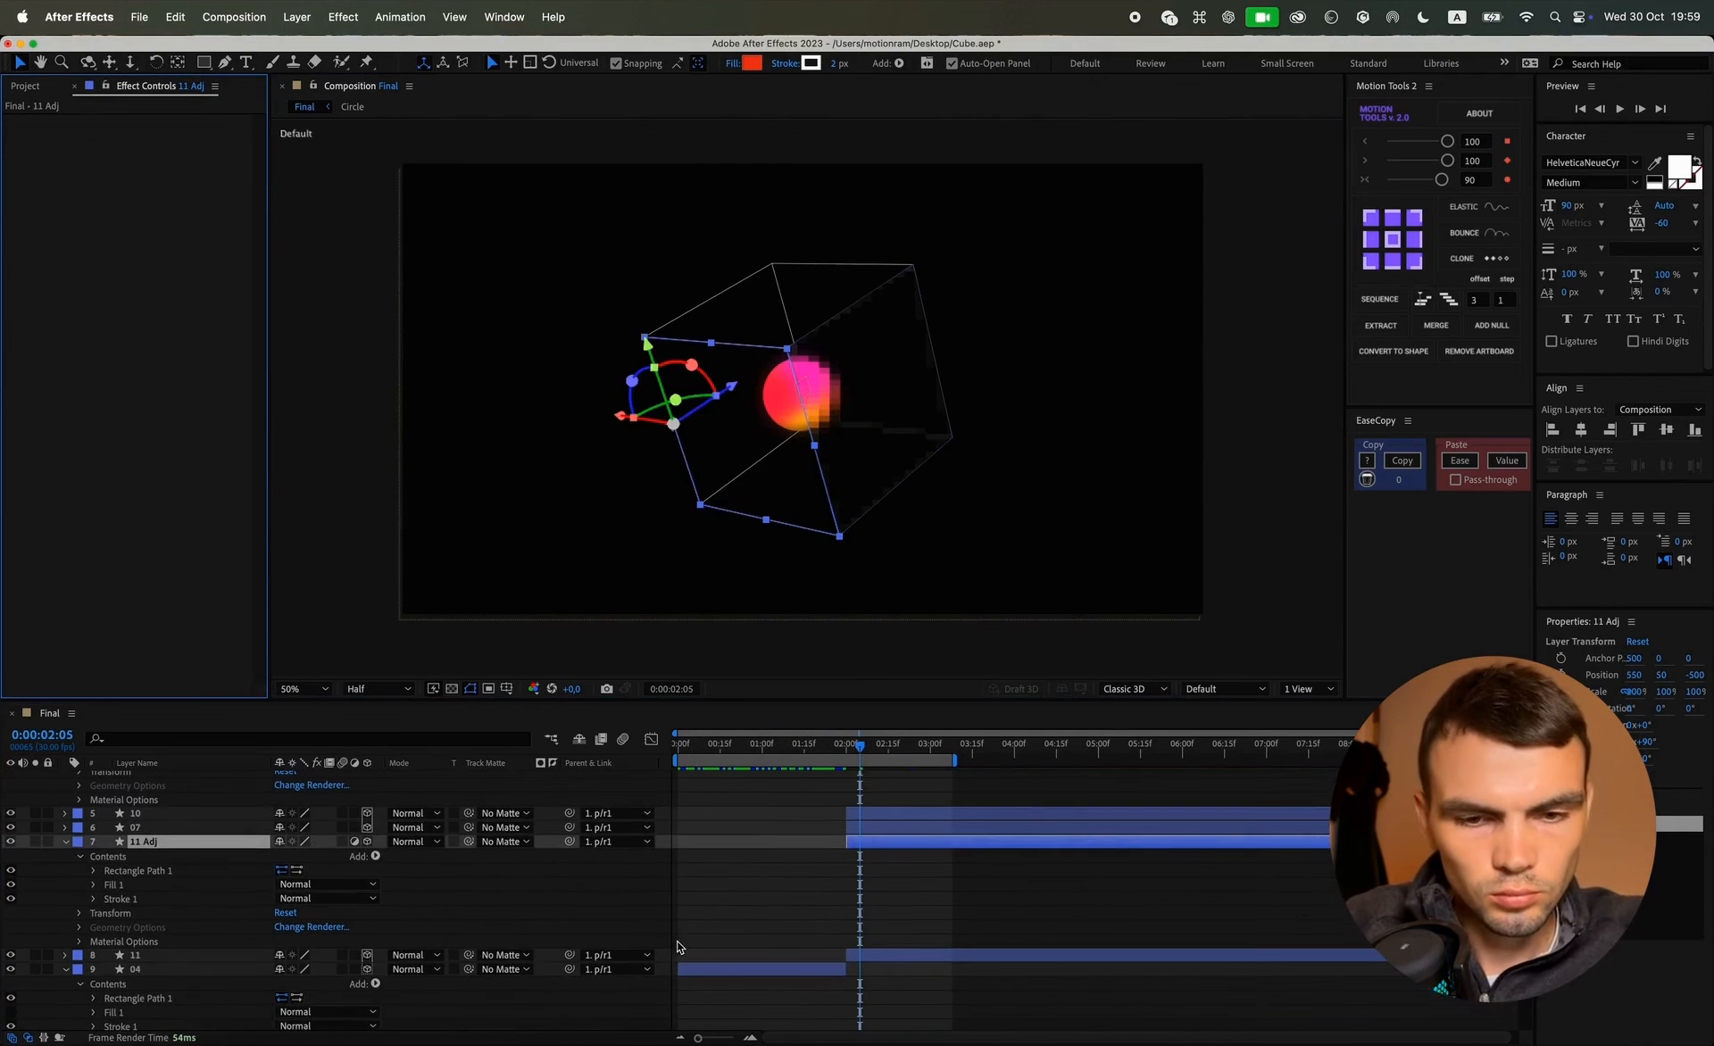
pyautogui.click(355, 842)
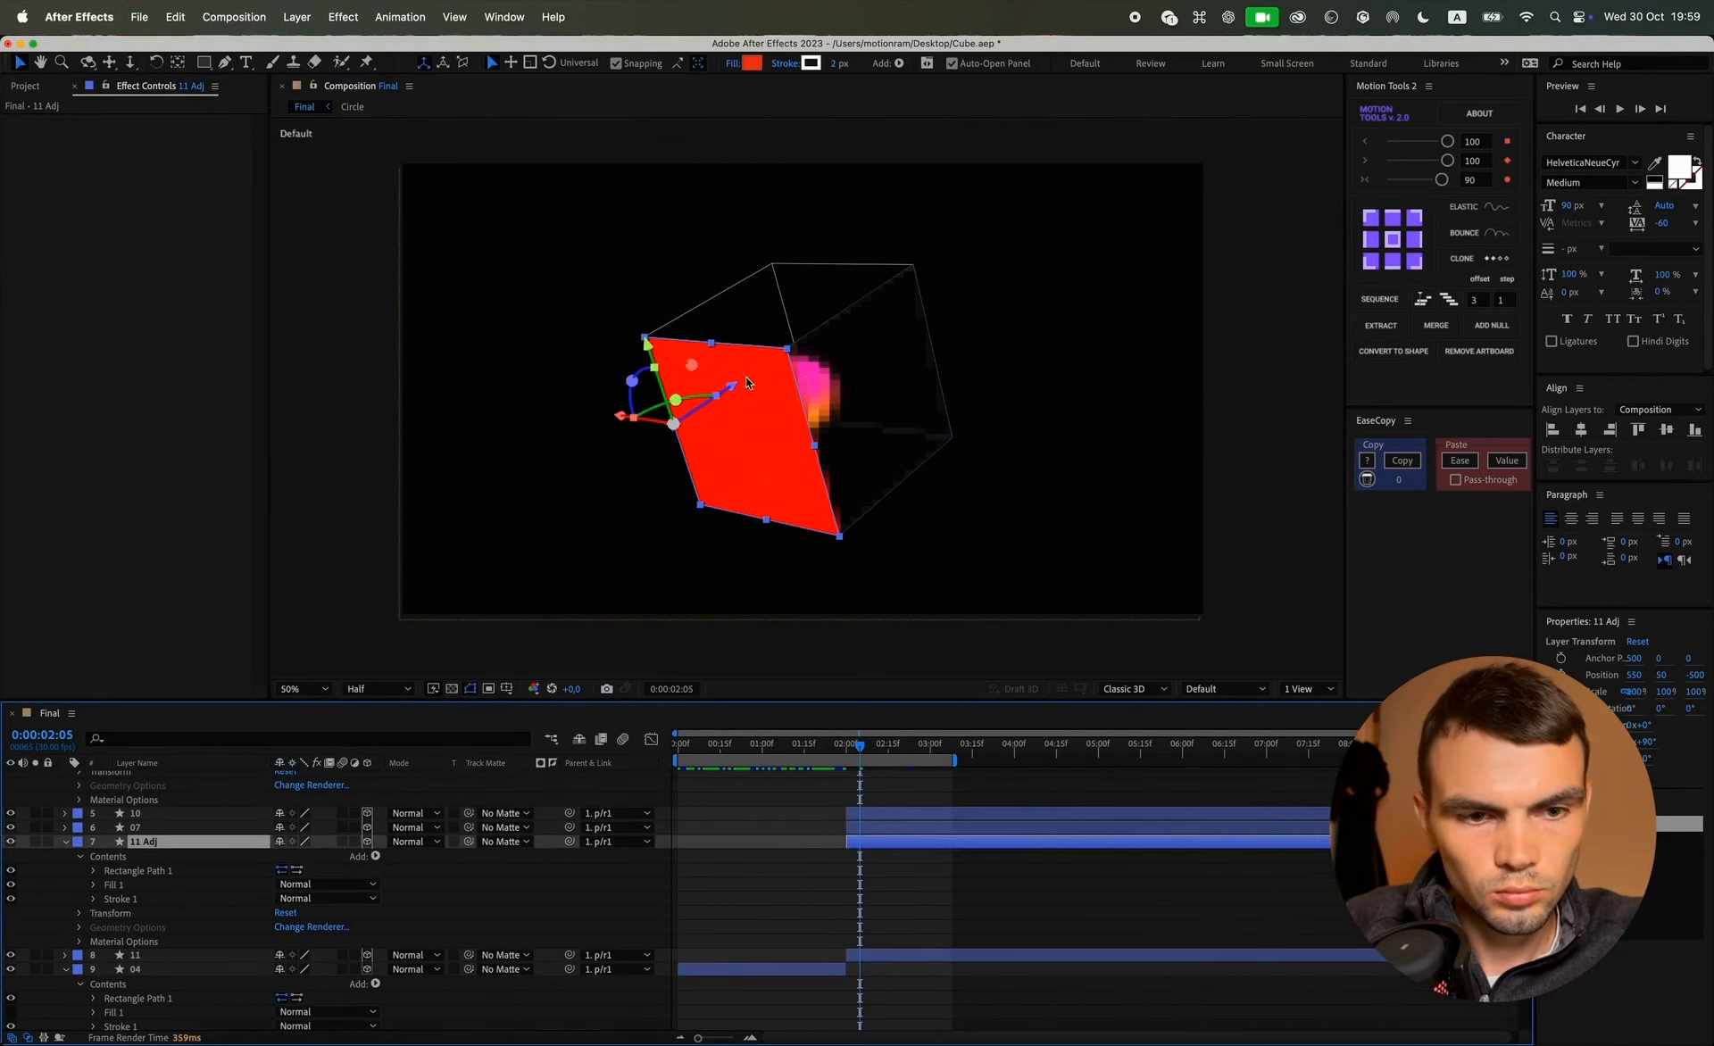
# Step: Set the fill of 11 Adj to None and deselect the layer
pyautogui.click(733, 64)
pyautogui.click(637, 418)
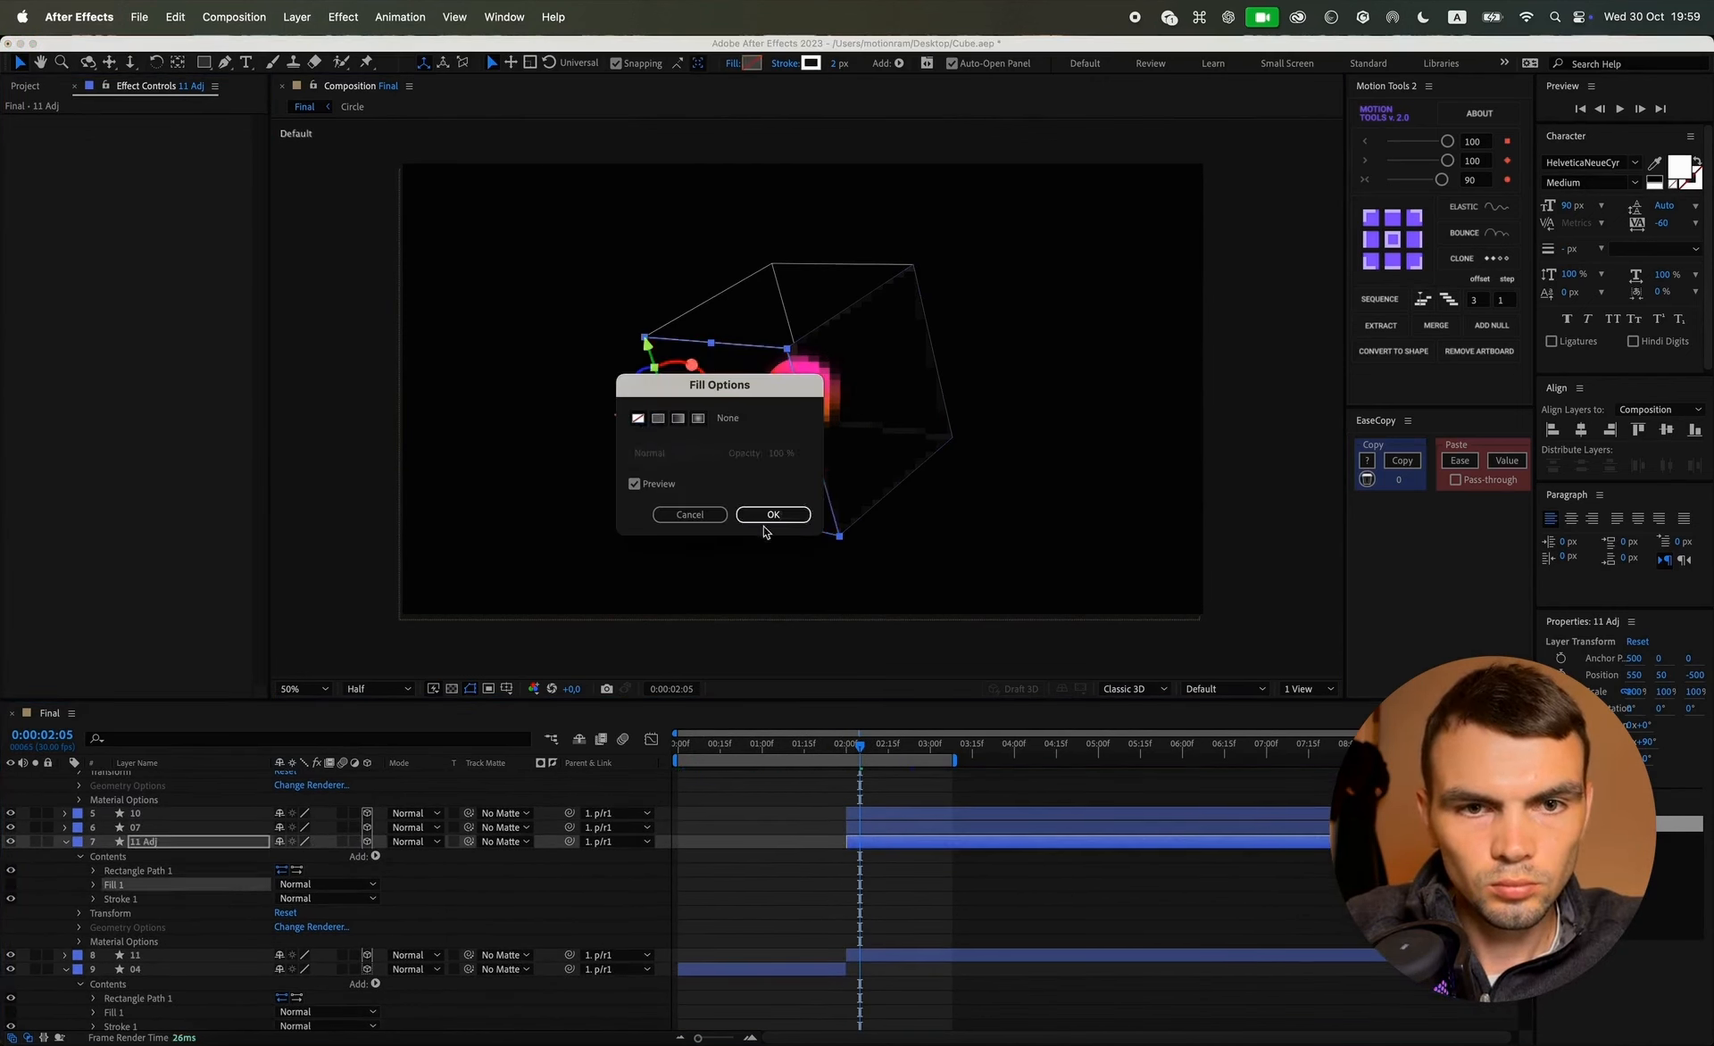
pyautogui.click(773, 514)
pyautogui.press('F2')
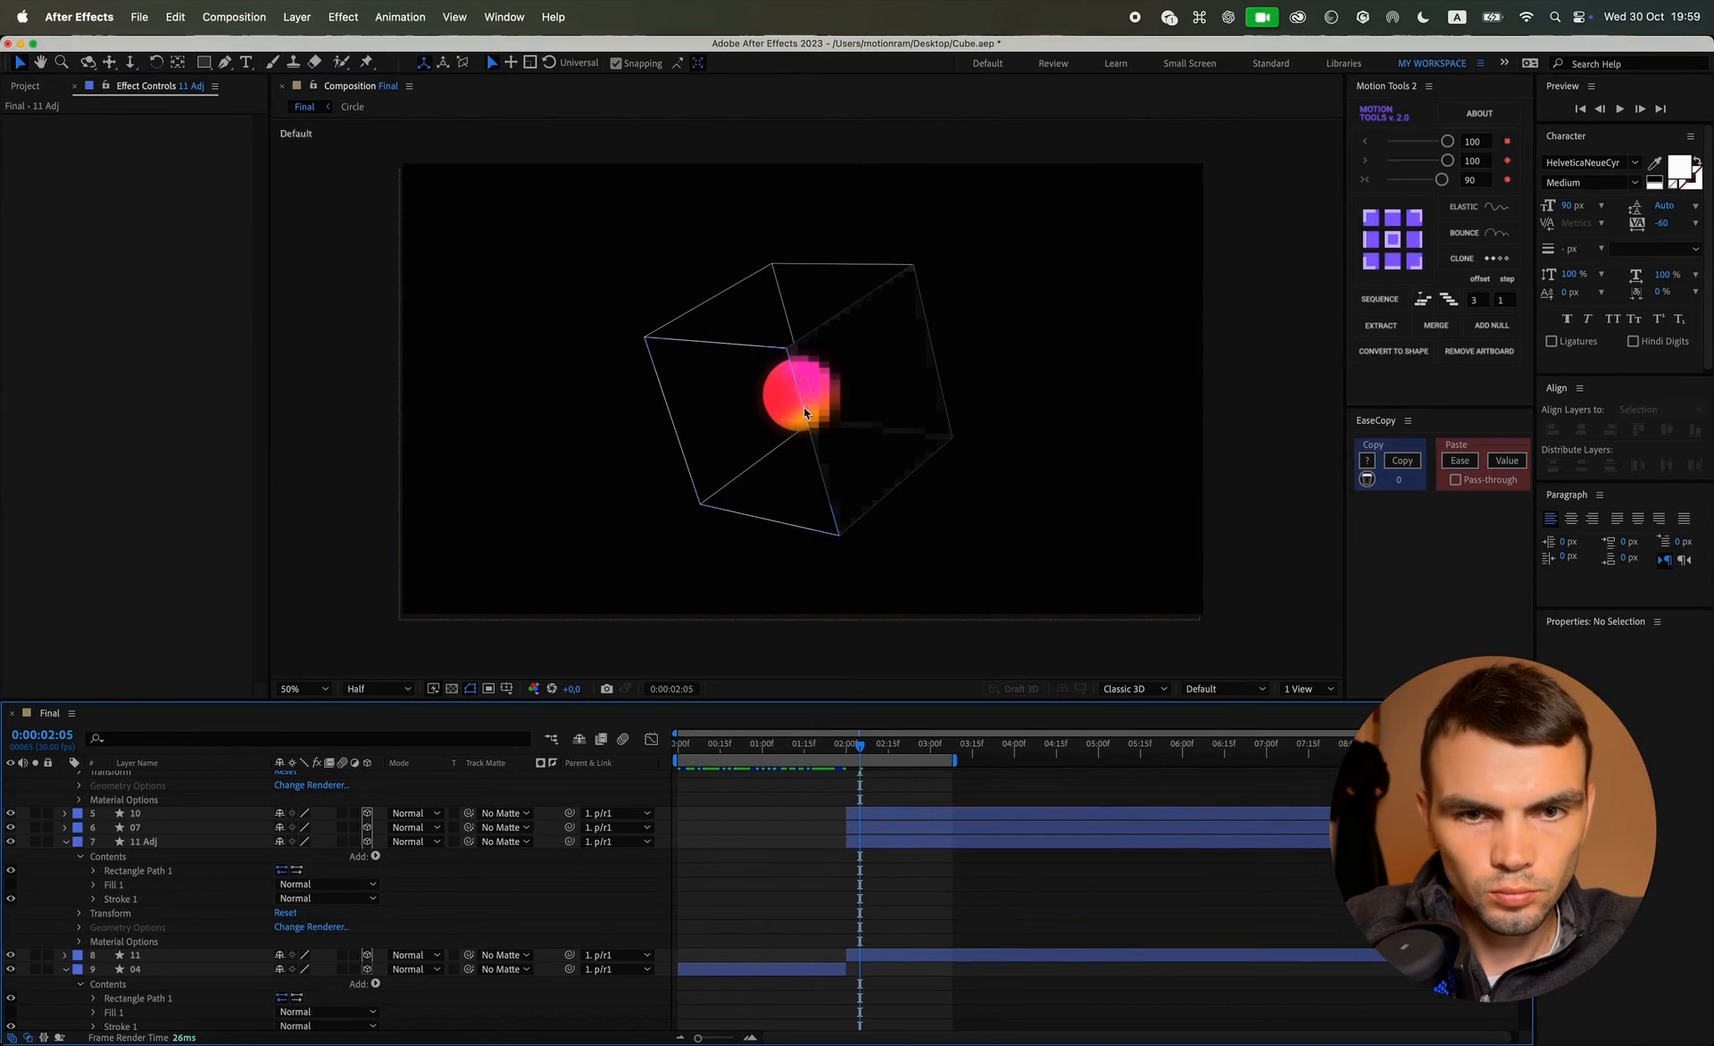
# Step: Duplicate layer 07, the cube's upper face, and rename the copy 07 Adj
pyautogui.click(786, 289)
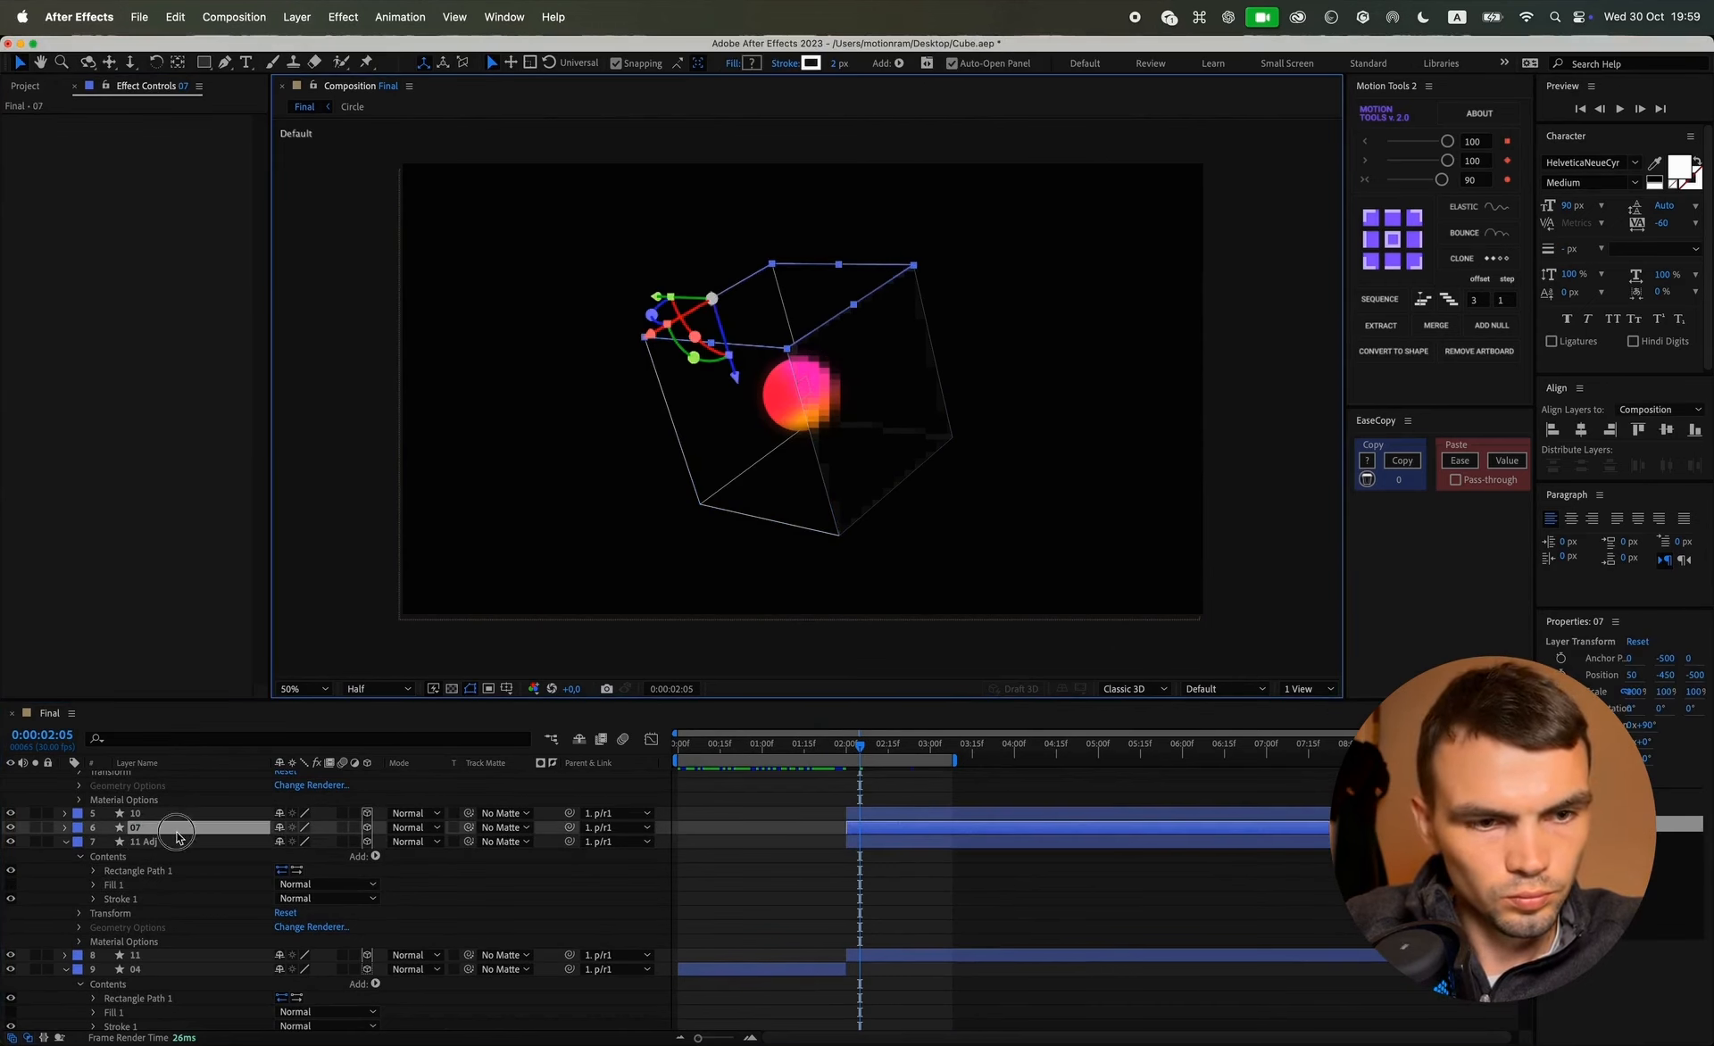
pyautogui.press('super+d')
pyautogui.press('Return')
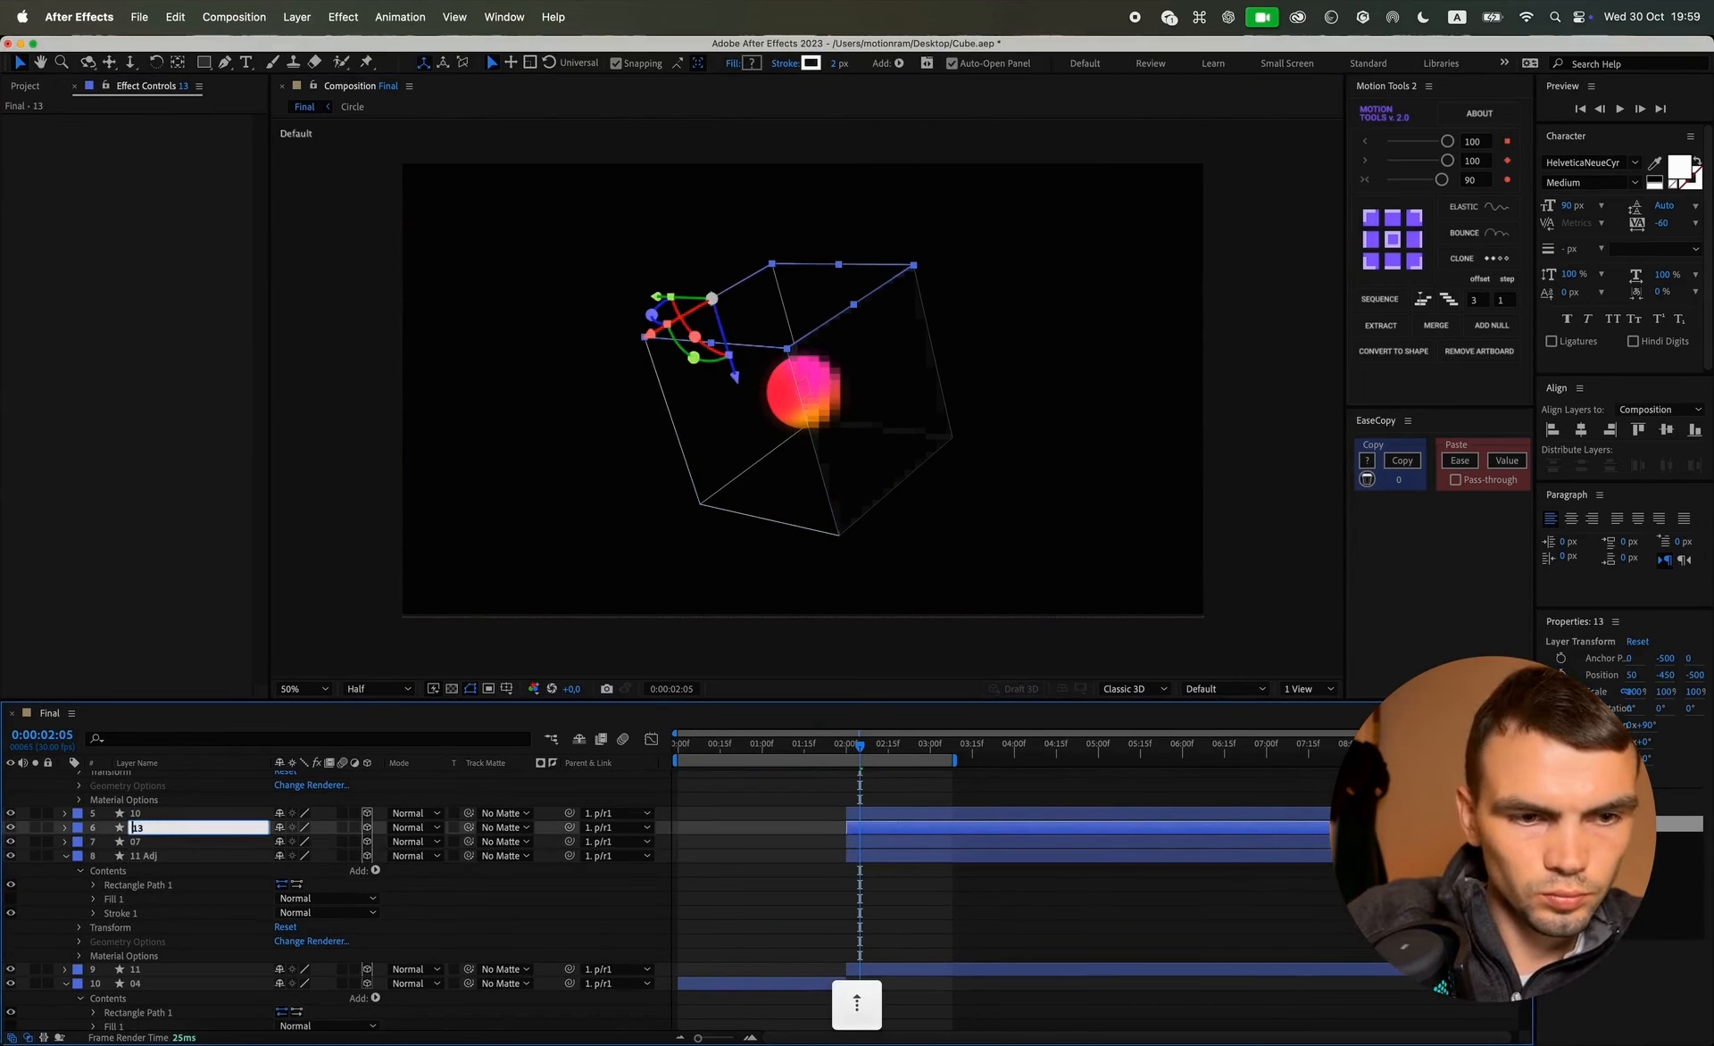
pyautogui.write('07 Adj')
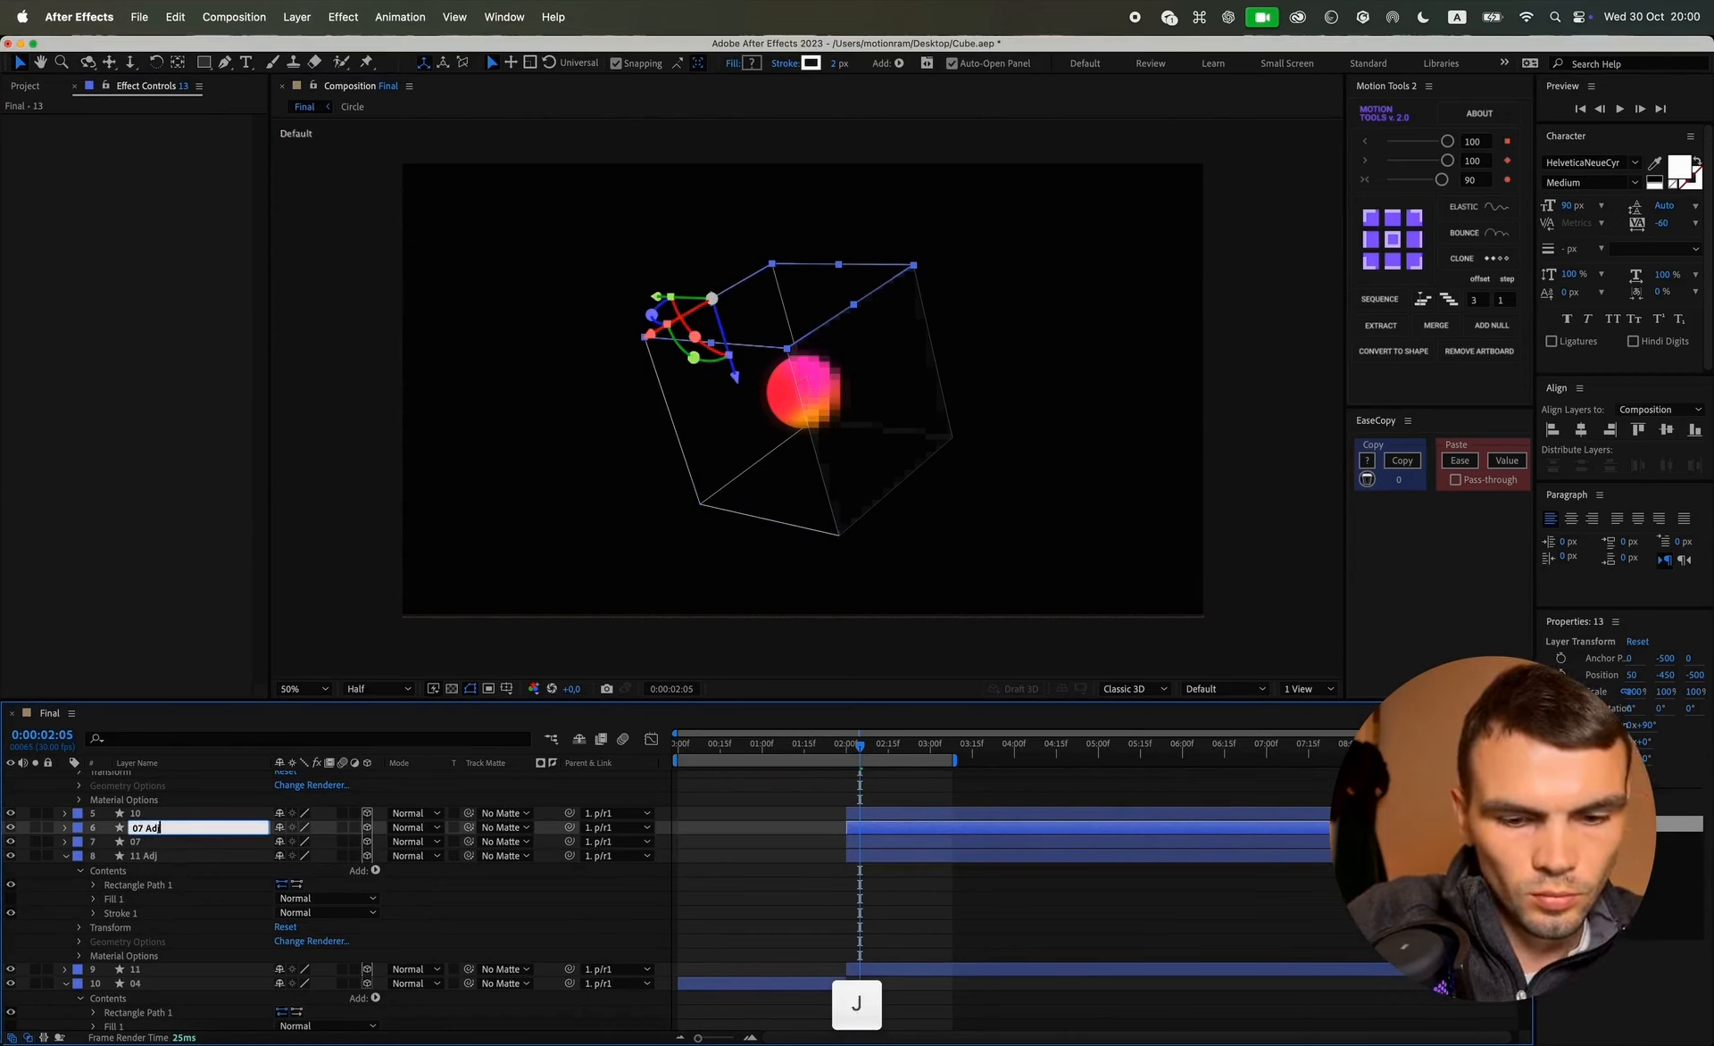
pyautogui.press('Return')
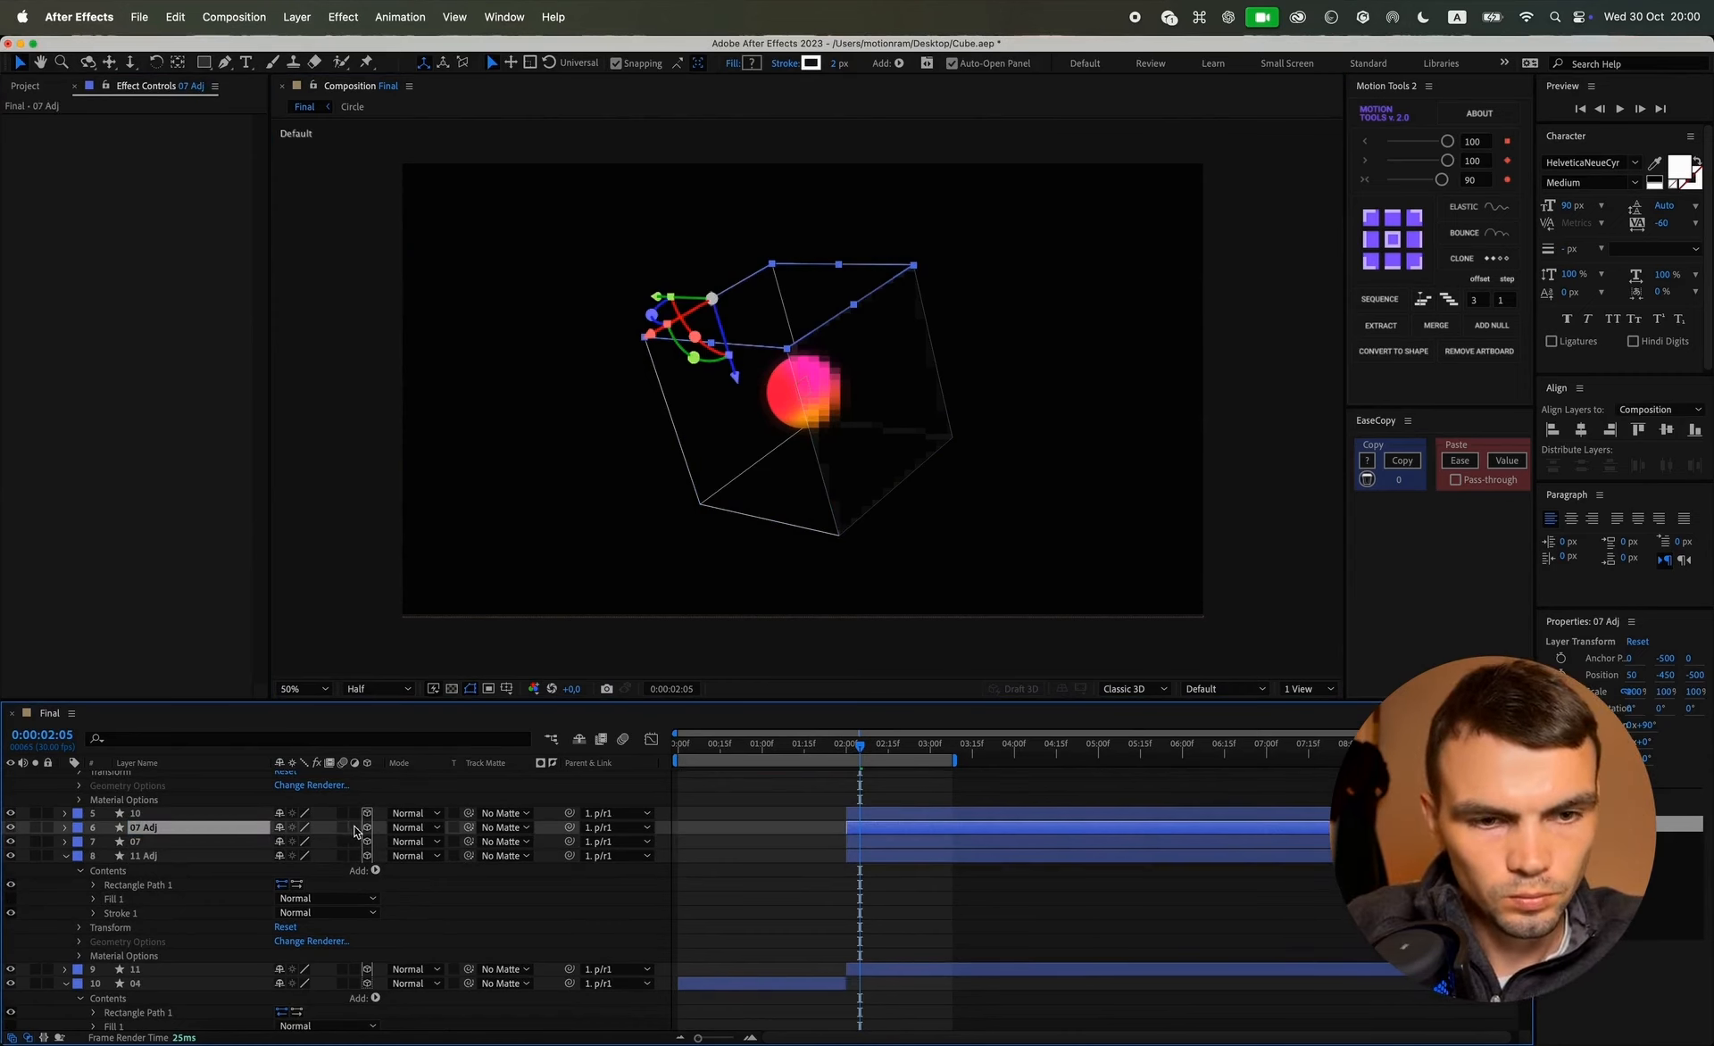
# Step: Turn 07 Adj into an adjustment layer, add a fill to its shape and view the cube at 0:00:02:08
pyautogui.click(898, 63)
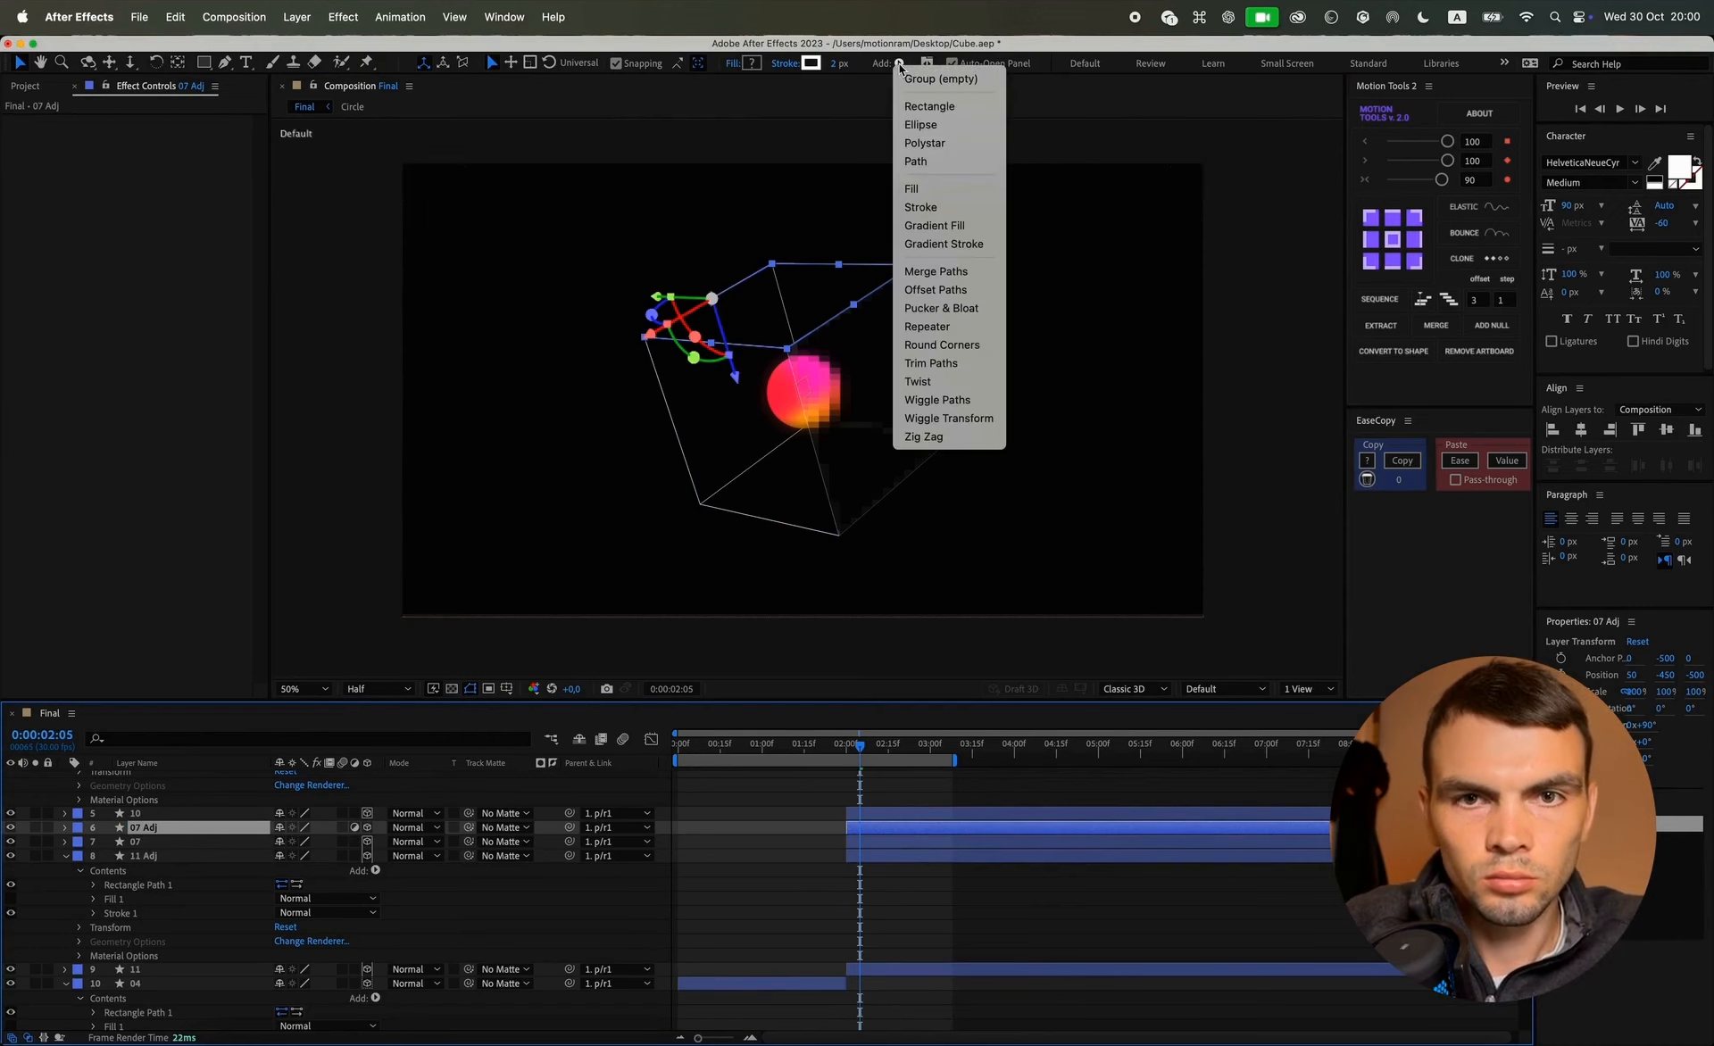
pyautogui.click(936, 189)
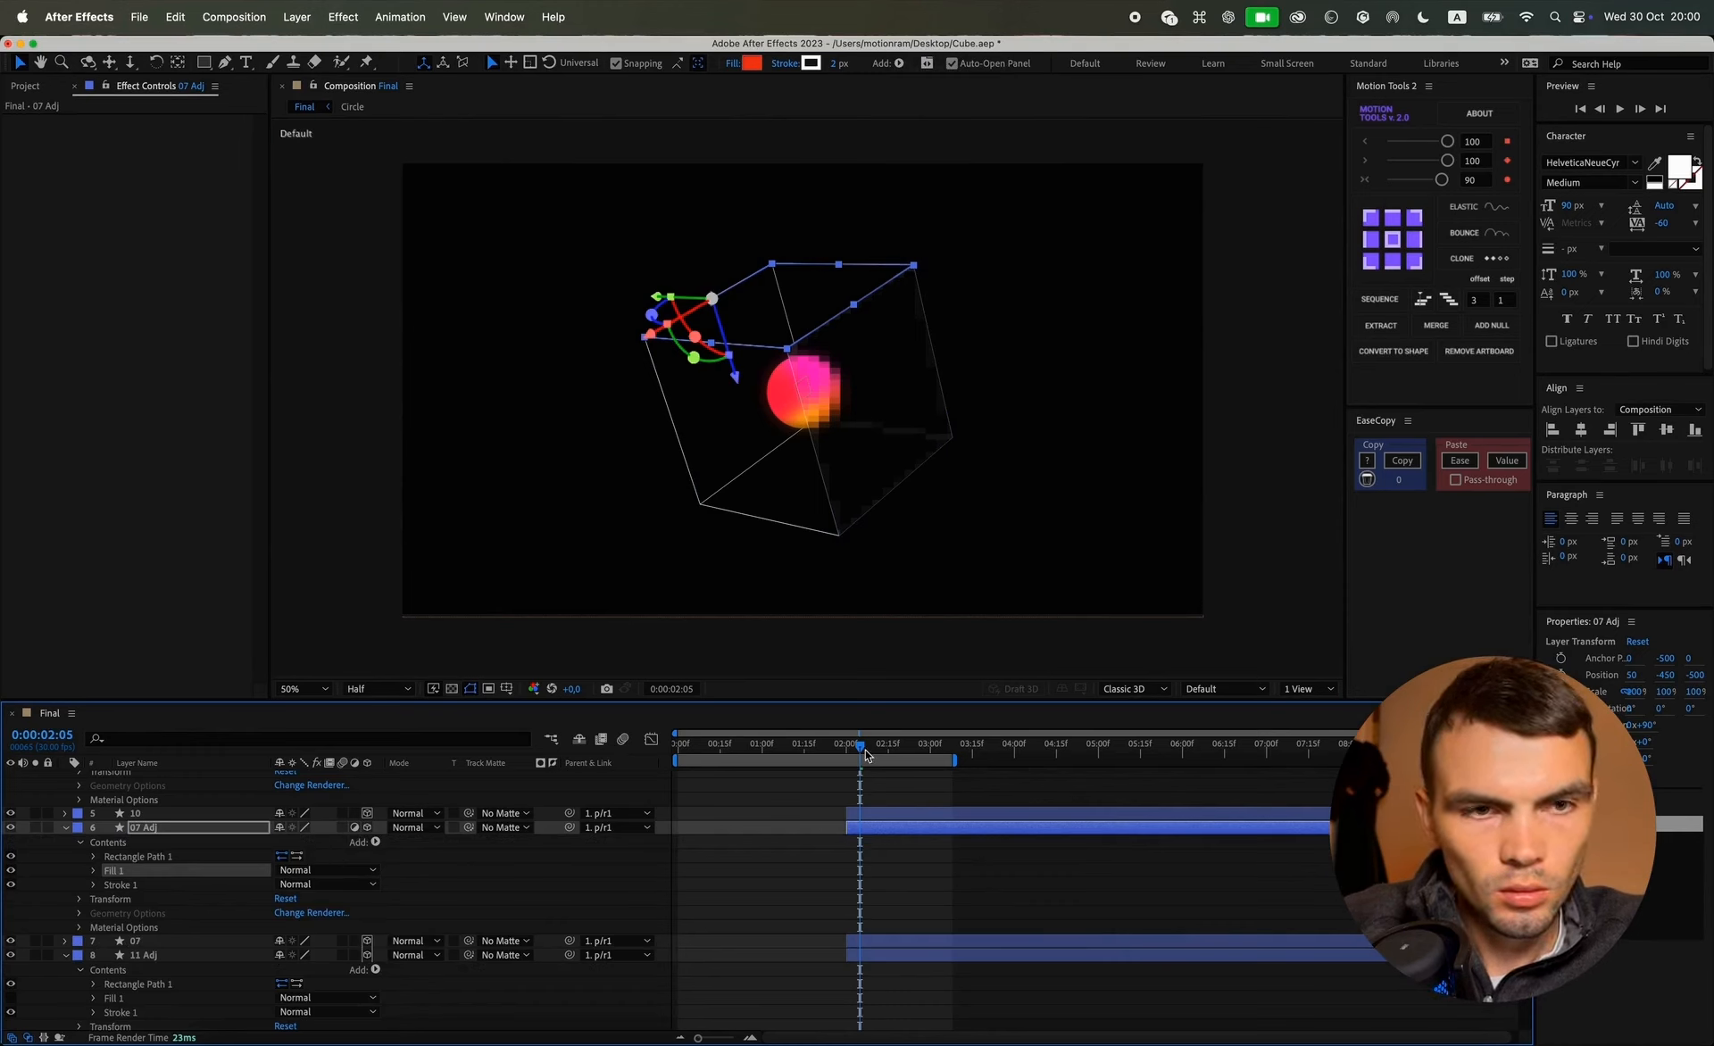
pyautogui.moveTo(865, 755); pyautogui.dragTo(874, 755)
# Step: Apply Gaussian Blur (Legacy) to 07 Adj with a Blurriness of 20 and check the result around 0:00:02:06
pyautogui.hotkey('ctrl', 'space')
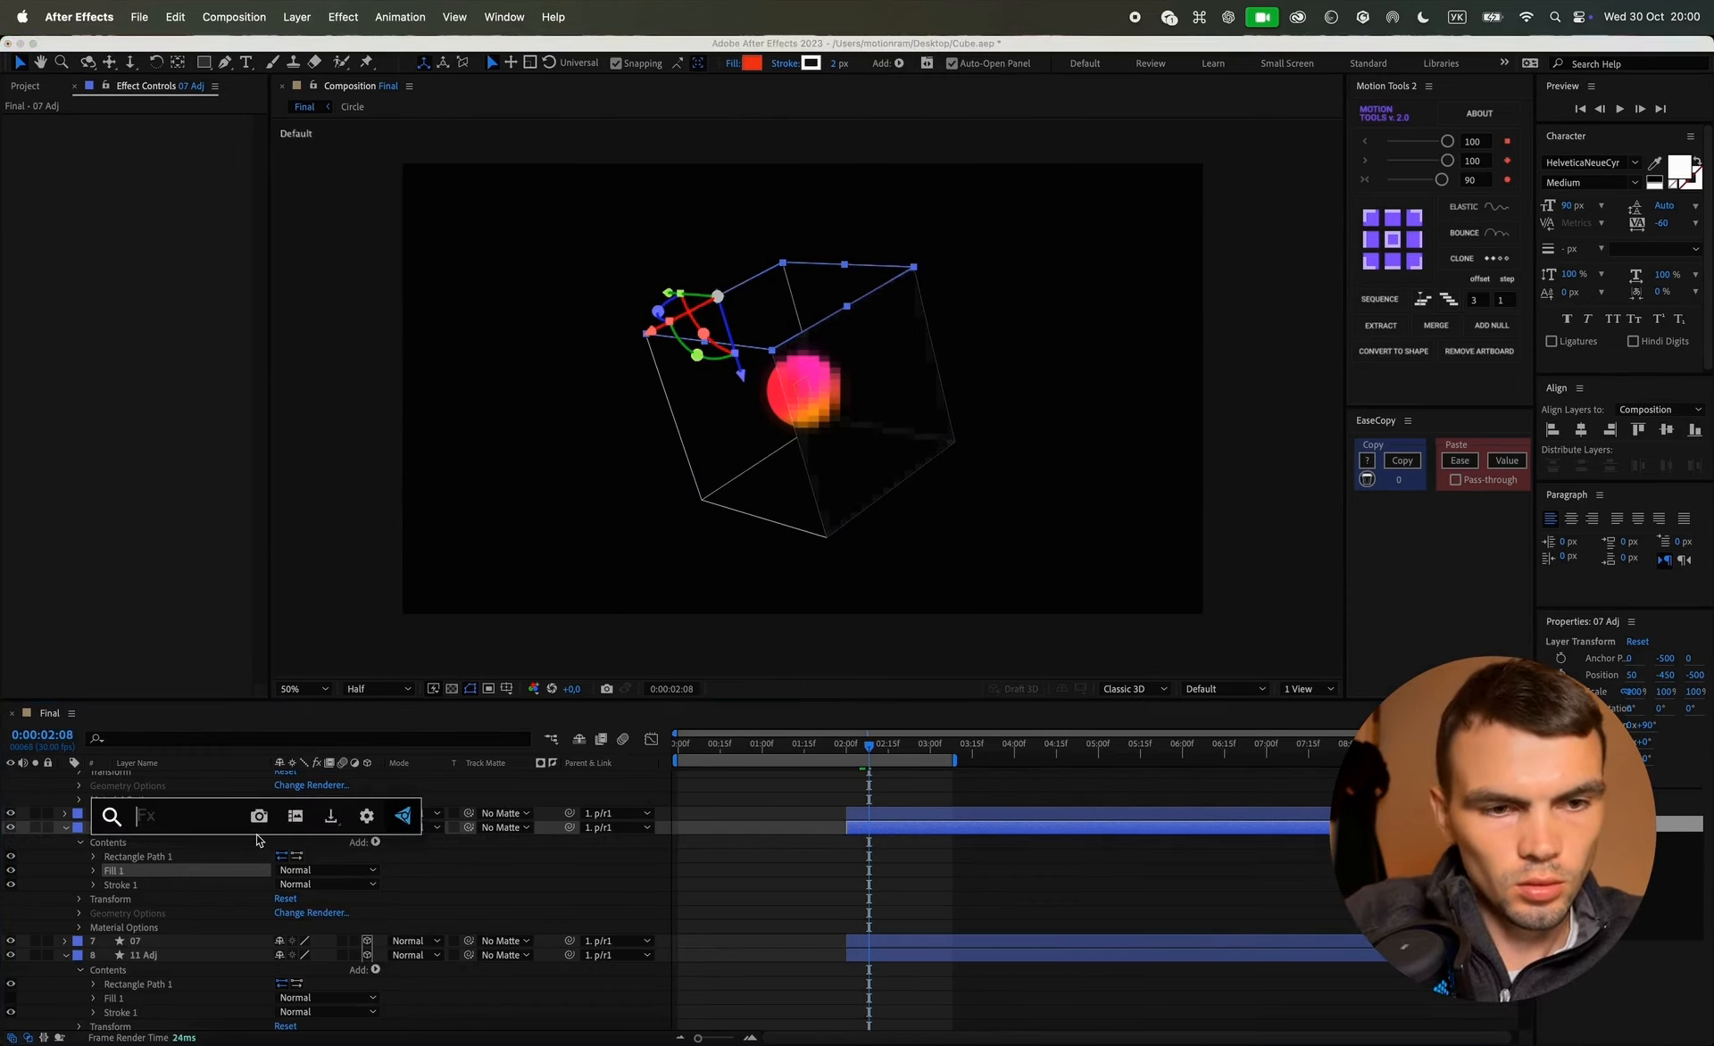
pyautogui.write('Blur')
pyautogui.press('Return')
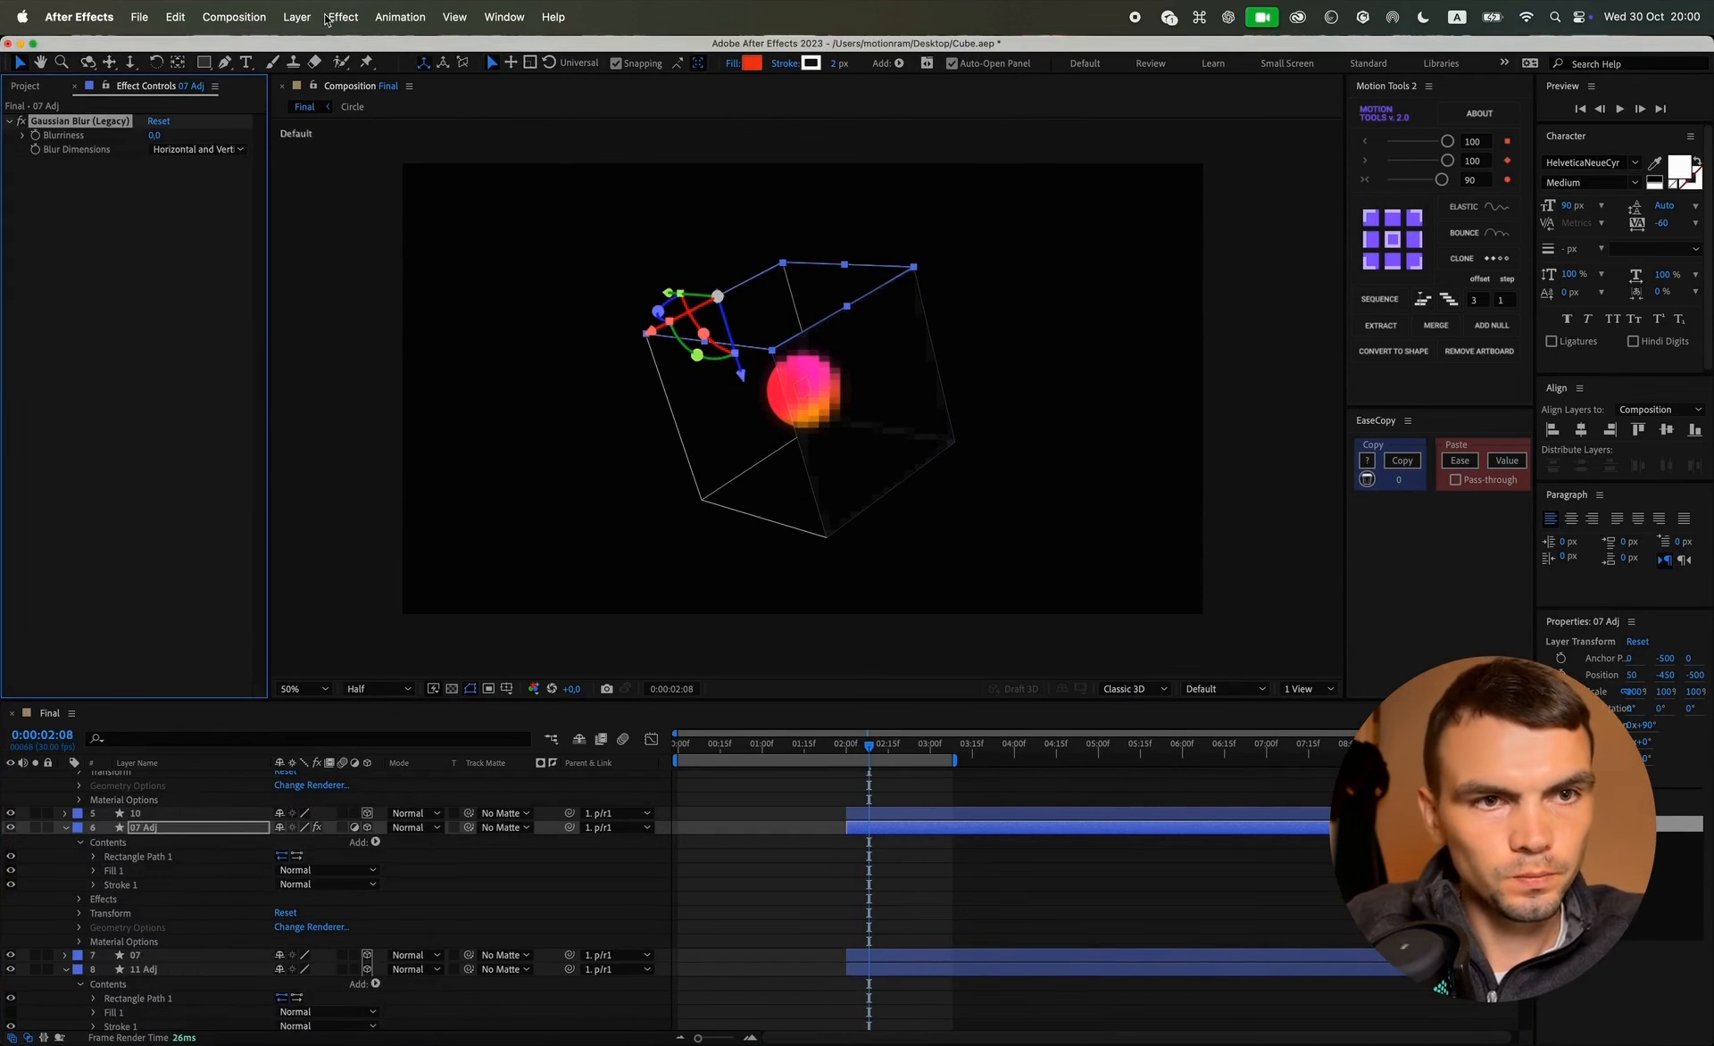
pyautogui.write('20')
pyautogui.press('Return')
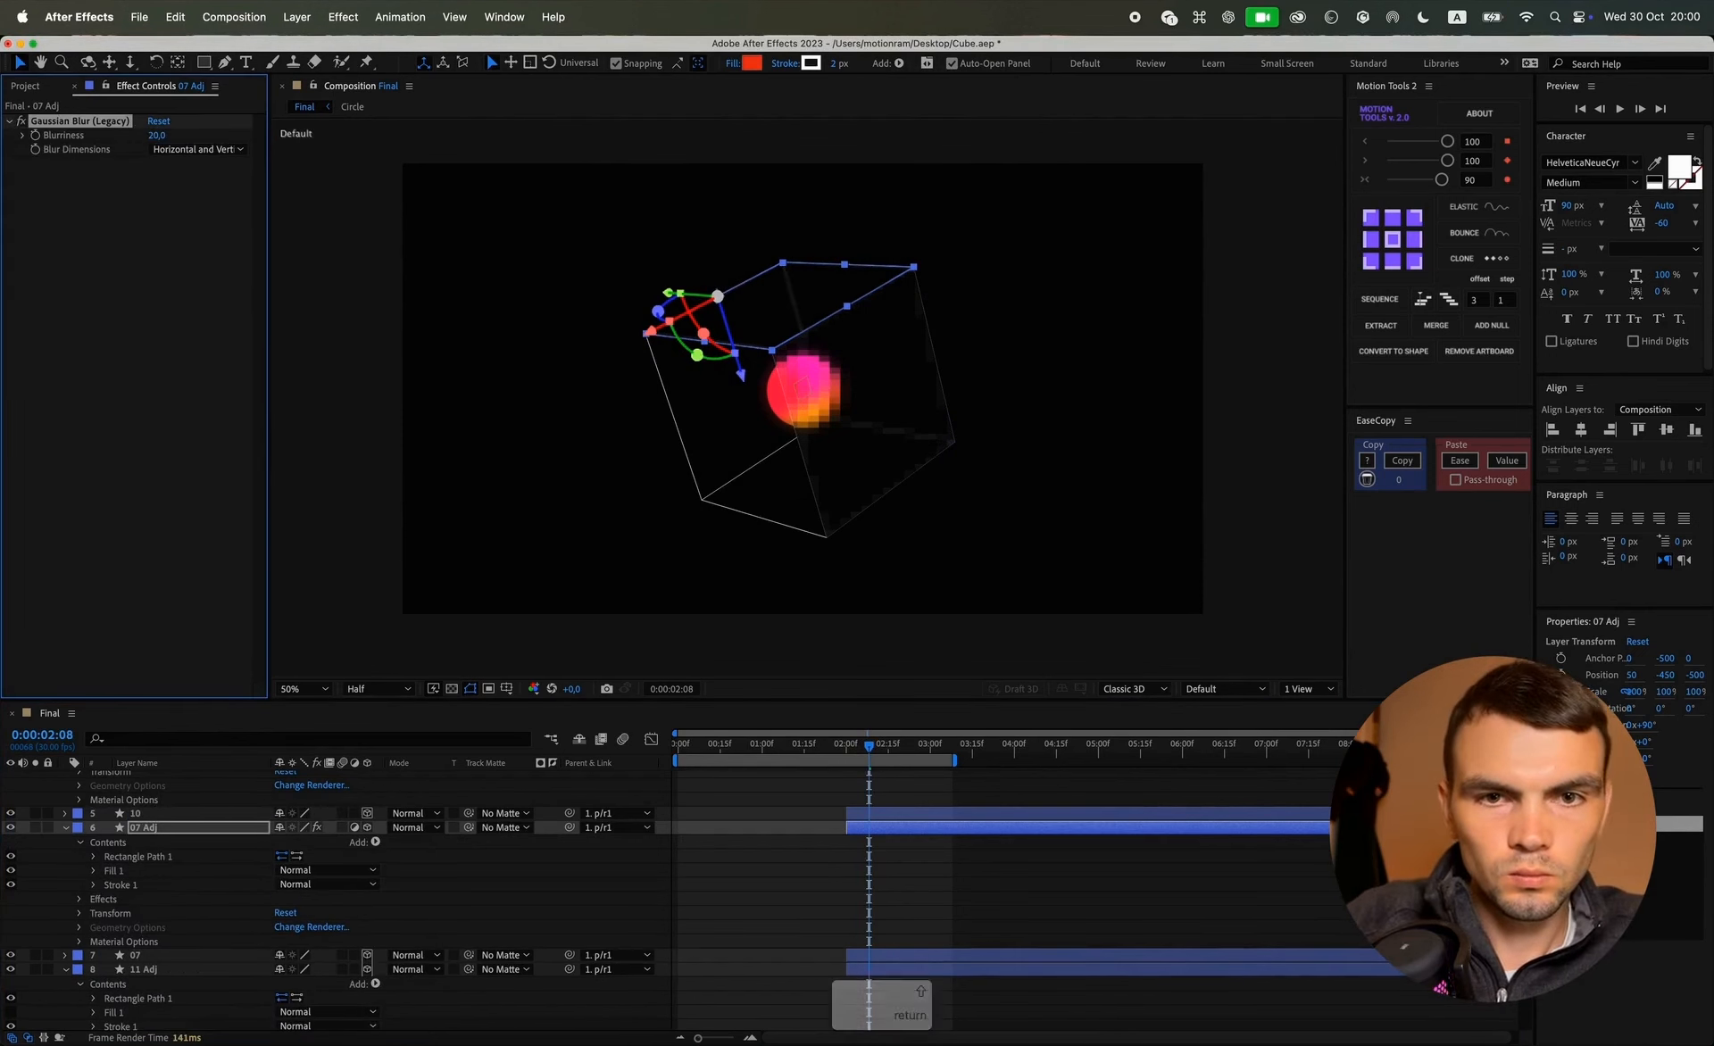
pyautogui.click(896, 857)
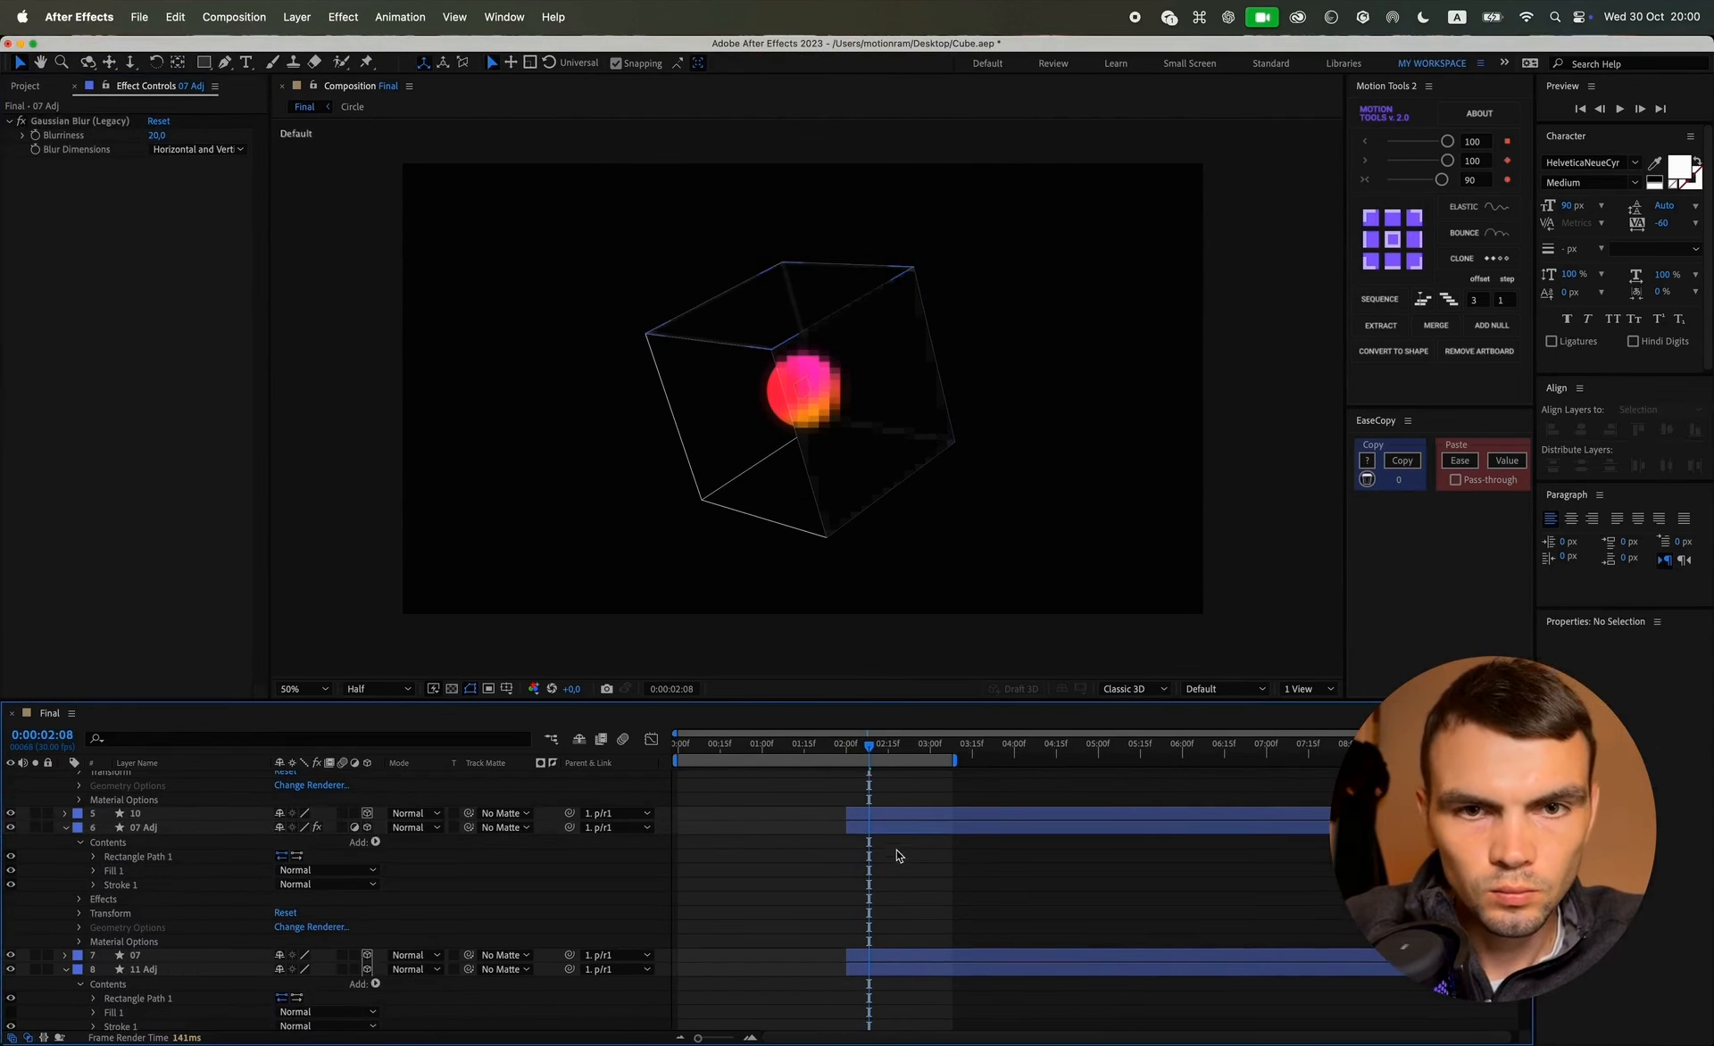
pyautogui.moveTo(870, 748)
pyautogui.mouseDown()
pyautogui.moveTo(723, 748)
pyautogui.moveTo(884, 749)
pyautogui.moveTo(839, 753)
pyautogui.moveTo(868, 750)
pyautogui.mouseUp()
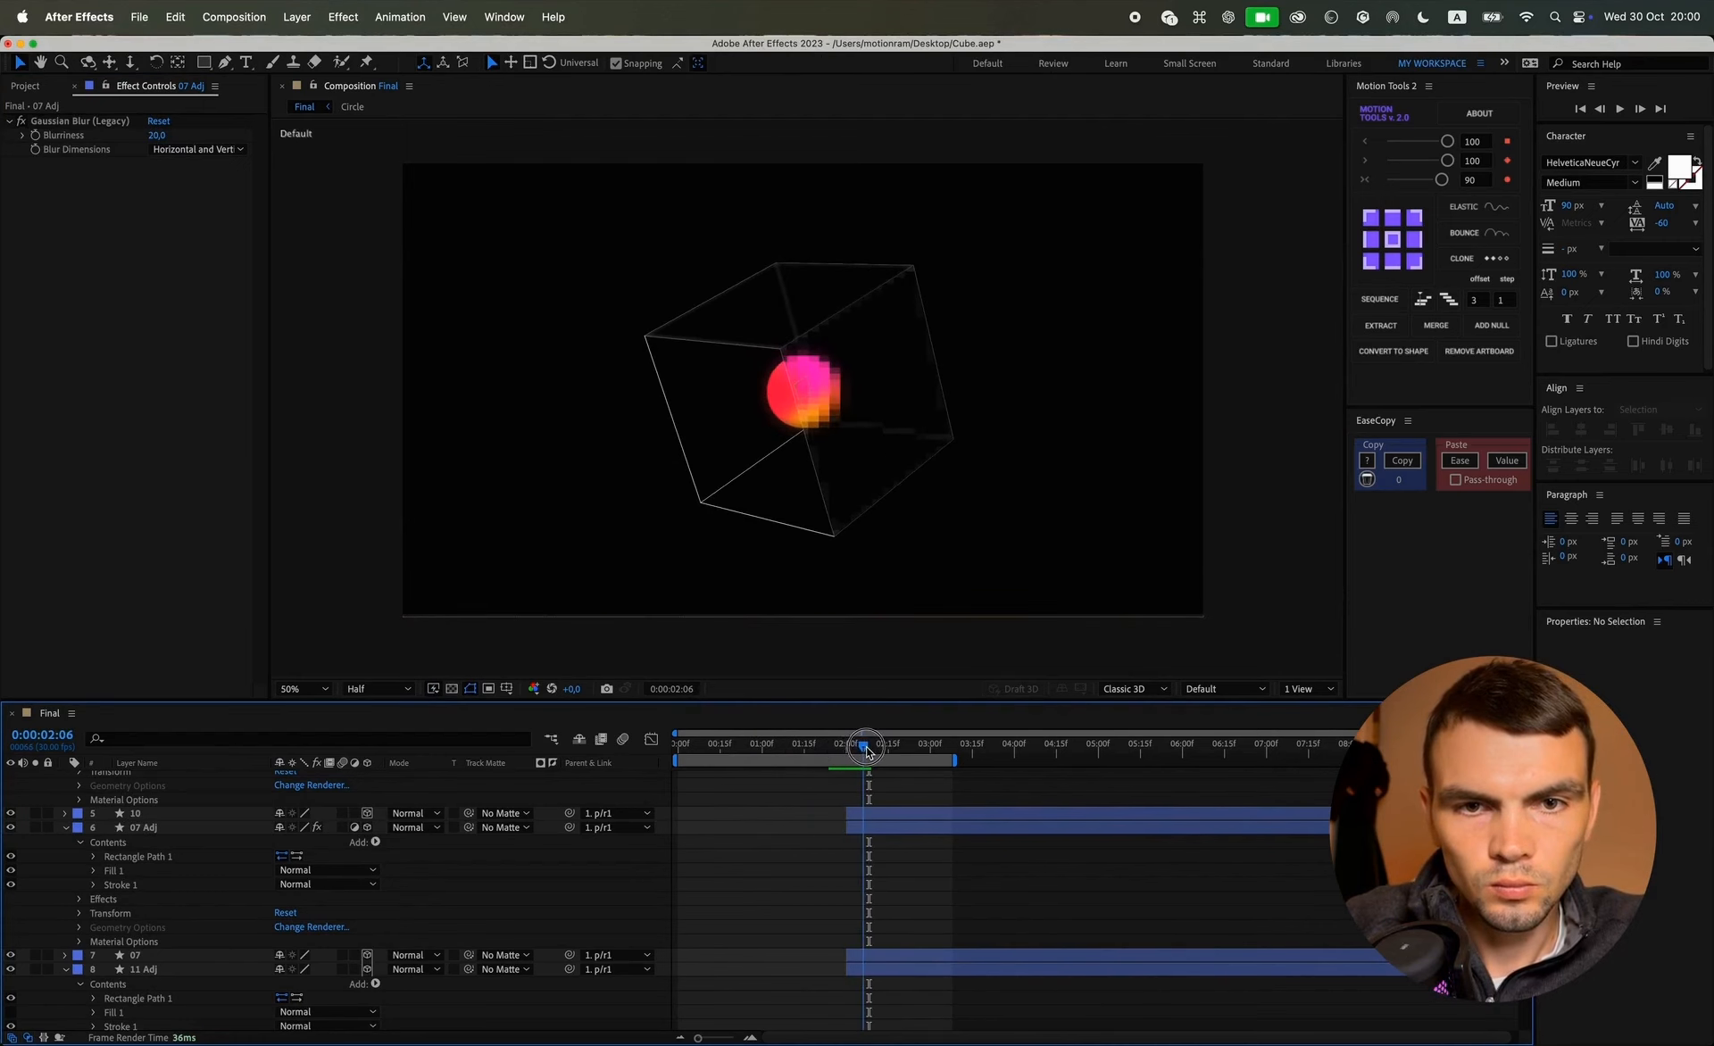
# Step: Set the rotation keyframes of p/r1 at 0:00:03:00 to X 29° and Y 147°, and save the project
pyautogui.scroll(5, 852, 857)
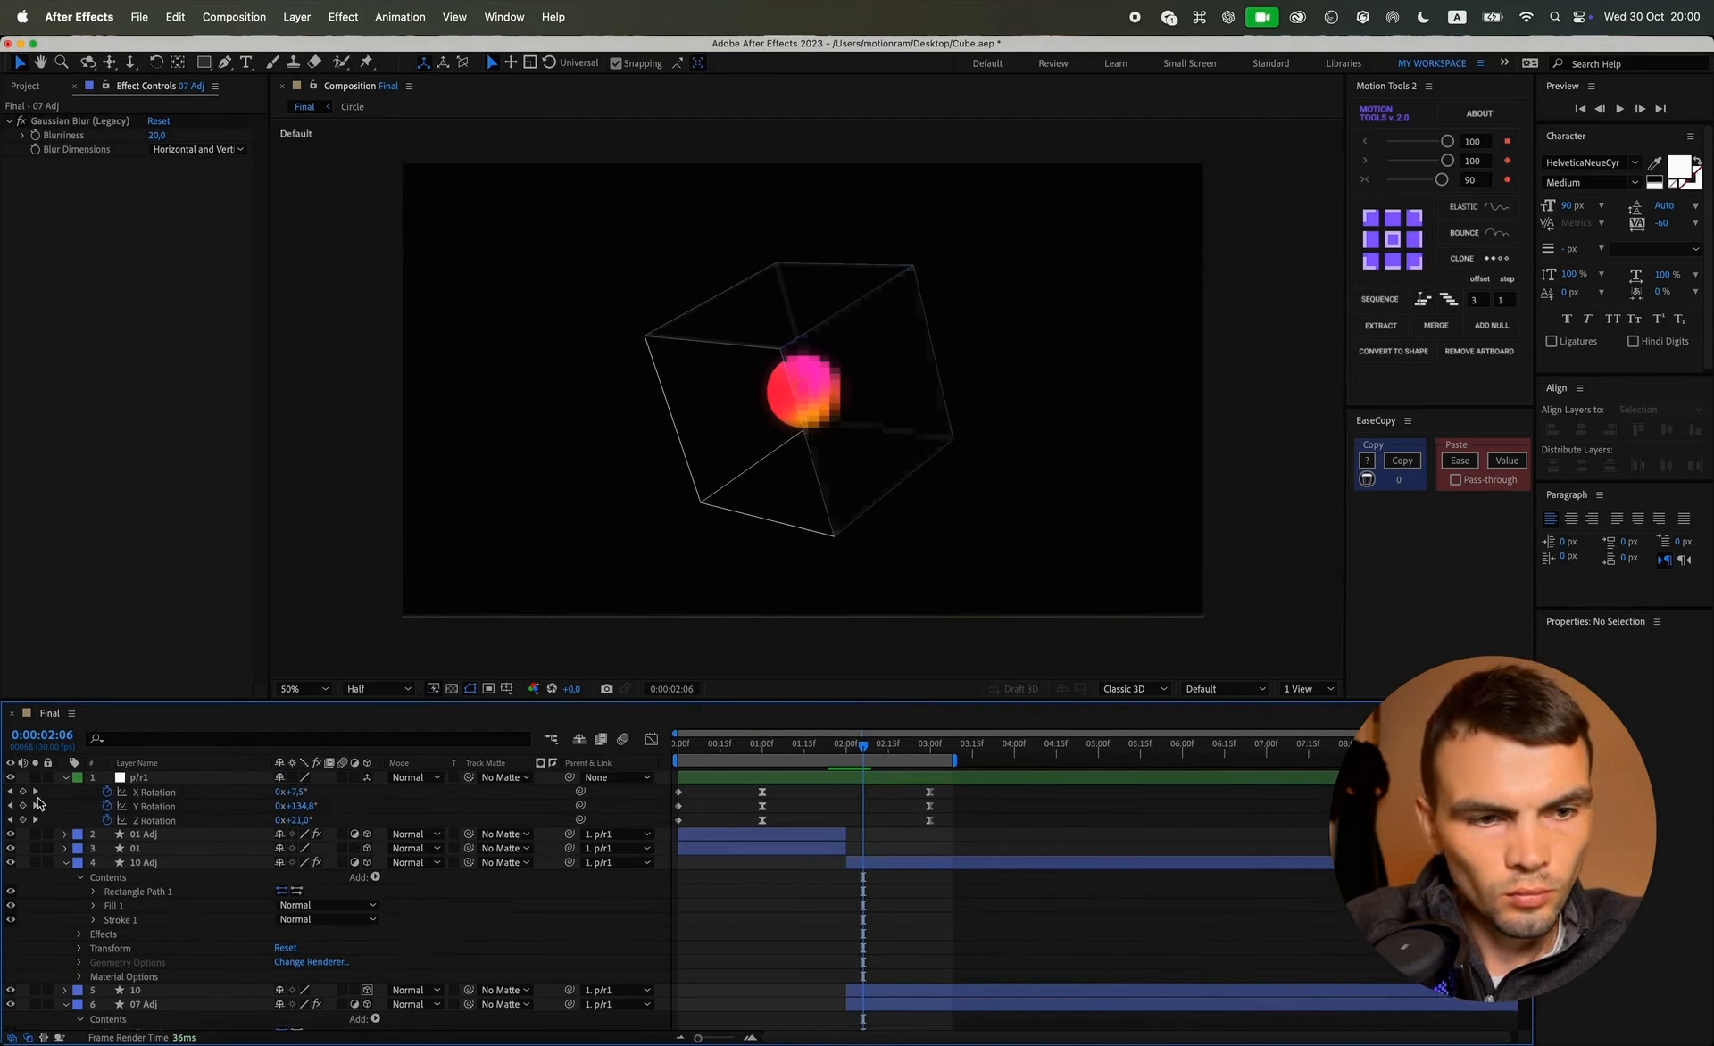
pyautogui.click(35, 806)
pyautogui.moveTo(292, 808)
pyautogui.mouseDown()
pyautogui.moveTo(308, 821)
pyautogui.moveTo(291, 821)
pyautogui.moveTo(317, 797)
pyautogui.mouseUp()
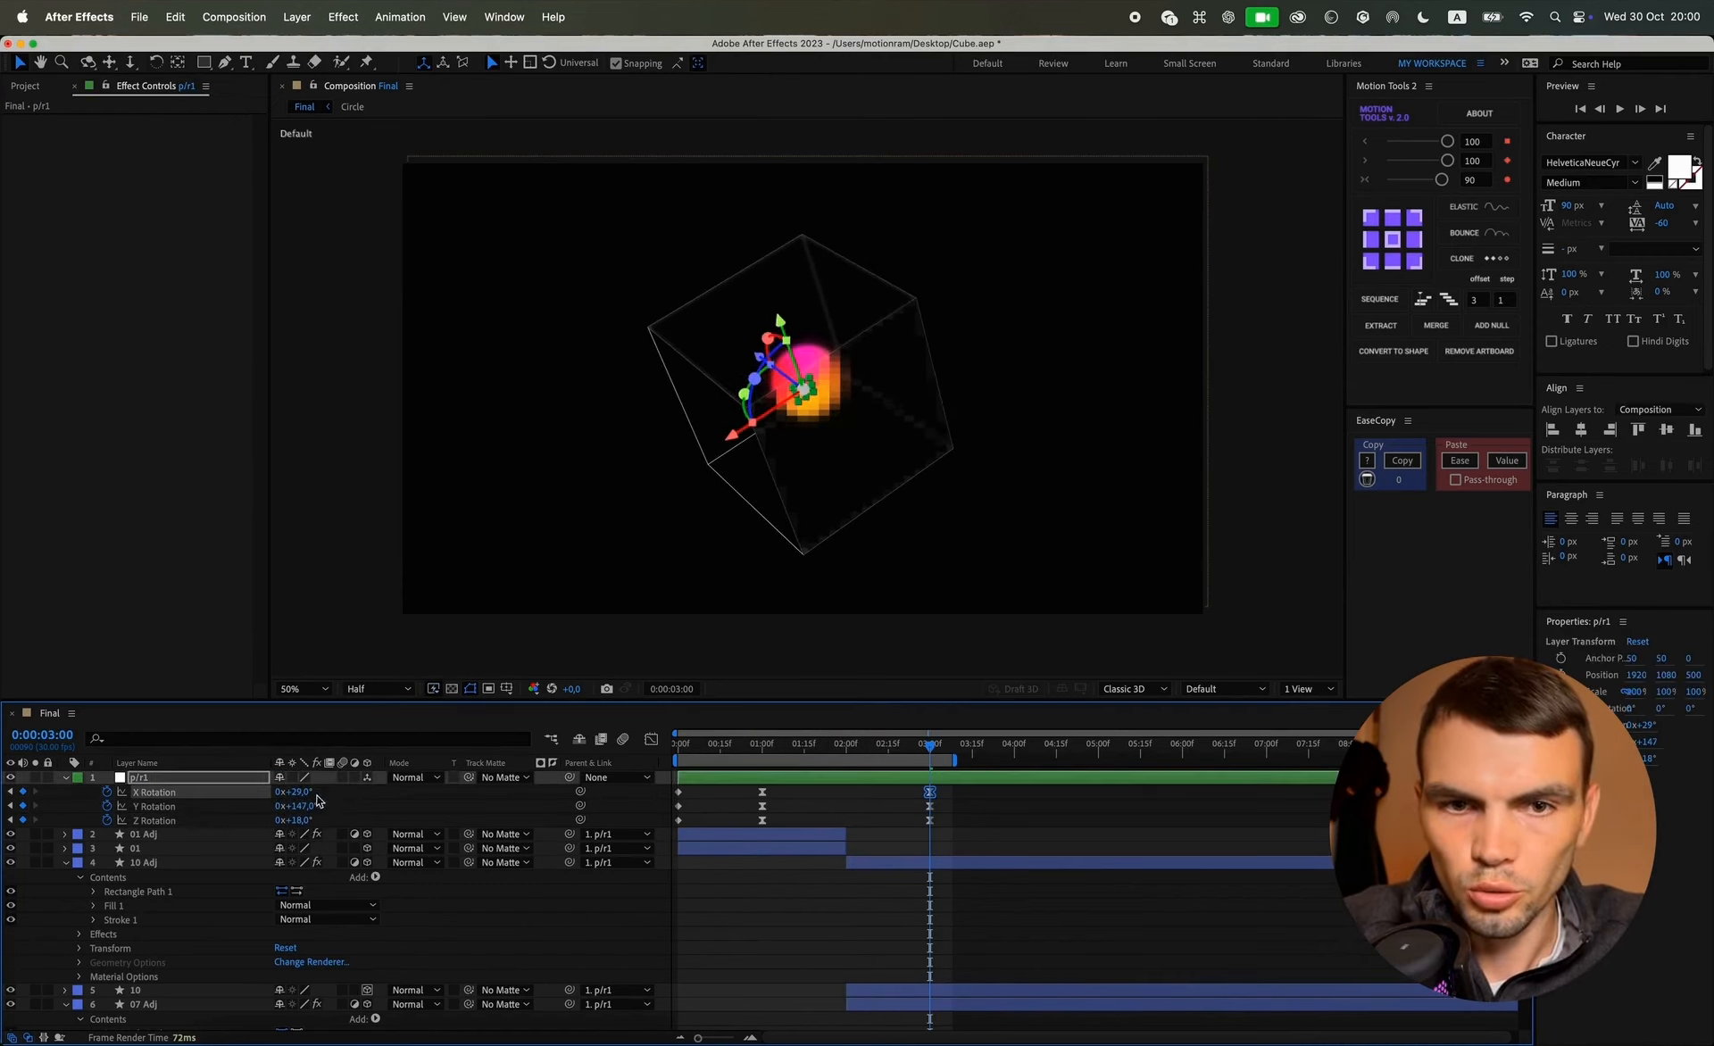
pyautogui.click(850, 806)
pyautogui.press('super+s')
# Step: Preview the cube's rotation from near the start of the composition
pyautogui.moveTo(893, 747); pyautogui.dragTo(686, 747)
pyautogui.press('space')
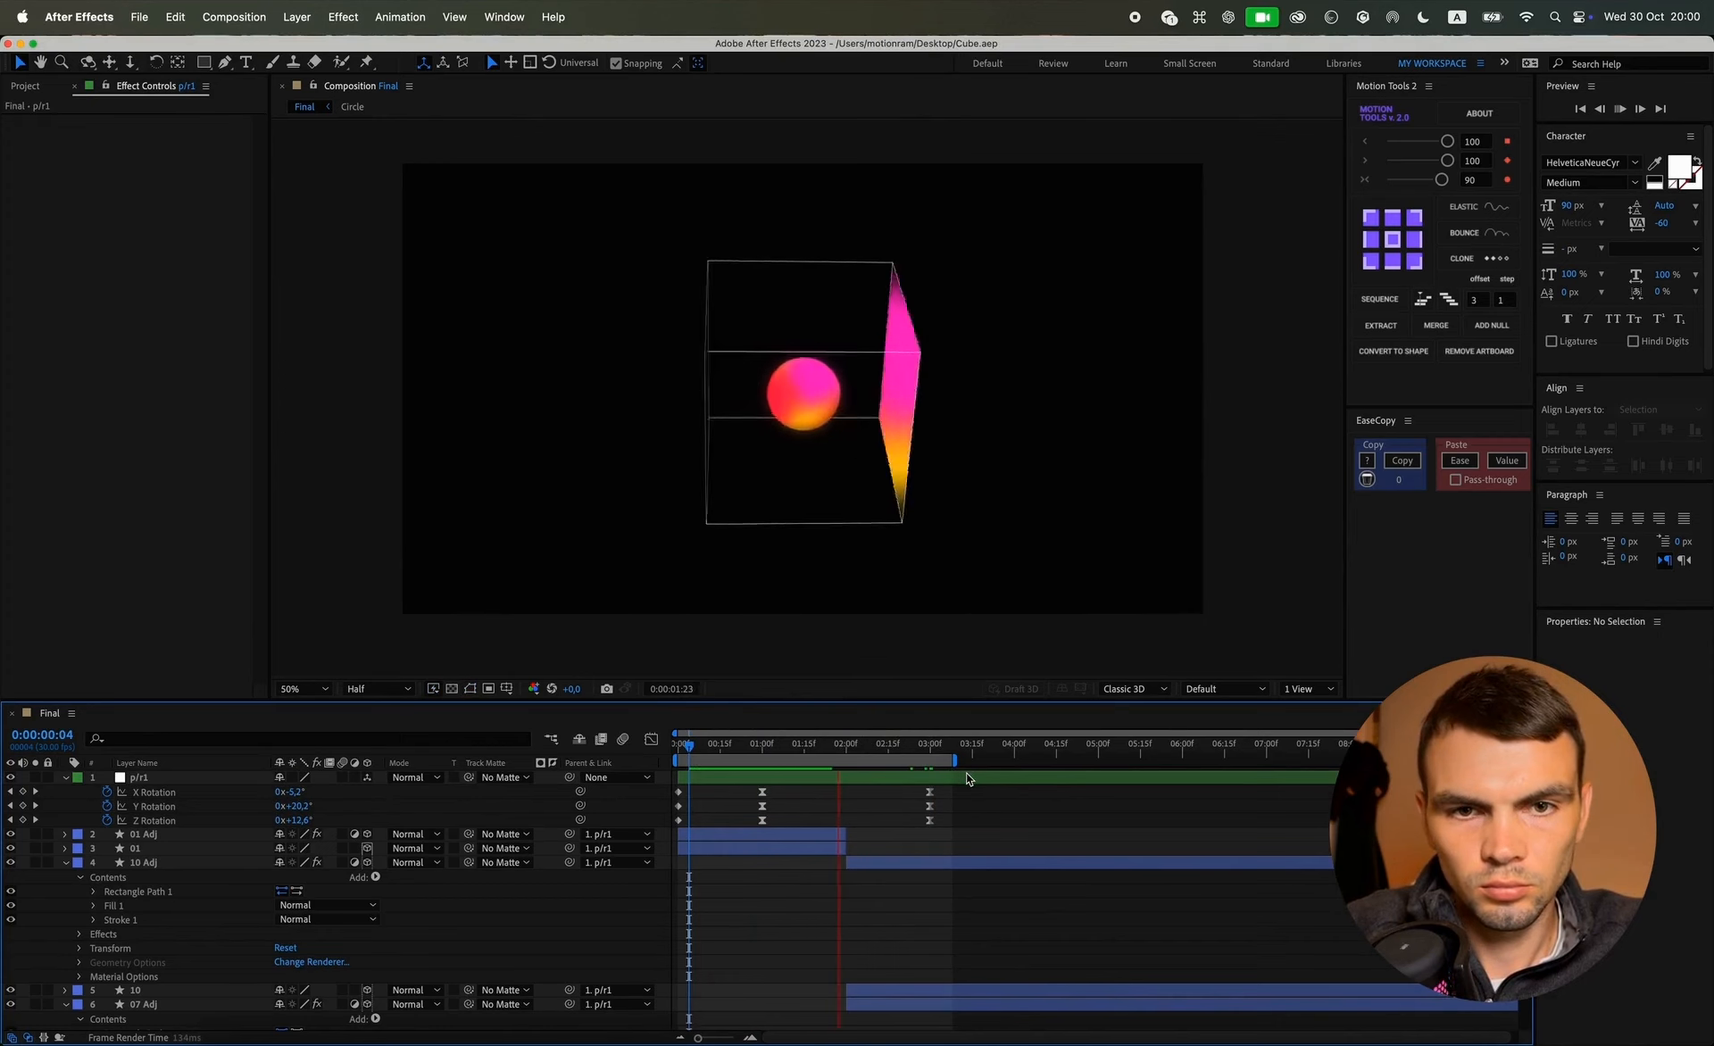
pyautogui.press('space')
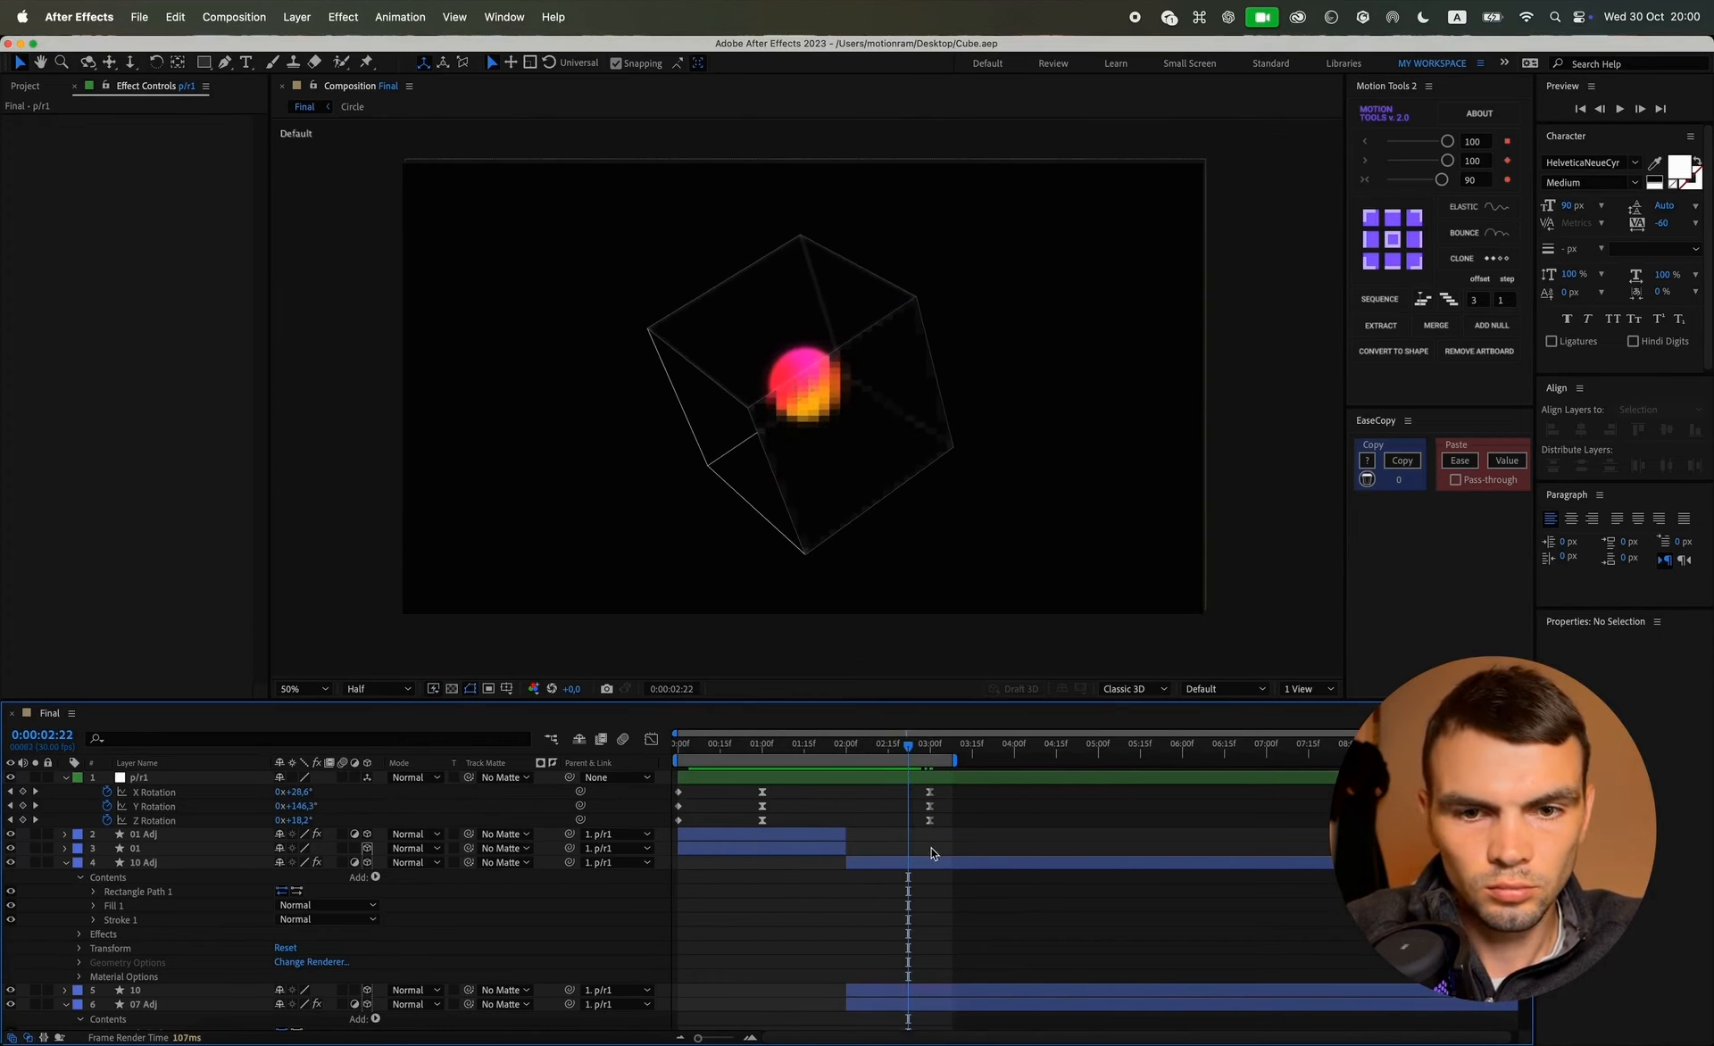
# Step: Set the Gaussian Blur's Blurriness on 07 Adj to 200
pyautogui.scroll(-5, 931, 854)
pyautogui.click(803, 301)
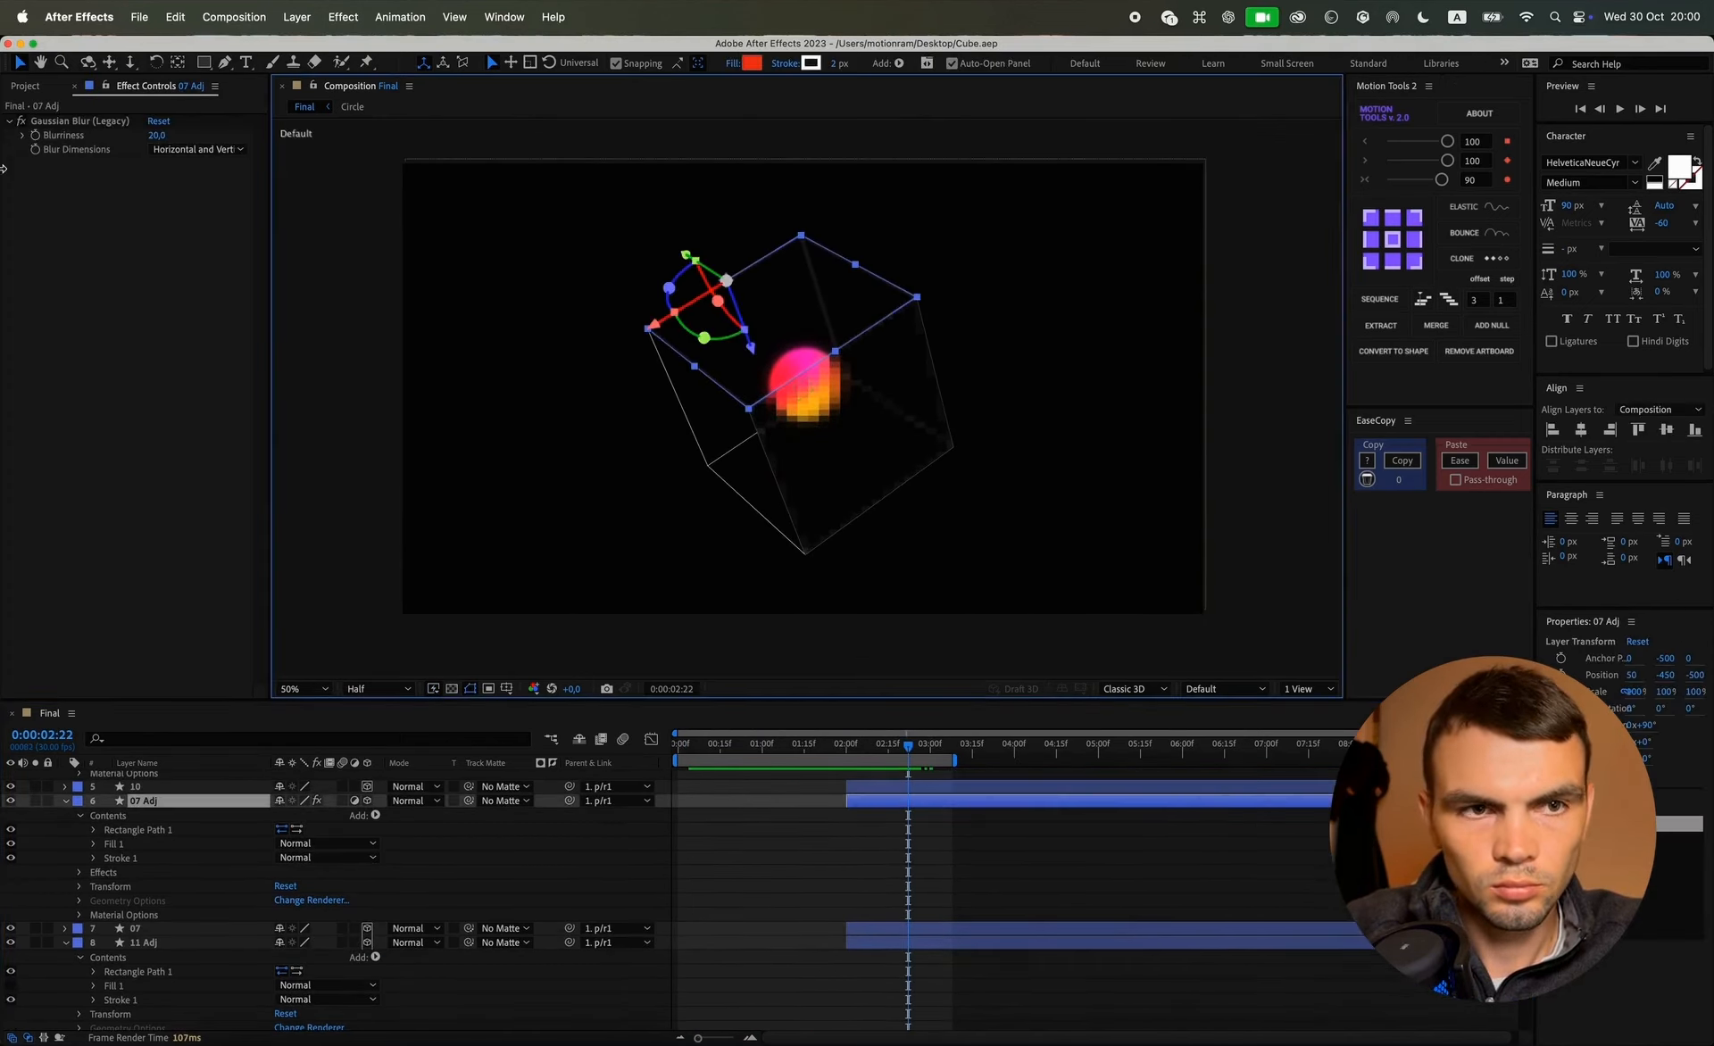
pyautogui.click(154, 135)
pyautogui.write('200')
pyautogui.press('Return')
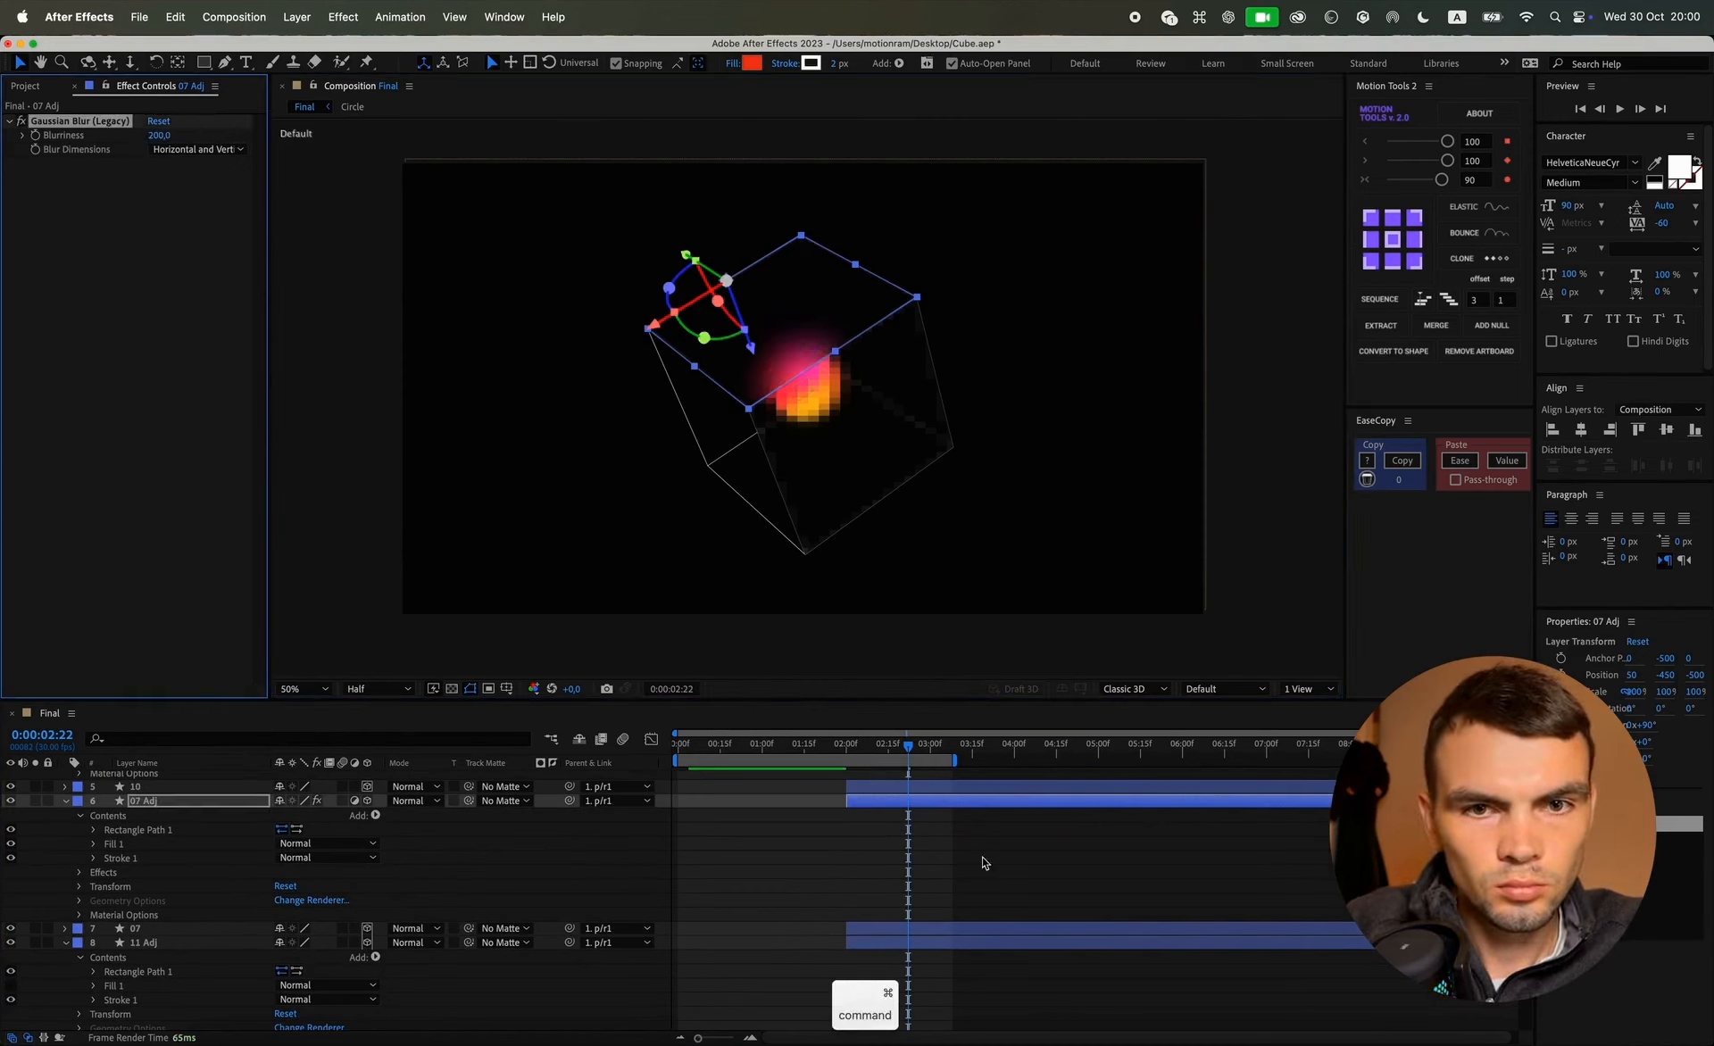
# Step: Find the upper face's layer 02 in the first part of the animation, make it an adjustment layer and add a fill
pyautogui.moveTo(899, 749); pyautogui.dragTo(827, 748)
pyautogui.click(816, 359)
pyautogui.scroll(-5, 778, 866)
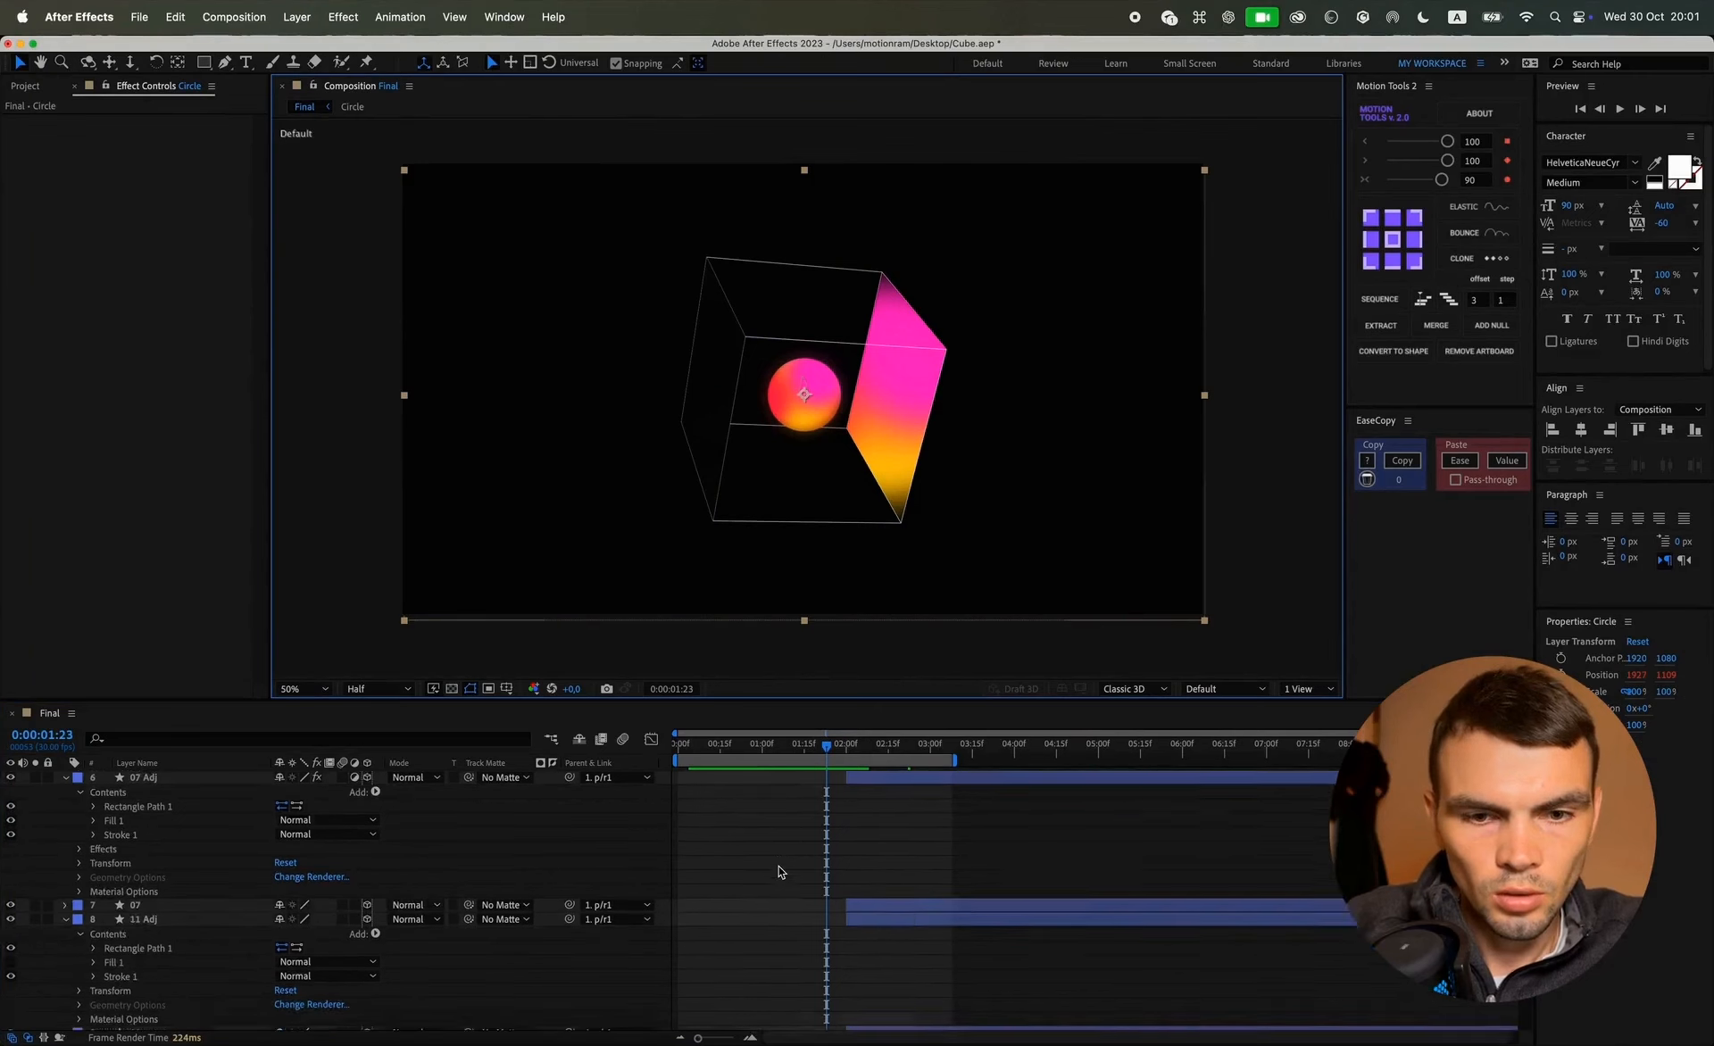
pyautogui.click(796, 800)
pyautogui.click(796, 1000)
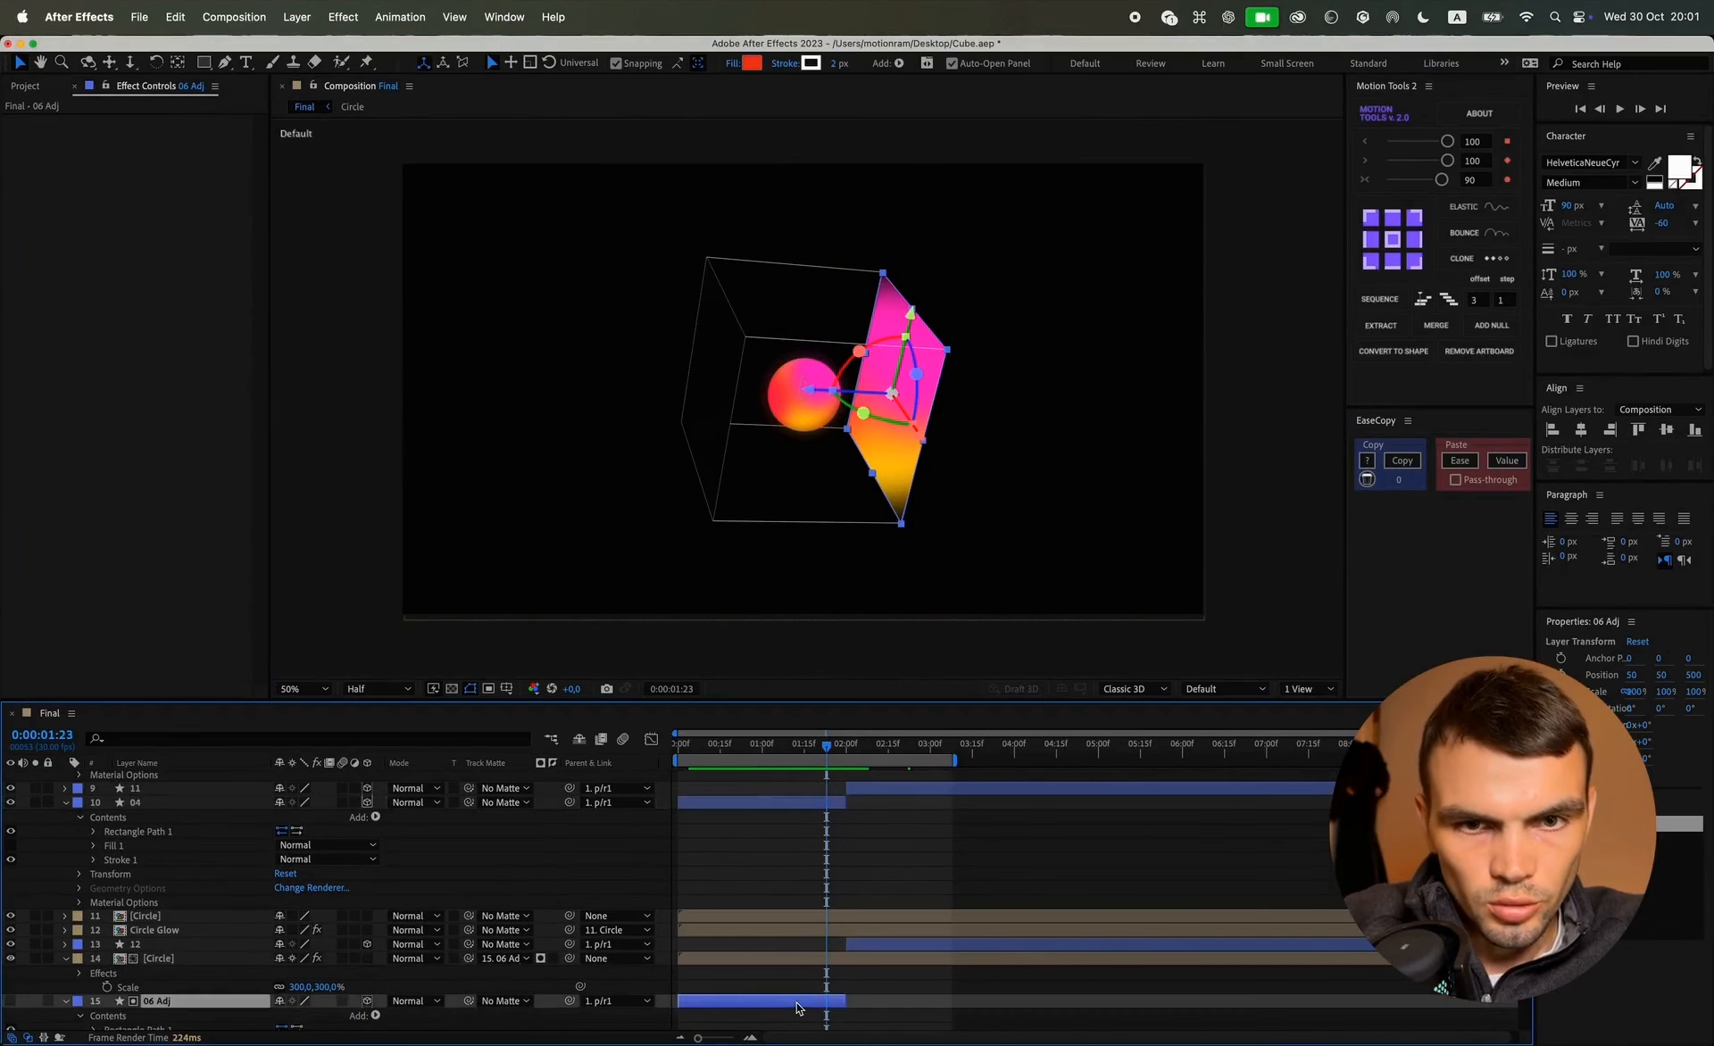
pyautogui.scroll(-4, 799, 974)
pyautogui.click(803, 959)
pyautogui.click(789, 1006)
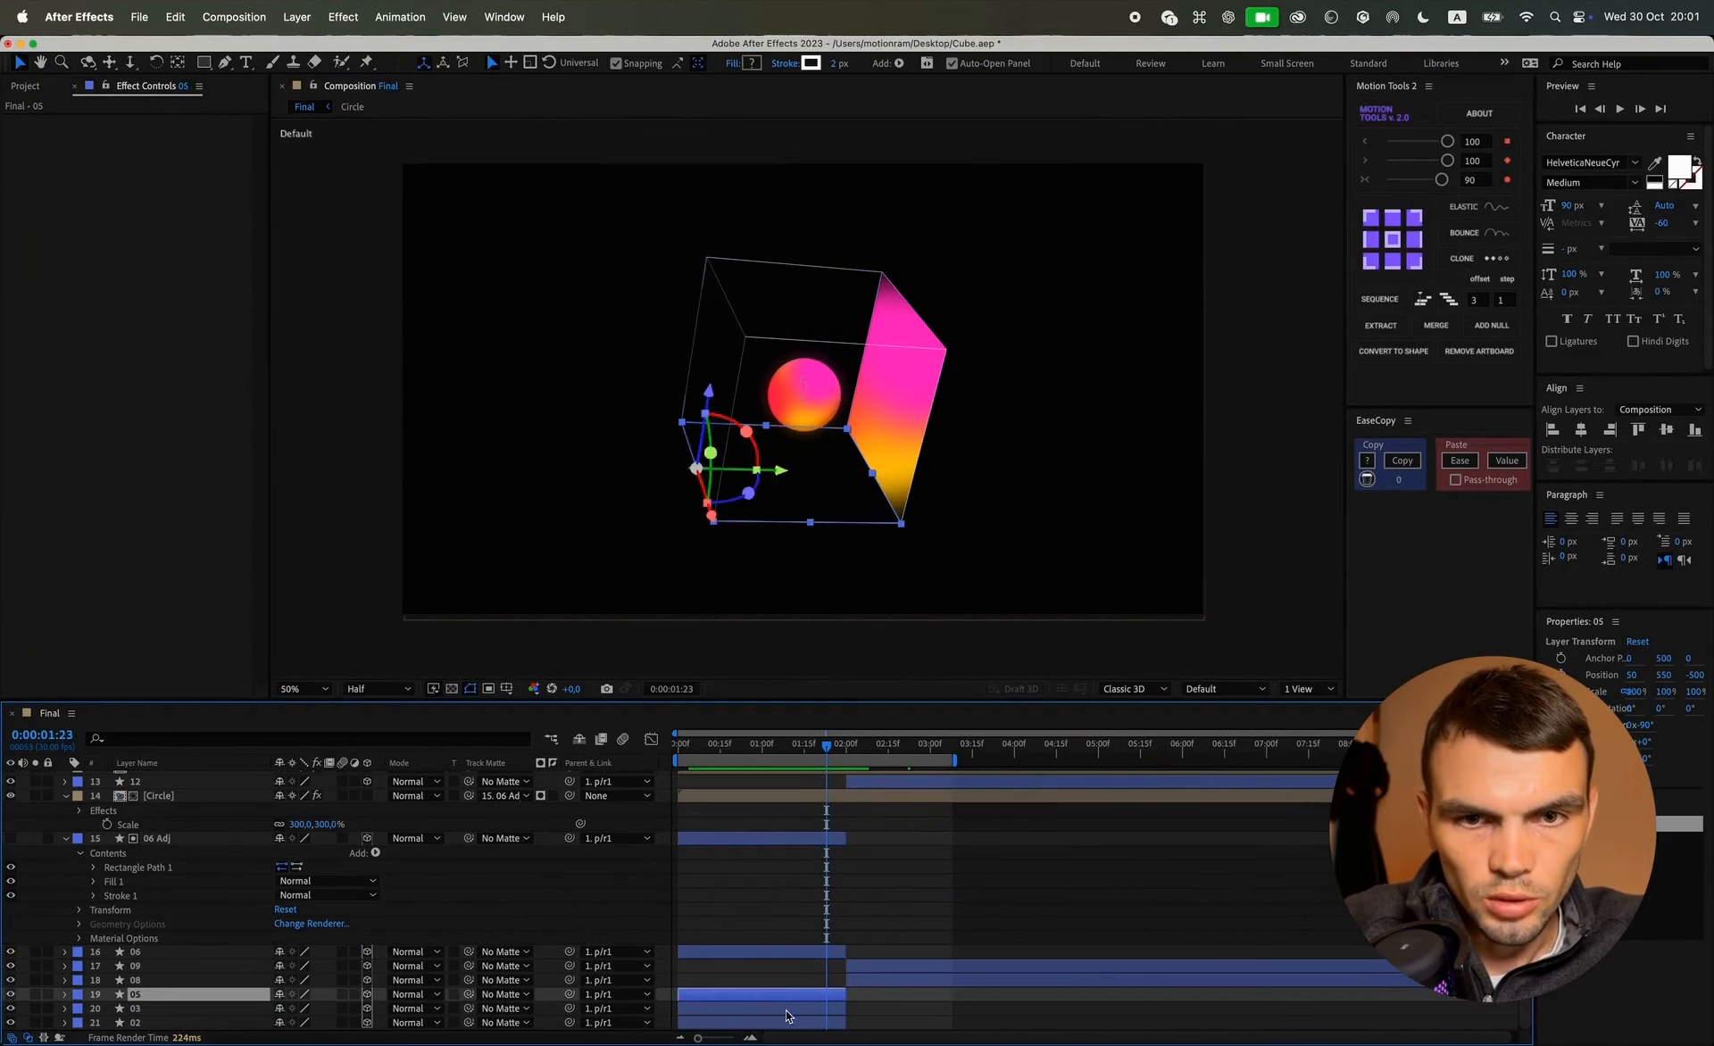
pyautogui.click(899, 63)
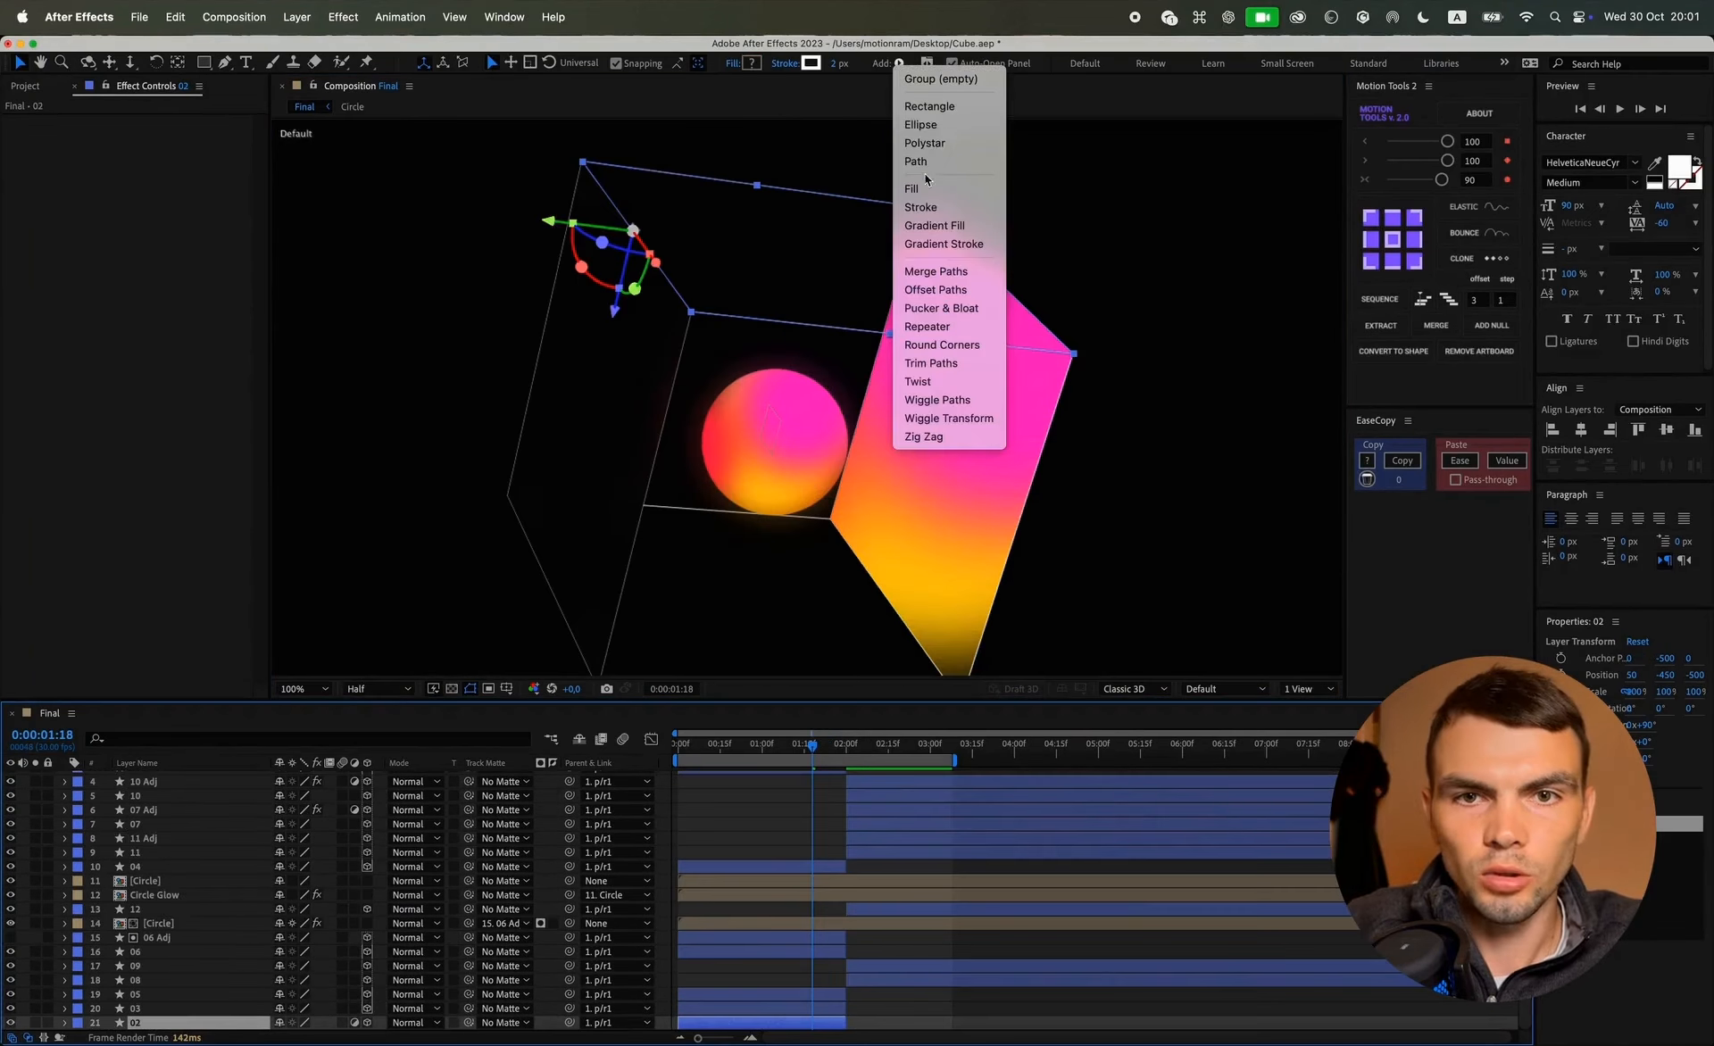
pyautogui.click(920, 188)
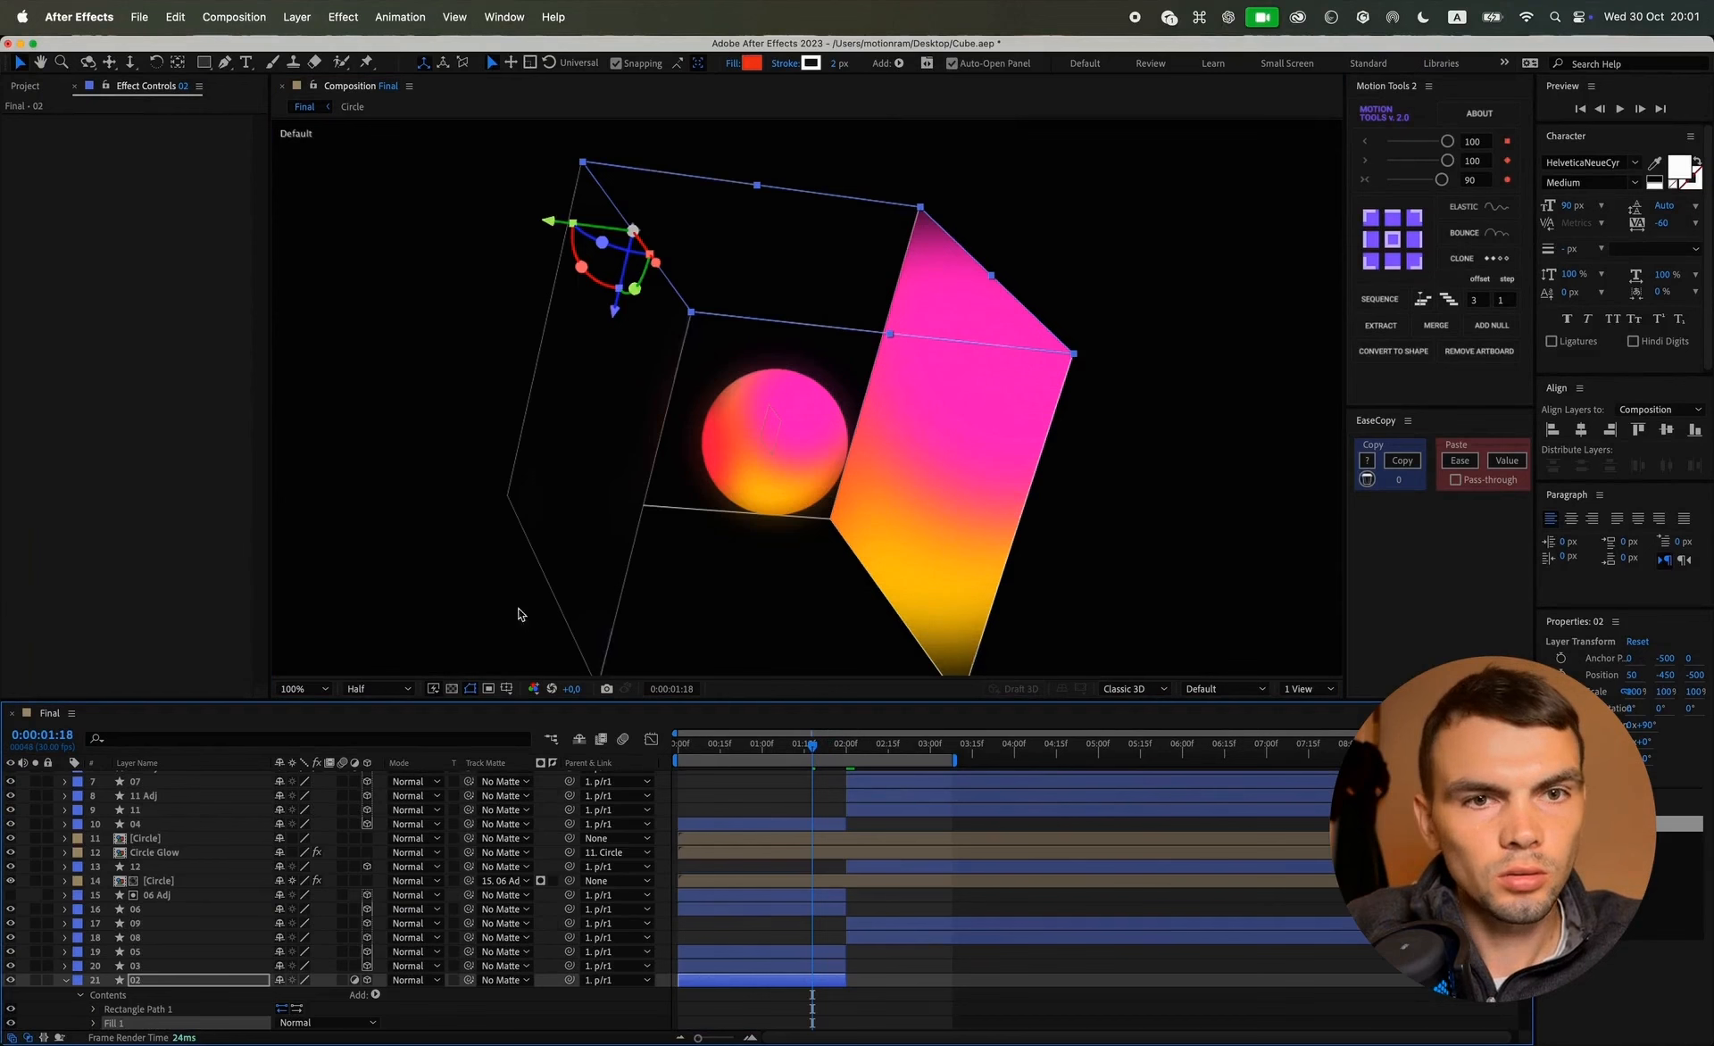
# Step: Apply Gaussian Blur (Legacy) to layer 02 with a Blurriness of 200 and check the face up to 0:00:01:29
pyautogui.hotkey('ctrl', 'space')
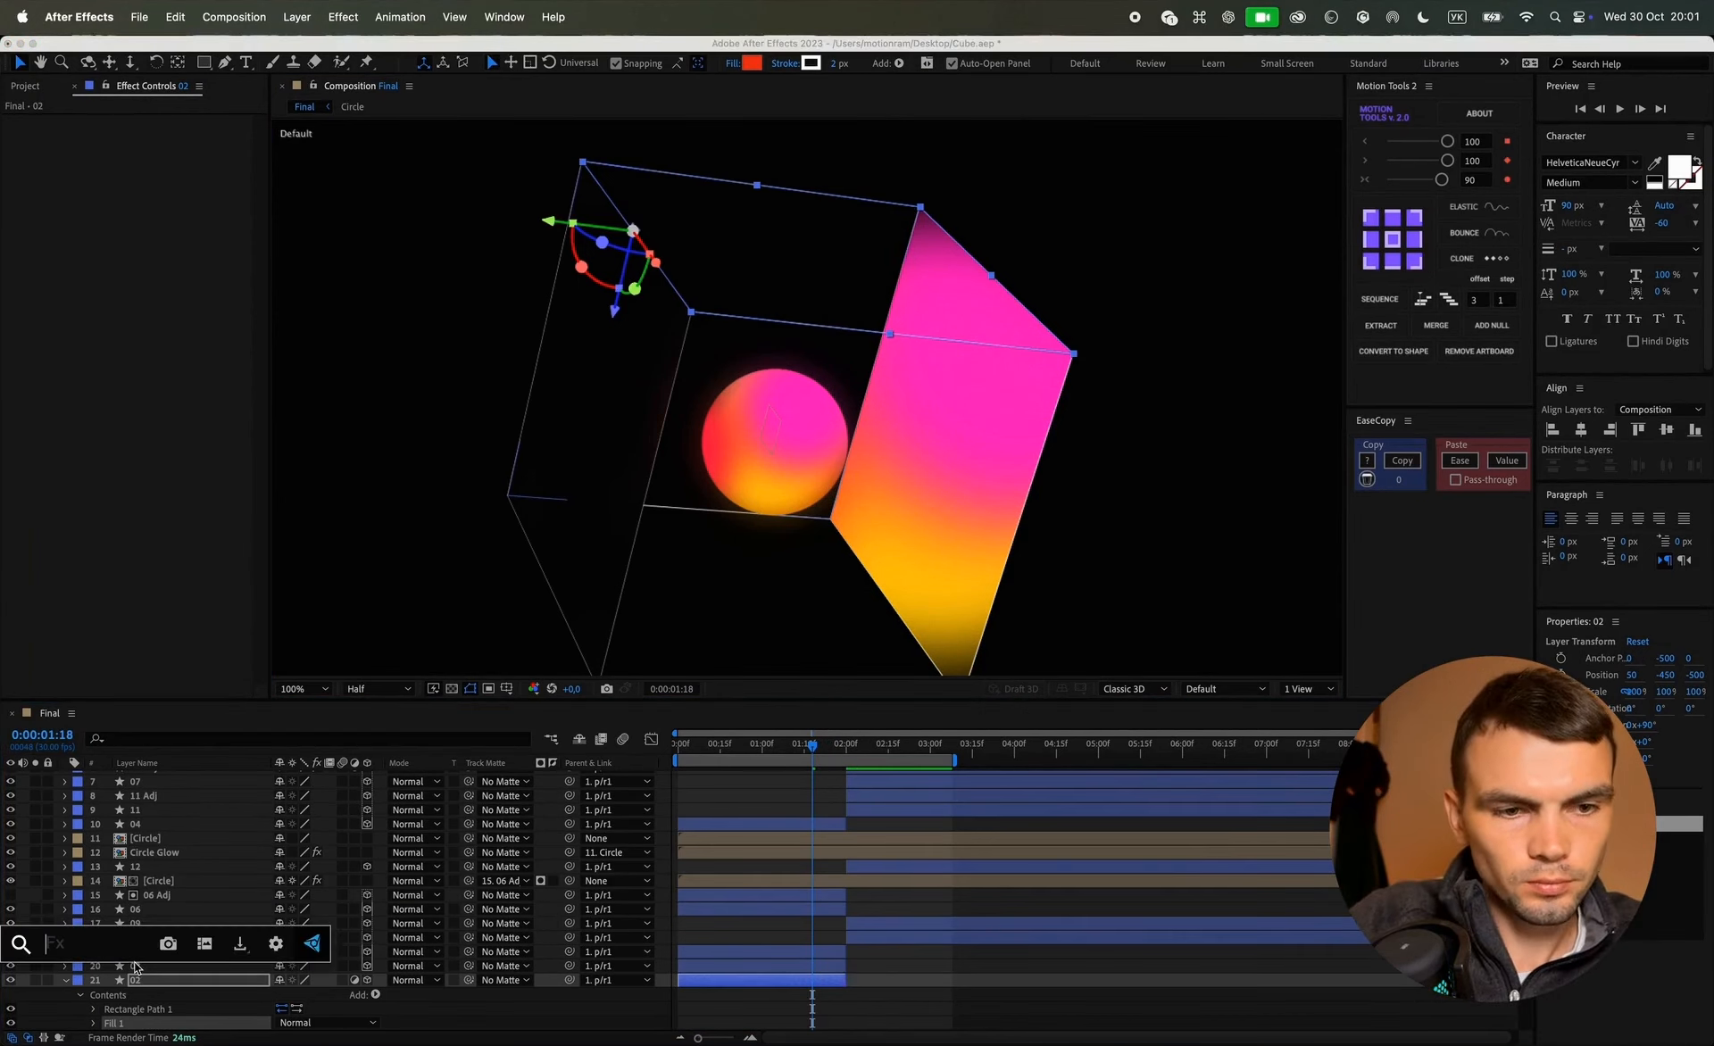
pyautogui.write('blur')
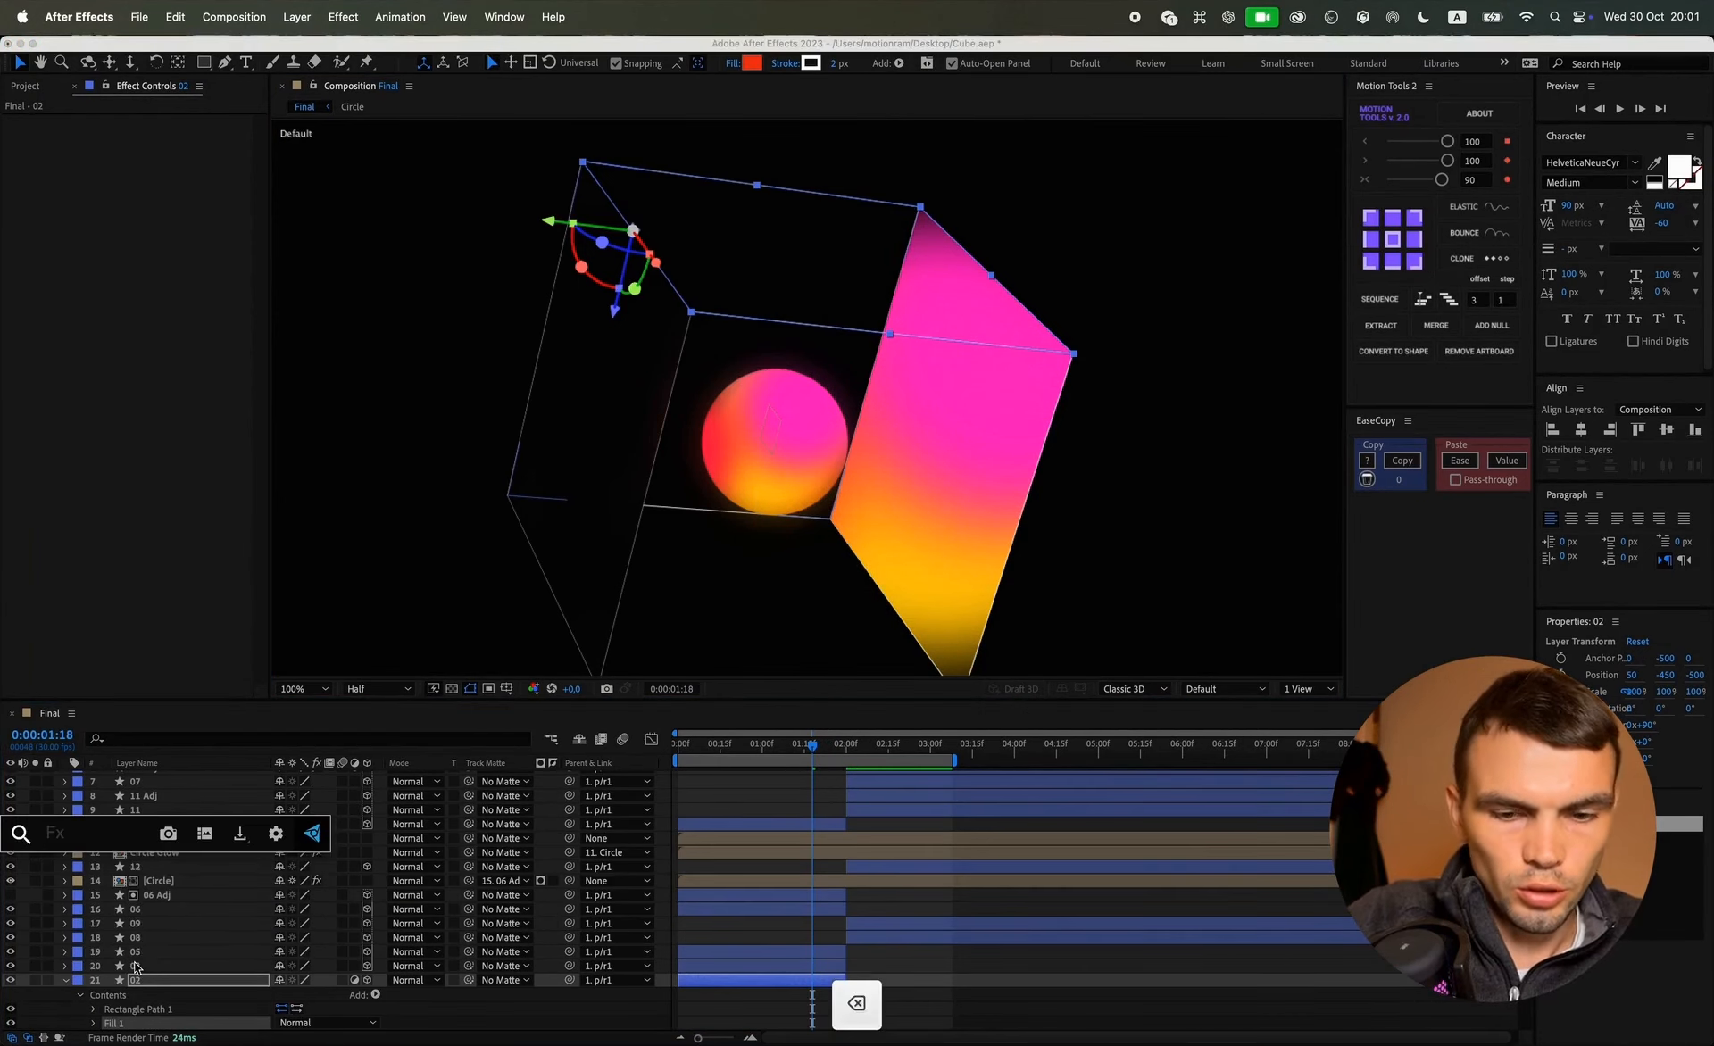
pyautogui.press('Return')
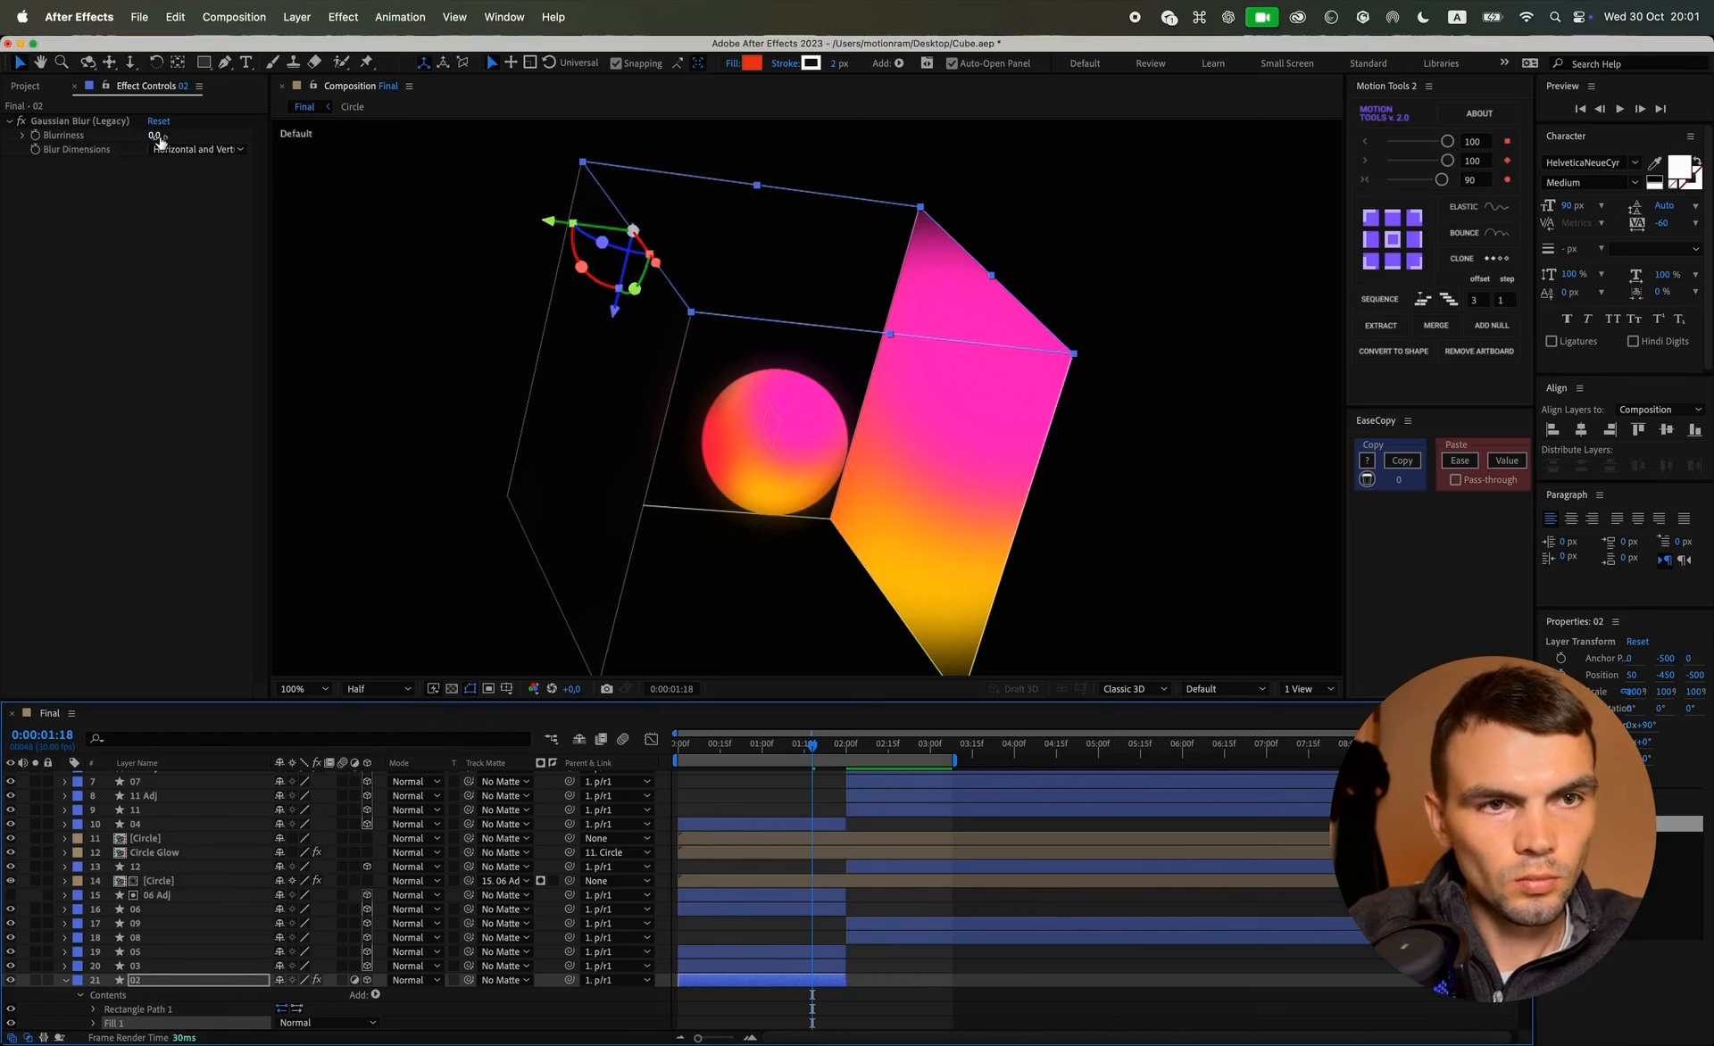
pyautogui.click(155, 136)
pyautogui.write('200')
pyautogui.press('Return')
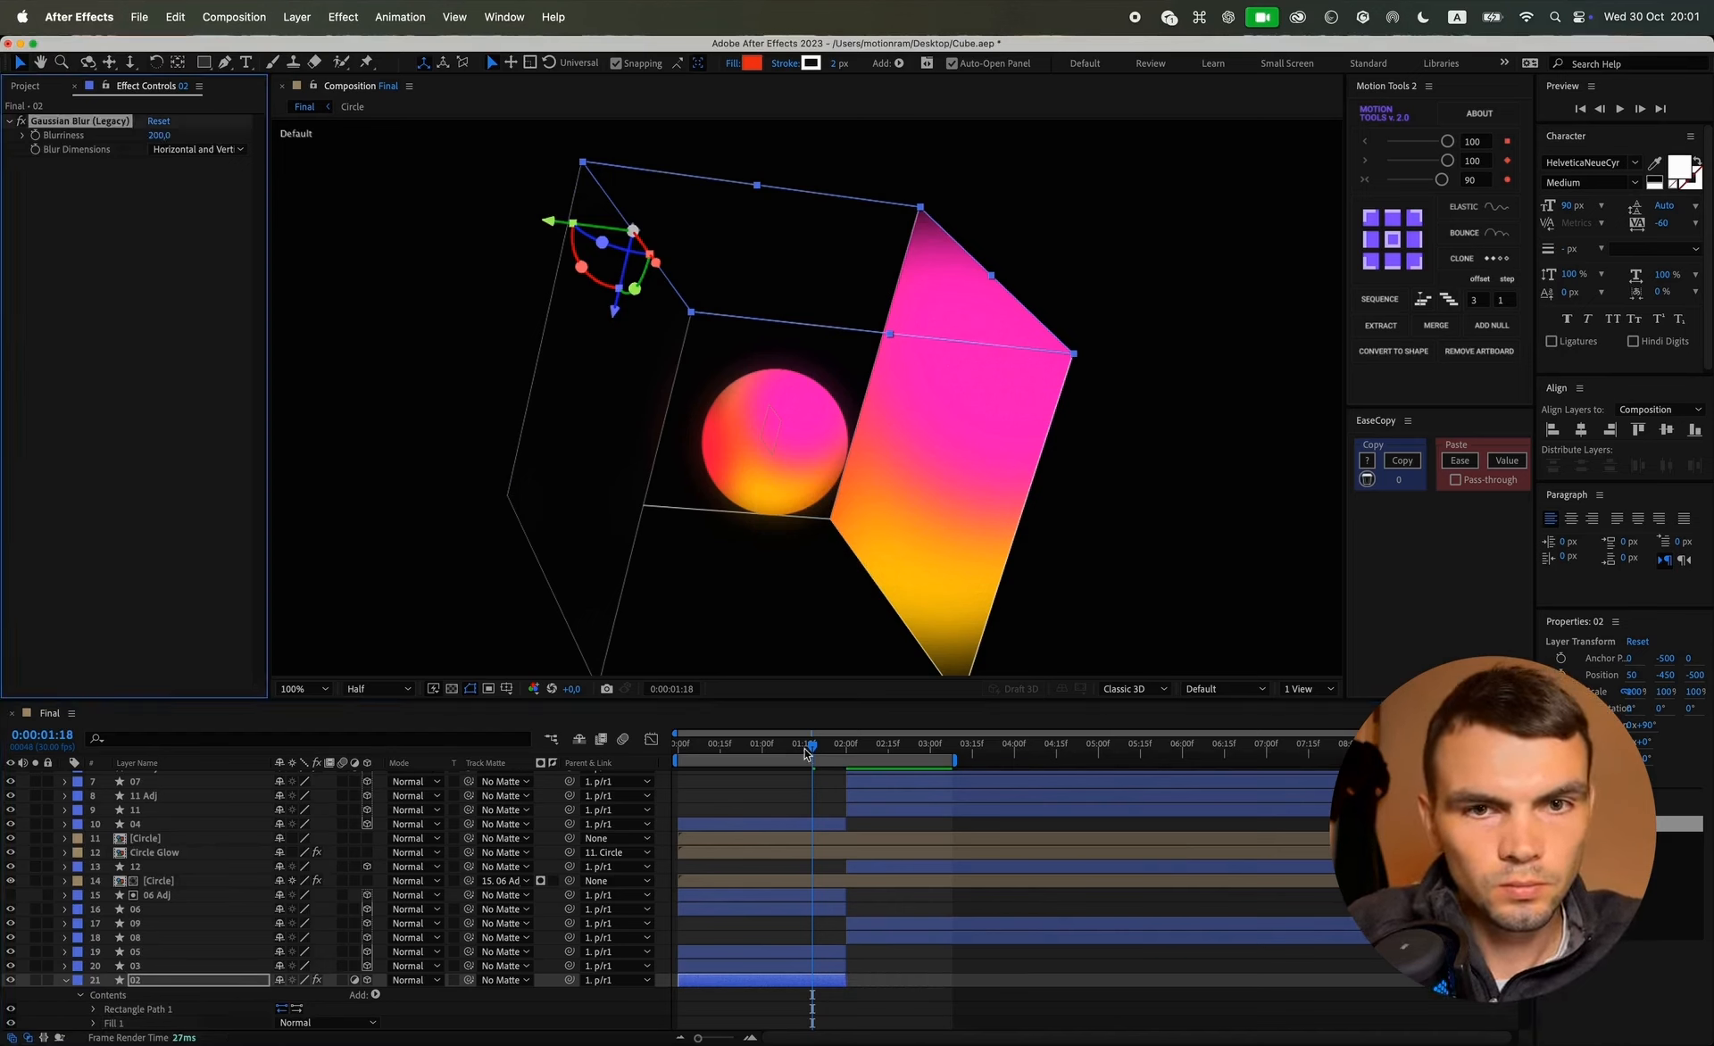
pyautogui.moveTo(810, 754); pyautogui.dragTo(842, 751)
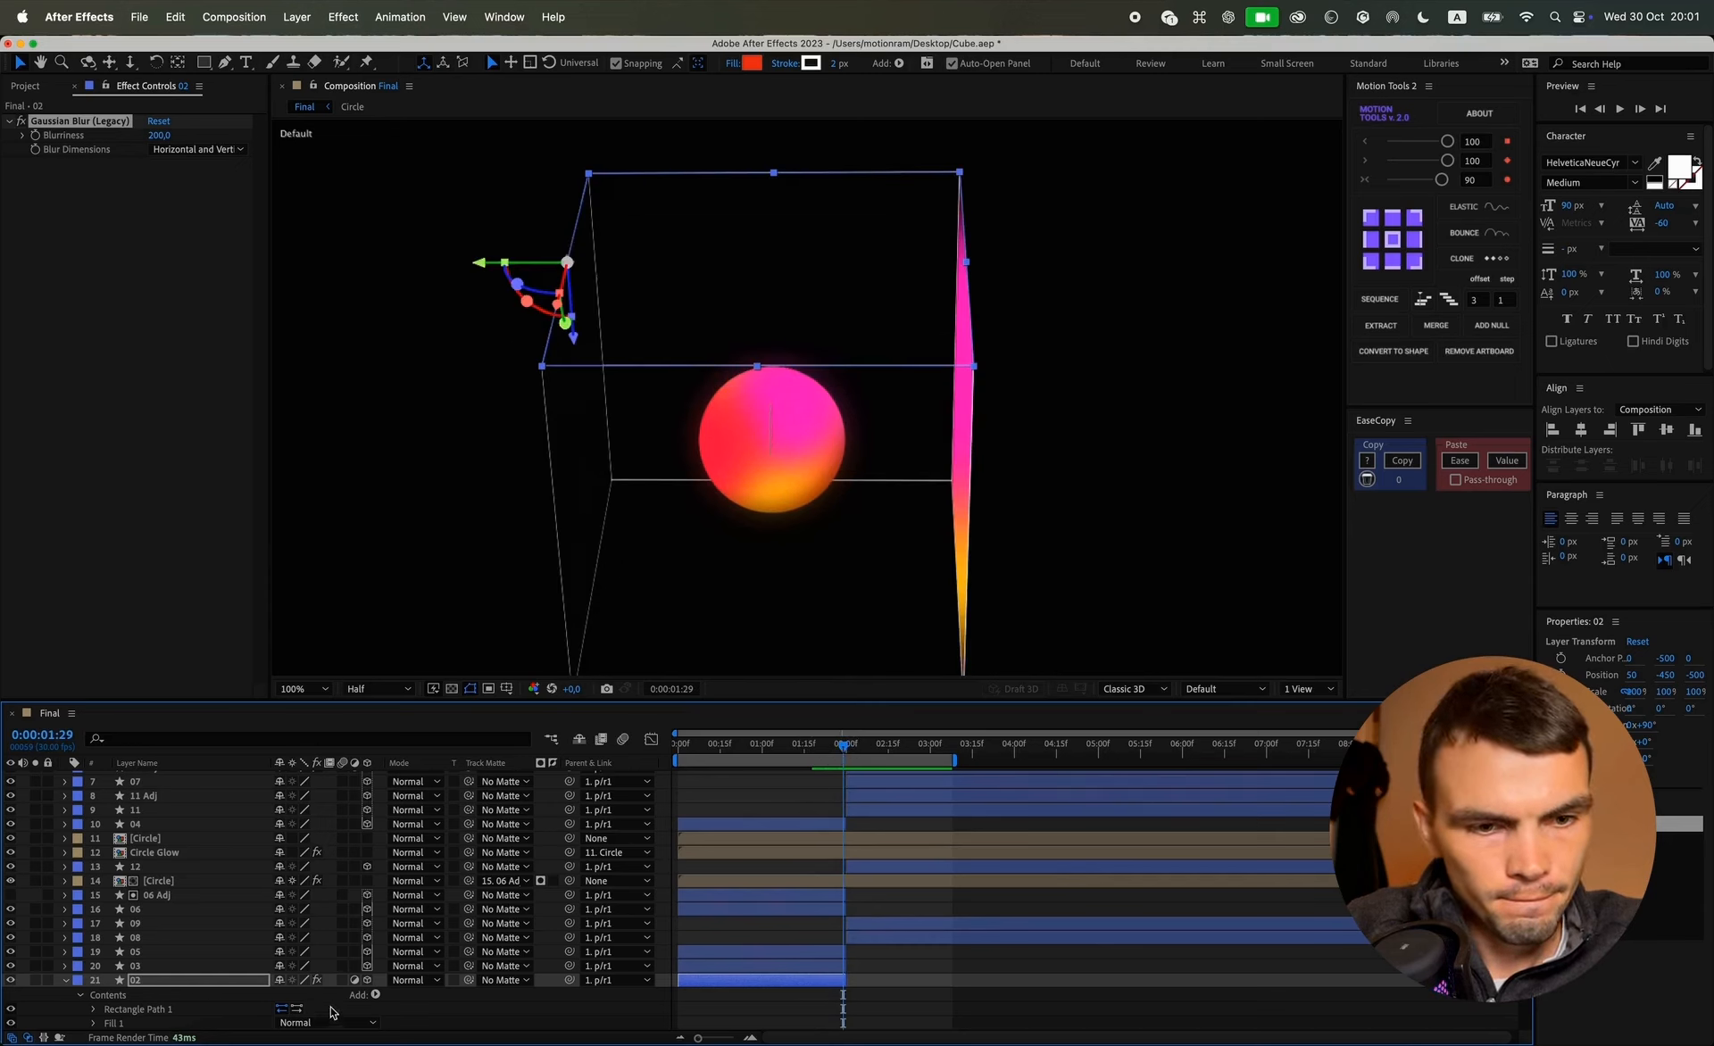
# Step: Move layer 02 directly above the Circle layers in the stack, deselect it and save the project
pyautogui.scroll(-2, 156, 991)
pyautogui.click(145, 933)
pyautogui.moveTo(139, 939); pyautogui.dragTo(161, 793)
pyautogui.click(866, 907)
pyautogui.press(',')
pyautogui.press('super+s')
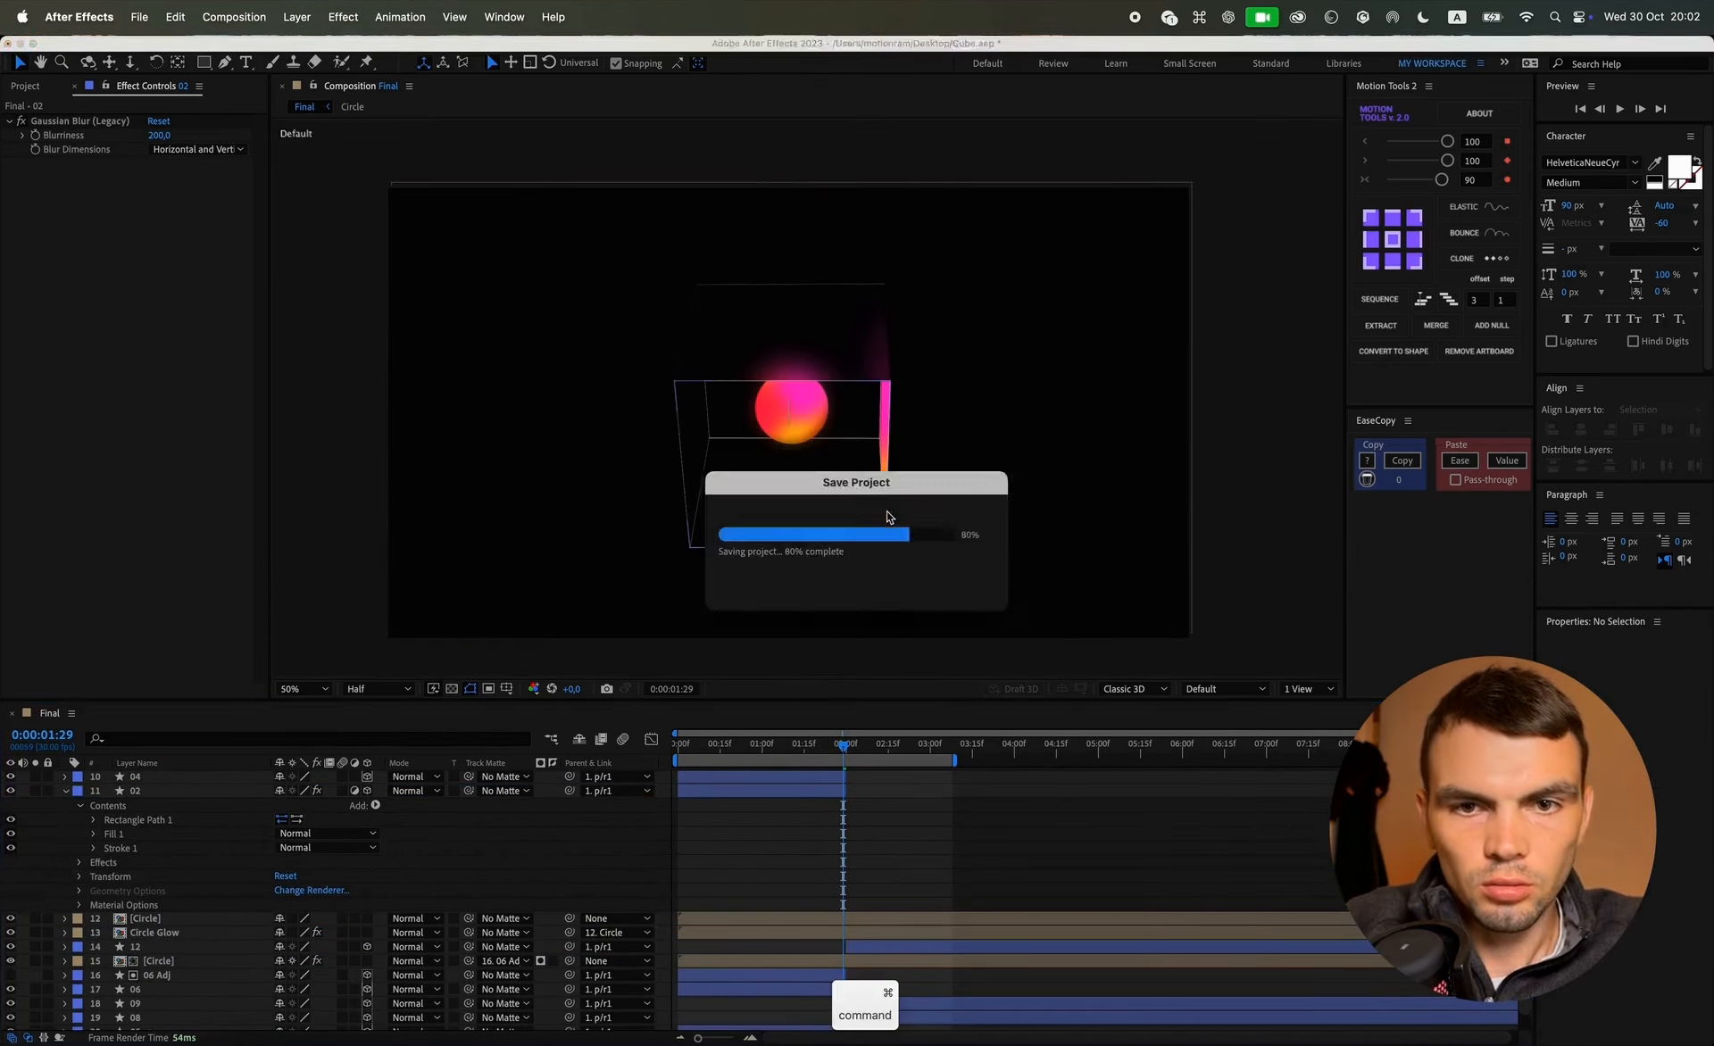
# Step: Preview the rotation with the blurred upper faces and collapse the expanded layer properties
pyautogui.moveTo(844, 744); pyautogui.dragTo(915, 757)
pyautogui.press('space')
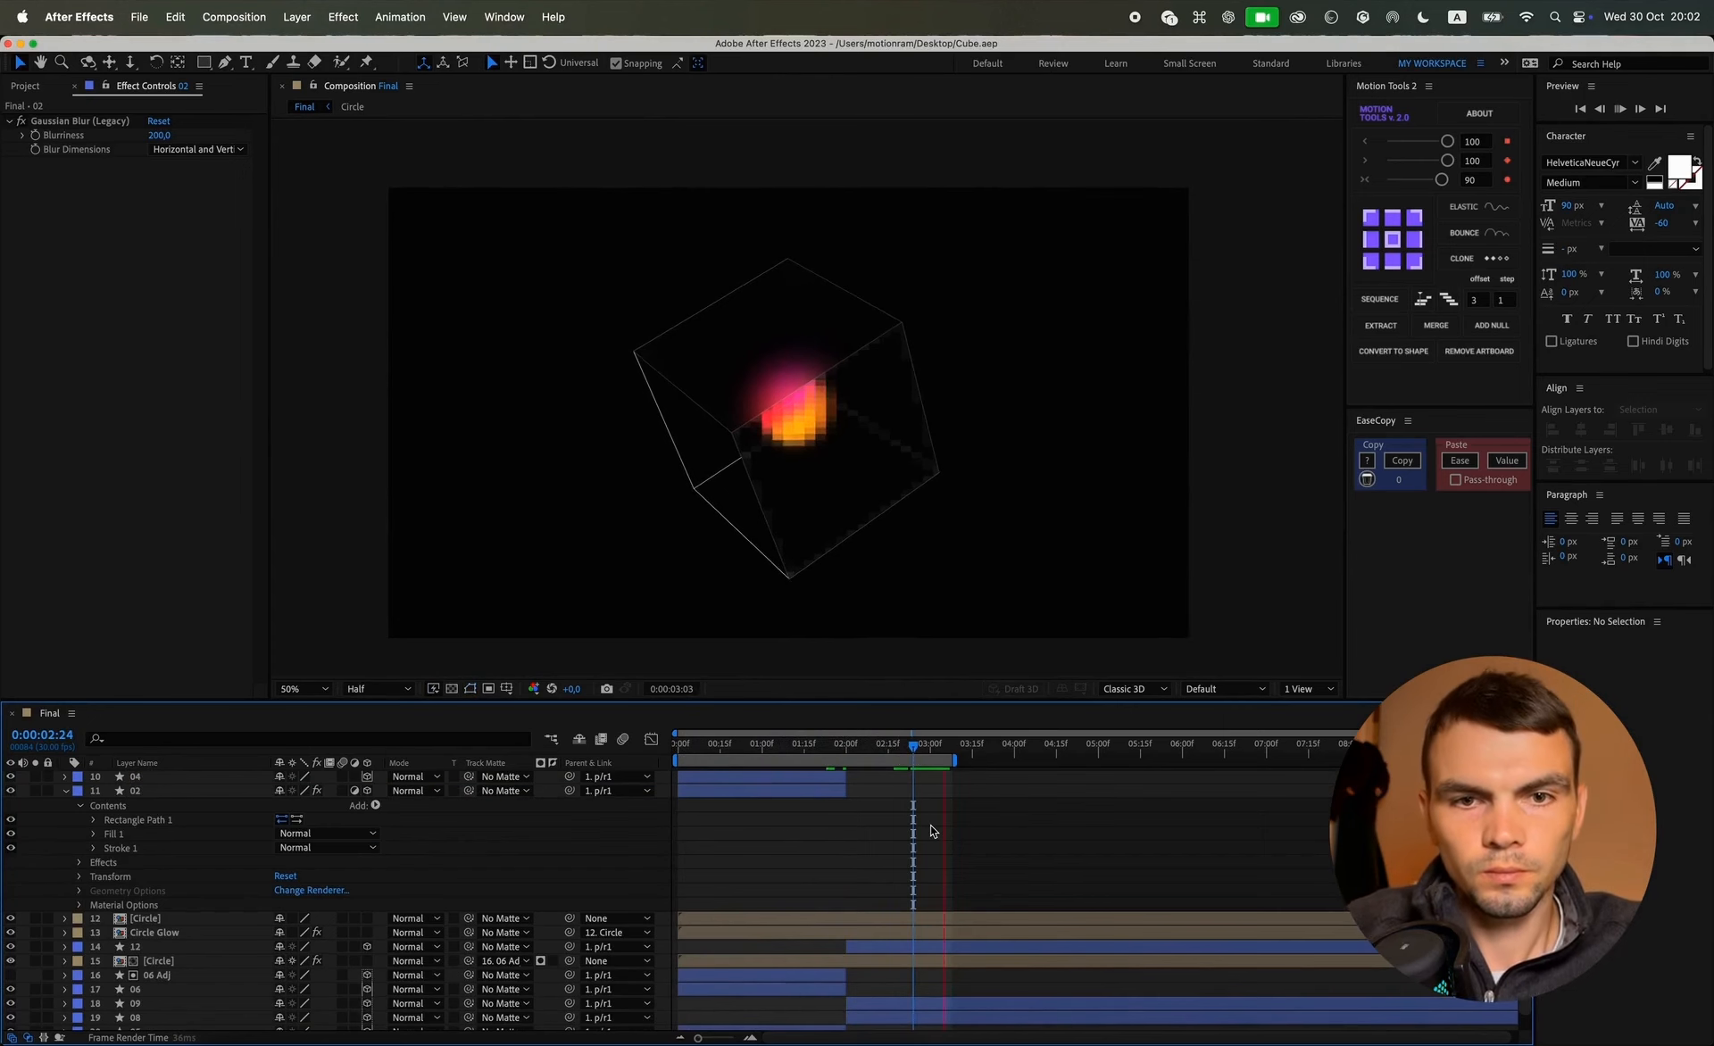
pyautogui.press('space')
pyautogui.press('u')
pyautogui.press('u')
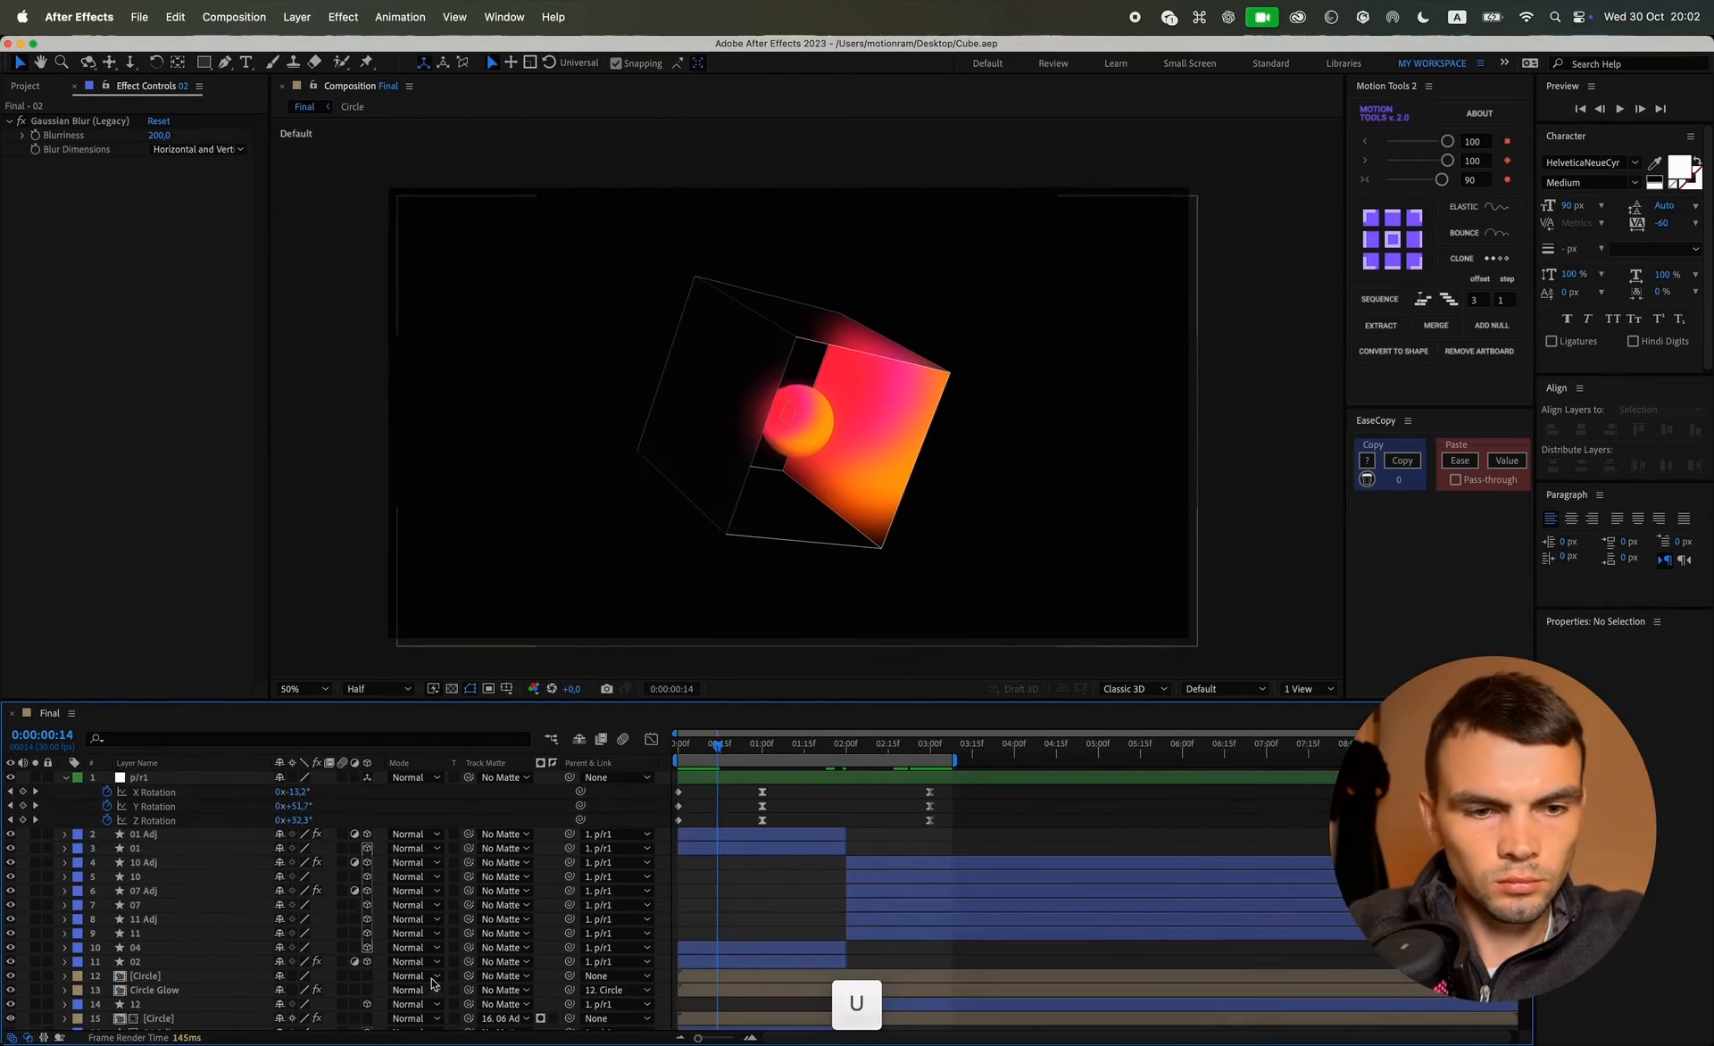
# Step: Create a full-frame black solid and send it to the bottom of the layer stack
pyautogui.rightClick(658, 966)
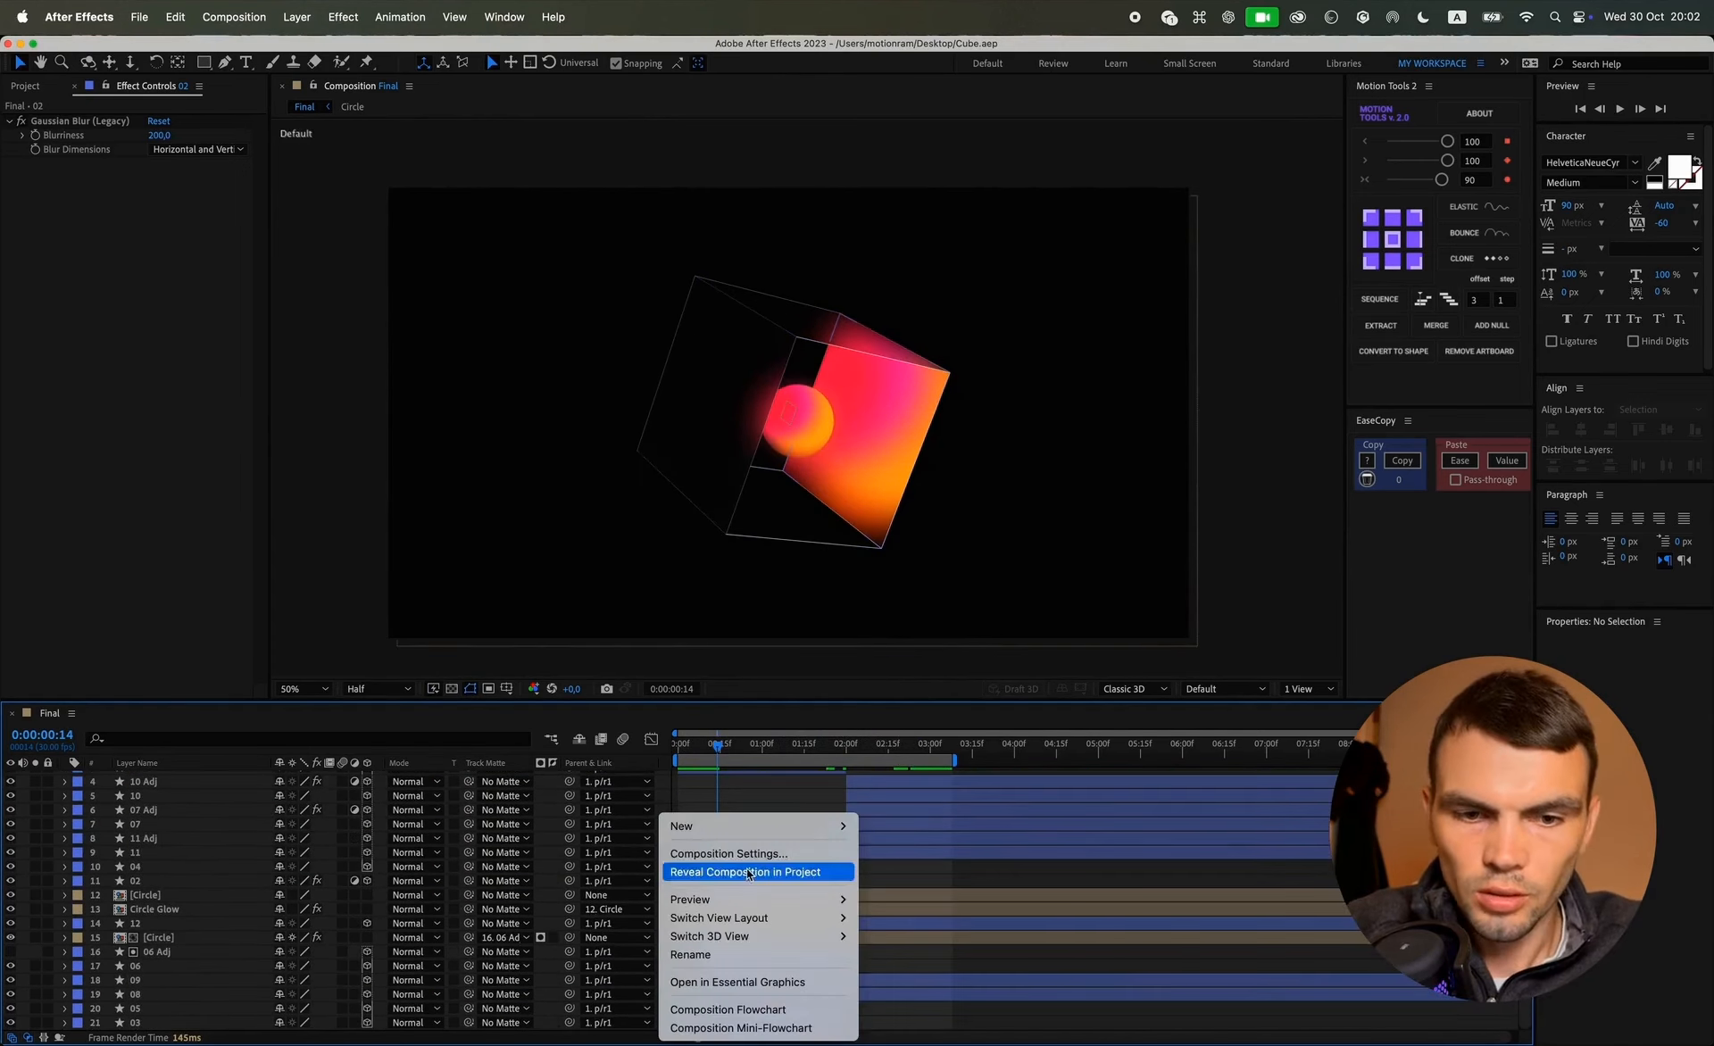
pyautogui.moveTo(806, 827)
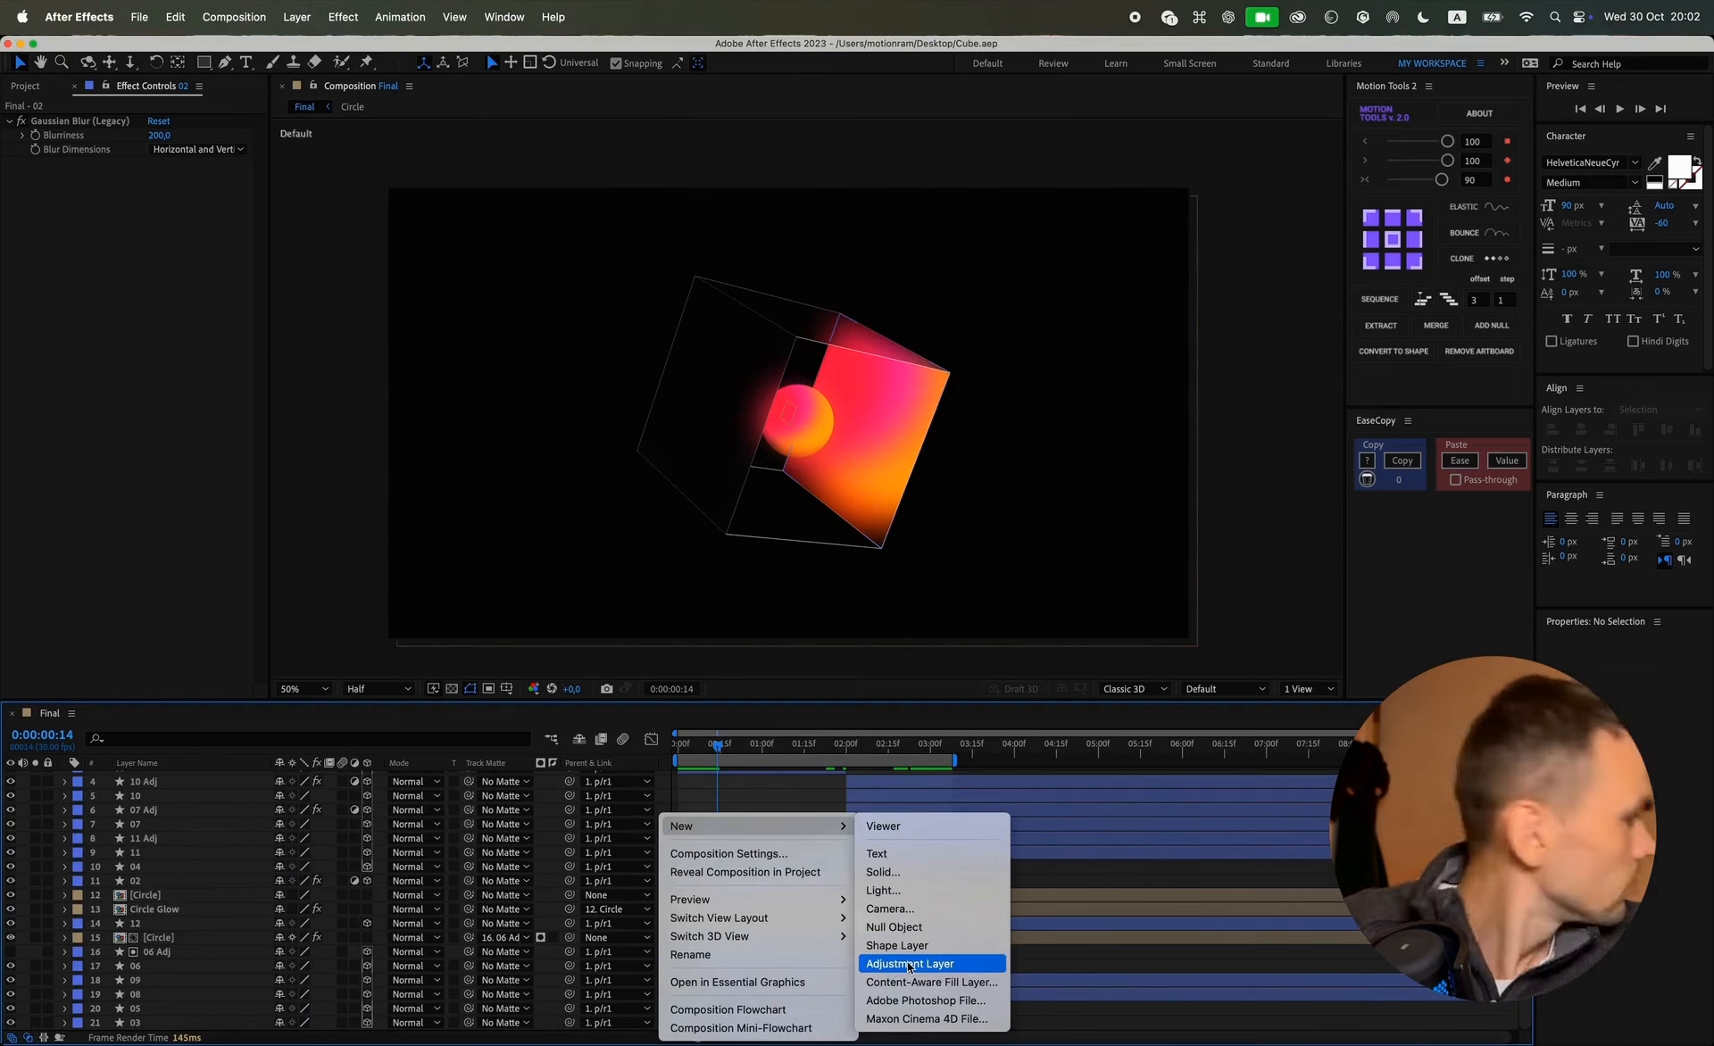
pyautogui.click(883, 872)
pyautogui.press('Return')
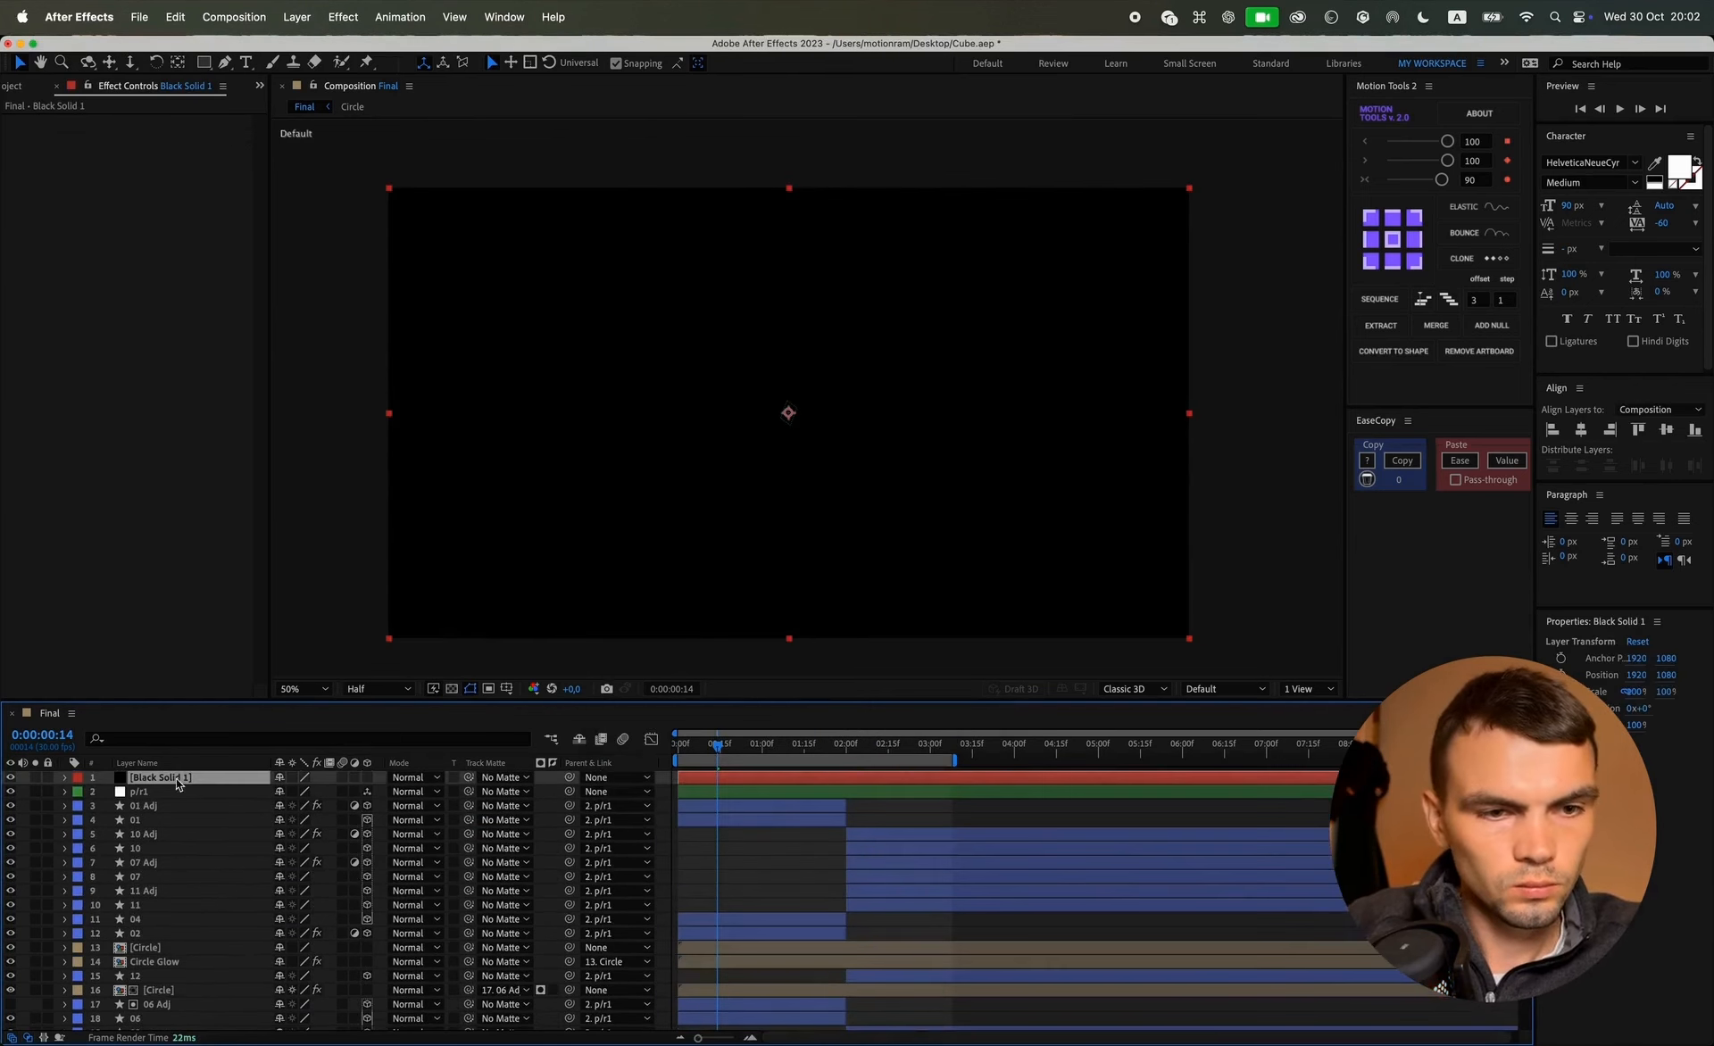
pyautogui.press('super+shift+bracketleft')
# Step: Apply 4-Color Gradient to the black solid and set its Color 4 to an orange sampled from the cube
pyautogui.hotkey('ctrl', 'space')
pyautogui.write('4')
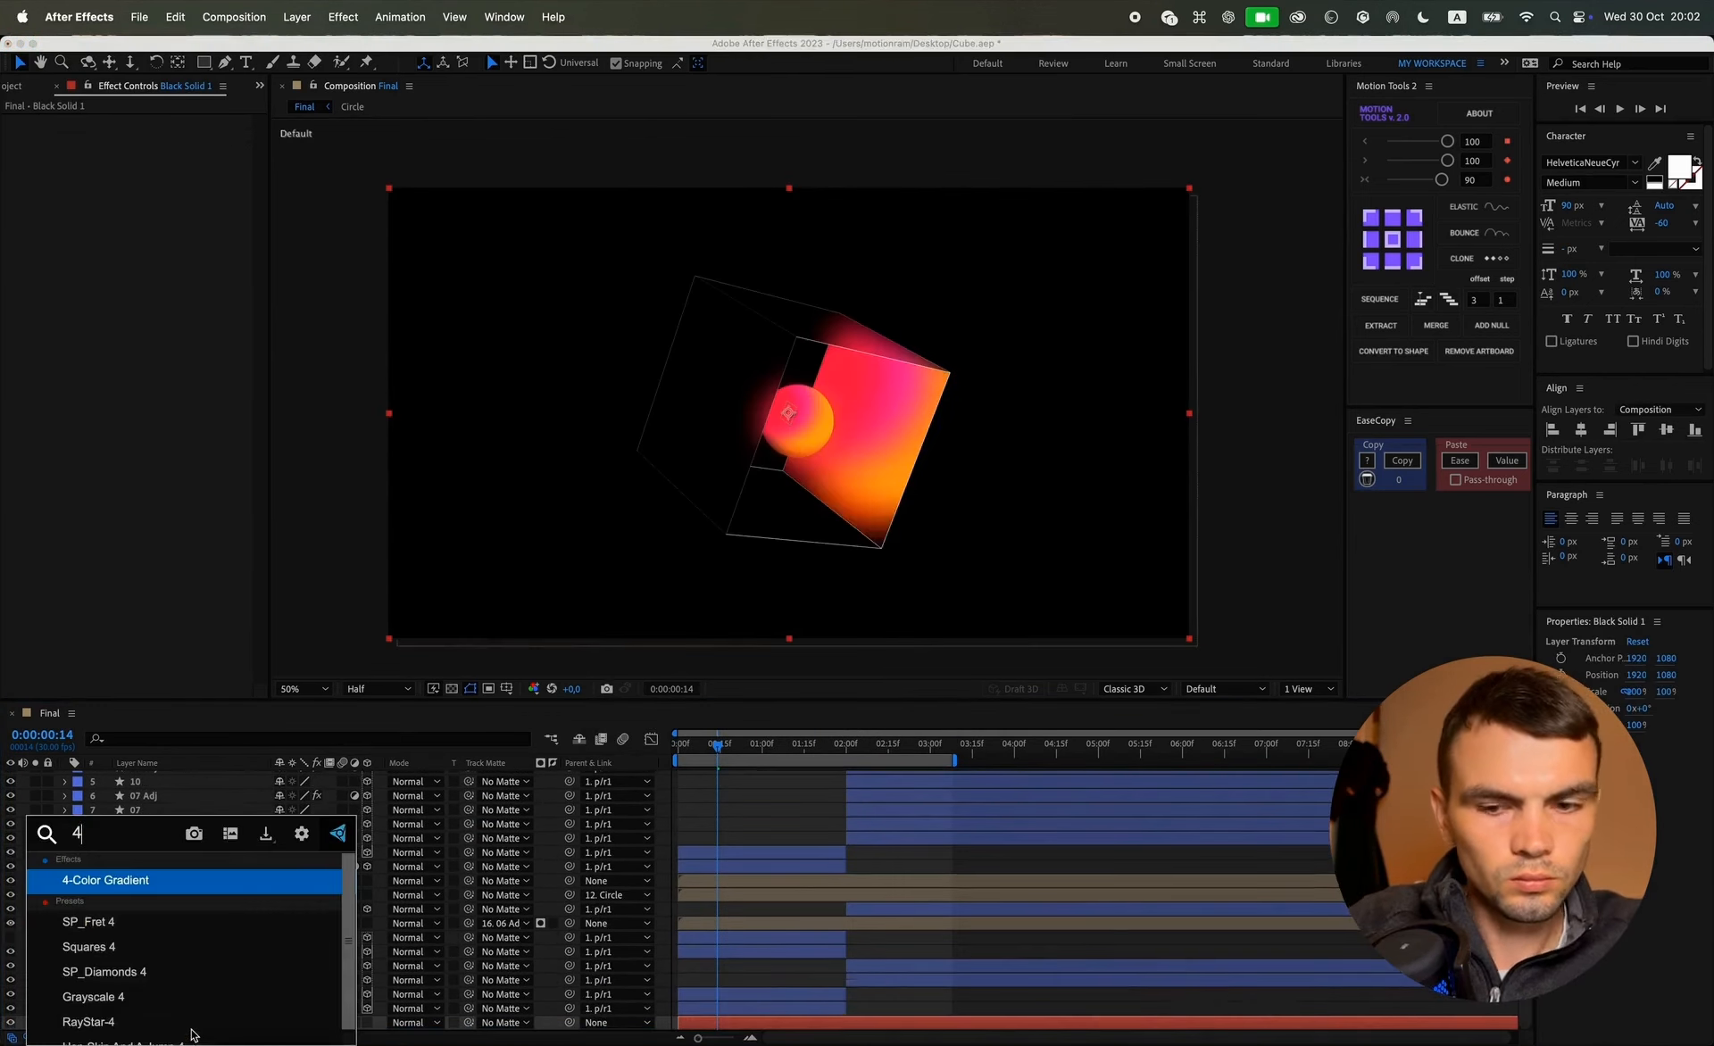
pyautogui.press('Return')
pyautogui.click(157, 249)
pyautogui.click(860, 864)
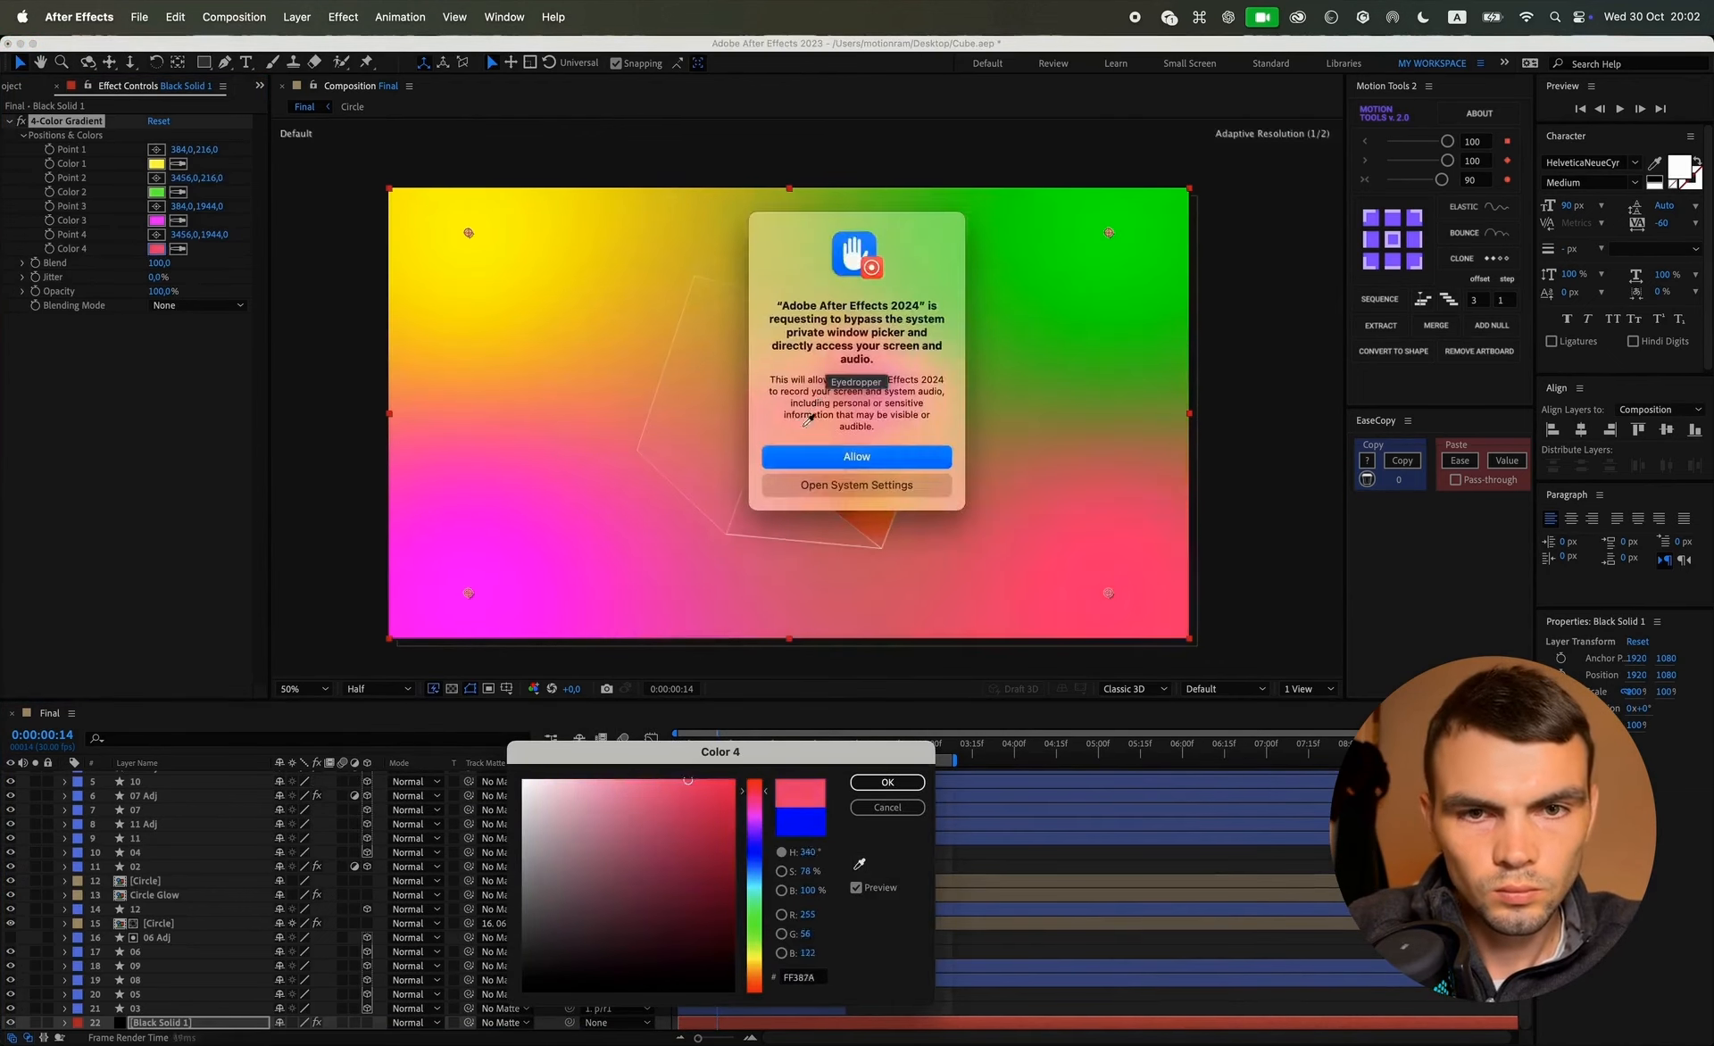
pyautogui.click(888, 782)
# Step: Set the gradient's Colors 1 and 3 to black, Color 2 to dark grey and Color 4 to the cube's pink
pyautogui.click(158, 221)
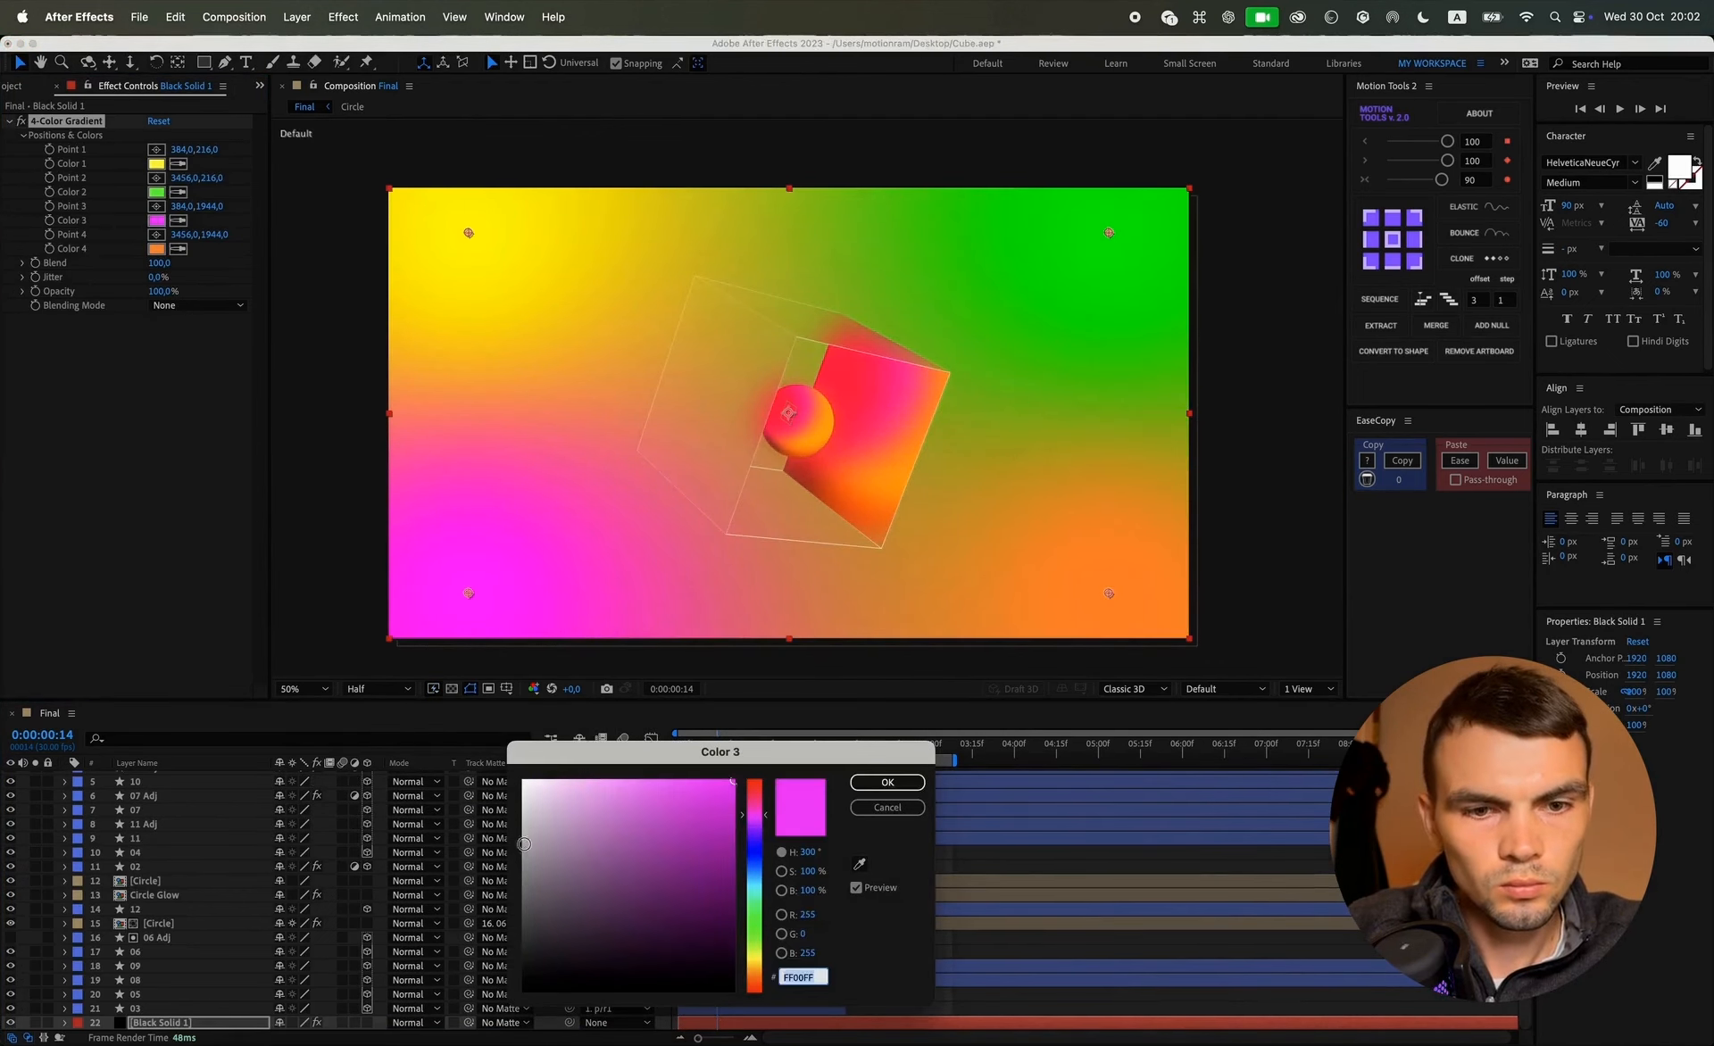
pyautogui.click(571, 987)
pyautogui.click(888, 783)
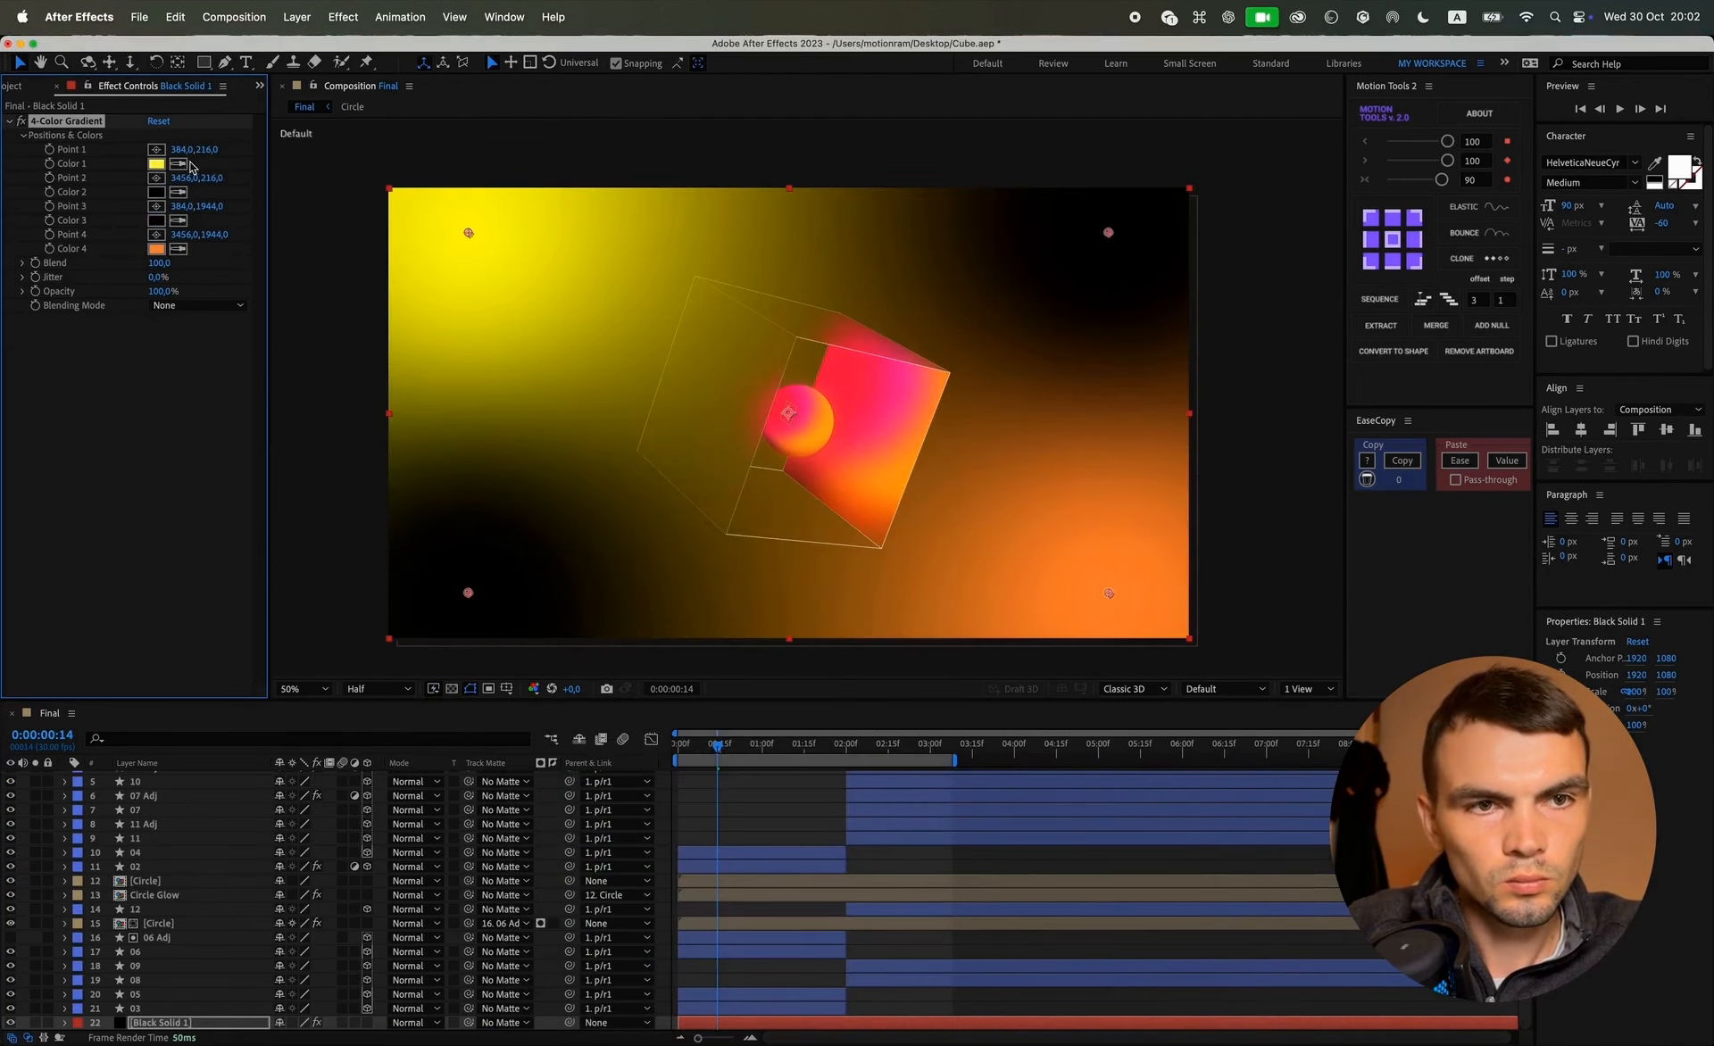
pyautogui.click(155, 192)
pyautogui.click(904, 379)
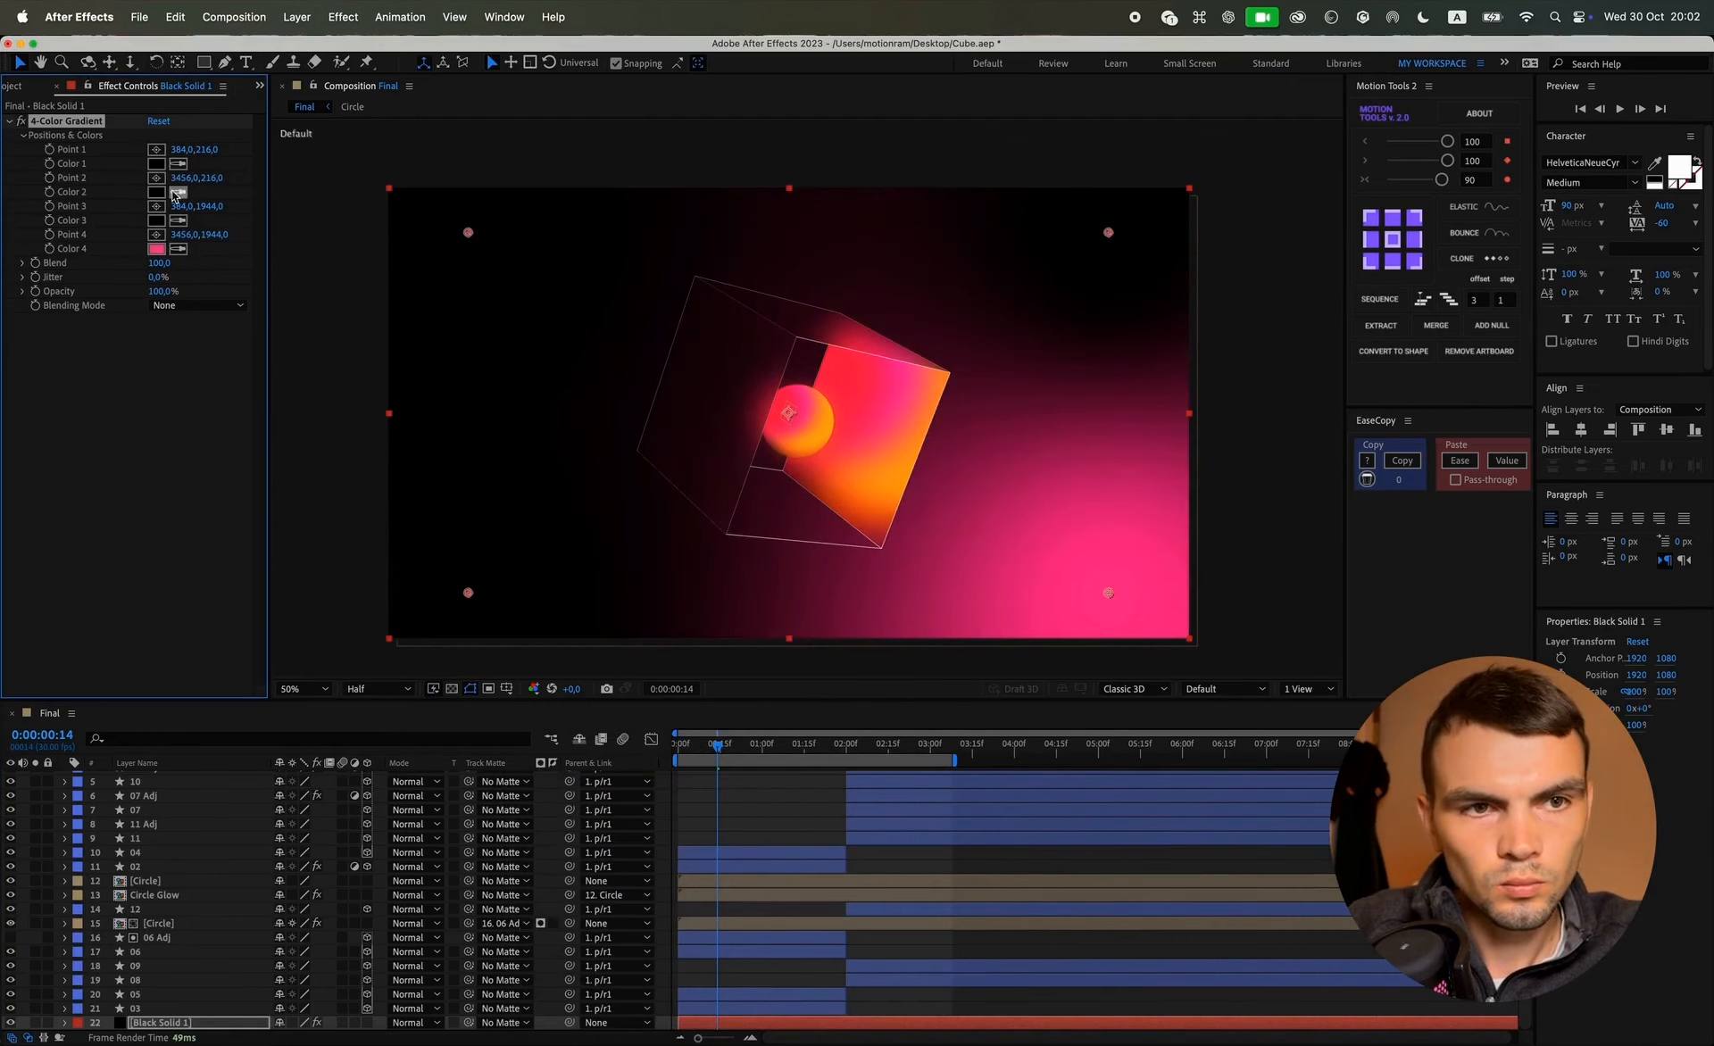
pyautogui.click(841, 755)
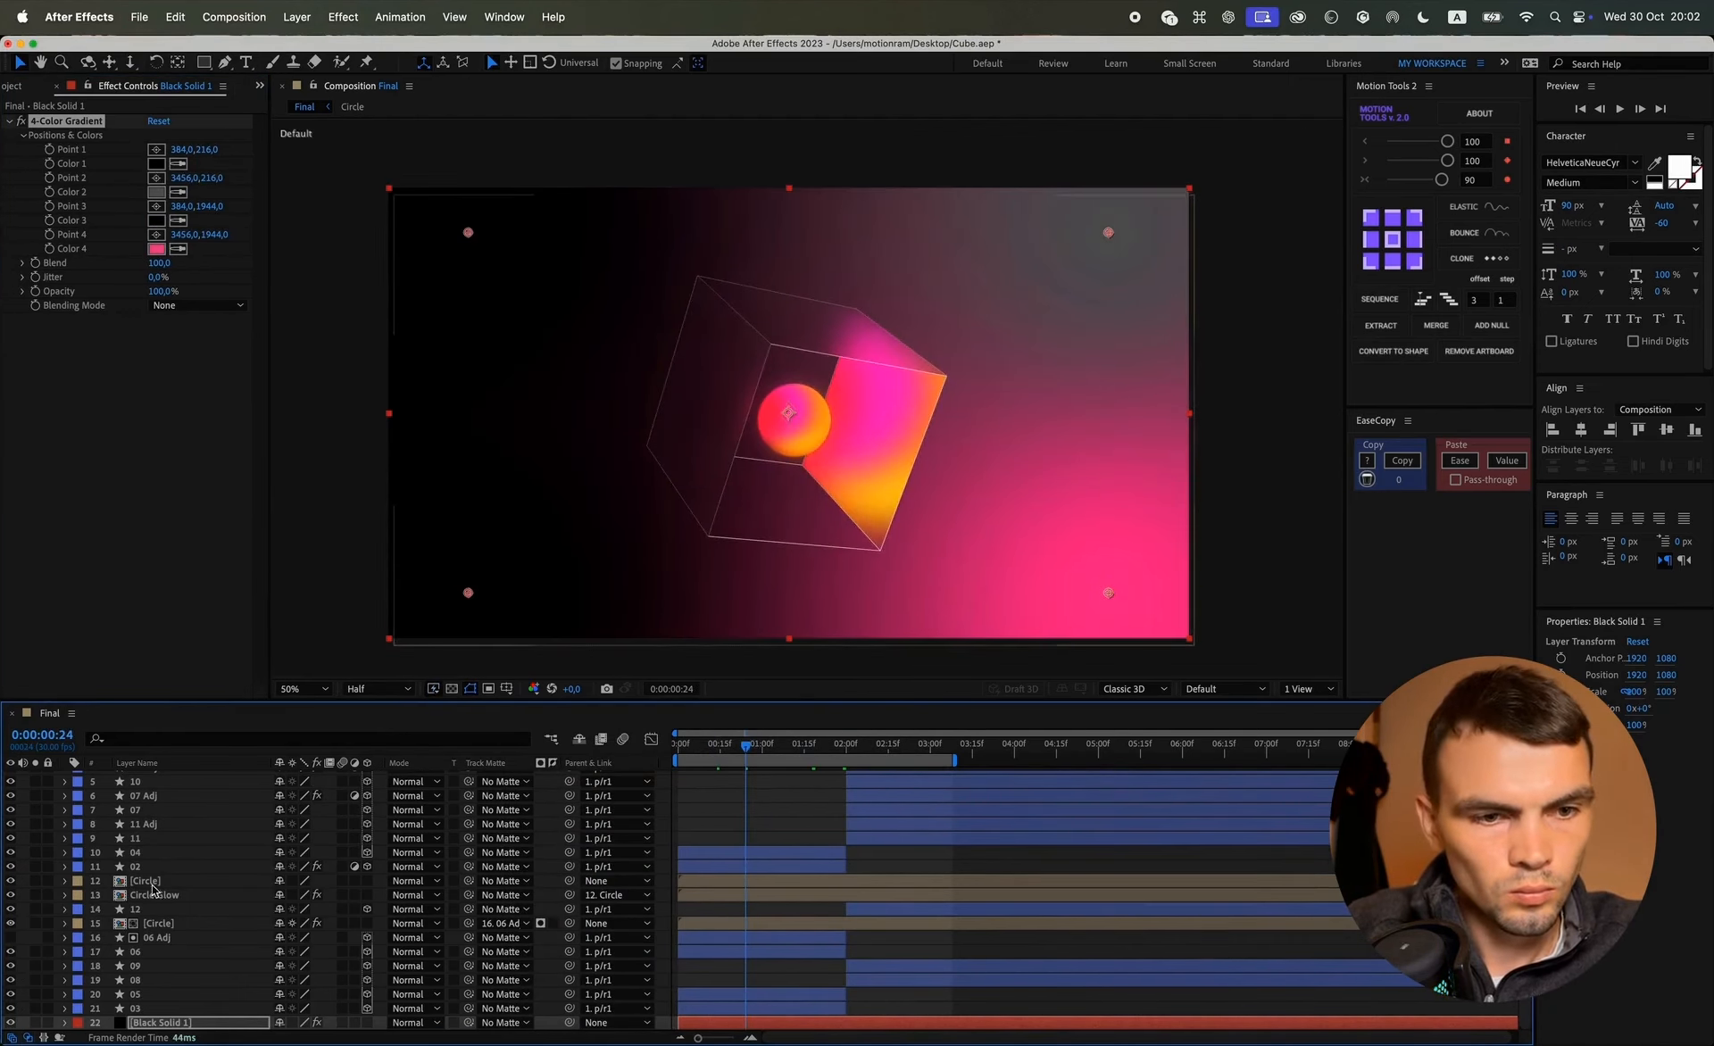
# Step: Open the Circle composition and change the fill color of Circle 02 to white
pyautogui.doubleClick(145, 881)
pyautogui.moveTo(815, 745); pyautogui.dragTo(786, 753)
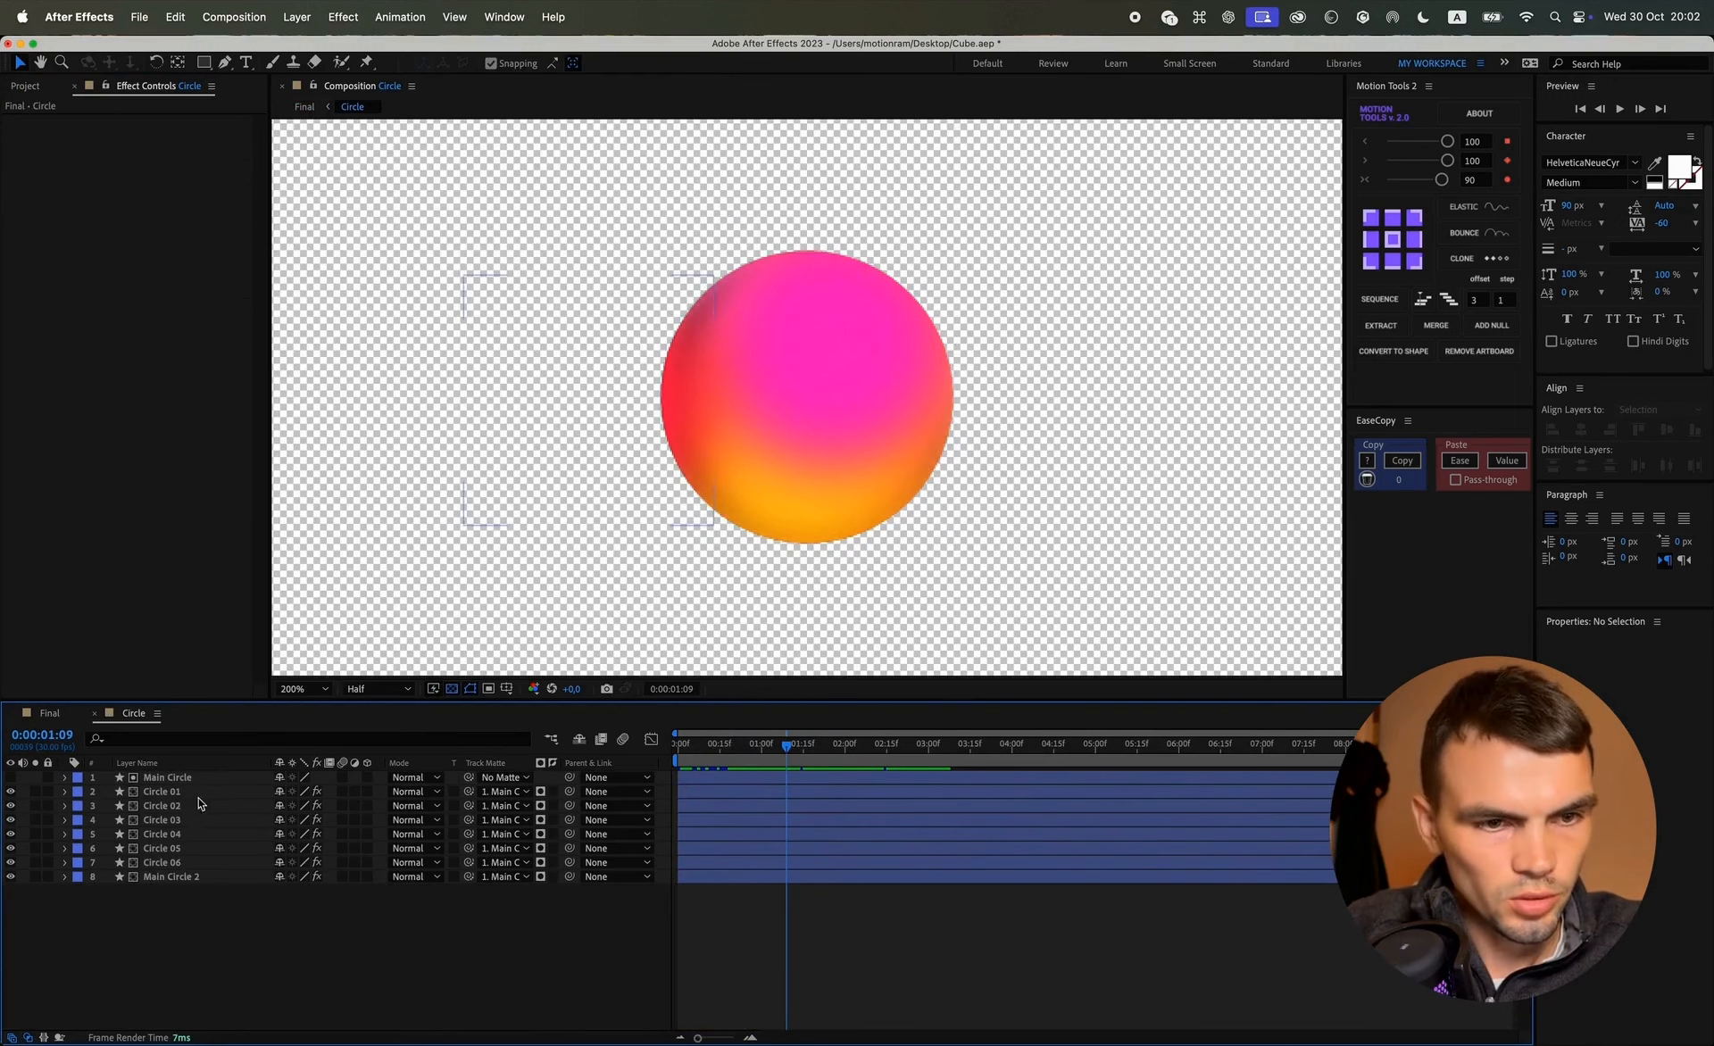
pyautogui.click(162, 806)
pyautogui.click(628, 62)
pyautogui.moveTo(681, 790); pyautogui.dragTo(424, 741)
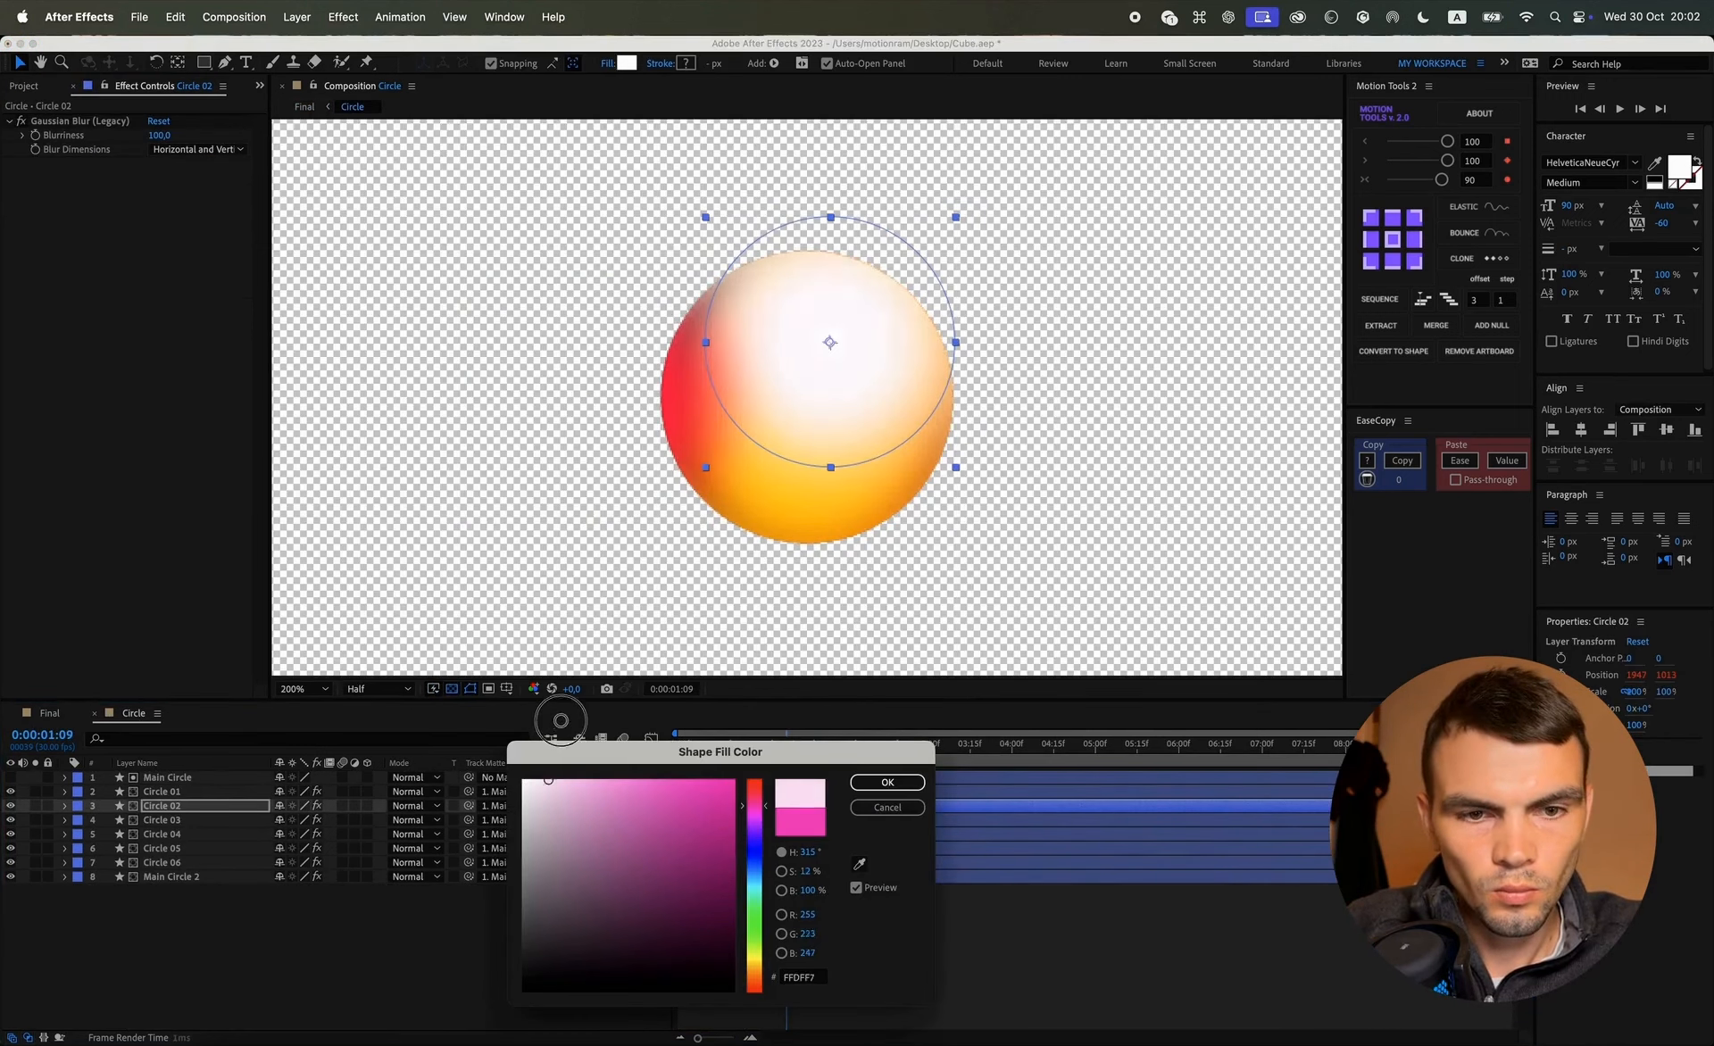
pyautogui.click(884, 783)
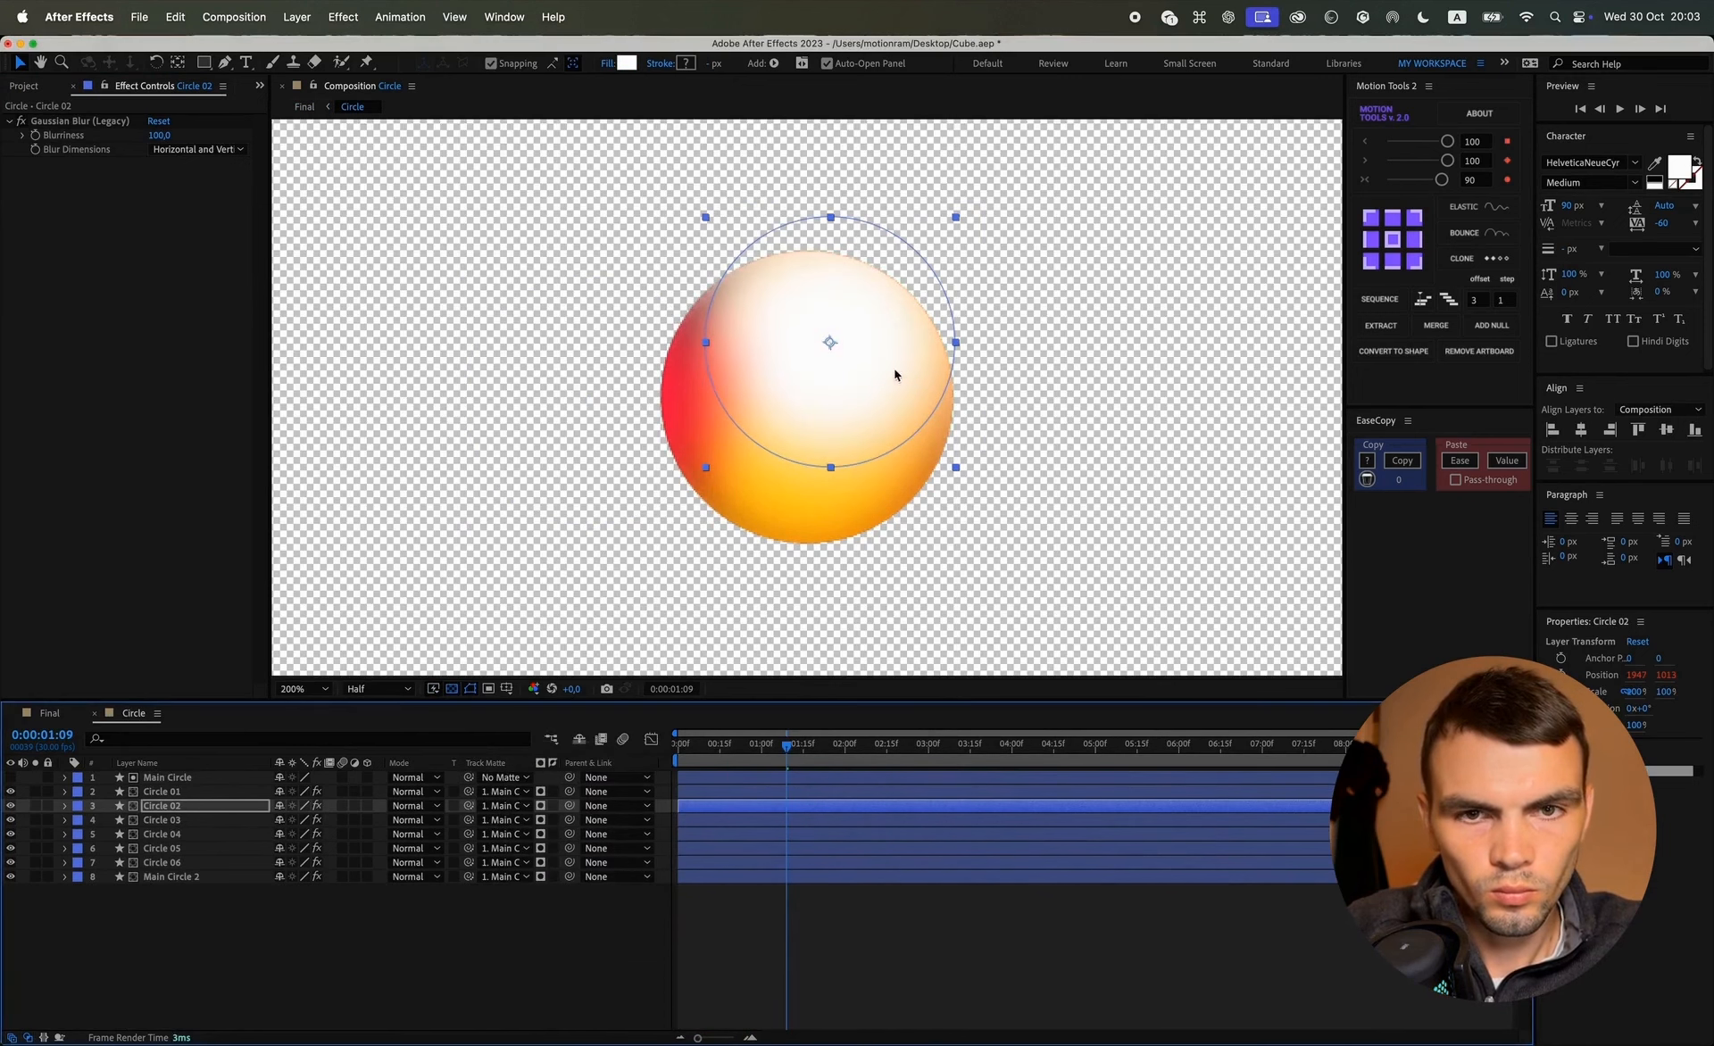
# Step: Reposition Circle 02 higher, Circle 04 lower and Circle 03 to the sphere's left side, checking the color mix in playback
pyautogui.moveTo(896, 371); pyautogui.dragTo(908, 287)
pyautogui.moveTo(814, 521); pyautogui.dragTo(792, 607)
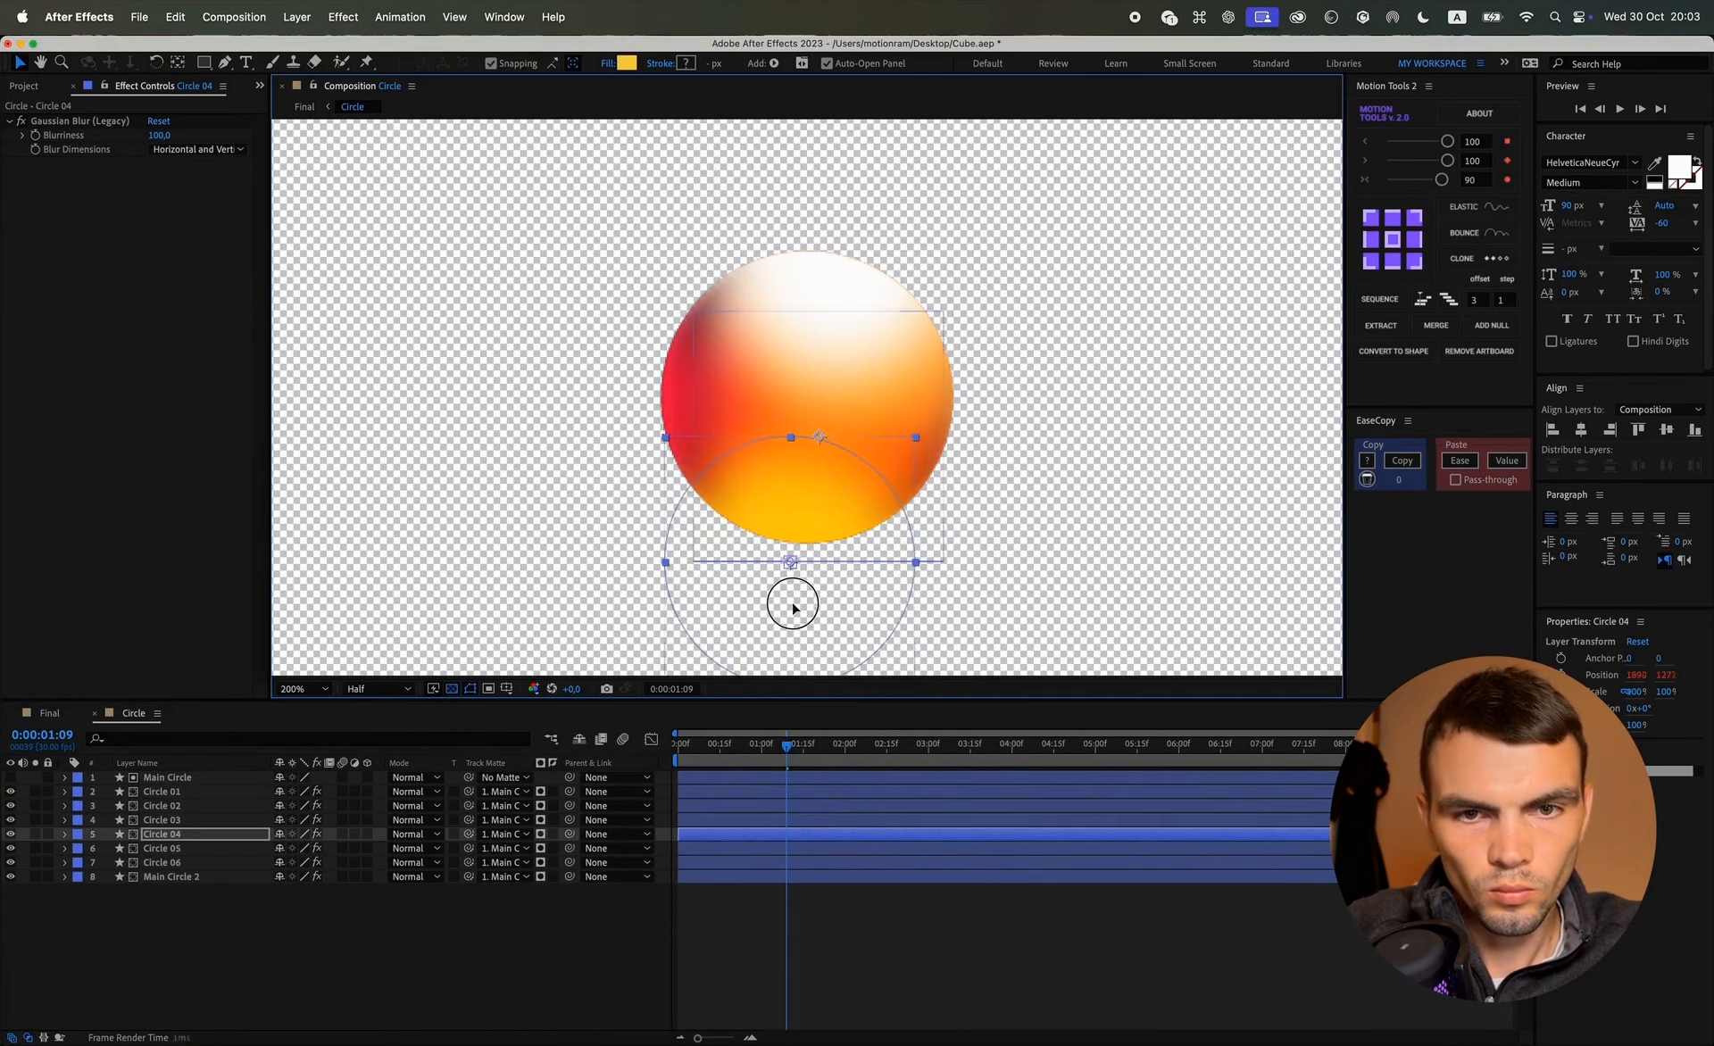
pyautogui.click(161, 820)
pyautogui.moveTo(889, 439); pyautogui.dragTo(739, 507)
pyautogui.press('space')
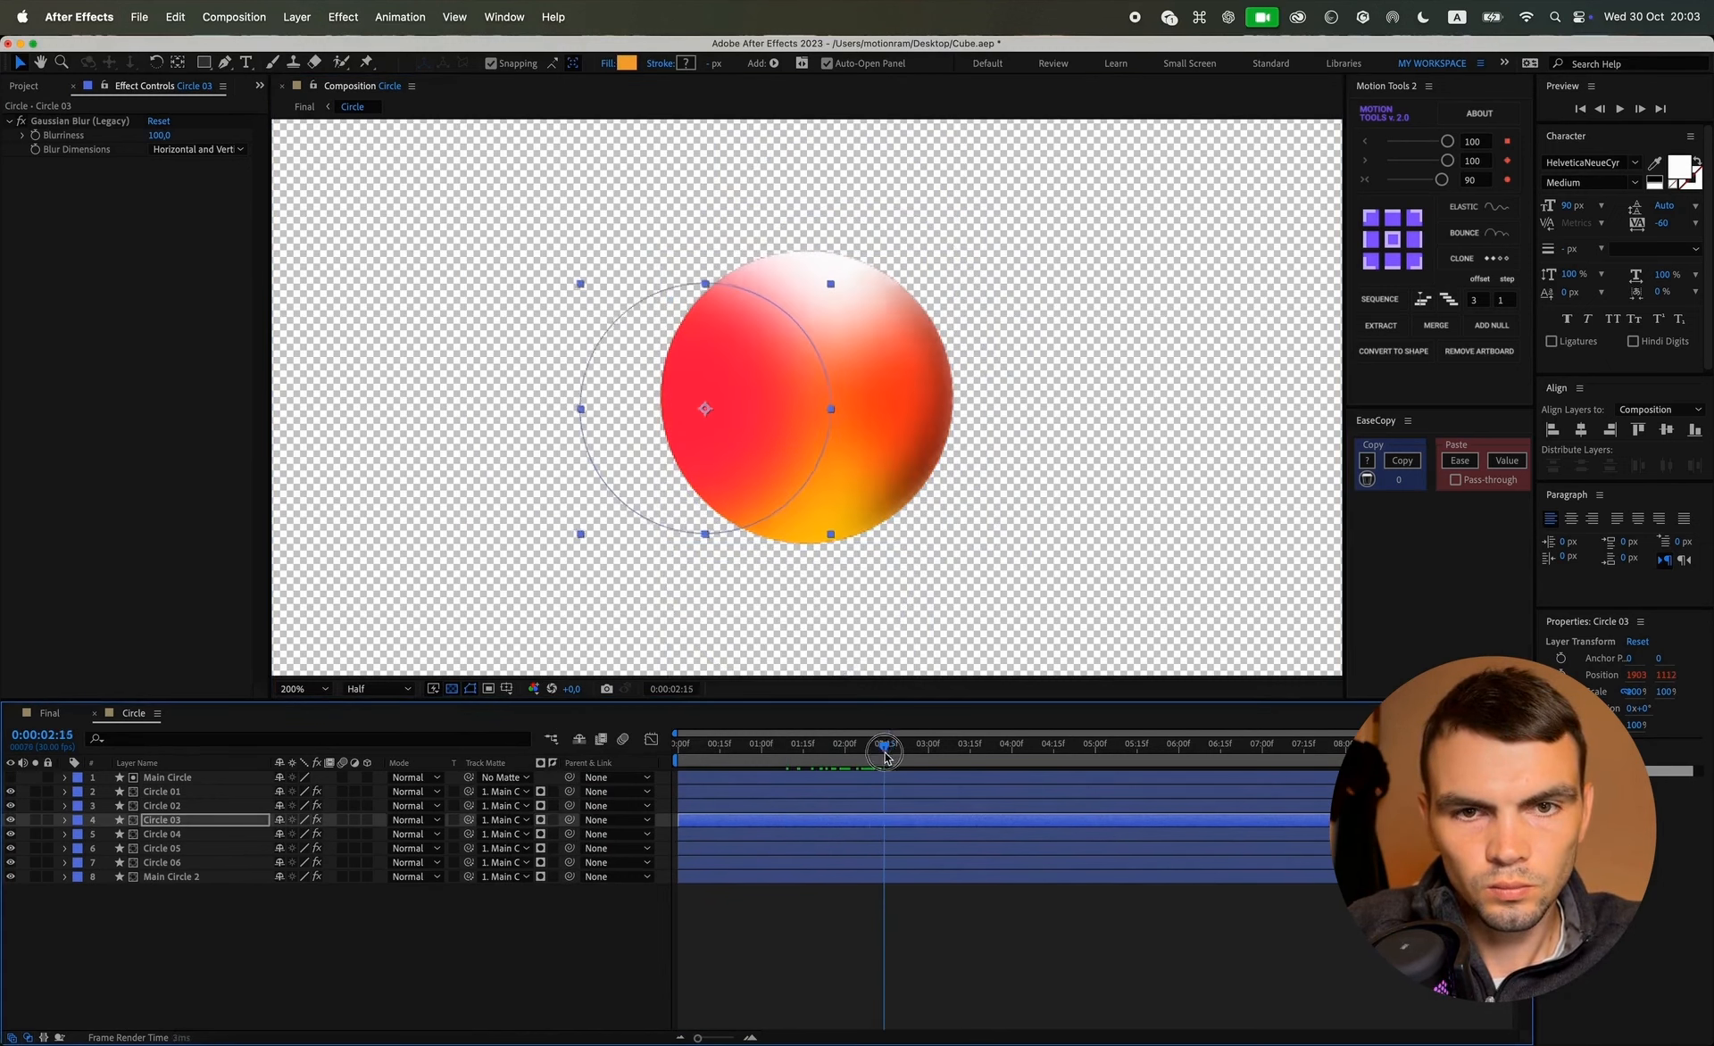
pyautogui.moveTo(707, 389); pyautogui.dragTo(667, 394)
# Step: Return to the Final composition and set the background gradient's Color 4 to the cube's orange and Color 2 to the orb's white
pyautogui.click(50, 713)
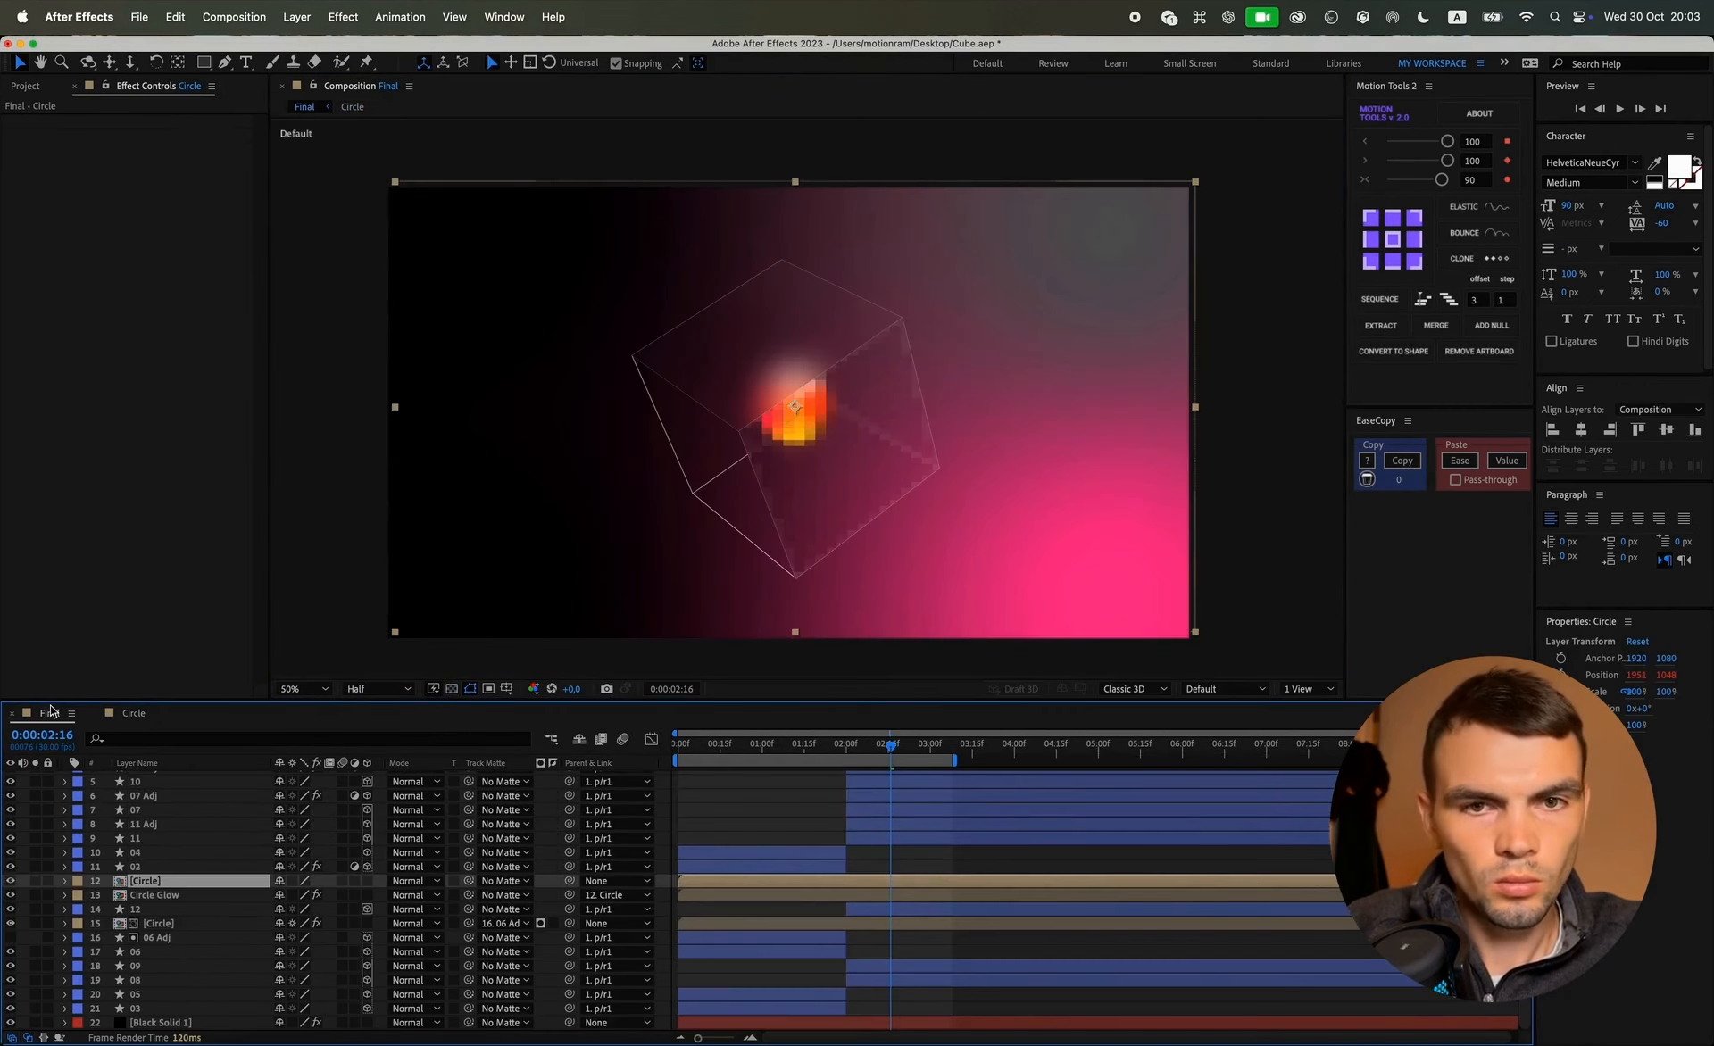
pyautogui.click(837, 743)
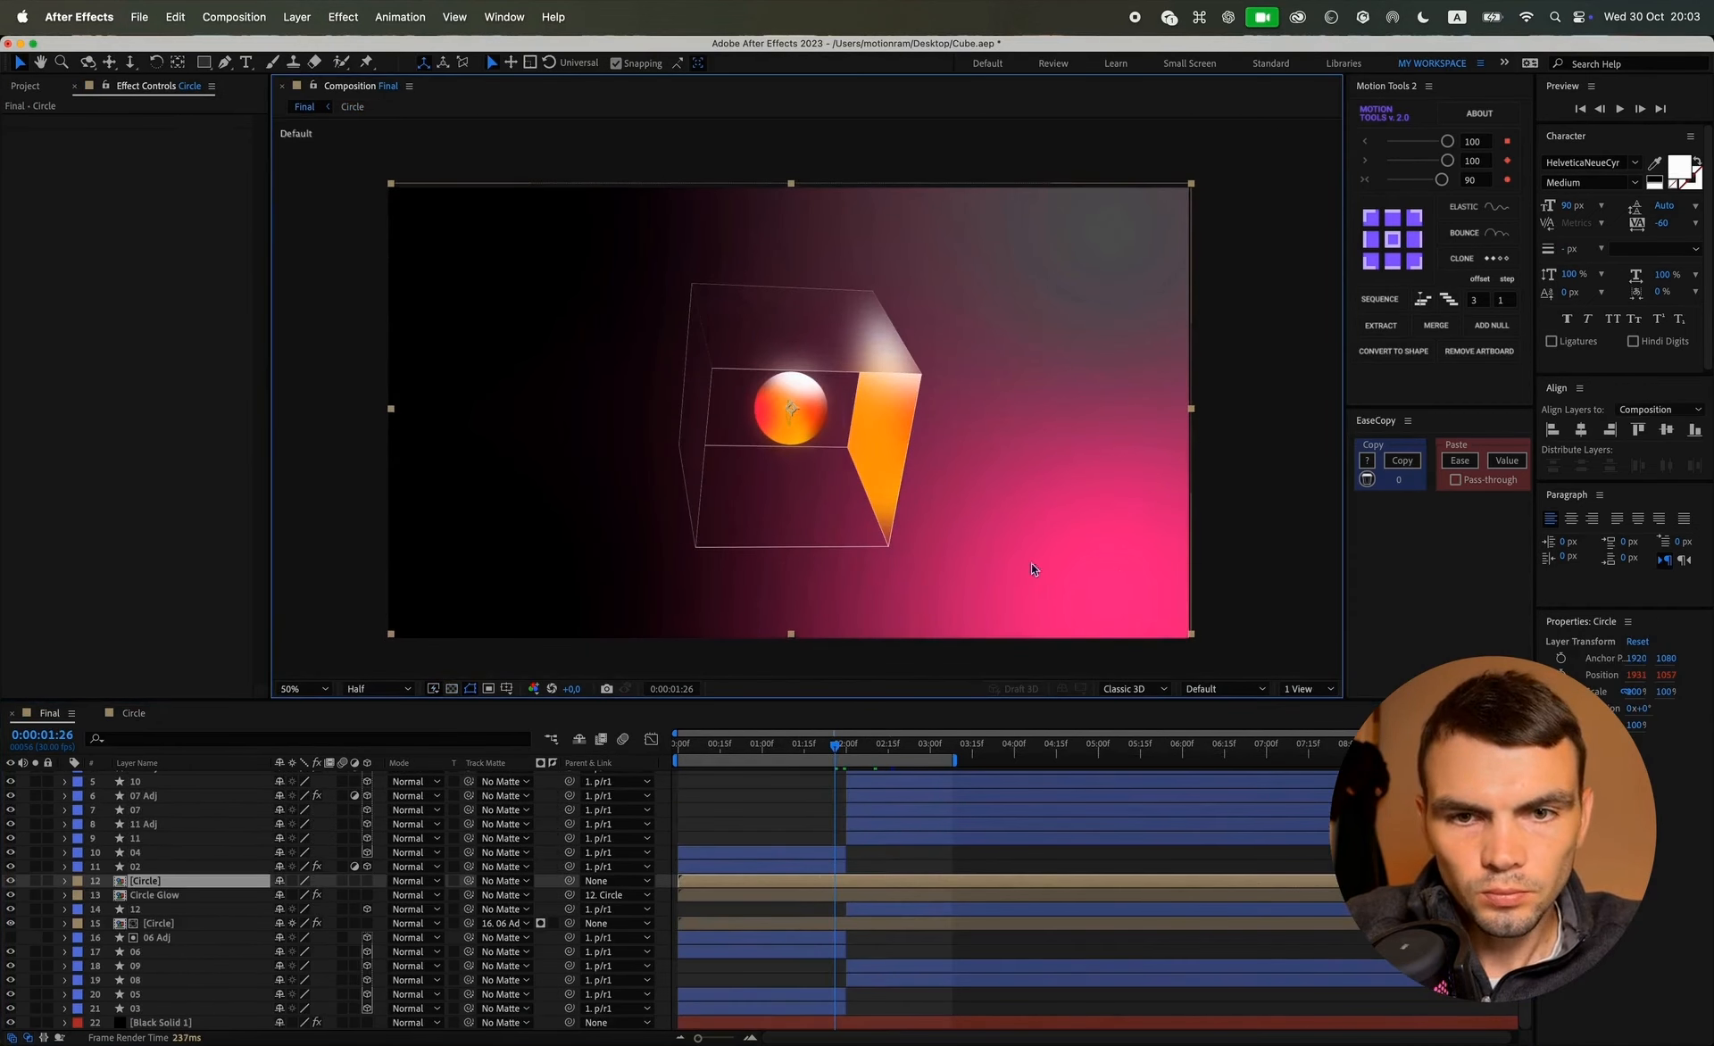
pyautogui.click(166, 1023)
pyautogui.click(178, 250)
pyautogui.click(811, 414)
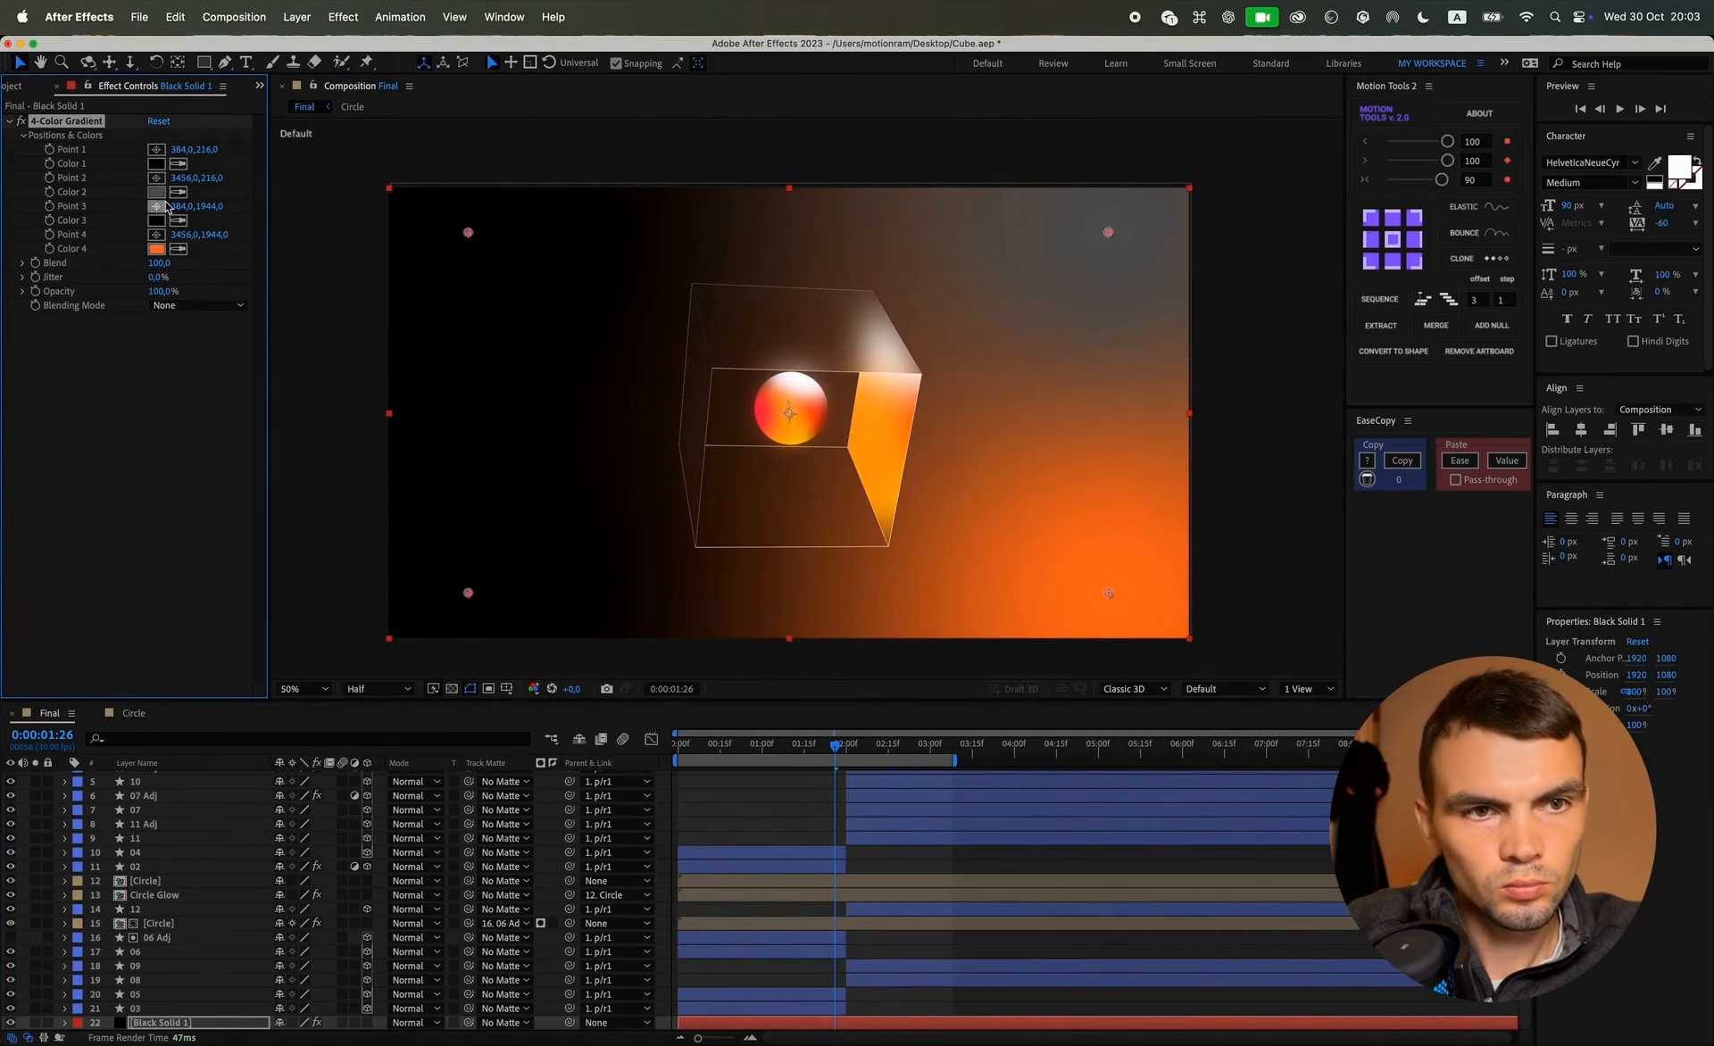
pyautogui.click(797, 379)
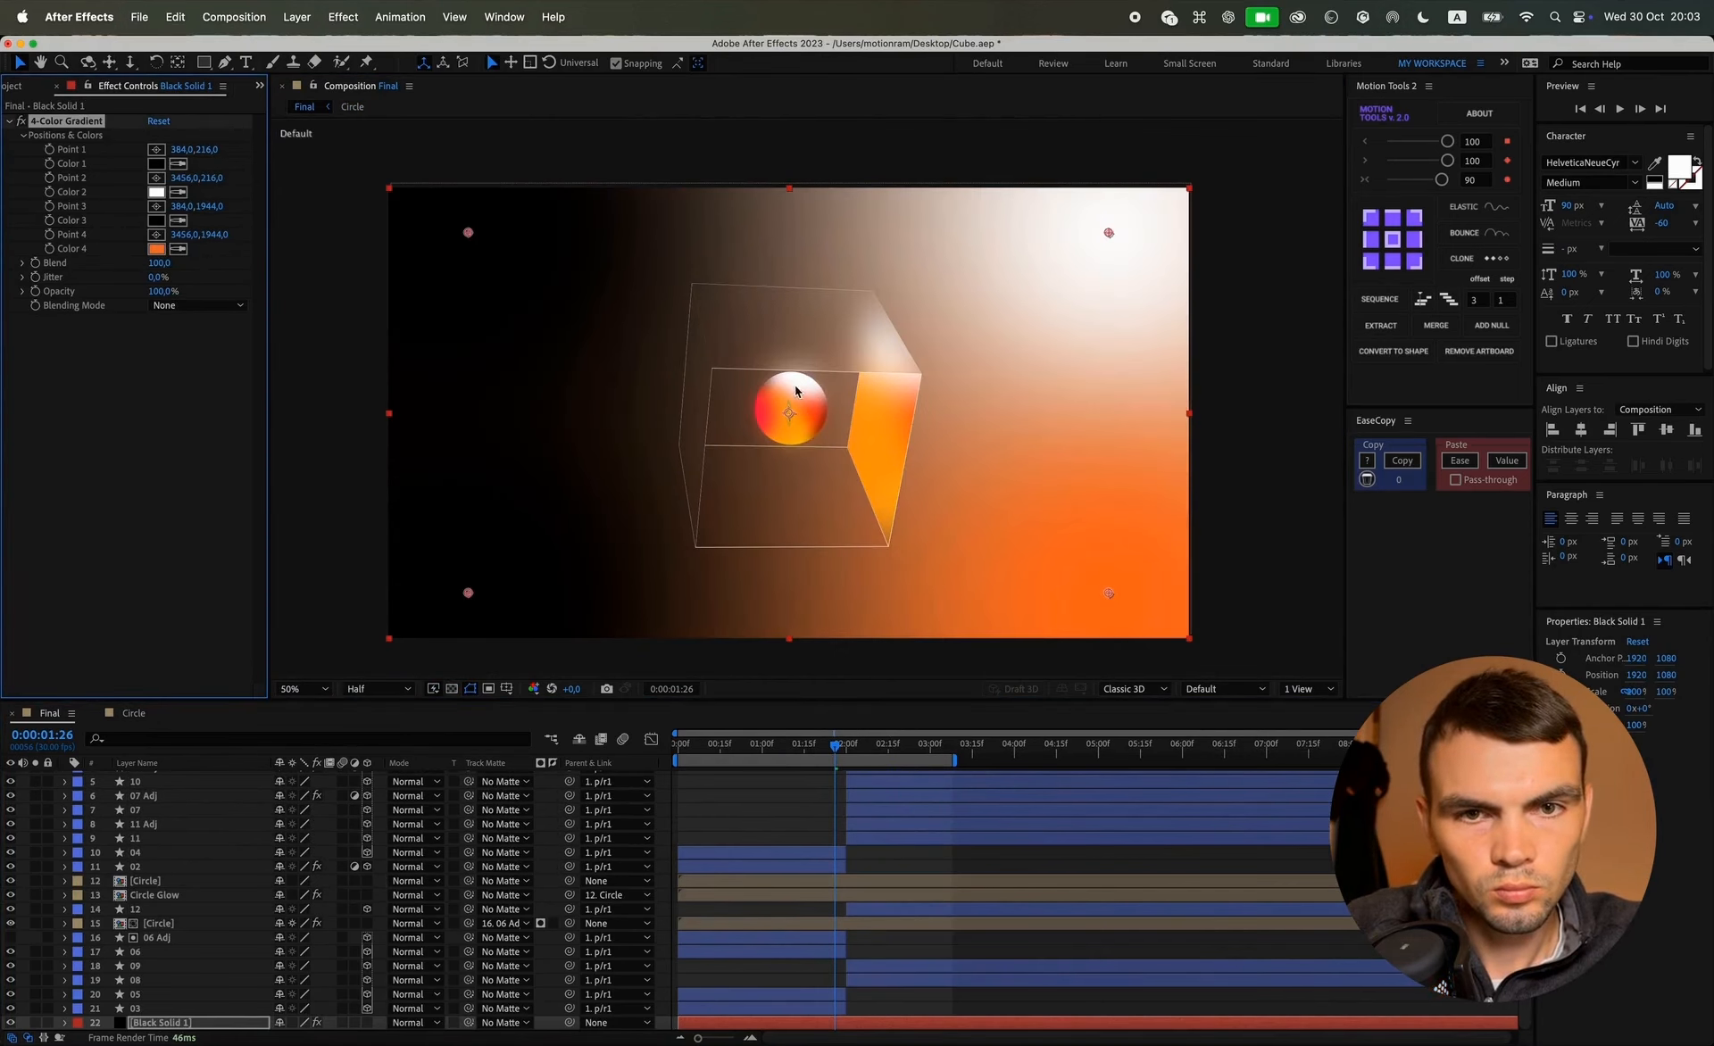
# Step: Move the gradient points to about 2080,900 (Point 1), -2684,556 (Point 2), 744,1768 (Point 3) and 4948,2704 (Point 4)
pyautogui.moveTo(1109, 233); pyautogui.dragTo(521, 557)
pyautogui.moveTo(468, 232); pyautogui.dragTo(823, 375)
pyautogui.moveTo(1108, 593); pyautogui.dragTo(1330, 697)
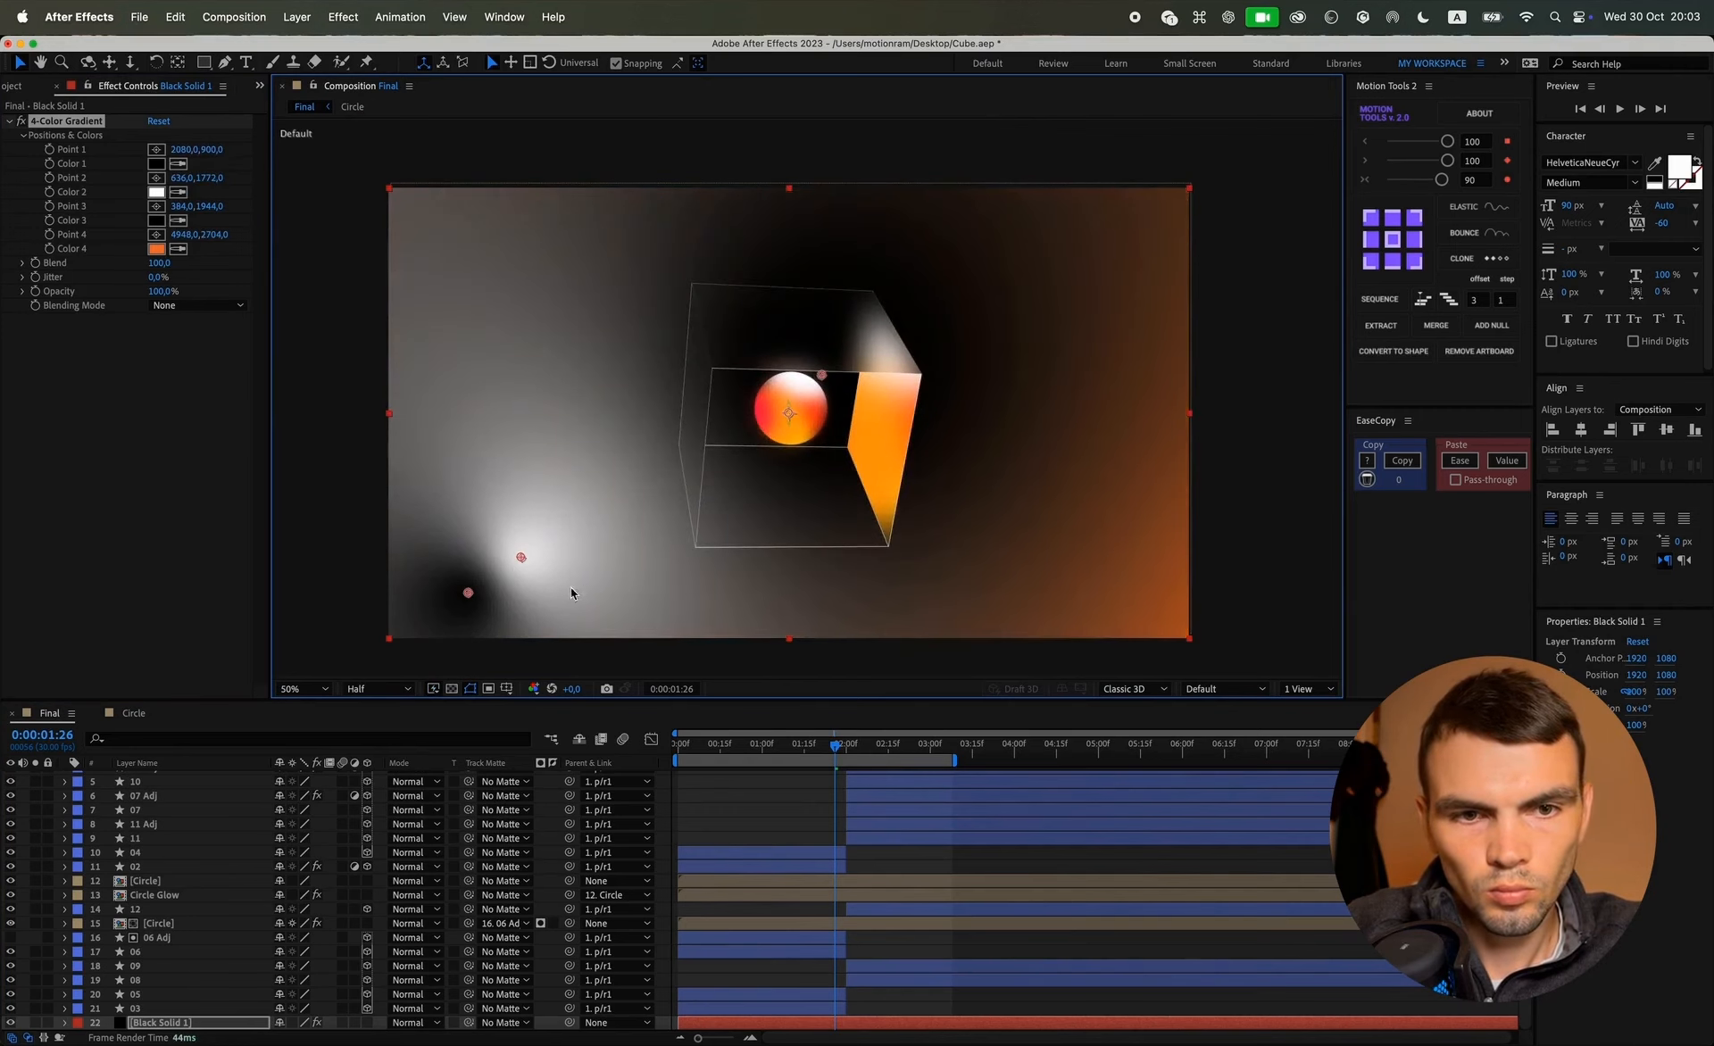
pyautogui.press(',')
pyautogui.moveTo(674, 480)
pyautogui.mouseDown()
pyautogui.moveTo(264, 346)
pyautogui.moveTo(327, 350)
pyautogui.moveTo(684, 476)
pyautogui.mouseUp()
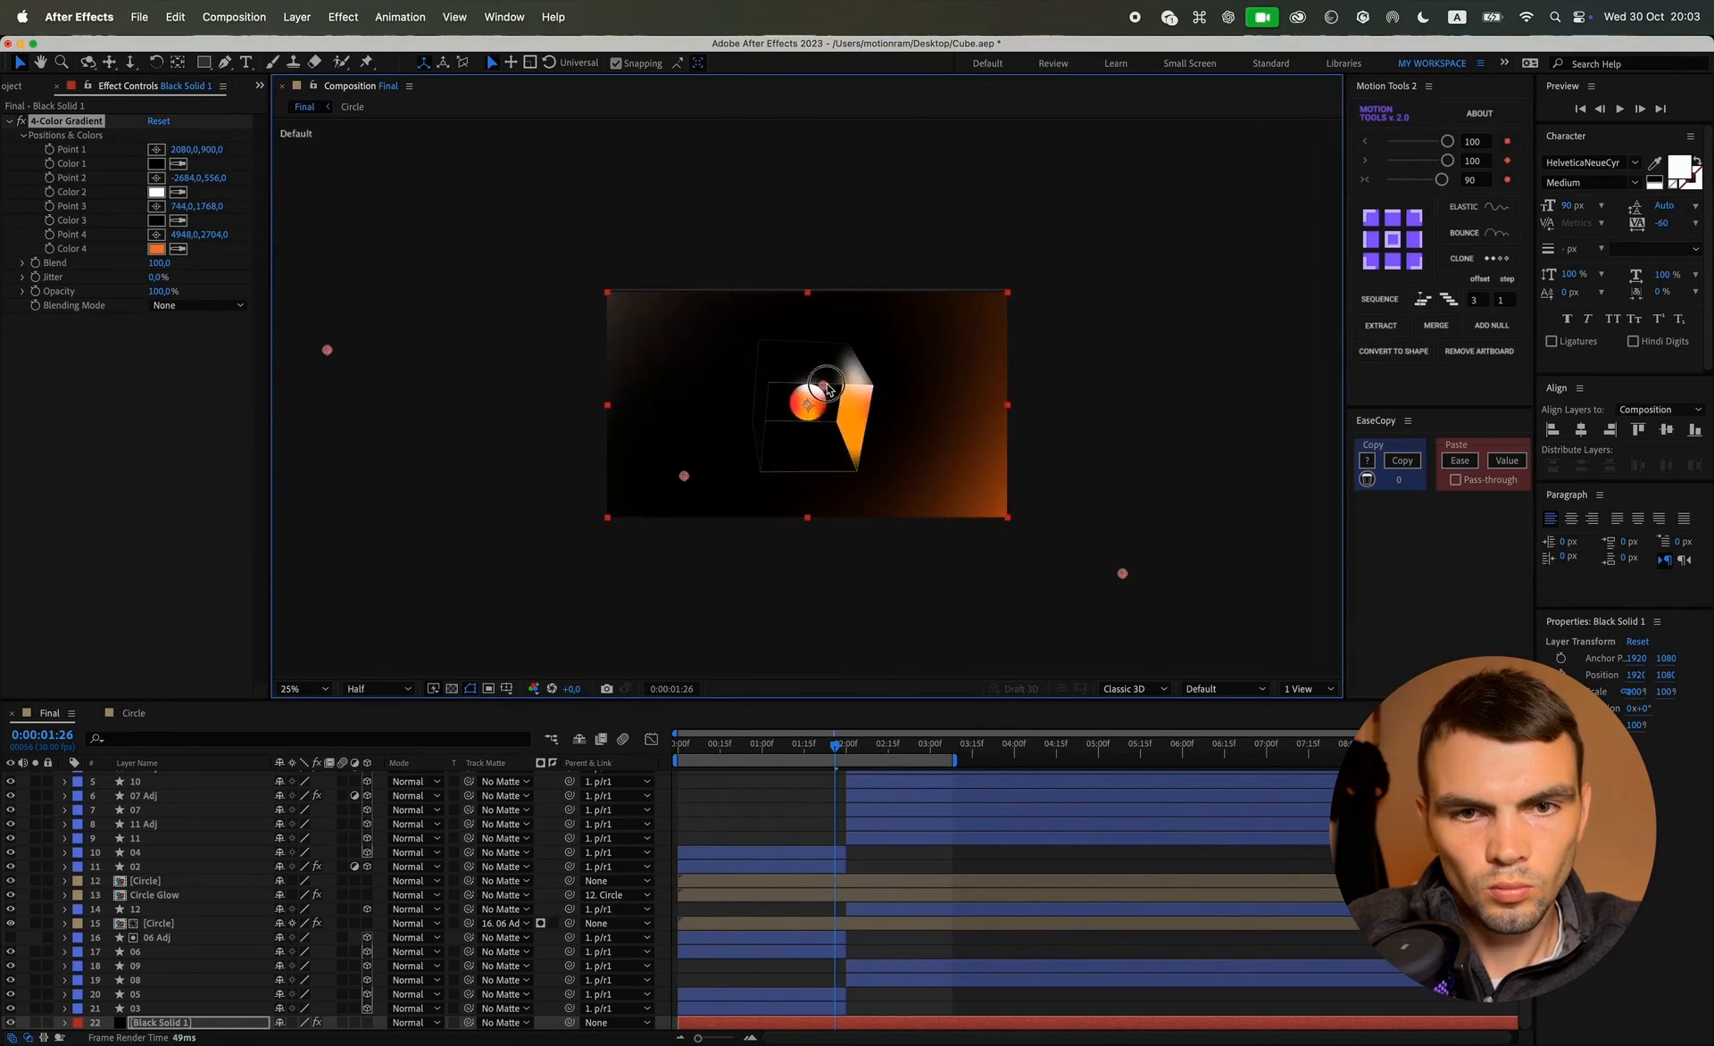
# Step: Shift gradient Point 1 to about 2840,1356, Point 4 to about 5572,4736 and Point 2 to about -2324,172
pyautogui.moveTo(828, 389); pyautogui.dragTo(906, 436)
pyautogui.press(',')
pyautogui.moveTo(970, 493); pyautogui.dragTo(1222, 515)
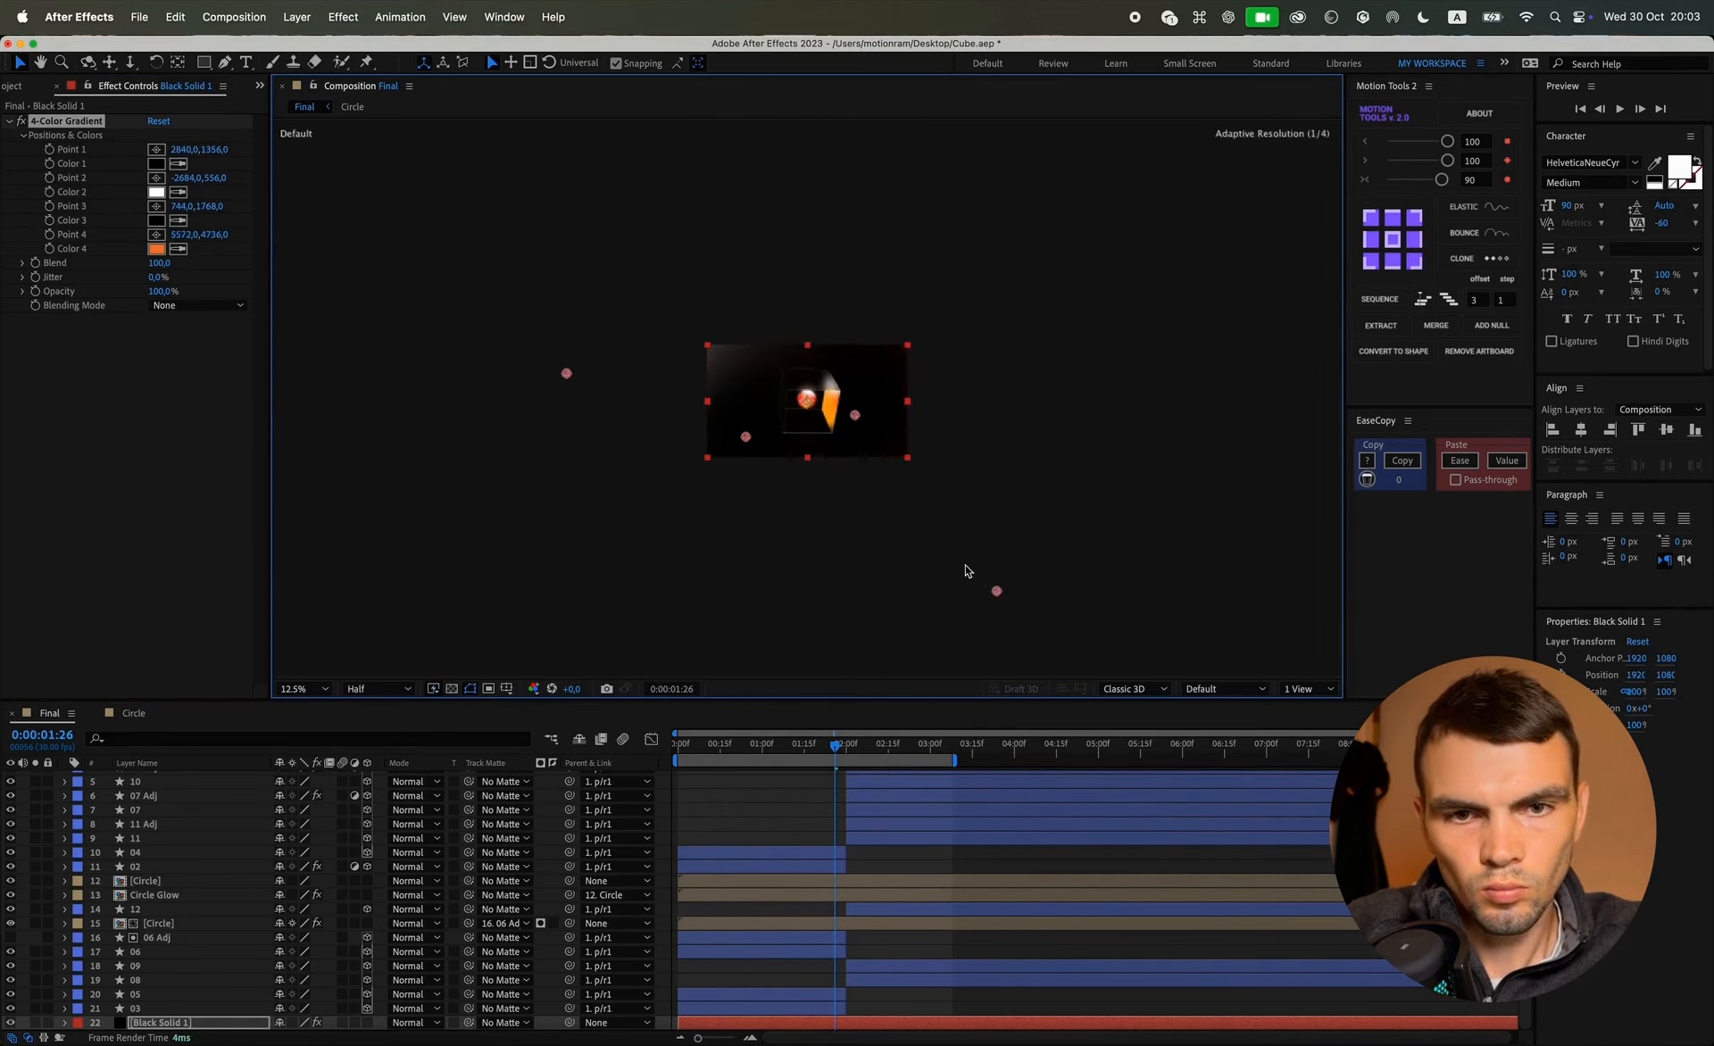
pyautogui.moveTo(565, 375); pyautogui.dragTo(581, 332)
pyautogui.press('.')
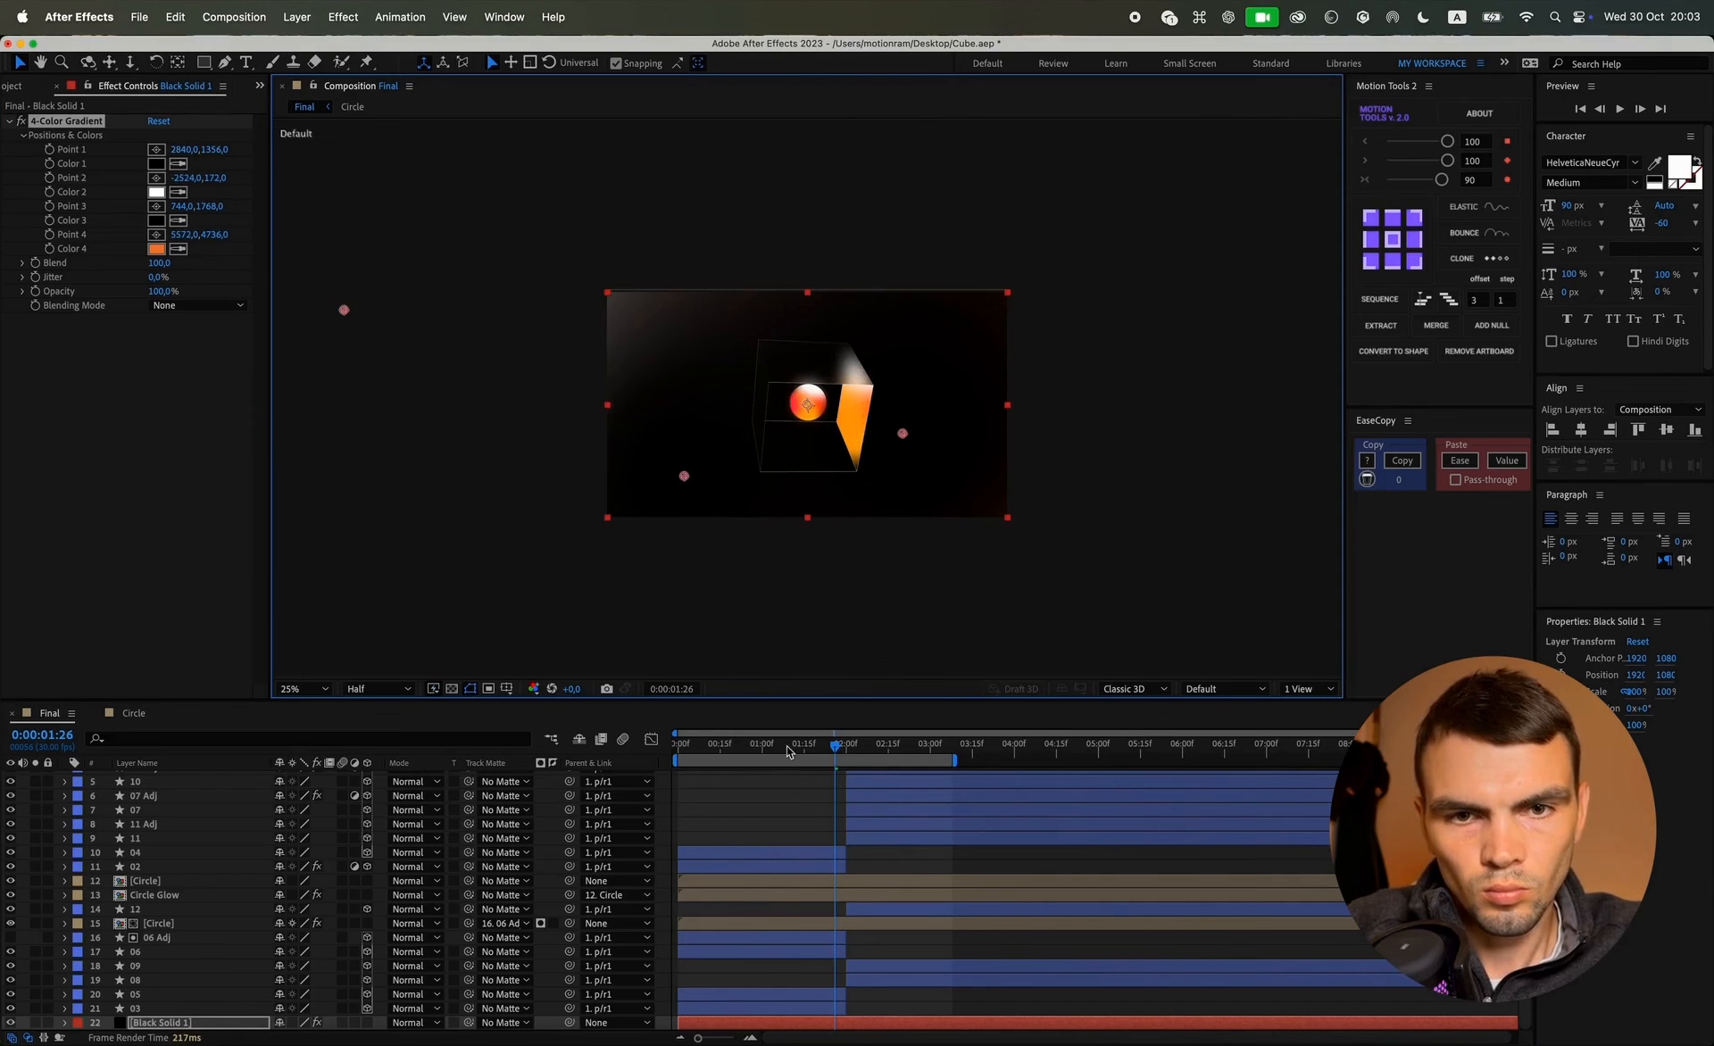
# Step: Deselect the solid and preview the animation from the first frame with the dark gradient background
pyautogui.click(829, 634)
pyautogui.press('.')
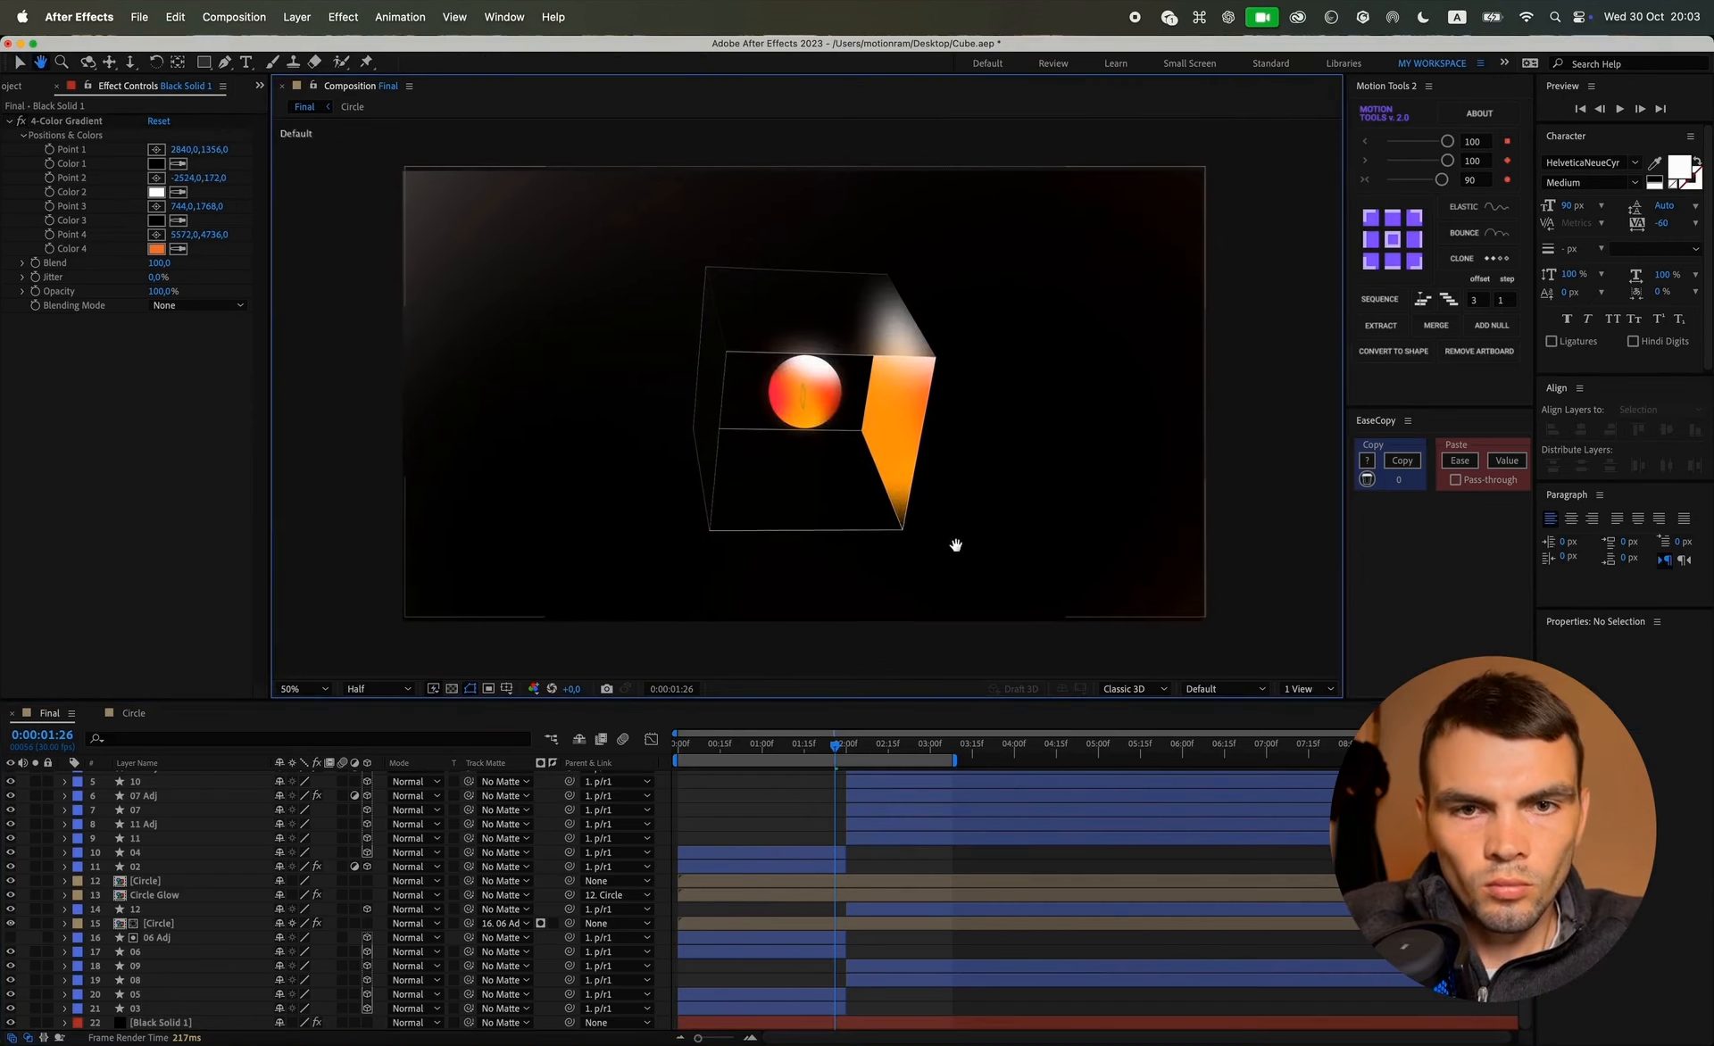
pyautogui.press('Home')
pyautogui.press('space')
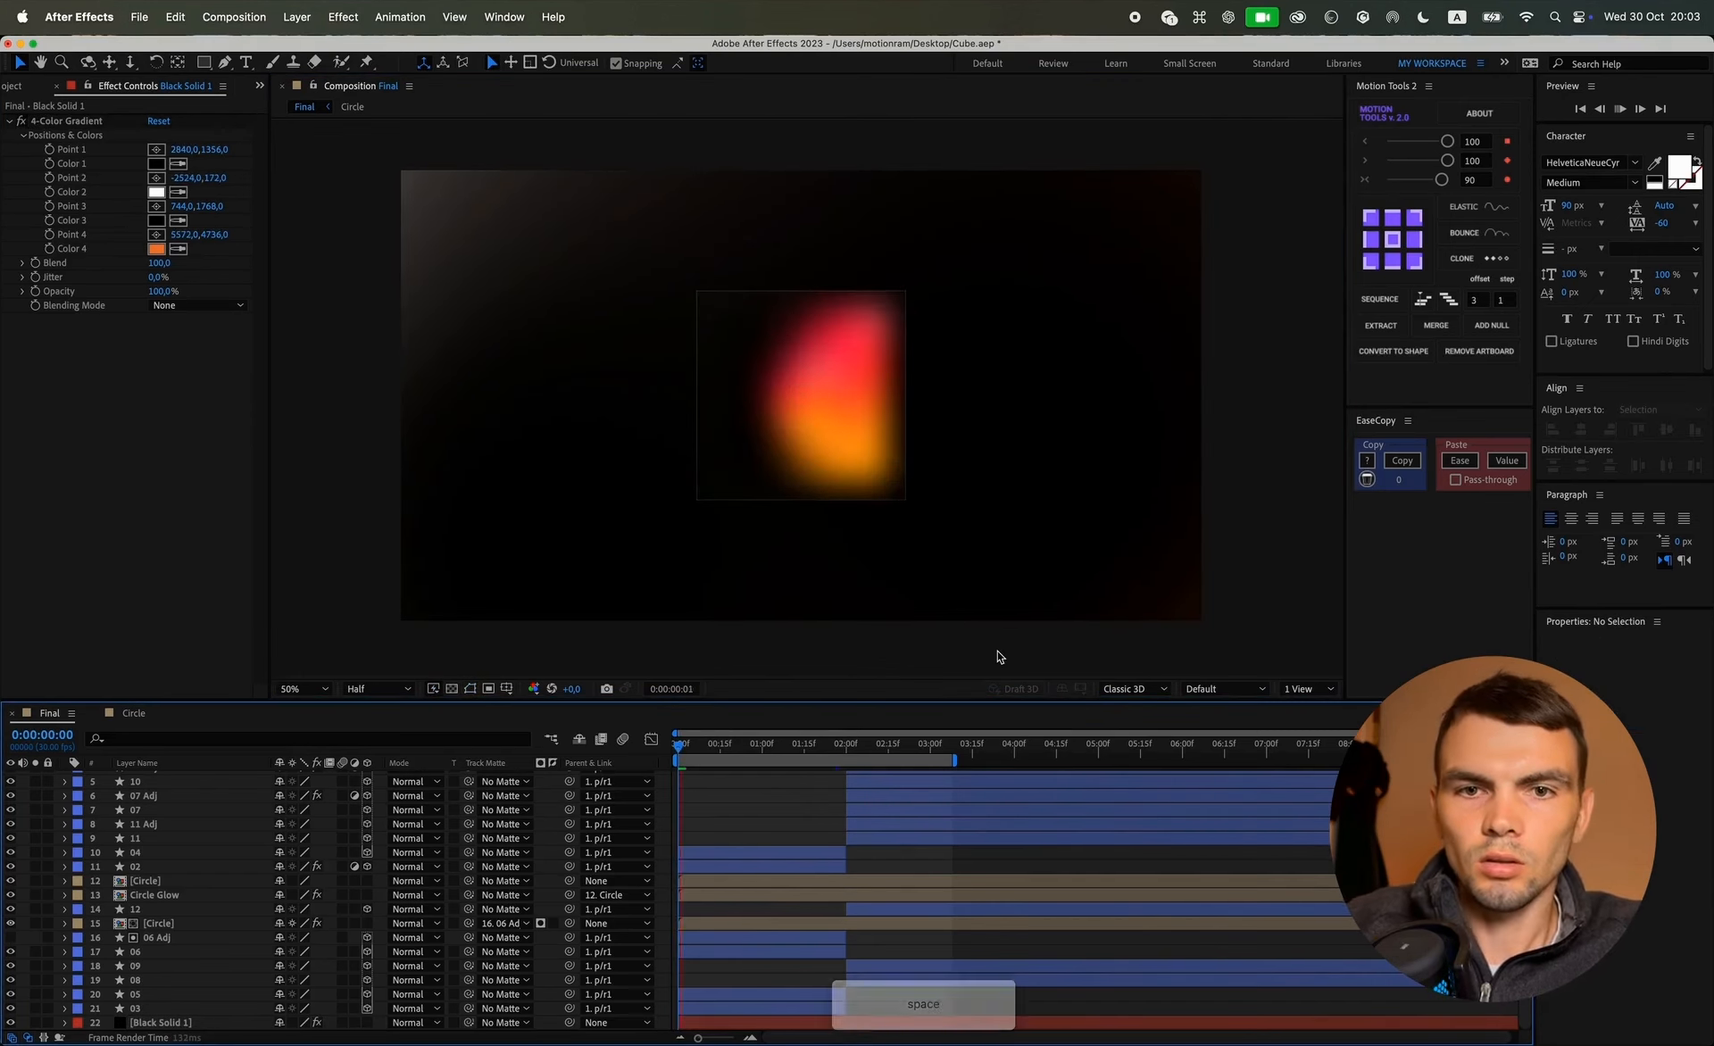